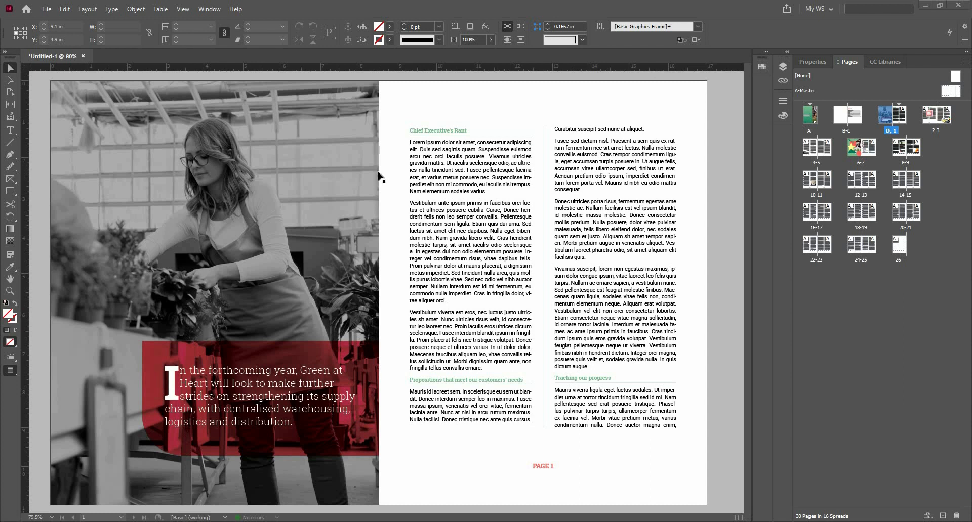
Examine the finished report's spreads, including pages 2-3, 8-9, 6-7, the last page and the spread containing page 1.
{"action": "double_click", "coordinate": [924, 123]}
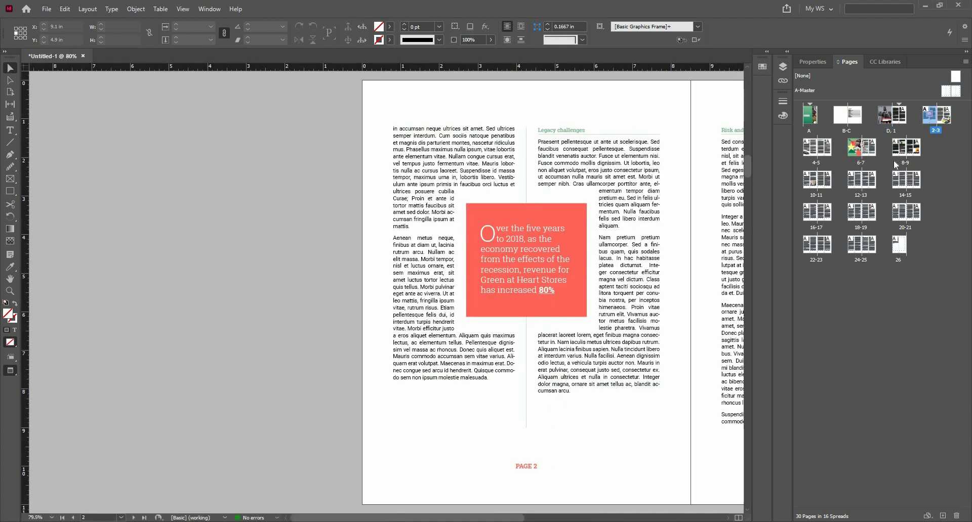
{"action": "double_click", "coordinate": [902, 177]}
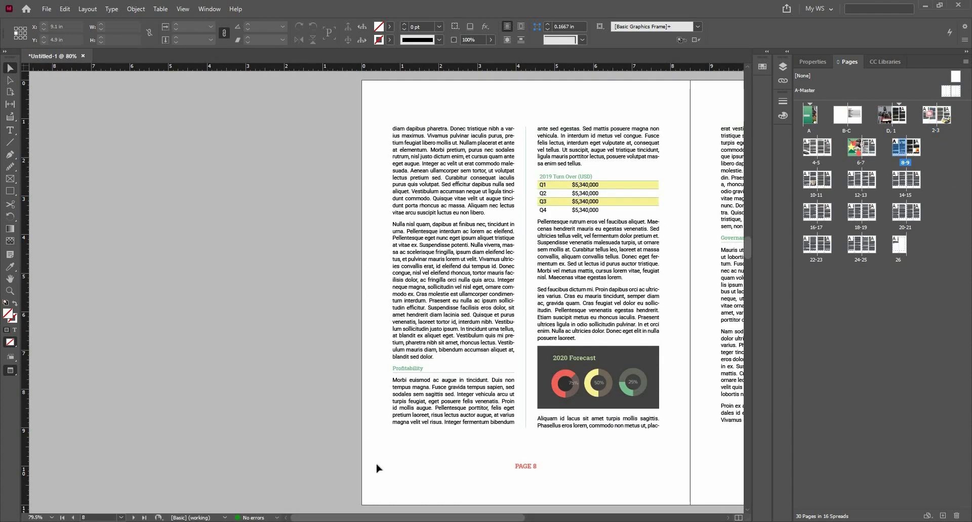
{"action": "left_click_drag", "start_coordinate": [404, 519], "coordinate": [462, 520]}
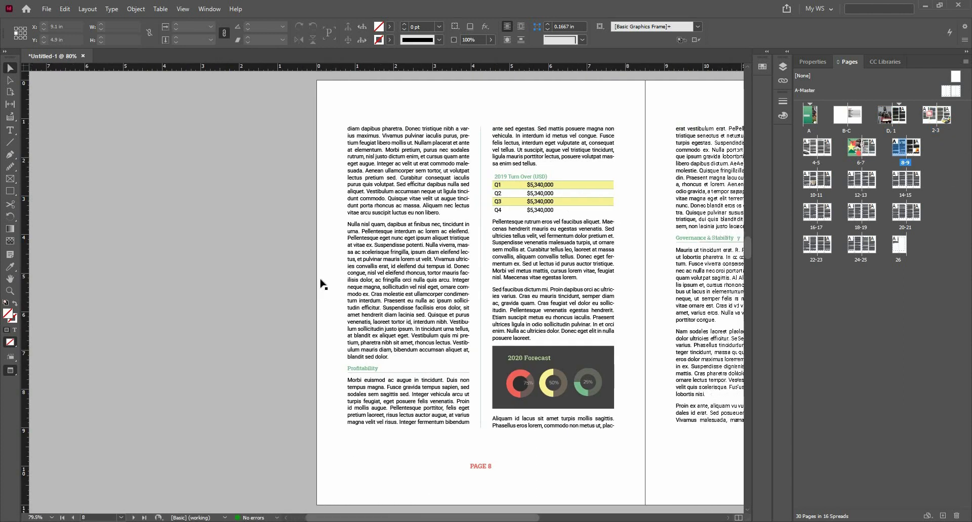
{"action": "left_click", "coordinate": [201, 8]}
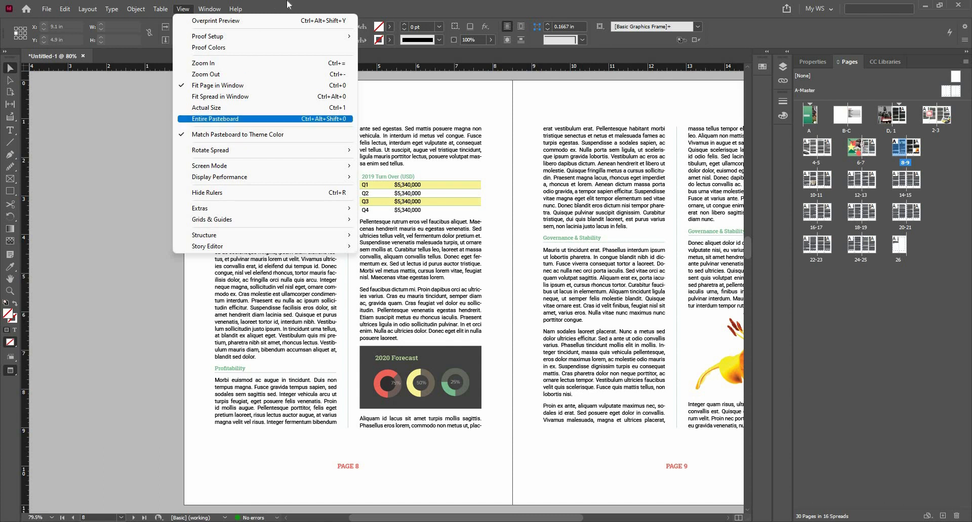
{"action": "left_click", "coordinate": [10, 369]}
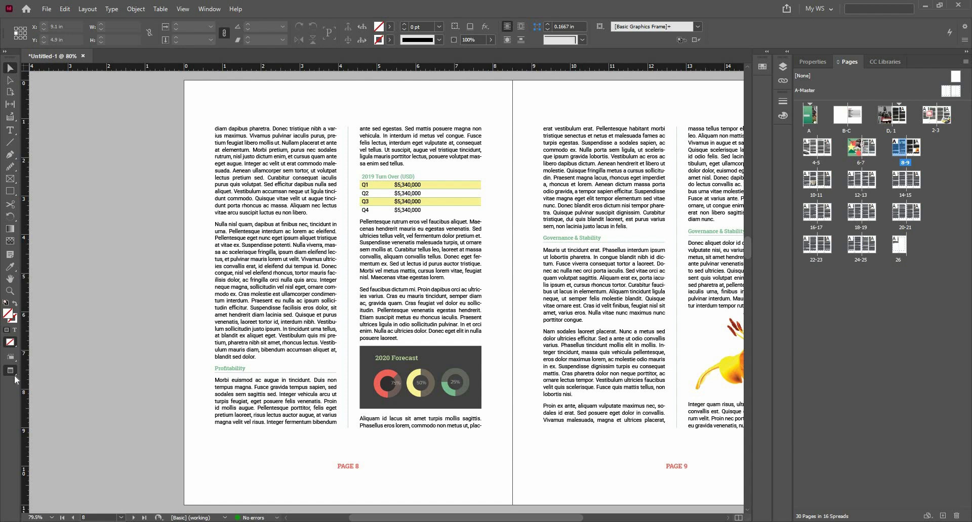
{"action": "key", "text": "ctrl+Return"}
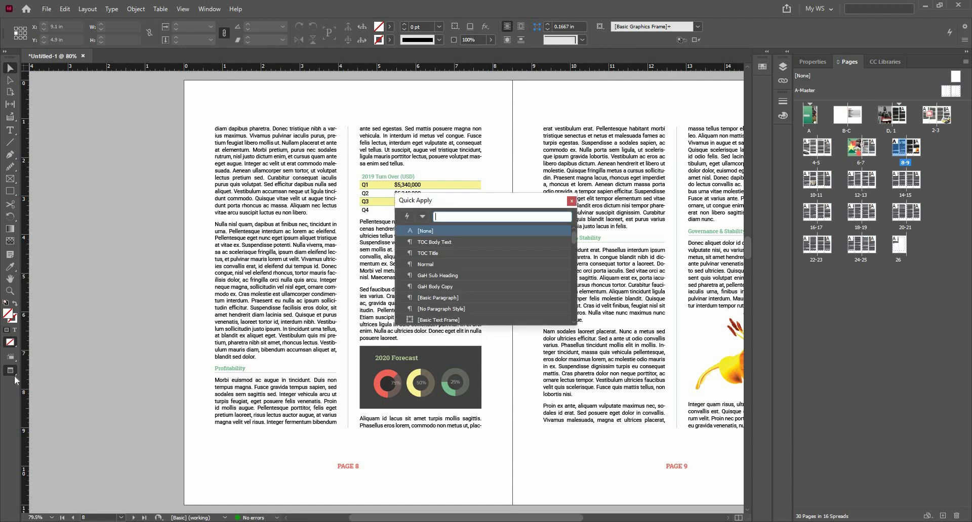
{"action": "key", "text": "Escape"}
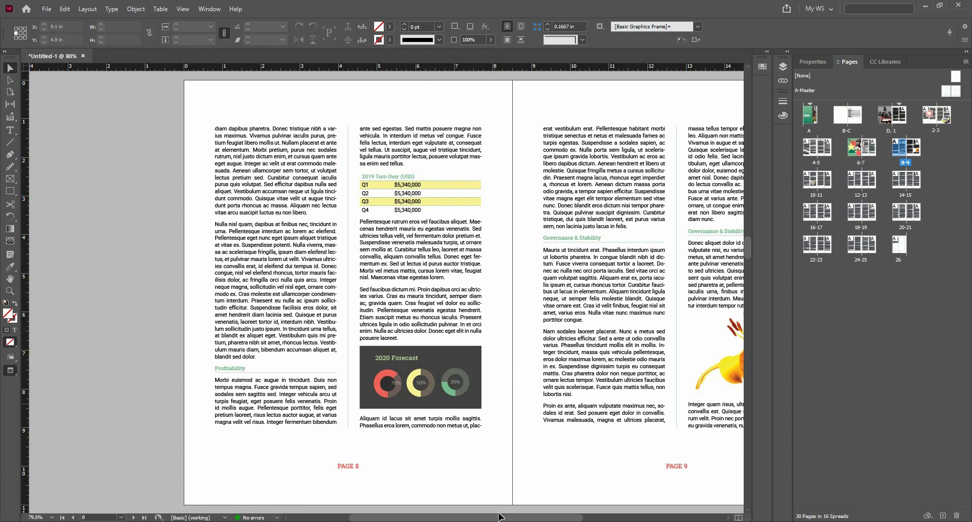
{"action": "left_click_drag", "start_coordinate": [552, 519], "coordinate": [597, 519]}
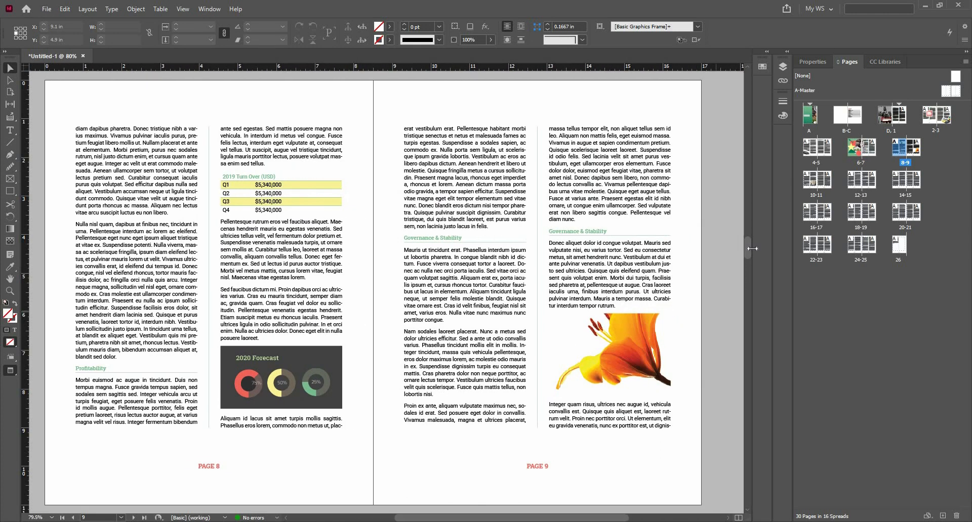
{"action": "left_click_drag", "start_coordinate": [749, 283], "coordinate": [747, 505]}
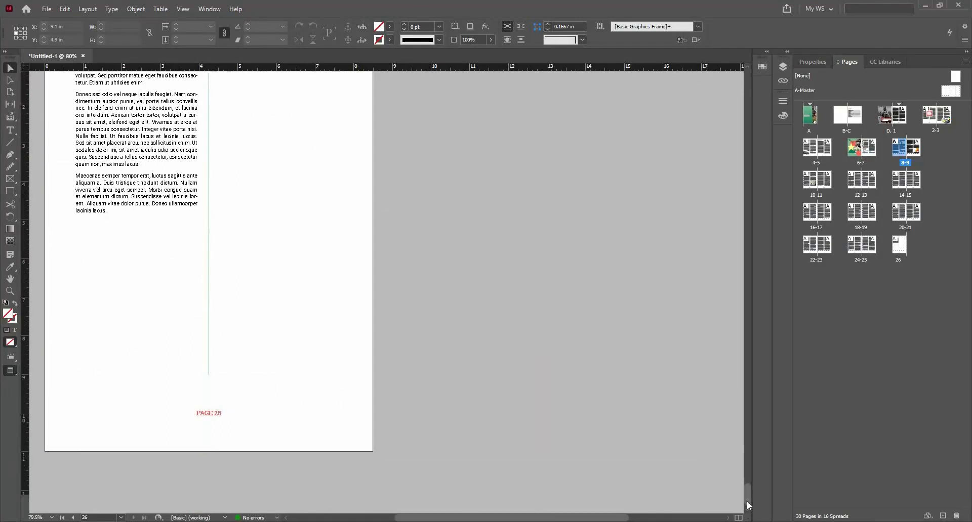
{"action": "scroll", "coordinate": [723, 244], "scroll_direction": "up", "scroll_amount": 20}
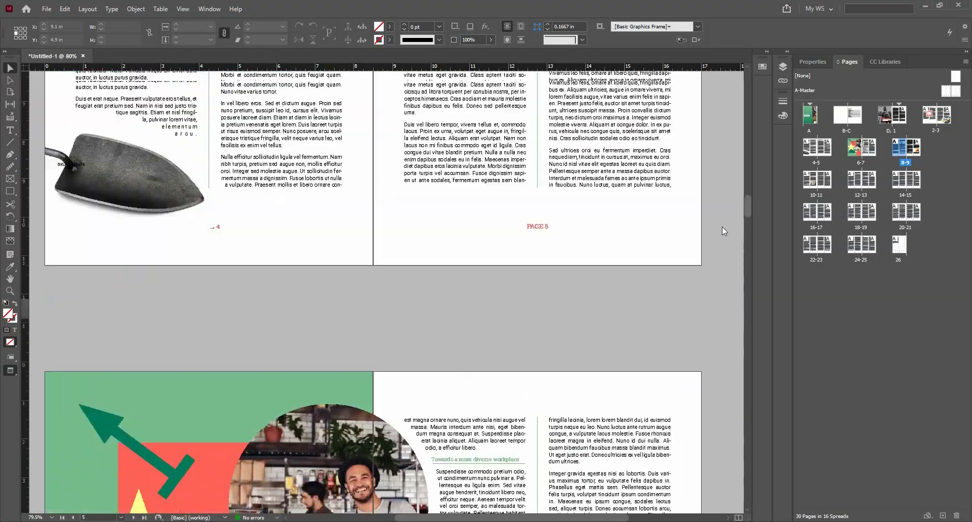
{"action": "scroll", "coordinate": [724, 220], "scroll_direction": "up", "scroll_amount": 3}
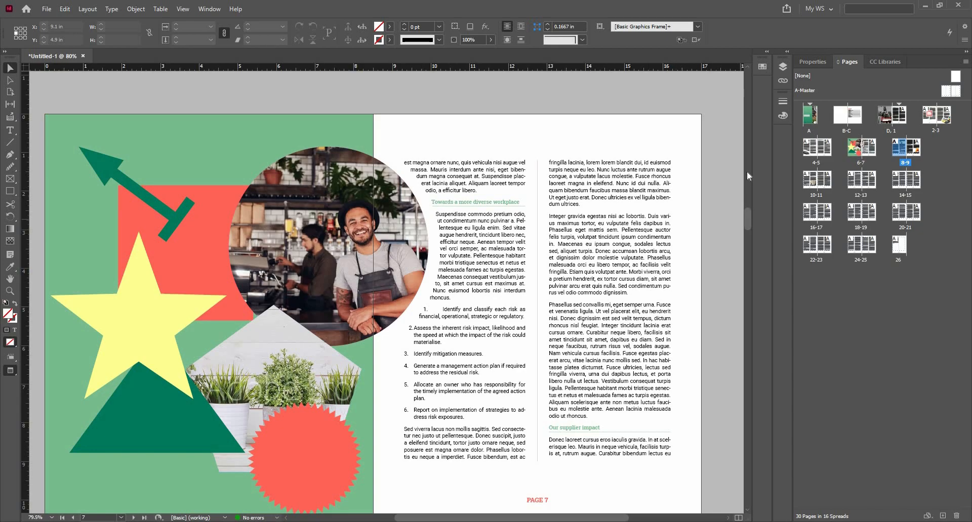
{"action": "scroll", "coordinate": [746, 171], "scroll_direction": "up", "scroll_amount": 15}
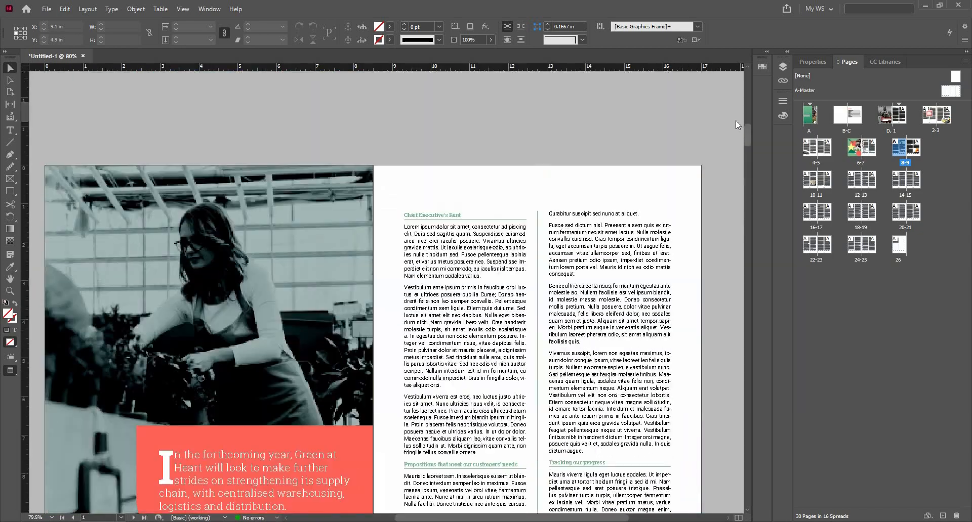
{"action": "left_click_drag", "start_coordinate": [736, 121], "coordinate": [733, 139]}
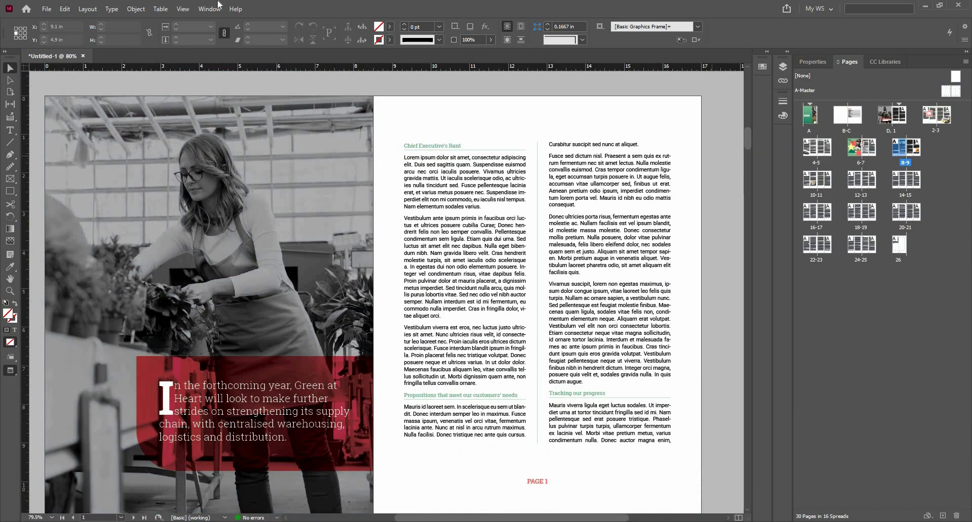
Close the Untitled-1 document without saving it and bring up the presets for a new document.
{"action": "left_click", "coordinate": [83, 56]}
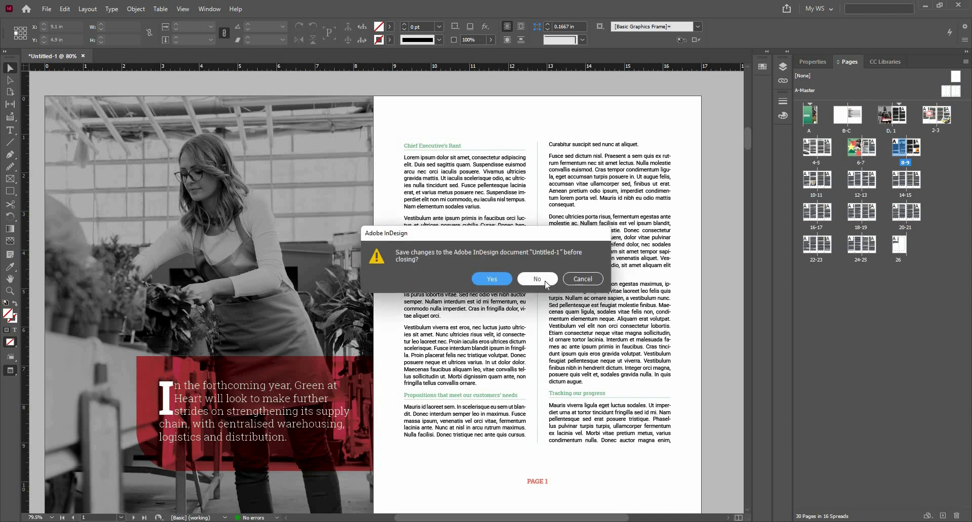
{"action": "left_click", "coordinate": [537, 278]}
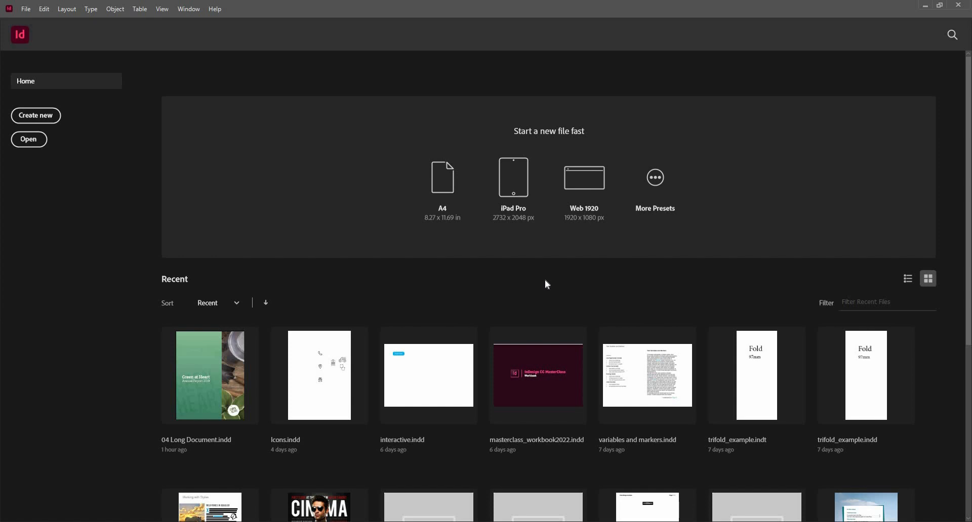
{"action": "left_click", "coordinate": [635, 178]}
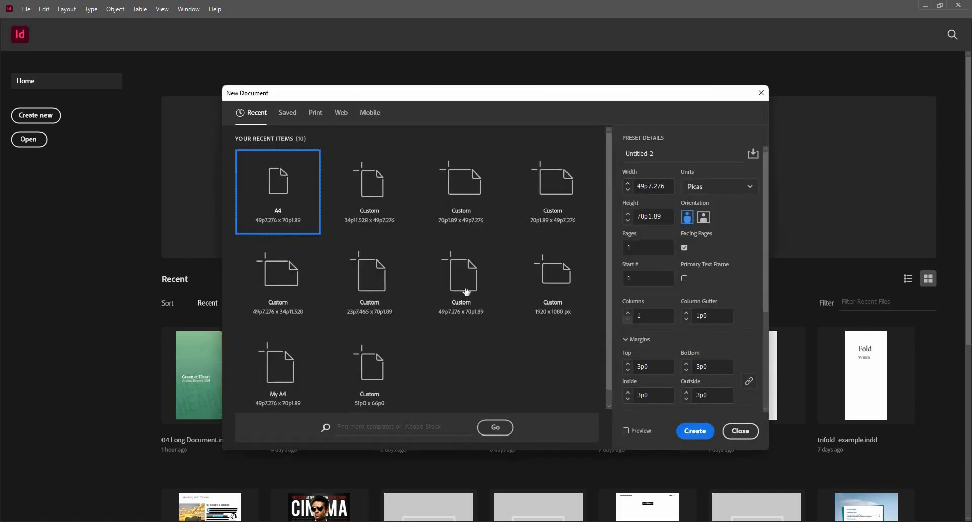
{"action": "left_click", "coordinate": [703, 196]}
{"action": "left_click", "coordinate": [716, 257]}
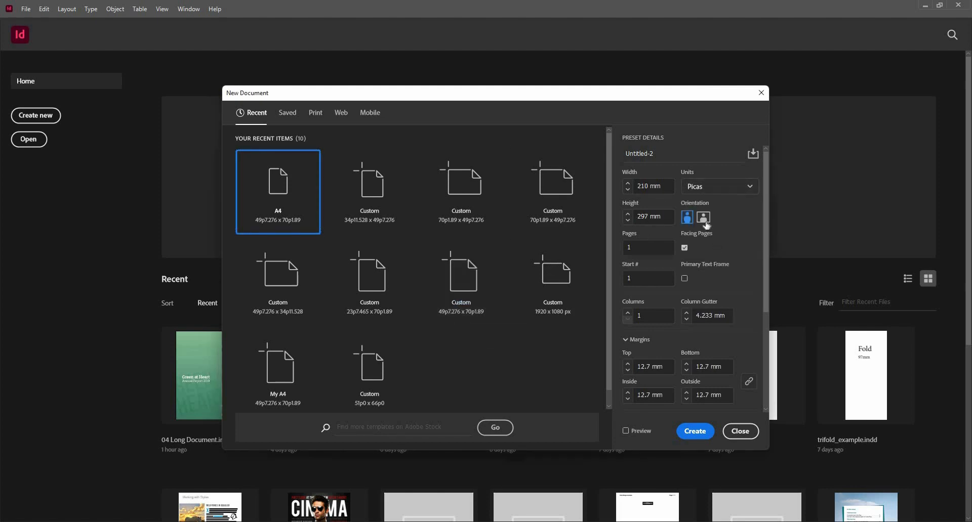
{"action": "left_click", "coordinate": [713, 188]}
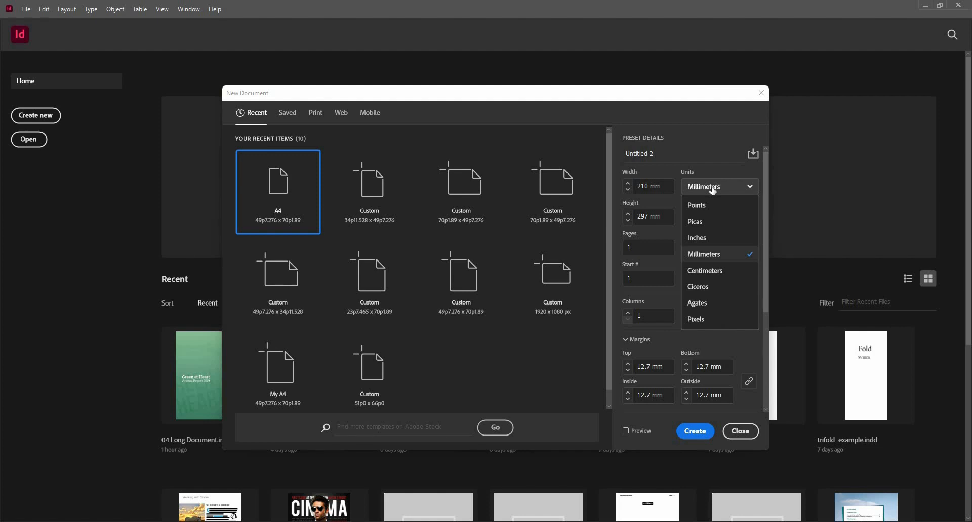
{"action": "left_click", "coordinate": [322, 114]}
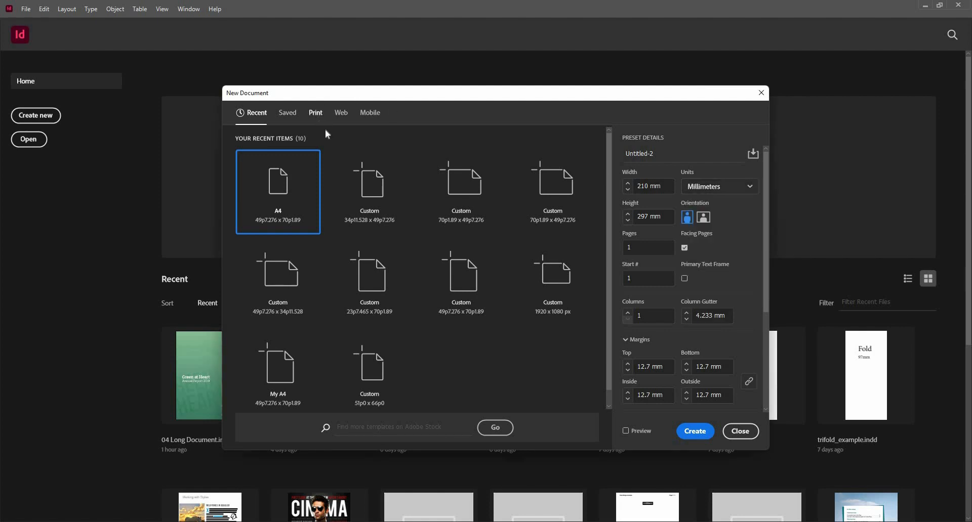
Base the new document on the Letter print preset, with a primary text frame and two columns.
{"action": "left_click", "coordinate": [316, 112]}
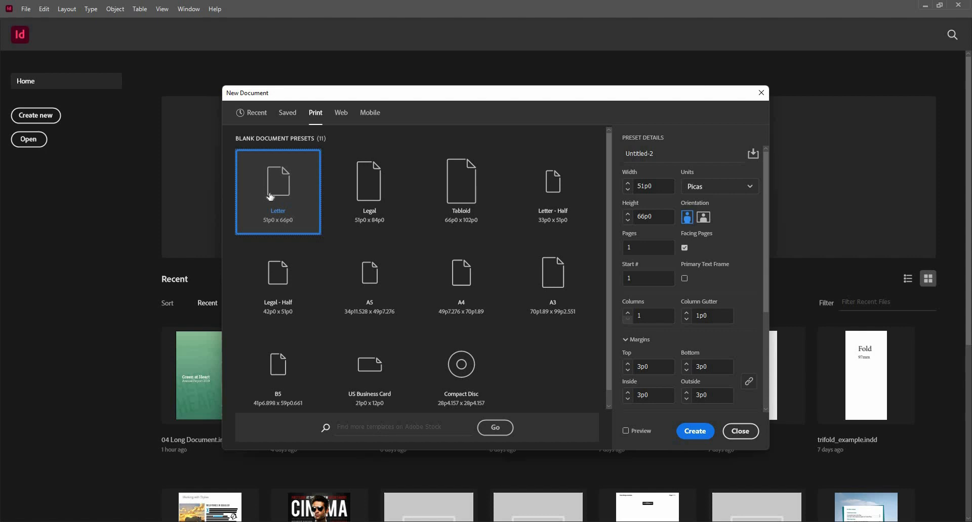
{"action": "left_click", "coordinate": [686, 277]}
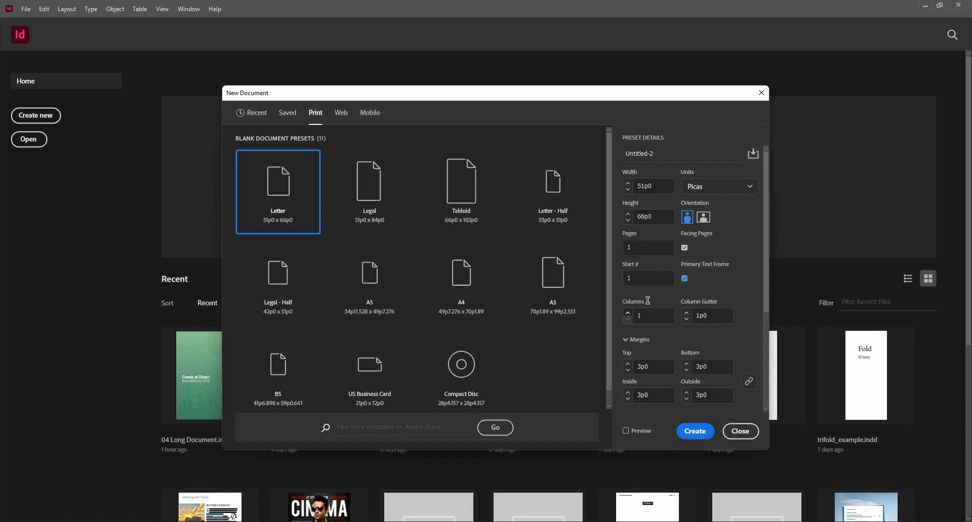
{"action": "left_click", "coordinate": [627, 313]}
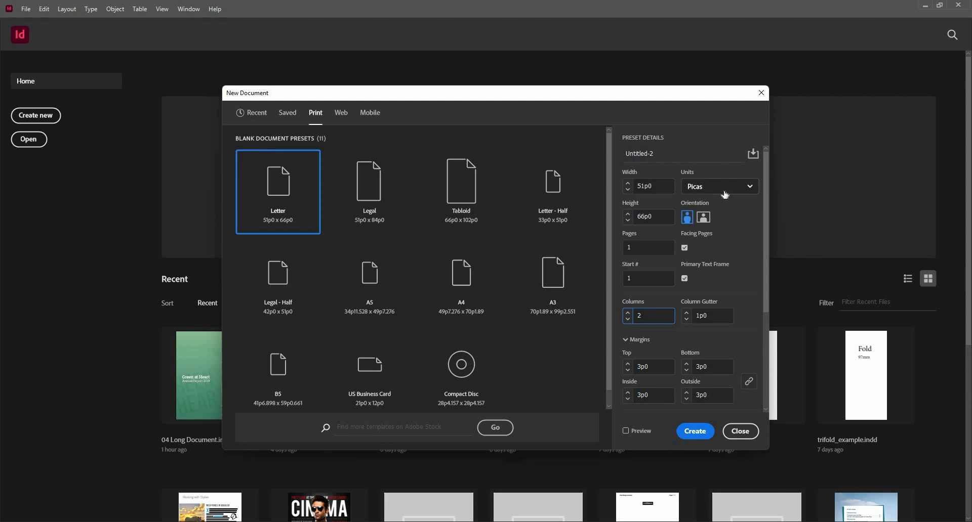
Switch the new document's units to millimeters and set the column gutter to 16 mm.
{"action": "left_click", "coordinate": [725, 191]}
{"action": "left_click", "coordinate": [715, 257]}
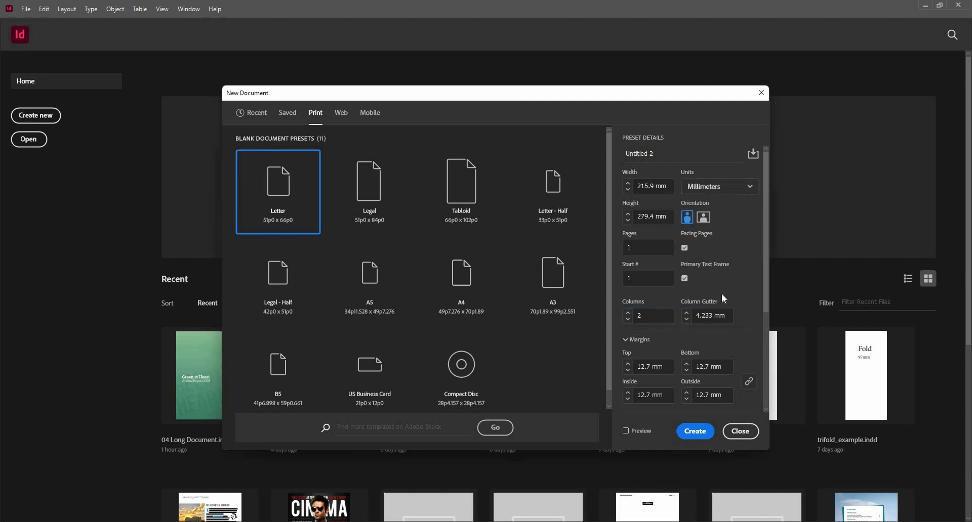
{"action": "scroll", "coordinate": [722, 295], "scroll_direction": "down", "scroll_amount": 2}
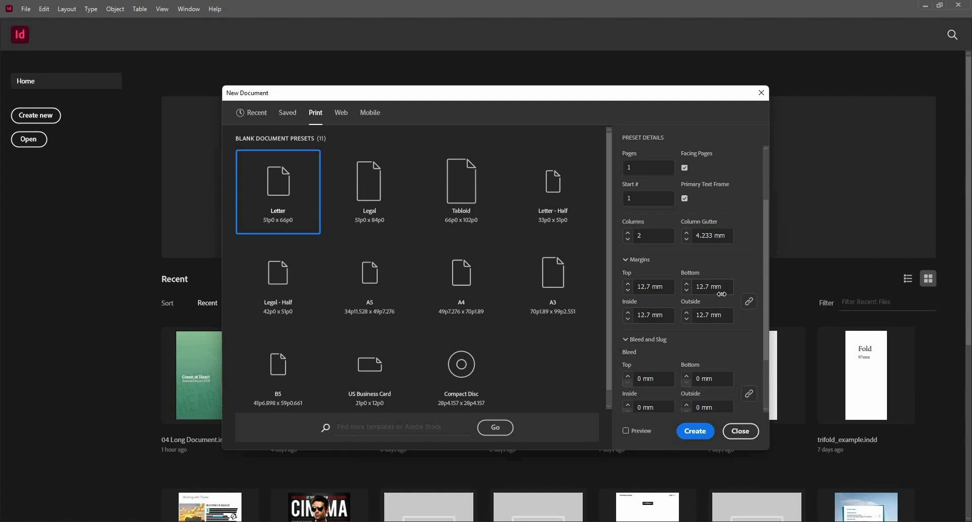
{"action": "double_click", "coordinate": [713, 235]}
{"action": "left_click", "coordinate": [625, 238]}
{"action": "left_click", "coordinate": [714, 236]}
{"action": "key", "text": "shift+Home"}
{"action": "key", "text": "BackSpace"}
{"action": "type", "text": "16"}
{"action": "key", "text": "Tab"}
Change the new document's measurement units to inches.
{"action": "scroll", "coordinate": [715, 214], "scroll_direction": "up", "scroll_amount": 2}
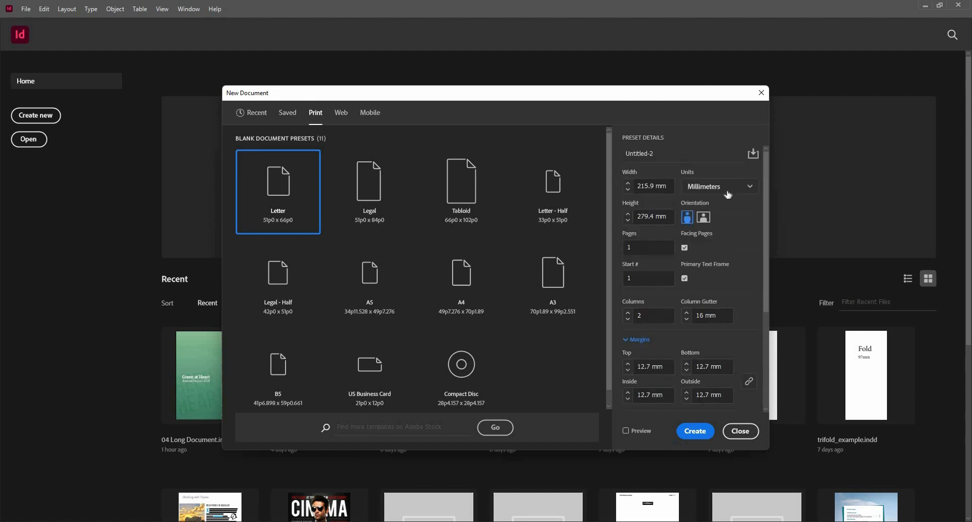
{"action": "left_click", "coordinate": [725, 187]}
{"action": "left_click", "coordinate": [722, 240]}
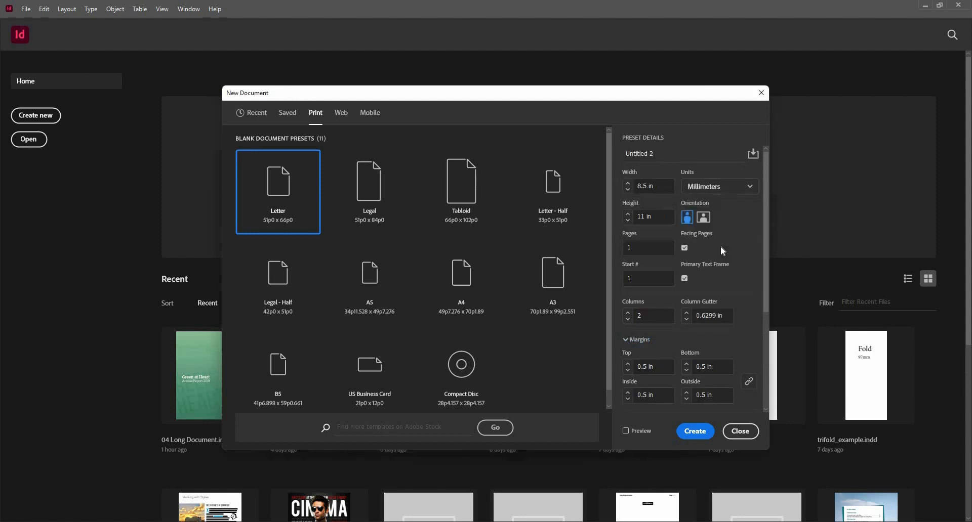
Unlink the margins and set them to 1.2 in top, 2 in bottom, 0.8 in inside and 0.8 in outside.
{"action": "scroll", "coordinate": [716, 191], "scroll_direction": "down", "scroll_amount": 3}
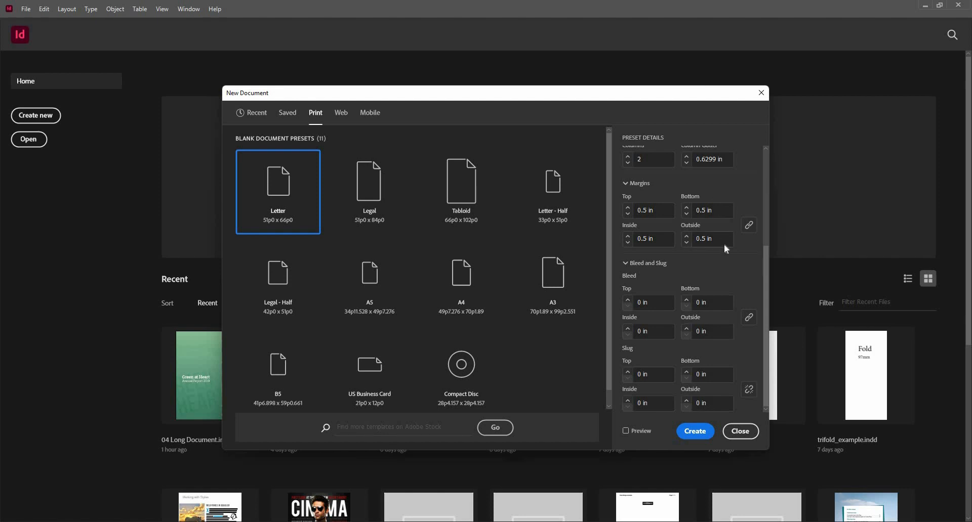
{"action": "scroll", "coordinate": [731, 299], "scroll_direction": "up", "scroll_amount": 3}
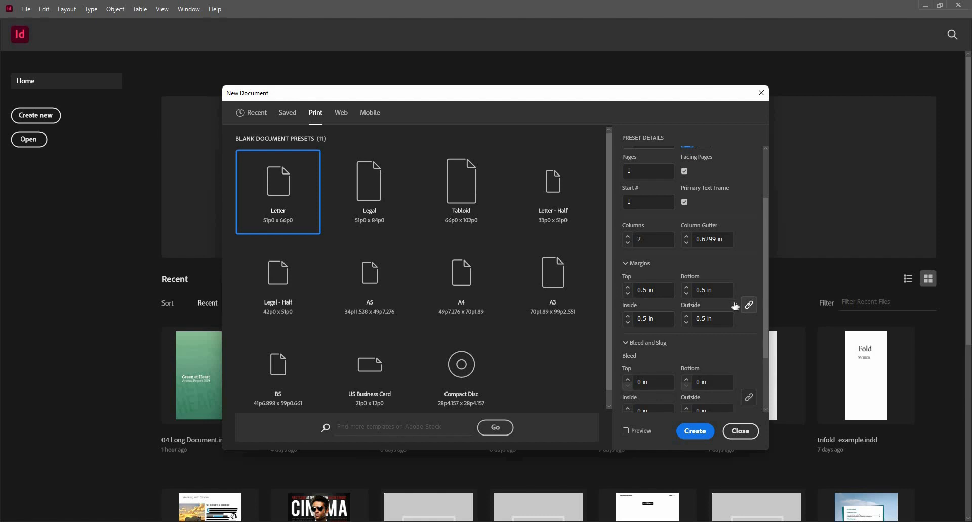
{"action": "left_click", "coordinate": [749, 305]}
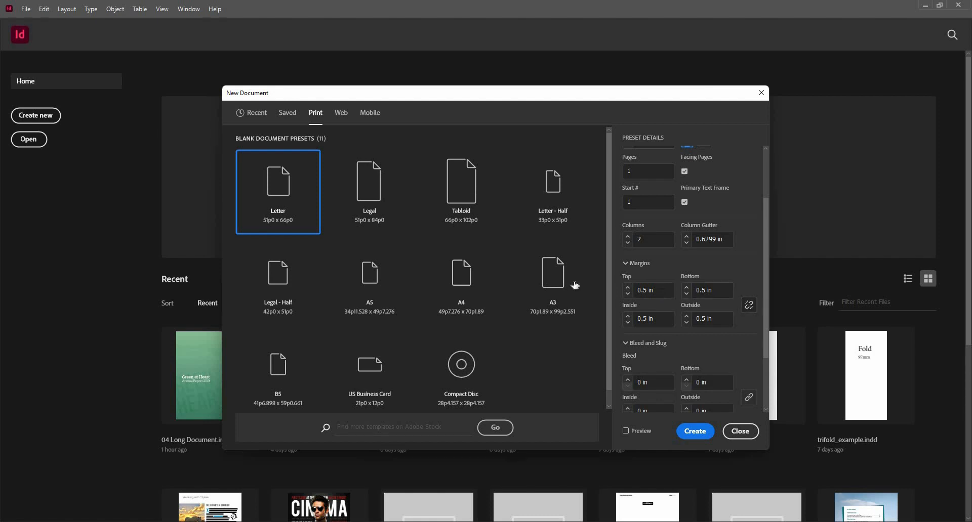
{"action": "left_click", "coordinate": [630, 292]}
{"action": "left_click_drag", "start_coordinate": [668, 295], "coordinate": [637, 290]}
{"action": "type", "text": "1.2"}
{"action": "key", "text": "Tab"}
{"action": "type", "text": "2"}
{"action": "key", "text": "Tab"}
{"action": "type", "text": ".8"}
{"action": "key", "text": "Tab"}
{"action": "type", "text": ".8"}
{"action": "key", "text": "Tab"}
Set the bleed to 0.125 in on all sides and create the document.
{"action": "scroll", "coordinate": [712, 323], "scroll_direction": "down", "scroll_amount": 3}
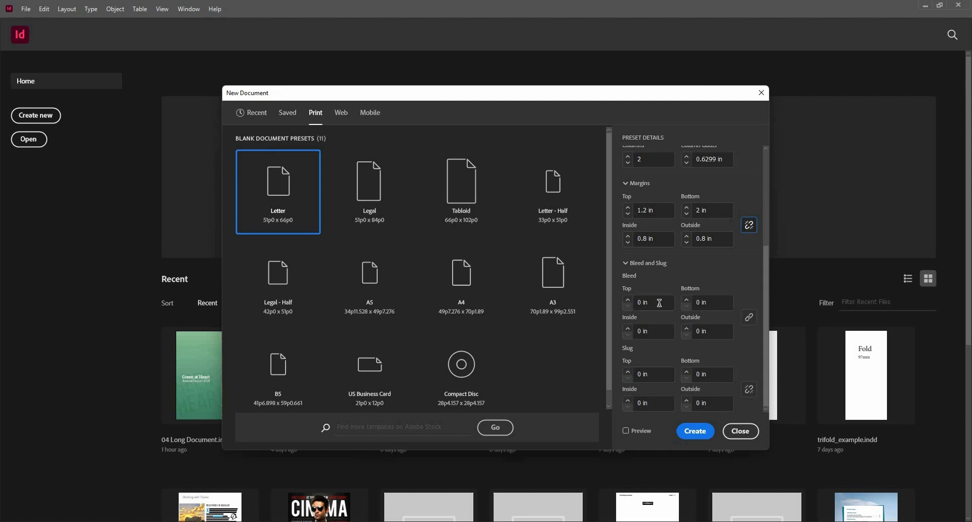
{"action": "left_click", "coordinate": [659, 303]}
{"action": "type", "text": "0.125"}
{"action": "key", "text": "Tab"}
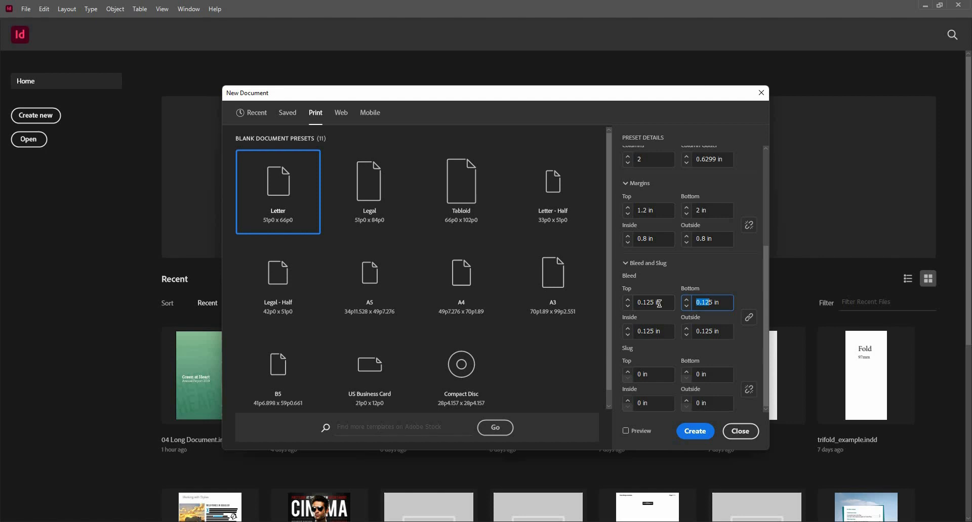
{"action": "left_click", "coordinate": [695, 433]}
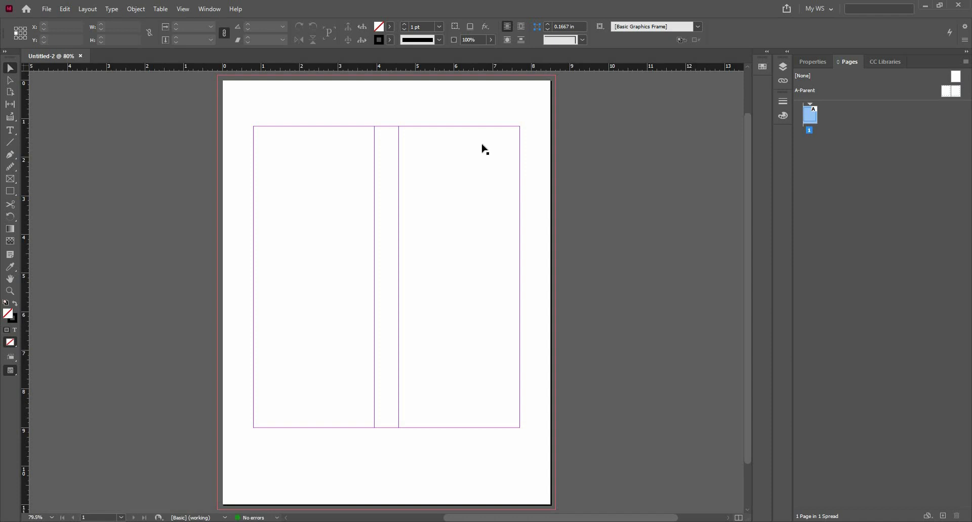
Choose the Long Document Text Word file for placement in page 1's primary text frame, with import options shown.
{"action": "left_click", "coordinate": [313, 161]}
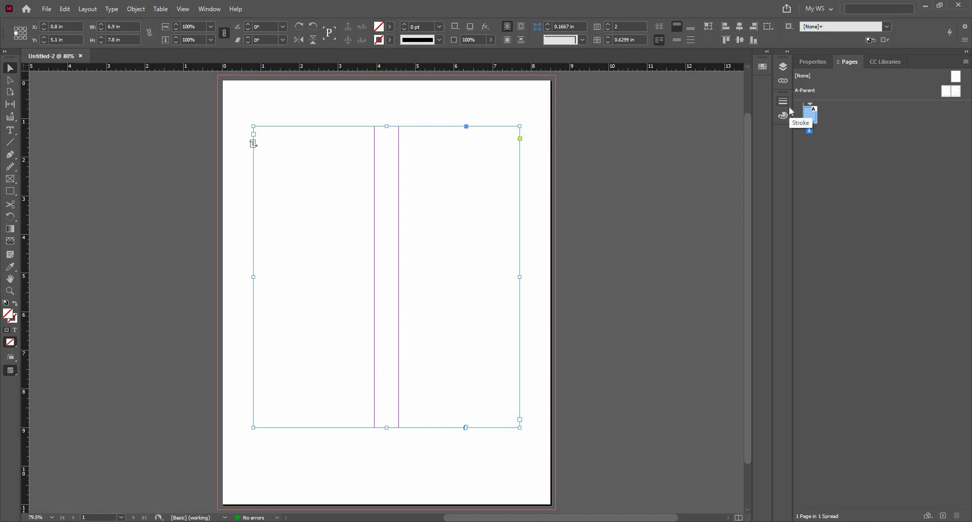
{"action": "left_click", "coordinate": [53, 10]}
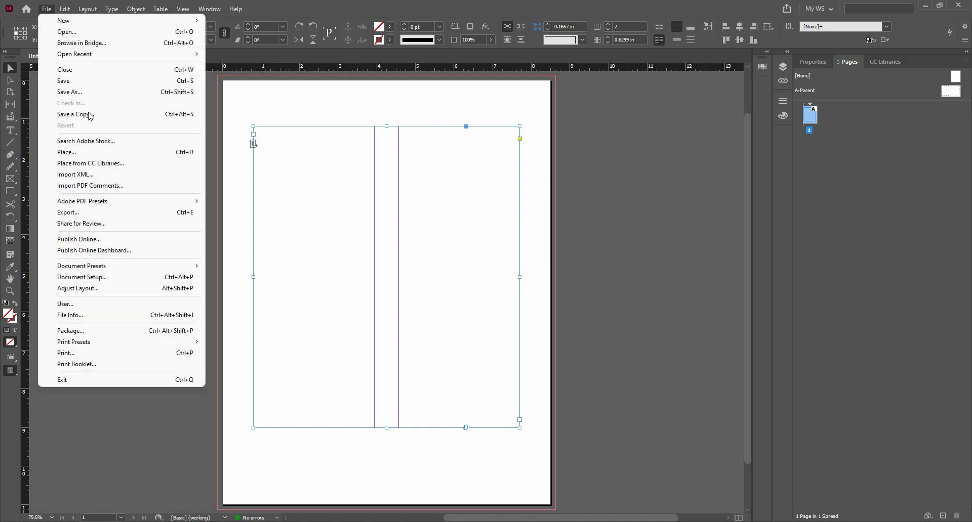
{"action": "left_click", "coordinate": [117, 151]}
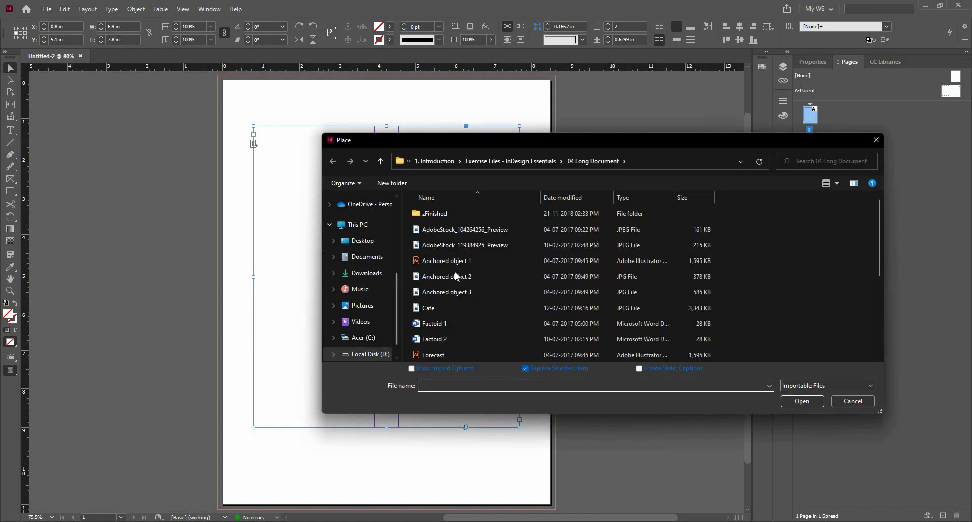
{"action": "scroll", "coordinate": [458, 277], "scroll_direction": "down", "scroll_amount": 3}
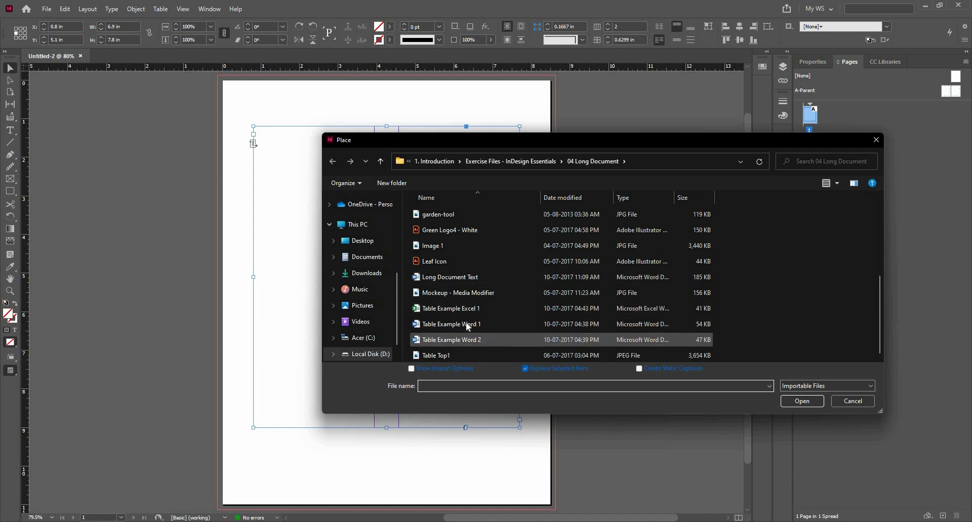
{"action": "left_click", "coordinate": [468, 278]}
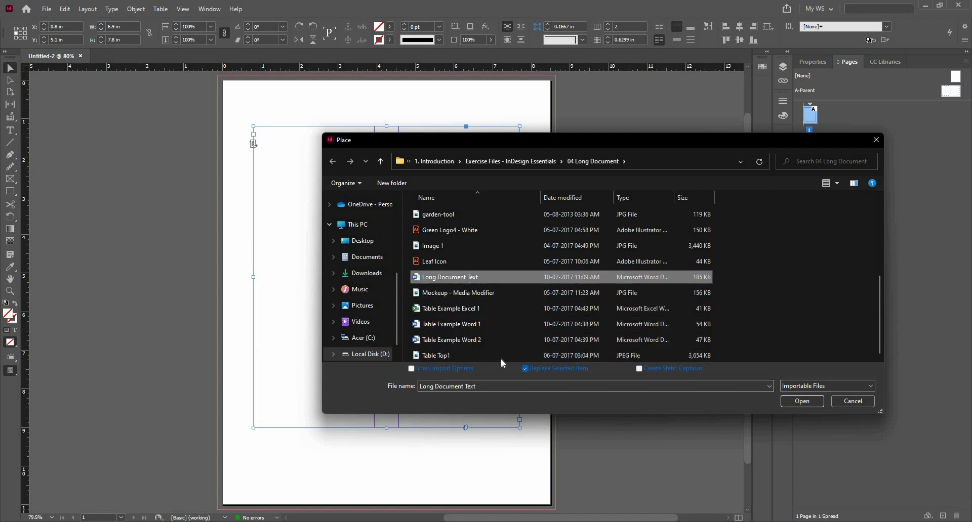
{"action": "left_click", "coordinate": [466, 373]}
{"action": "left_click", "coordinate": [814, 403]}
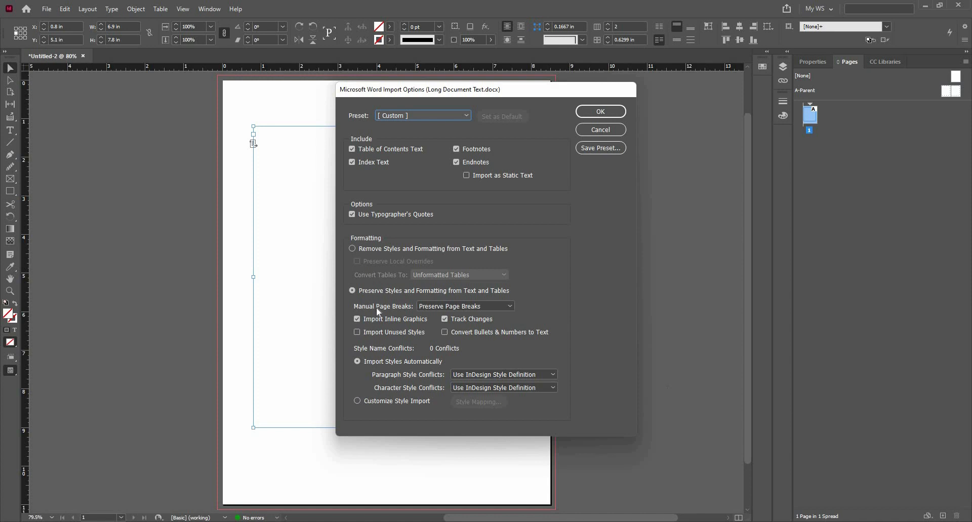
Import the Word text with styles and formatting preserved and place it in the primary text frame.
{"action": "left_click", "coordinate": [415, 248]}
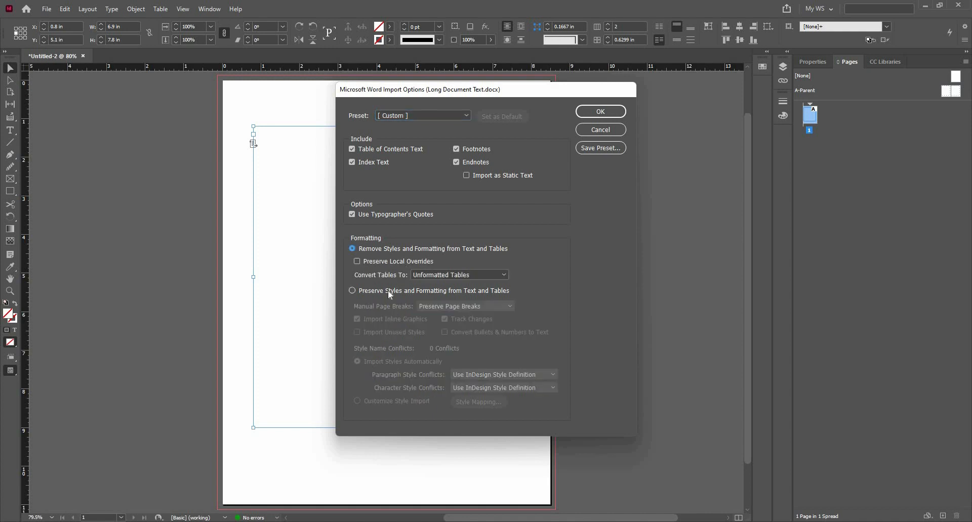
{"action": "left_click", "coordinate": [367, 292]}
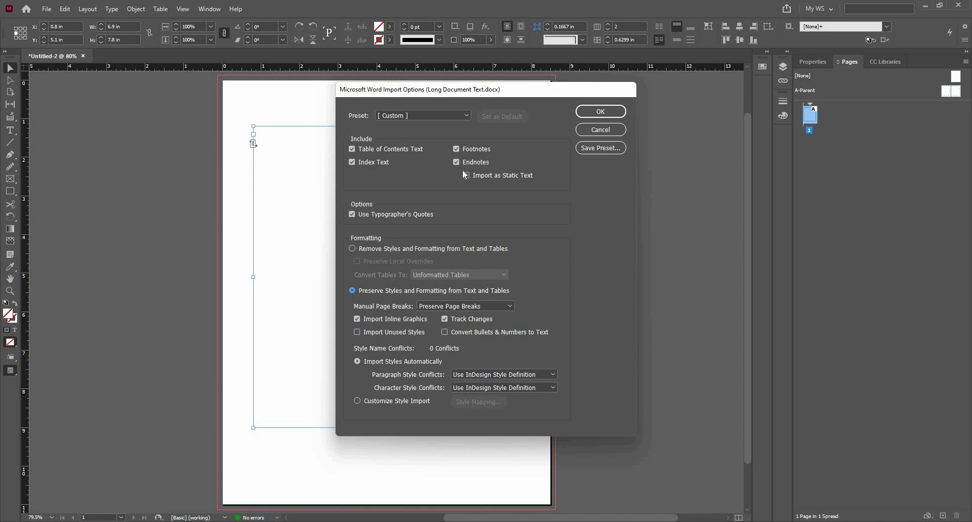
{"action": "left_click", "coordinate": [593, 115]}
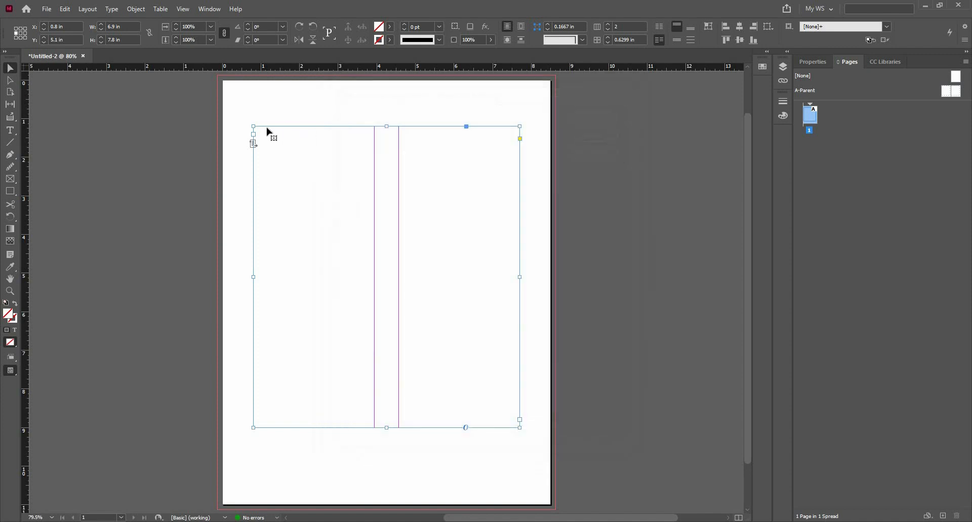
{"action": "left_click", "coordinate": [254, 135]}
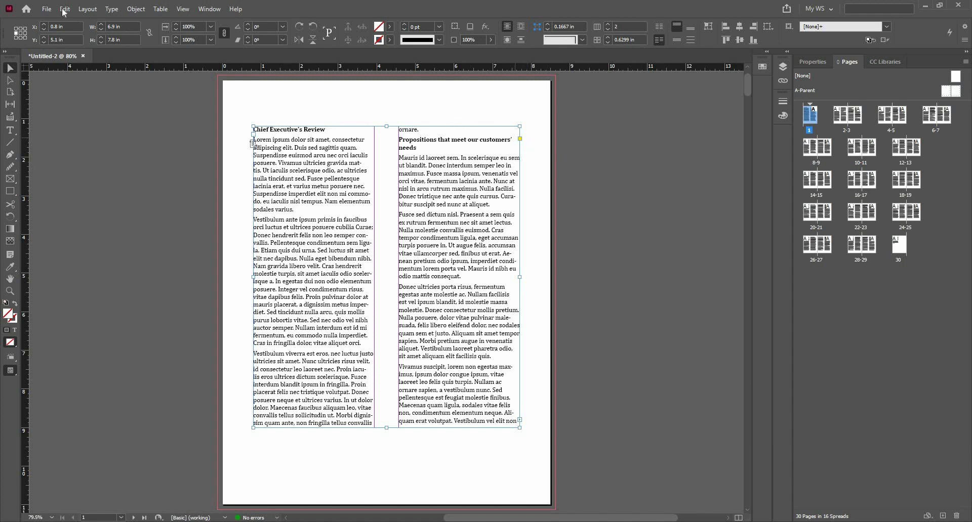
Start setting up another new document.
{"action": "left_click", "coordinate": [46, 9]}
{"action": "mouse_move", "coordinate": [76, 20]}
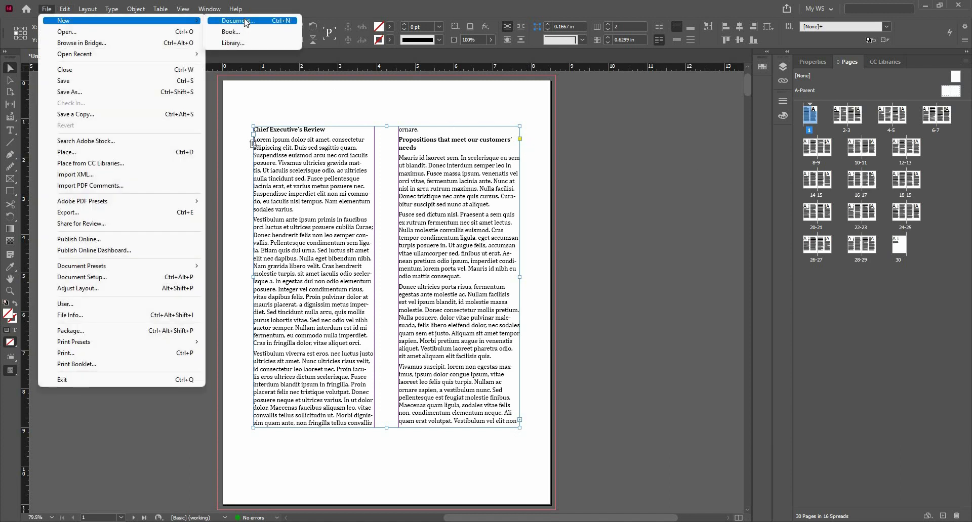
{"action": "left_click", "coordinate": [246, 21]}
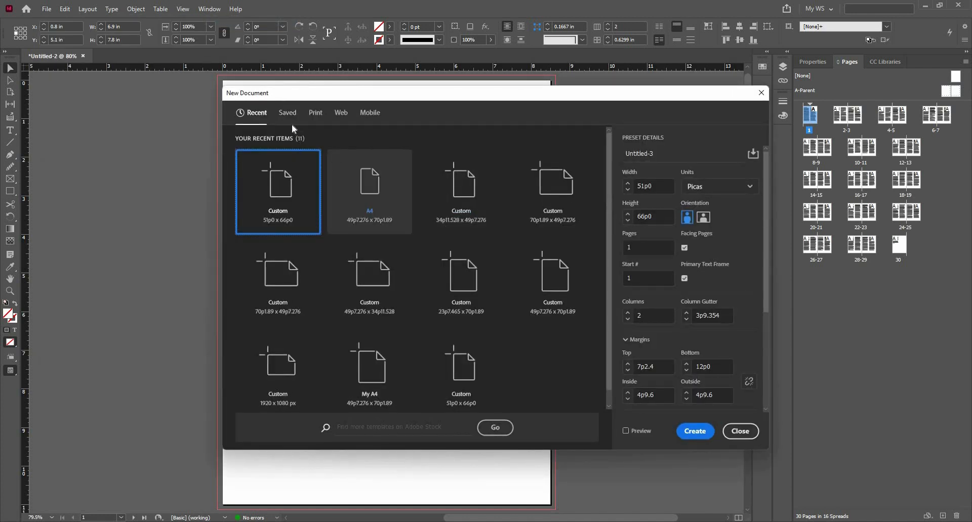
{"action": "left_click", "coordinate": [315, 119]}
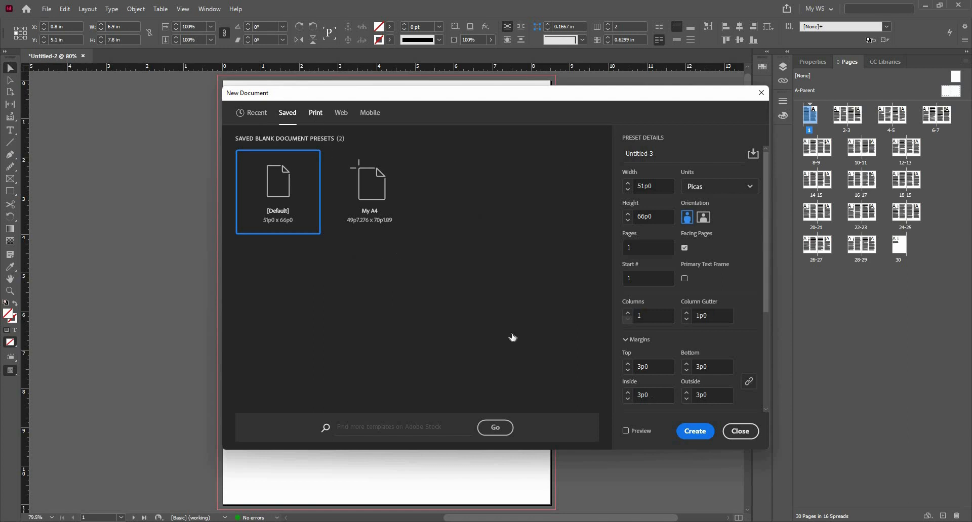
{"action": "left_click", "coordinate": [721, 187]}
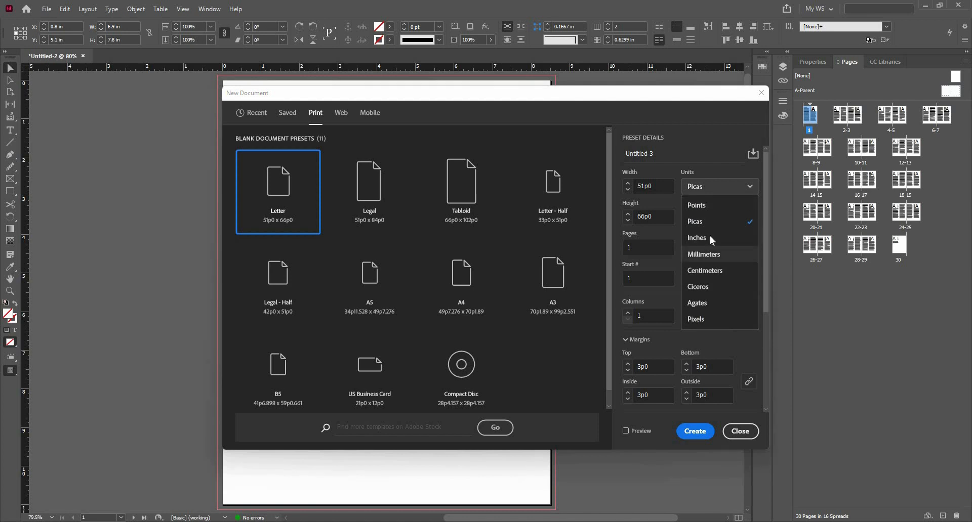
{"action": "left_click", "coordinate": [710, 238]}
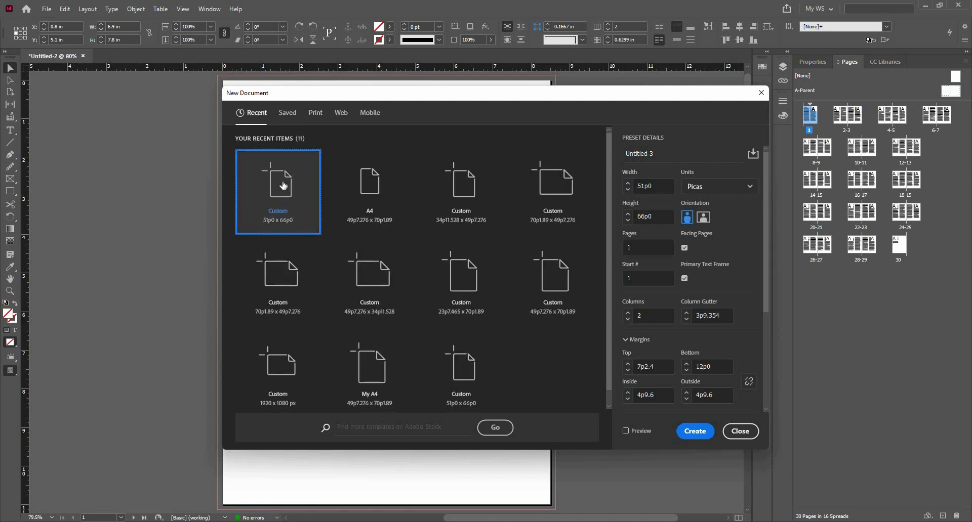
Set the new document's units to inches, turn off the primary text frame and create the document.
{"action": "left_click", "coordinate": [712, 189]}
{"action": "left_click", "coordinate": [701, 236]}
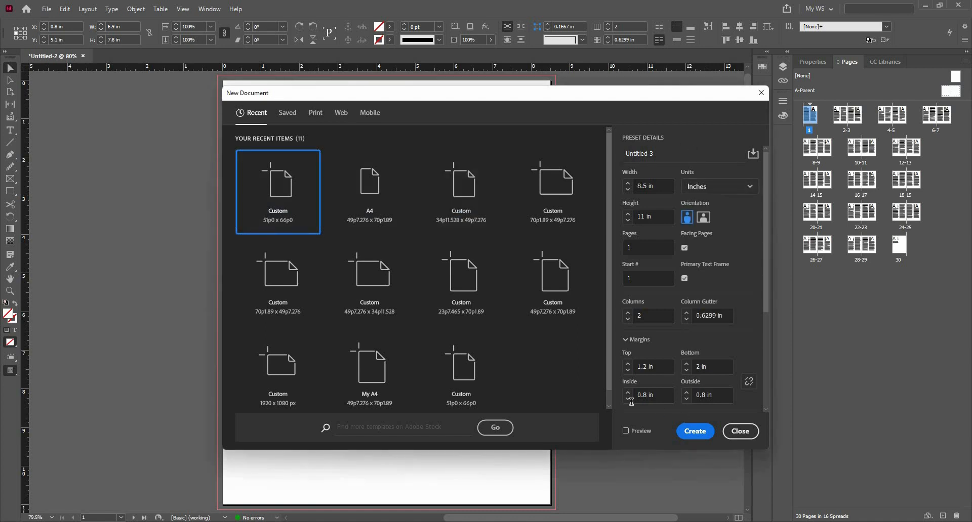
{"action": "left_click", "coordinate": [684, 278]}
{"action": "left_click", "coordinate": [700, 429]}
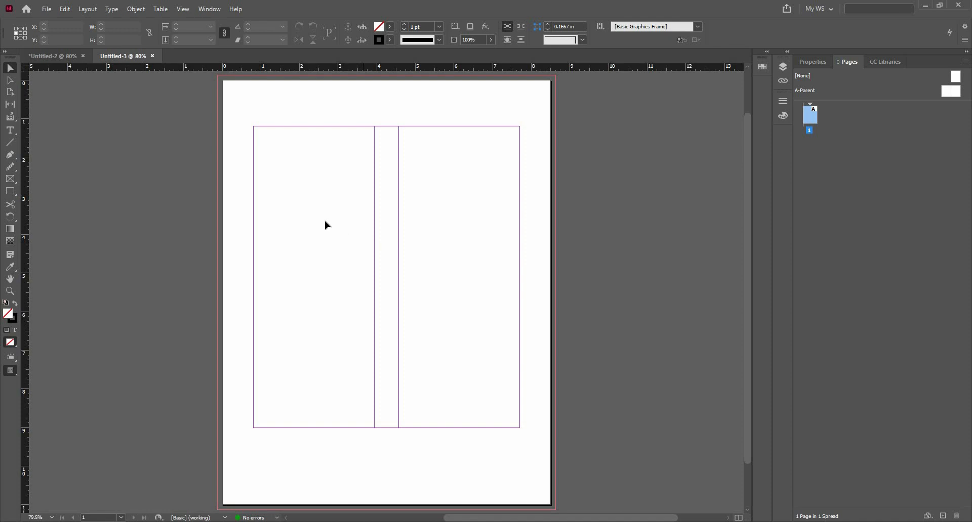
Draw a text frame 6.9 in wide and 7.8 in high across the page margins and select it as an object.
{"action": "left_click", "coordinate": [9, 130]}
{"action": "left_click_drag", "start_coordinate": [254, 127], "coordinate": [518, 427]}
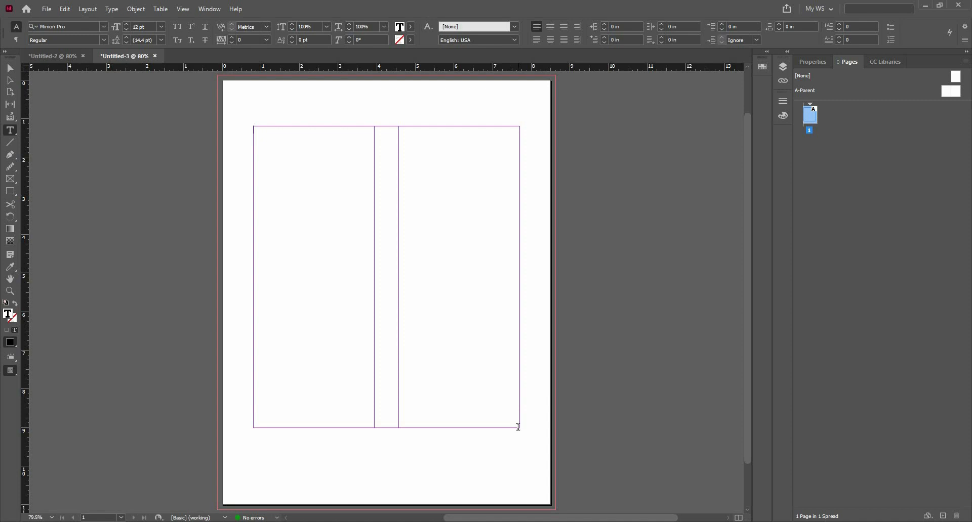
{"action": "left_click", "coordinate": [513, 429]}
{"action": "left_click", "coordinate": [10, 68]}
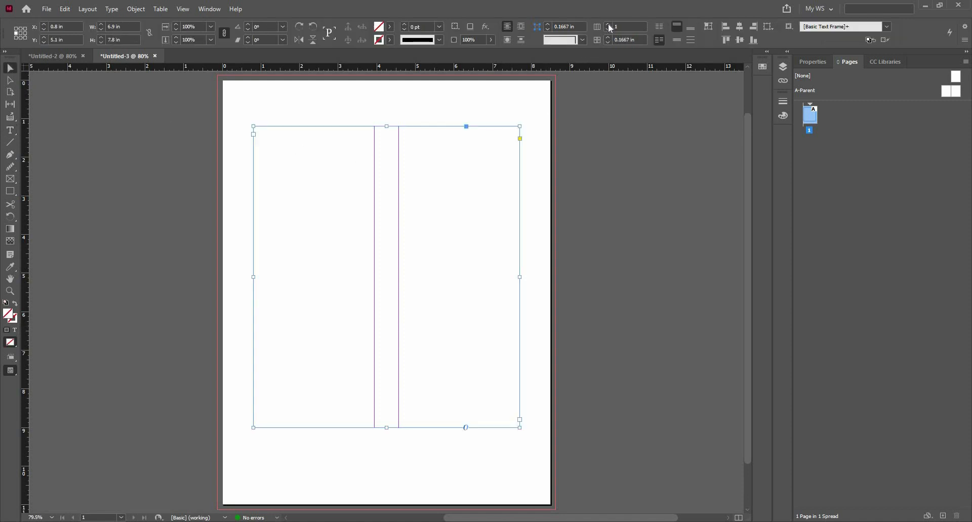
Divide the text frame into 2 columns with a 0.625 in gutter.
{"action": "left_click", "coordinate": [608, 24]}
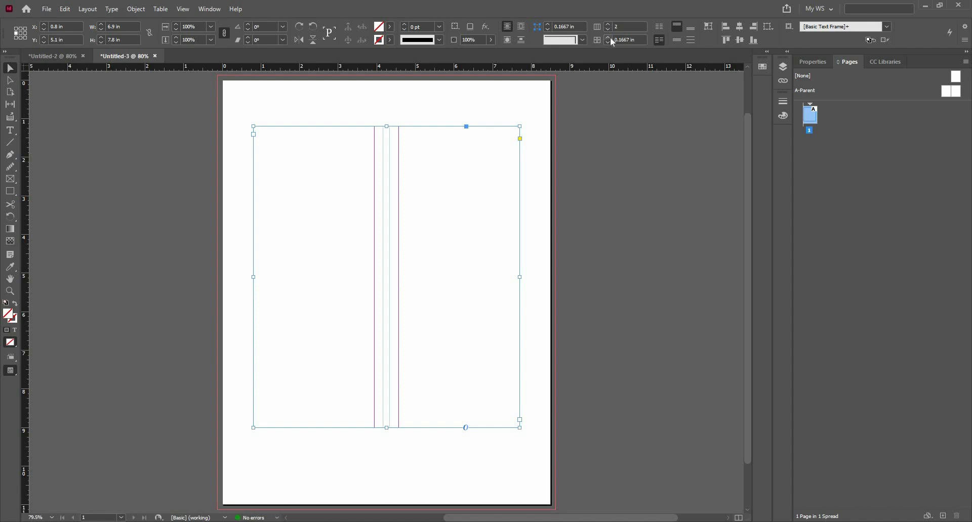
{"action": "left_click", "coordinate": [609, 38]}
{"action": "left_click", "coordinate": [610, 37]}
{"action": "left_click", "coordinate": [610, 37]}
{"action": "left_click", "coordinate": [609, 36]}
{"action": "left_click", "coordinate": [610, 37]}
{"action": "left_click", "coordinate": [609, 36]}
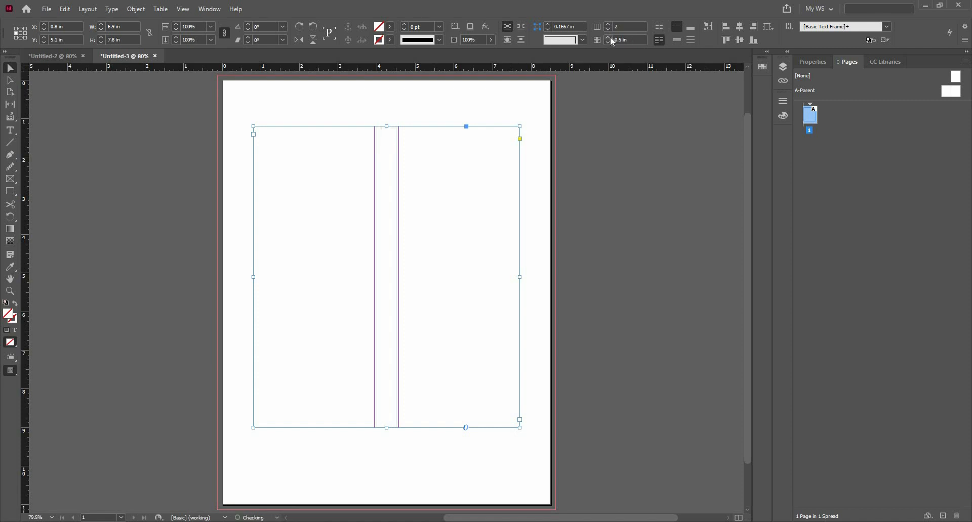
{"action": "left_click", "coordinate": [609, 37]}
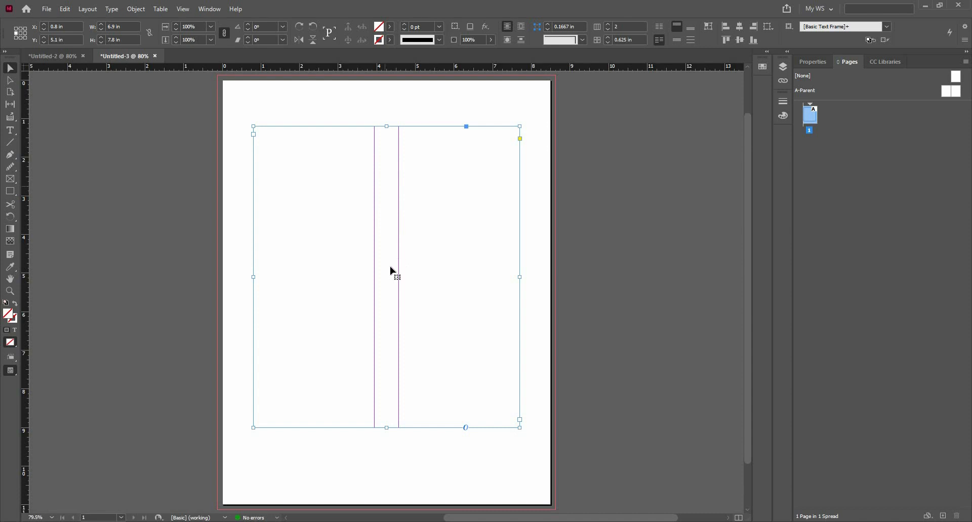
Try a 0.6 in column gutter for the text frame and undo the change.
{"action": "left_click", "coordinate": [628, 39]}
{"action": "key", "text": "BackSpace"}
{"action": "key", "text": "BackSpace"}
{"action": "key", "text": "Return"}
{"action": "scroll", "coordinate": [382, 250], "scroll_direction": "up", "scroll_amount": 4}
{"action": "scroll", "coordinate": [381, 252], "scroll_direction": "down", "scroll_amount": 1}
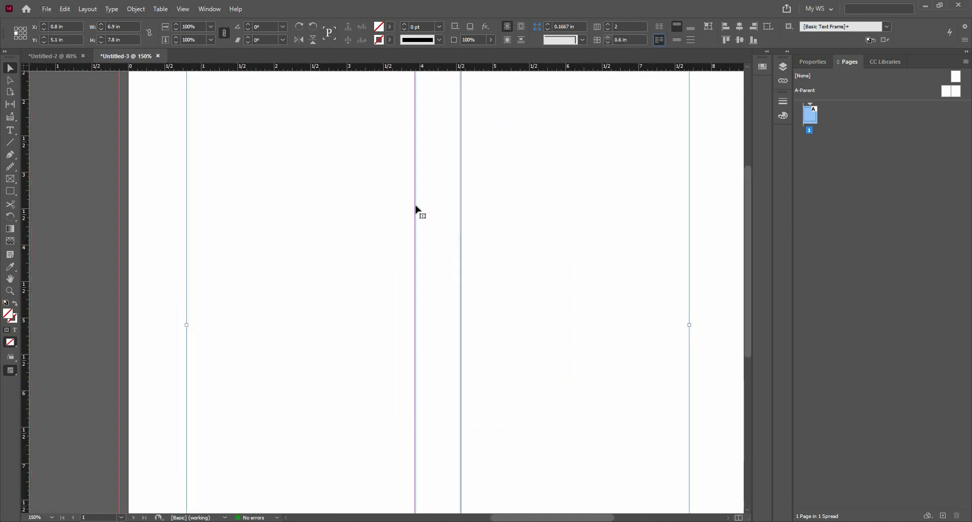
{"action": "key", "text": "ctrl+z"}
{"action": "scroll", "coordinate": [375, 238], "scroll_direction": "down", "scroll_amount": 2}
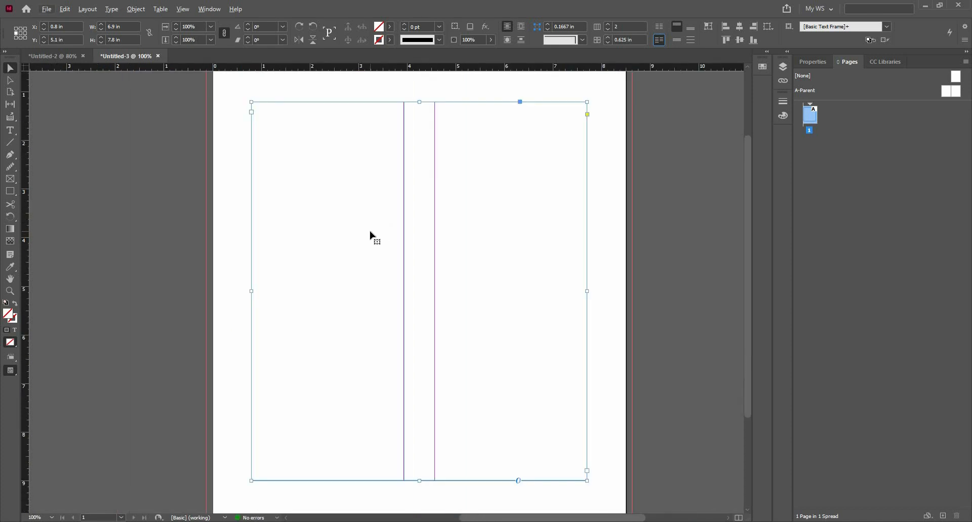
{"action": "scroll", "coordinate": [370, 236], "scroll_direction": "down", "scroll_amount": 1}
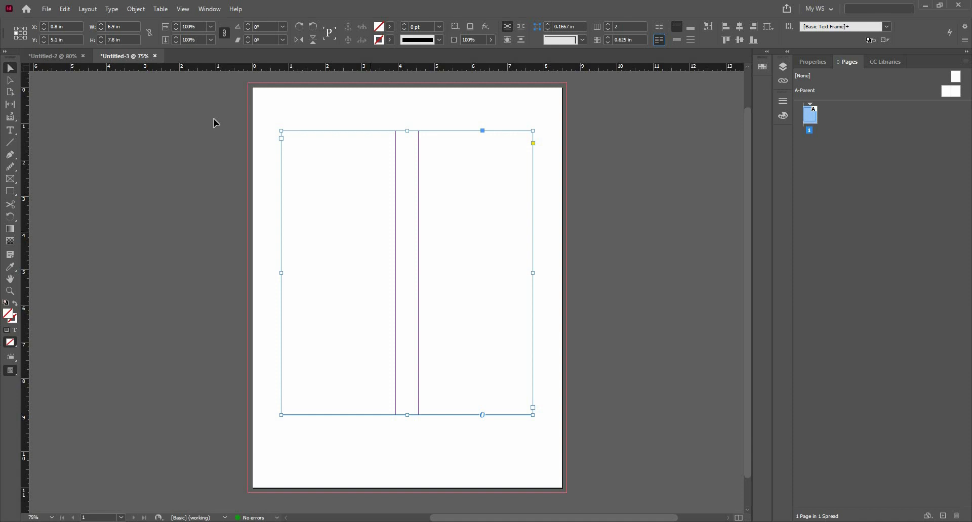
Place the Long Document Text Word file in the drawn text frame, preserving its styles and formatting.
{"action": "left_click", "coordinate": [46, 9]}
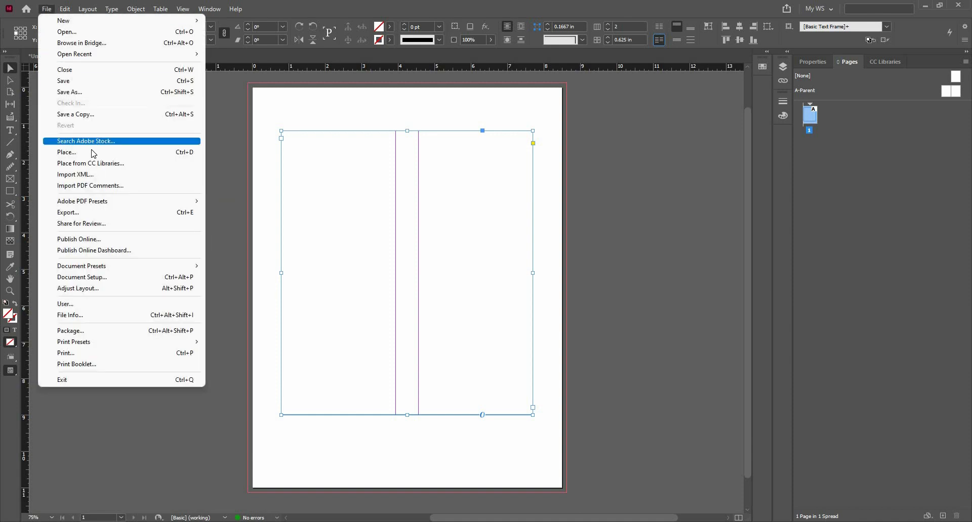
{"action": "left_click", "coordinate": [155, 152]}
{"action": "scroll", "coordinate": [475, 297], "scroll_direction": "down", "scroll_amount": 5}
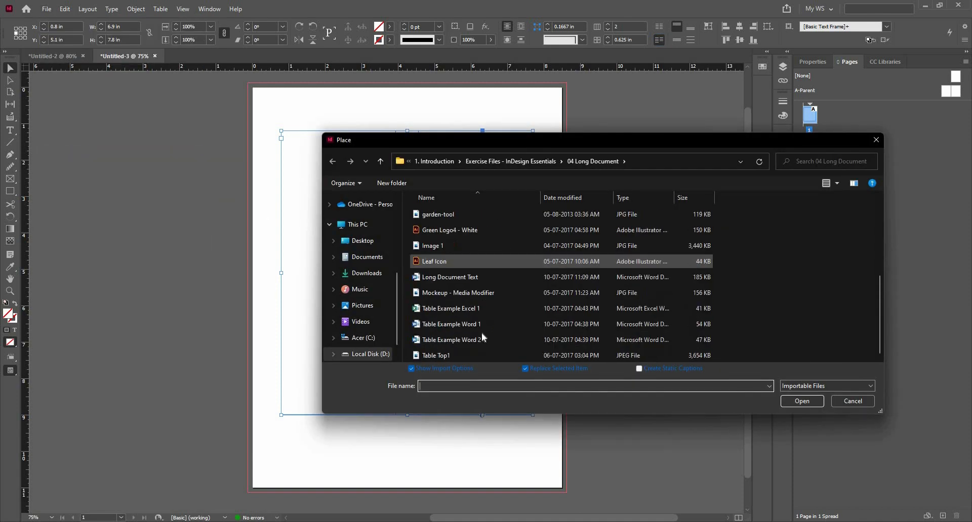
{"action": "left_click", "coordinate": [469, 277]}
{"action": "left_click", "coordinate": [802, 401]}
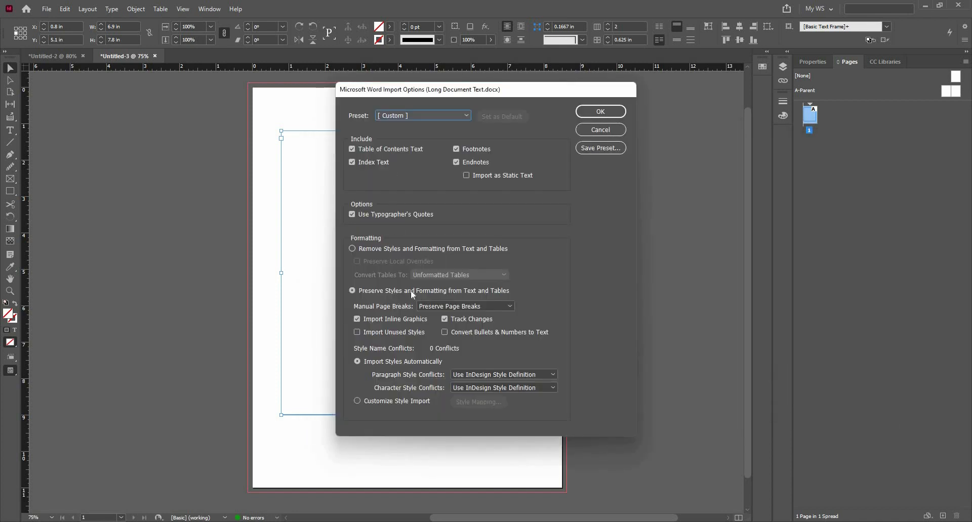
{"action": "left_click", "coordinate": [597, 115]}
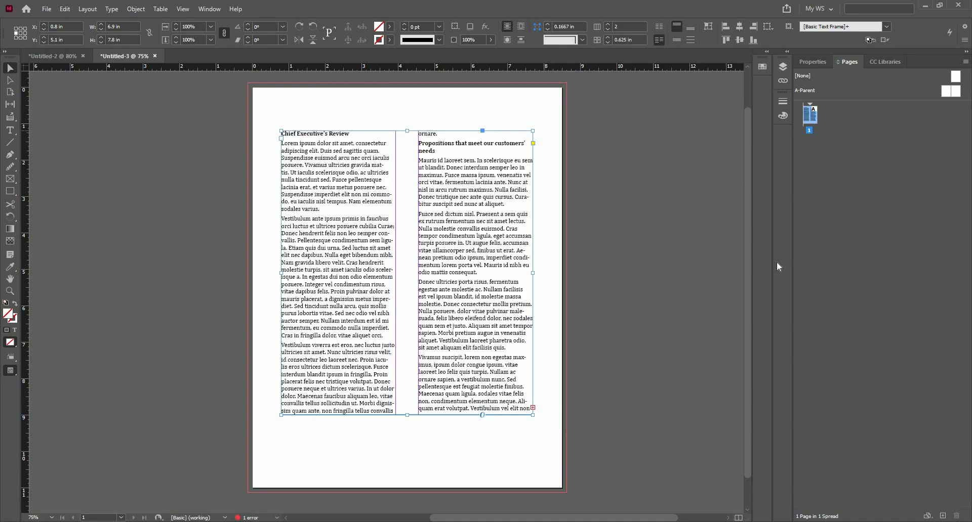
Add two pages to the document and draw a 6.9 × 7.8 in text frame across page 2's margins.
{"action": "left_click", "coordinate": [943, 515]}
{"action": "left_click", "coordinate": [943, 516]}
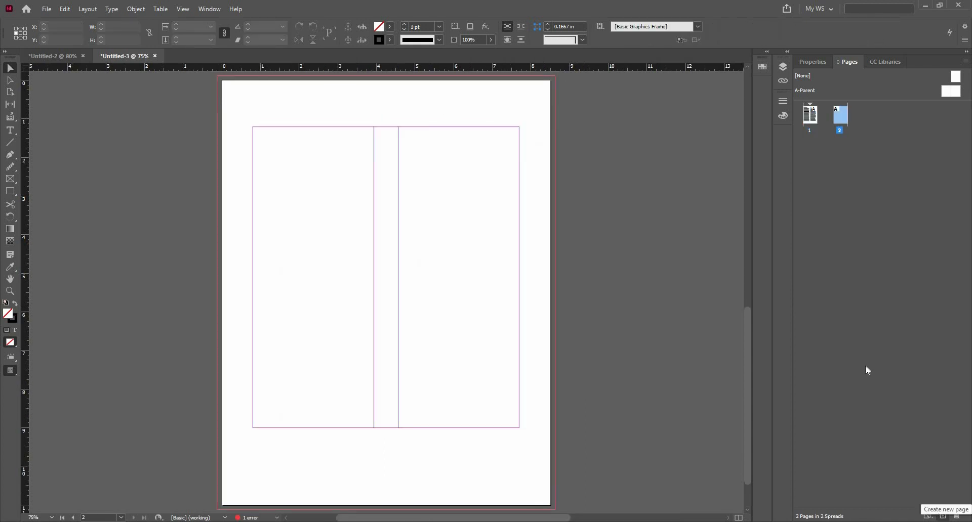
{"action": "scroll", "coordinate": [432, 338], "scroll_direction": "down", "scroll_amount": 4}
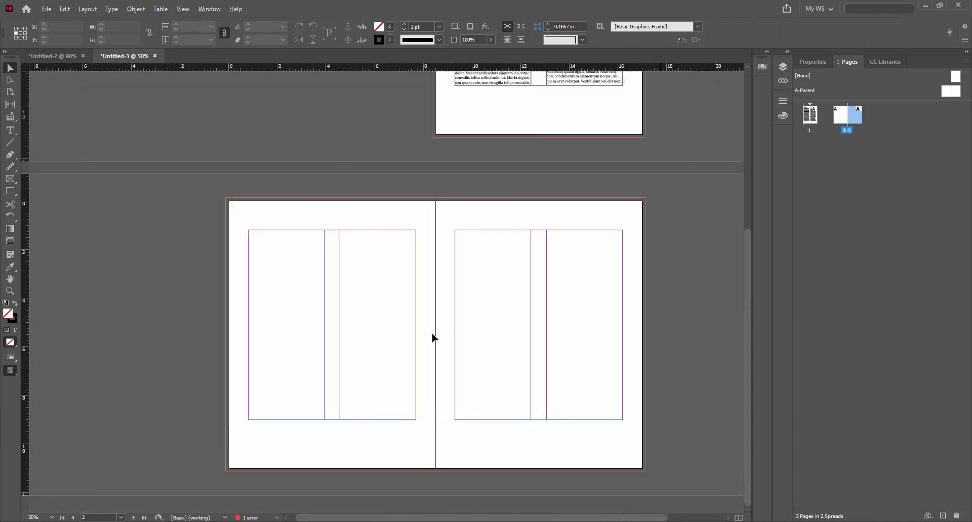
{"action": "left_click", "coordinate": [9, 130]}
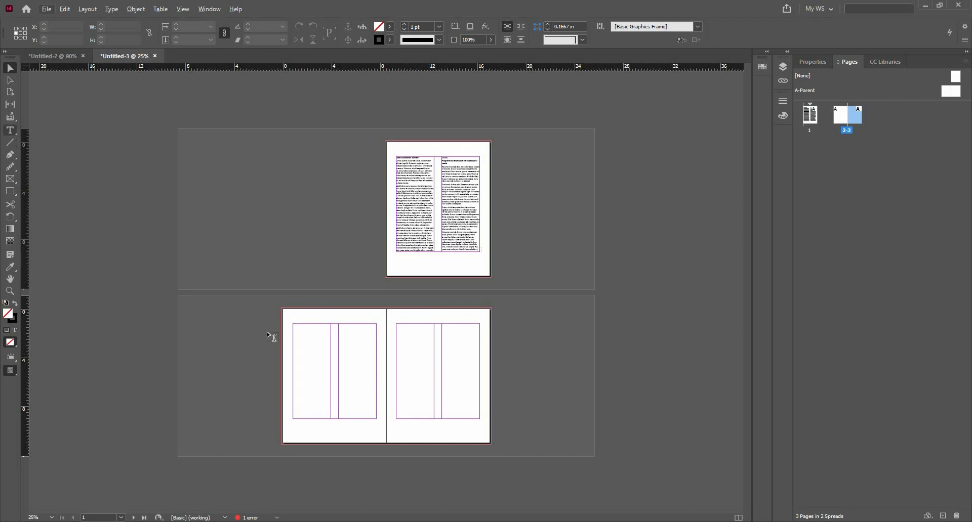
{"action": "left_click_drag", "start_coordinate": [294, 324], "coordinate": [376, 419]}
{"action": "key", "text": "Escape"}
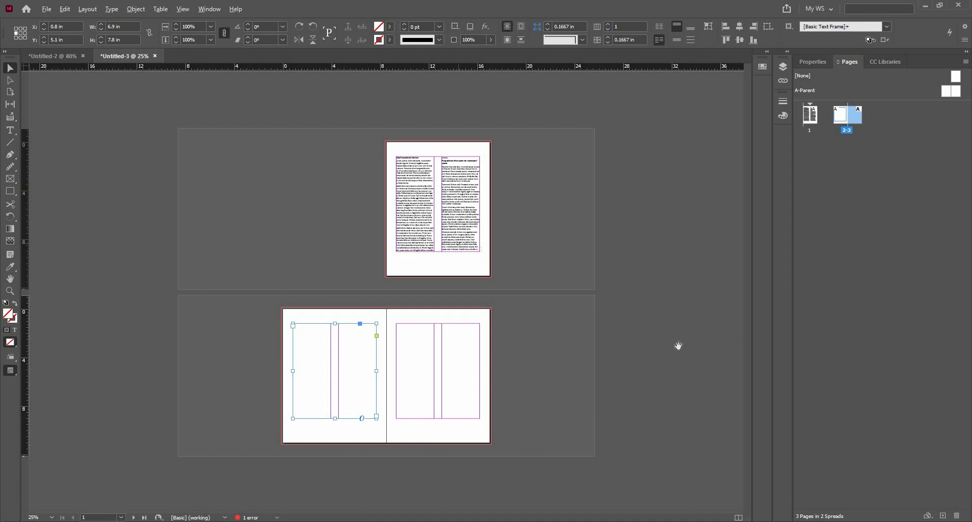
Thread the overset text from page 1's frame into the text frame on page 2.
{"action": "key", "text": "ctrl+1"}
{"action": "scroll", "coordinate": [591, 330], "scroll_direction": "up", "scroll_amount": 2}
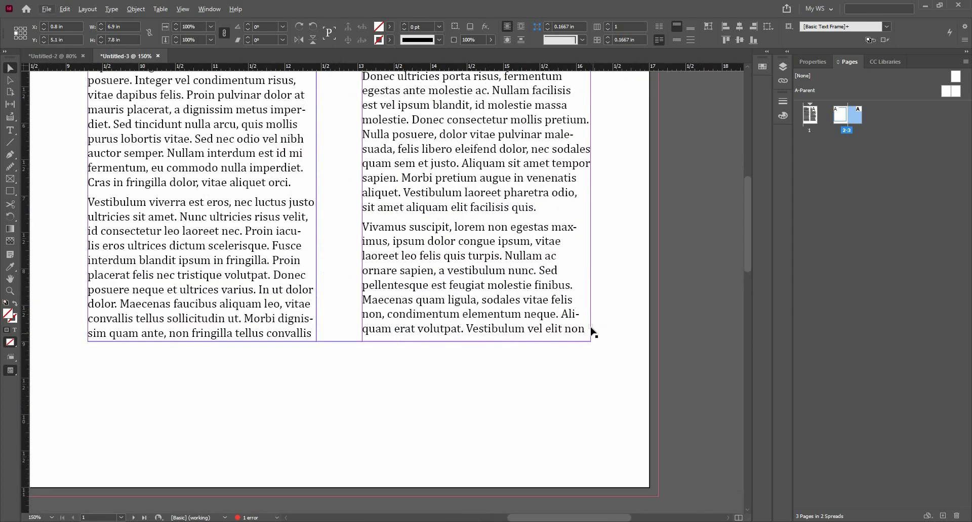
{"action": "left_click", "coordinate": [589, 329]}
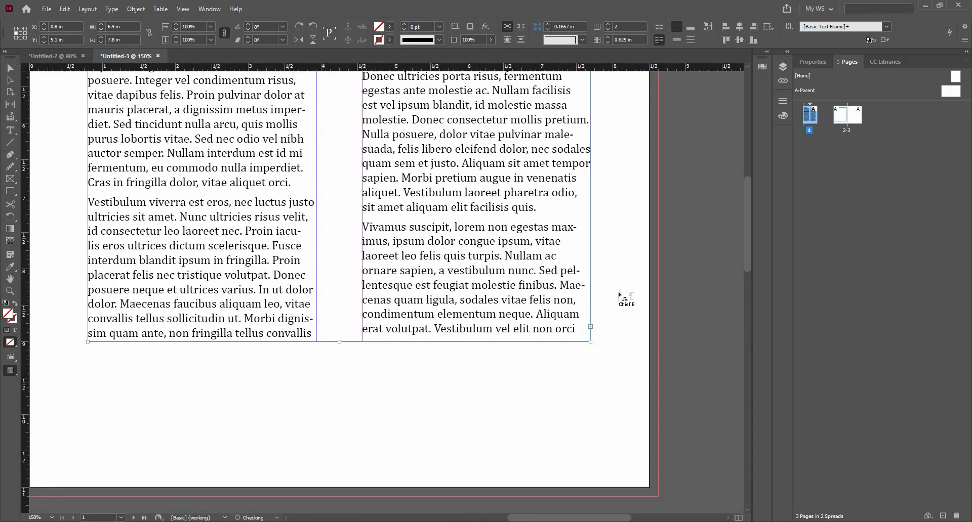
{"action": "scroll", "coordinate": [447, 388], "scroll_direction": "down", "scroll_amount": 4}
{"action": "left_click_drag", "start_coordinate": [341, 416], "coordinate": [484, 284]}
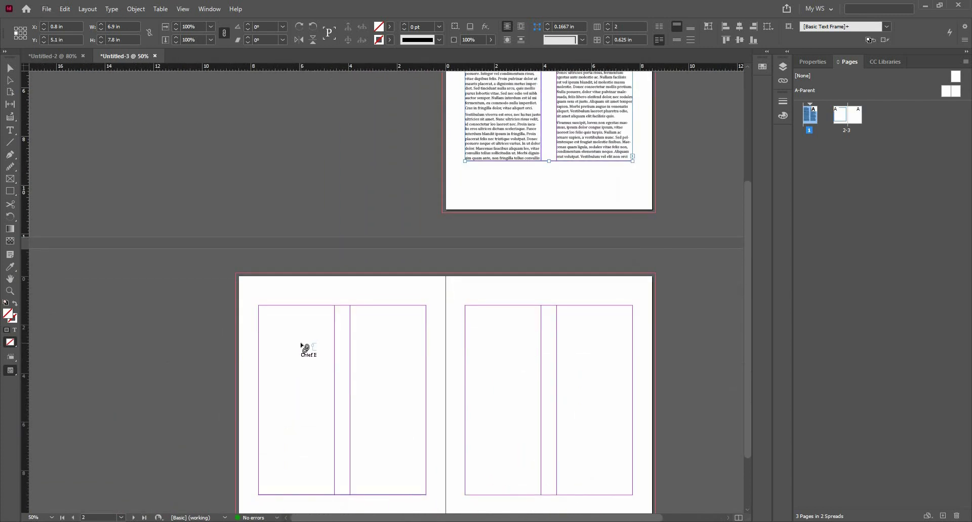
{"action": "left_click", "coordinate": [302, 347]}
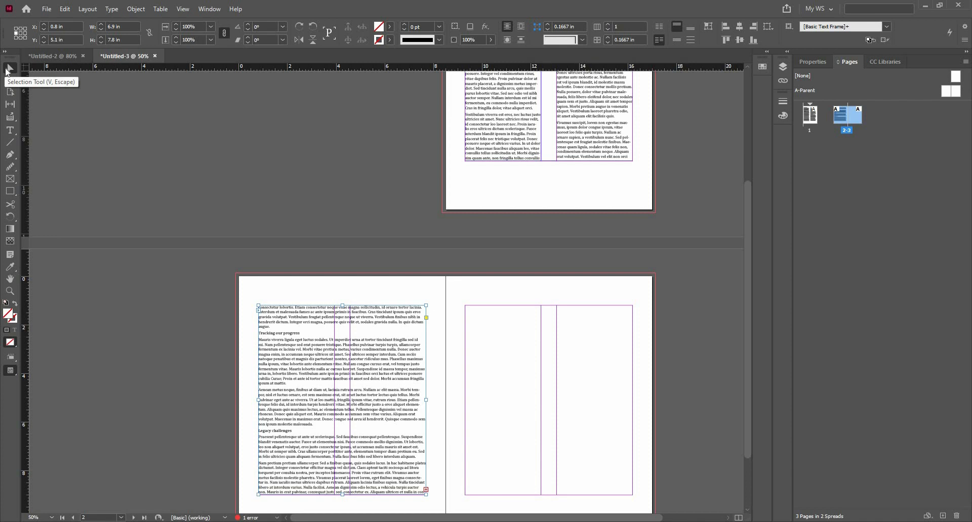
Divide page 2's text frame into 2 columns with a 0.625 in gutter.
{"action": "left_click", "coordinate": [157, 171]}
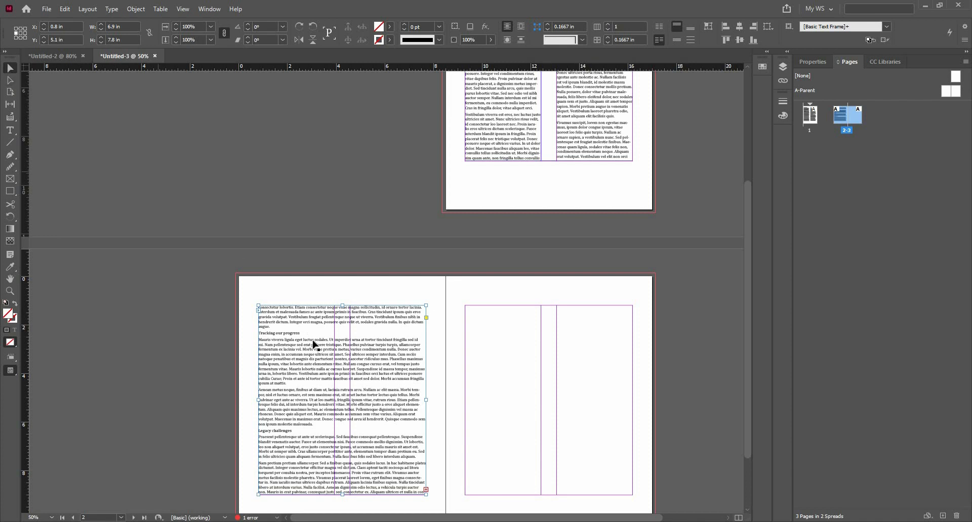
{"action": "left_click", "coordinate": [322, 307]}
{"action": "left_click", "coordinate": [609, 25]}
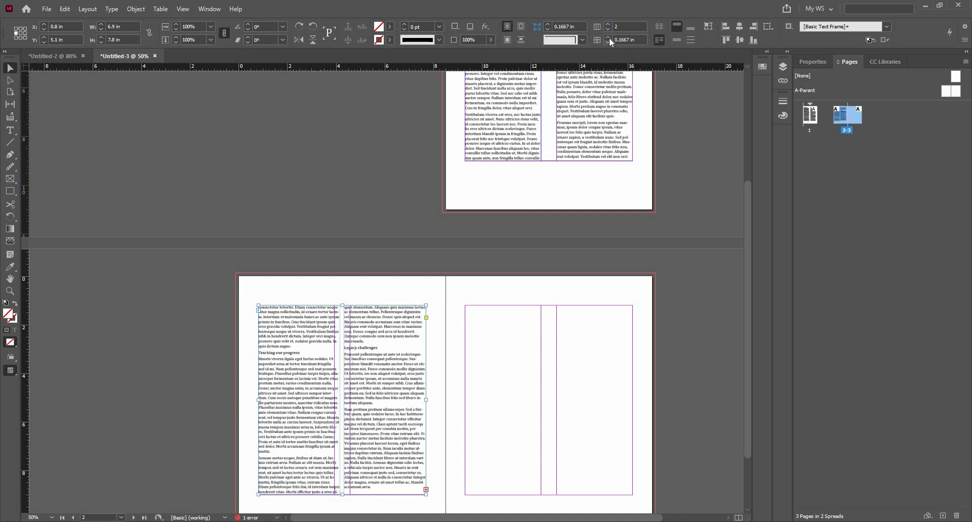
{"action": "left_click", "coordinate": [608, 37]}
{"action": "left_click", "coordinate": [609, 37]}
{"action": "left_click", "coordinate": [608, 38]}
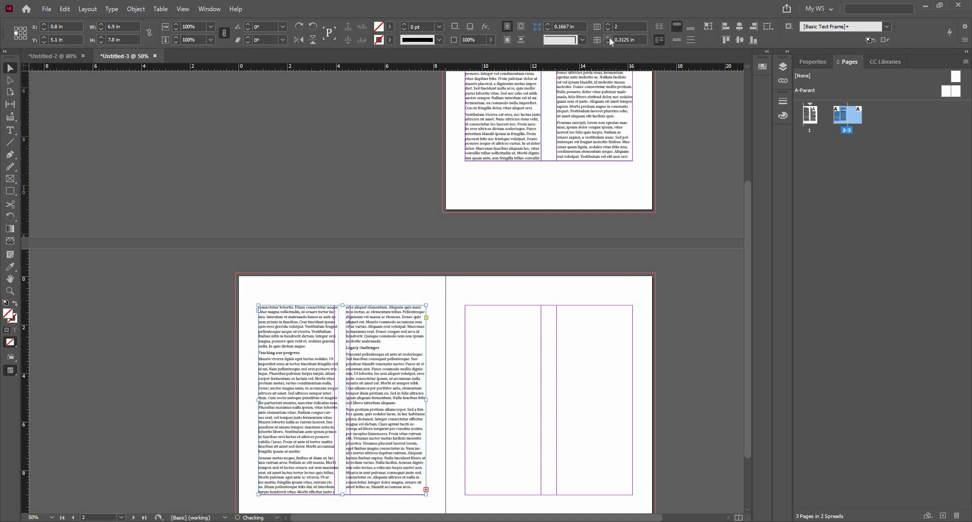
{"action": "left_click", "coordinate": [609, 38]}
{"action": "left_click", "coordinate": [609, 38]}
{"action": "left_click", "coordinate": [609, 38]}
{"action": "left_click", "coordinate": [608, 37]}
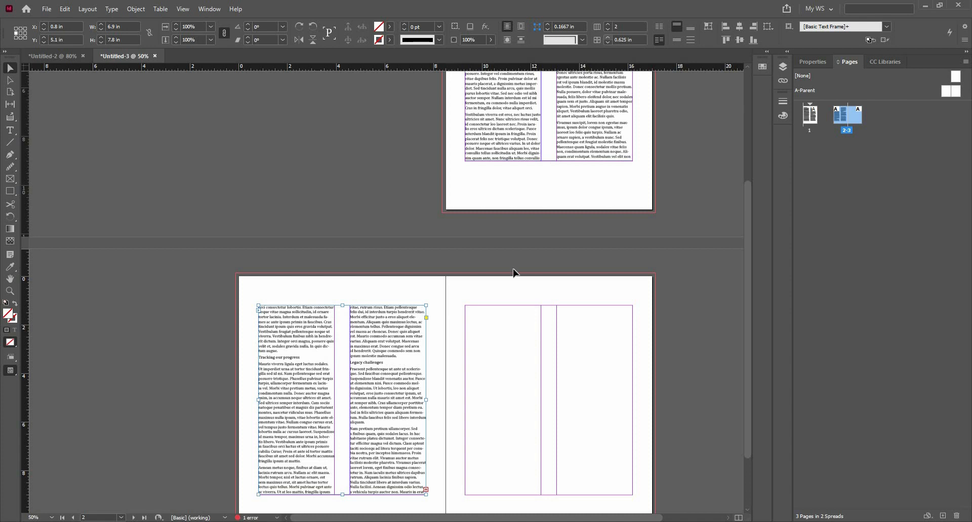
{"action": "left_click", "coordinate": [515, 309]}
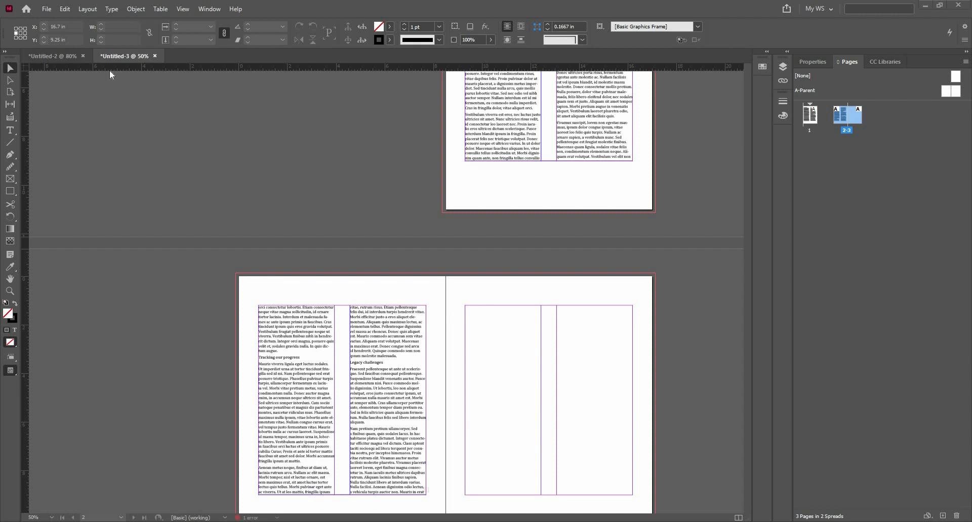
Switch to the Untitled-2 document and shorten the text frame on A-Parent's right-hand page from above to a height of 3.8 in.
{"action": "left_click", "coordinate": [71, 57]}
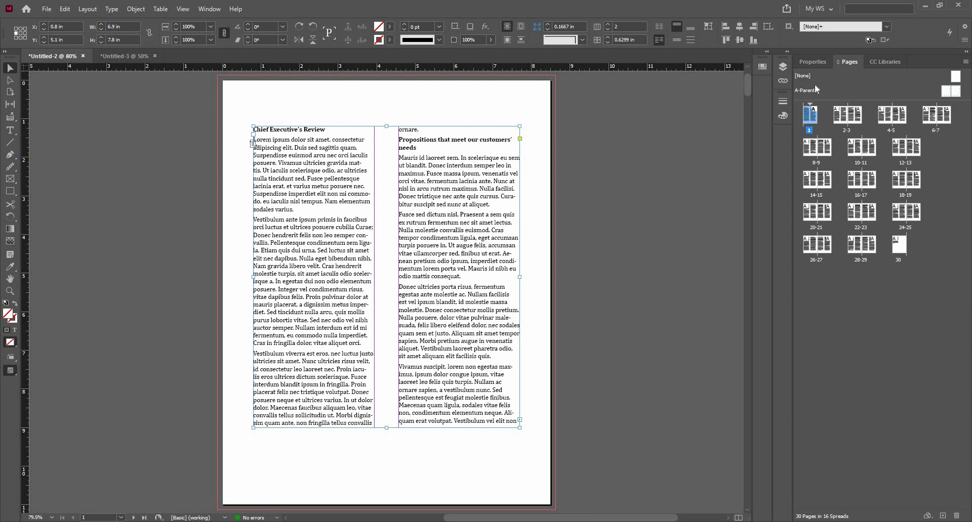
{"action": "double_click", "coordinate": [956, 93]}
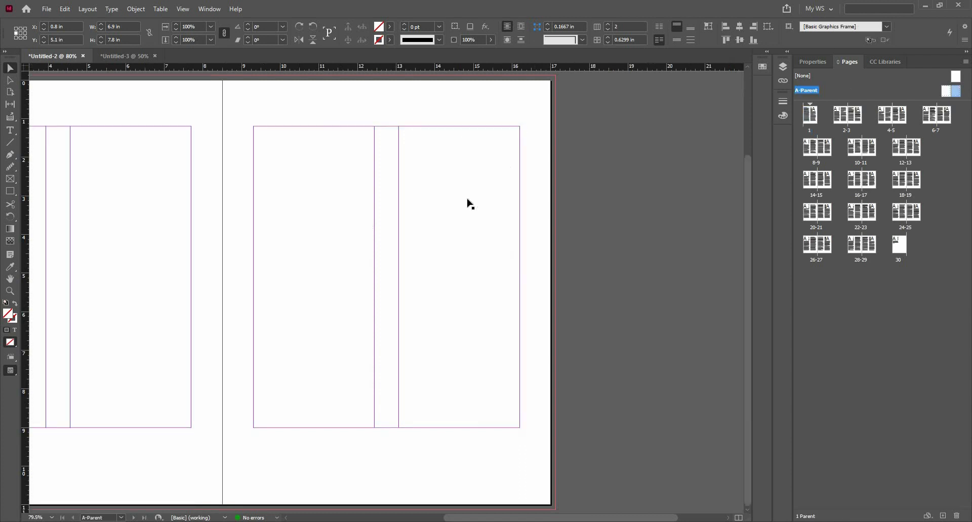
{"action": "left_click", "coordinate": [386, 132]}
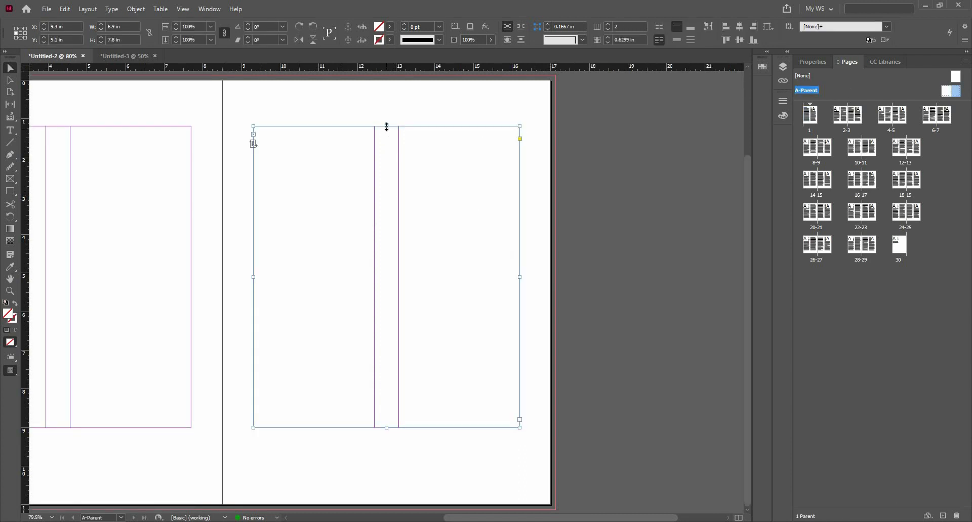
{"action": "left_click_drag", "start_coordinate": [387, 126], "coordinate": [381, 282]}
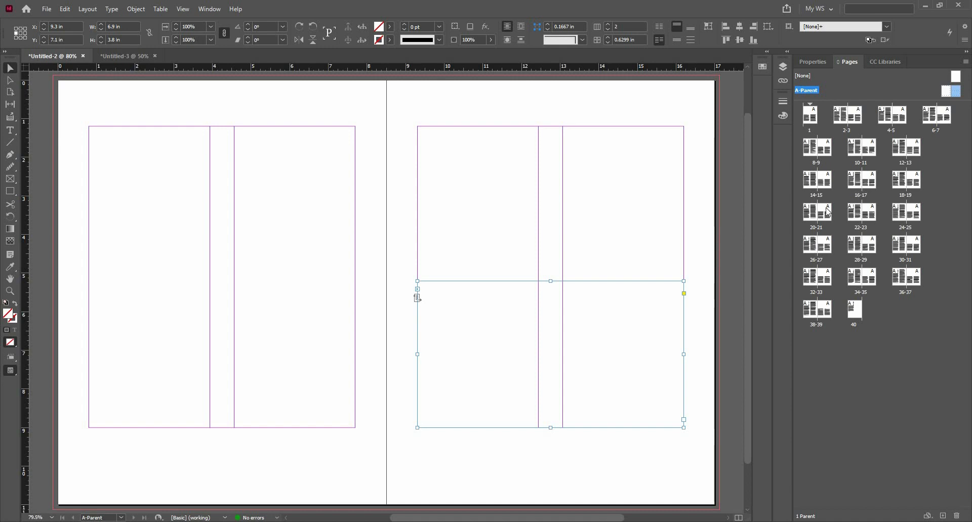
Extend the parent page's text frame back up to a height of 7.8 in and delete the empty pages 31 to 40.
{"action": "left_click_drag", "start_coordinate": [549, 282], "coordinate": [547, 130]}
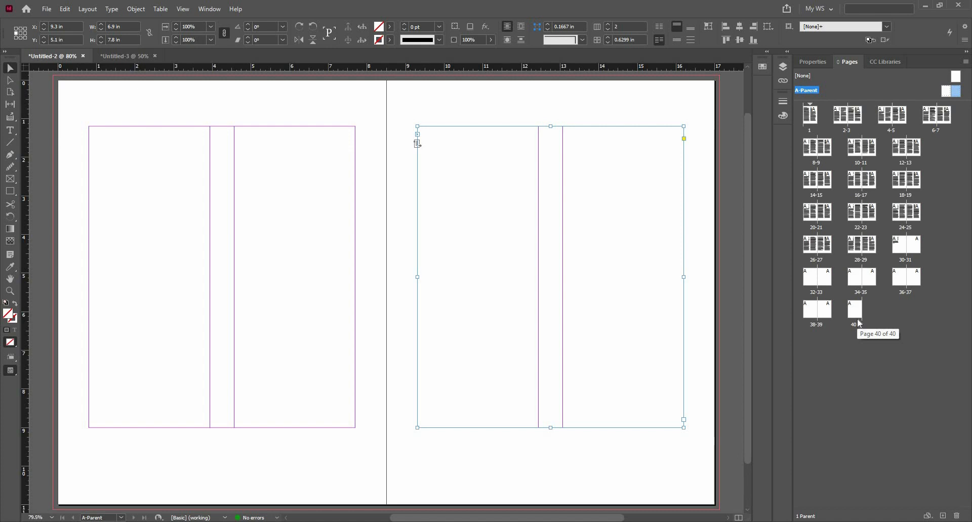
{"action": "left_click", "coordinate": [910, 252]}
{"action": "left_click", "coordinate": [858, 314], "text": "shift"}
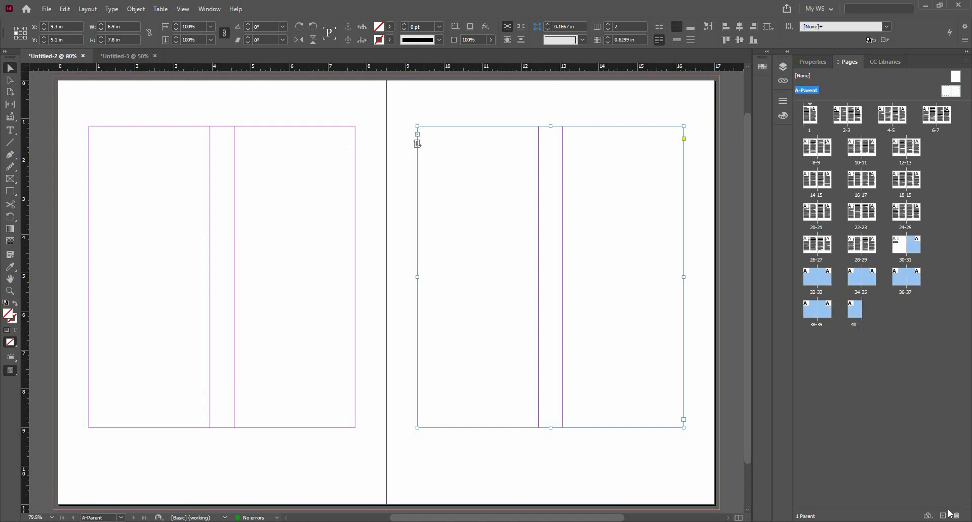
{"action": "left_click", "coordinate": [956, 515]}
{"action": "left_click", "coordinate": [507, 282]}
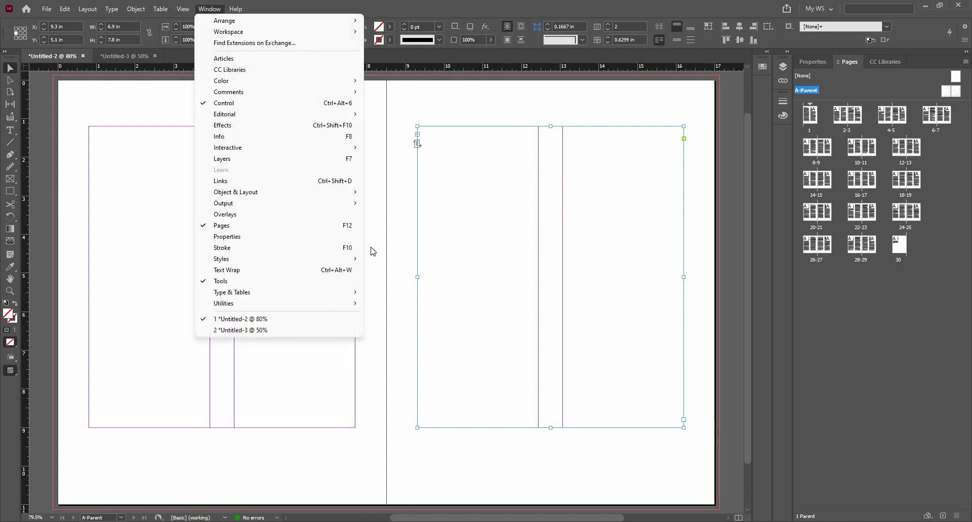
Delete the imported Normal paragraph style with page 1 in view, replacing it with [Basic Paragraph].
{"action": "mouse_move", "coordinate": [352, 259]}
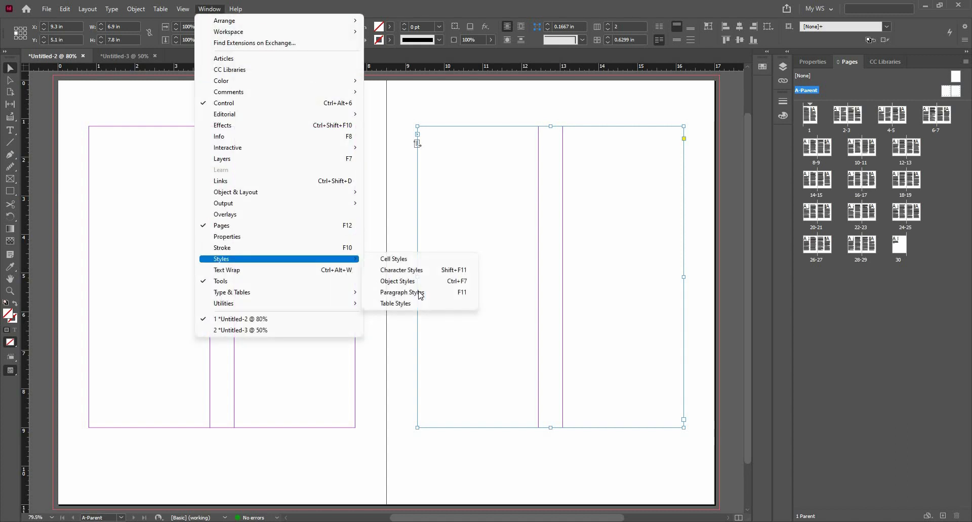
{"action": "left_click", "coordinate": [418, 292]}
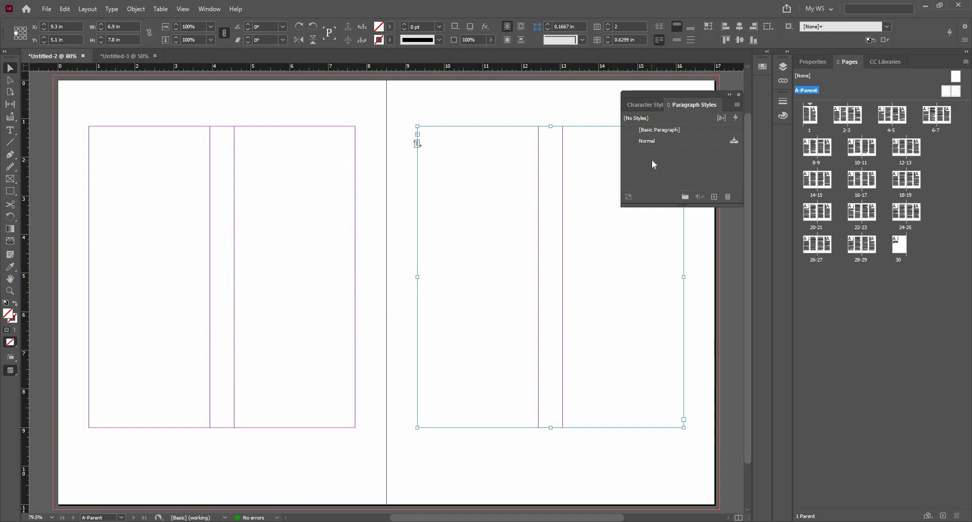
{"action": "double_click", "coordinate": [817, 125]}
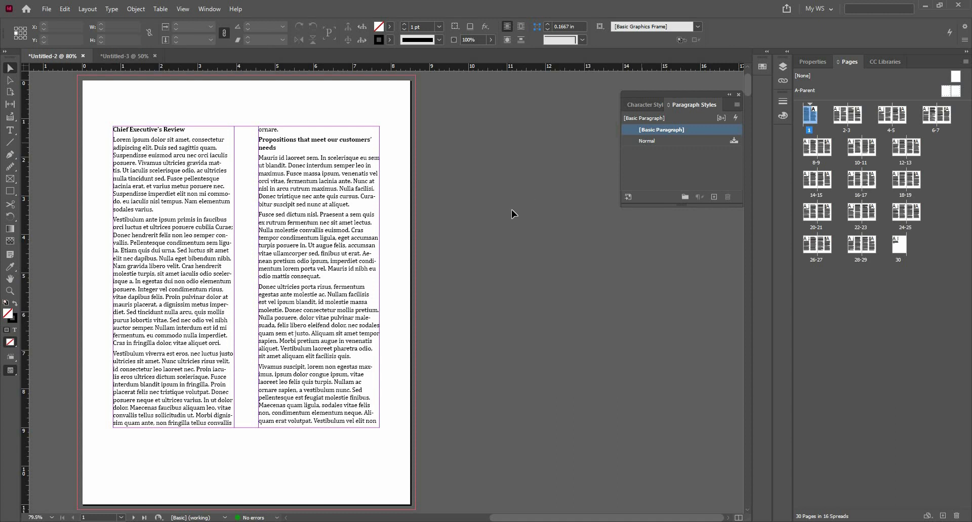
{"action": "left_click", "coordinate": [669, 141]}
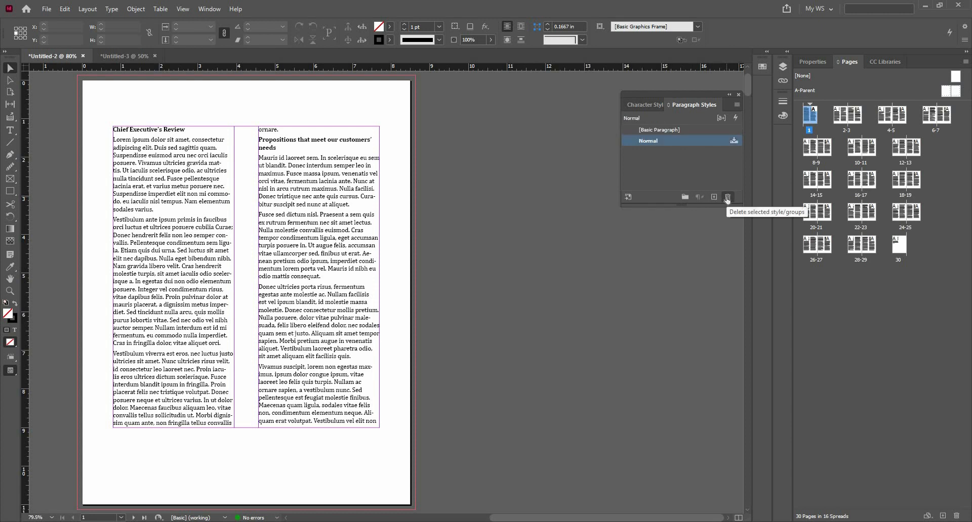
{"action": "left_click", "coordinate": [727, 197]}
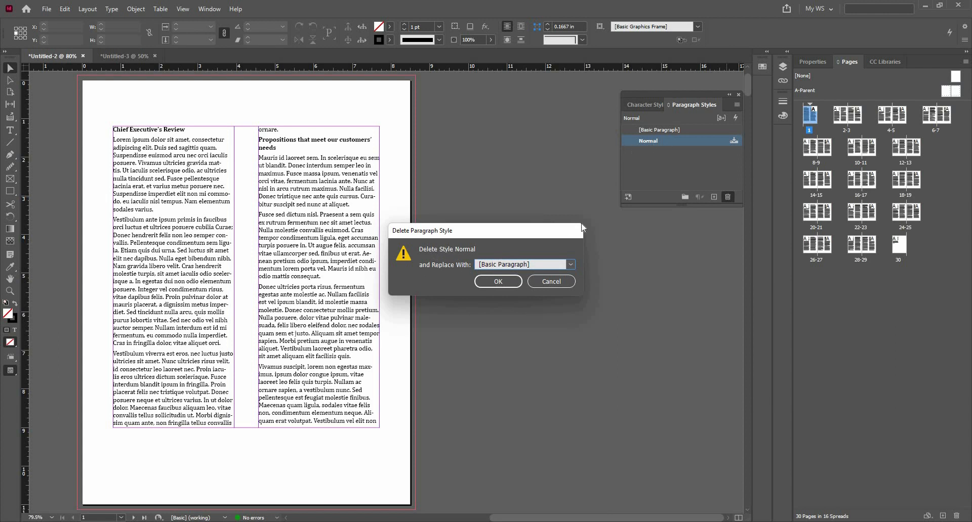
{"action": "left_click", "coordinate": [493, 285]}
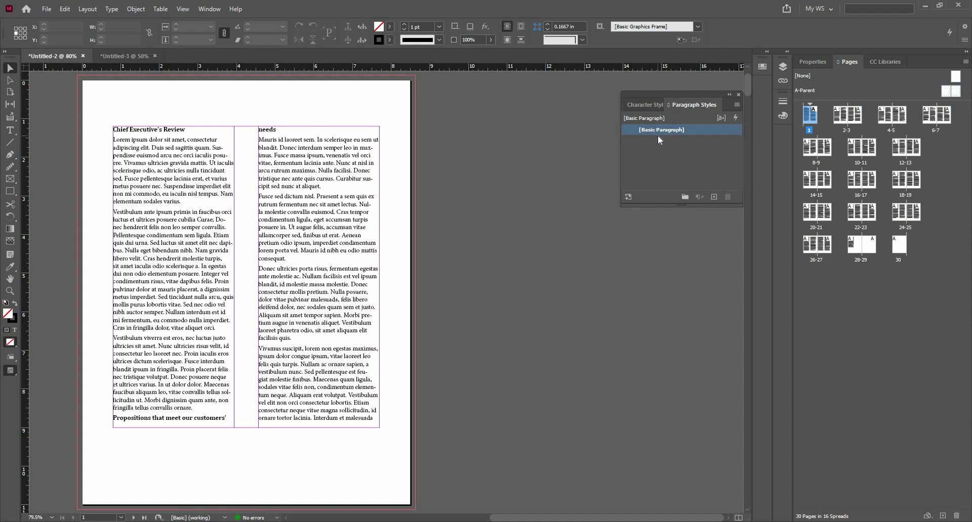
{"action": "left_click", "coordinate": [738, 95]}
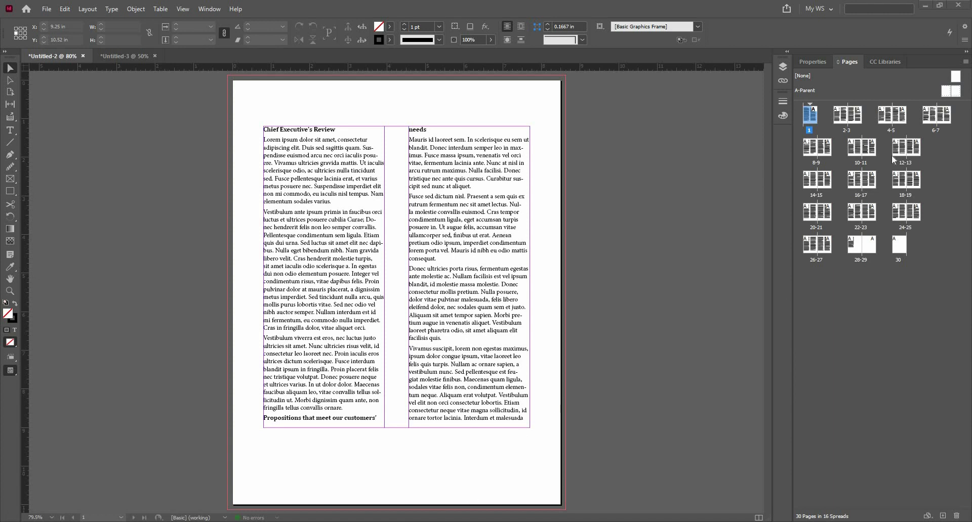
{"action": "left_click", "coordinate": [883, 61]}
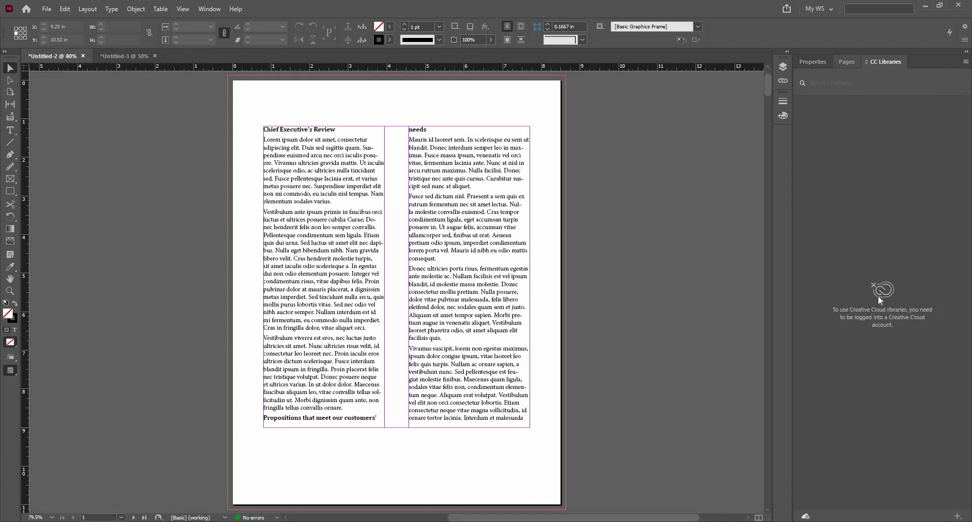
{"action": "left_click", "coordinate": [847, 62]}
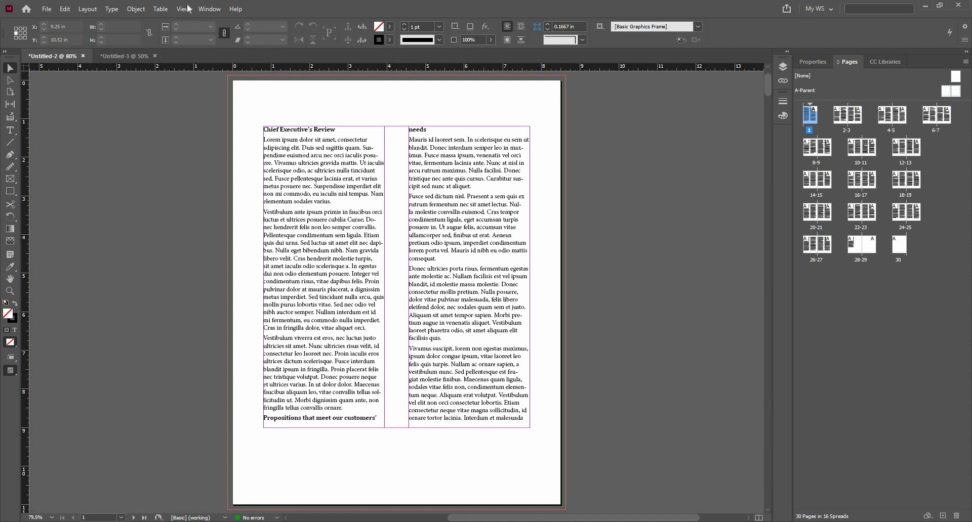
Start loading paragraph styles from another file into the Untitled-2 document.
{"action": "left_click", "coordinate": [212, 14]}
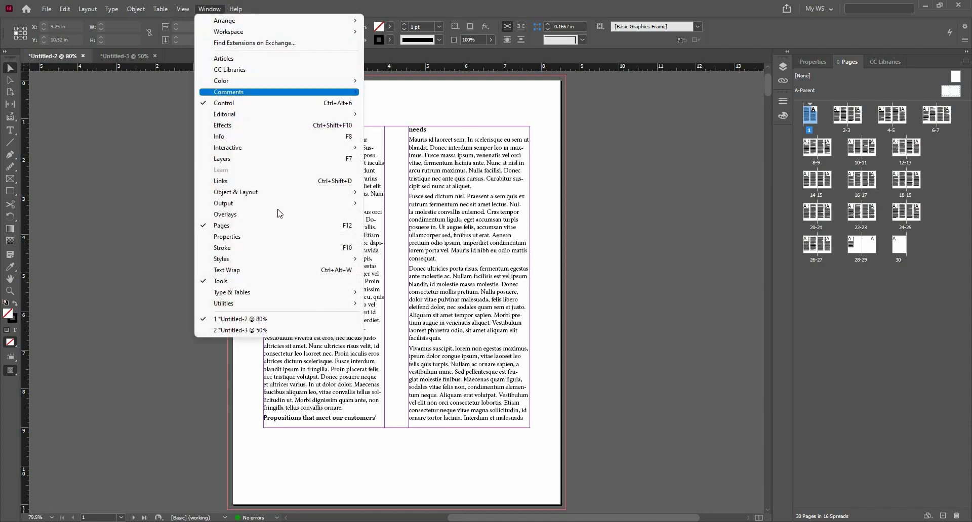
{"action": "mouse_move", "coordinate": [314, 259]}
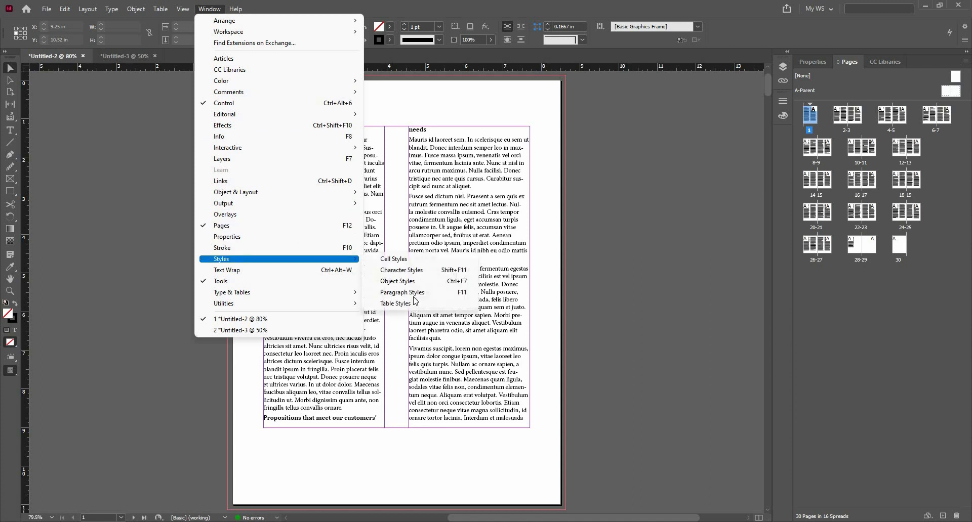
{"action": "left_click", "coordinate": [412, 294]}
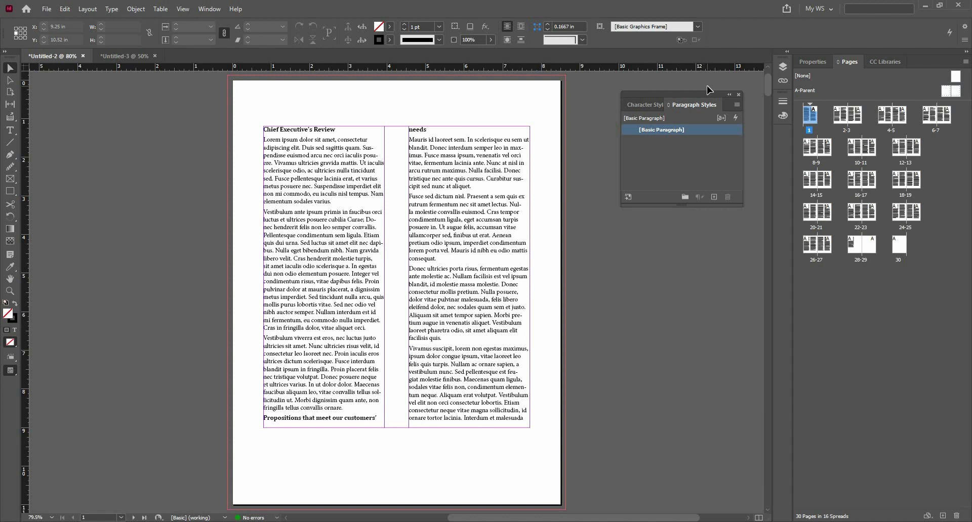
{"action": "left_click", "coordinate": [737, 105]}
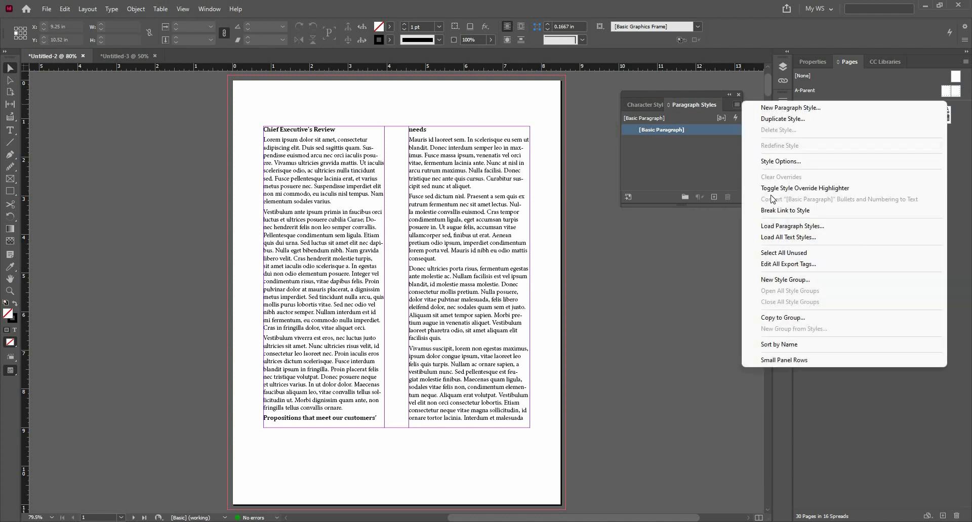
{"action": "left_click", "coordinate": [815, 229]}
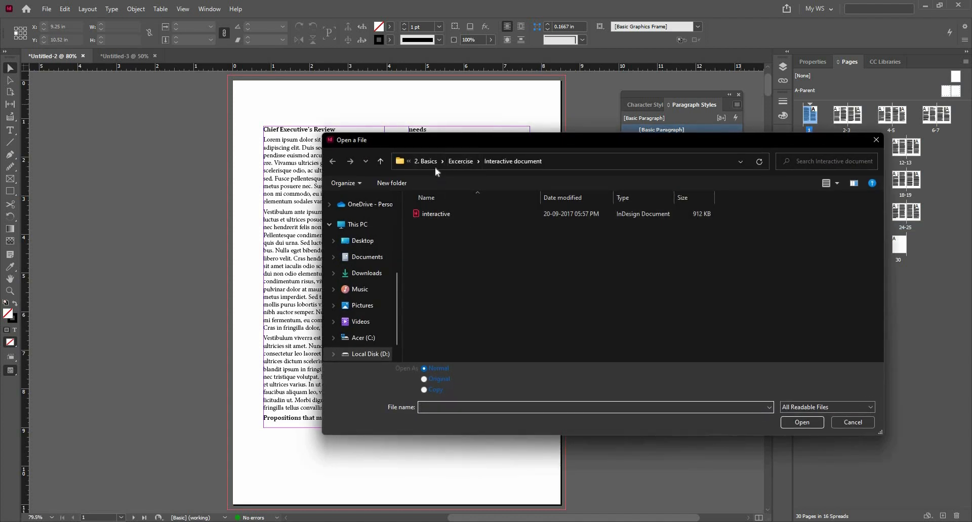
Browse to the "Adobe InDesign CC - Essentials Training Course" folder to find the document with the source styles.
{"action": "left_click", "coordinate": [382, 163]}
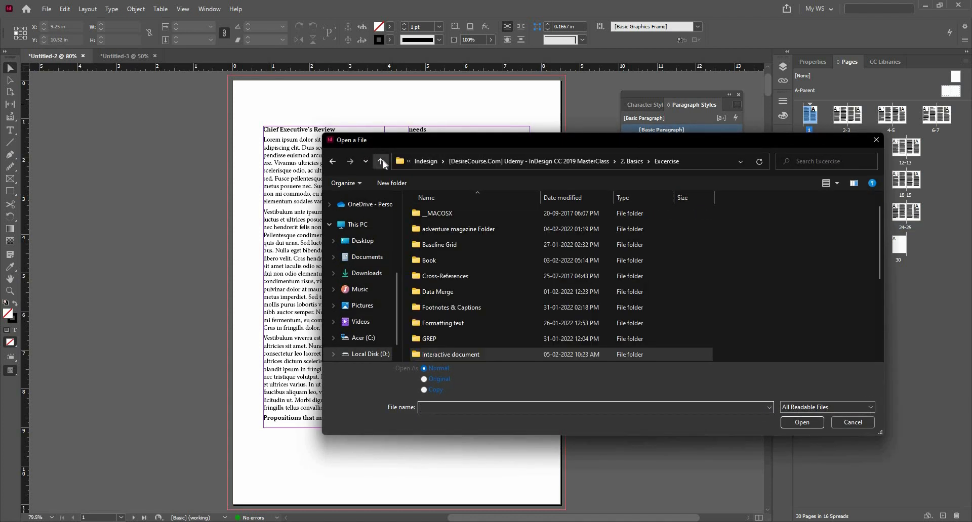
{"action": "left_click", "coordinate": [382, 163]}
{"action": "left_click", "coordinate": [382, 163]}
{"action": "key", "text": "alt+Up"}
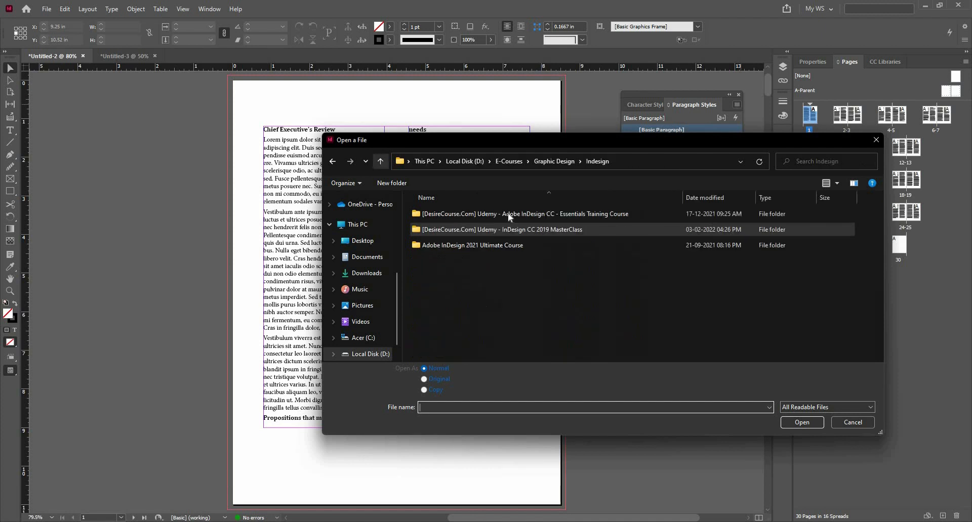
{"action": "double_click", "coordinate": [506, 217]}
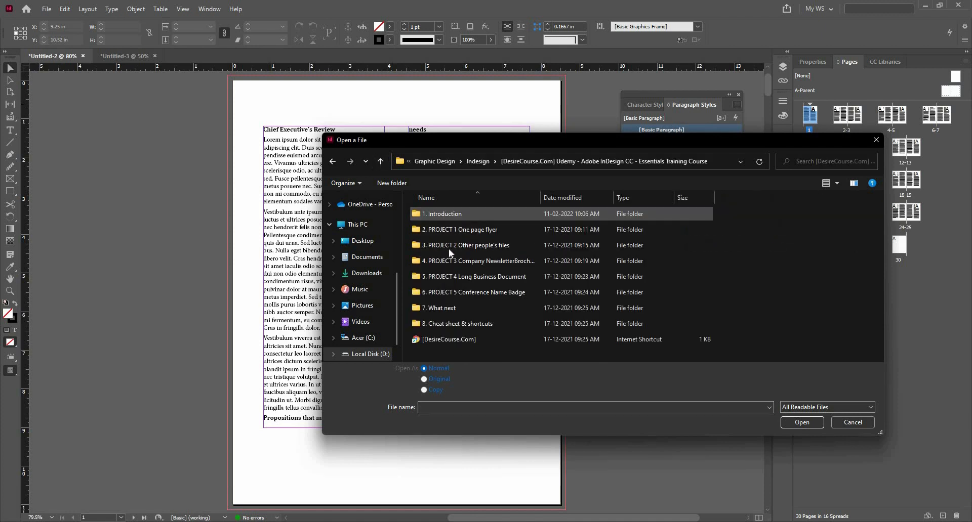
Check the "5. PROJECT 4 Long Business Document" folder for a source document, with all file types shown.
{"action": "double_click", "coordinate": [475, 279]}
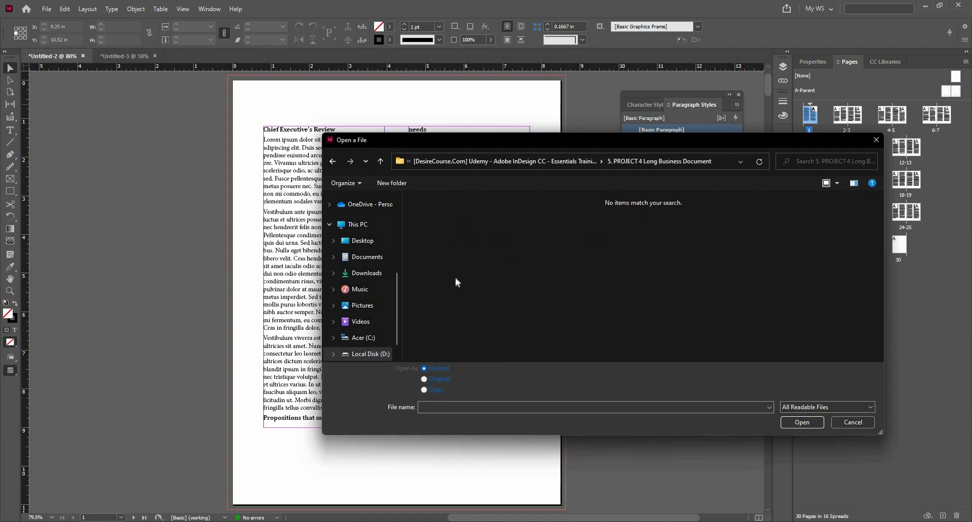
{"action": "left_click", "coordinate": [796, 411]}
{"action": "left_click", "coordinate": [810, 429]}
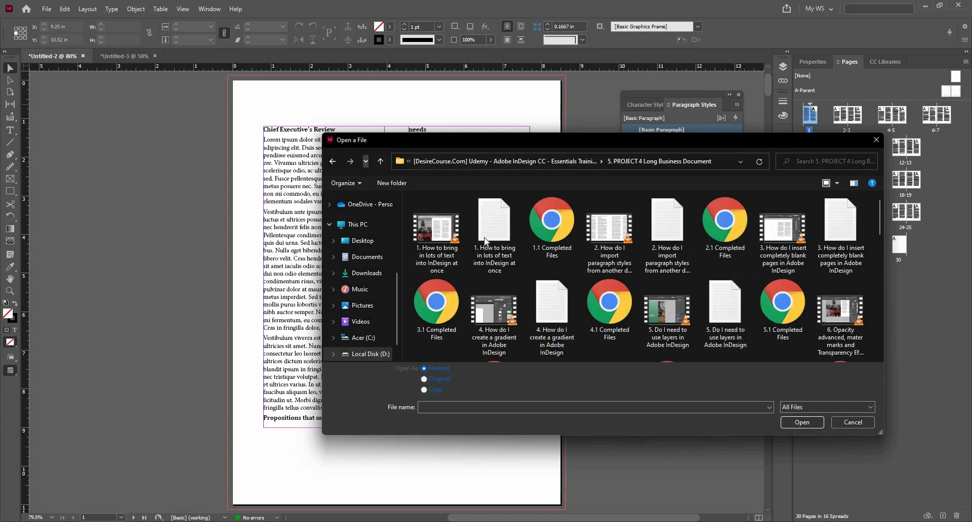
{"action": "left_click", "coordinate": [380, 160]}
Choose the InDesign document "04 Long Document" from the zFinished exercise files, inside "04 Long Document Folder", as the paragraph style source.
{"action": "double_click", "coordinate": [474, 218]}
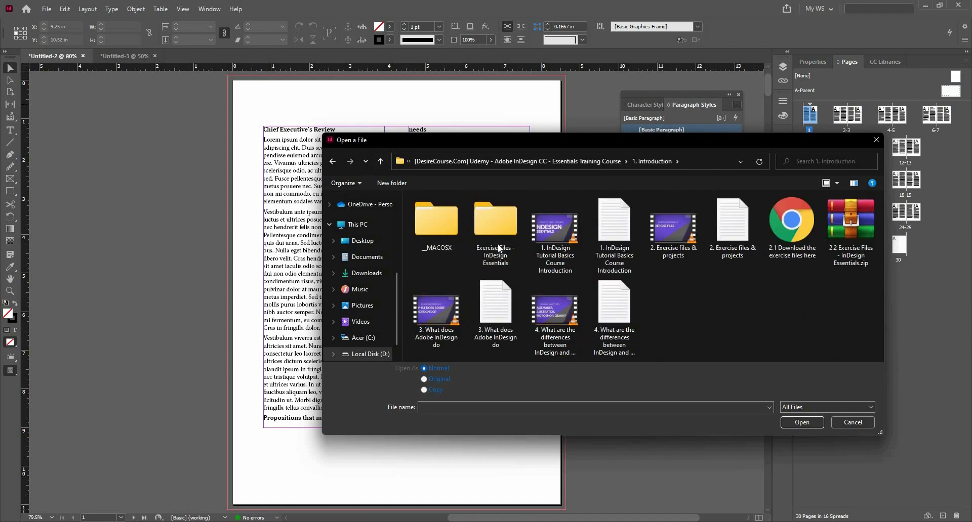
{"action": "double_click", "coordinate": [465, 262]}
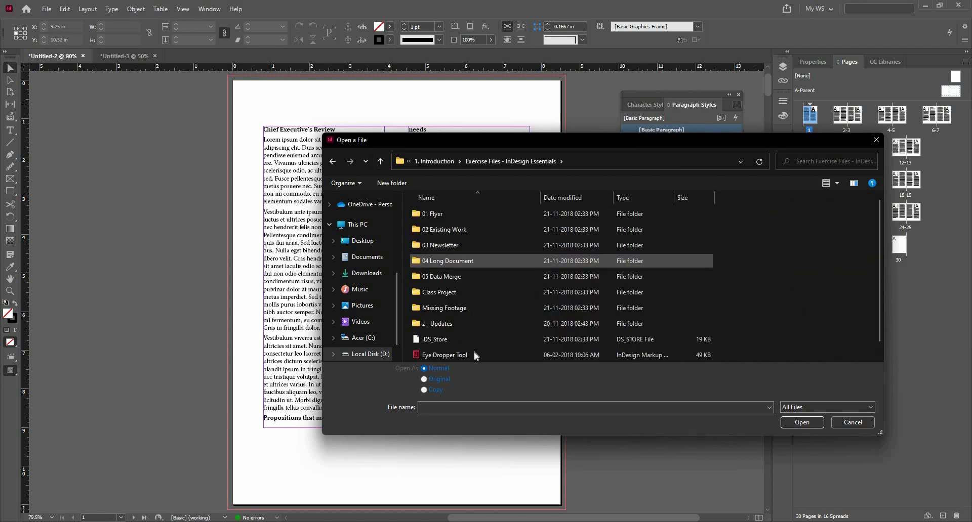
{"action": "double_click", "coordinate": [469, 261]}
{"action": "scroll", "coordinate": [481, 284], "scroll_direction": "down", "scroll_amount": 3}
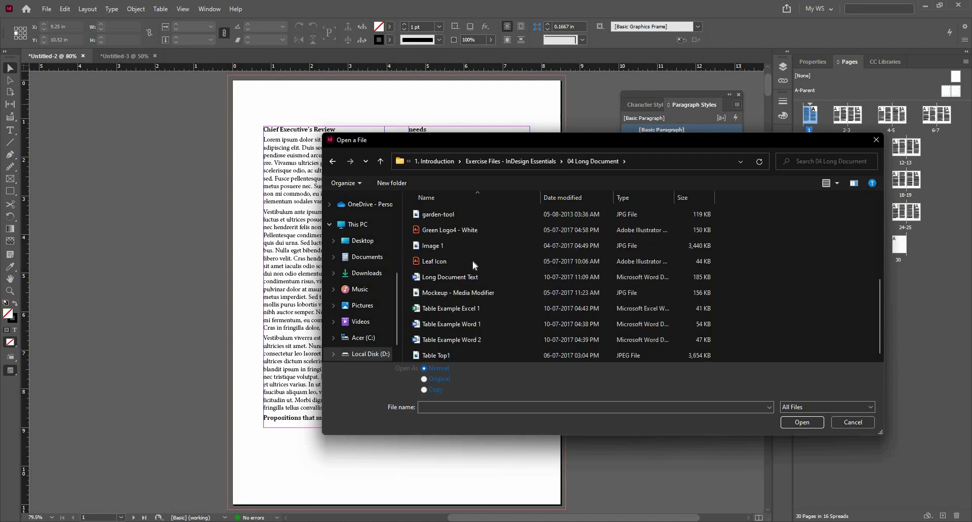
{"action": "scroll", "coordinate": [460, 220], "scroll_direction": "up", "scroll_amount": 5}
{"action": "double_click", "coordinate": [462, 216]}
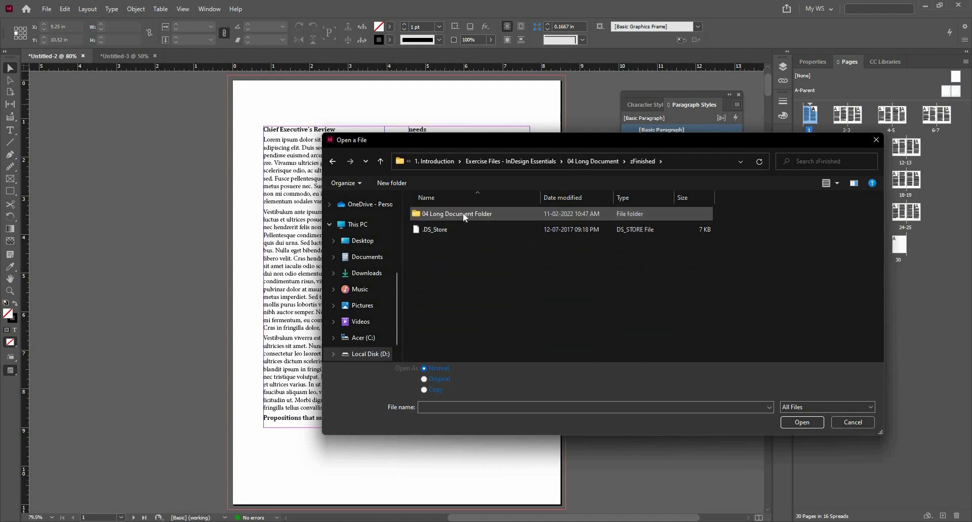
{"action": "double_click", "coordinate": [465, 216]}
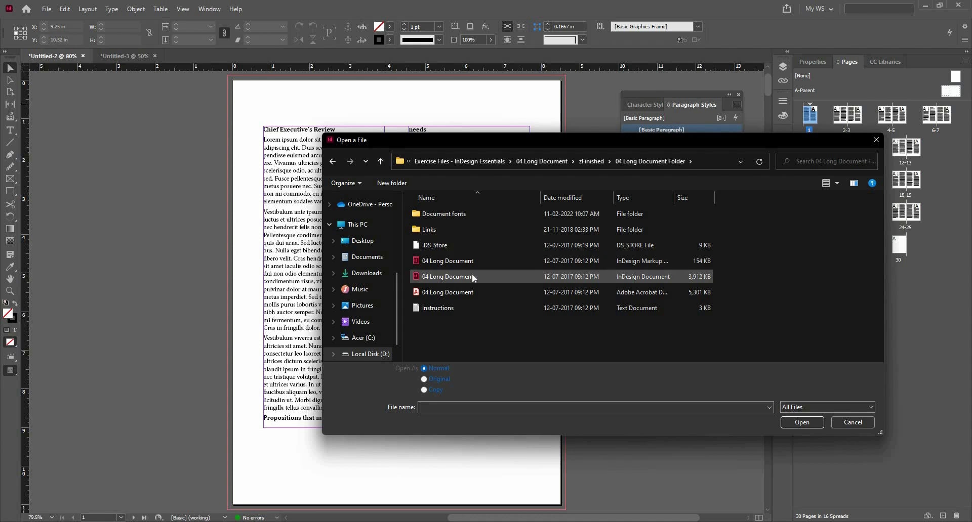
{"action": "left_click", "coordinate": [470, 280]}
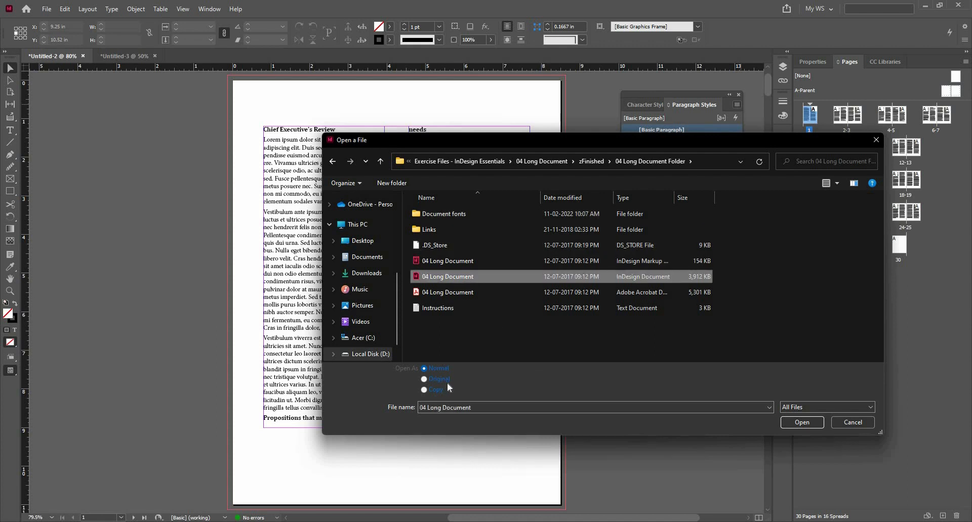
{"action": "left_click", "coordinate": [793, 423]}
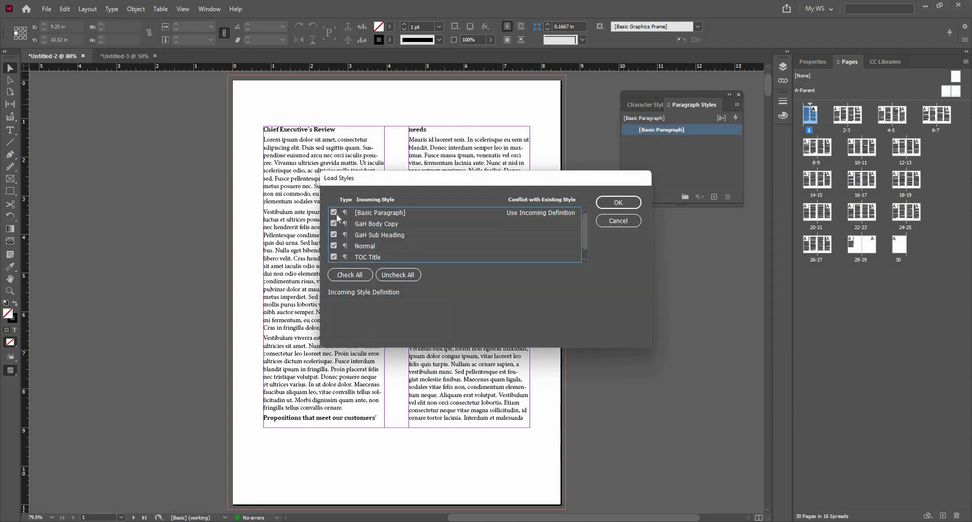
Load the incoming paragraph styles except [Basic Paragraph] and Normal.
{"action": "left_click", "coordinate": [334, 213]}
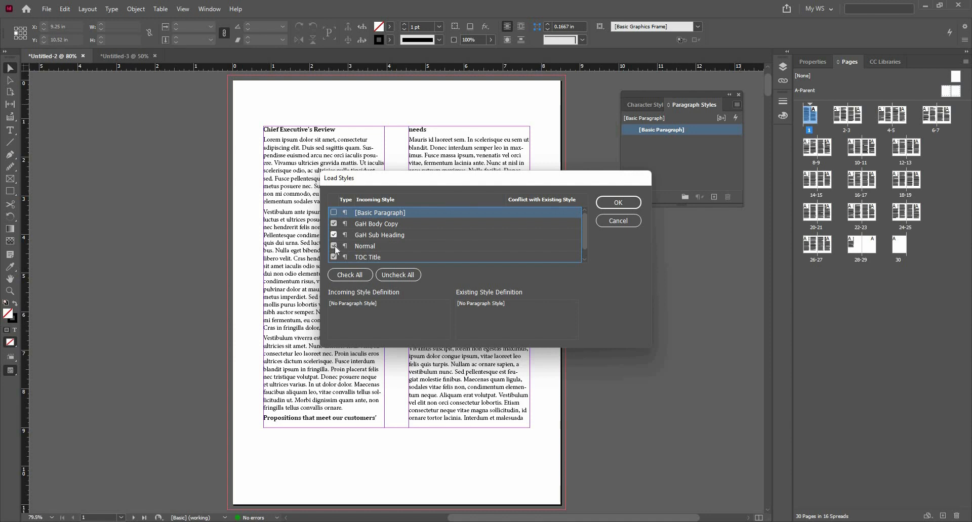
{"action": "left_click", "coordinate": [351, 248]}
{"action": "scroll", "coordinate": [350, 248], "scroll_direction": "down", "scroll_amount": 1}
{"action": "scroll", "coordinate": [351, 248], "scroll_direction": "up", "scroll_amount": 1}
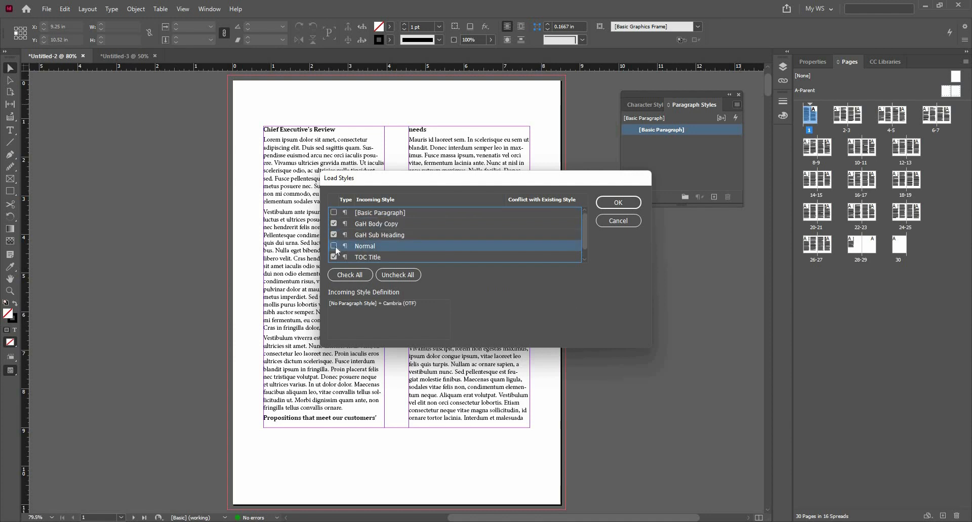
{"action": "left_click", "coordinate": [335, 246]}
{"action": "left_click", "coordinate": [614, 209]}
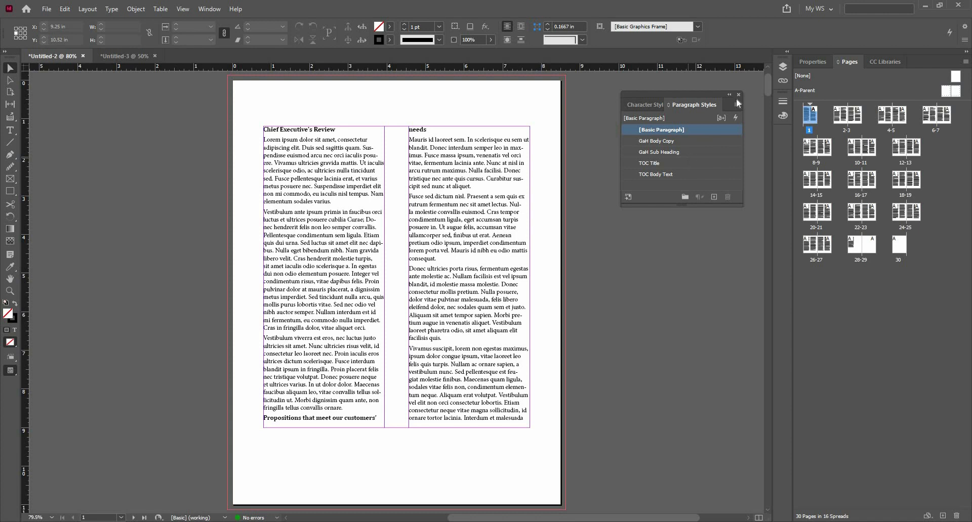
Load the color swatches from the "04 Long Document" InDesign file and collapse the swatch list.
{"action": "left_click", "coordinate": [212, 8]}
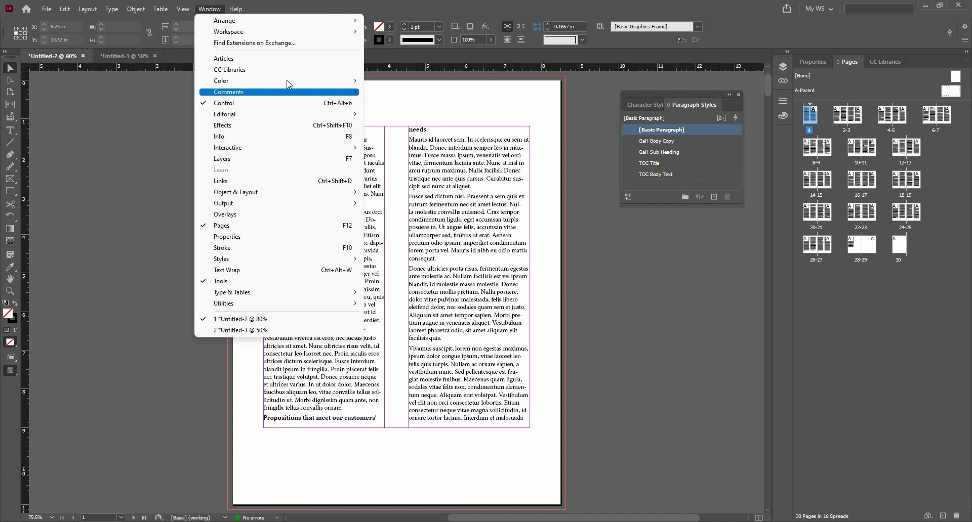
{"action": "mouse_move", "coordinate": [289, 81]}
{"action": "left_click", "coordinate": [408, 115]}
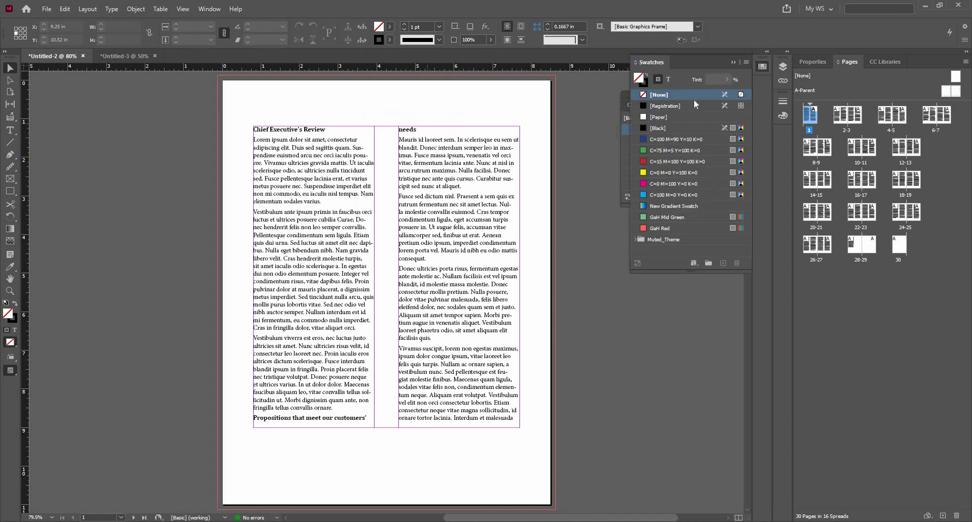
{"action": "left_click", "coordinate": [746, 62]}
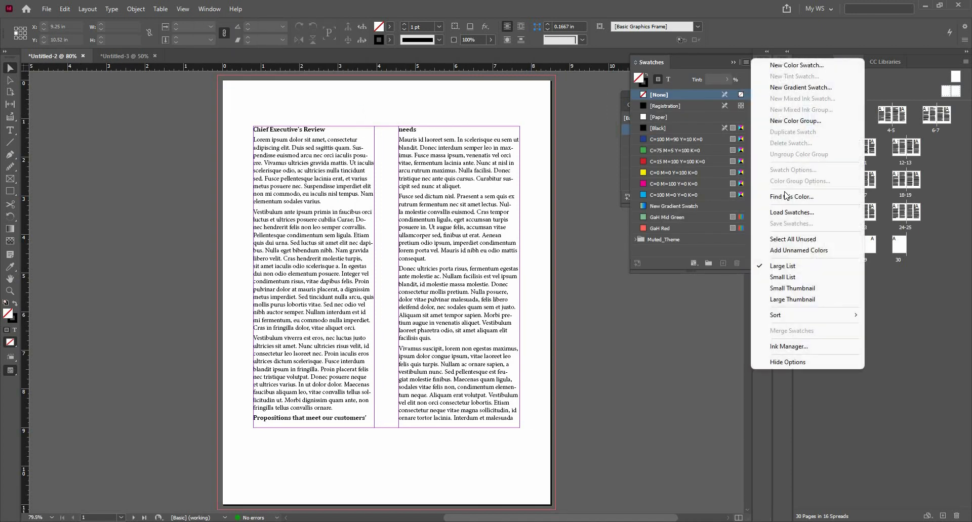
{"action": "left_click", "coordinate": [790, 212]}
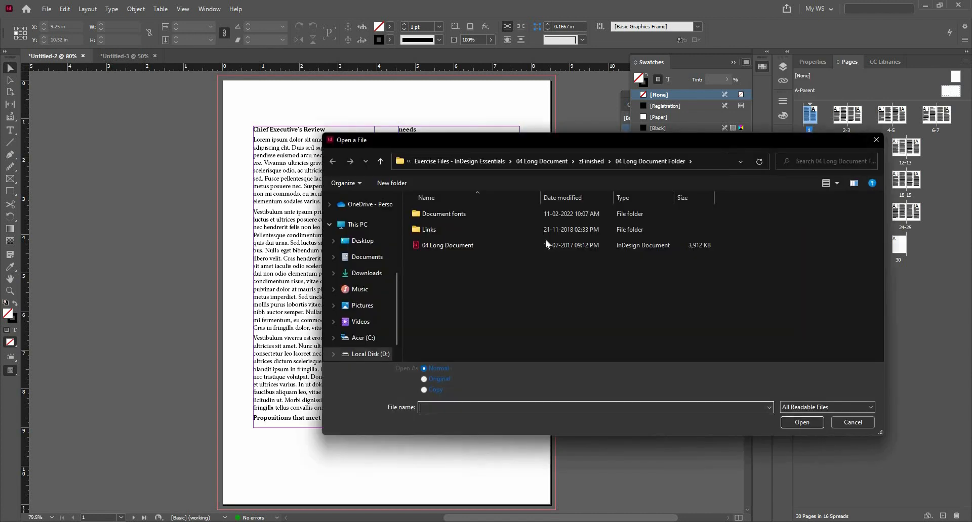
{"action": "left_click", "coordinate": [551, 245]}
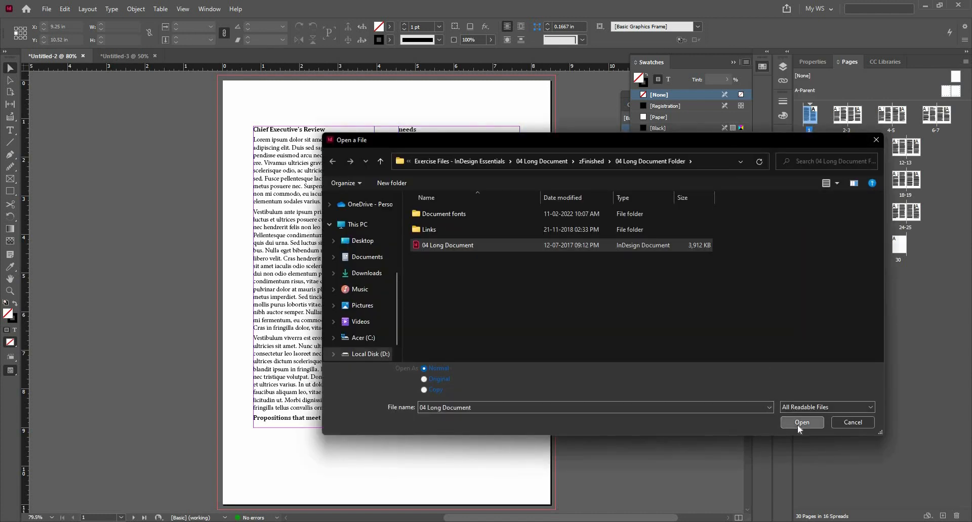
{"action": "left_click", "coordinate": [799, 423]}
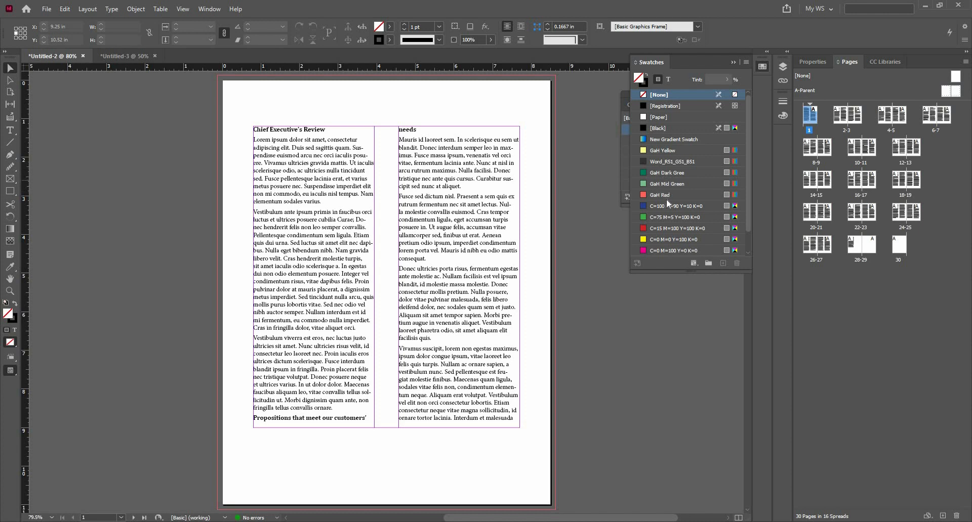
{"action": "left_click", "coordinate": [734, 63]}
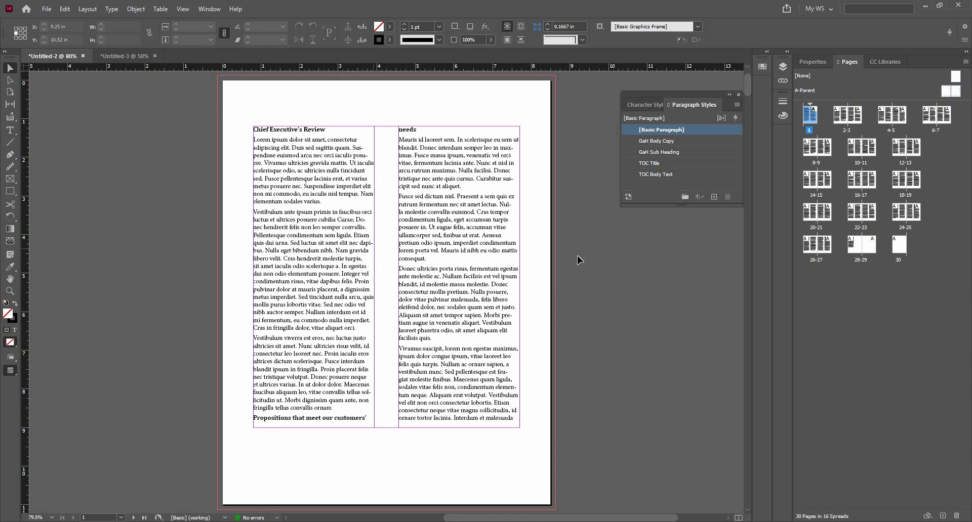
Apply the GaH Body Copy paragraph style to all text in the report's threaded story.
{"action": "left_click", "coordinate": [466, 236]}
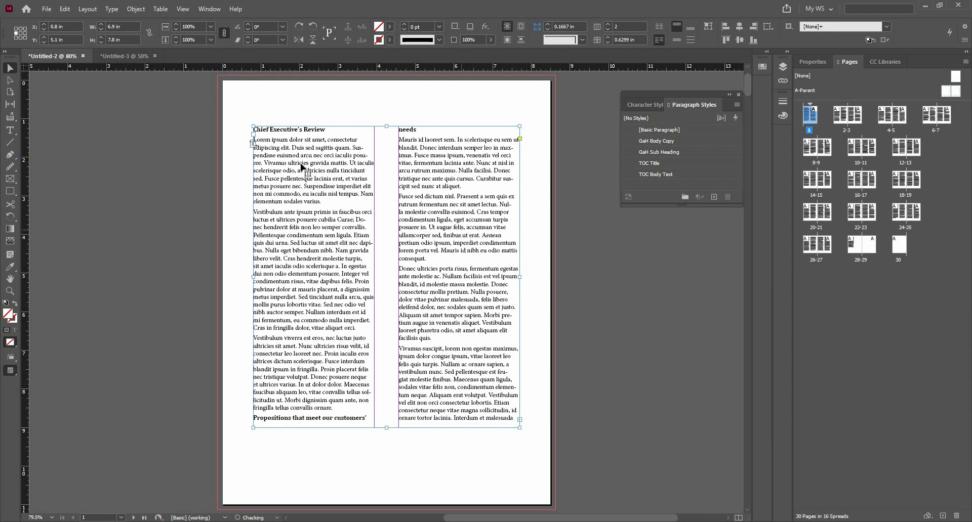
{"action": "double_click", "coordinate": [344, 174]}
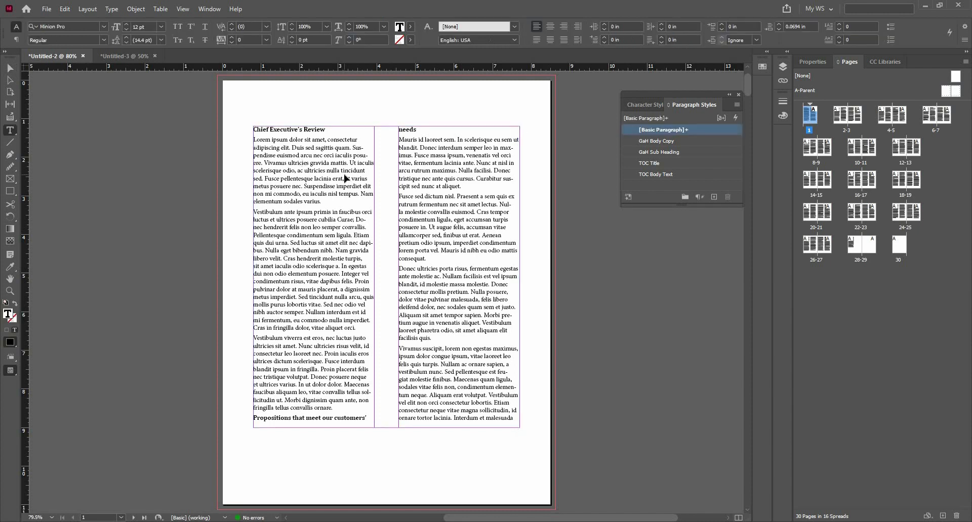
{"action": "key", "text": "ctrl+a"}
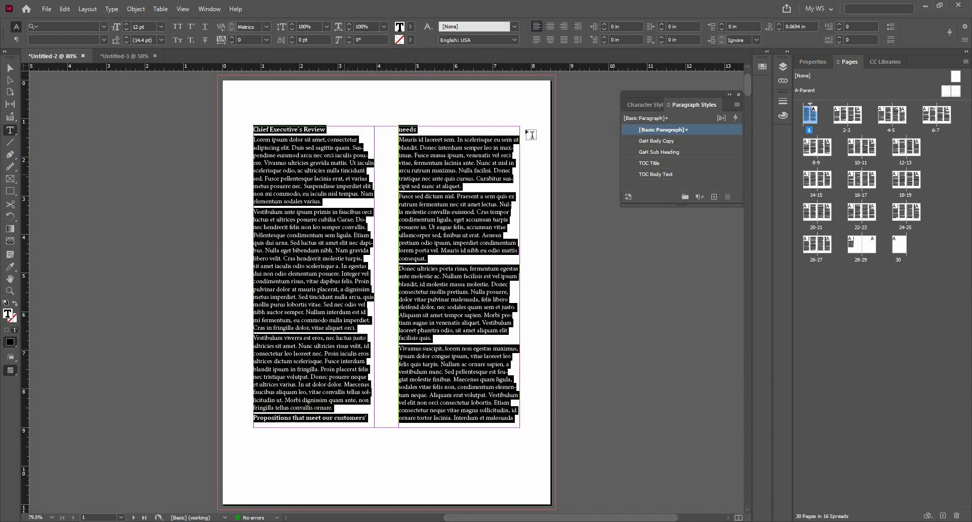
{"action": "left_click", "coordinate": [644, 146]}
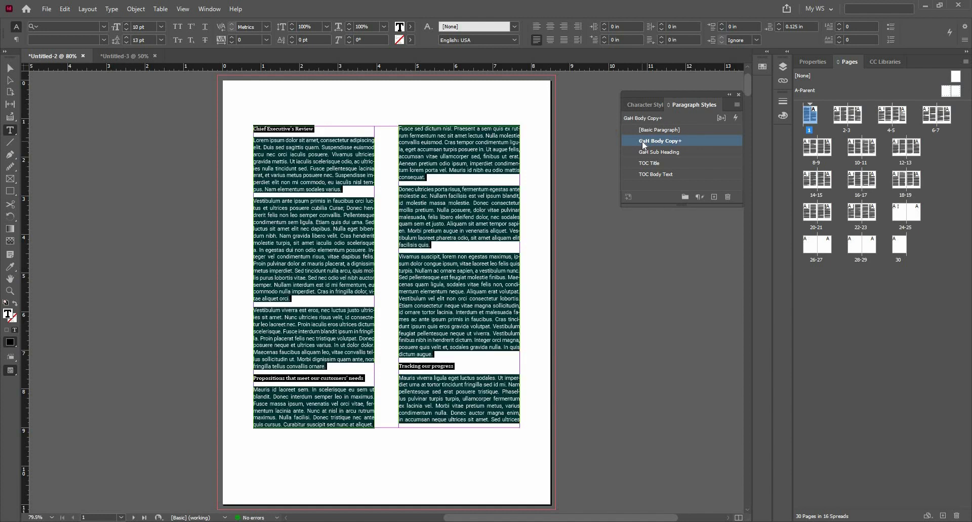
{"action": "left_click", "coordinate": [10, 67]}
{"action": "left_click", "coordinate": [116, 97]}
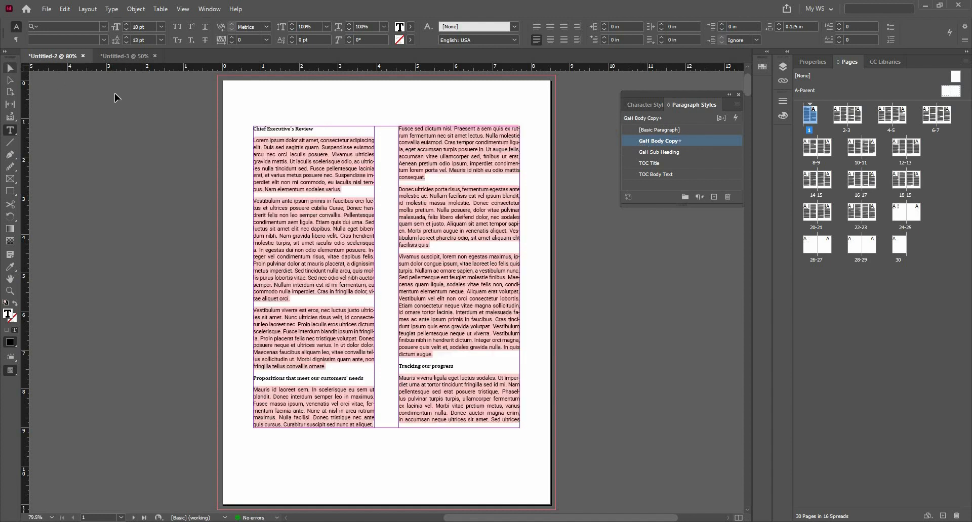
Set the font to Roboto Regular at an insertion point in the first body paragraph under "Chief Executive's Review".
{"action": "left_click", "coordinate": [260, 143]}
{"action": "double_click", "coordinate": [284, 147]}
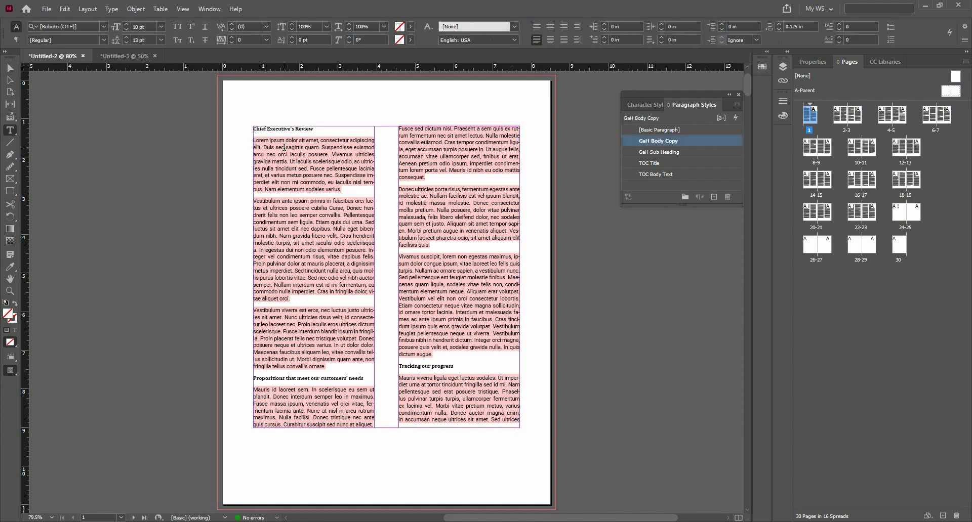
{"action": "left_click", "coordinate": [93, 27]}
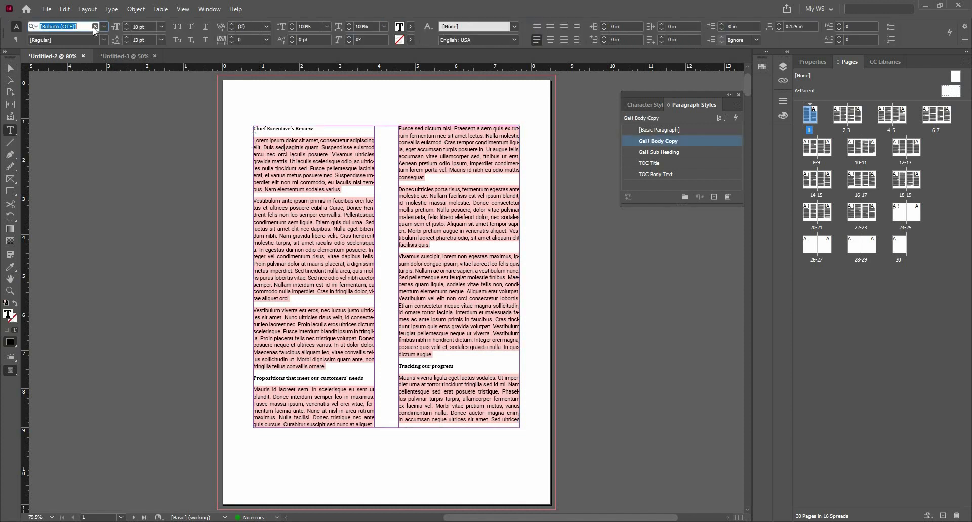
{"action": "type", "text": "ro"}
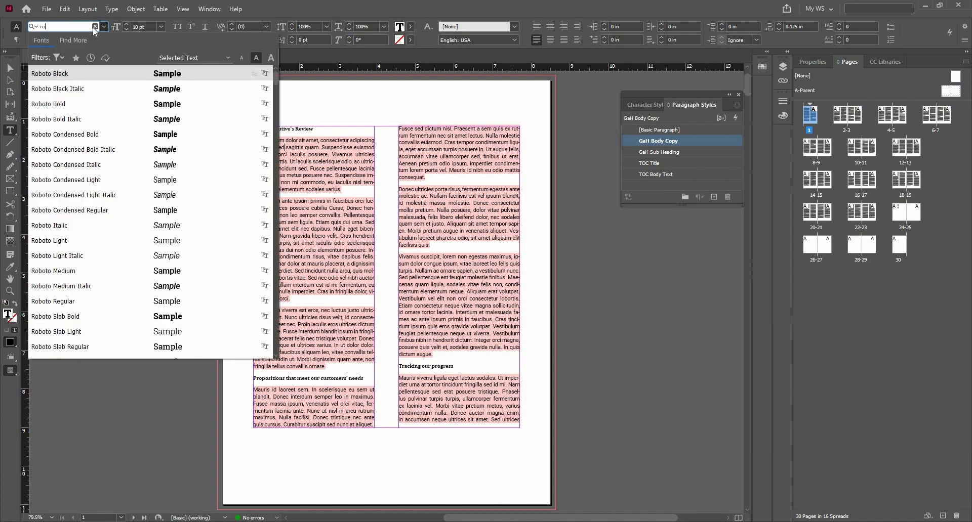
{"action": "left_click", "coordinate": [99, 301]}
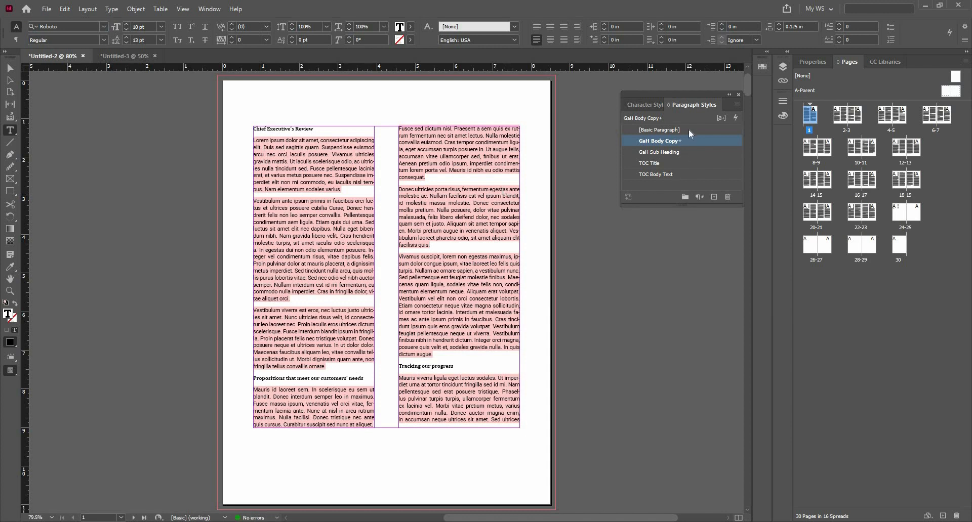
With nothing selected, edit the GaH Body Copy paragraph style so its font is Roboto Regular.
{"action": "right_click", "coordinate": [708, 142]}
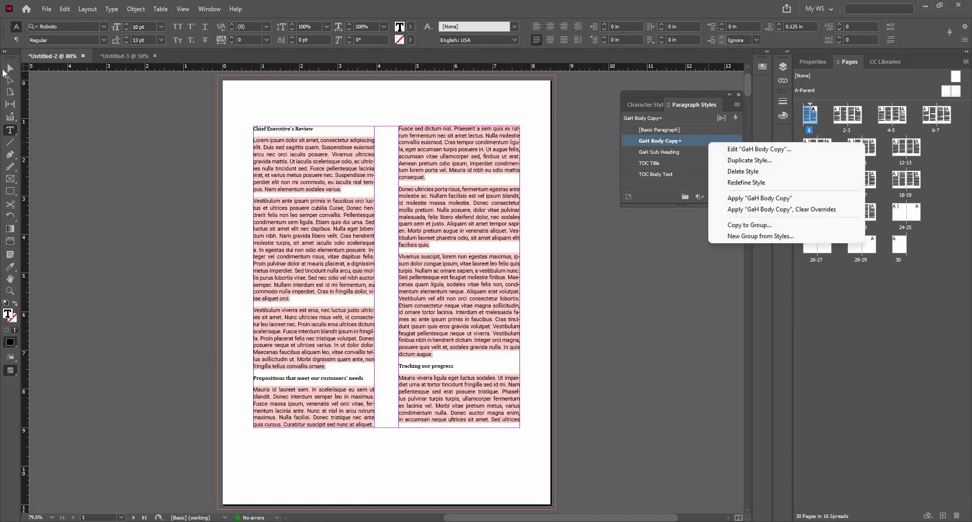
{"action": "left_click", "coordinate": [11, 68]}
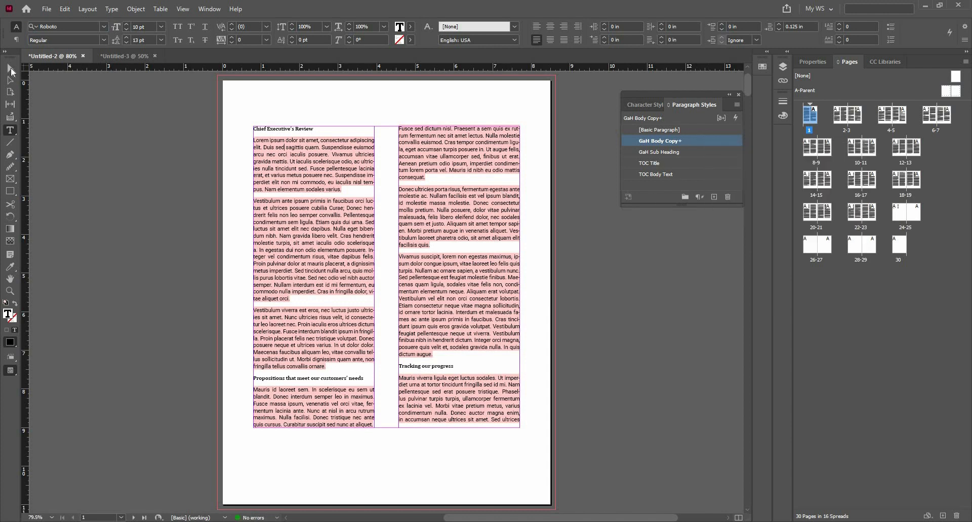
{"action": "right_click", "coordinate": [695, 142]}
{"action": "left_click", "coordinate": [444, 104]}
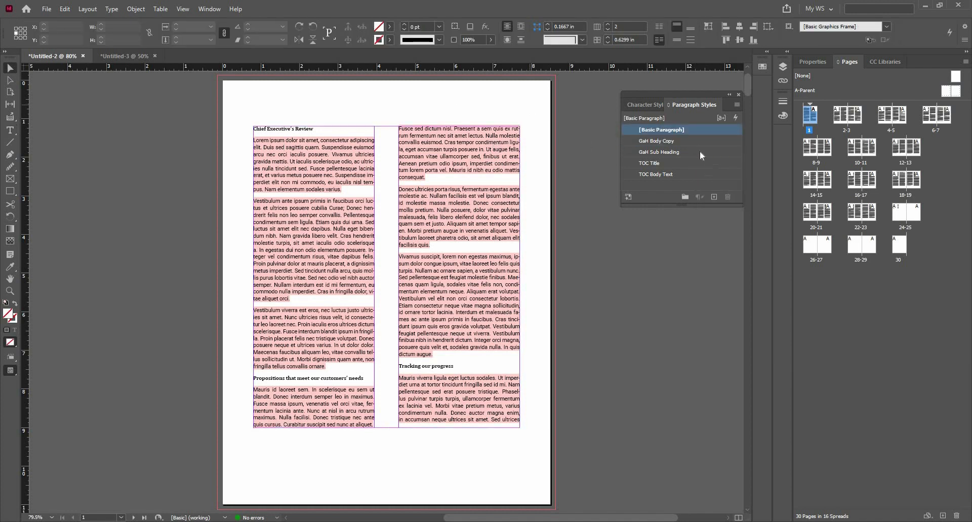
{"action": "right_click", "coordinate": [699, 140]}
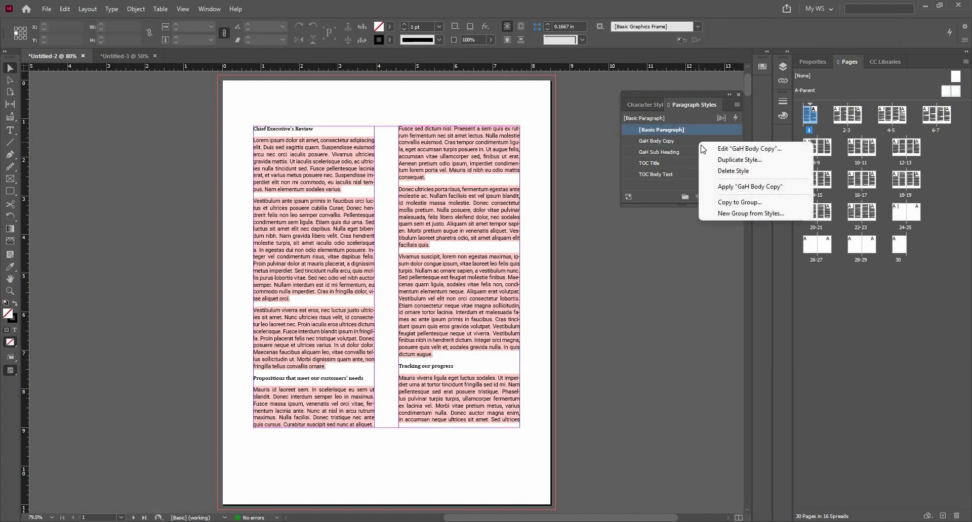
{"action": "left_click", "coordinate": [729, 148]}
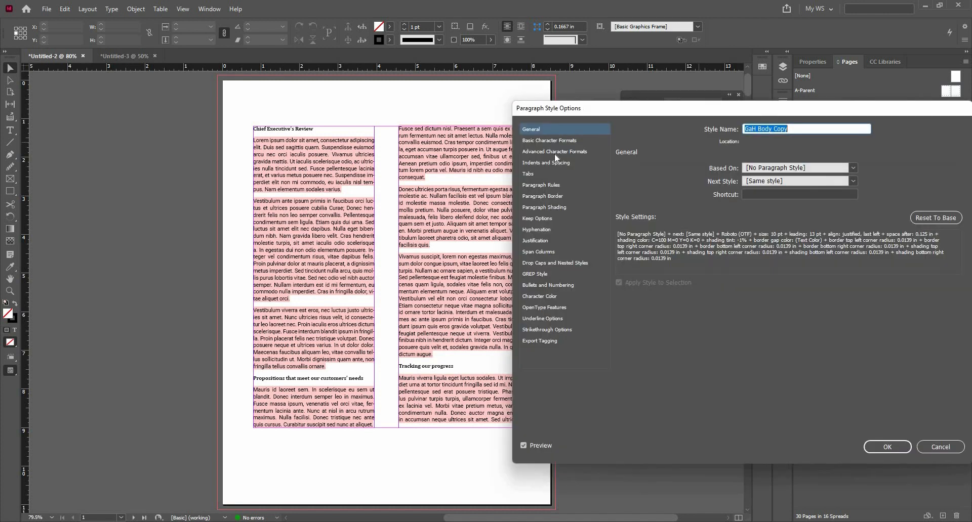
{"action": "left_click", "coordinate": [556, 144]}
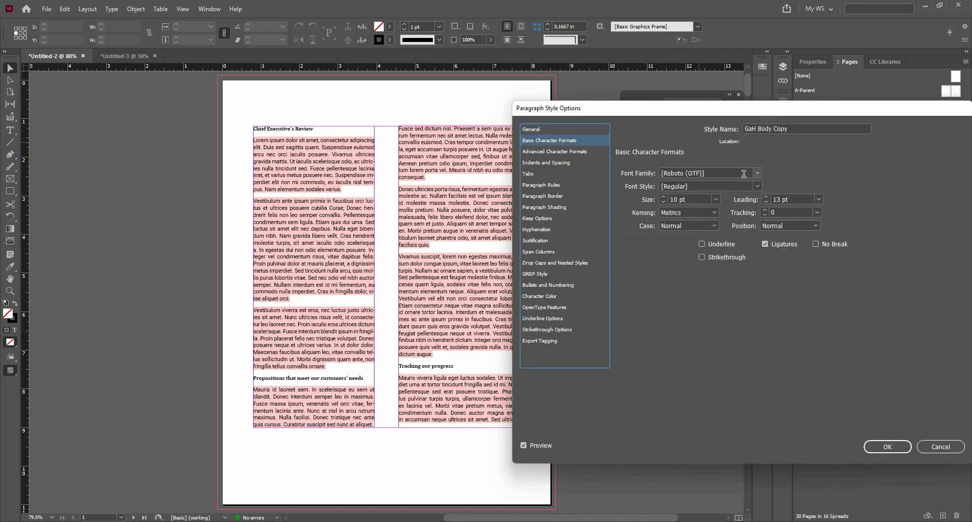
{"action": "left_click", "coordinate": [756, 174]}
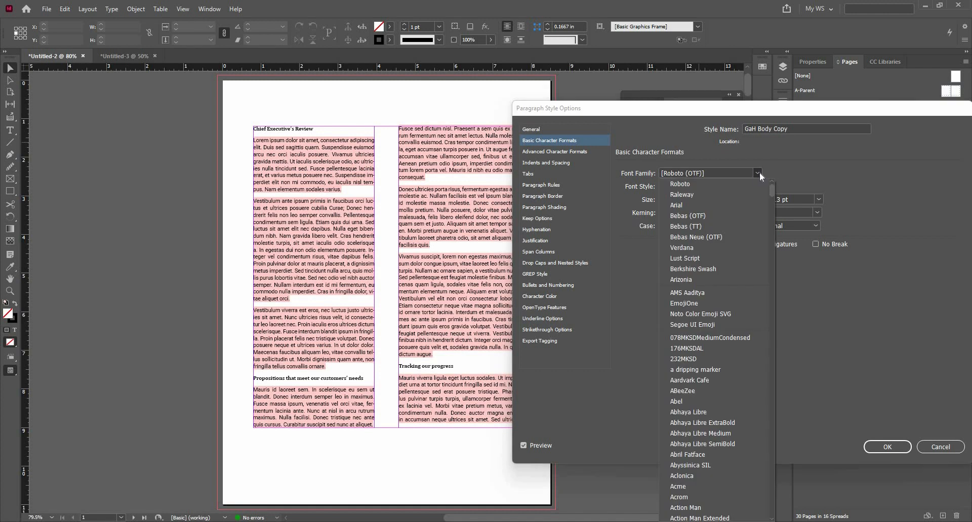
{"action": "left_click", "coordinate": [756, 173]}
{"action": "left_click", "coordinate": [756, 173]}
{"action": "left_click", "coordinate": [756, 174]}
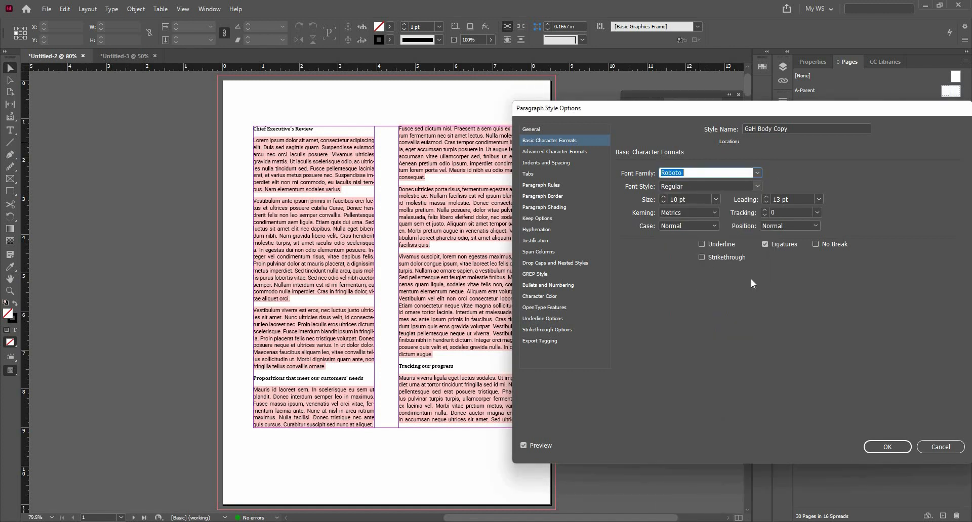
{"action": "left_click", "coordinate": [881, 448]}
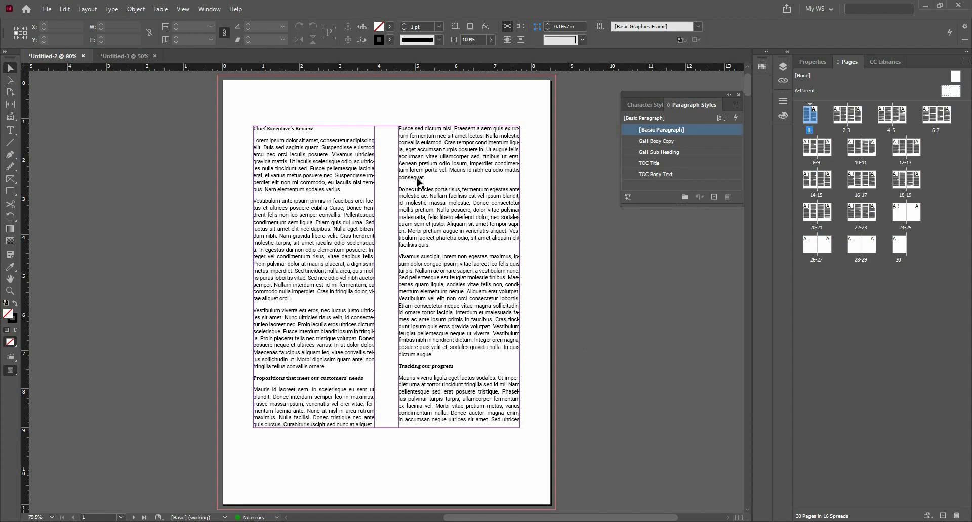
Apply the GaH Sub Heading paragraph style to the "Chief Executive's Review" heading on page 1.
{"action": "scroll", "coordinate": [319, 129], "scroll_direction": "up", "scroll_amount": 2}
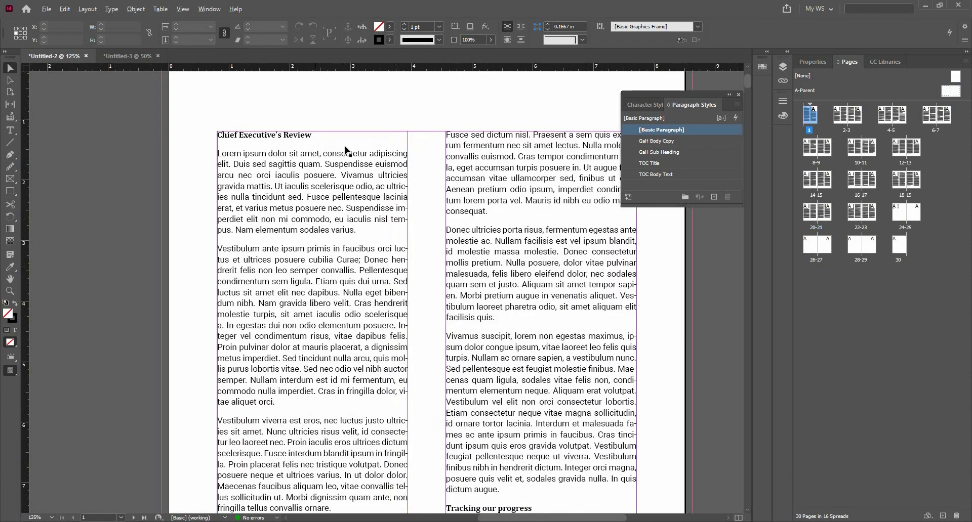
{"action": "double_click", "coordinate": [324, 137]}
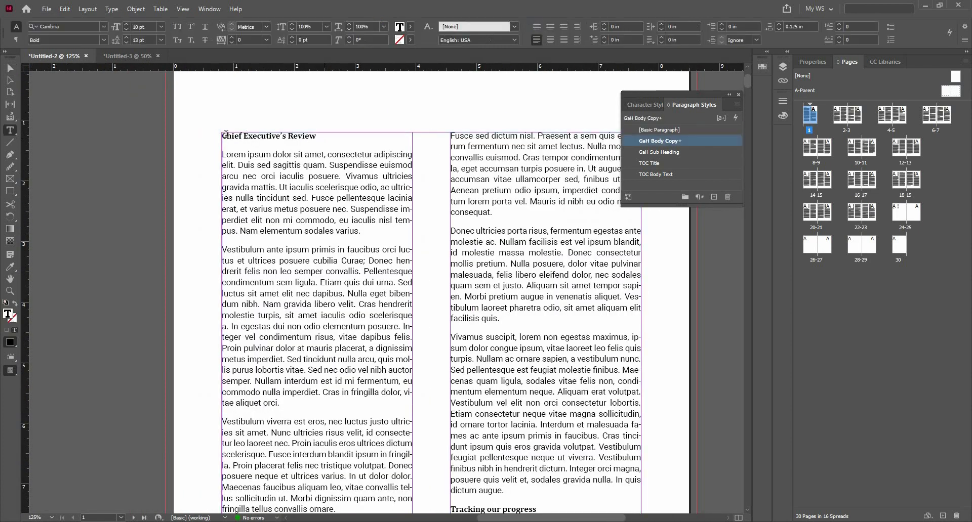
{"action": "left_click_drag", "start_coordinate": [219, 135], "coordinate": [318, 136]}
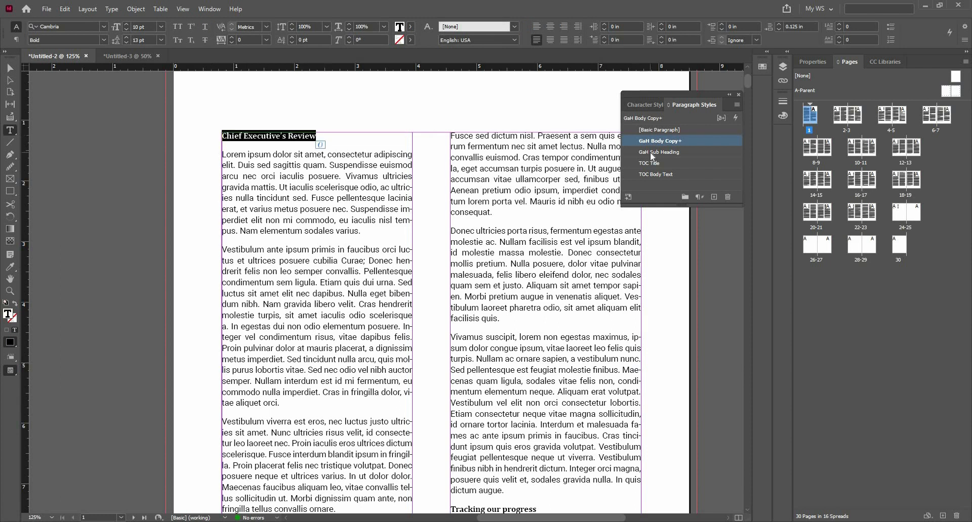
{"action": "left_click", "coordinate": [652, 153]}
{"action": "left_click", "coordinate": [13, 69]}
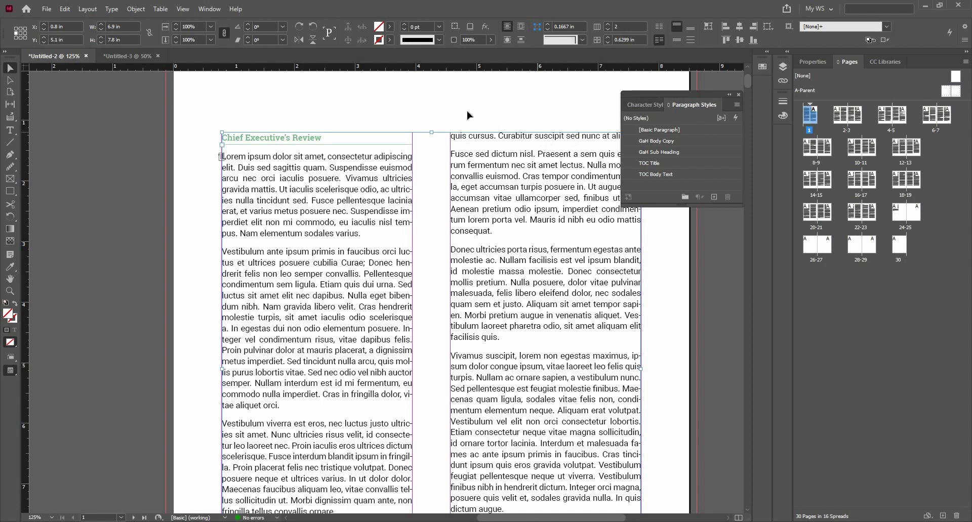
Apply the GaH Sub Heading style to the "Propositions that meet our customers' needs" and "Tracking our progress" headings.
{"action": "scroll", "coordinate": [469, 112], "scroll_direction": "down", "scroll_amount": 2}
{"action": "scroll", "coordinate": [391, 375], "scroll_direction": "up", "scroll_amount": 3}
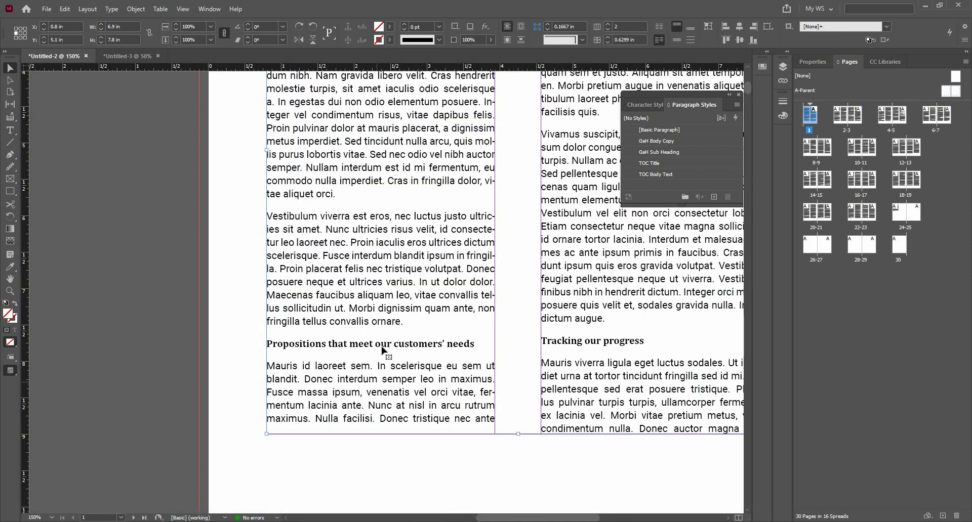
{"action": "triple_click", "coordinate": [382, 344]}
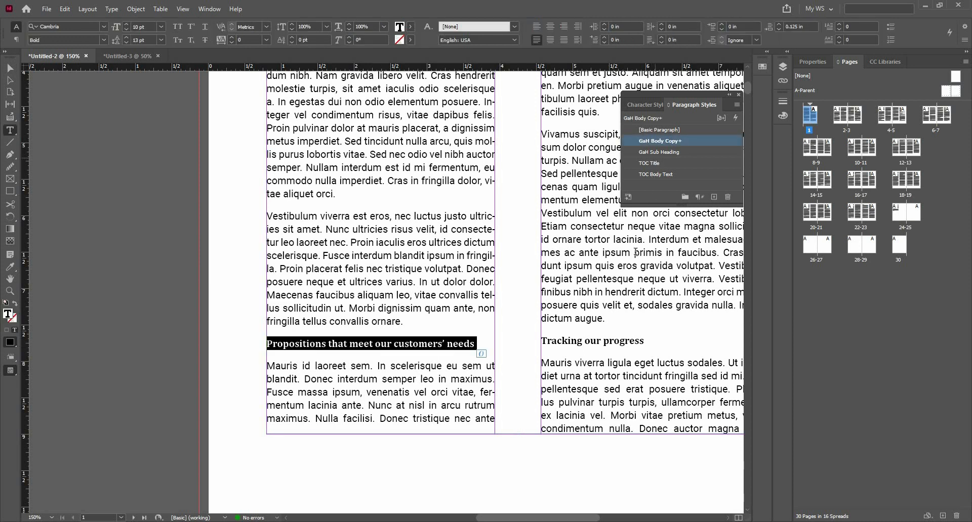
{"action": "left_click", "coordinate": [659, 152]}
{"action": "triple_click", "coordinate": [593, 340]}
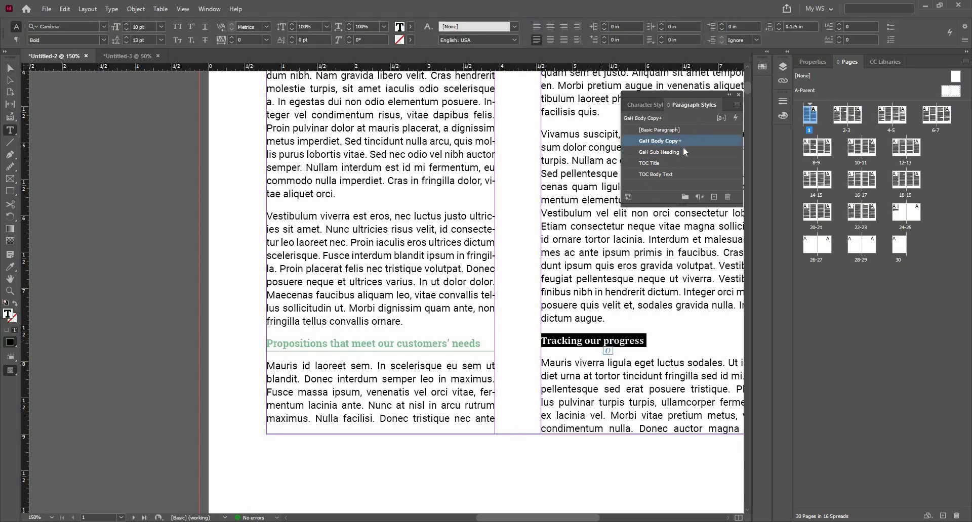
{"action": "left_click", "coordinate": [682, 150]}
{"action": "left_click", "coordinate": [8, 69]}
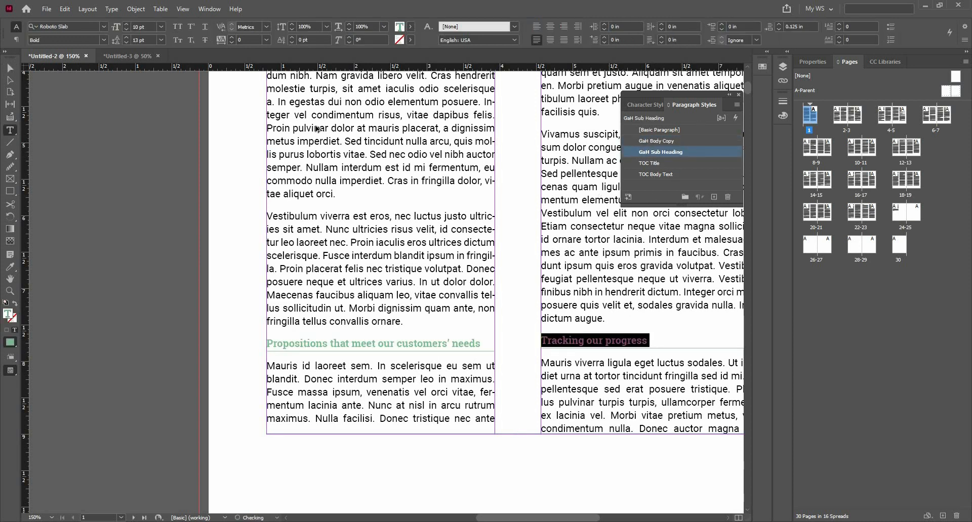
Examine the subheadings on pages 2 and 3 that still need the subheading style.
{"action": "scroll", "coordinate": [309, 126], "scroll_direction": "down", "scroll_amount": 3}
{"action": "scroll", "coordinate": [226, 456], "scroll_direction": "down", "scroll_amount": 3}
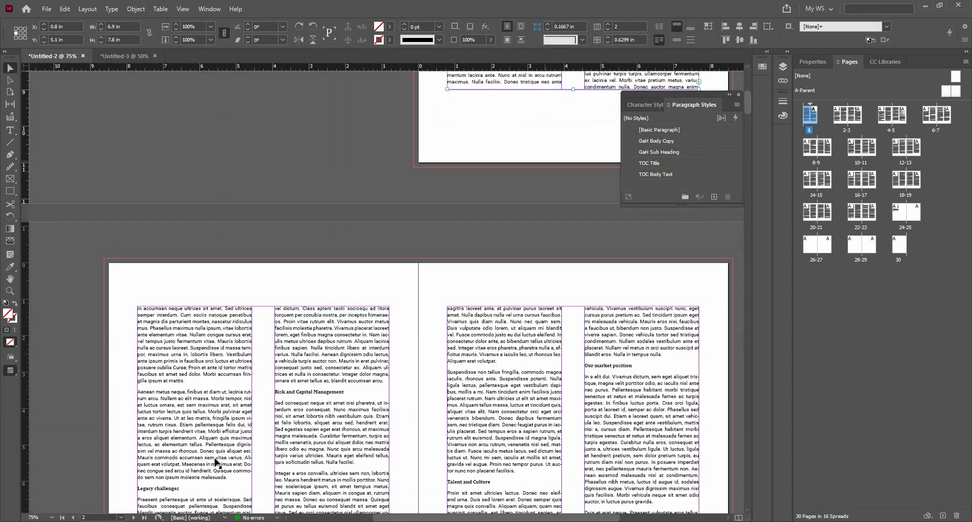
{"action": "scroll", "coordinate": [256, 438], "scroll_direction": "up", "scroll_amount": 3}
{"action": "left_click_drag", "start_coordinate": [259, 443], "coordinate": [408, 229]}
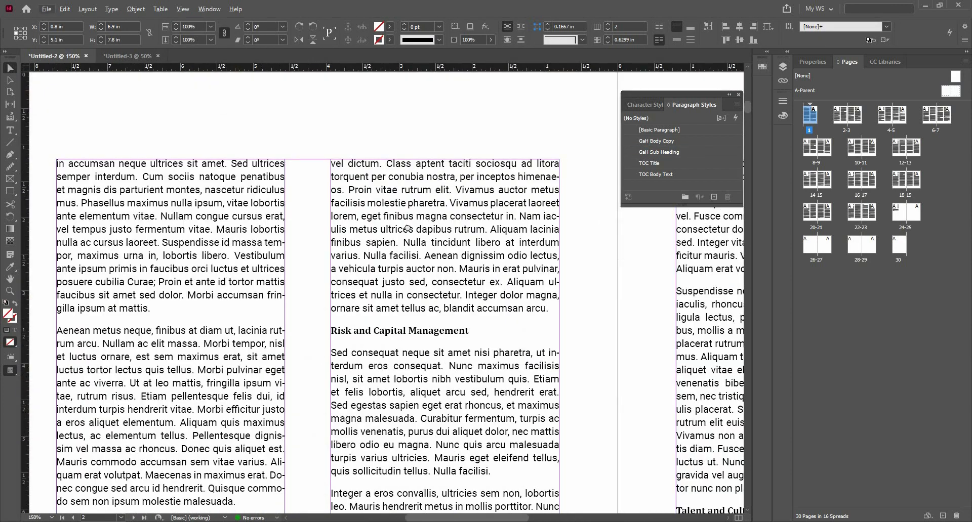
{"action": "left_click_drag", "start_coordinate": [555, 117], "coordinate": [427, 293]}
{"action": "scroll", "coordinate": [426, 297], "scroll_direction": "up", "scroll_amount": 2}
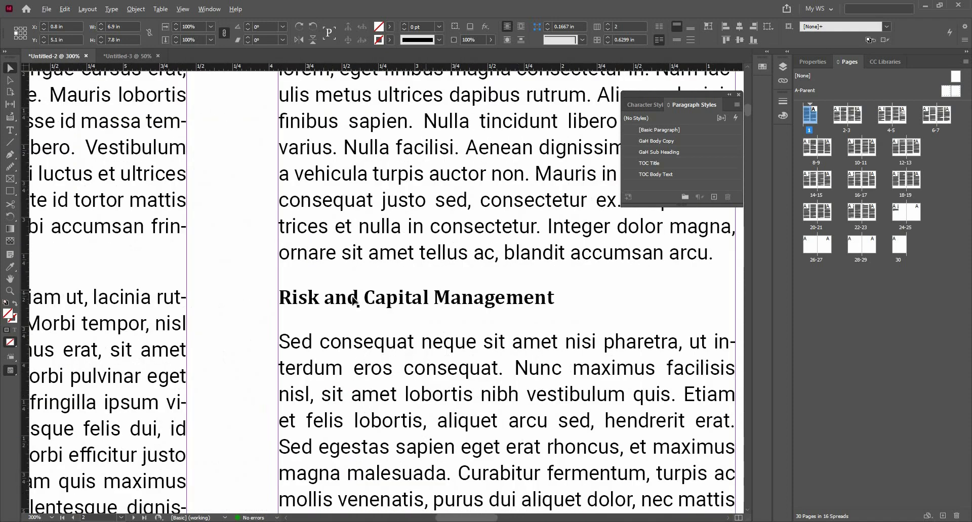
{"action": "scroll", "coordinate": [355, 302], "scroll_direction": "down", "scroll_amount": 3}
{"action": "scroll", "coordinate": [324, 283], "scroll_direction": "up", "scroll_amount": 1}
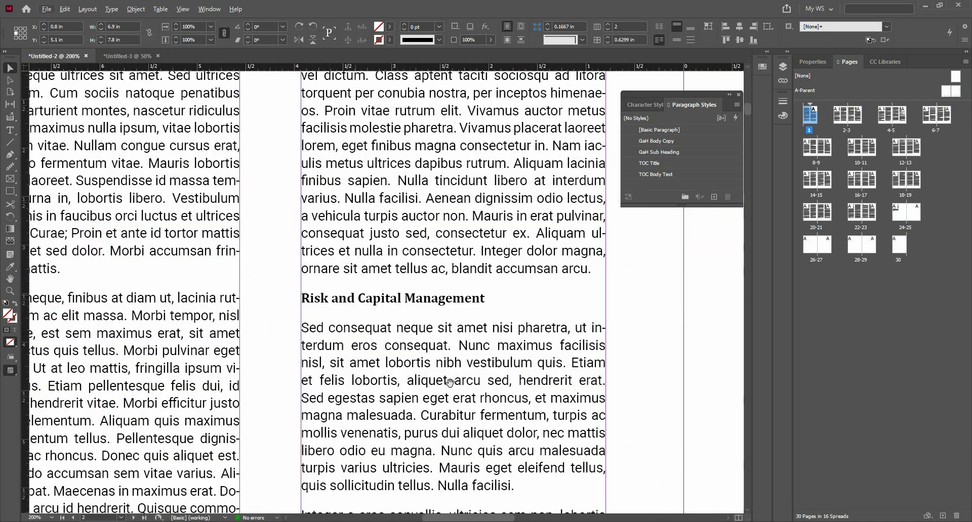
{"action": "scroll", "coordinate": [328, 289], "scroll_direction": "down", "scroll_amount": 1}
{"action": "left_click_drag", "start_coordinate": [446, 384], "coordinate": [404, 277]}
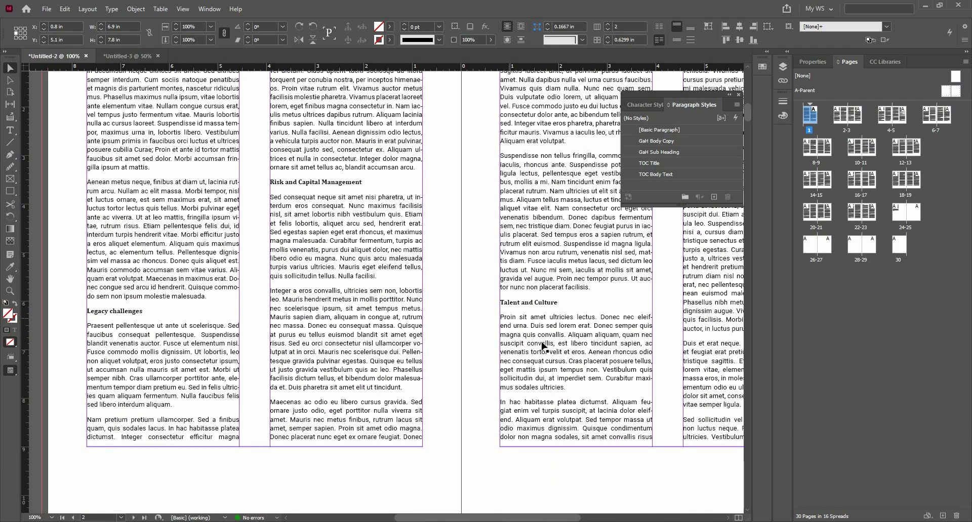
{"action": "scroll", "coordinate": [505, 264], "scroll_direction": "down", "scroll_amount": 2}
{"action": "left_click_drag", "start_coordinate": [439, 148], "coordinate": [410, 405]}
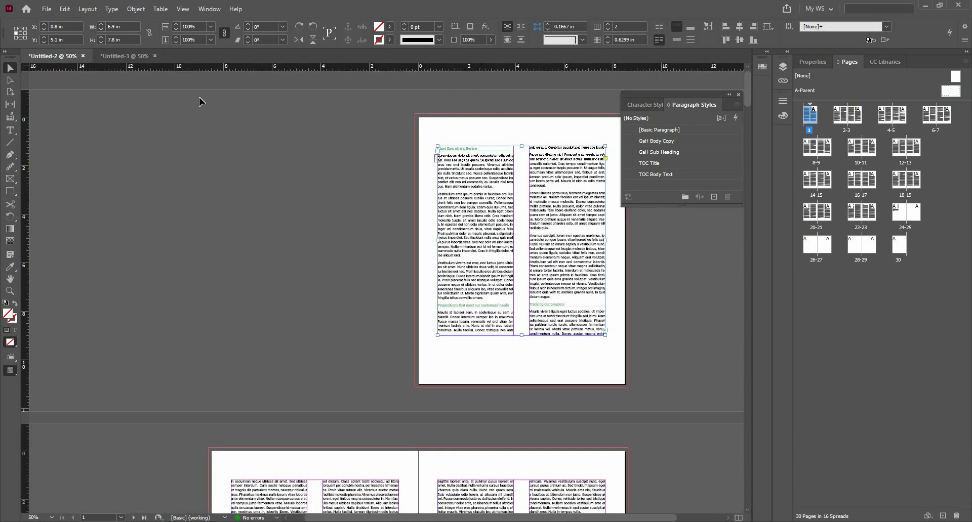
Set up a document-wide text Find/Change with the find format limited to the Bold font style.
{"action": "left_click", "coordinate": [64, 9]}
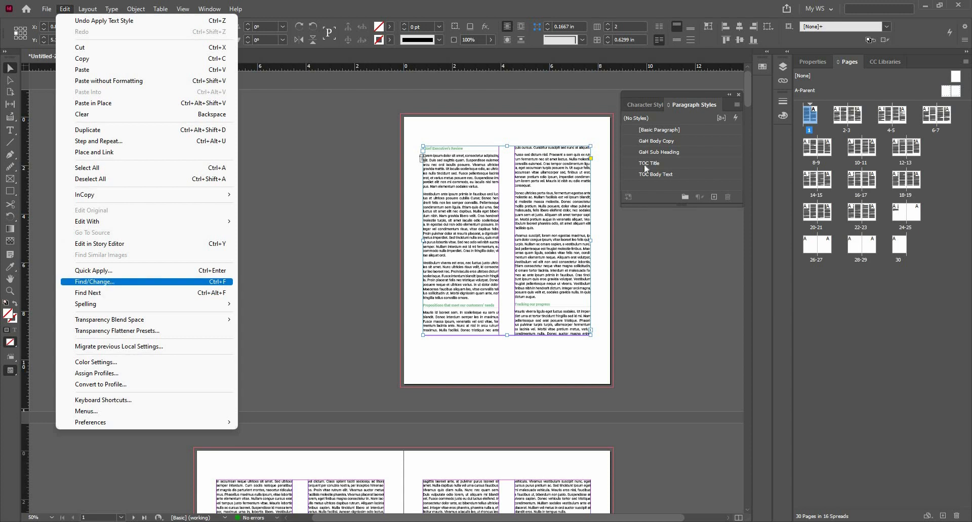
{"action": "left_click", "coordinate": [146, 281]}
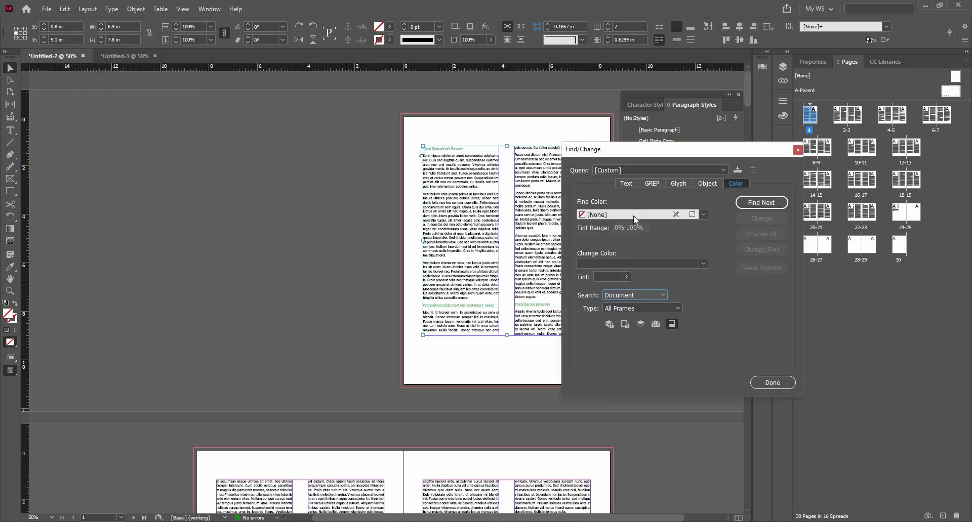
{"action": "left_click", "coordinate": [627, 183]}
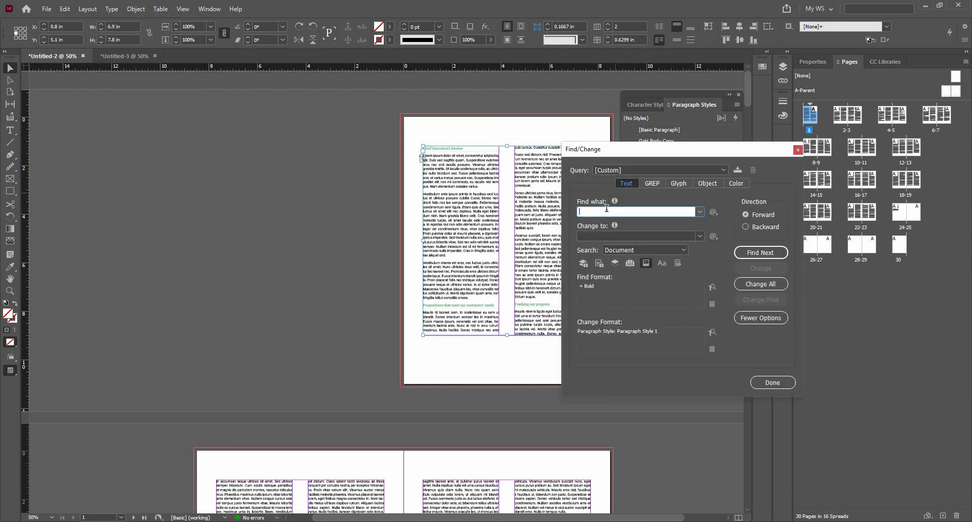
{"action": "left_click", "coordinate": [657, 287]}
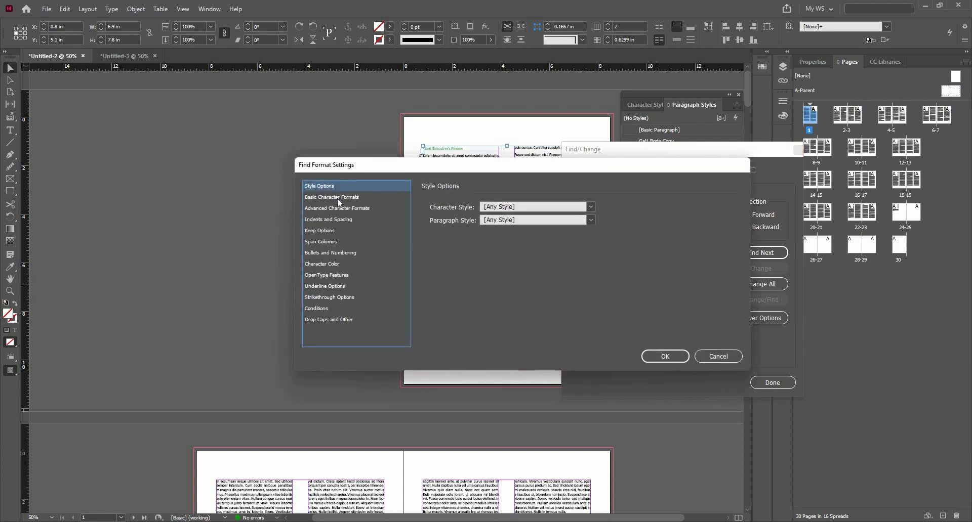
{"action": "key", "text": "Down"}
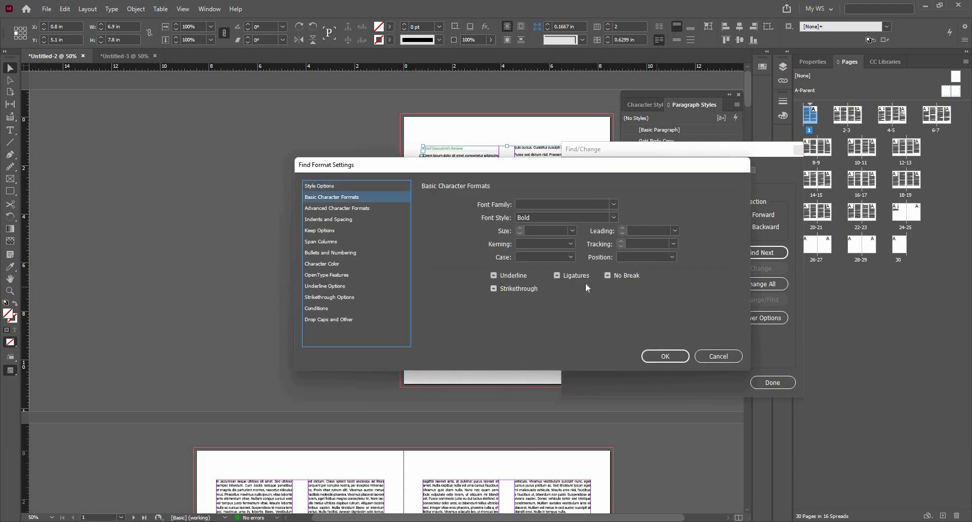
{"action": "left_click", "coordinate": [614, 217]}
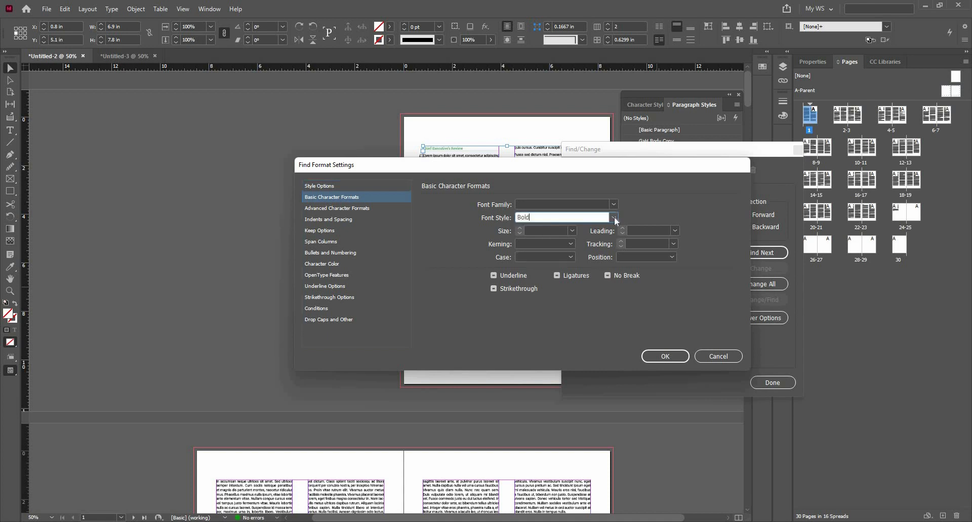
{"action": "left_click", "coordinate": [673, 357]}
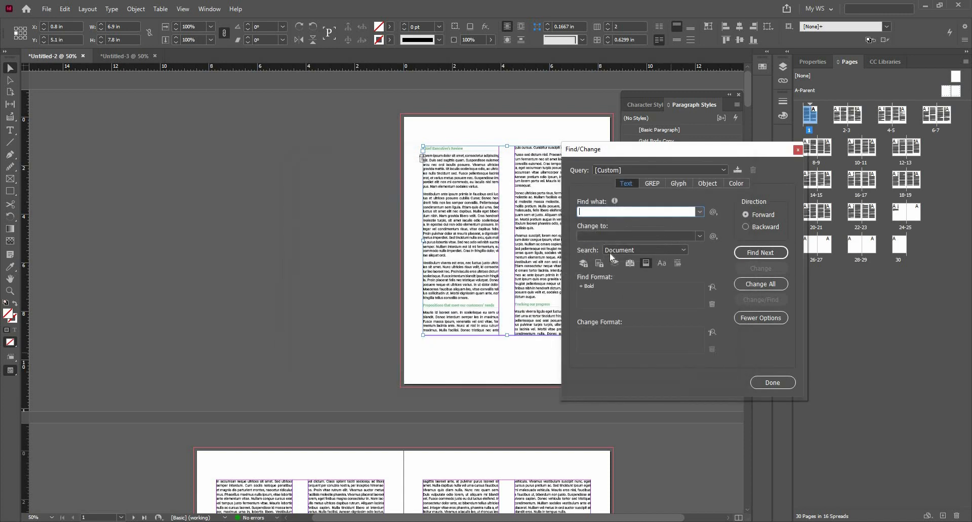
Set the change format to the GaH Sub Heading paragraph style and replace all matches in the document.
{"action": "left_click", "coordinate": [586, 332]}
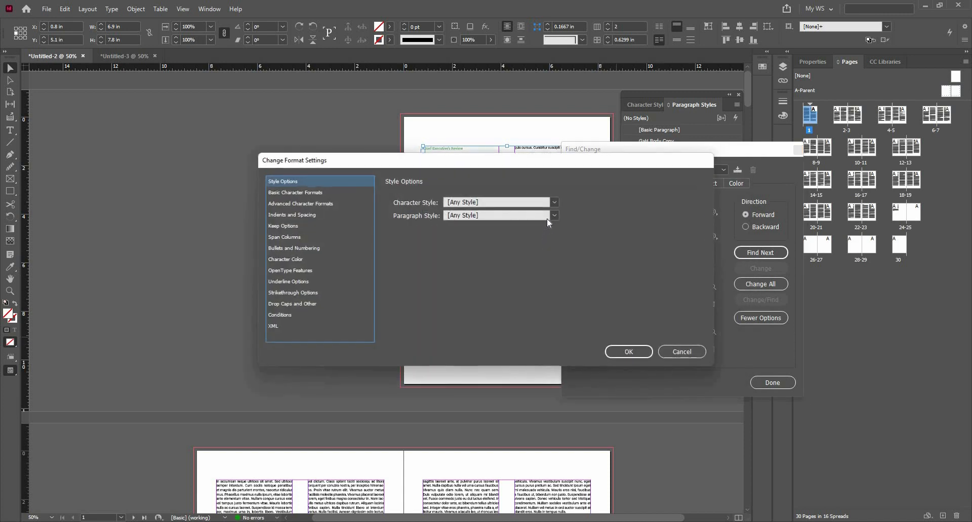
{"action": "left_click", "coordinate": [553, 216]}
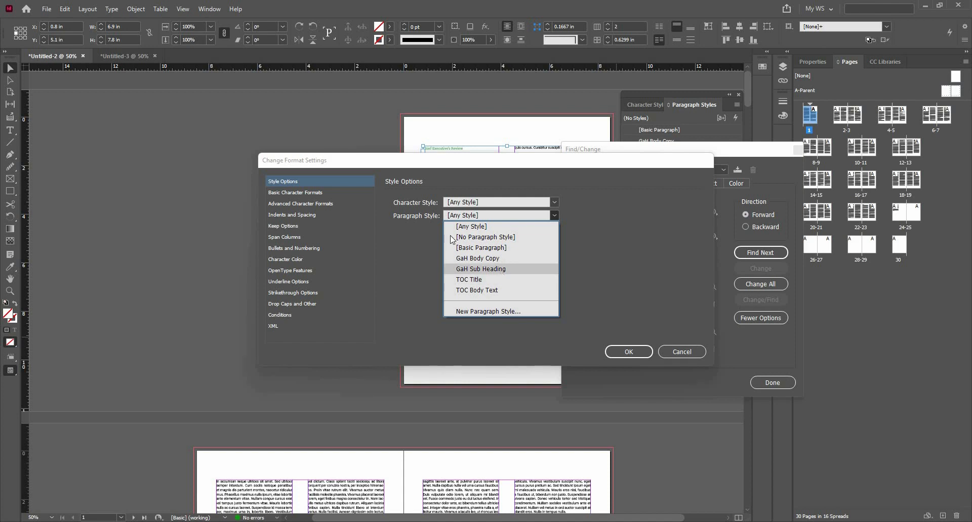
{"action": "left_click", "coordinate": [500, 269]}
{"action": "left_click", "coordinate": [633, 353]}
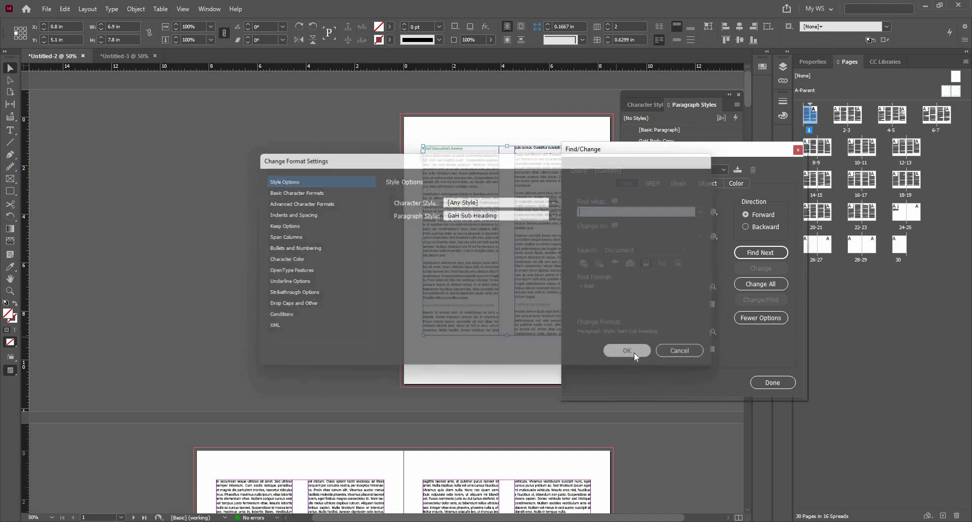
{"action": "left_click", "coordinate": [739, 286]}
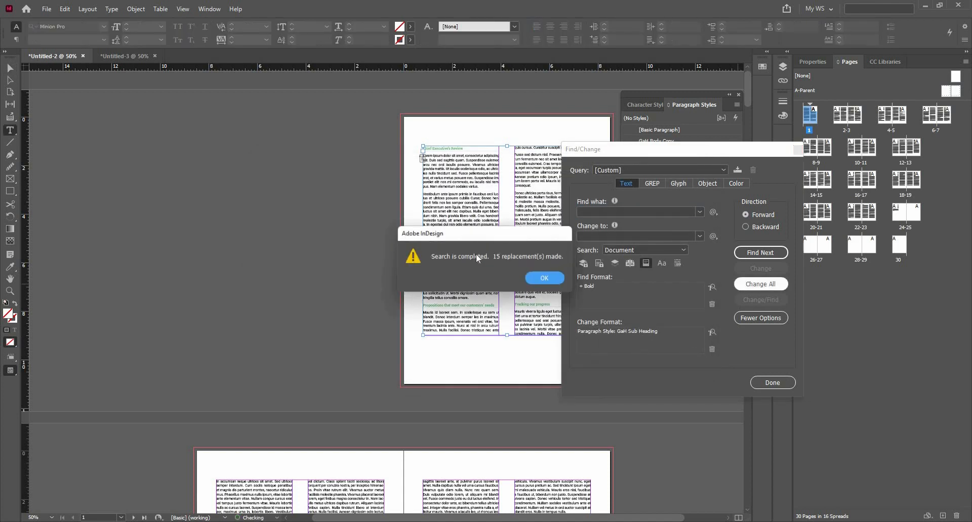
{"action": "left_click", "coordinate": [545, 280]}
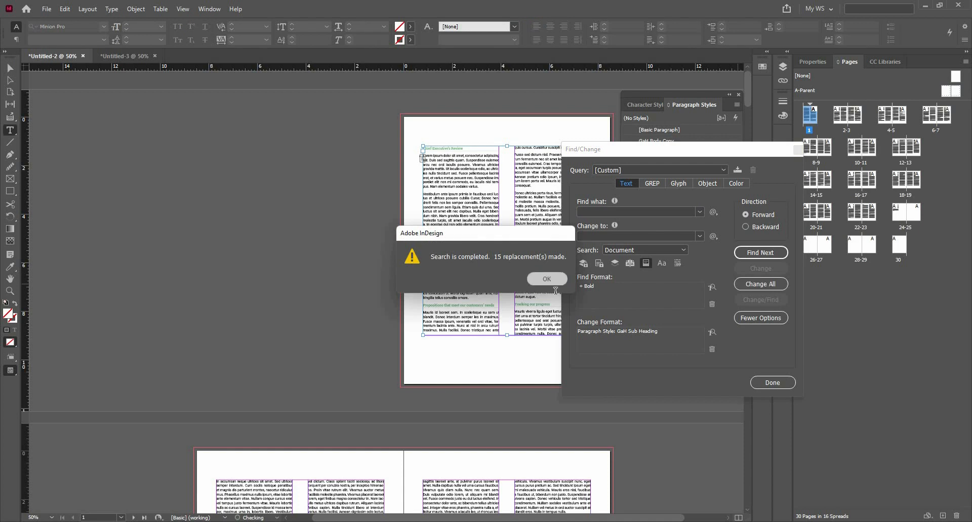
Close the Find/Change and paragraph style windows and check the restyled subheadings through to the end of the document.
{"action": "left_click", "coordinate": [767, 382]}
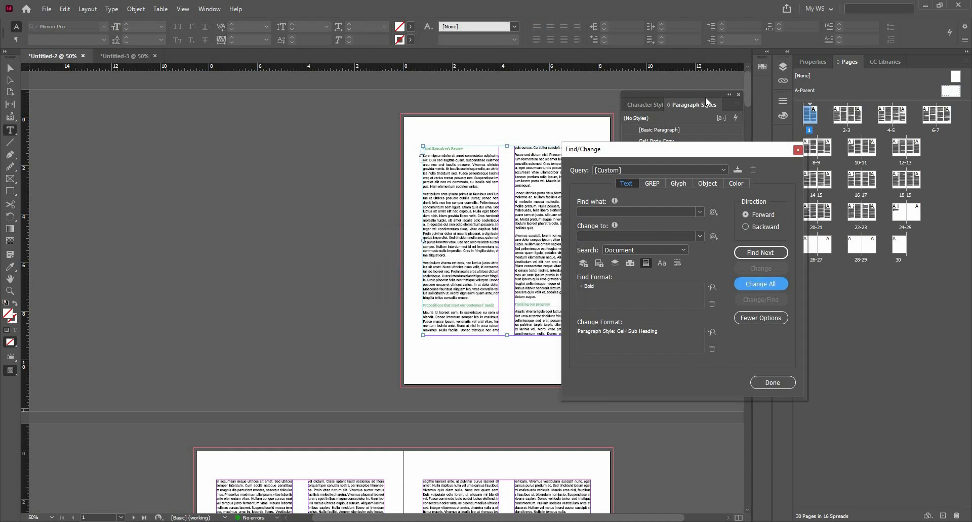
{"action": "left_click", "coordinate": [738, 95]}
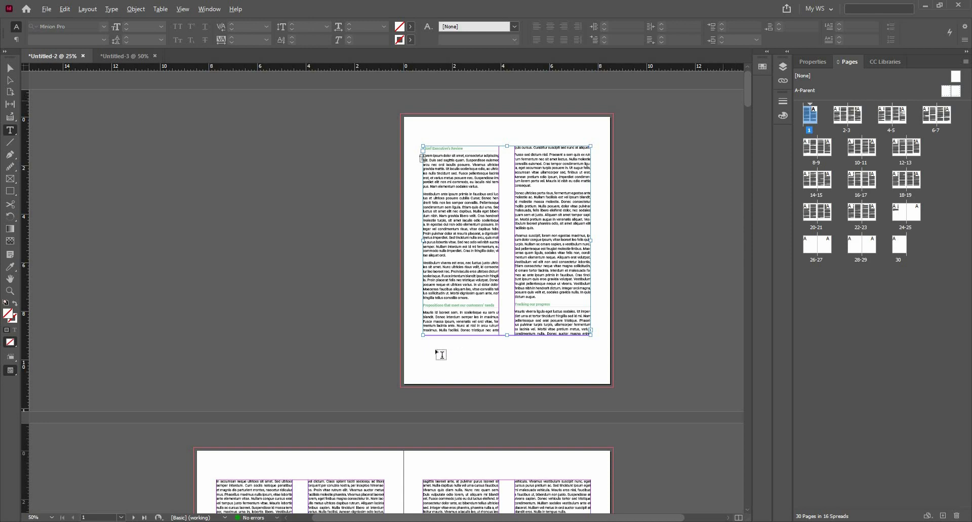
{"action": "scroll", "coordinate": [440, 355], "scroll_direction": "down", "scroll_amount": 5}
{"action": "scroll", "coordinate": [469, 353], "scroll_direction": "up", "scroll_amount": 2}
{"action": "scroll", "coordinate": [488, 284], "scroll_direction": "down", "scroll_amount": 10}
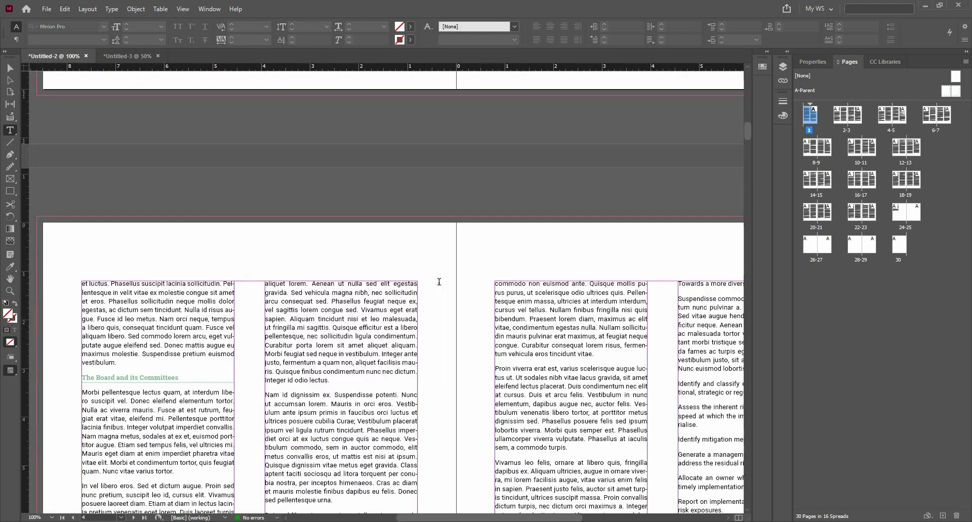
{"action": "scroll", "coordinate": [552, 302], "scroll_direction": "down", "scroll_amount": 8}
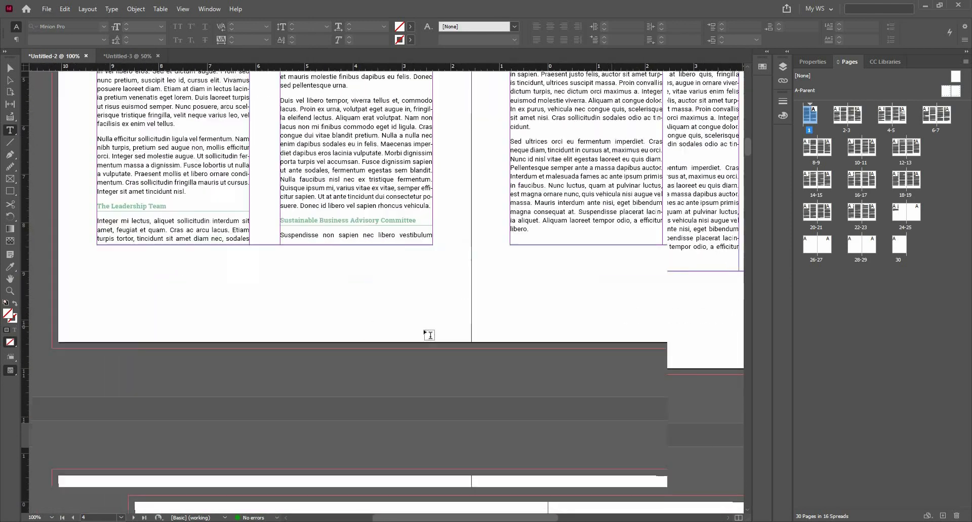
{"action": "scroll", "coordinate": [418, 267], "scroll_direction": "down", "scroll_amount": 3}
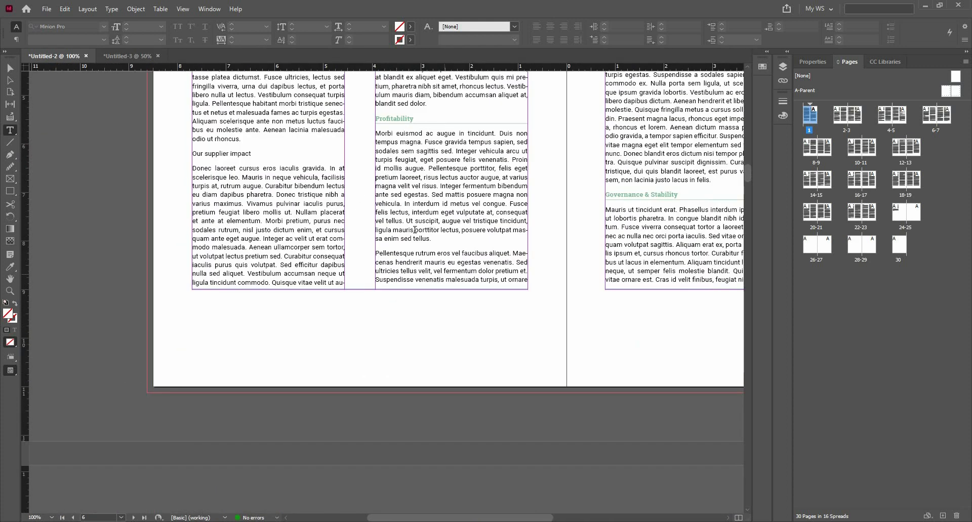
{"action": "scroll", "coordinate": [297, 261], "scroll_direction": "down", "scroll_amount": 2}
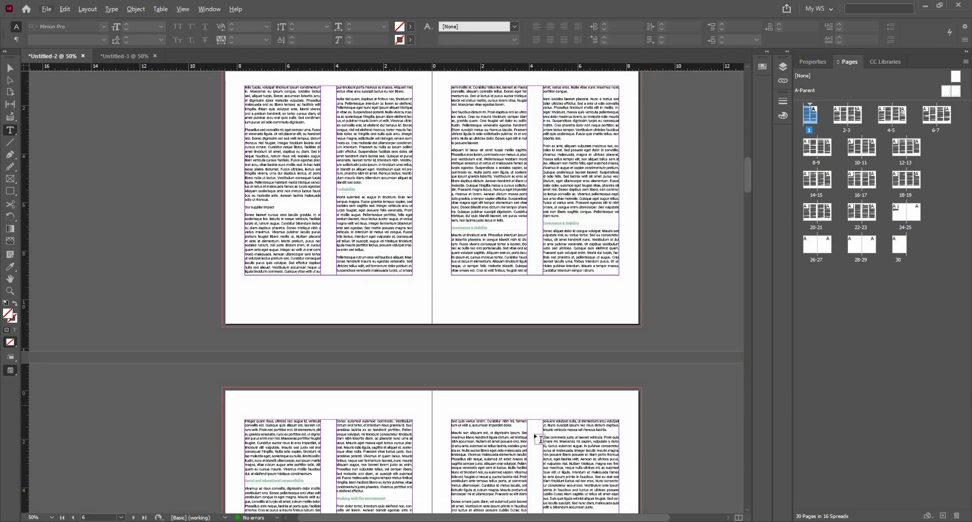
{"action": "left_click_drag", "start_coordinate": [538, 438], "coordinate": [551, 235]}
{"action": "left_click_drag", "start_coordinate": [563, 403], "coordinate": [561, 227]}
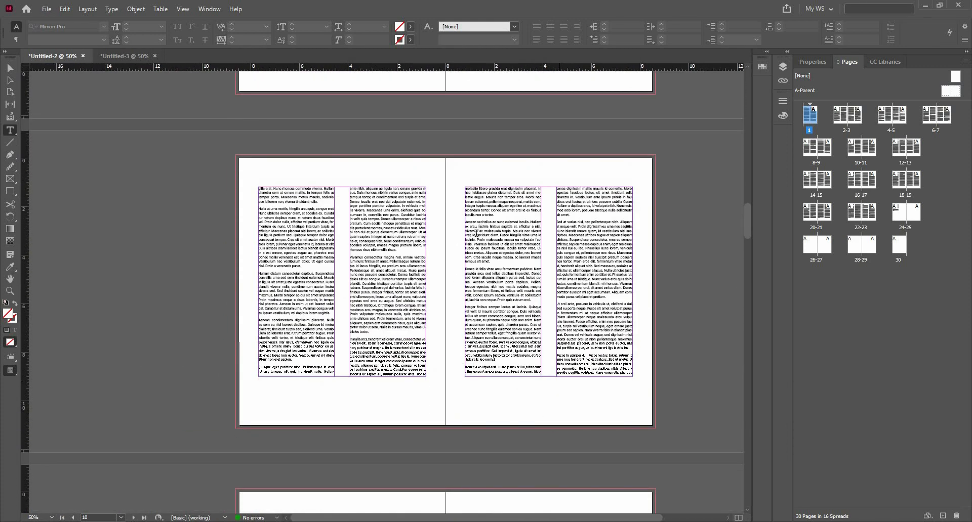
{"action": "left_click_drag", "start_coordinate": [429, 417], "coordinate": [458, 286]}
{"action": "scroll", "coordinate": [418, 382], "scroll_direction": "up", "scroll_amount": 2}
{"action": "left_click_drag", "start_coordinate": [431, 440], "coordinate": [461, 132]}
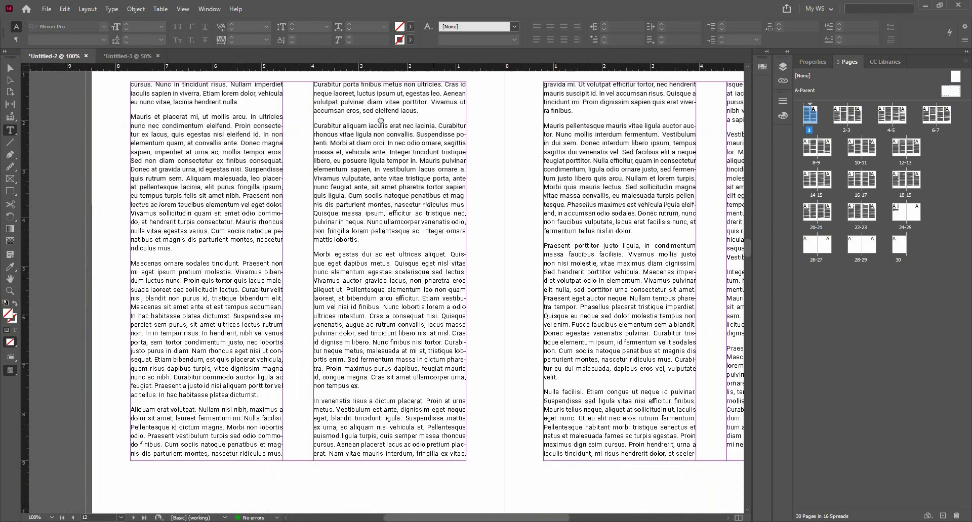
{"action": "left_click_drag", "start_coordinate": [449, 395], "coordinate": [464, 200]}
{"action": "scroll", "coordinate": [463, 199], "scroll_direction": "down", "scroll_amount": 3}
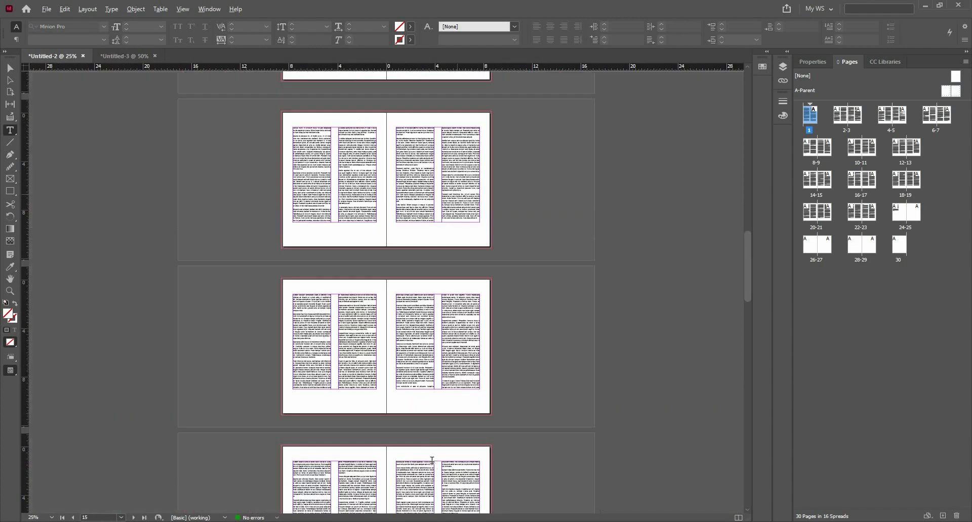
{"action": "scroll", "coordinate": [511, 210], "scroll_direction": "down", "scroll_amount": 3}
{"action": "scroll", "coordinate": [454, 259], "scroll_direction": "down", "scroll_amount": 6}
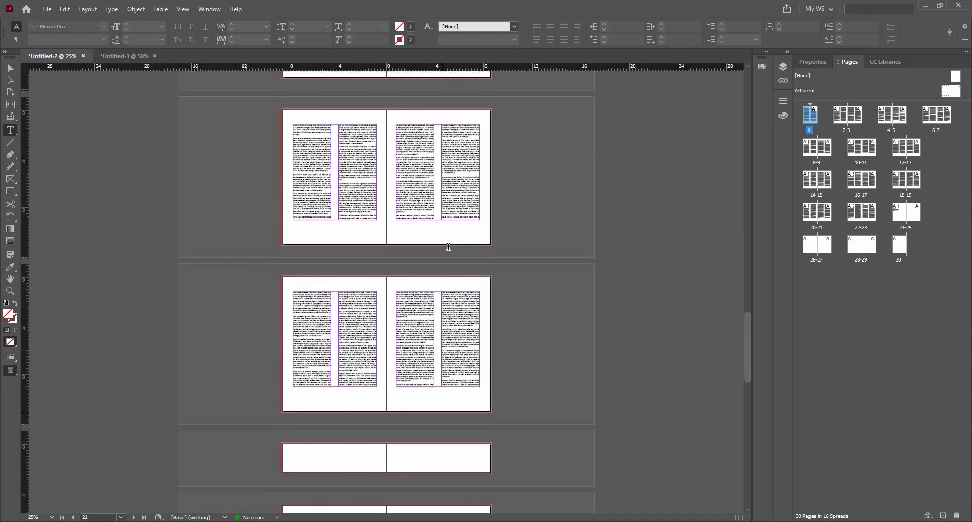
Return to the start of the document and recheck the subheadings on page 8 and pages 1 to 3.
{"action": "left_click_drag", "start_coordinate": [747, 329], "coordinate": [747, 197]}
{"action": "scroll", "coordinate": [364, 126], "scroll_direction": "up", "scroll_amount": 1}
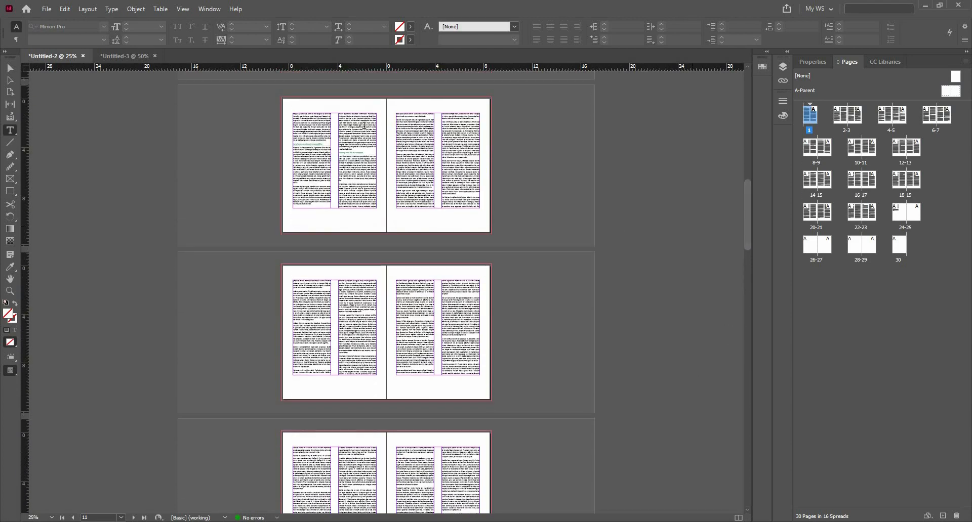
{"action": "scroll", "coordinate": [354, 175], "scroll_direction": "up", "scroll_amount": 2}
{"action": "scroll", "coordinate": [701, 279], "scroll_direction": "up", "scroll_amount": 2}
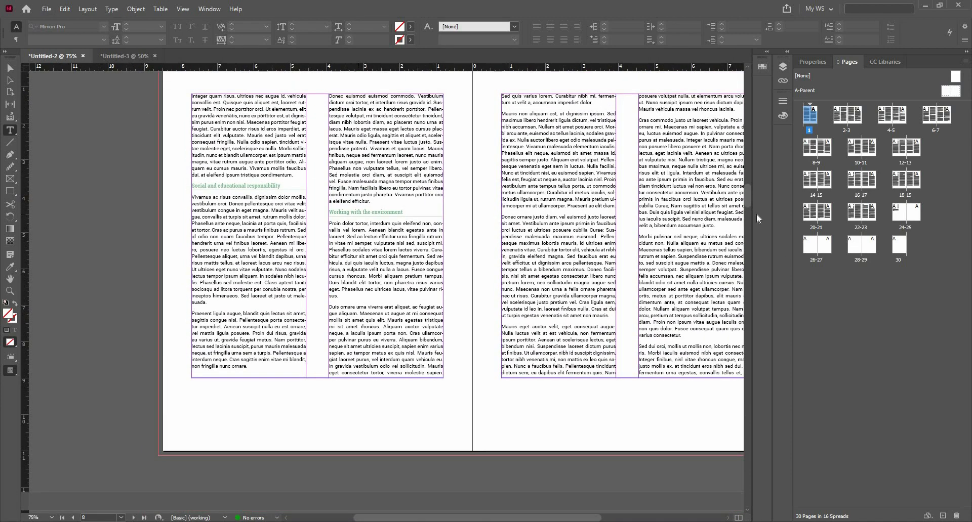
{"action": "left_click", "coordinate": [742, 93]}
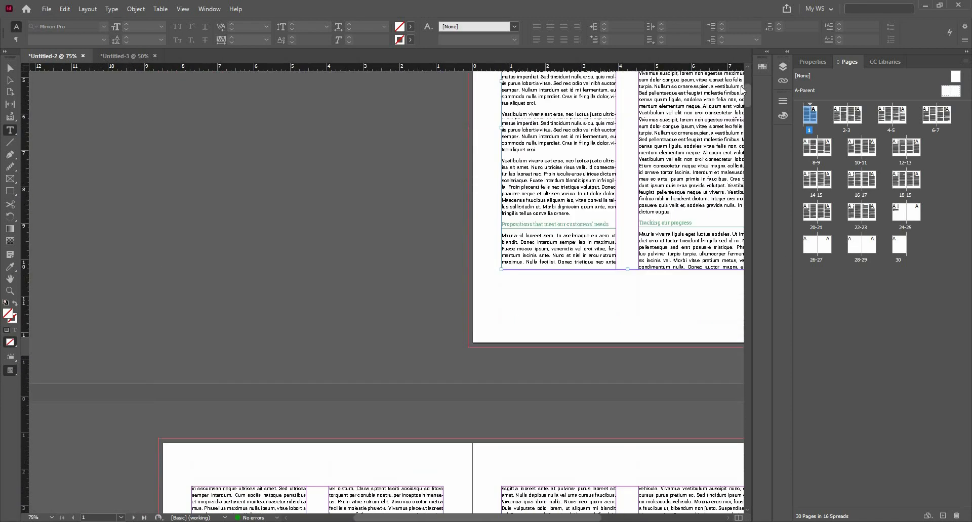
{"action": "scroll", "coordinate": [461, 244], "scroll_direction": "down", "scroll_amount": 1}
{"action": "scroll", "coordinate": [425, 342], "scroll_direction": "down", "scroll_amount": 2}
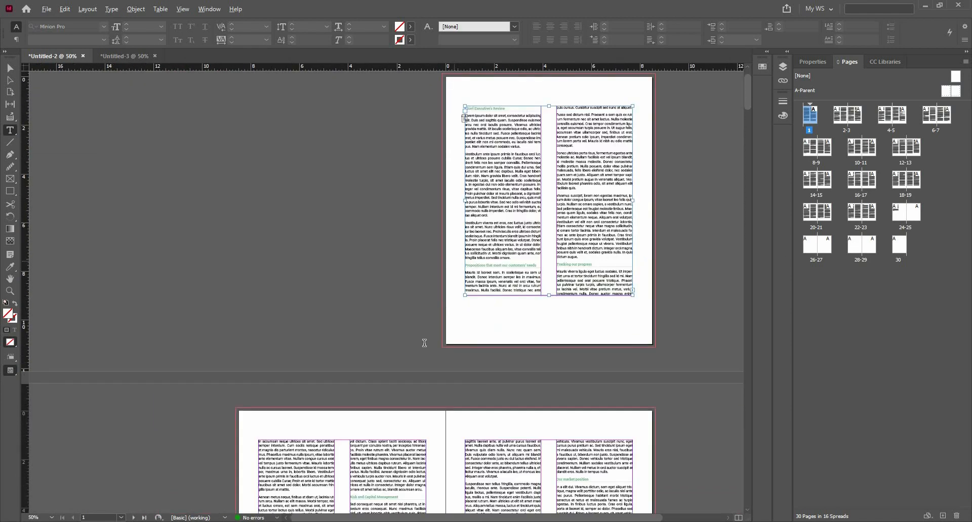
{"action": "scroll", "coordinate": [265, 318], "scroll_direction": "up", "scroll_amount": 2}
{"action": "scroll", "coordinate": [265, 315], "scroll_direction": "up", "scroll_amount": 1}
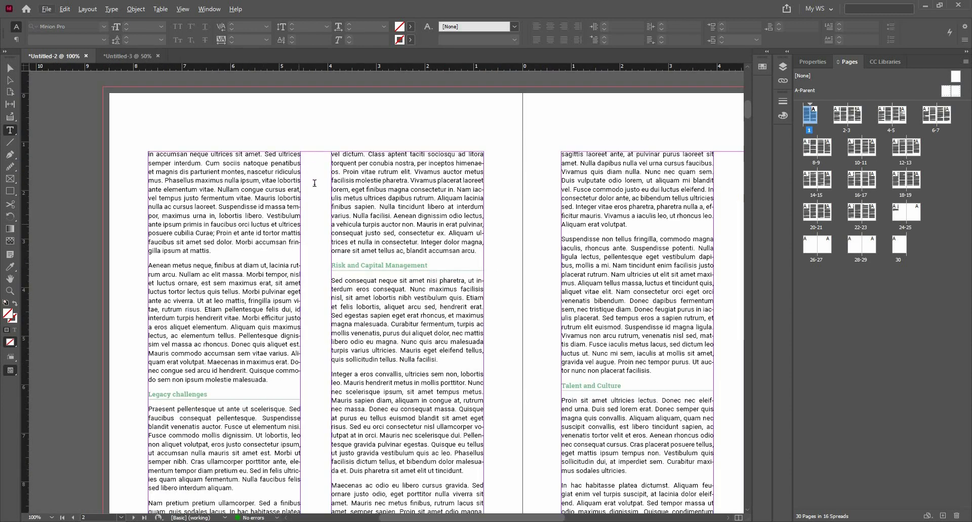
{"action": "scroll", "coordinate": [368, 338], "scroll_direction": "down", "scroll_amount": 2}
{"action": "scroll", "coordinate": [349, 364], "scroll_direction": "up", "scroll_amount": 1}
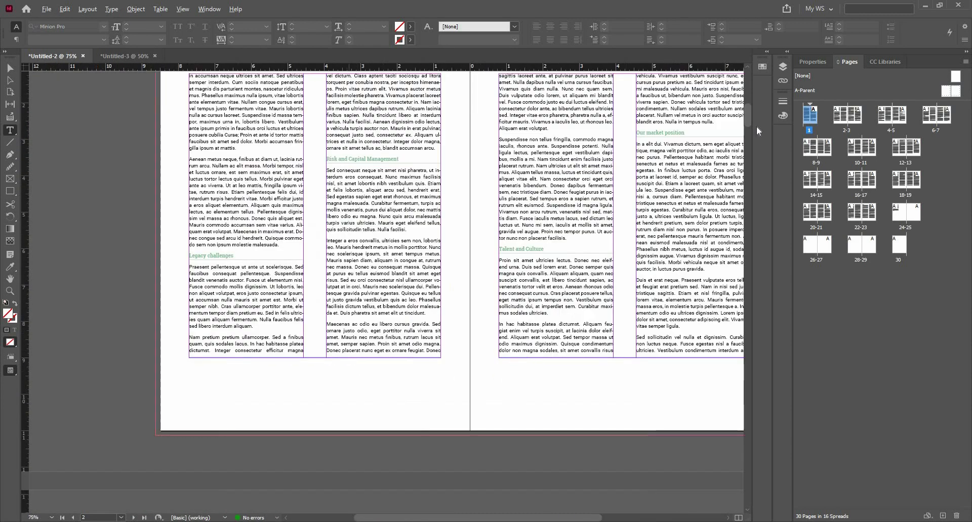
On the right-hand page of A-Parent, draw a vertical line about 7.8 in long down the middle of the column gutter.
{"action": "double_click", "coordinate": [954, 92]}
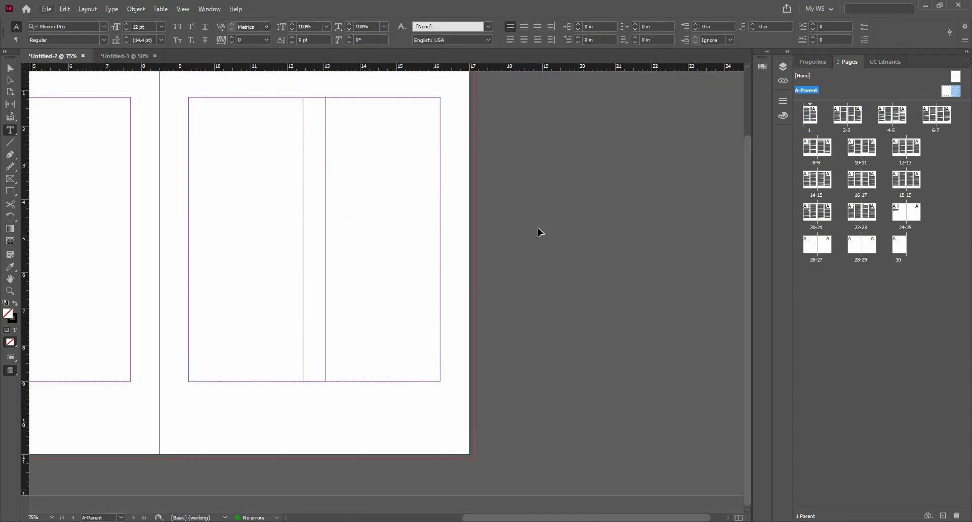
{"action": "scroll", "coordinate": [412, 325], "scroll_direction": "down", "scroll_amount": 2}
{"action": "scroll", "coordinate": [433, 344], "scroll_direction": "up", "scroll_amount": 2}
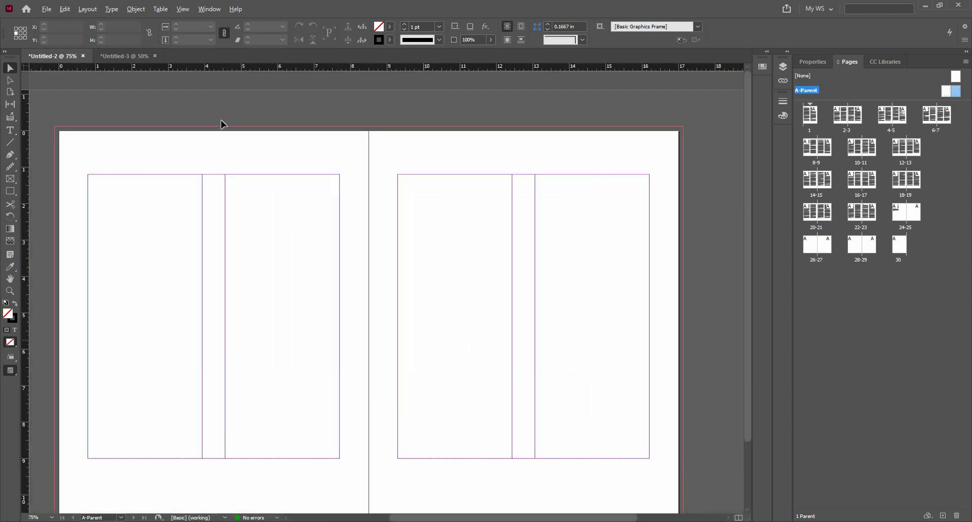
{"action": "left_click", "coordinate": [11, 146]}
{"action": "mouse_move", "coordinate": [523, 175]}
{"action": "left_mouse_down"}
{"action": "mouse_move", "coordinate": [542, 459]}
{"action": "mouse_move", "coordinate": [531, 458]}
{"action": "left_mouse_up"}
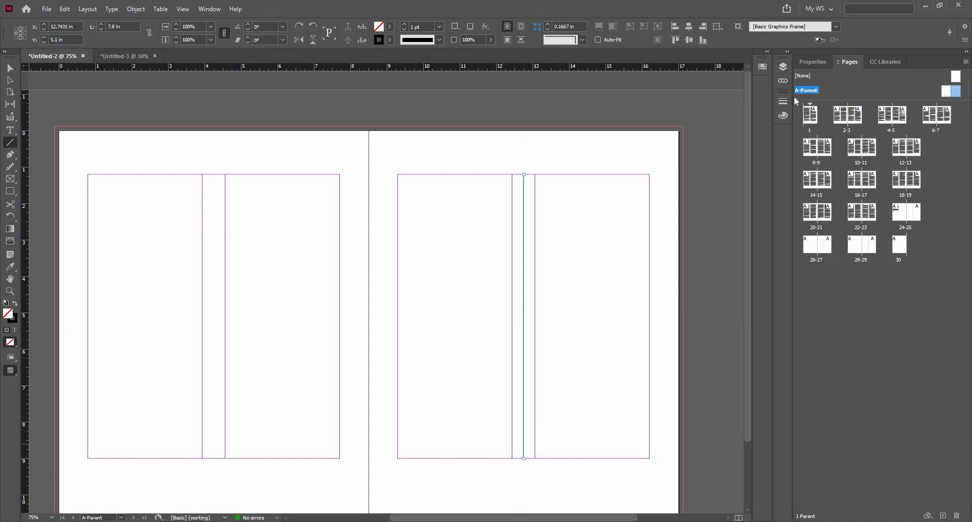
{"action": "left_click", "coordinate": [783, 116]}
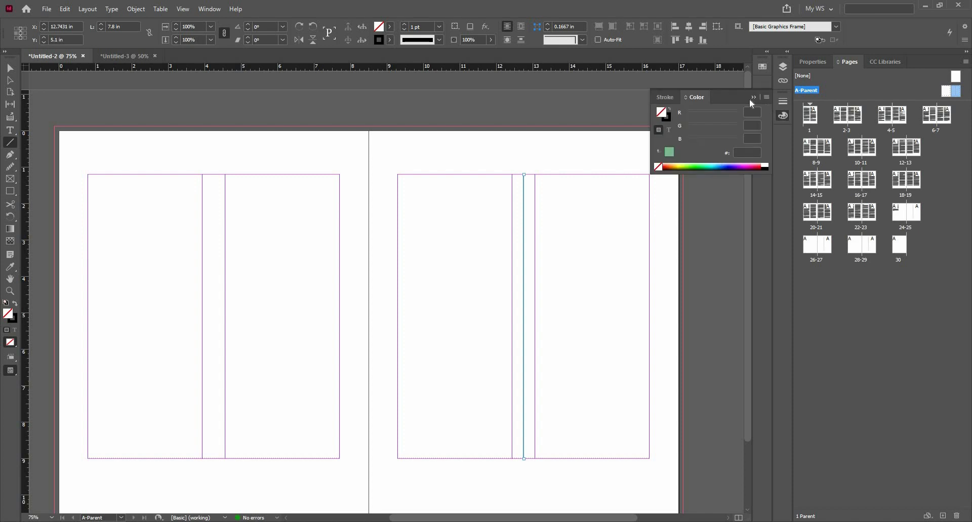
{"action": "left_click", "coordinate": [767, 98]}
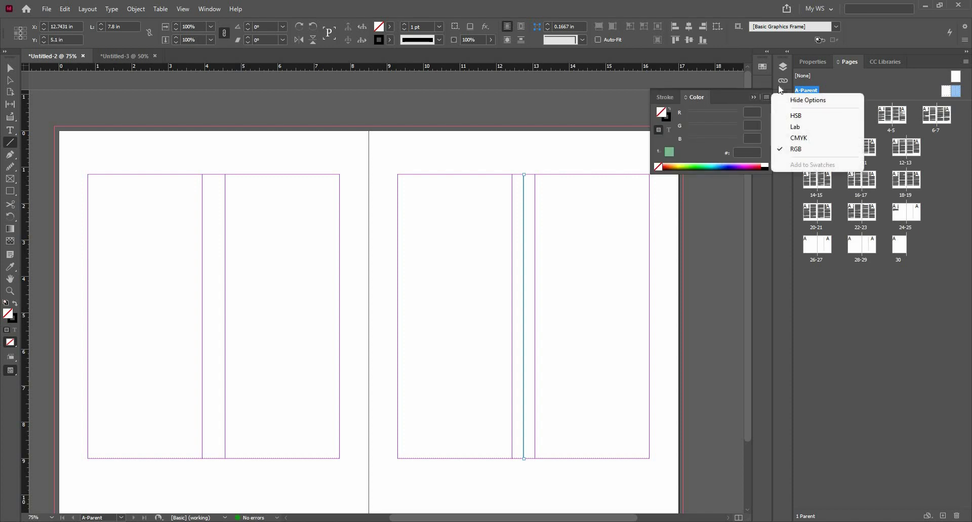
{"action": "left_click", "coordinate": [778, 88]}
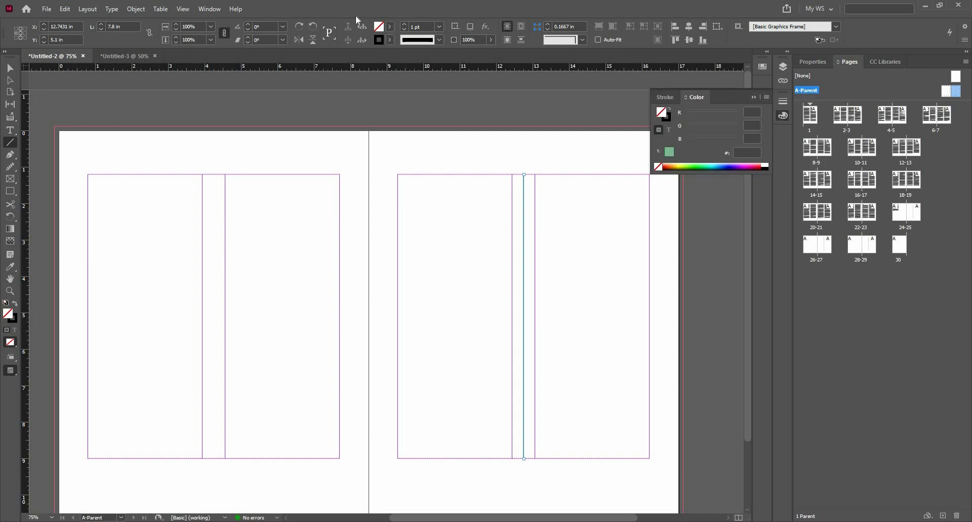
{"action": "left_click", "coordinate": [756, 97]}
Give the gutter line a GaH Mid Green stroke with no fill, using the document's swatches.
{"action": "left_click", "coordinate": [217, 11]}
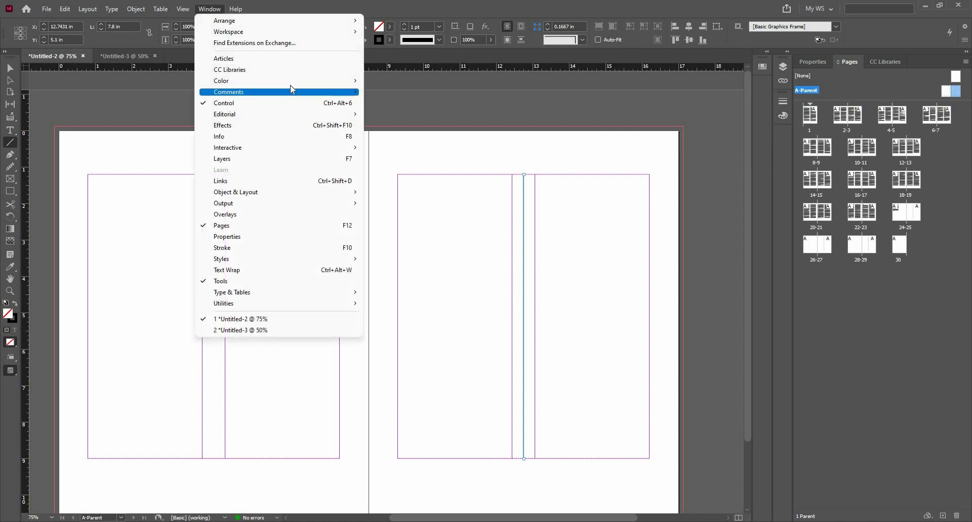
{"action": "mouse_move", "coordinate": [292, 81]}
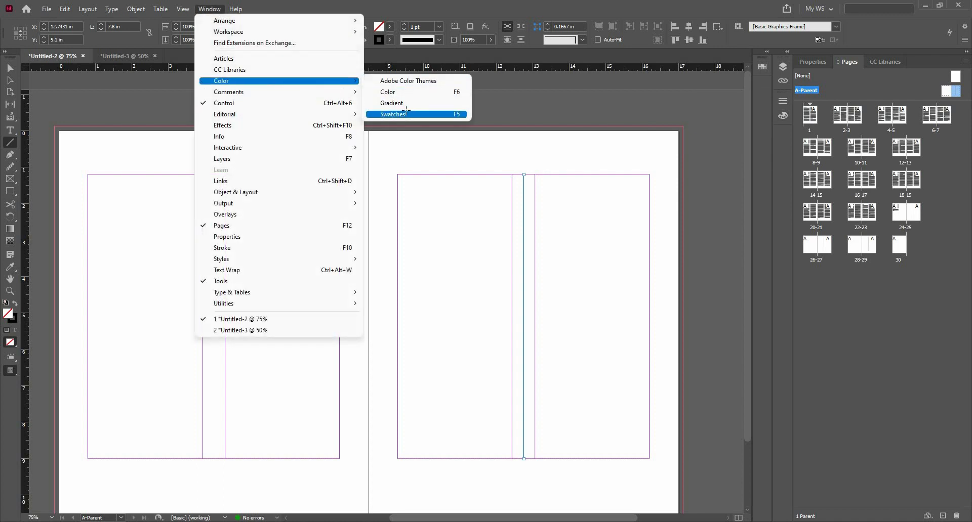
{"action": "left_click", "coordinate": [408, 114]}
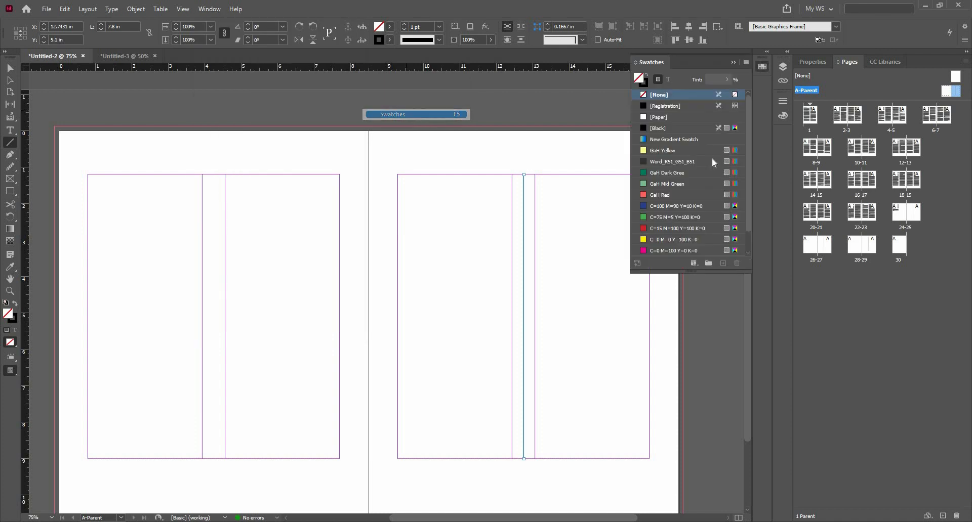
{"action": "double_click", "coordinate": [697, 182]}
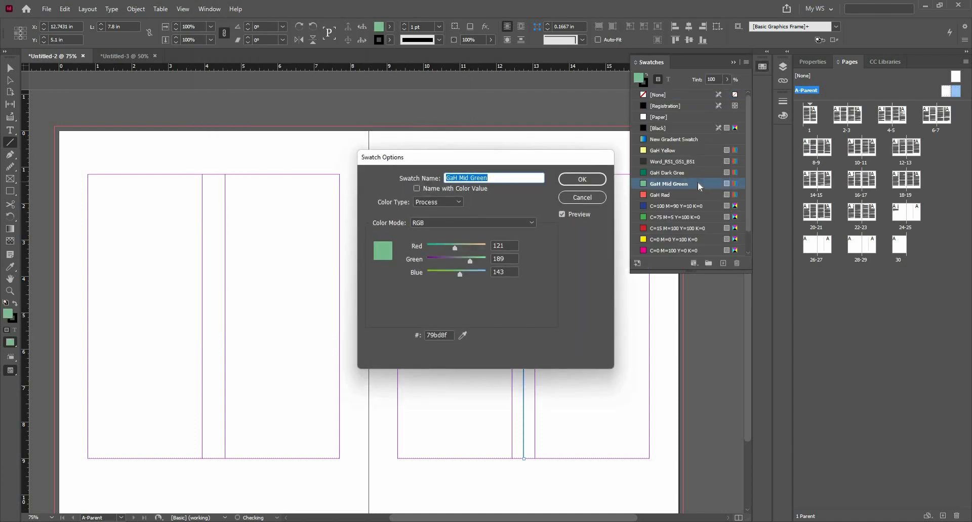
{"action": "key", "text": "Return"}
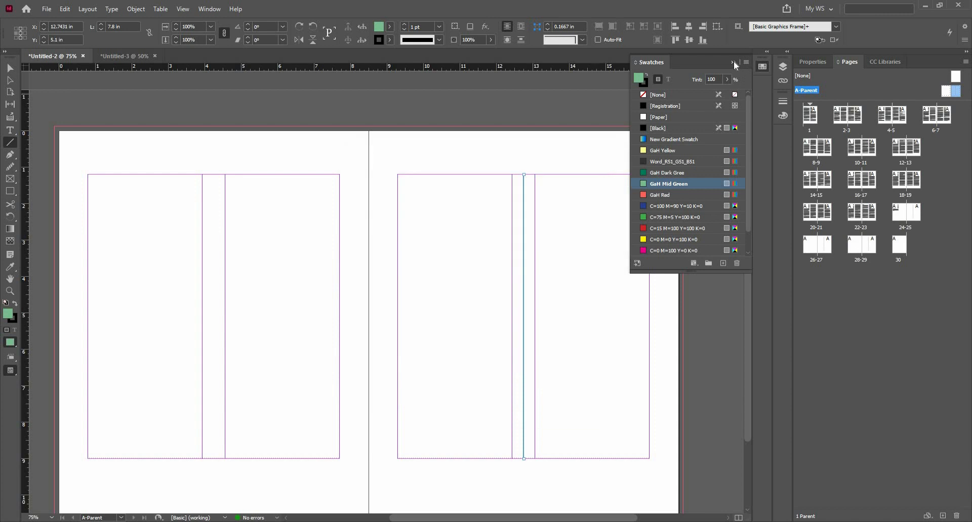
{"action": "left_click", "coordinate": [733, 63]}
{"action": "left_click", "coordinate": [15, 304]}
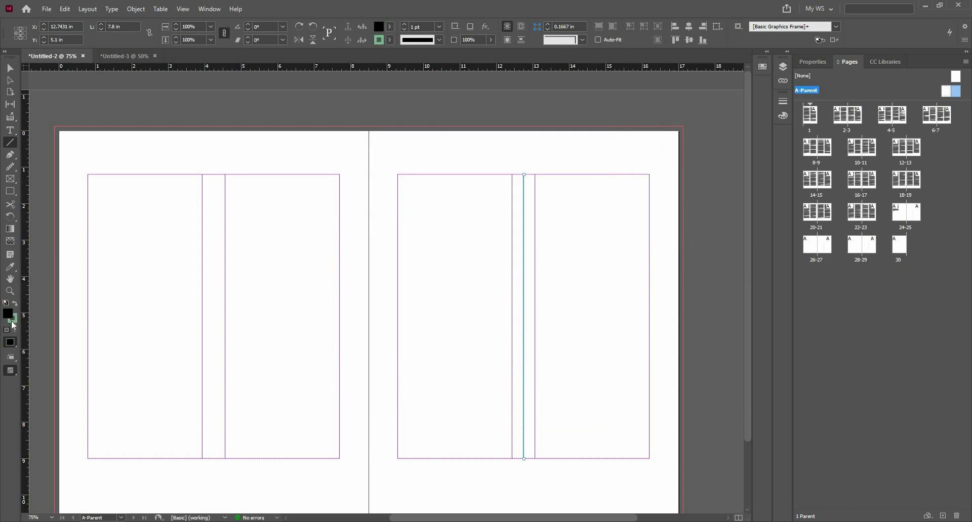
{"action": "key", "text": "slash"}
{"action": "key", "text": "v"}
{"action": "left_click", "coordinate": [505, 210]}
{"action": "scroll", "coordinate": [511, 210], "scroll_direction": "up", "scroll_amount": 2}
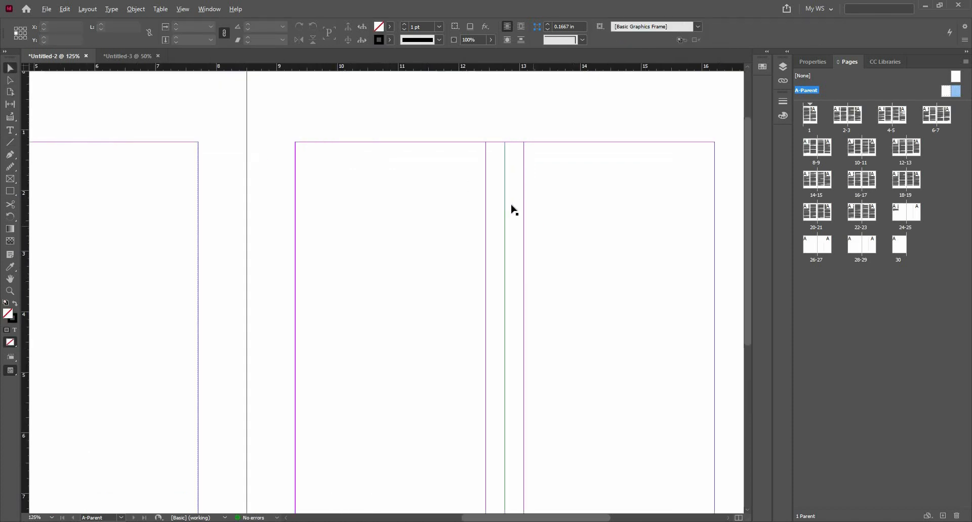
{"action": "scroll", "coordinate": [513, 211], "scroll_direction": "up", "scroll_amount": 2}
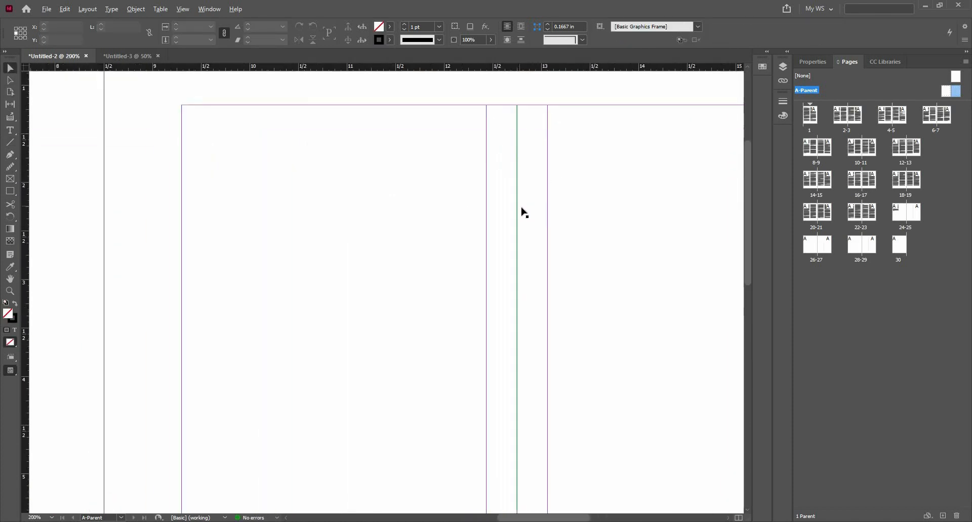
{"action": "left_click", "coordinate": [535, 214]}
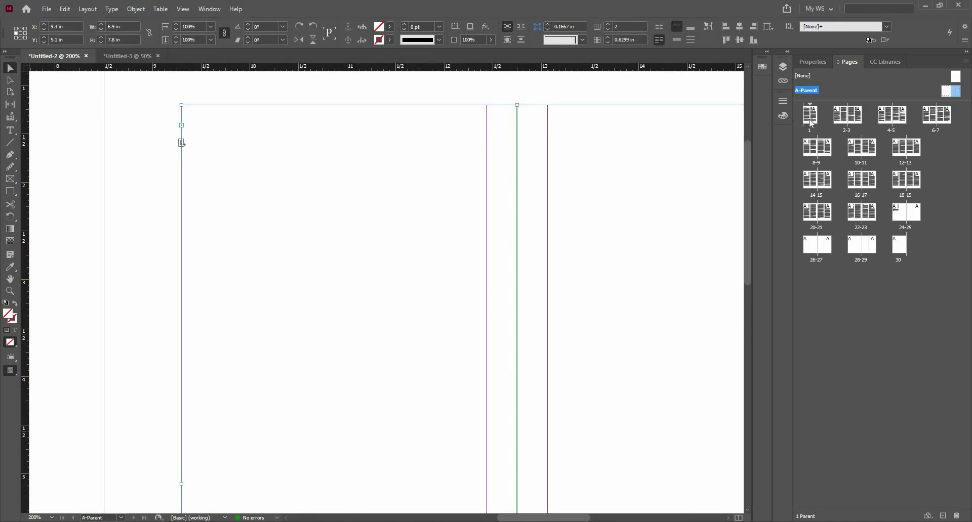
Open page 1 in preview mode and compare the column divider with the rule under the "Chief Executive's Review" subheading.
{"action": "double_click", "coordinate": [810, 123]}
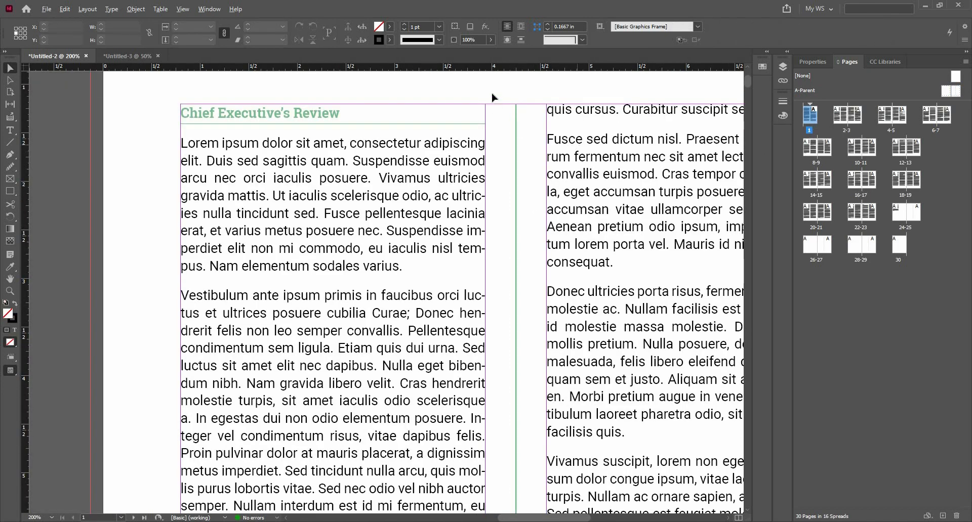
{"action": "scroll", "coordinate": [391, 142], "scroll_direction": "up", "scroll_amount": 1}
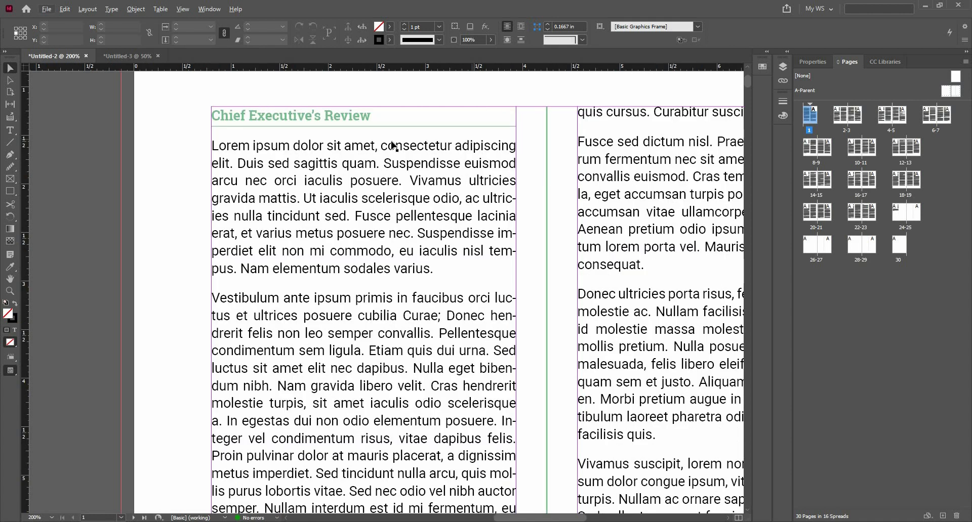
{"action": "scroll", "coordinate": [392, 141], "scroll_direction": "down", "scroll_amount": 1}
{"action": "key", "text": "w"}
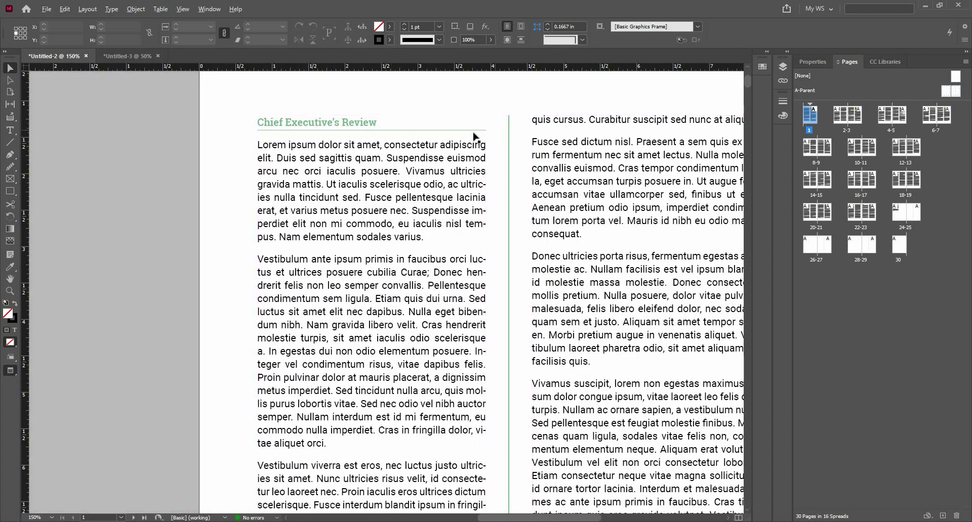
{"action": "scroll", "coordinate": [481, 134], "scroll_direction": "up", "scroll_amount": 2}
{"action": "scroll", "coordinate": [399, 133], "scroll_direction": "up", "scroll_amount": 2}
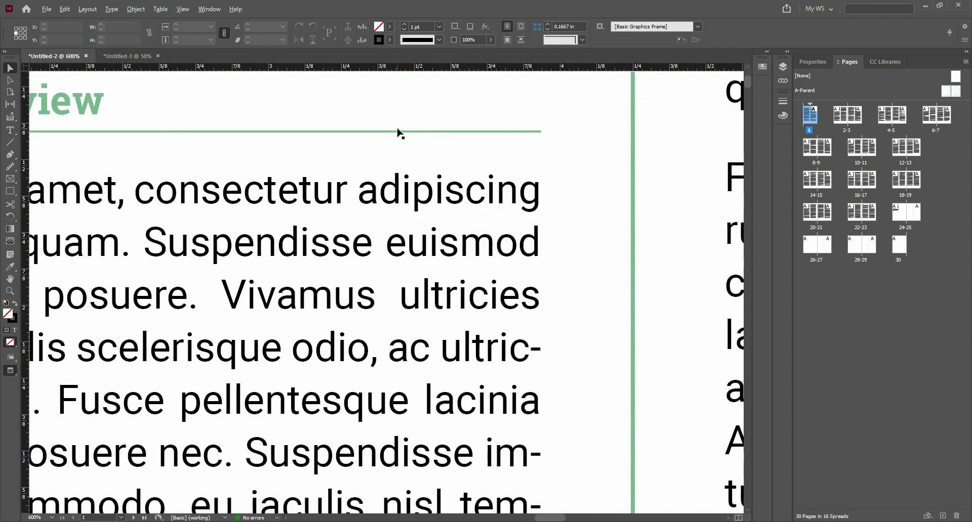
Try a 0.5 pt stroke weight on the A-Parent gutter line and compare it with the subheading rule on page 1.
{"action": "scroll", "coordinate": [399, 133], "scroll_direction": "down", "scroll_amount": 5}
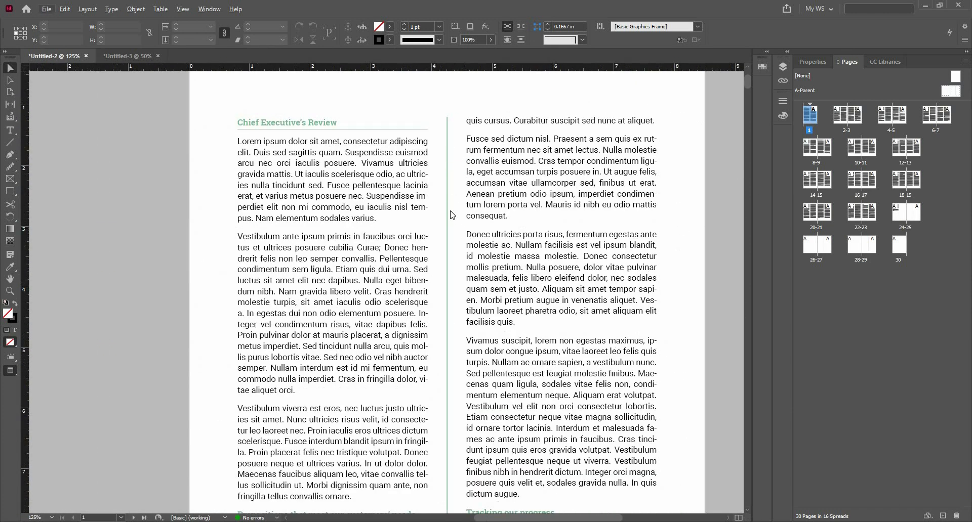
{"action": "key", "text": "alt+w"}
{"action": "key", "text": "Escape"}
{"action": "double_click", "coordinate": [955, 91]}
{"action": "left_click", "coordinate": [448, 176]}
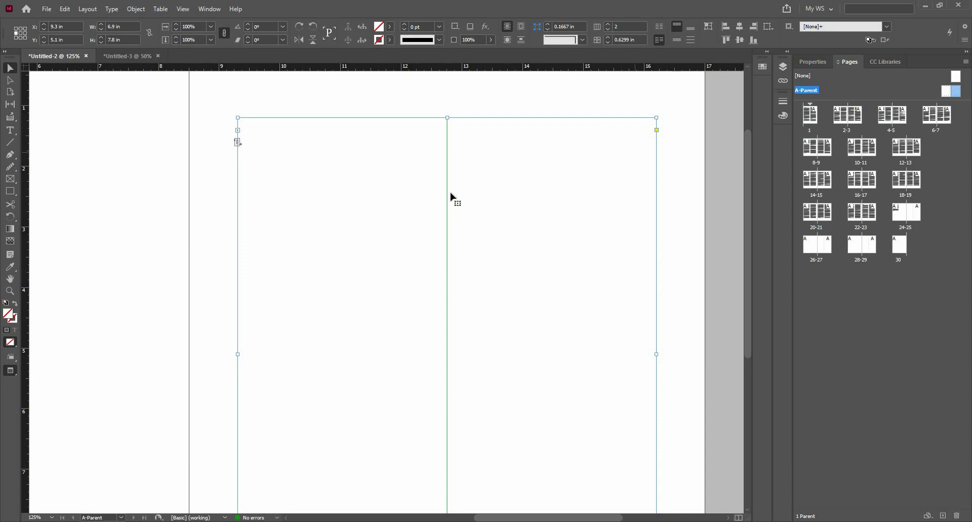
{"action": "key", "text": "Delete"}
{"action": "left_click", "coordinate": [447, 164]}
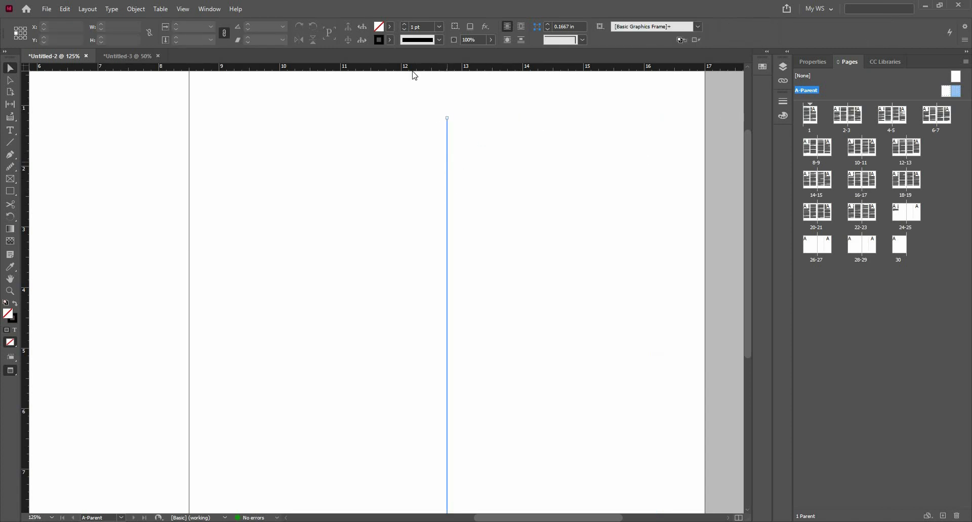
{"action": "left_click", "coordinate": [404, 30]}
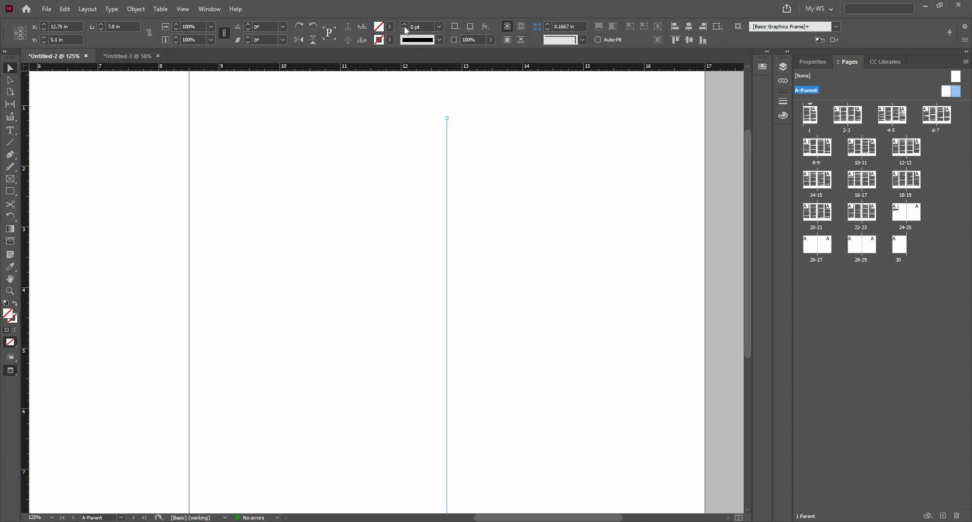
{"action": "key", "text": "ctrl+z"}
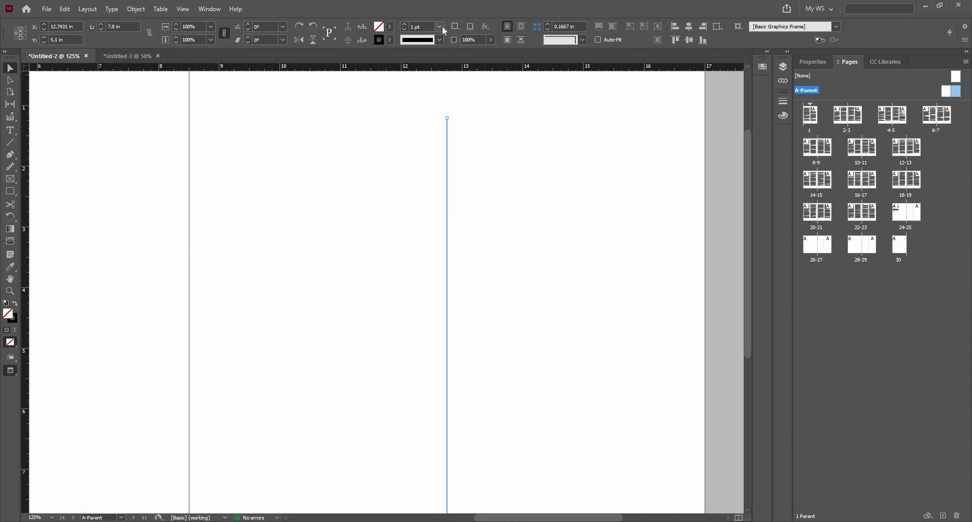
{"action": "key", "text": "ctrl+z"}
{"action": "left_click", "coordinate": [440, 26]}
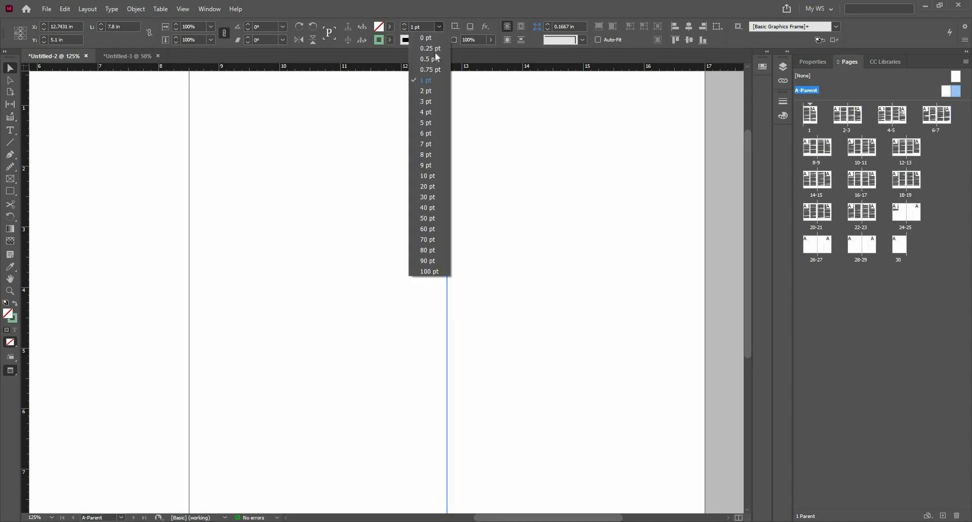
{"action": "left_click", "coordinate": [481, 104]}
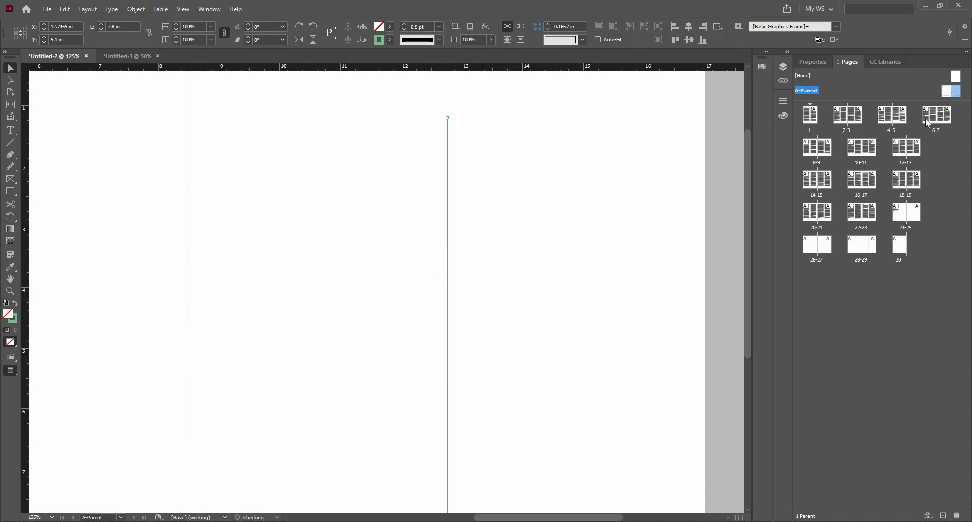
{"action": "double_click", "coordinate": [812, 119]}
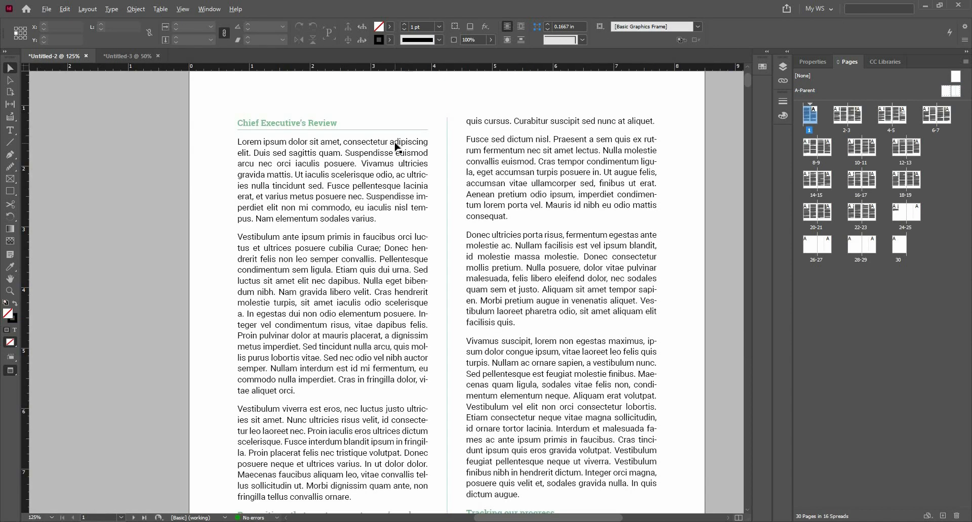
{"action": "scroll", "coordinate": [397, 147], "scroll_direction": "up", "scroll_amount": 3}
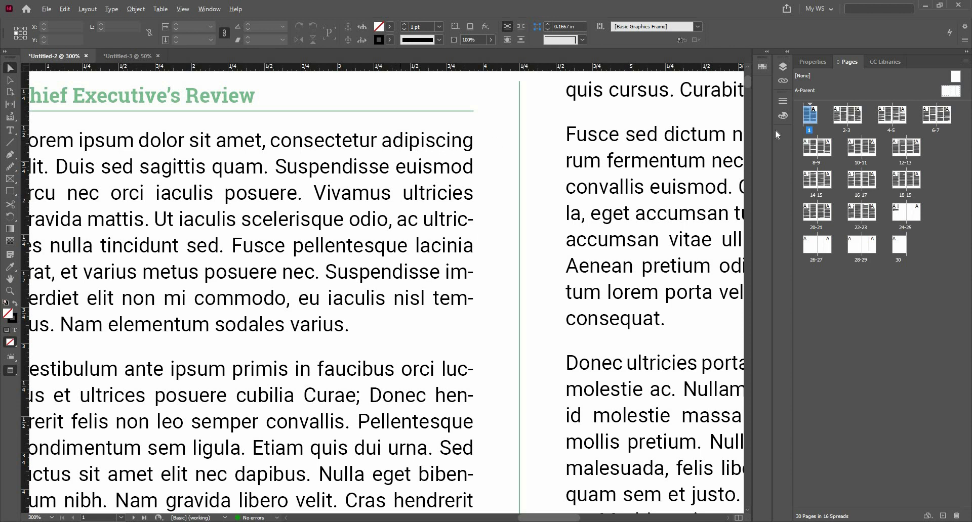
{"action": "key", "text": "ctrl+minus"}
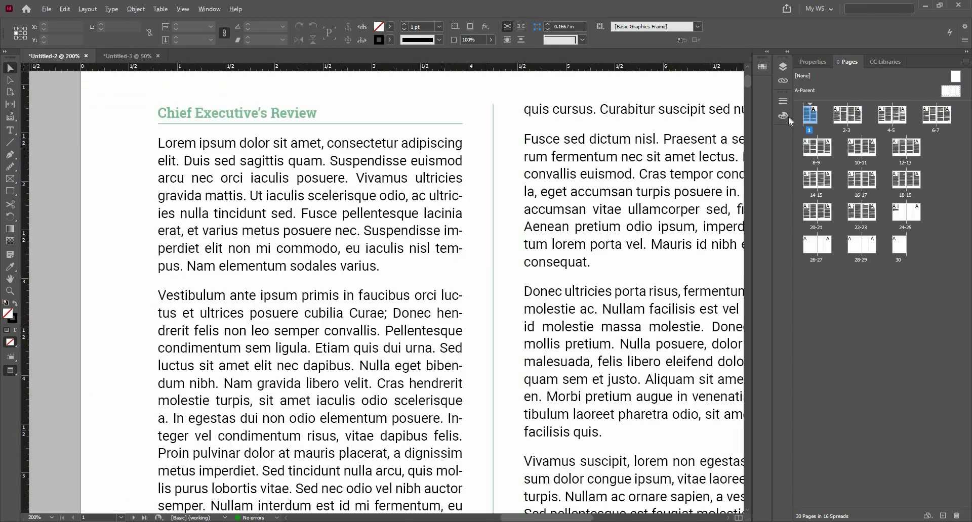
Set the A-Parent gutter line's stroke weight to 0.75 pt and check it beside the subheading rule on page 1.
{"action": "double_click", "coordinate": [956, 92]}
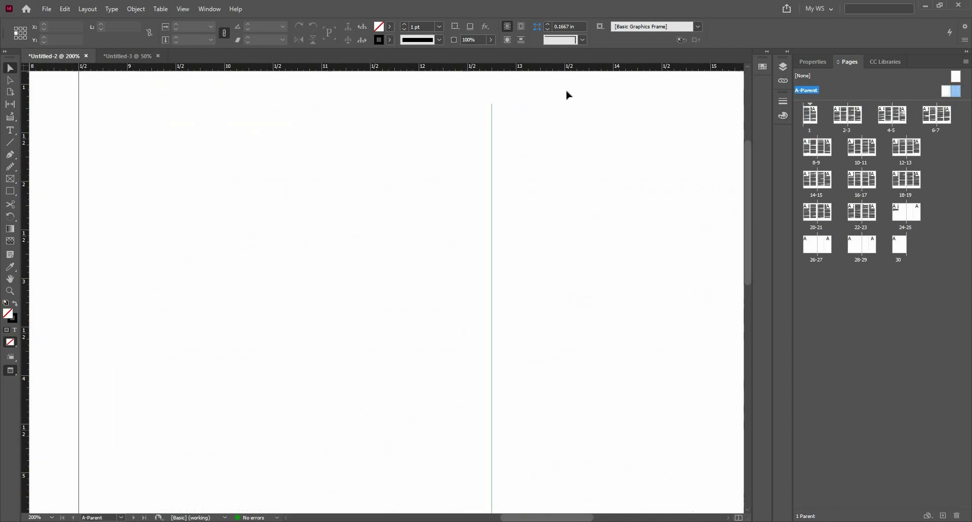
{"action": "left_click", "coordinate": [491, 151]}
{"action": "left_click", "coordinate": [439, 26]}
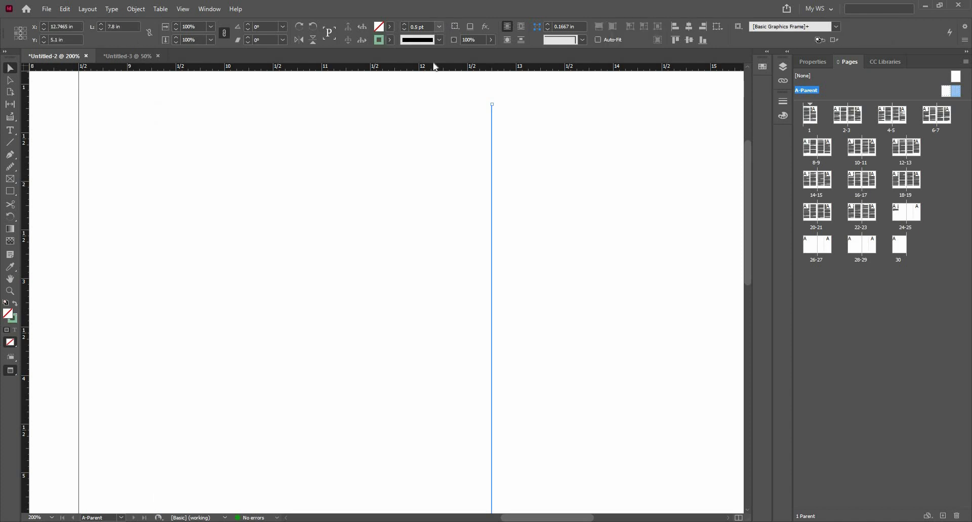
{"action": "left_click", "coordinate": [434, 69]}
{"action": "left_click", "coordinate": [459, 120]}
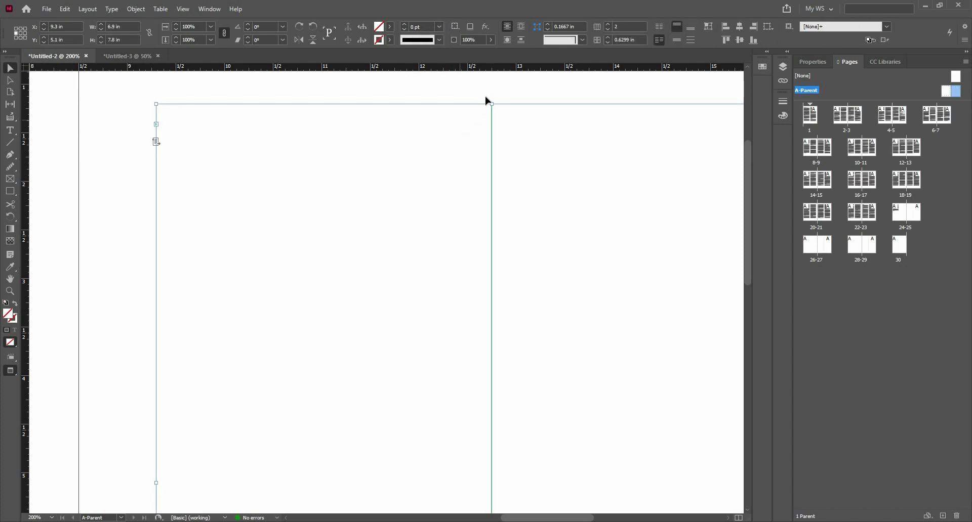
{"action": "double_click", "coordinate": [809, 115]}
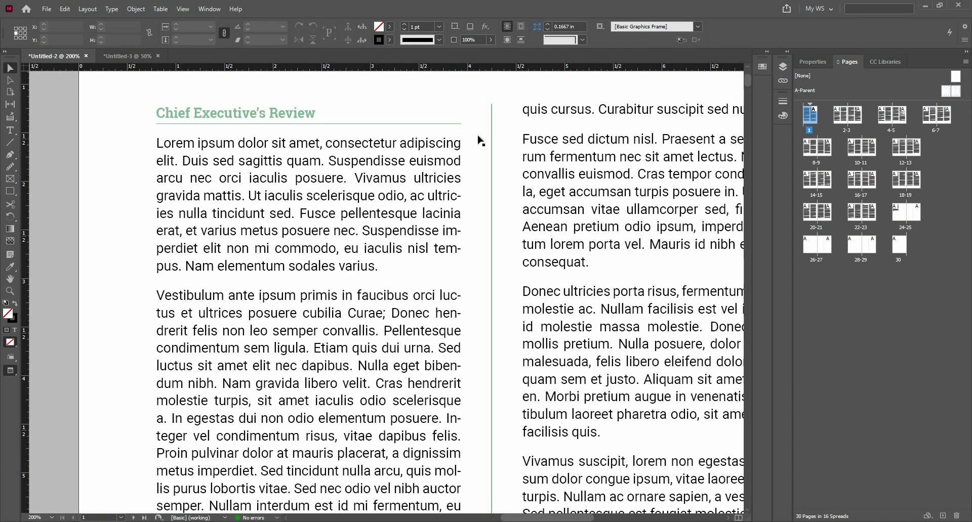
{"action": "scroll", "coordinate": [498, 135], "scroll_direction": "down", "scroll_amount": 2}
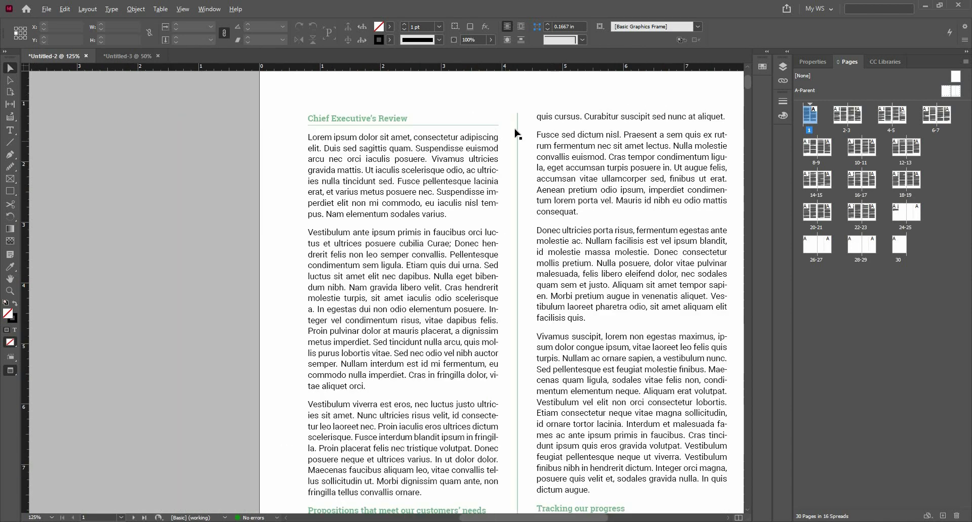
{"action": "scroll", "coordinate": [516, 133], "scroll_direction": "up", "scroll_amount": 4}
{"action": "scroll", "coordinate": [517, 134], "scroll_direction": "down", "scroll_amount": 6}
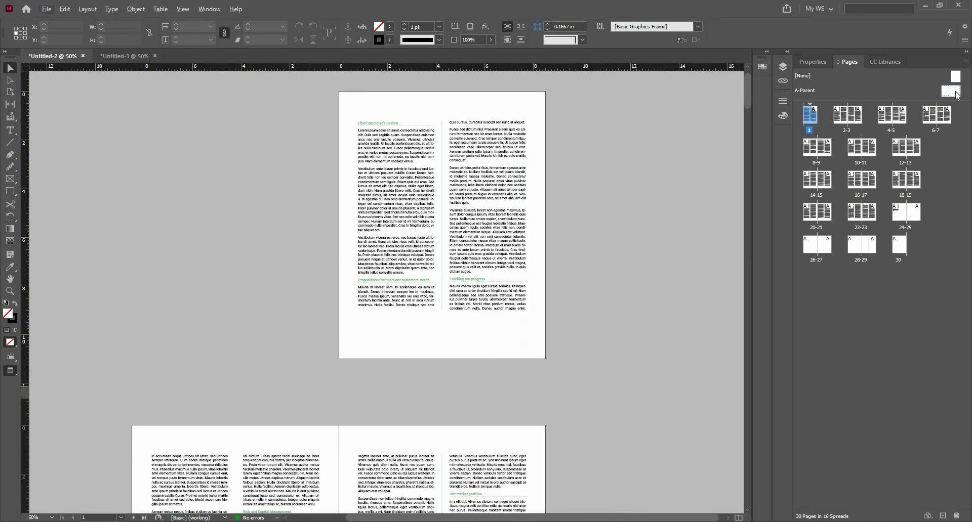
Duplicate the gutter line of the right-hand parent page into the middle of the left-hand parent page's column gutter.
{"action": "left_click", "coordinate": [957, 95]}
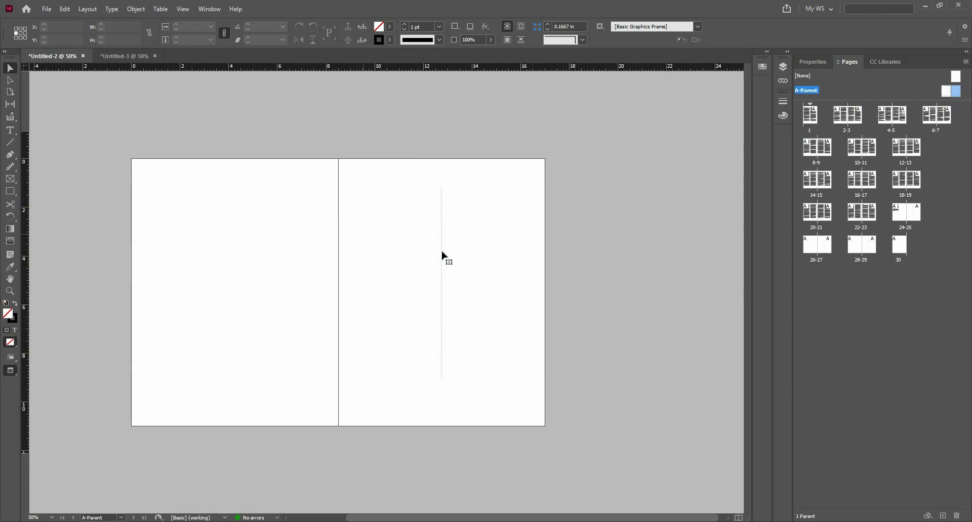
{"action": "left_click", "coordinate": [442, 255]}
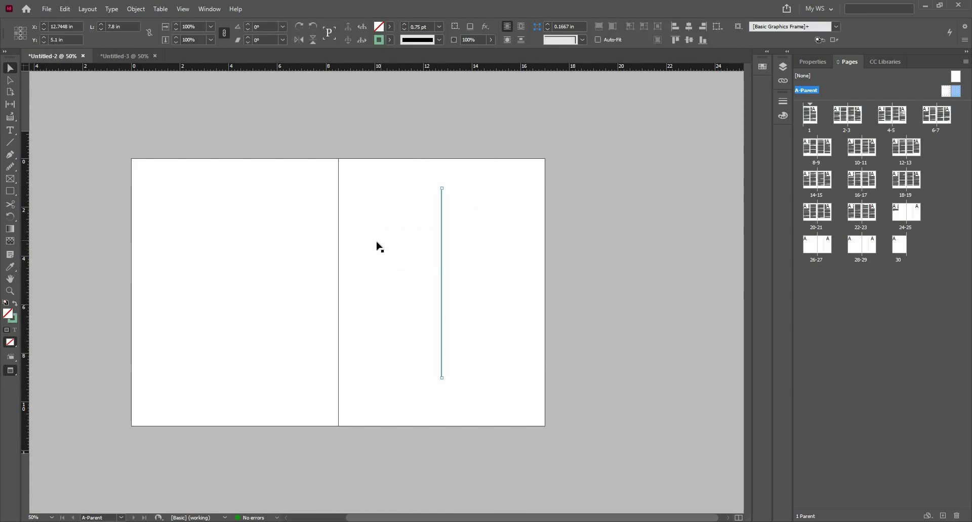
{"action": "key", "text": "w"}
{"action": "key", "text": "ctrl+="}
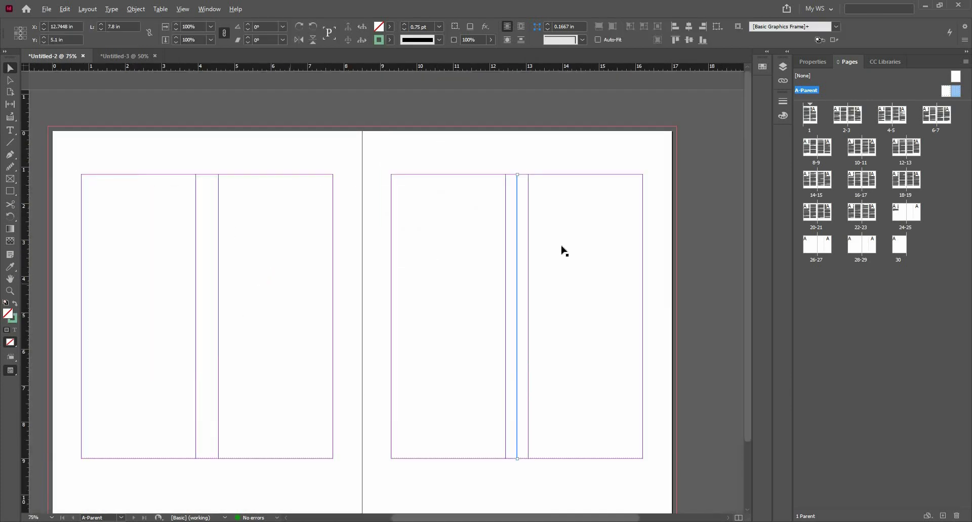
{"action": "left_click_drag", "start_coordinate": [516, 284], "coordinate": [313, 249]}
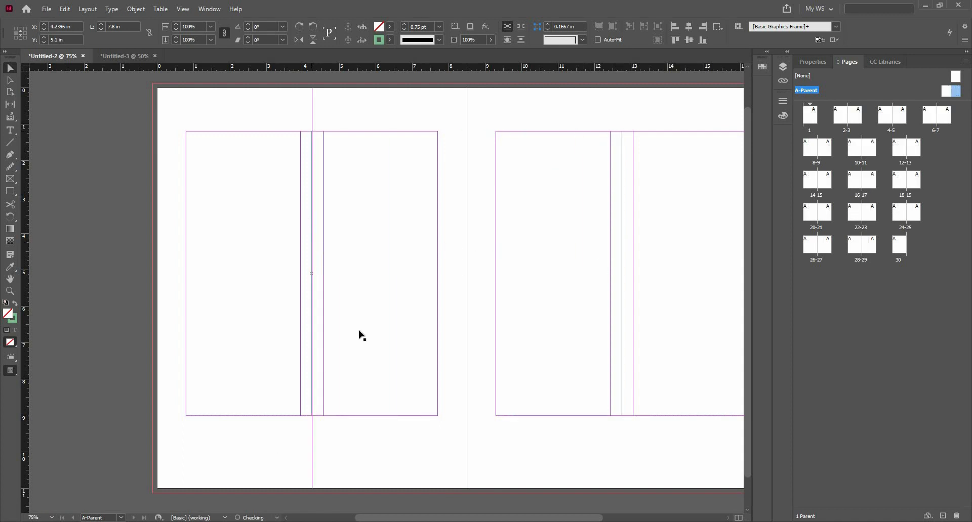
{"action": "key", "text": "ctrl+shift+a"}
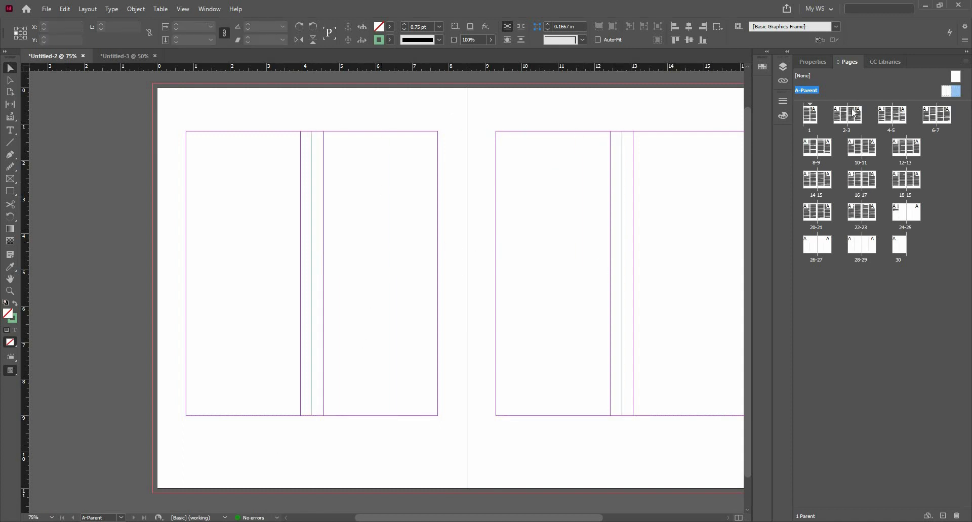
Examine the column dividers on both sides of the spreads from page 2 to page 7, without the layout guides.
{"action": "double_click", "coordinate": [854, 116]}
{"action": "scroll", "coordinate": [468, 233], "scroll_direction": "down", "scroll_amount": 1}
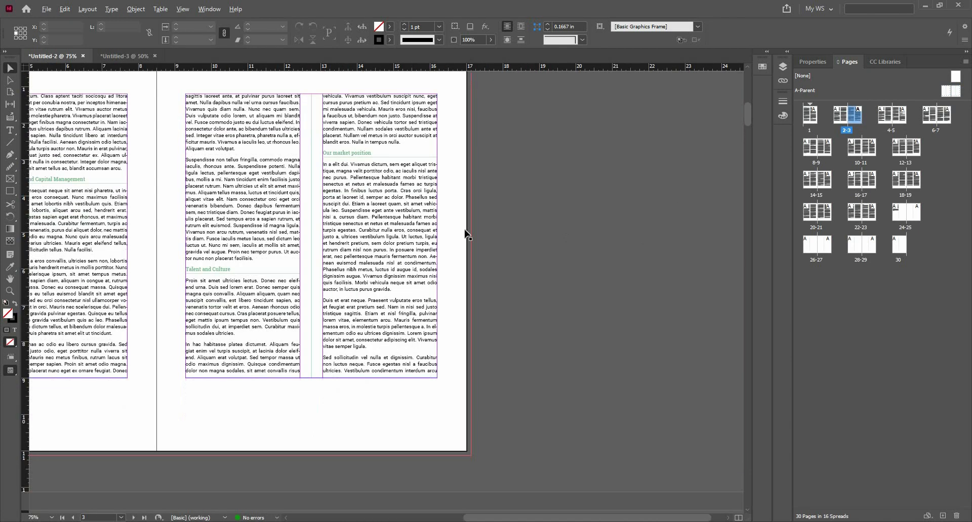
{"action": "scroll", "coordinate": [398, 221], "scroll_direction": "down", "scroll_amount": 1}
{"action": "left_click_drag", "start_coordinate": [398, 221], "coordinate": [491, 199]}
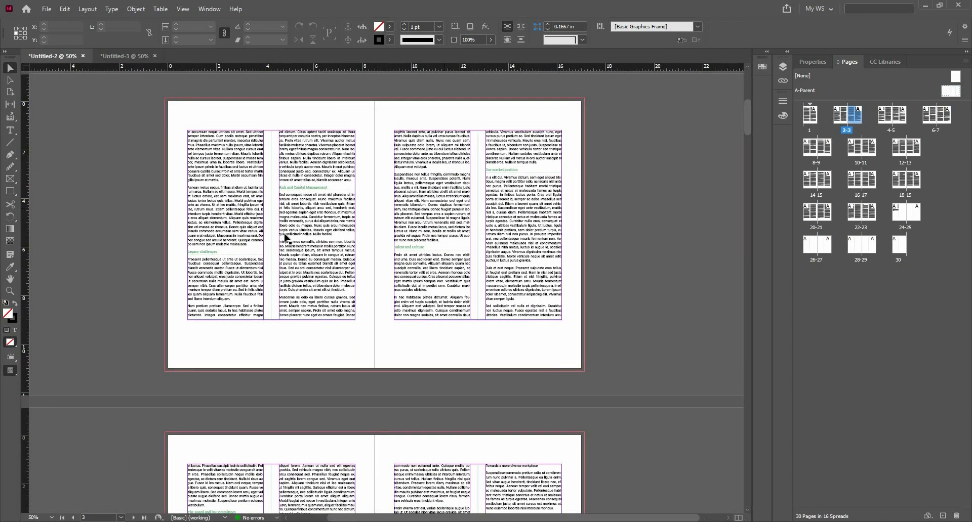
{"action": "scroll", "coordinate": [293, 240], "scroll_direction": "up", "scroll_amount": 1}
{"action": "scroll", "coordinate": [295, 240], "scroll_direction": "up", "scroll_amount": 1}
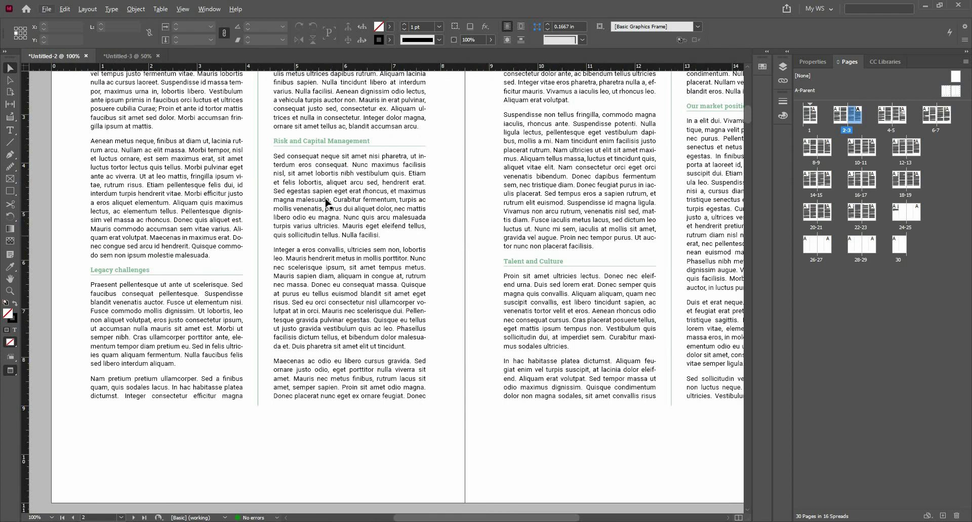
{"action": "scroll", "coordinate": [327, 203], "scroll_direction": "down", "scroll_amount": 1}
{"action": "scroll", "coordinate": [404, 173], "scroll_direction": "down", "scroll_amount": 3}
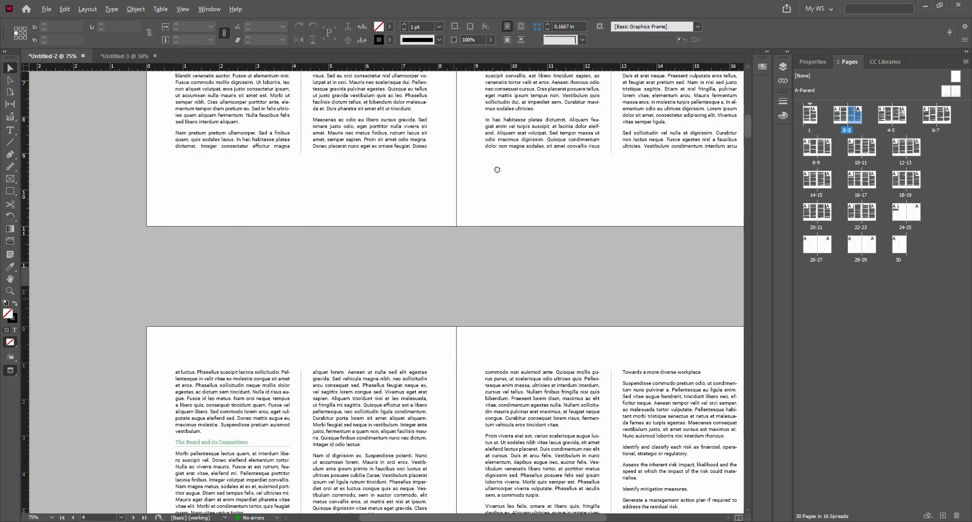
{"action": "scroll", "coordinate": [423, 291], "scroll_direction": "down", "scroll_amount": 2}
{"action": "scroll", "coordinate": [423, 290], "scroll_direction": "down", "scroll_amount": 1}
{"action": "scroll", "coordinate": [424, 332], "scroll_direction": "up", "scroll_amount": 2}
{"action": "left_click_drag", "start_coordinate": [423, 332], "coordinate": [449, 132]}
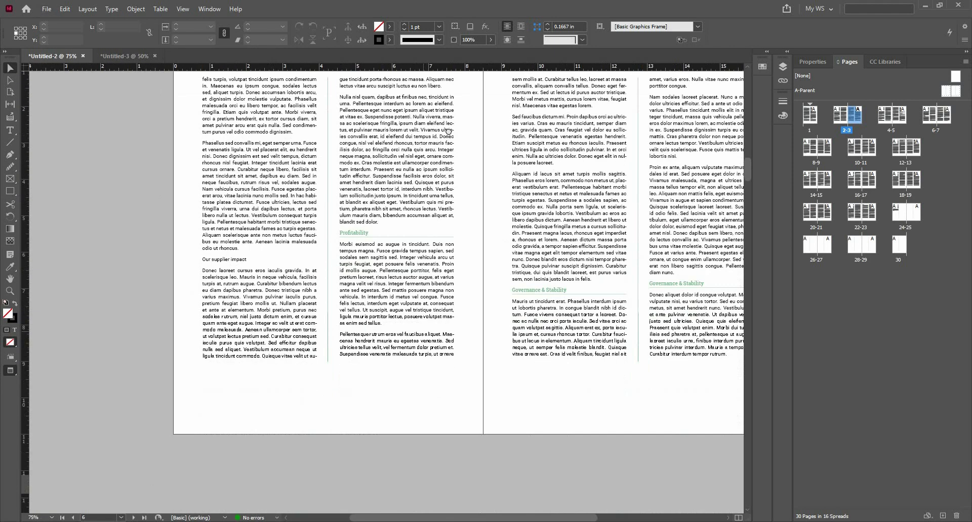
{"action": "left_click_drag", "start_coordinate": [435, 250], "coordinate": [402, 442]}
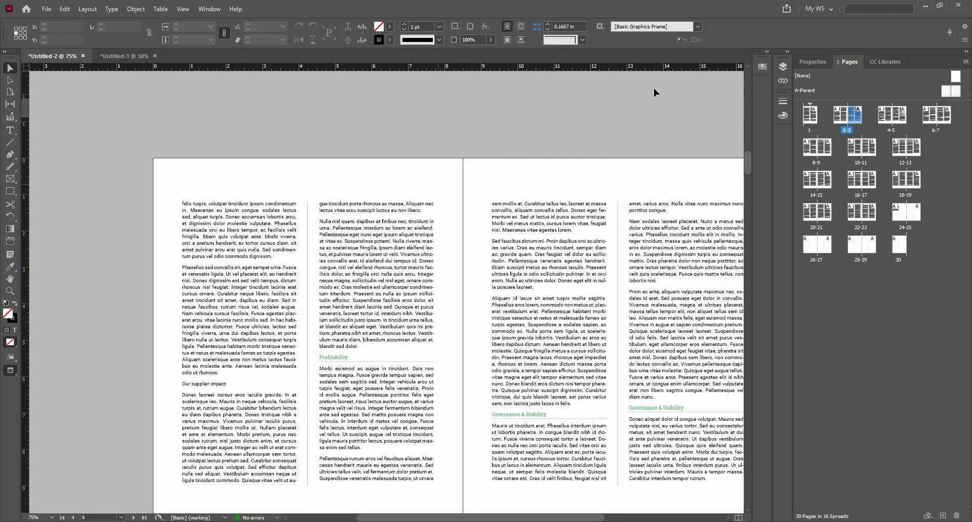
On the left-hand page of A-Parent, draw a text frame just below the bottom margin and enter "PAGE".
{"action": "double_click", "coordinate": [951, 95]}
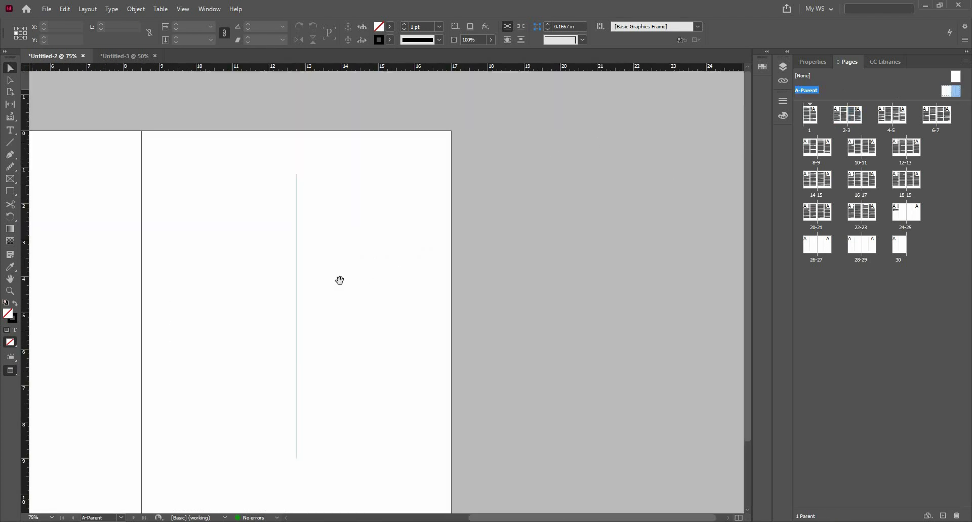
{"action": "left_click_drag", "start_coordinate": [340, 280], "coordinate": [429, 186]}
{"action": "scroll", "coordinate": [428, 186], "scroll_direction": "down", "scroll_amount": 1}
{"action": "left_click_drag", "start_coordinate": [445, 228], "coordinate": [535, 178]}
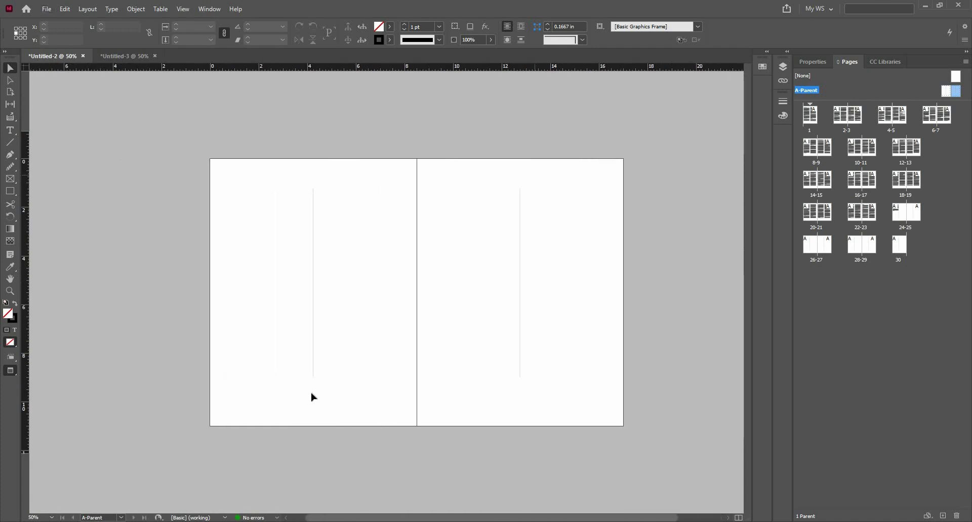
{"action": "key", "text": "w"}
{"action": "scroll", "coordinate": [355, 305], "scroll_direction": "up", "scroll_amount": 1}
{"action": "scroll", "coordinate": [374, 314], "scroll_direction": "down", "scroll_amount": 2}
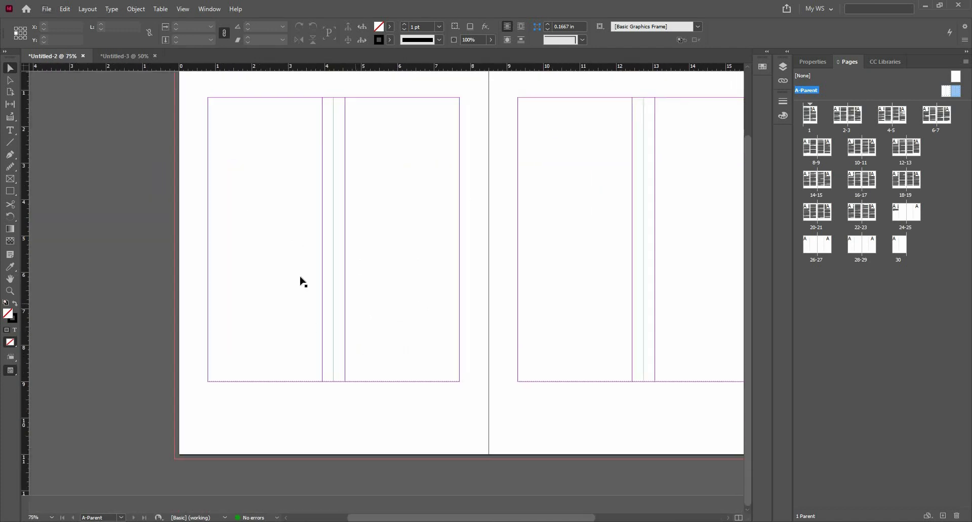
{"action": "left_click", "coordinate": [17, 133]}
{"action": "left_click_drag", "start_coordinate": [247, 392], "coordinate": [353, 401]}
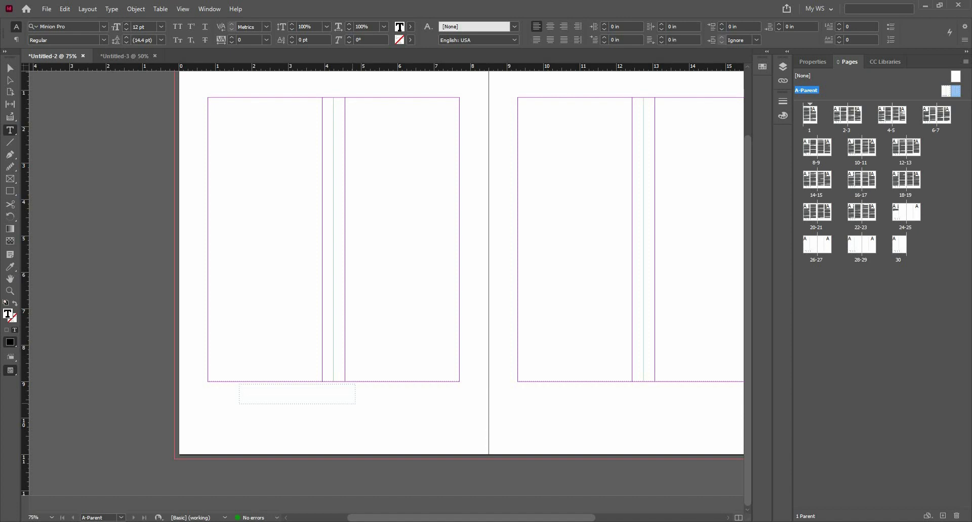
{"action": "type", "text": "PA"}
{"action": "key", "text": "Caps_Lock"}
{"action": "type", "text": "GE"}
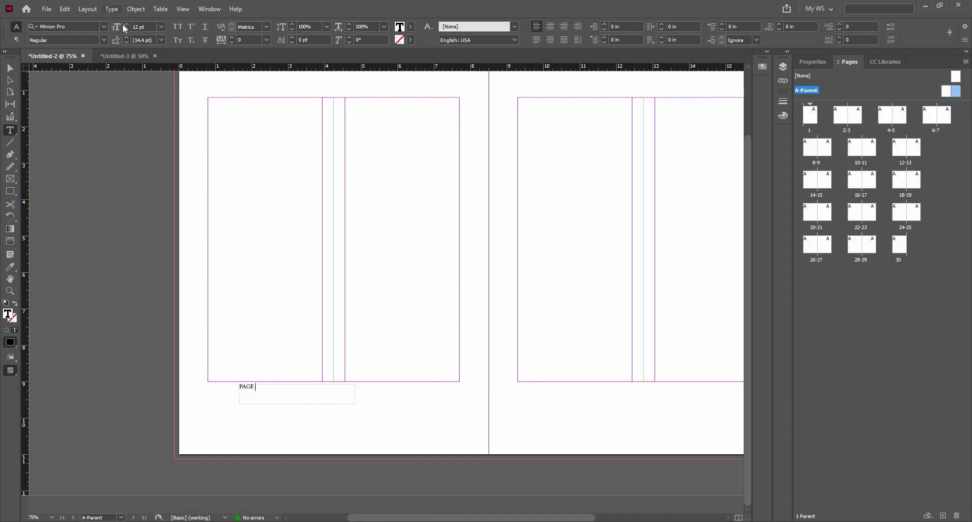
Insert a Current Page Number marker after "PAGE" in the text frame on the left-hand parent page.
{"action": "left_click", "coordinate": [112, 9]}
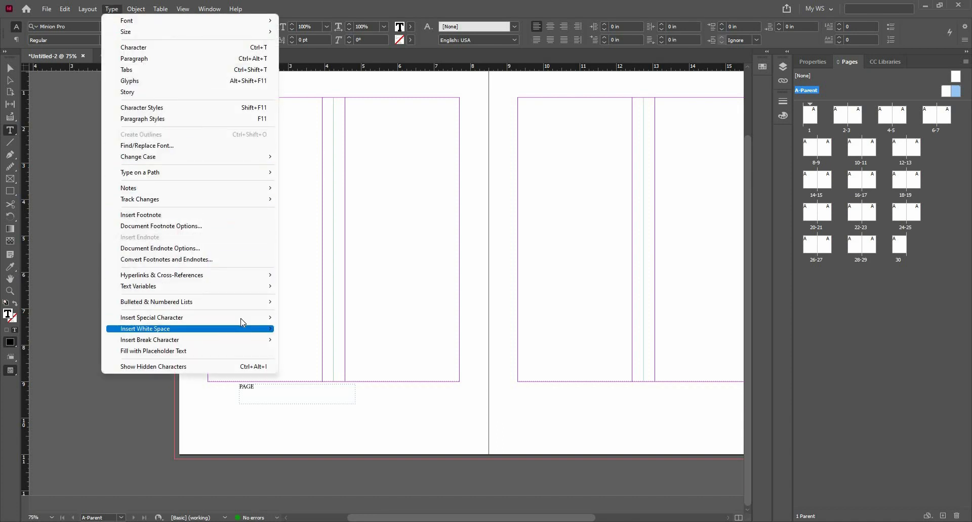
{"action": "mouse_move", "coordinate": [243, 322]}
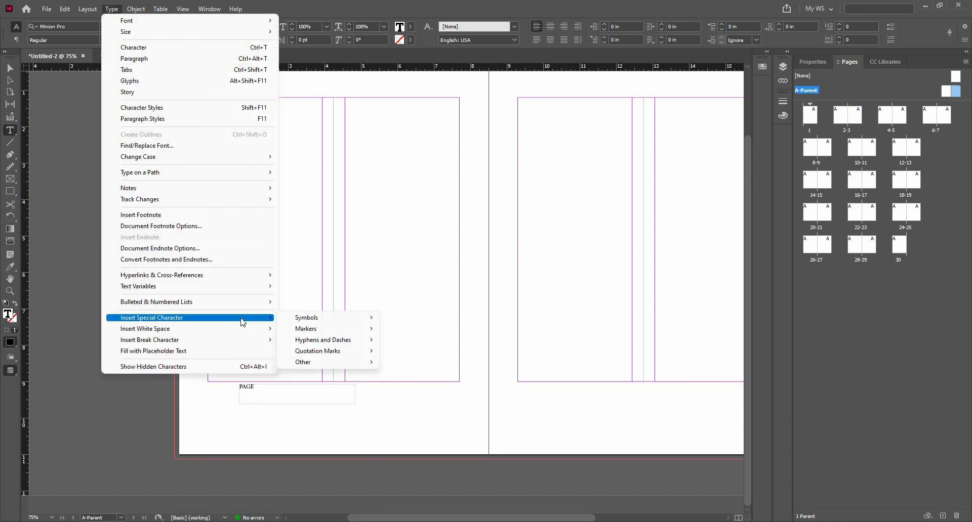
{"action": "mouse_move", "coordinate": [334, 330]}
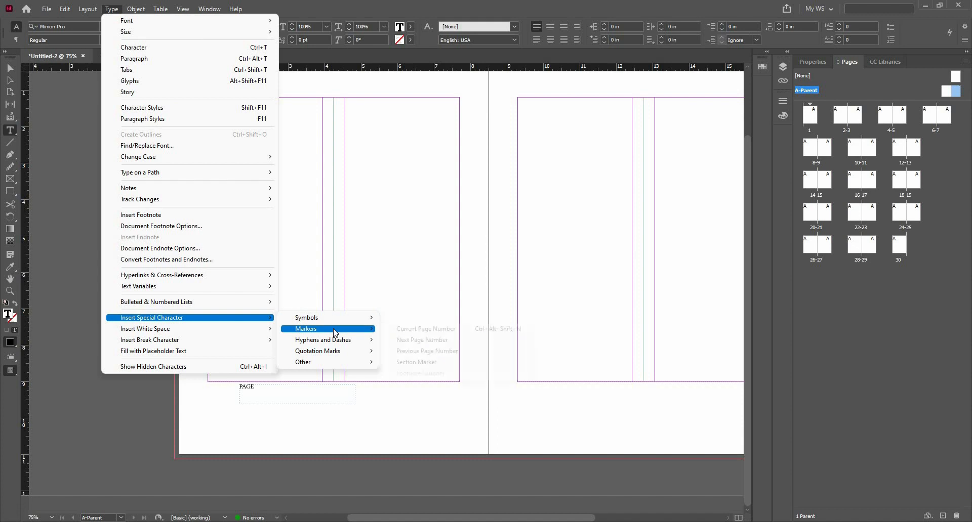
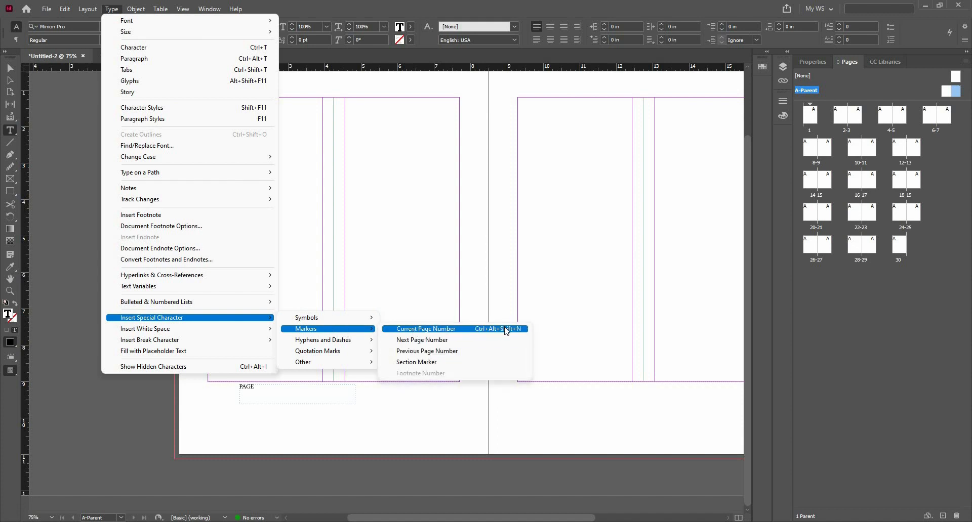
{"action": "left_click", "coordinate": [514, 330]}
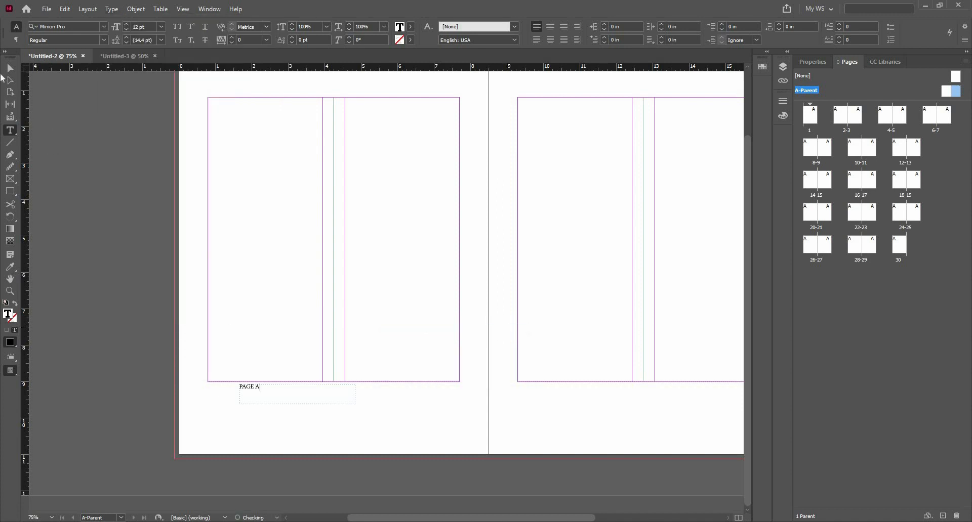
{"action": "key", "text": "Escape"}
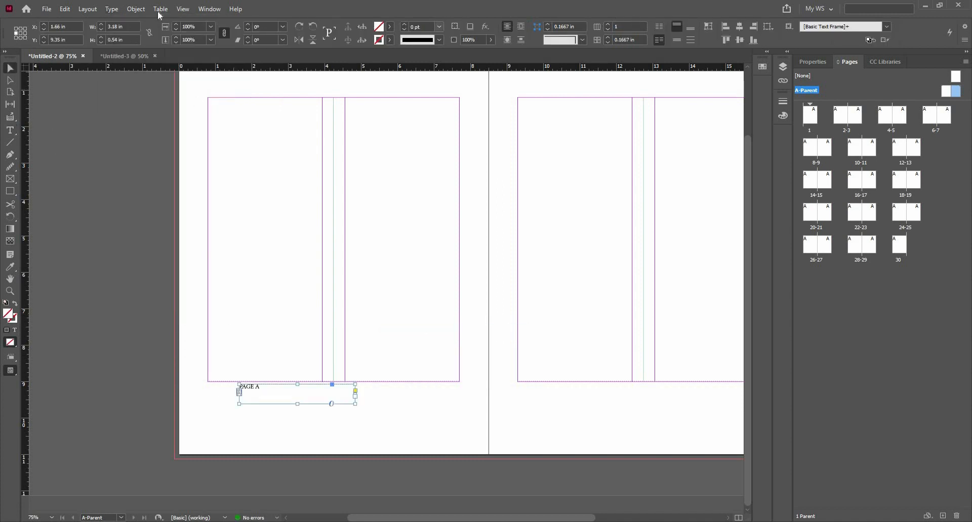
Centre-align the page number text and fit its frame to the text.
{"action": "left_click", "coordinate": [10, 130]}
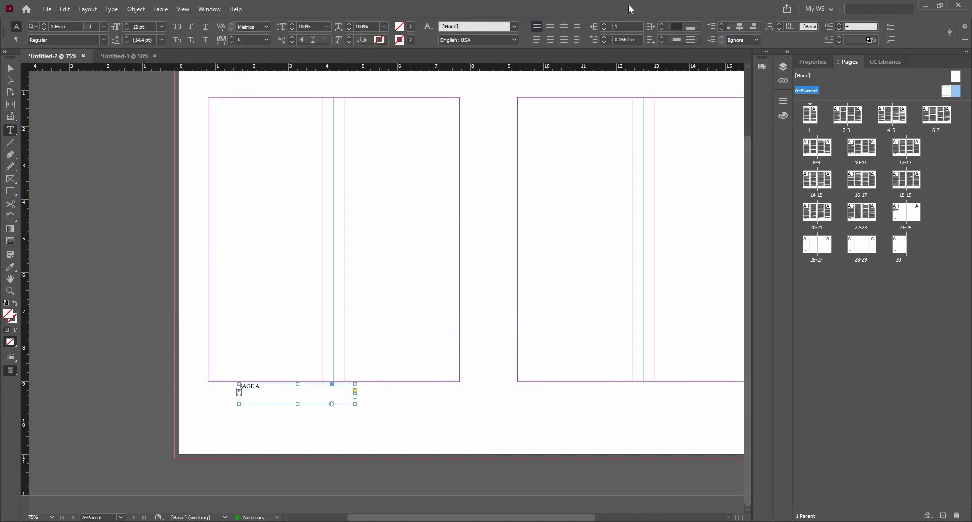
{"action": "left_click", "coordinate": [550, 27]}
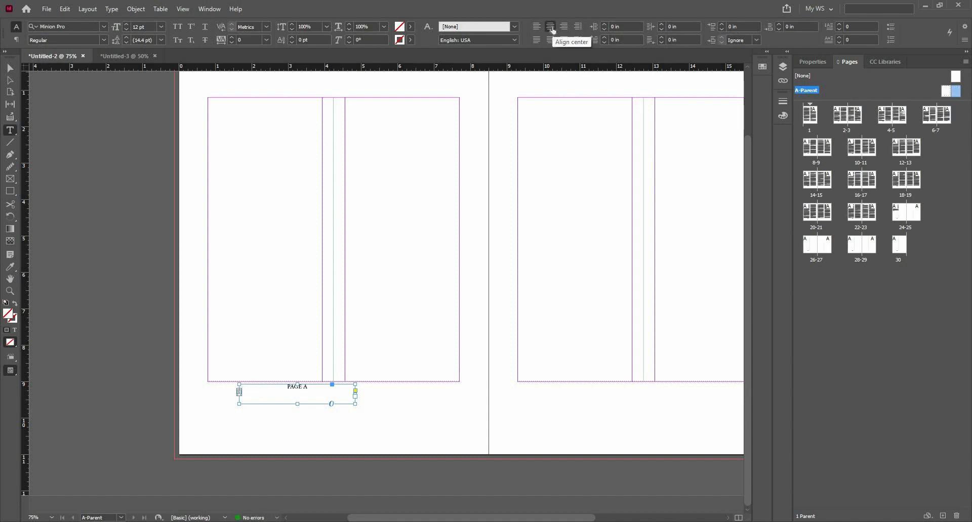
{"action": "left_click", "coordinate": [11, 68]}
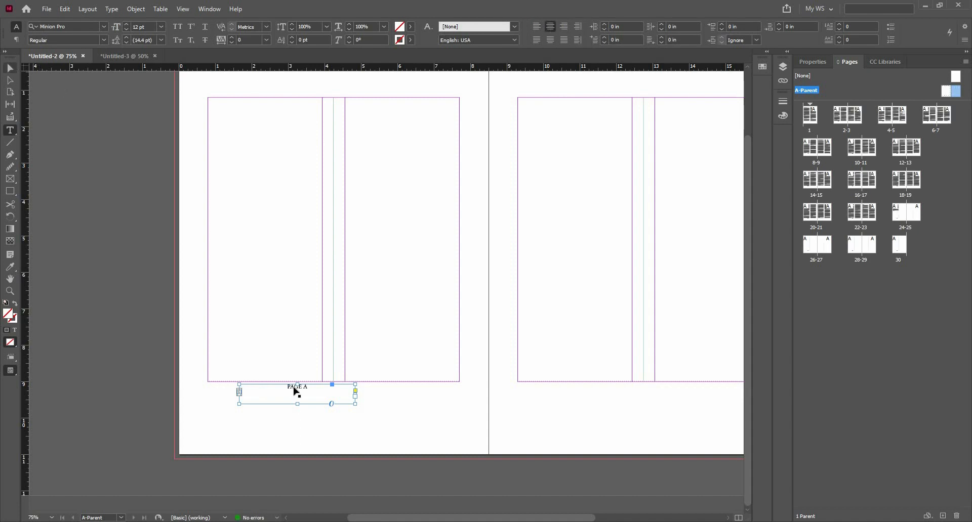
{"action": "double_click", "coordinate": [354, 403]}
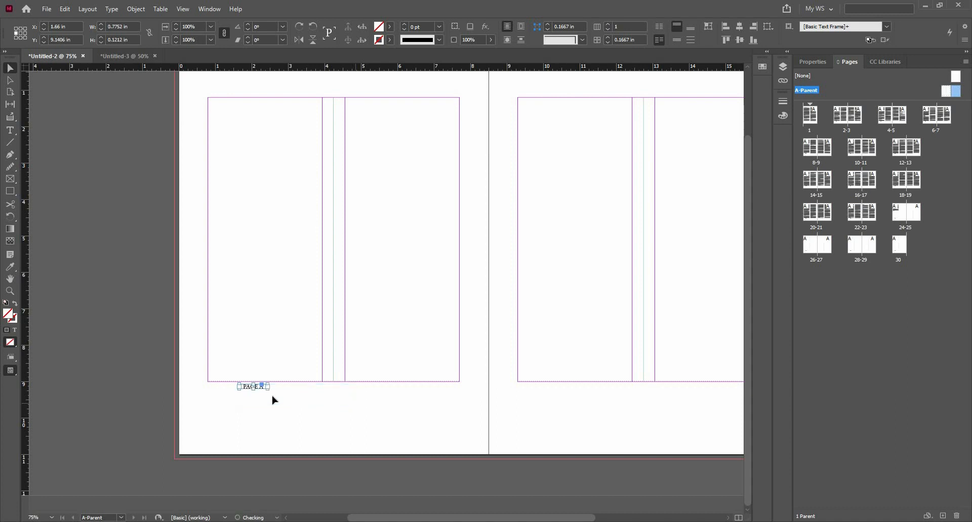
Move the page number frame below the bottom margin, centred under the green column divider of the left-hand parent page.
{"action": "scroll", "coordinate": [252, 387], "scroll_direction": "up", "scroll_amount": 1}
{"action": "left_click_drag", "start_coordinate": [253, 385], "coordinate": [362, 395]}
{"action": "left_click", "coordinate": [401, 421]}
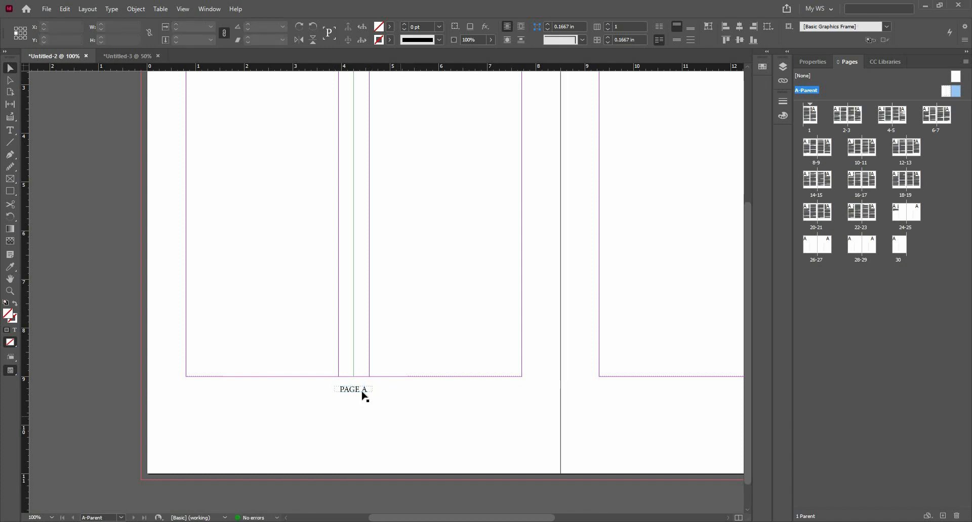
Colour the page number text with the GaH Red swatch, keeping the frame's fill at None.
{"action": "scroll", "coordinate": [362, 392], "scroll_direction": "up", "scroll_amount": 2}
{"action": "left_click", "coordinate": [346, 390]}
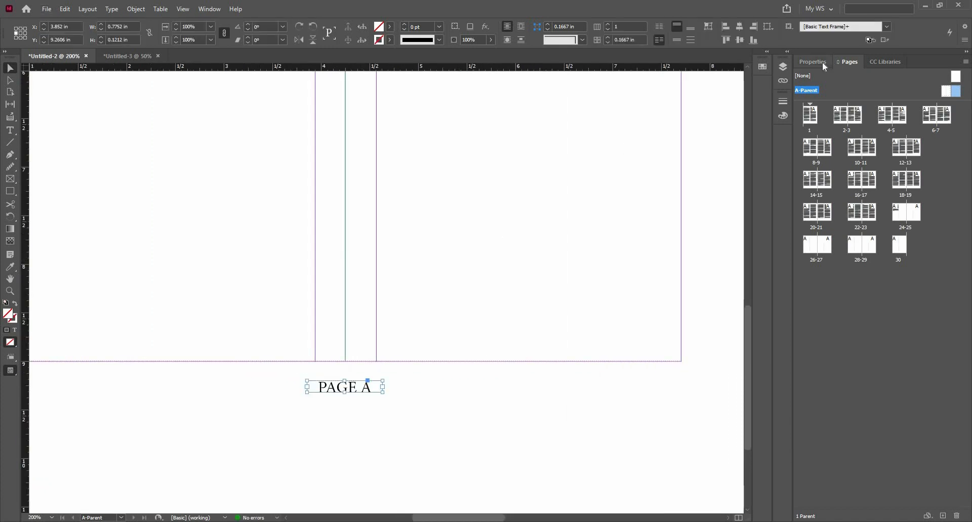
{"action": "left_click", "coordinate": [782, 118]}
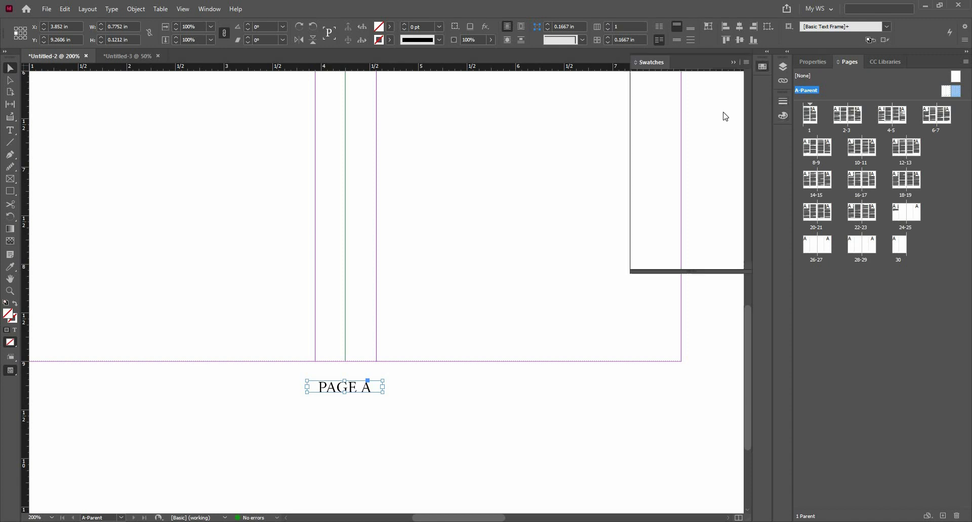
{"action": "left_click", "coordinate": [663, 196]}
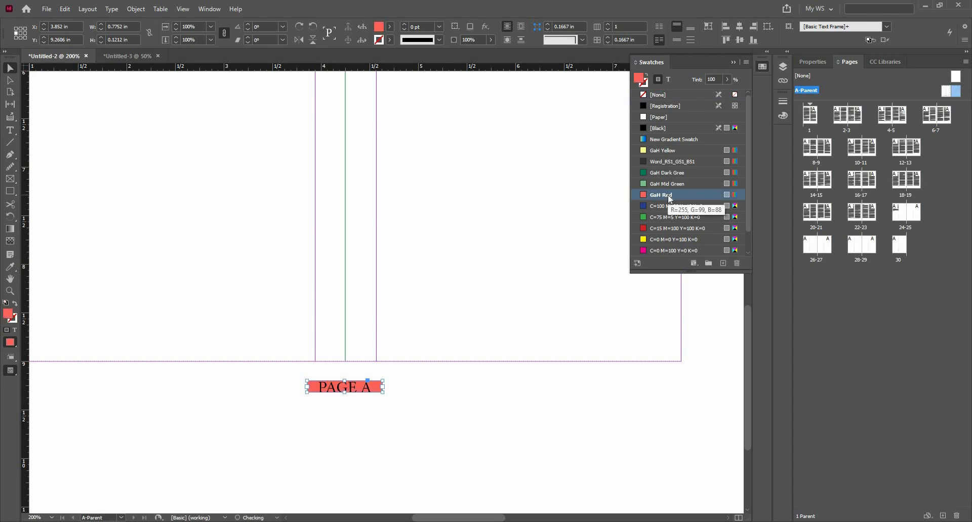
{"action": "key", "text": "slash"}
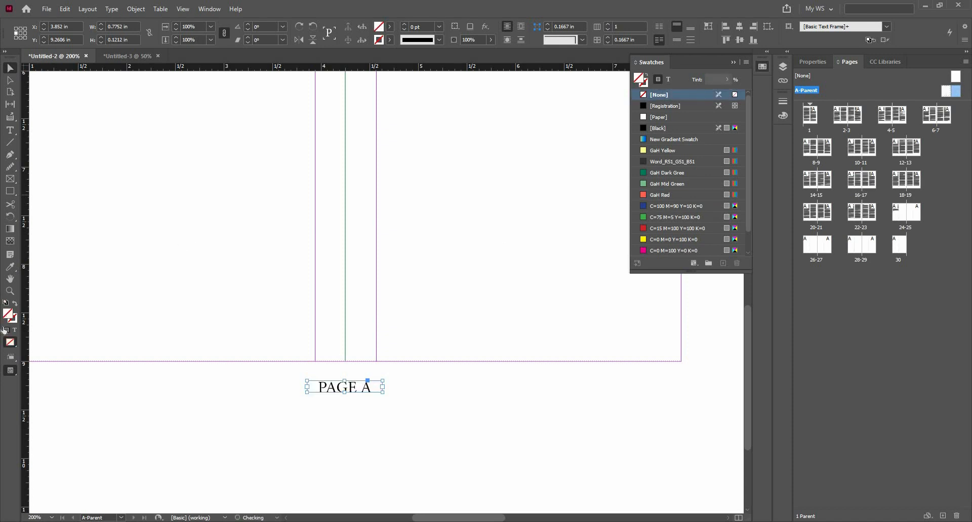
{"action": "left_click", "coordinate": [15, 331]}
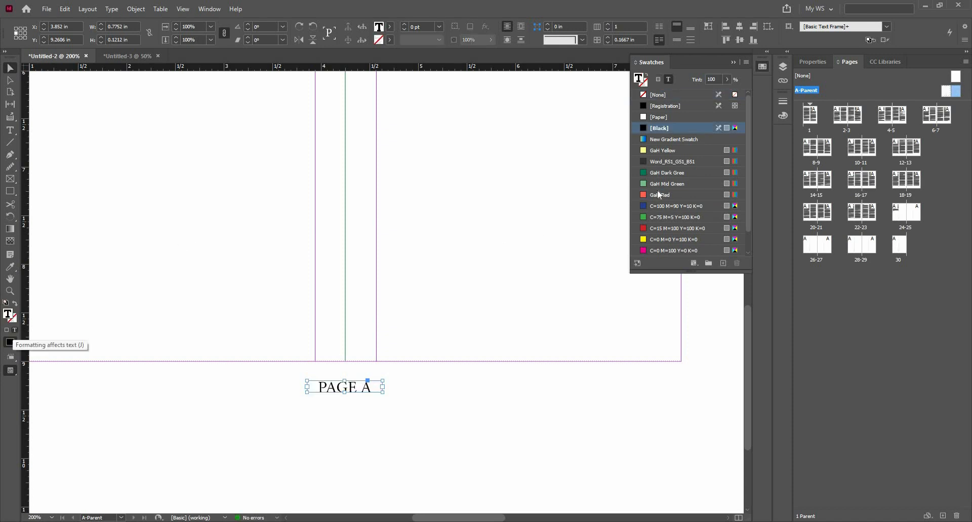
{"action": "left_click", "coordinate": [663, 196]}
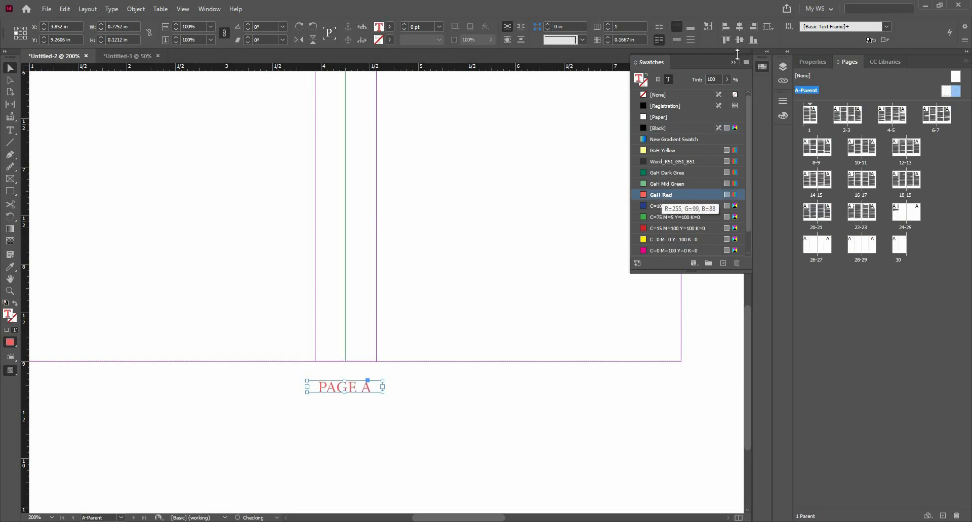
{"action": "left_click", "coordinate": [265, 60]}
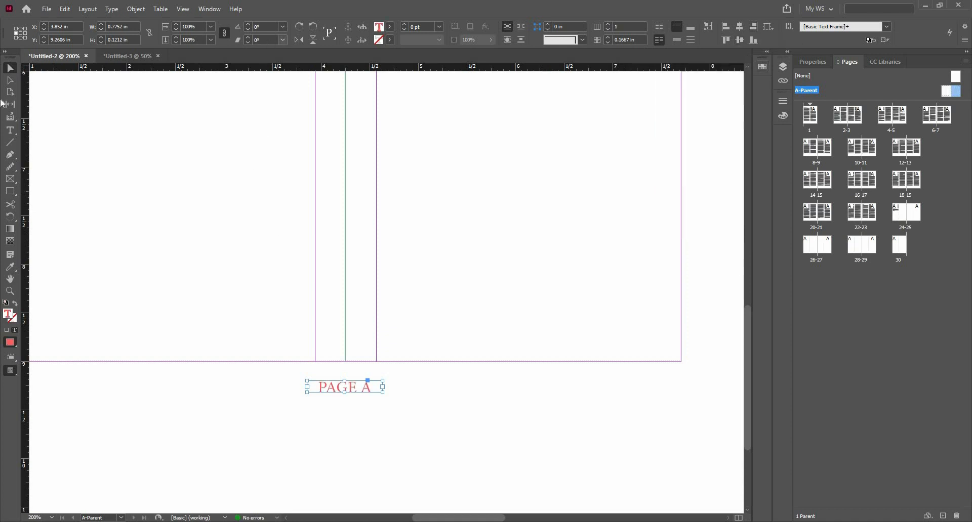
Set the page number text's font to Roboto Bold.
{"action": "left_click", "coordinate": [10, 130]}
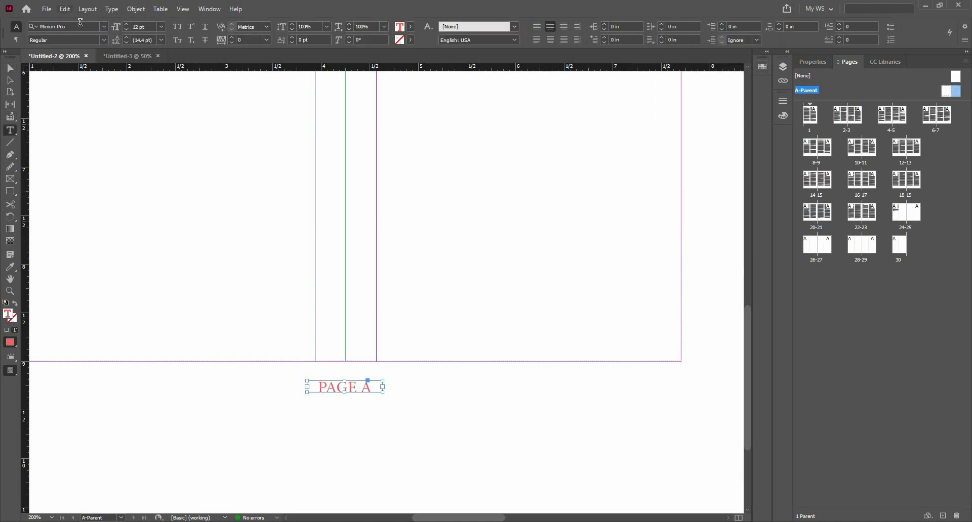
{"action": "left_click", "coordinate": [80, 22]}
{"action": "type", "text": "ROBO"}
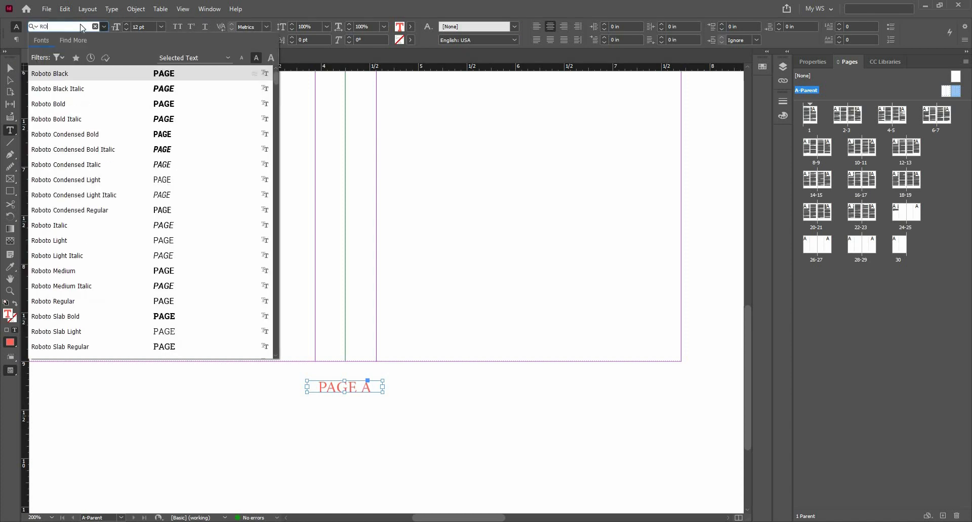
{"action": "left_click", "coordinate": [107, 103]}
{"action": "key", "text": "Escape"}
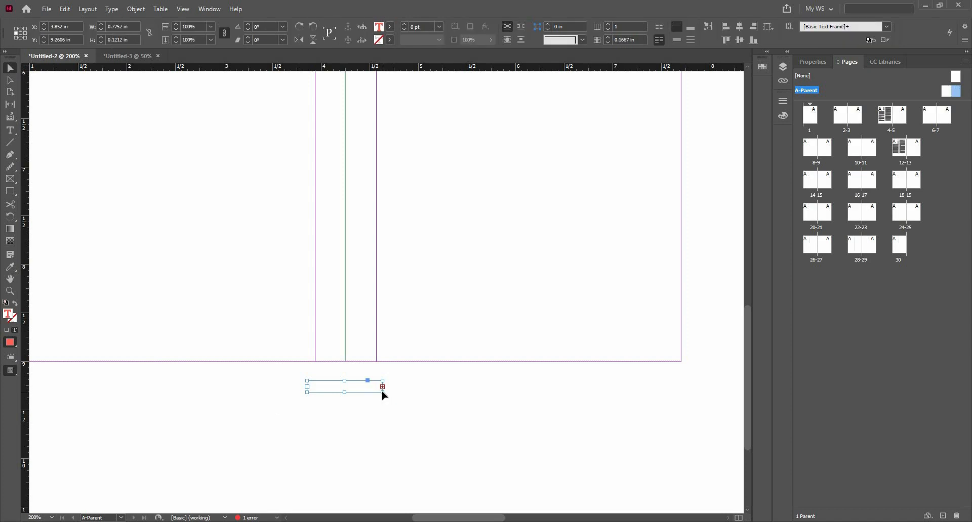
Resize the page number frame so that "PAGE A" fits on one line, and fit the frame to the text.
{"action": "left_click_drag", "start_coordinate": [381, 393], "coordinate": [350, 401]}
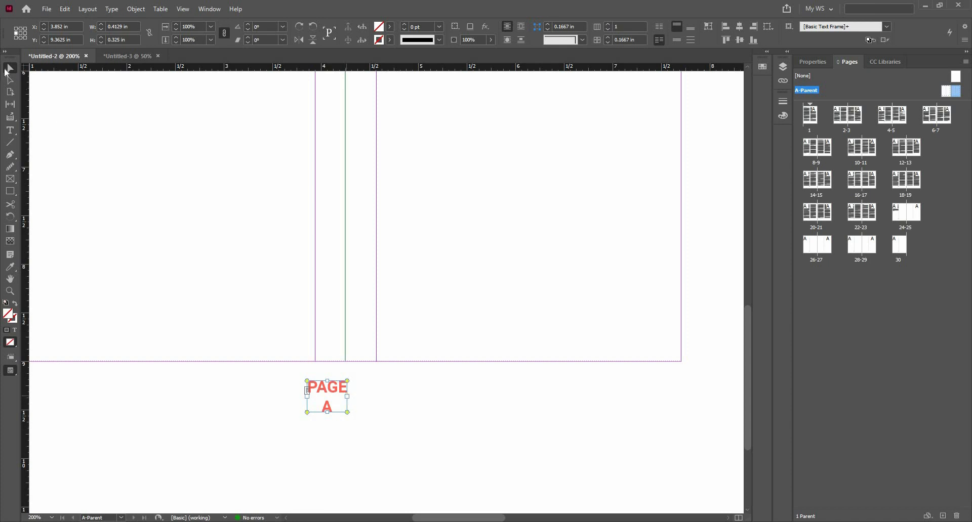
{"action": "left_click", "coordinate": [350, 400]}
{"action": "left_click", "coordinate": [346, 400]}
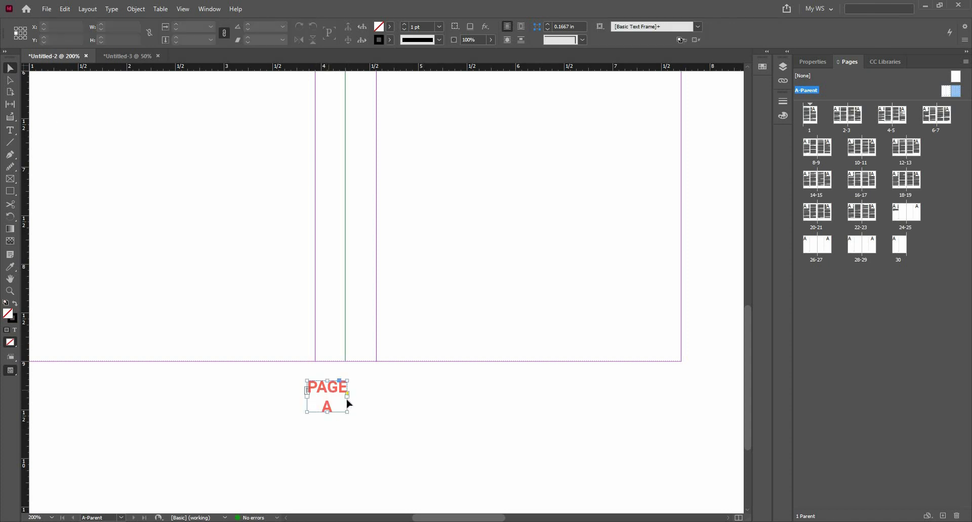
{"action": "left_click_drag", "start_coordinate": [348, 412], "coordinate": [392, 413]}
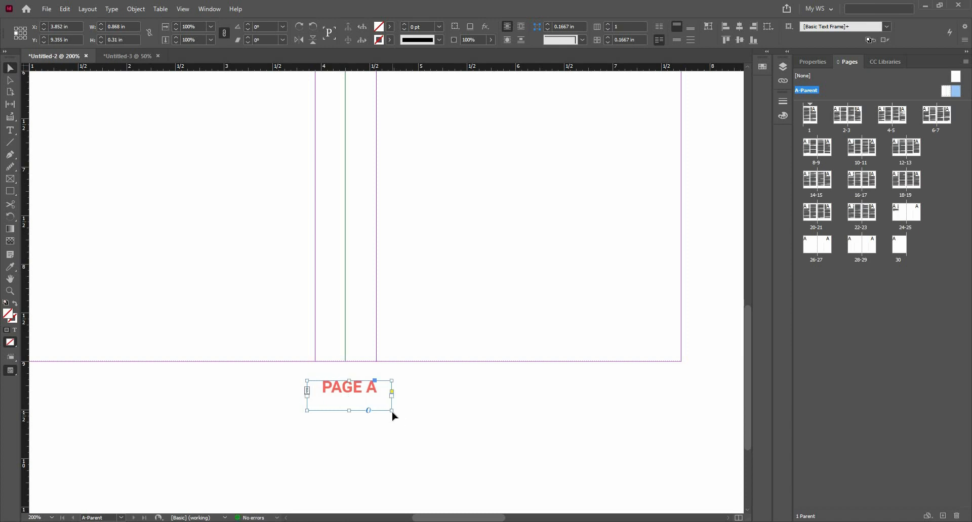
{"action": "key", "text": "ctrl+alt+c"}
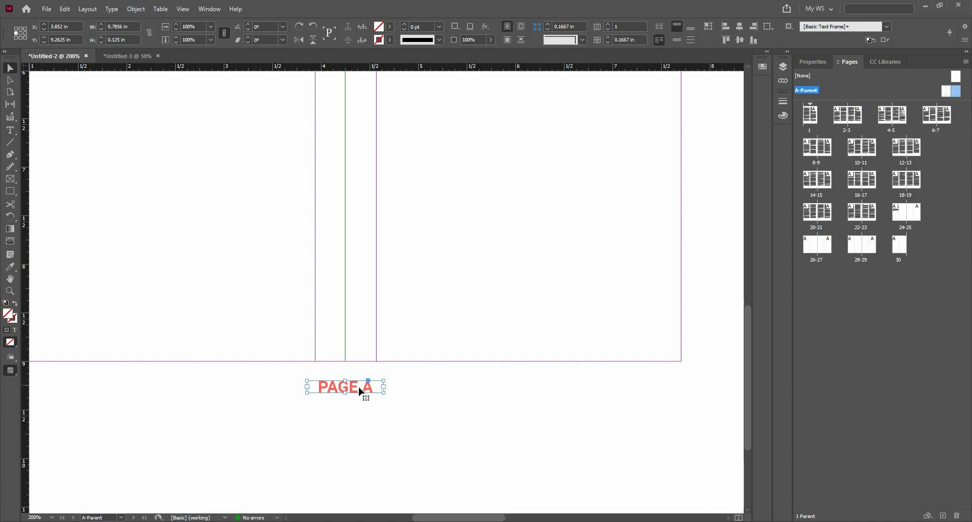
Try to shrink the page number frame to about 0.76 in wide from its lower corner, and undo the resize.
{"action": "scroll", "coordinate": [332, 393], "scroll_direction": "up", "scroll_amount": 4}
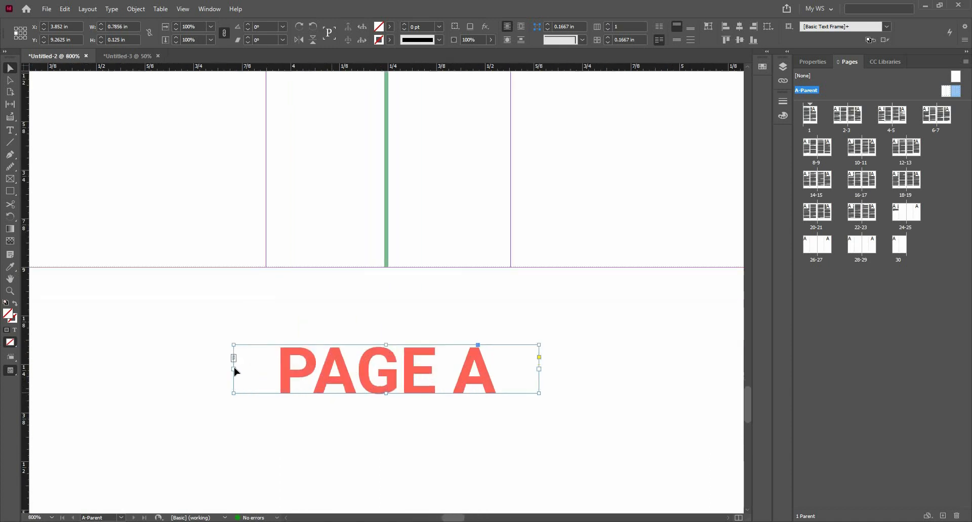
{"action": "left_click", "coordinate": [235, 369]}
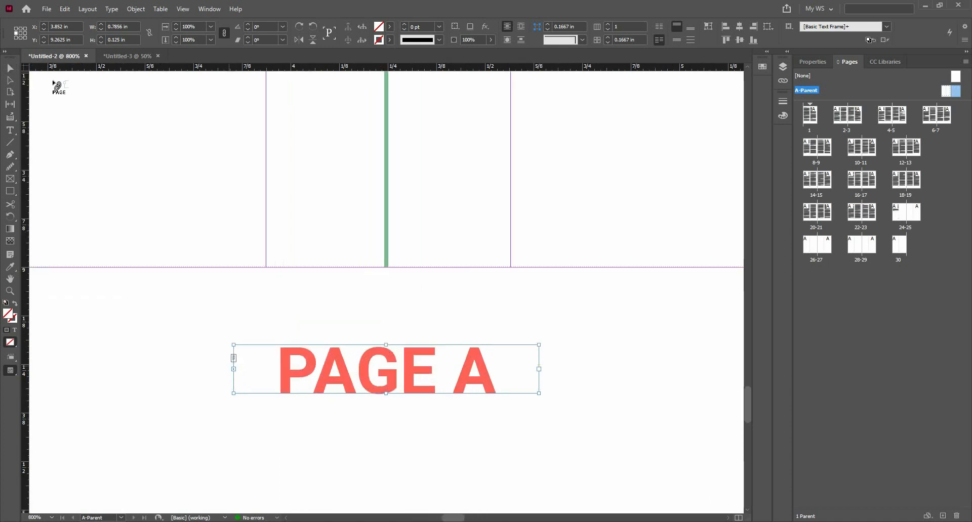
{"action": "left_click", "coordinate": [9, 68]}
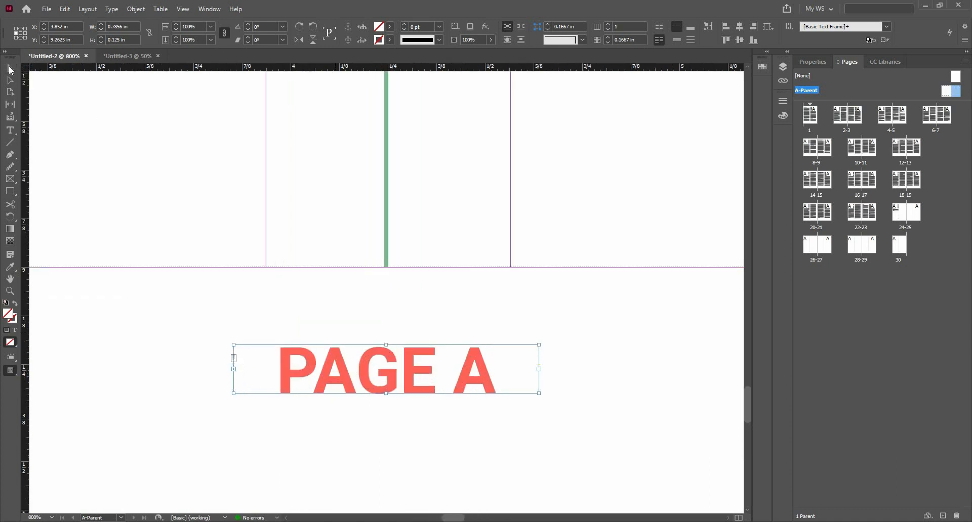
{"action": "left_click", "coordinate": [538, 371]}
{"action": "left_click_drag", "start_coordinate": [540, 393], "coordinate": [525, 392]}
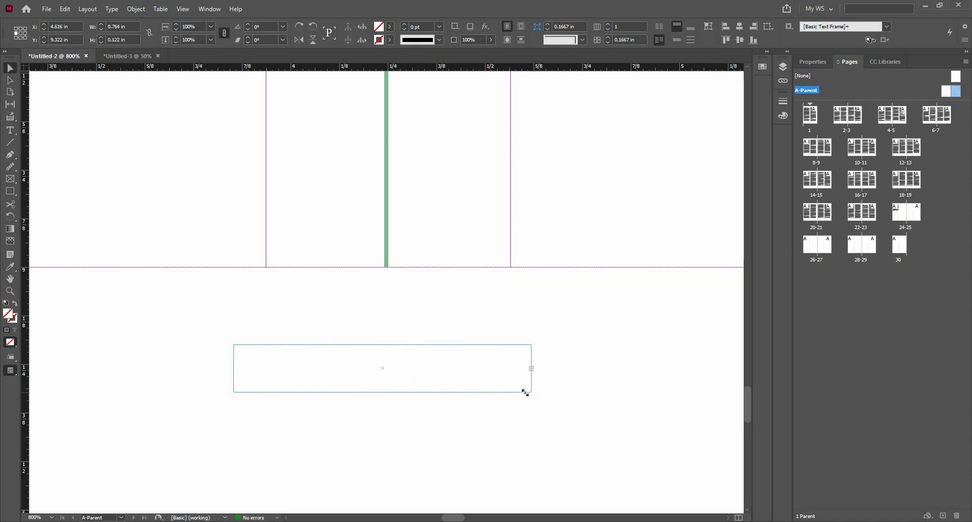
{"action": "key", "text": "ctrl+z"}
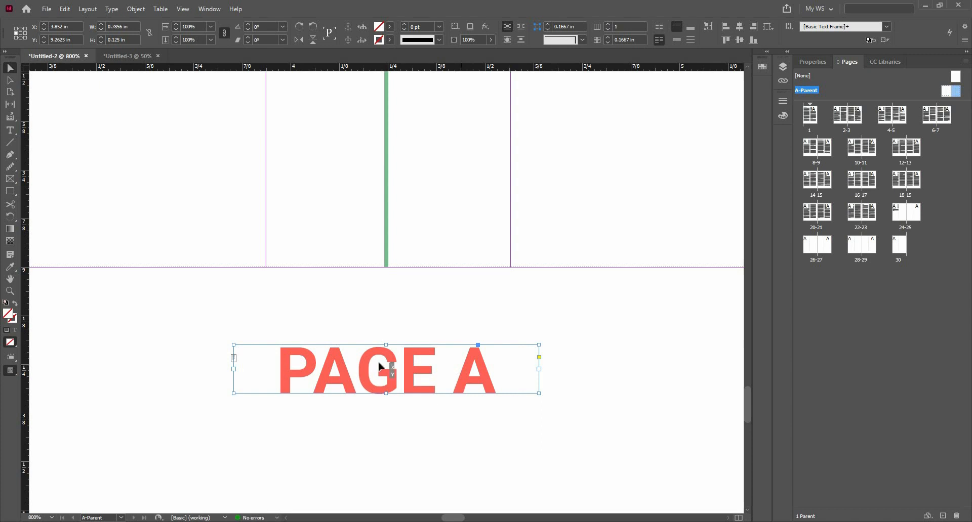
{"action": "left_click_drag", "start_coordinate": [383, 363], "coordinate": [386, 364]}
Check the character formatting of the word "PAGE" in the page number frame and reselect the frame.
{"action": "scroll", "coordinate": [282, 243], "scroll_direction": "down", "scroll_amount": 7}
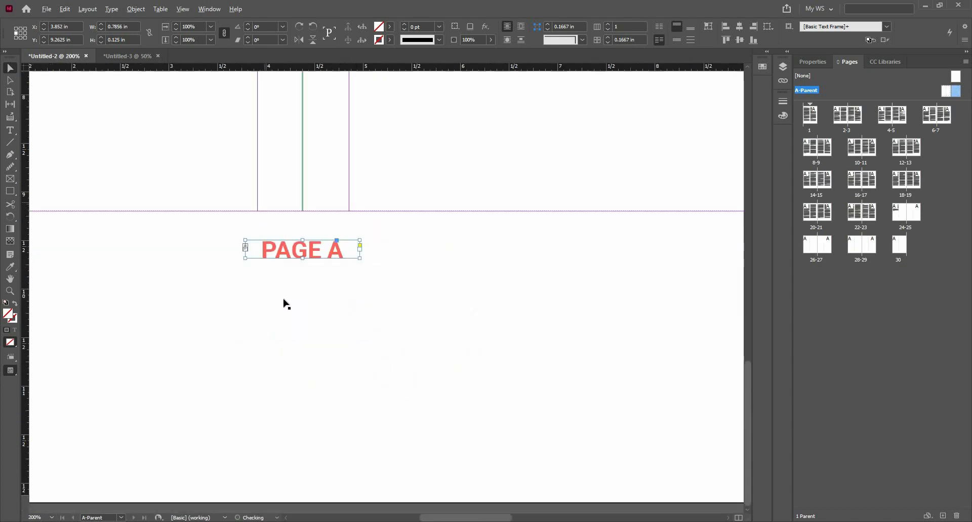
{"action": "scroll", "coordinate": [267, 257], "scroll_direction": "down", "scroll_amount": 1}
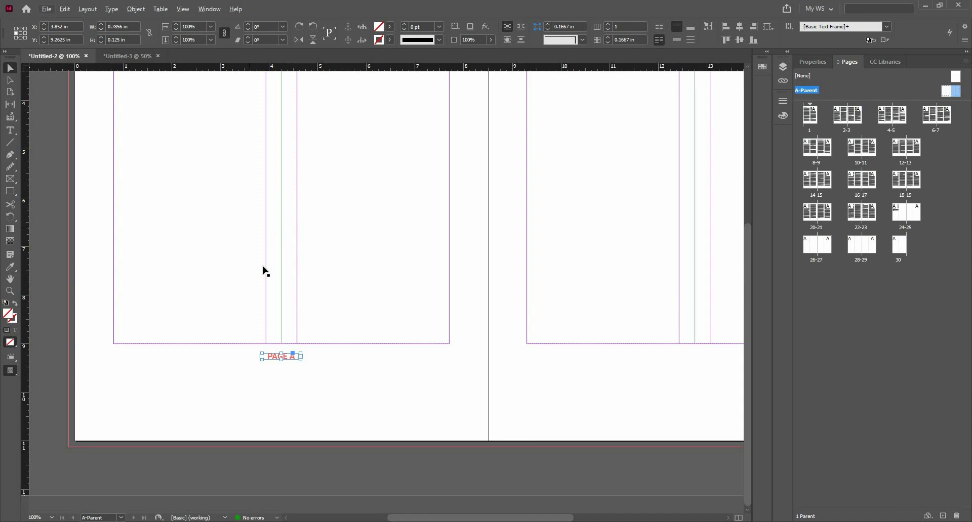
{"action": "left_click", "coordinate": [10, 130]}
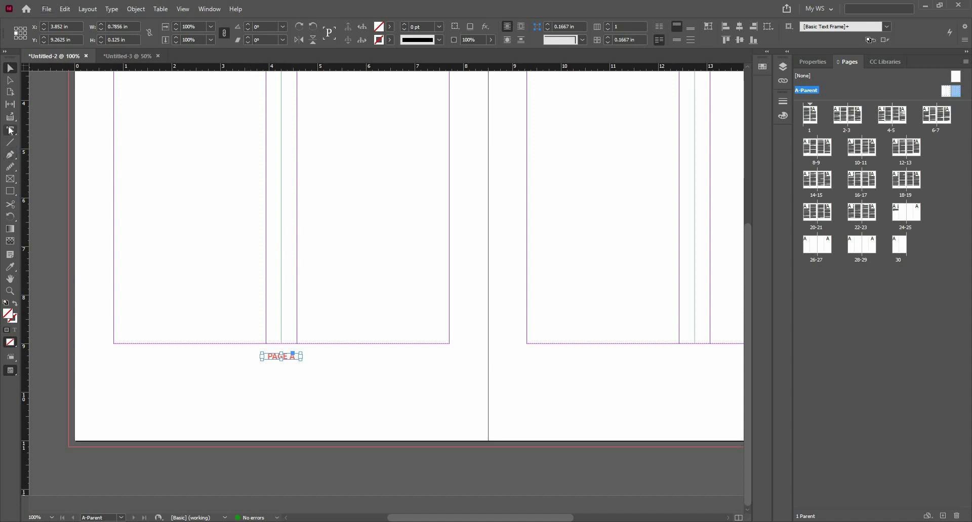
{"action": "double_click", "coordinate": [284, 356]}
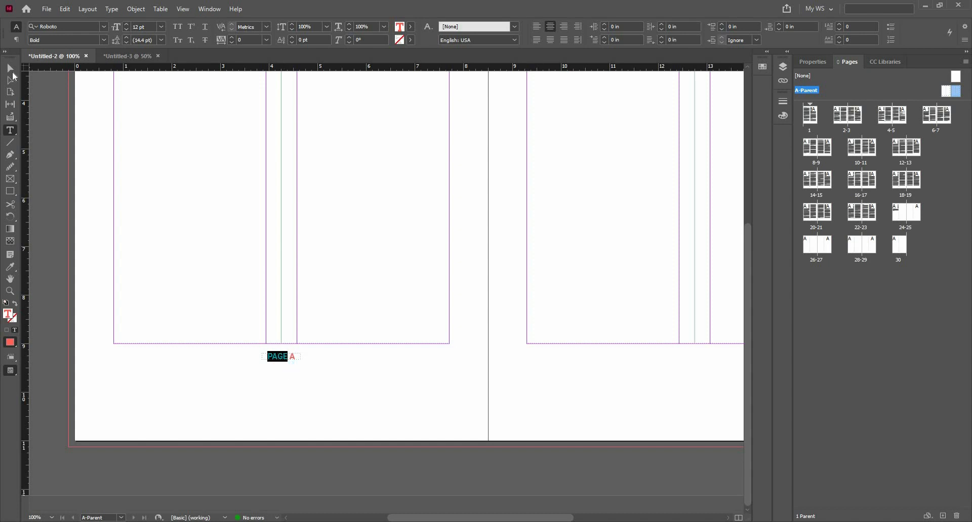
{"action": "left_click", "coordinate": [9, 68]}
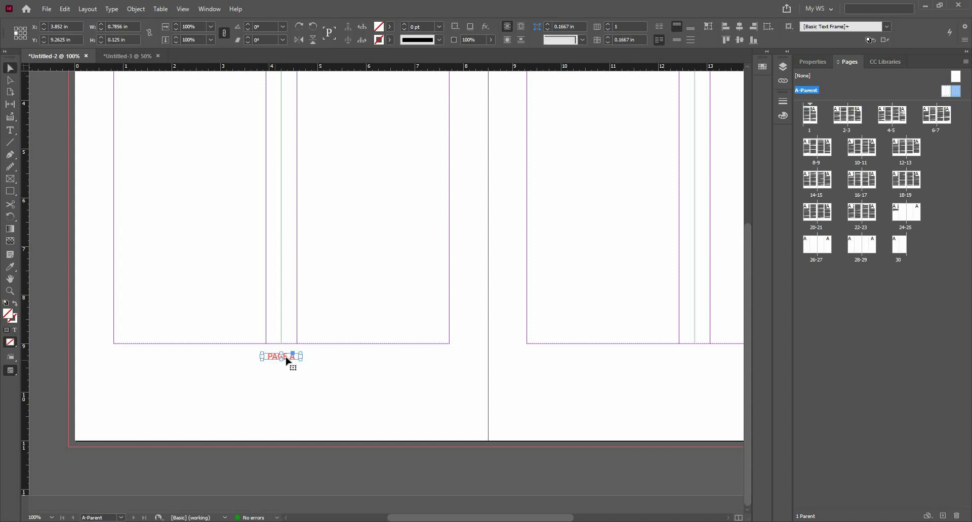
Lower the page number frame to Y 9.6425 in and copy it to the right-hand parent page, under its column divider.
{"action": "left_click_drag", "start_coordinate": [287, 362], "coordinate": [701, 387]}
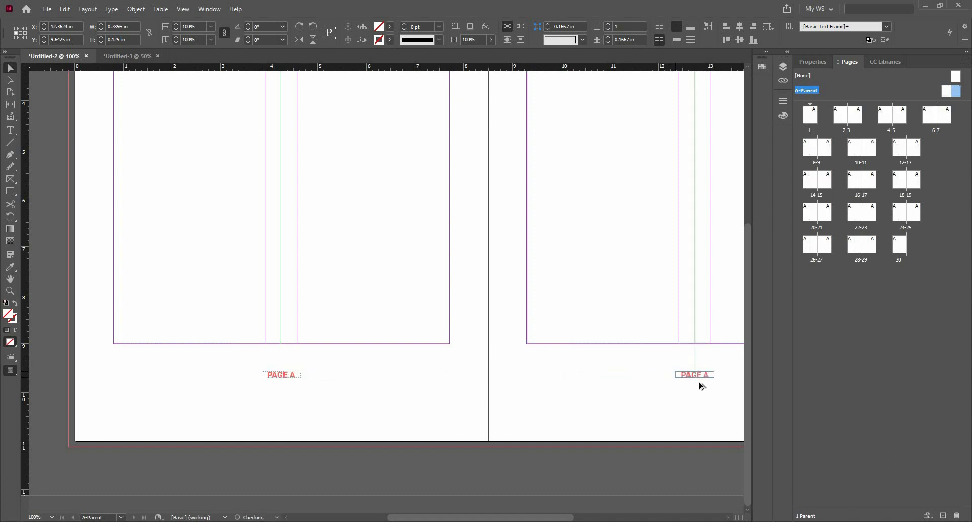
{"action": "scroll", "coordinate": [712, 373], "scroll_direction": "up", "scroll_amount": 2}
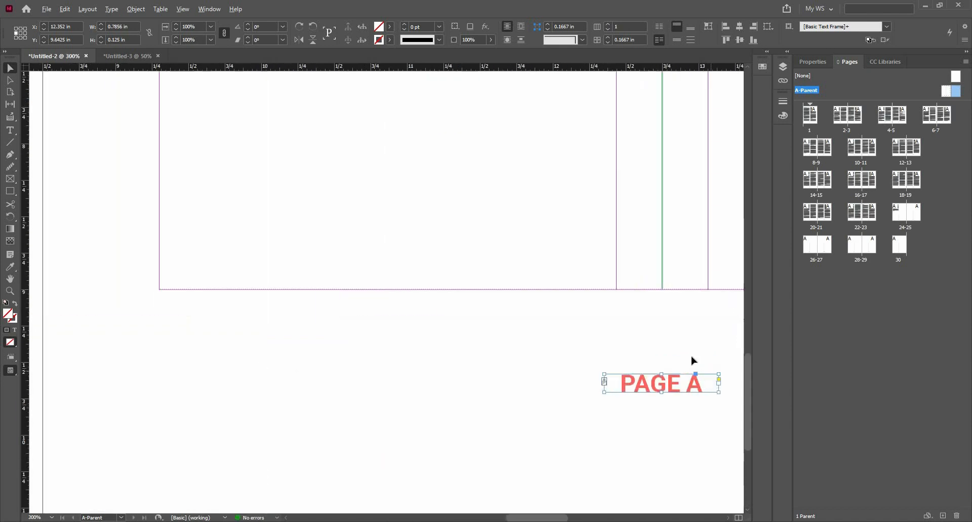
{"action": "scroll", "coordinate": [693, 360], "scroll_direction": "up", "scroll_amount": 3}
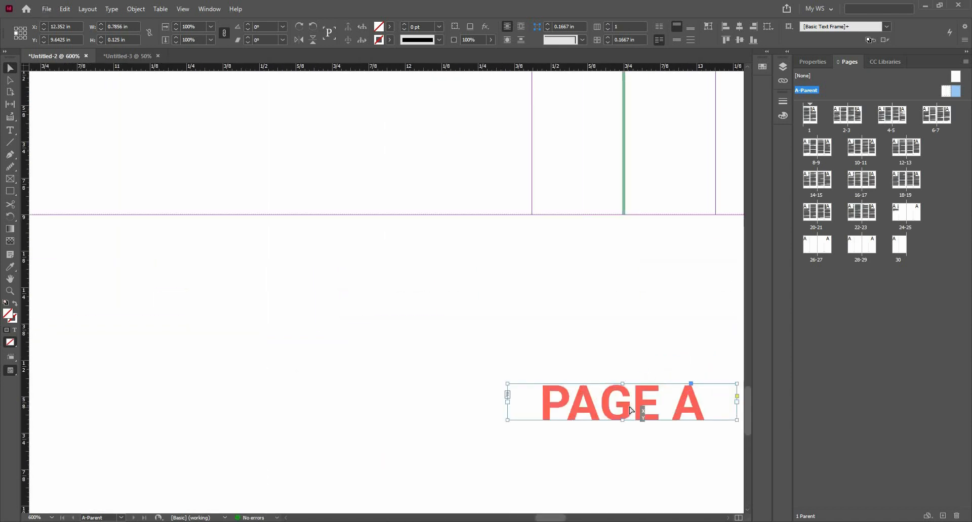
{"action": "left_click_drag", "start_coordinate": [628, 410], "coordinate": [627, 410]}
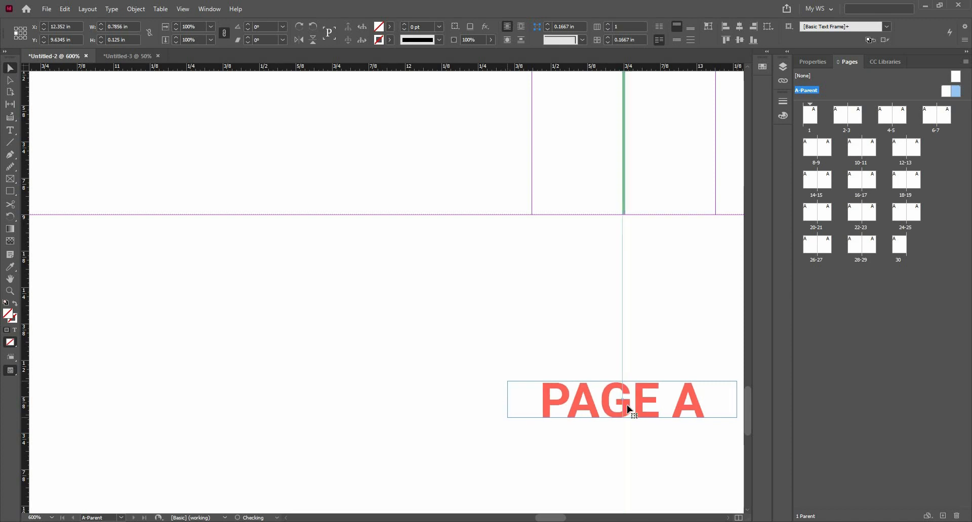
{"action": "key", "text": "ctrl+z"}
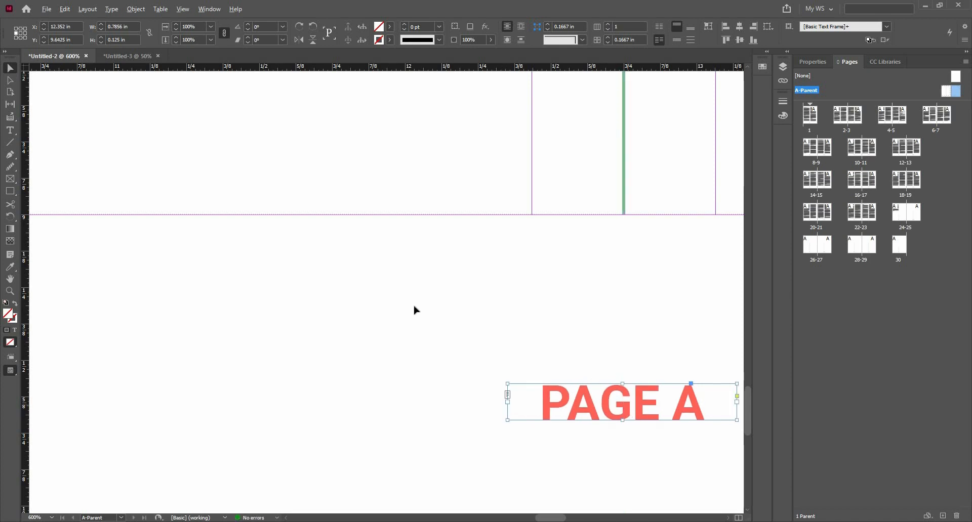
{"action": "scroll", "coordinate": [414, 309], "scroll_direction": "down", "scroll_amount": 6}
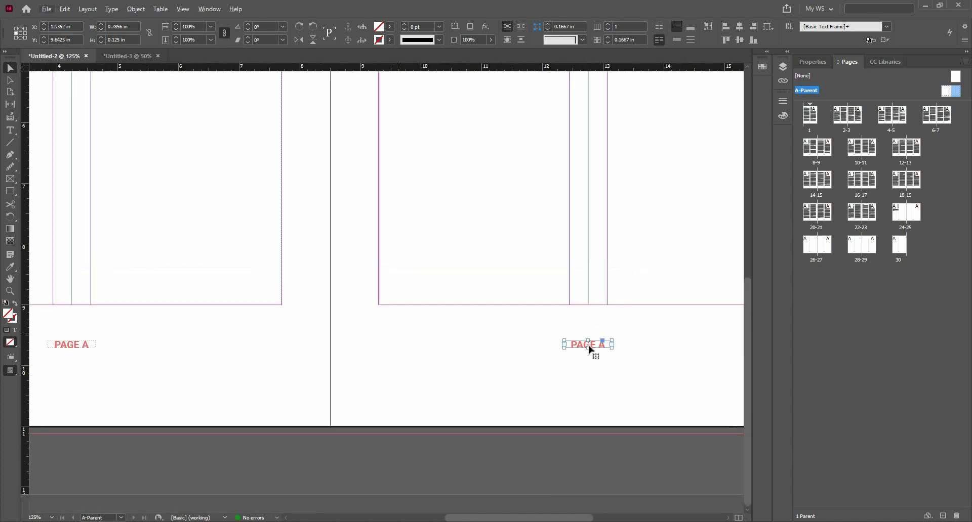
{"action": "left_click", "coordinate": [72, 349], "text": "shift"}
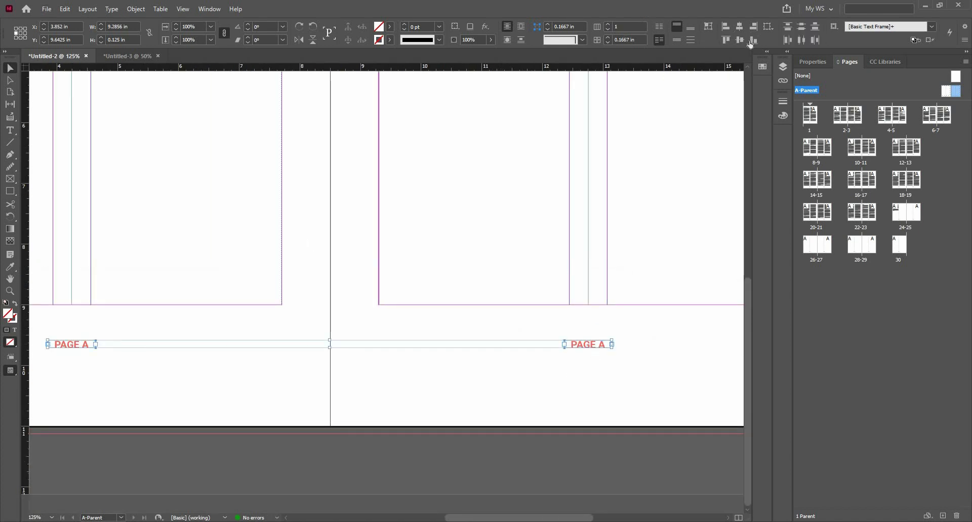
{"action": "left_click", "coordinate": [636, 344]}
Centre the page number frame under the green column divider on the right-hand parent page, at about X 12.357 in.
{"action": "scroll", "coordinate": [565, 362], "scroll_direction": "up", "scroll_amount": 3}
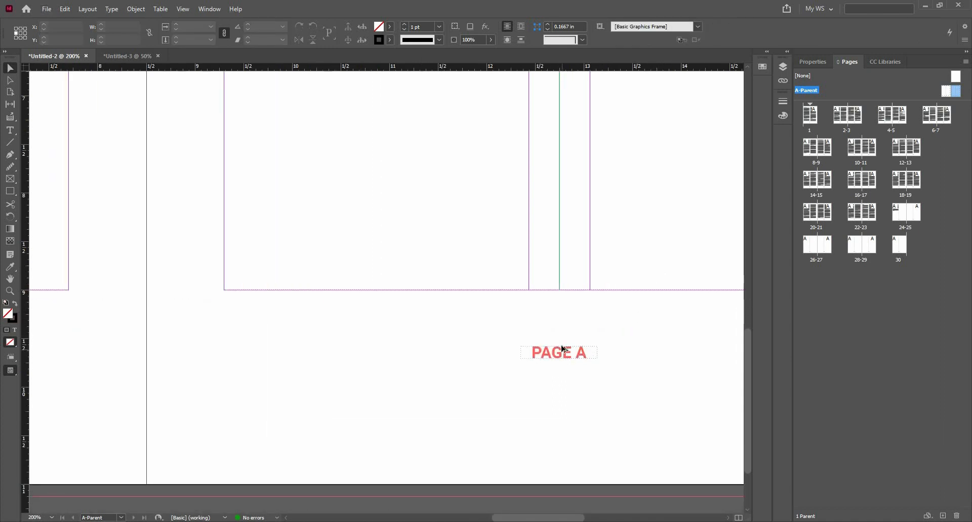
{"action": "left_click", "coordinate": [528, 350]}
{"action": "scroll", "coordinate": [528, 350], "scroll_direction": "up", "scroll_amount": 1}
{"action": "mouse_move", "coordinate": [521, 353]}
{"action": "left_mouse_down"}
{"action": "mouse_move", "coordinate": [532, 352]}
{"action": "mouse_move", "coordinate": [508, 350]}
{"action": "mouse_move", "coordinate": [532, 353]}
{"action": "mouse_move", "coordinate": [526, 347]}
{"action": "left_mouse_up"}
{"action": "scroll", "coordinate": [531, 301], "scroll_direction": "down", "scroll_amount": 3}
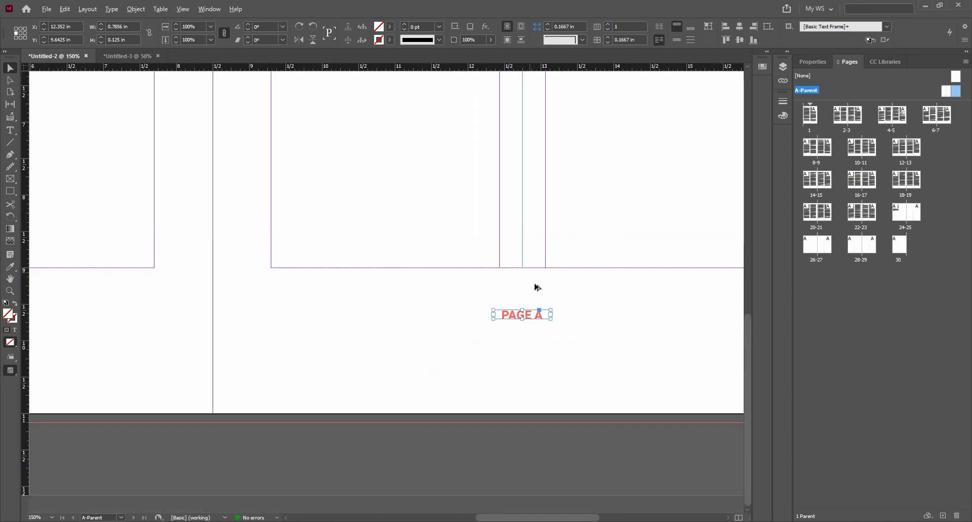
{"action": "scroll", "coordinate": [537, 288], "scroll_direction": "up", "scroll_amount": 5}
{"action": "scroll", "coordinate": [482, 429], "scroll_direction": "up", "scroll_amount": 3}
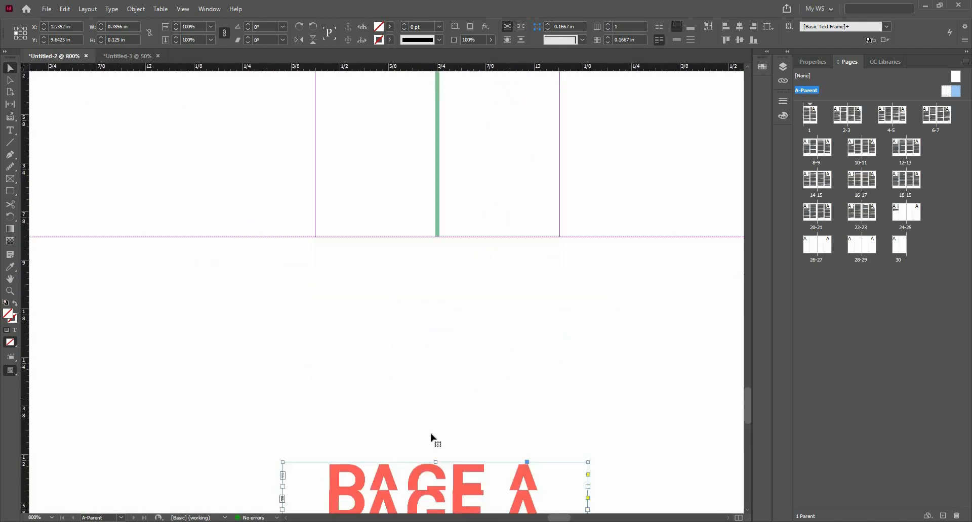
{"action": "scroll", "coordinate": [431, 436], "scroll_direction": "down", "scroll_amount": 2}
{"action": "left_click_drag", "start_coordinate": [419, 430], "coordinate": [425, 428]}
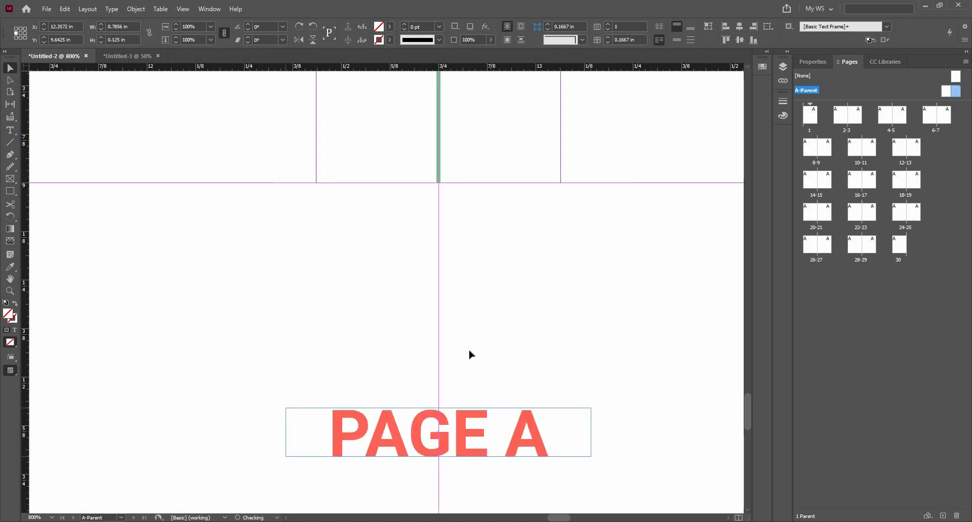
{"action": "left_click", "coordinate": [490, 334]}
Check the page numbers on pages 2, 3 and 1, and fit page 1 to the window.
{"action": "scroll", "coordinate": [490, 335], "scroll_direction": "down", "scroll_amount": 4}
{"action": "scroll", "coordinate": [386, 396], "scroll_direction": "down", "scroll_amount": 4}
{"action": "left_click_drag", "start_coordinate": [387, 397], "coordinate": [466, 374]}
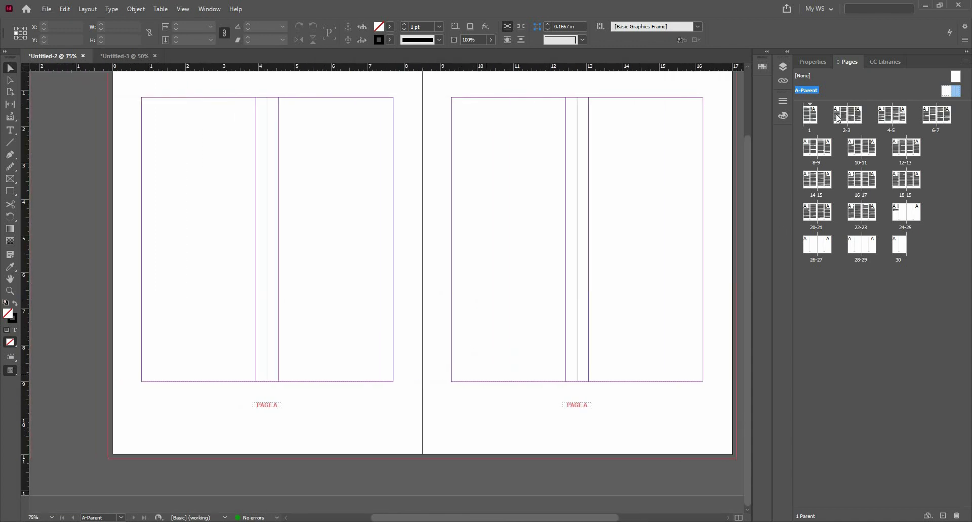
{"action": "double_click", "coordinate": [846, 117]}
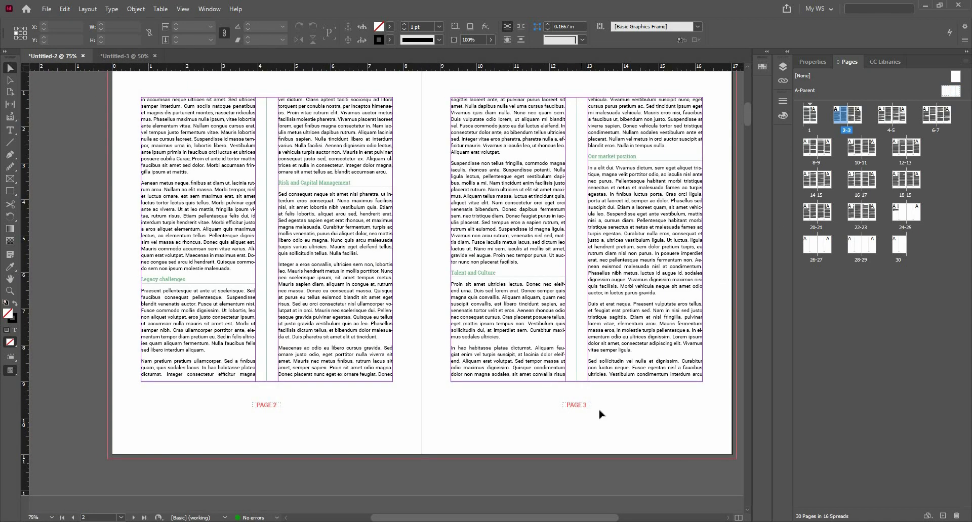
{"action": "double_click", "coordinate": [859, 120]}
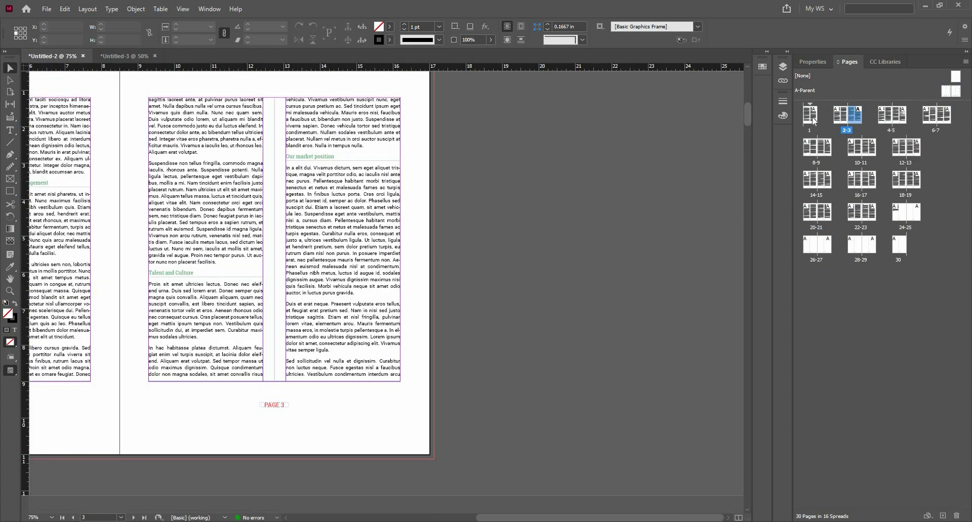
{"action": "double_click", "coordinate": [812, 120]}
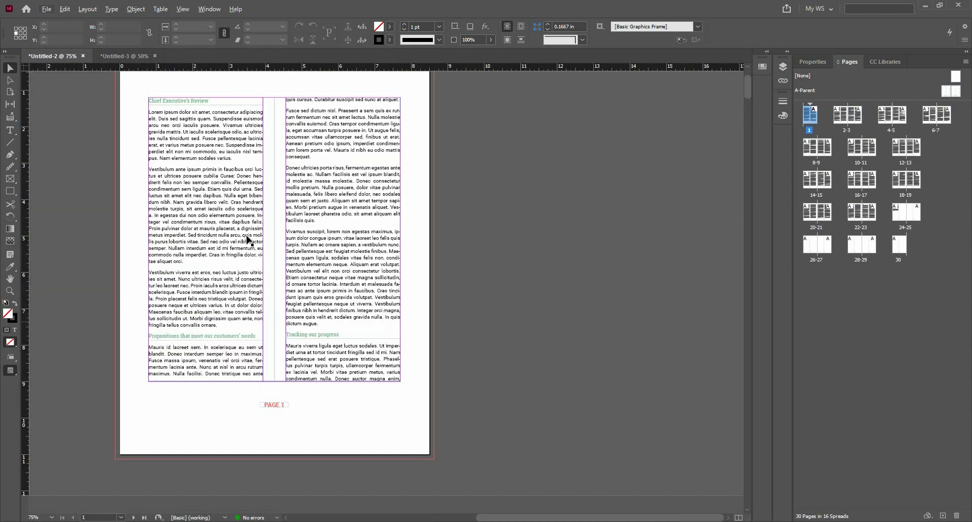
{"action": "key", "text": "ctrl+0"}
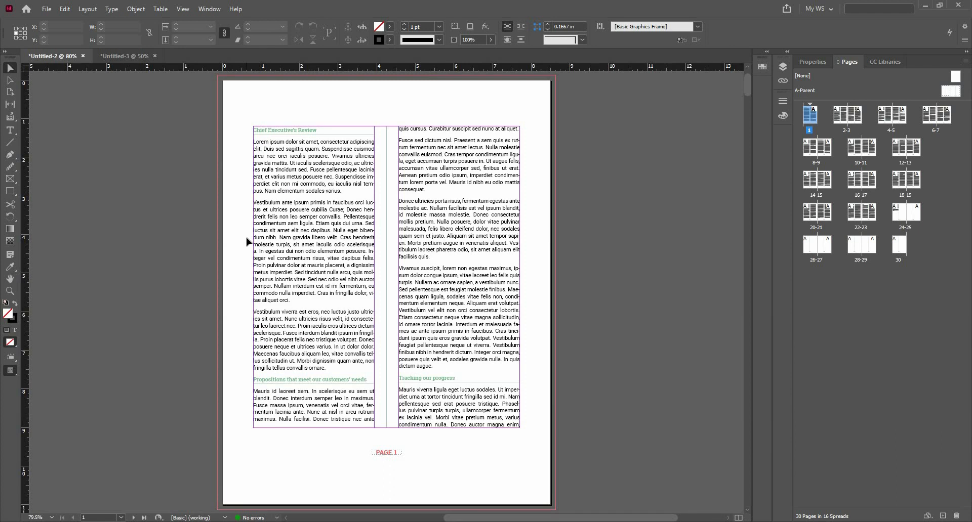
{"action": "key", "text": "ctrl+d"}
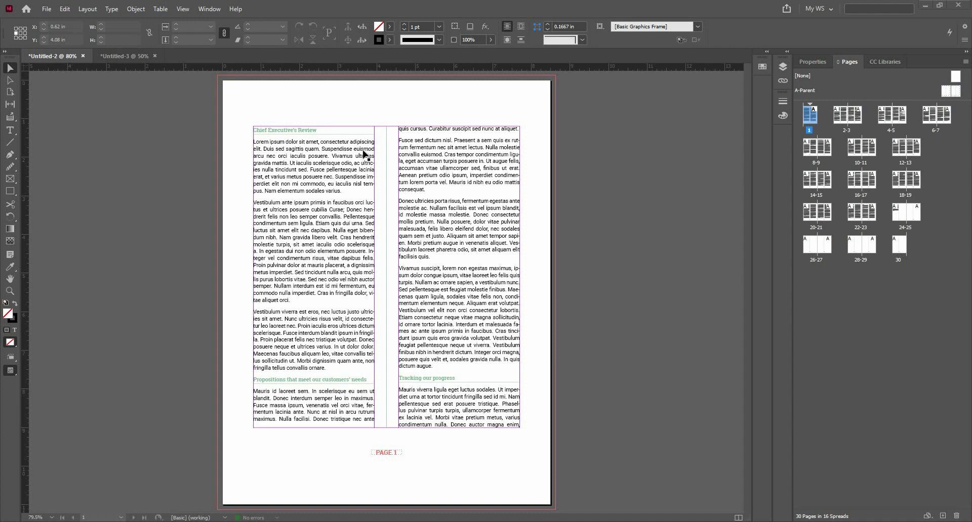
Open the recent file 04 Long Document.indd, updating its modified links and skipping the missing fonts.
{"action": "left_click", "coordinate": [47, 10]}
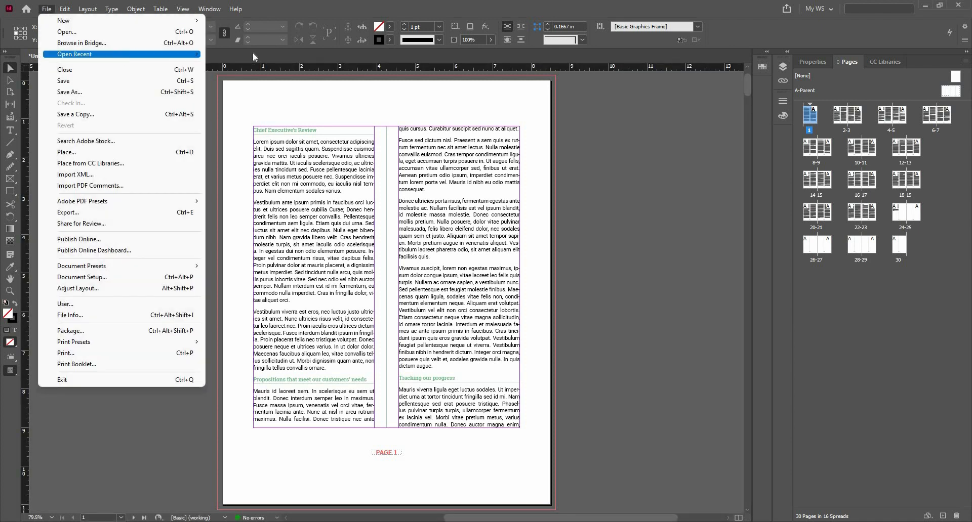
{"action": "mouse_move", "coordinate": [192, 53]}
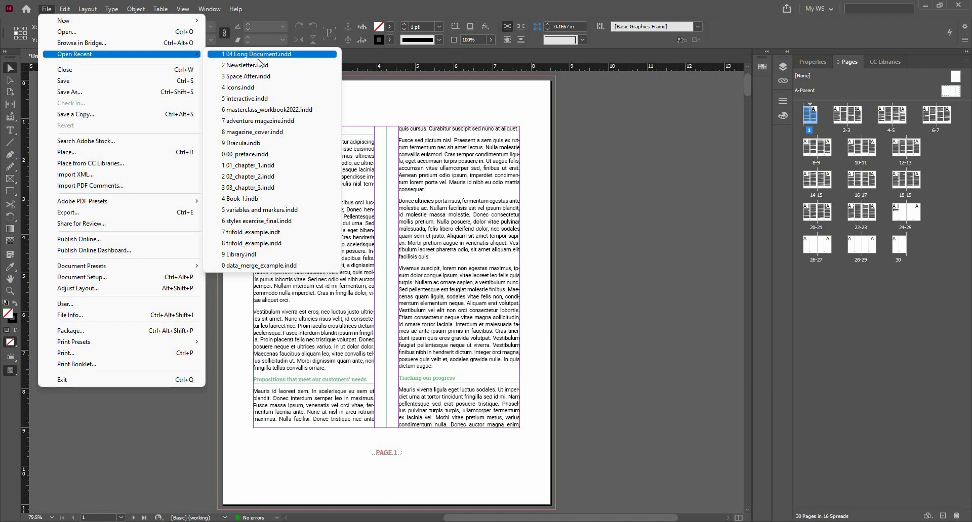
{"action": "left_click", "coordinate": [257, 56]}
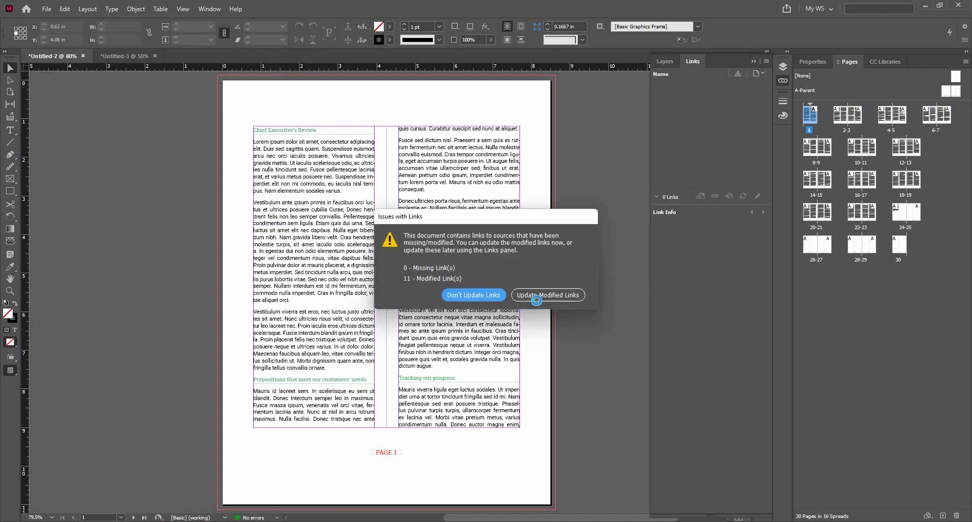
{"action": "left_click", "coordinate": [536, 295]}
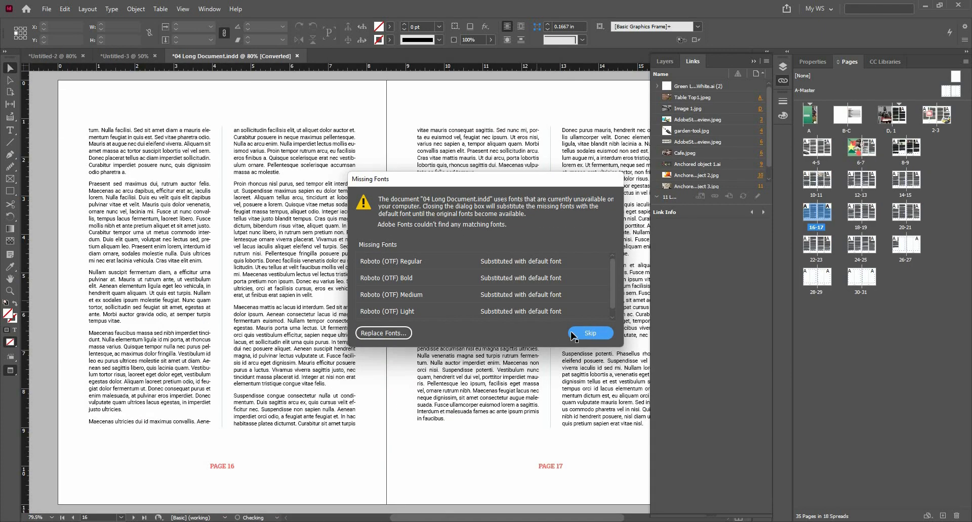
{"action": "left_click", "coordinate": [573, 335]}
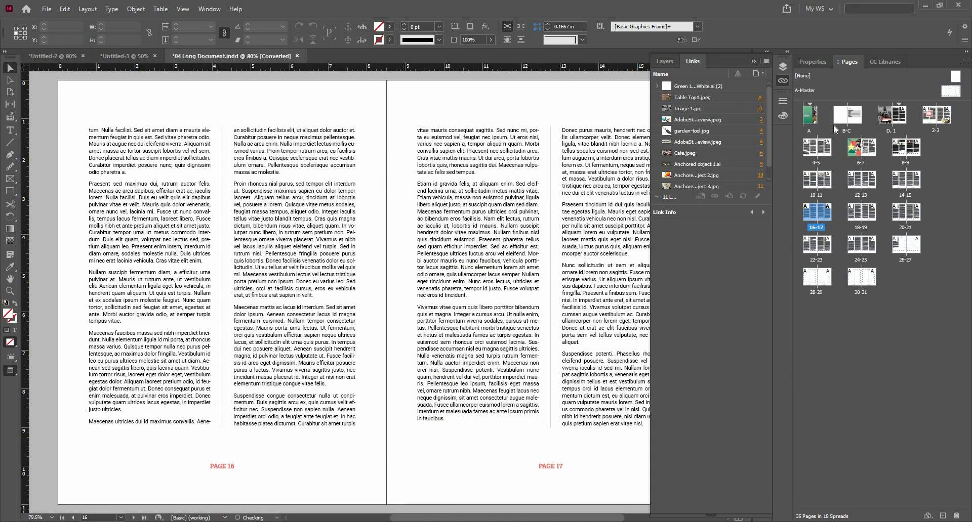
Examine the finished report's cover, contents page and photo spread before page 1, and return to the Untitled-2 document.
{"action": "double_click", "coordinate": [810, 119]}
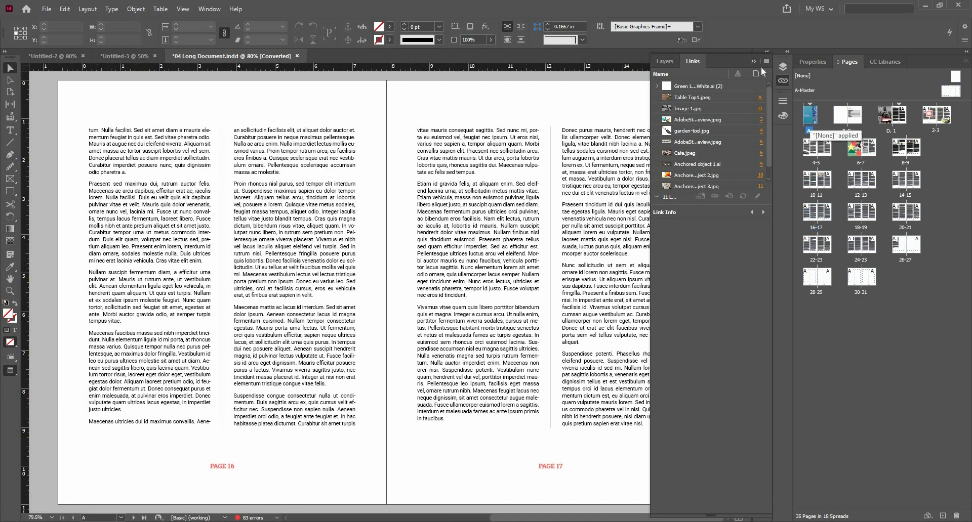
{"action": "left_click", "coordinate": [466, 147]}
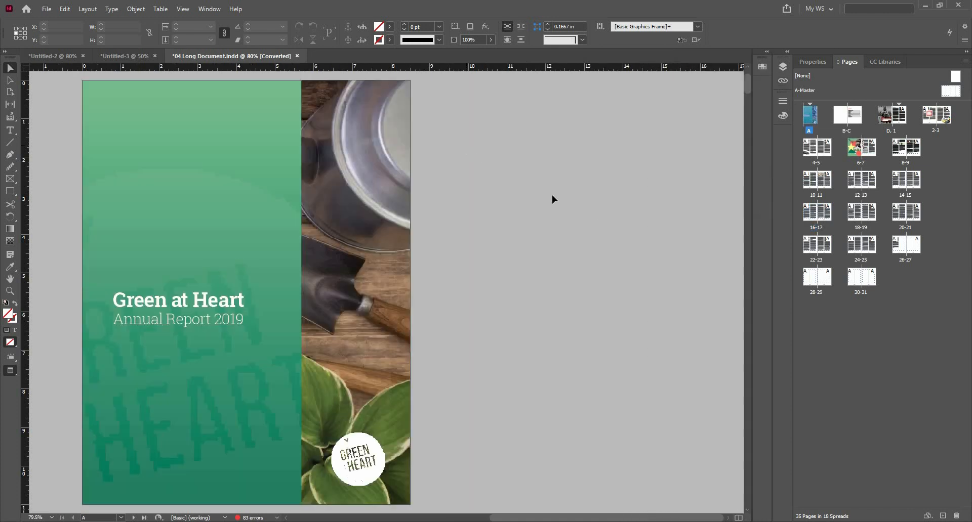
{"action": "scroll", "coordinate": [552, 195], "scroll_direction": "down", "scroll_amount": 3}
{"action": "scroll", "coordinate": [496, 394], "scroll_direction": "down", "scroll_amount": 1}
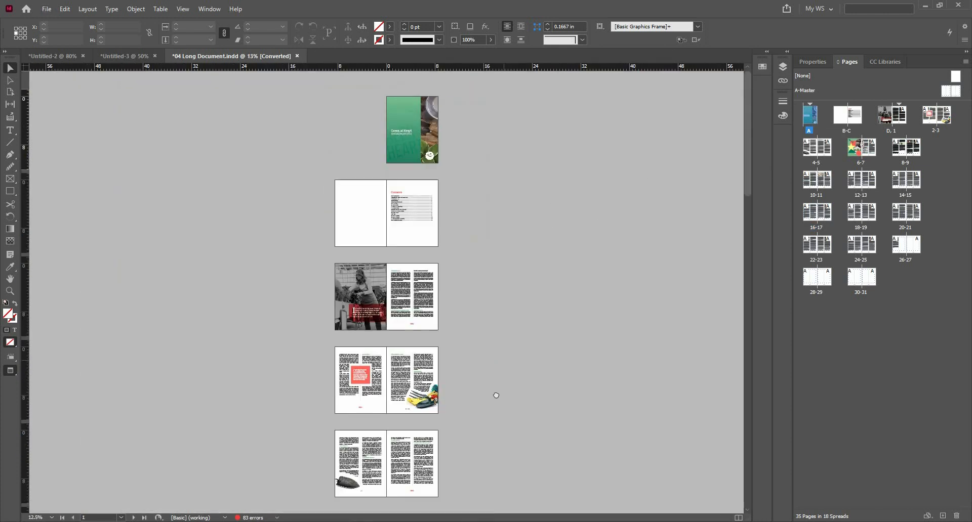
{"action": "scroll", "coordinate": [424, 179], "scroll_direction": "down", "scroll_amount": 1}
{"action": "scroll", "coordinate": [423, 177], "scroll_direction": "up", "scroll_amount": 1}
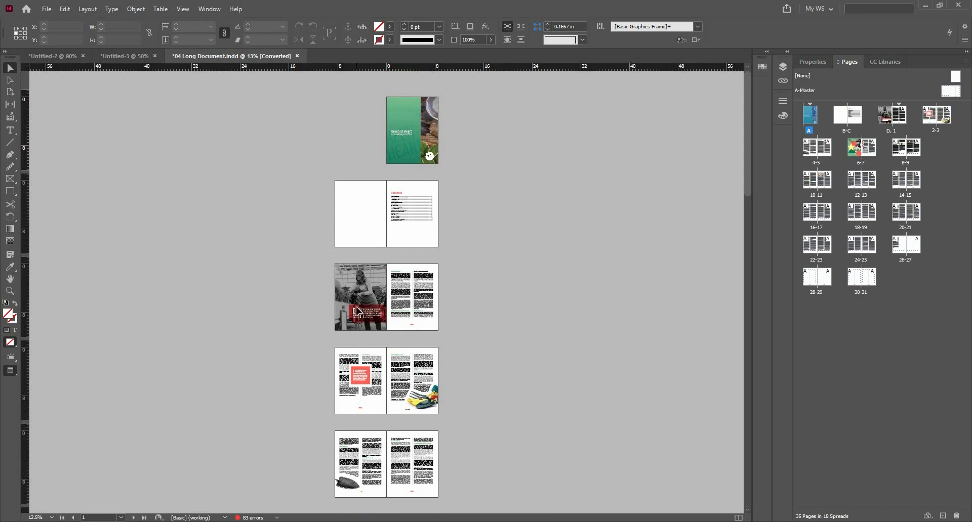
{"action": "scroll", "coordinate": [361, 311], "scroll_direction": "up", "scroll_amount": 3}
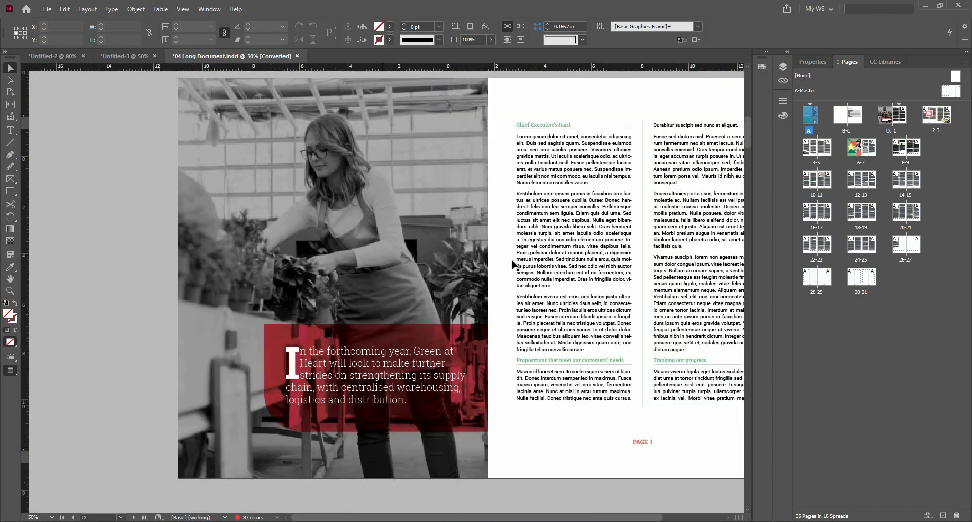
{"action": "scroll", "coordinate": [506, 264], "scroll_direction": "down", "scroll_amount": 1}
{"action": "scroll", "coordinate": [512, 328], "scroll_direction": "up", "scroll_amount": 5}
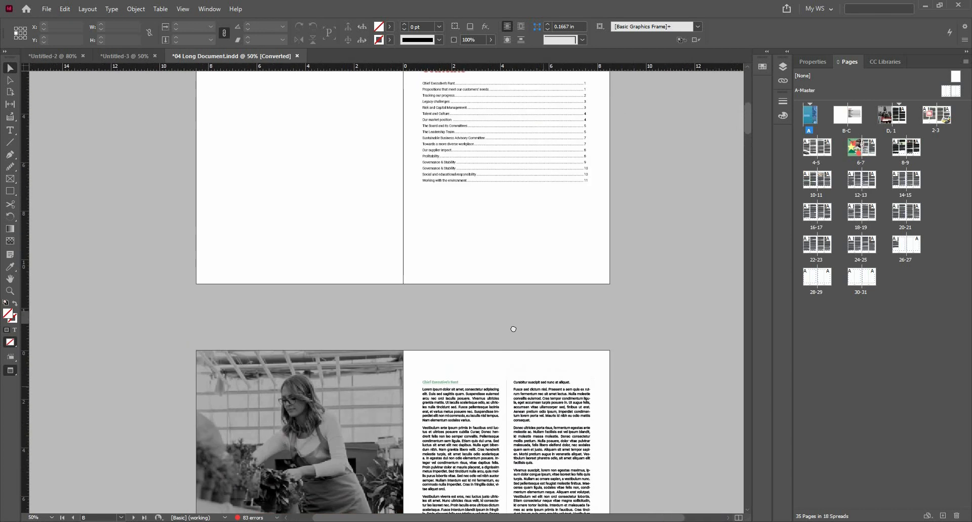
{"action": "scroll", "coordinate": [530, 209], "scroll_direction": "down", "scroll_amount": 4}
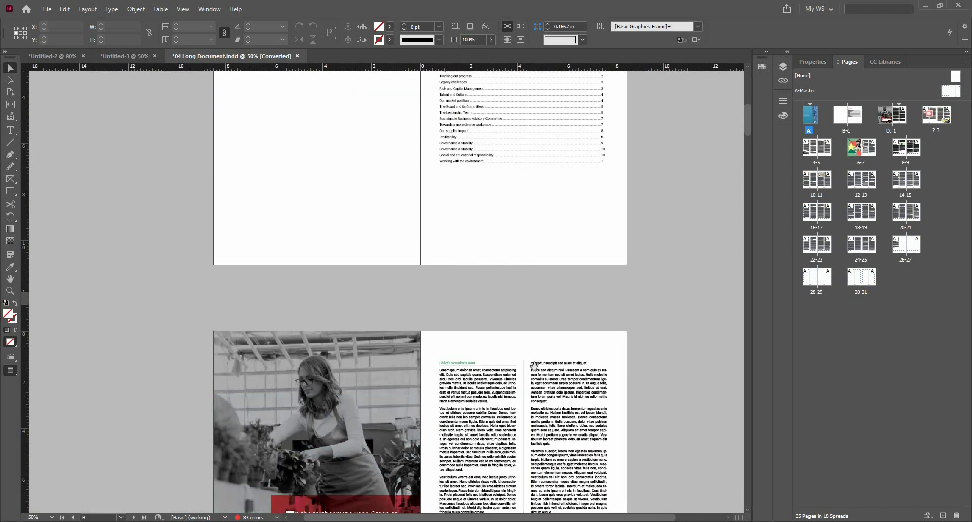
{"action": "scroll", "coordinate": [524, 174], "scroll_direction": "down", "scroll_amount": 4}
{"action": "scroll", "coordinate": [504, 329], "scroll_direction": "up", "scroll_amount": 1}
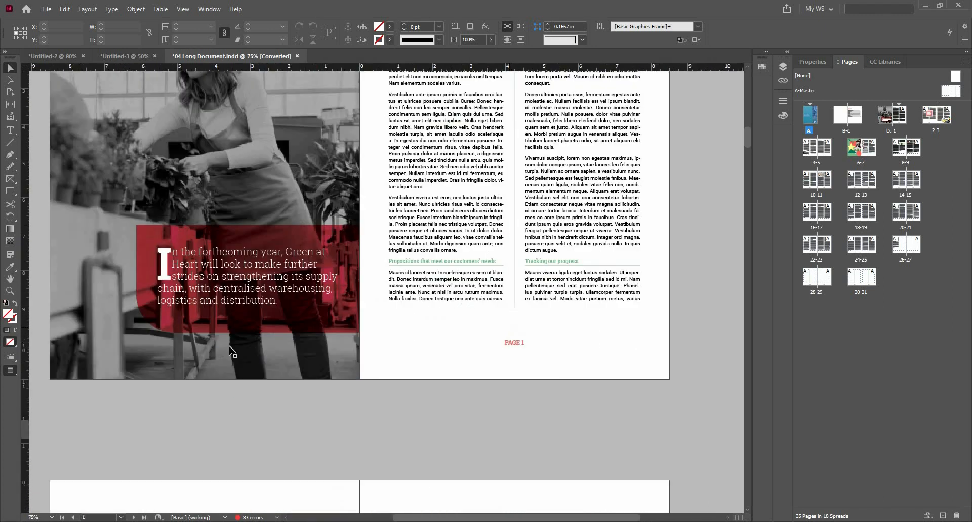
{"action": "left_click_drag", "start_coordinate": [454, 209], "coordinate": [483, 332]}
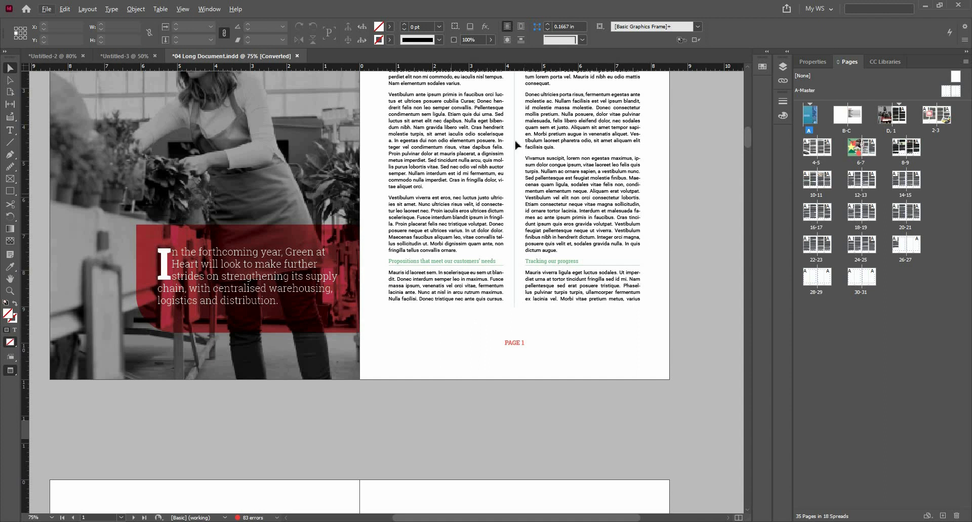
{"action": "scroll", "coordinate": [492, 237], "scroll_direction": "up", "scroll_amount": 10}
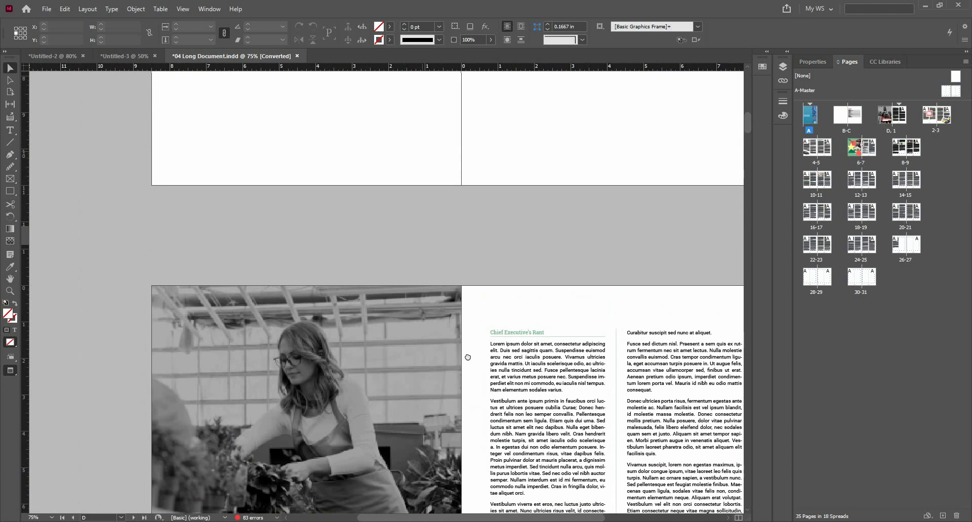
{"action": "scroll", "coordinate": [338, 295], "scroll_direction": "down", "scroll_amount": 1}
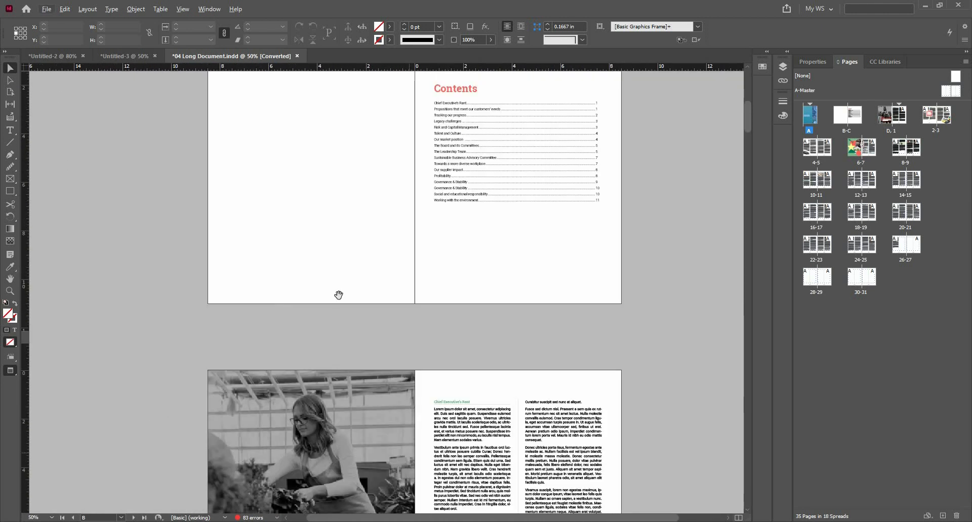
{"action": "scroll", "coordinate": [381, 302], "scroll_direction": "up", "scroll_amount": 2}
{"action": "scroll", "coordinate": [382, 319], "scroll_direction": "down", "scroll_amount": 3}
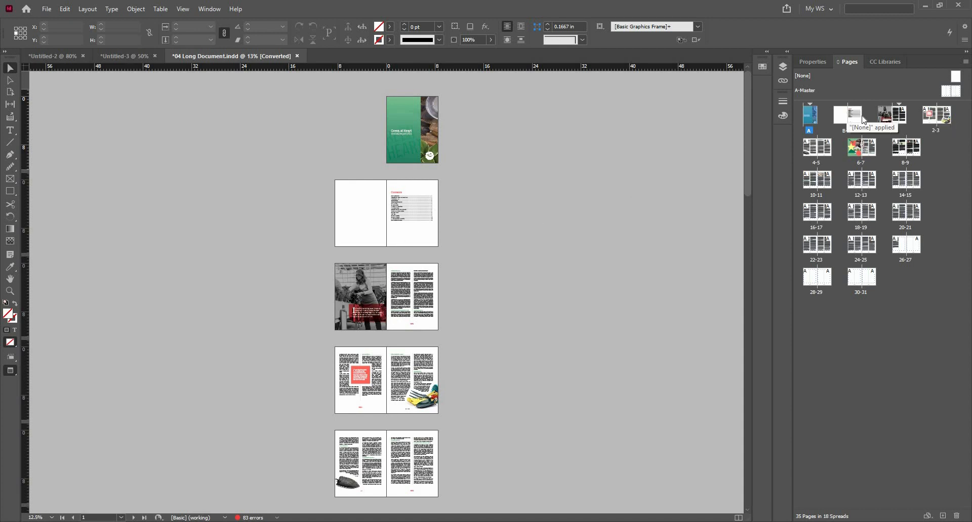
{"action": "left_click", "coordinate": [66, 56]}
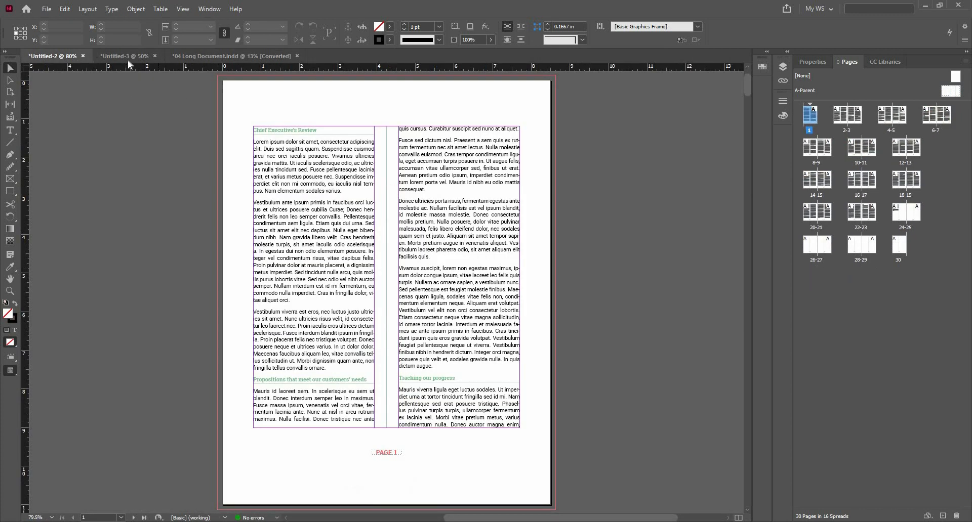
Close the Untitled-3 document.
{"action": "left_click", "coordinate": [124, 57]}
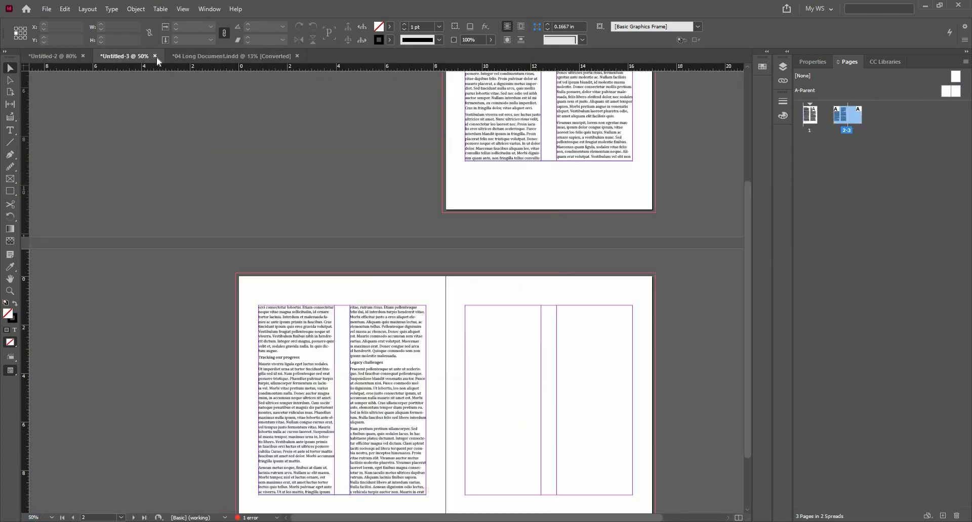
{"action": "left_click", "coordinate": [549, 281]}
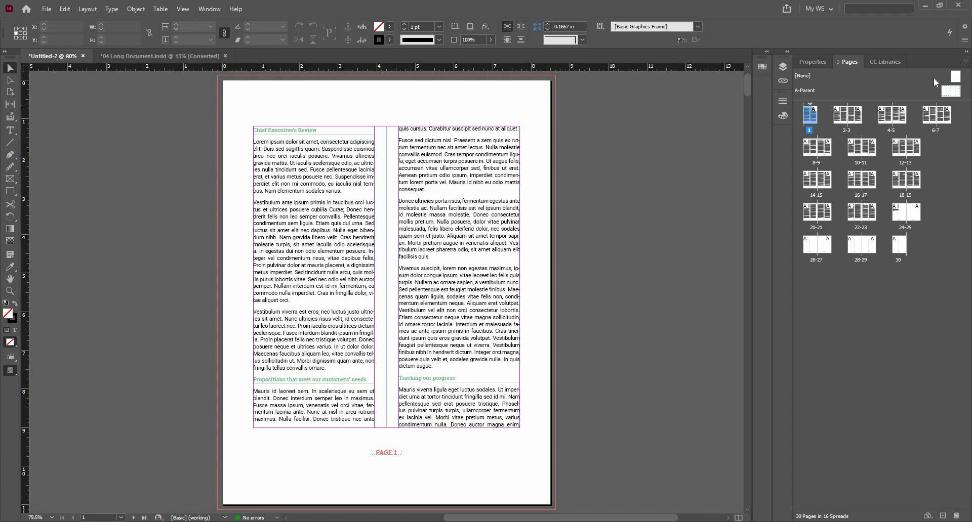
Insert 4 pages before page 1 with the parent set to [None].
{"action": "left_click_drag", "start_coordinate": [957, 78], "coordinate": [797, 120]}
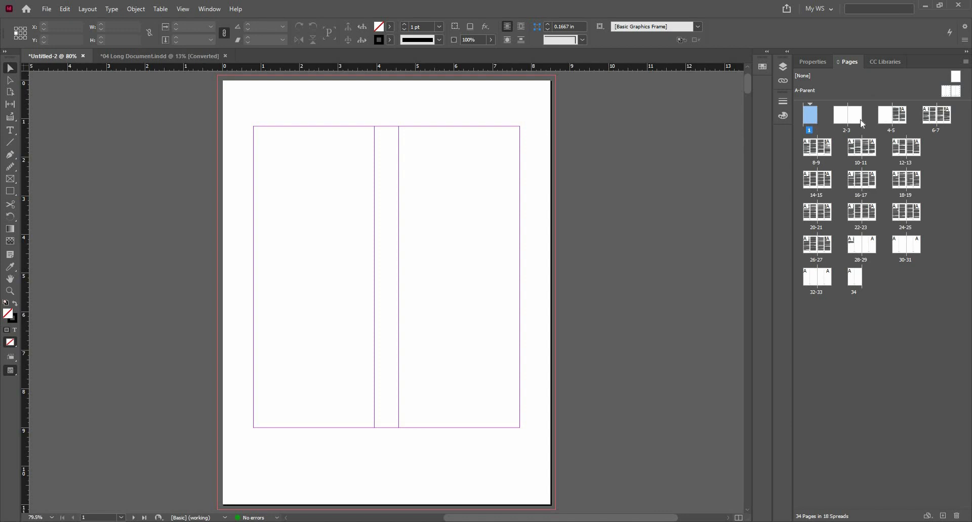
{"action": "left_click", "coordinate": [966, 62]}
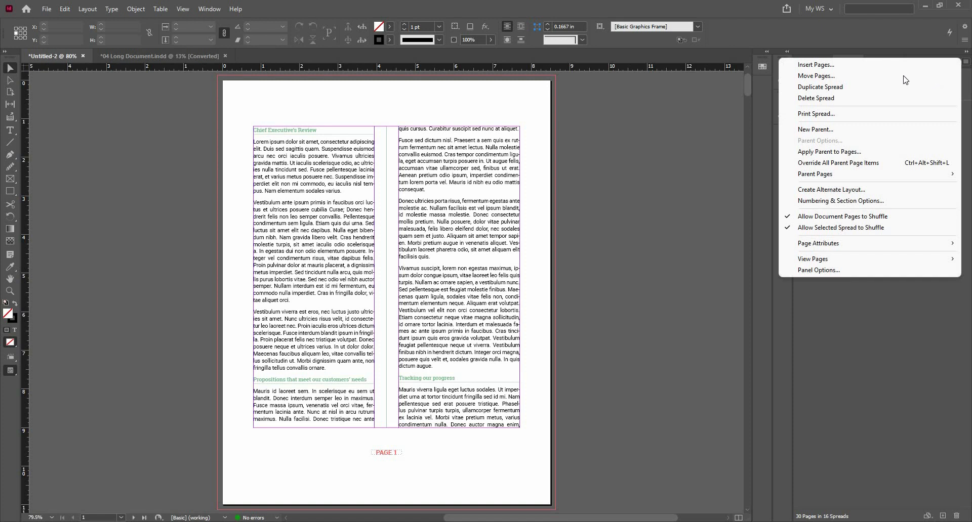
{"action": "left_click", "coordinate": [874, 65]}
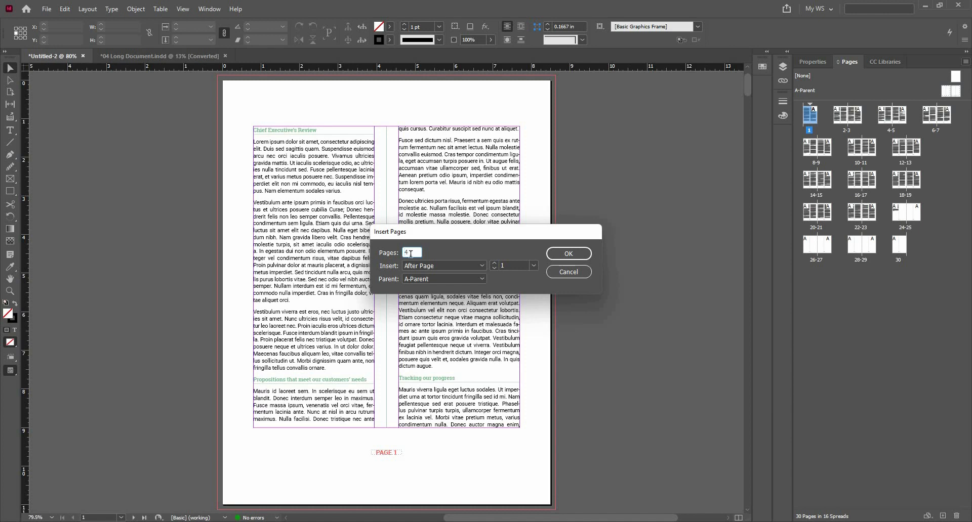
{"action": "left_click", "coordinate": [475, 268]}
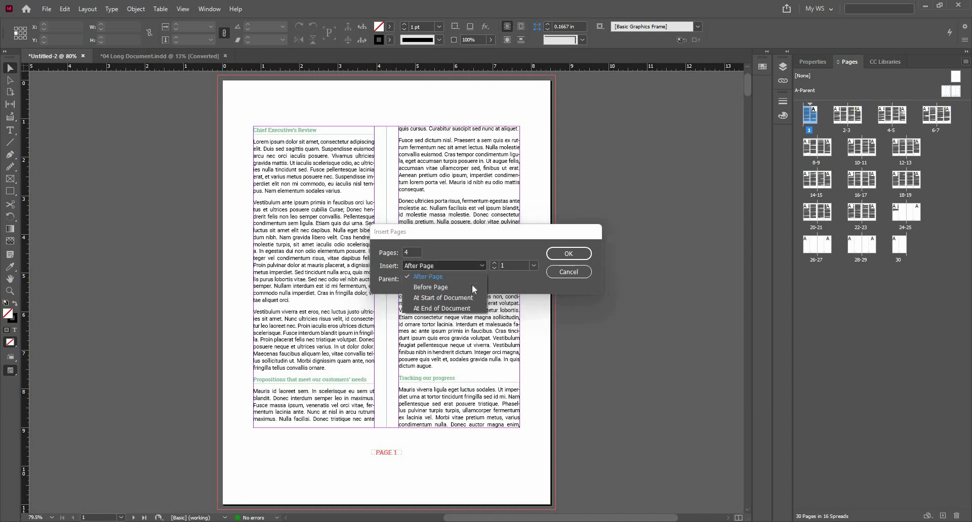
{"action": "left_click", "coordinate": [472, 284]}
{"action": "left_click", "coordinate": [458, 278]}
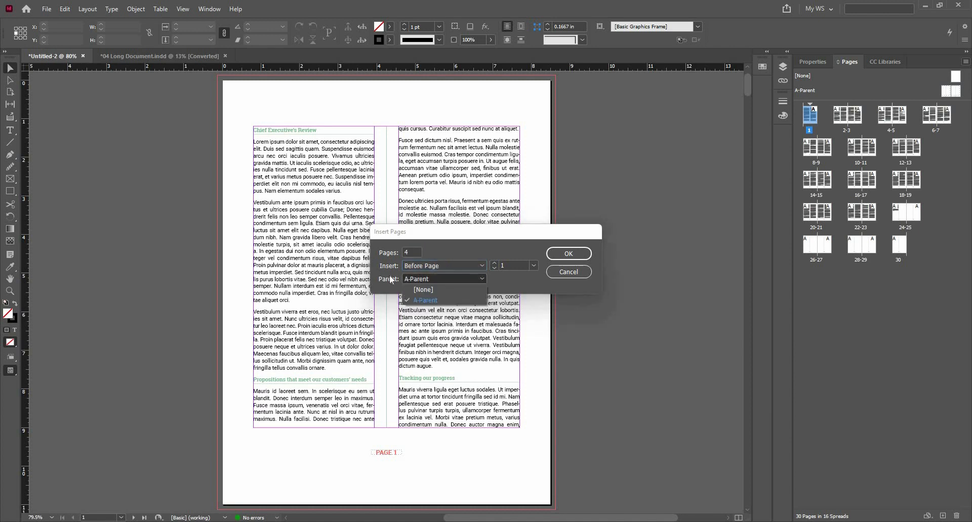
{"action": "left_click", "coordinate": [419, 290]}
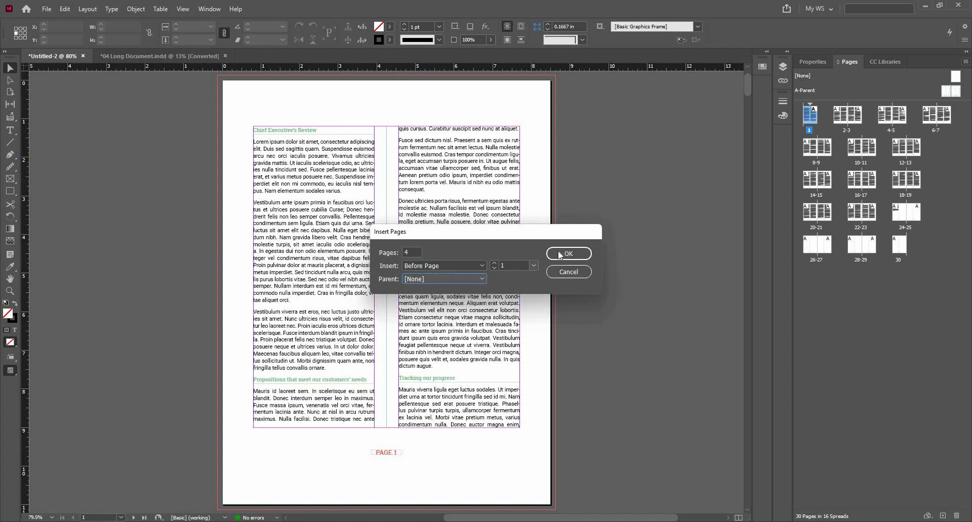
{"action": "left_click", "coordinate": [557, 255]}
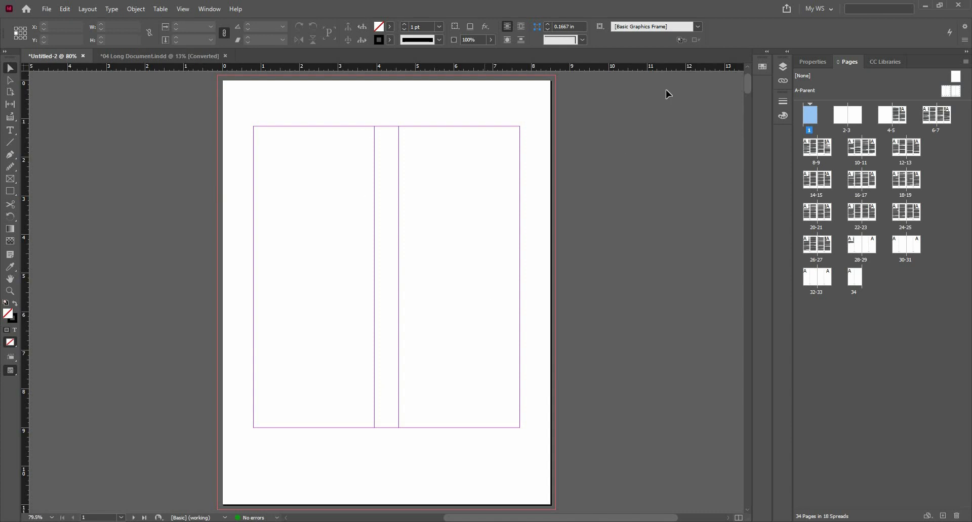
Examine the cover page of 04 Long Document.indd up close and return to the Untitled-2 document.
{"action": "left_click", "coordinate": [154, 53]}
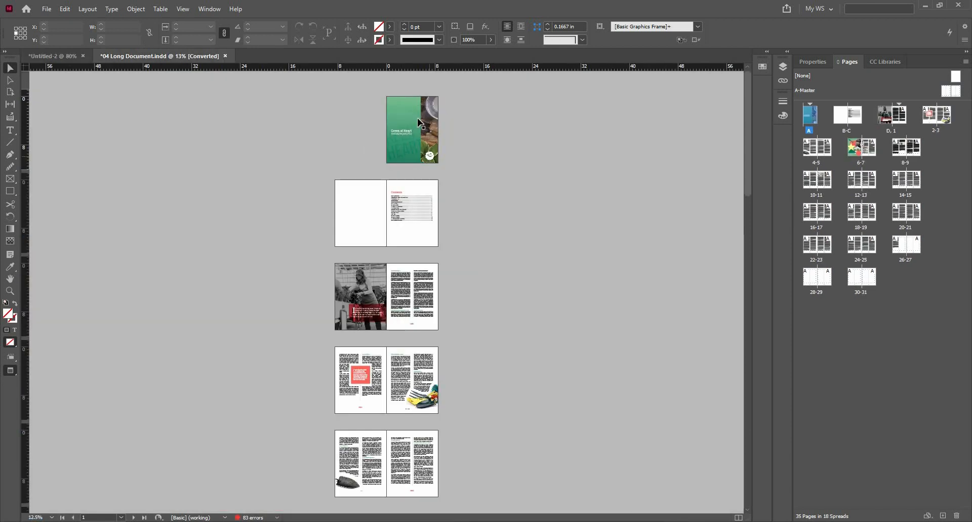
{"action": "key", "text": "ctrl+equal"}
{"action": "key", "text": "ctrl+equal"}
{"action": "left_click_drag", "start_coordinate": [397, 180], "coordinate": [348, 420]}
{"action": "left_click_drag", "start_coordinate": [467, 76], "coordinate": [406, 327]}
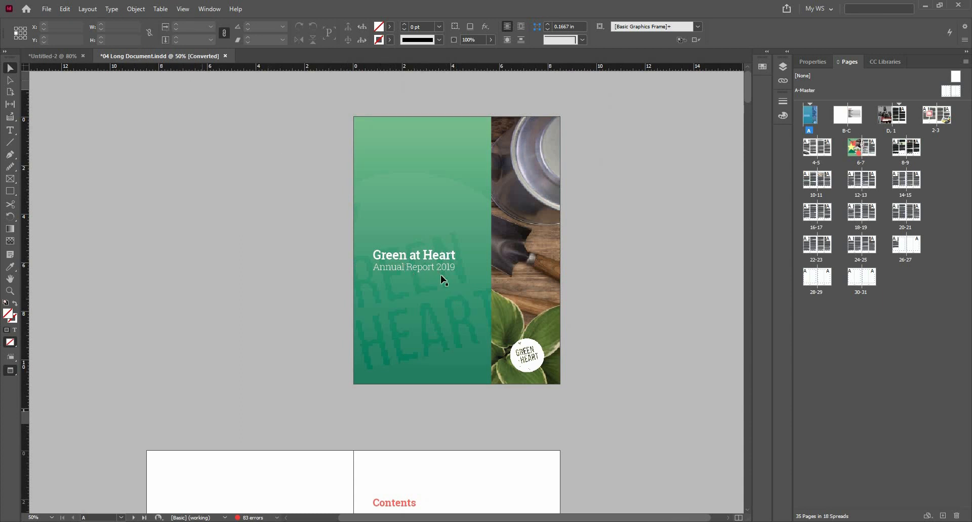
{"action": "left_click", "coordinate": [49, 55]}
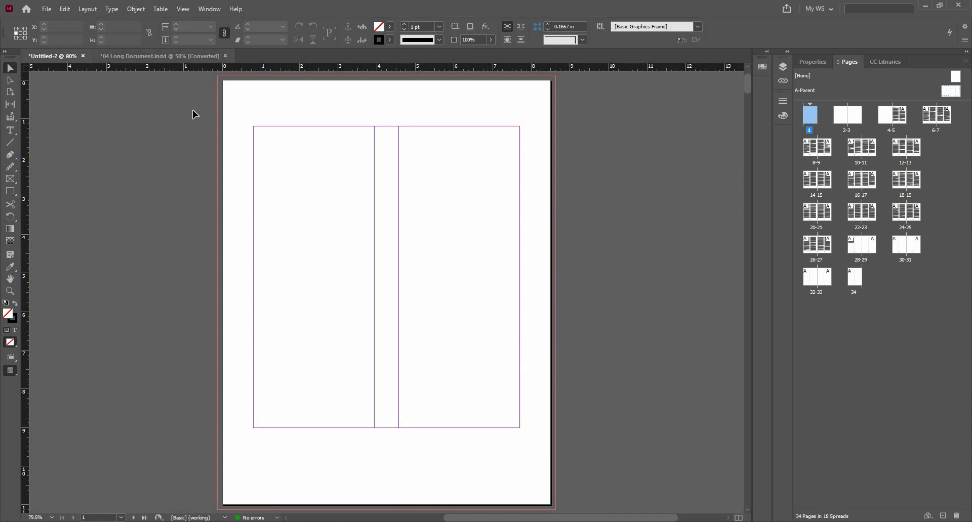
Draw a rectangle about 8.75 by 11.25 in over page 1 out to the bleed, with no stroke and a GaH Yellow fill.
{"action": "left_click", "coordinate": [10, 191]}
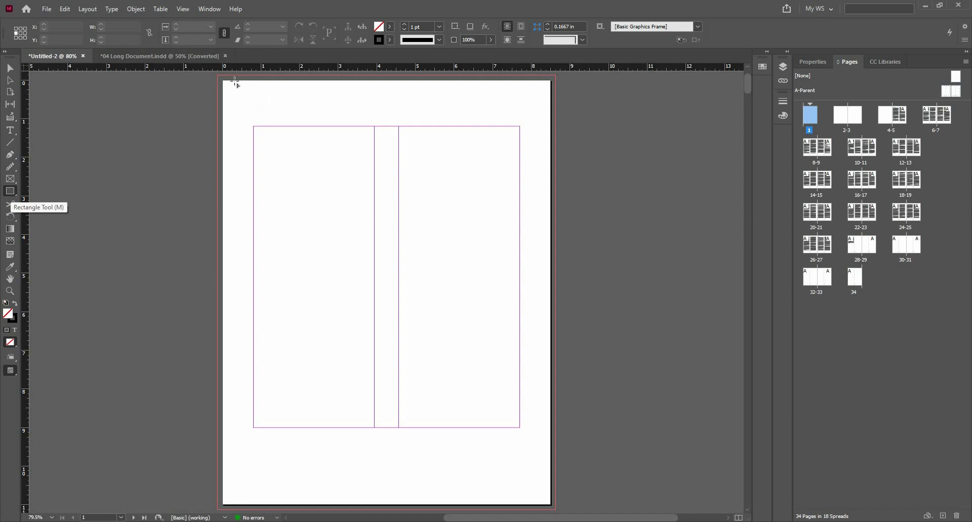
{"action": "mouse_move", "coordinate": [219, 77]}
{"action": "left_mouse_down"}
{"action": "mouse_move", "coordinate": [397, 351]}
{"action": "mouse_move", "coordinate": [496, 458]}
{"action": "mouse_move", "coordinate": [510, 487]}
{"action": "mouse_move", "coordinate": [556, 512]}
{"action": "left_mouse_up"}
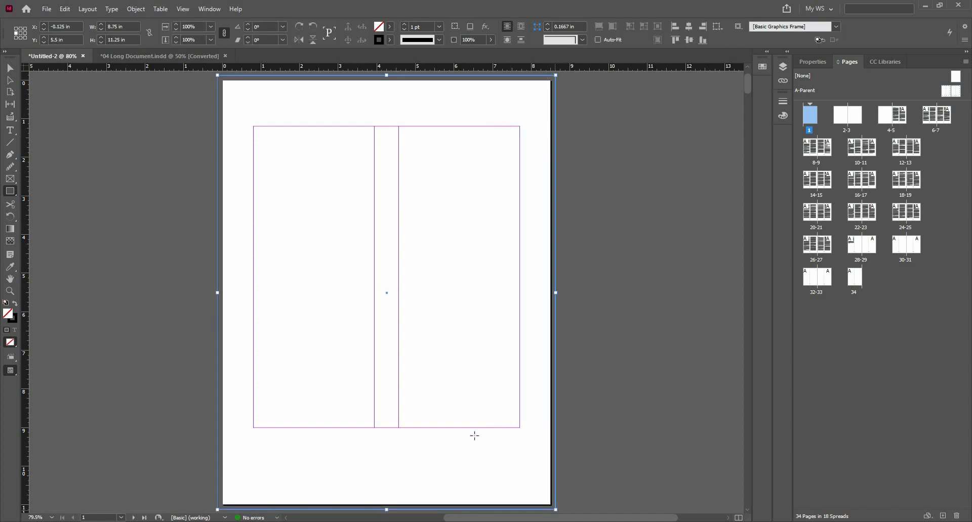
{"action": "left_click", "coordinate": [389, 41]}
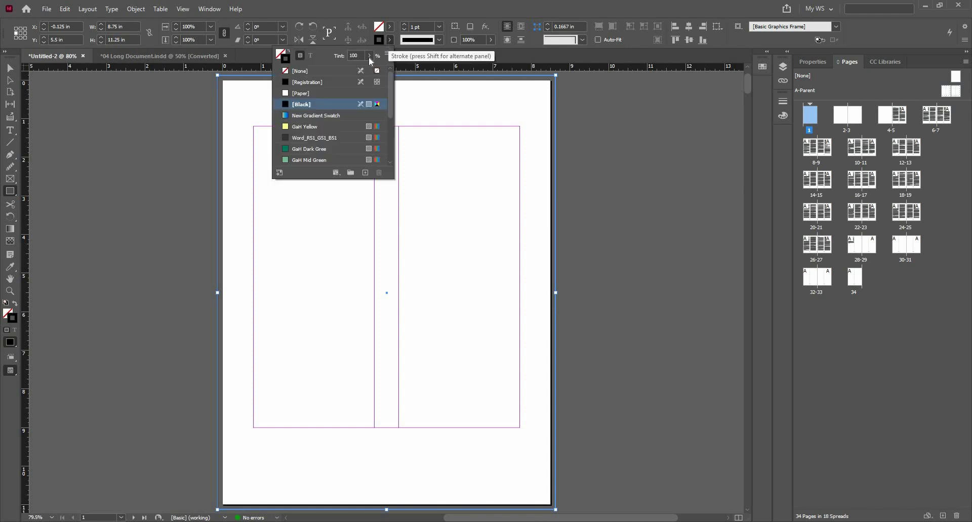
{"action": "left_click", "coordinate": [313, 71]}
{"action": "left_click", "coordinate": [10, 68]}
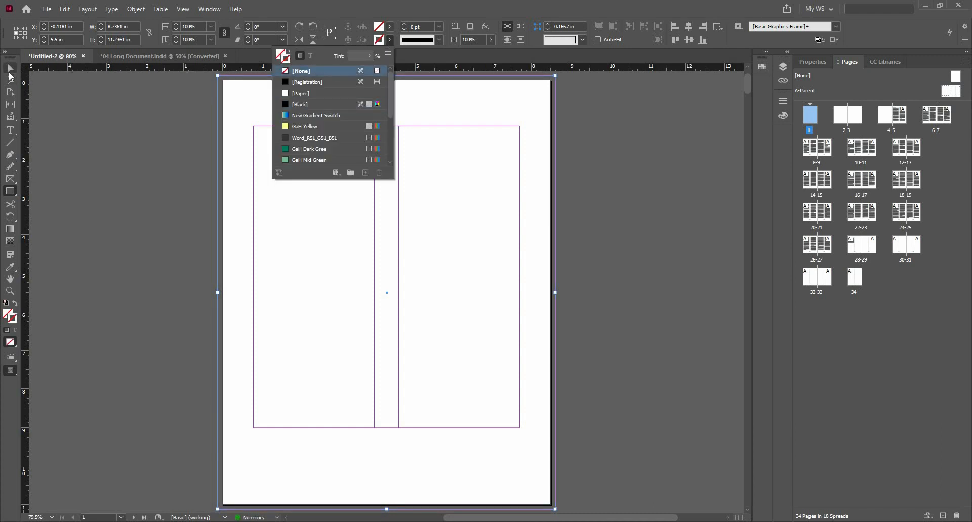
{"action": "left_click", "coordinate": [390, 27]}
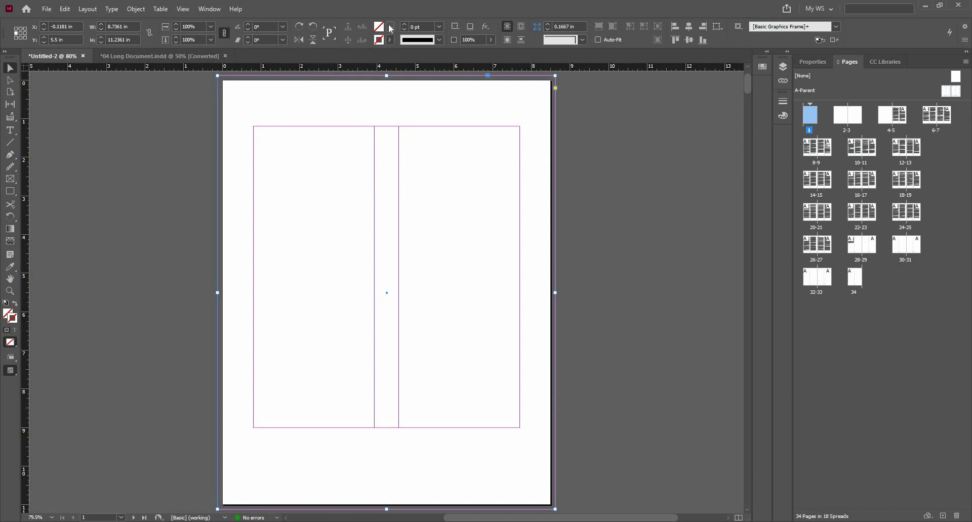
{"action": "left_click", "coordinate": [390, 28]}
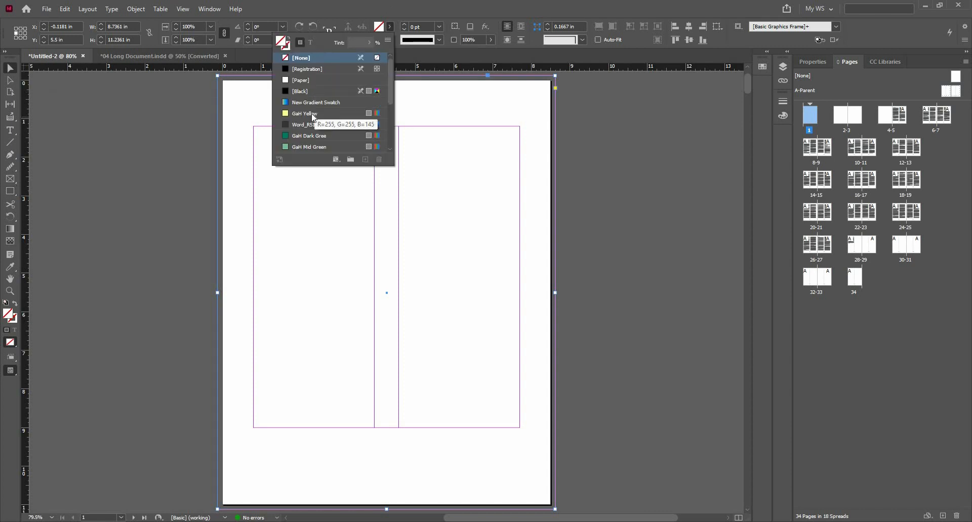
{"action": "left_click", "coordinate": [329, 114]}
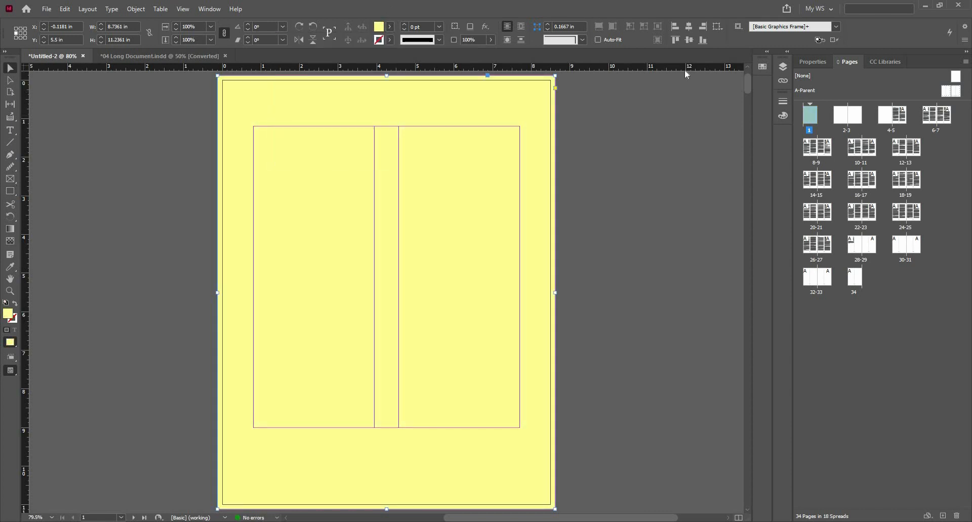
Show the Gradient settings beside the page and apply a linear white-to-black gradient fill to the cover rectangle.
{"action": "left_click", "coordinate": [204, 13]}
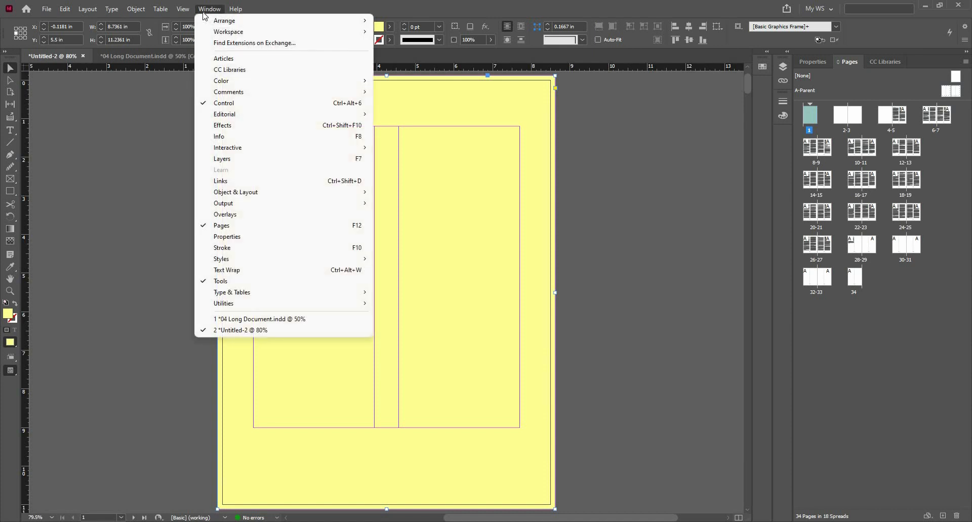
{"action": "mouse_move", "coordinate": [243, 81]}
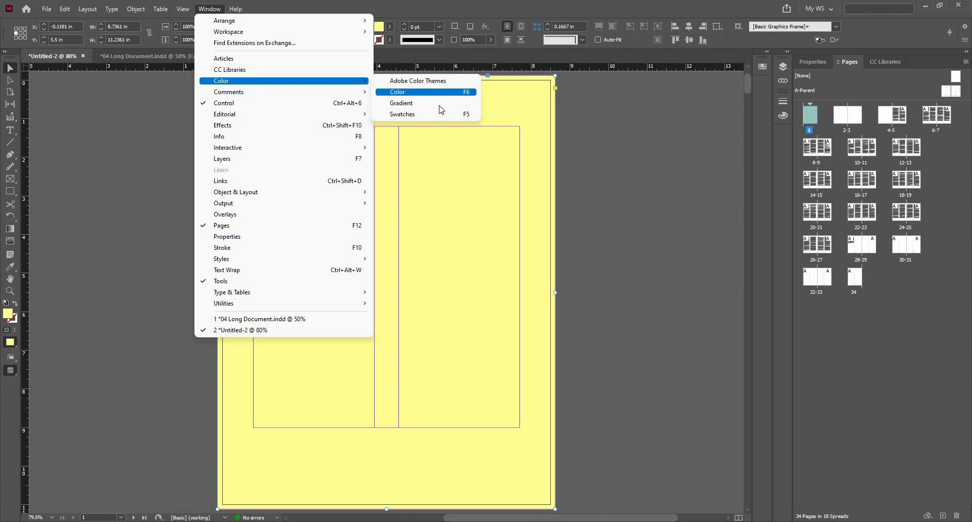
{"action": "left_click", "coordinate": [439, 104]}
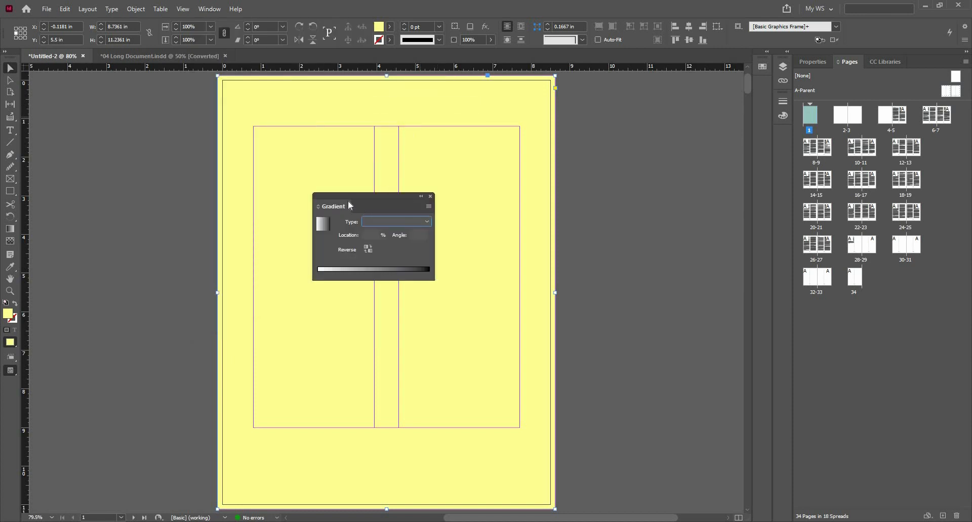
{"action": "left_click_drag", "start_coordinate": [358, 213], "coordinate": [607, 263]}
{"action": "key", "text": "period"}
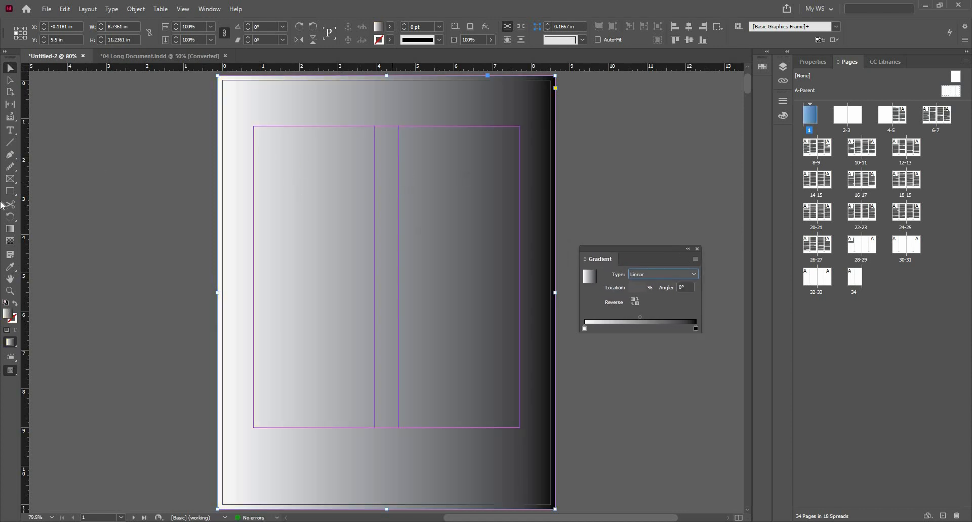
Try several diagonal directions for the rectangle's gradient with the Gradient Swatch tool, including one from upper right to lower left.
{"action": "left_click", "coordinate": [10, 229]}
{"action": "left_click_drag", "start_coordinate": [409, 333], "coordinate": [494, 438]}
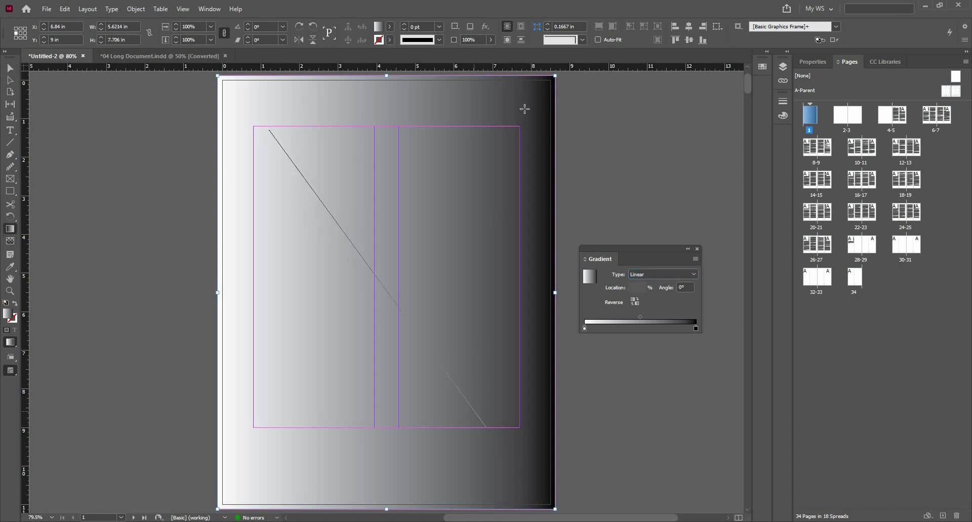
{"action": "left_click_drag", "start_coordinate": [524, 108], "coordinate": [297, 395]}
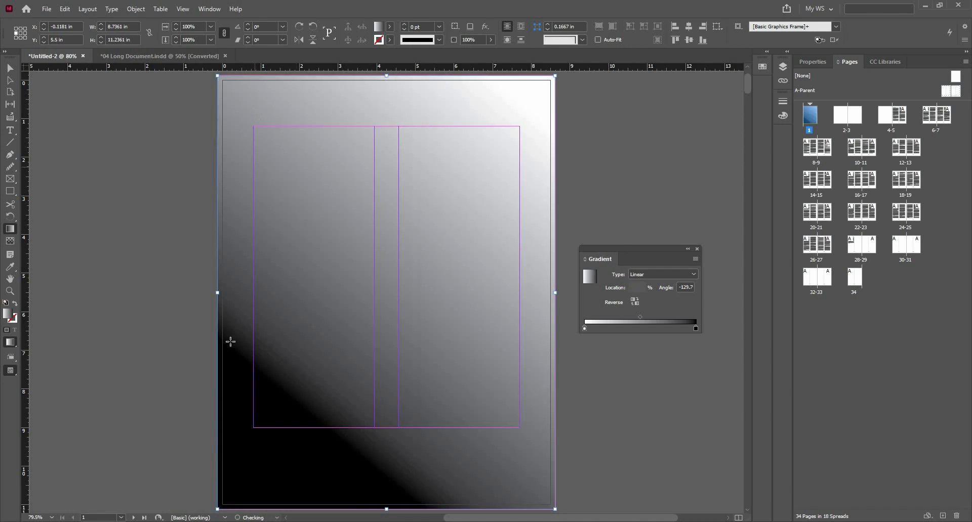
{"action": "left_click_drag", "start_coordinate": [241, 374], "coordinate": [513, 172]}
{"action": "scroll", "coordinate": [507, 174], "scroll_direction": "down", "scroll_amount": 2}
{"action": "scroll", "coordinate": [506, 121], "scroll_direction": "up", "scroll_amount": 1}
{"action": "left_click_drag", "start_coordinate": [495, 133], "coordinate": [274, 443]}
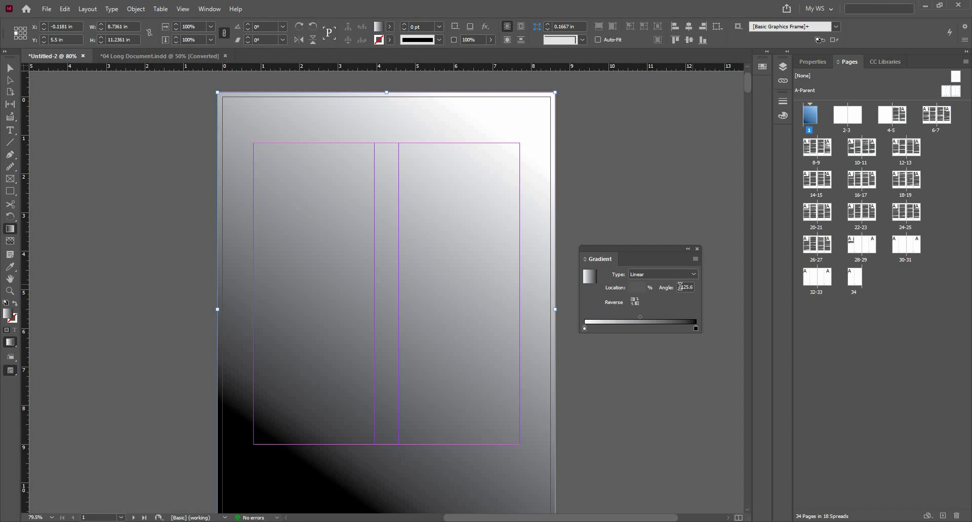
Reset the gradient's angle to 0° and try it at 90°.
{"action": "left_click_drag", "start_coordinate": [679, 288], "coordinate": [723, 287]}
{"action": "type", "text": "0"}
{"action": "key", "text": "Tab"}
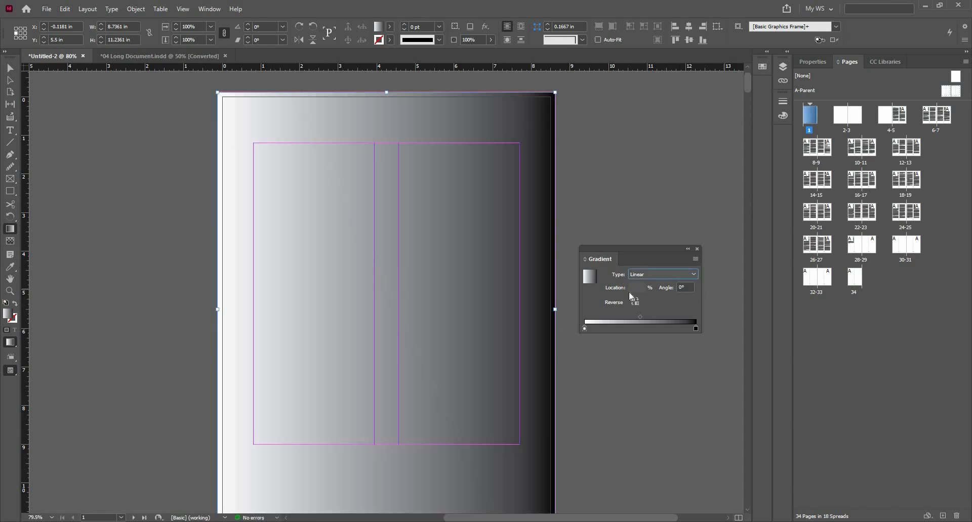
{"action": "key", "text": "Tab"}
{"action": "type", "text": "90"}
{"action": "key", "text": "Tab"}
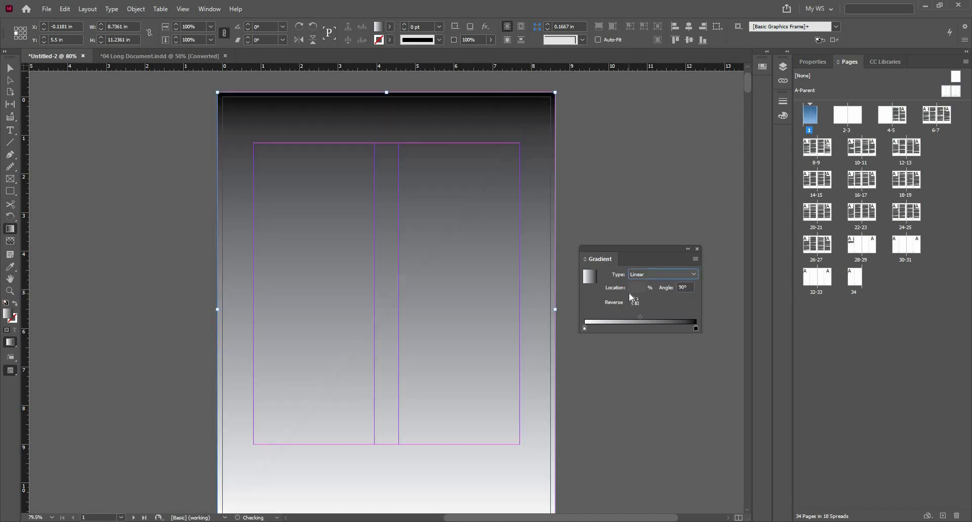
{"action": "key", "text": "Tab"}
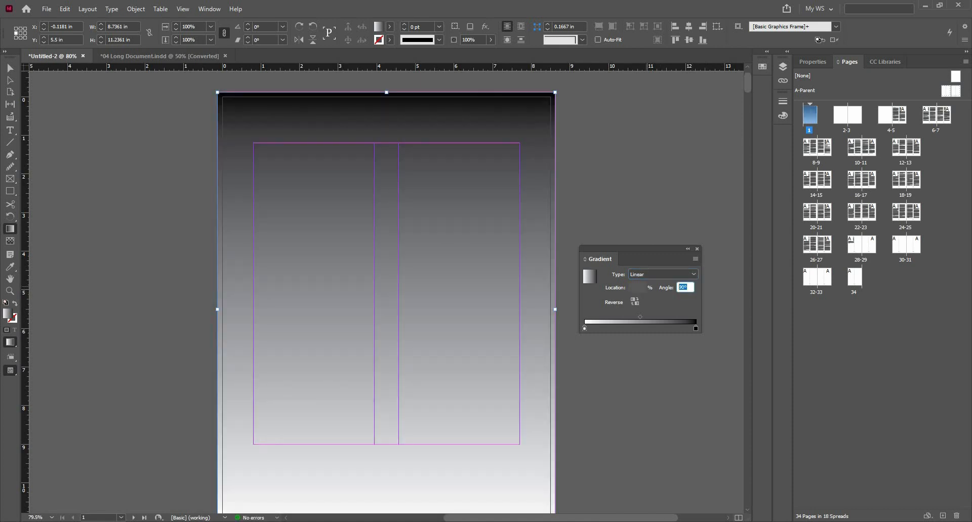
{"action": "key", "text": "Tab"}
Try the gradient as Radial, return it to Linear, and reverse its direction back and forth.
{"action": "left_click", "coordinate": [654, 274]}
{"action": "left_click", "coordinate": [652, 295]}
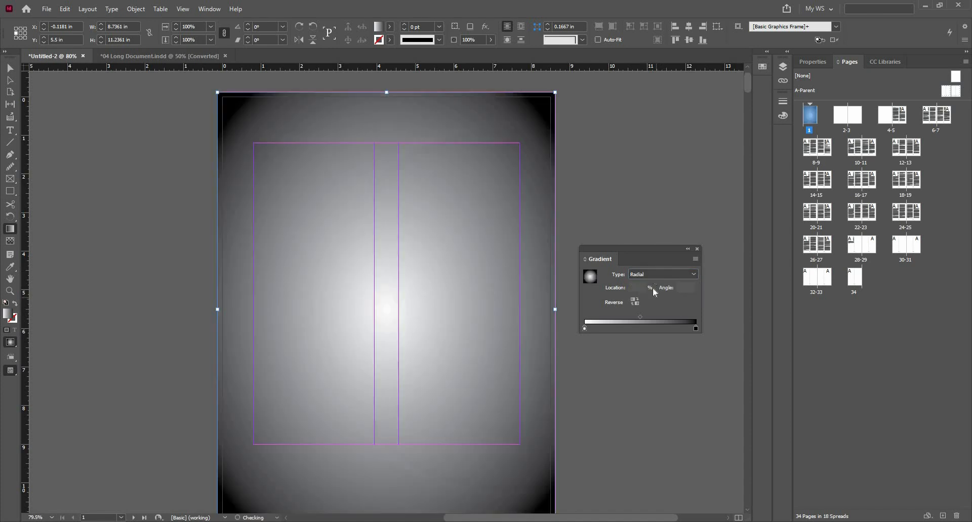
{"action": "left_click", "coordinate": [651, 276]}
{"action": "left_click", "coordinate": [647, 285]}
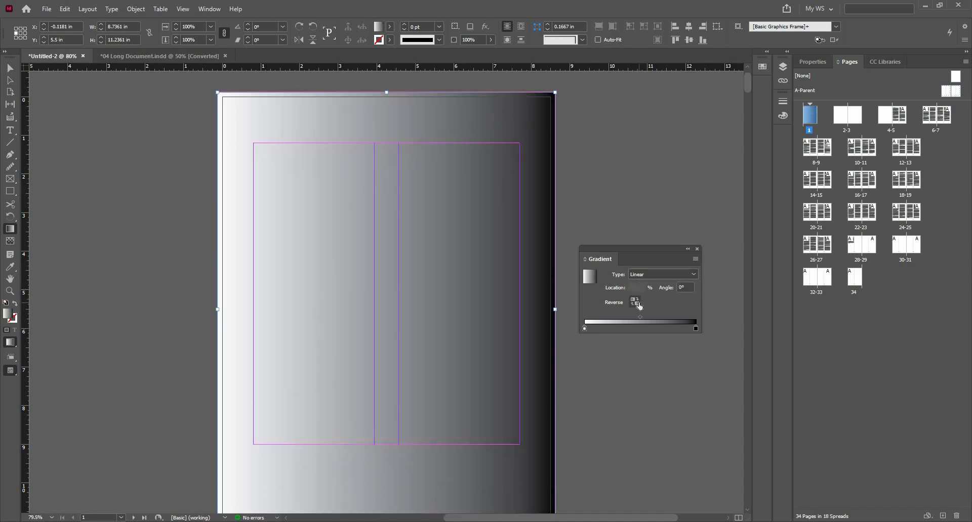
{"action": "left_click", "coordinate": [635, 302]}
{"action": "left_click", "coordinate": [635, 303]}
{"action": "left_click", "coordinate": [636, 304]}
{"action": "left_click", "coordinate": [635, 304]}
Switch the color mode to RGB and set the gradient's starting stop to R 83, G 150, B 213.
{"action": "left_click", "coordinate": [585, 329]}
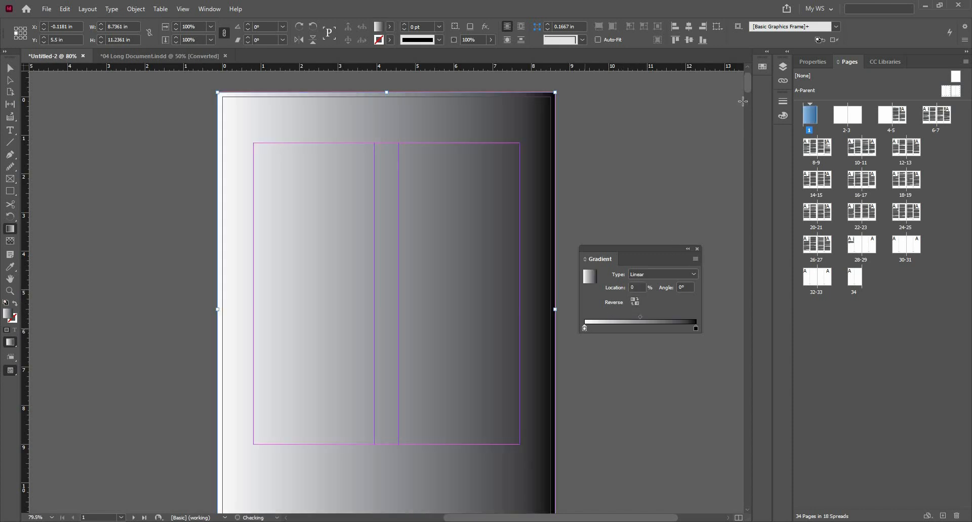
{"action": "left_click", "coordinate": [782, 116]}
{"action": "left_click_drag", "start_coordinate": [687, 115], "coordinate": [702, 128]}
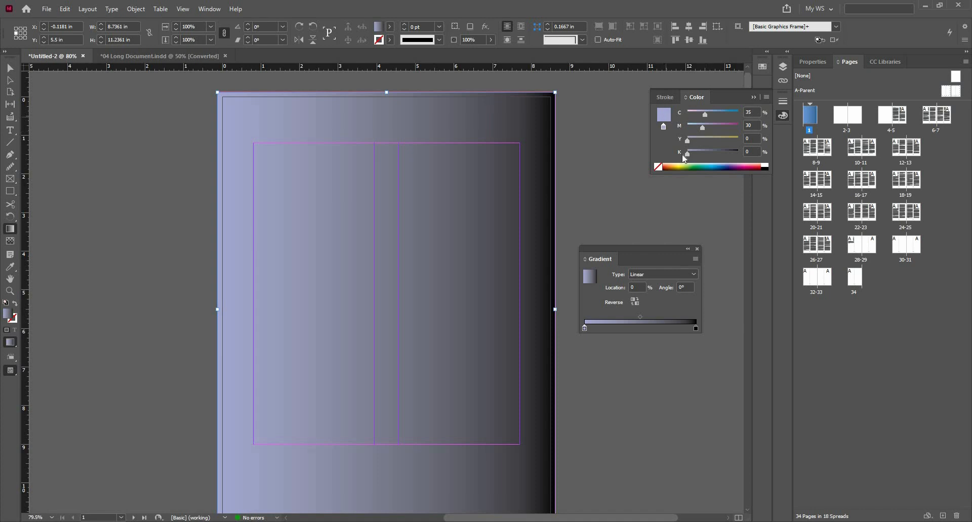
{"action": "left_click", "coordinate": [767, 98]}
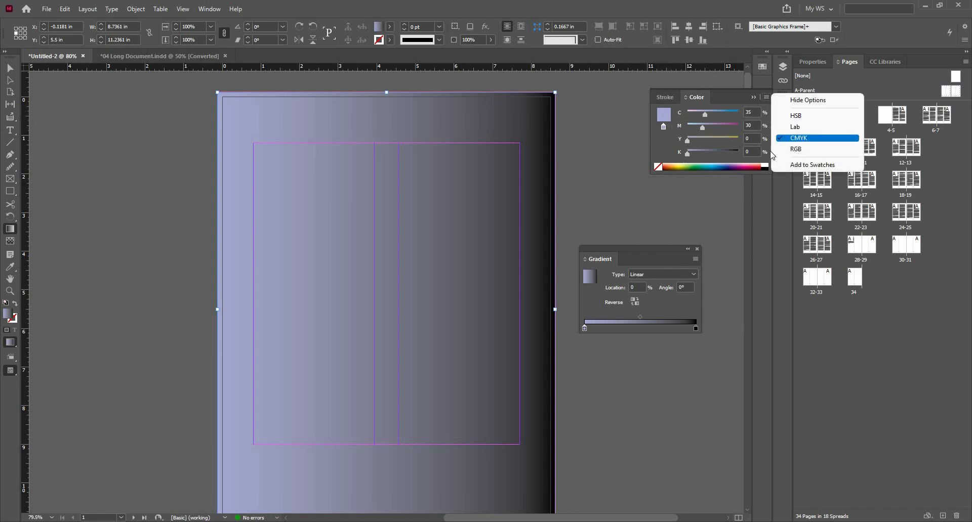
{"action": "left_click", "coordinate": [796, 150]}
{"action": "mouse_move", "coordinate": [720, 115]}
{"action": "left_mouse_down"}
{"action": "mouse_move", "coordinate": [703, 114]}
{"action": "mouse_move", "coordinate": [706, 126]}
{"action": "left_mouse_up"}
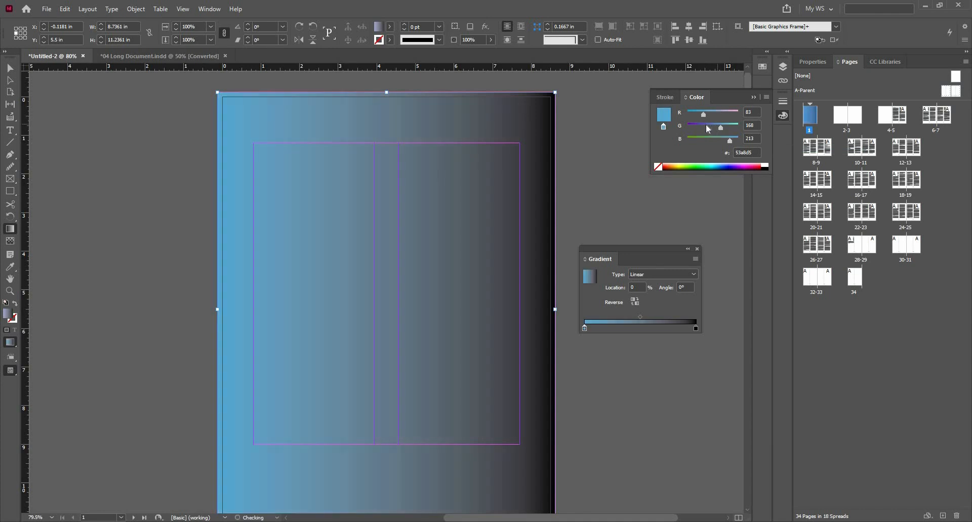
{"action": "left_click", "coordinate": [727, 139]}
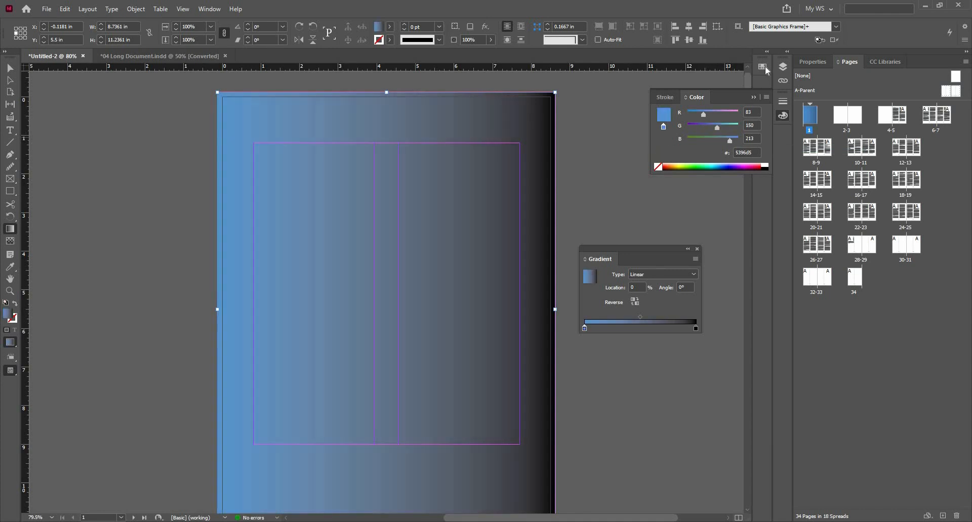
Add the GaH Mid Green swatch as a gradient stop at about 14.5% and select the blue starting stop.
{"action": "left_click", "coordinate": [765, 68]}
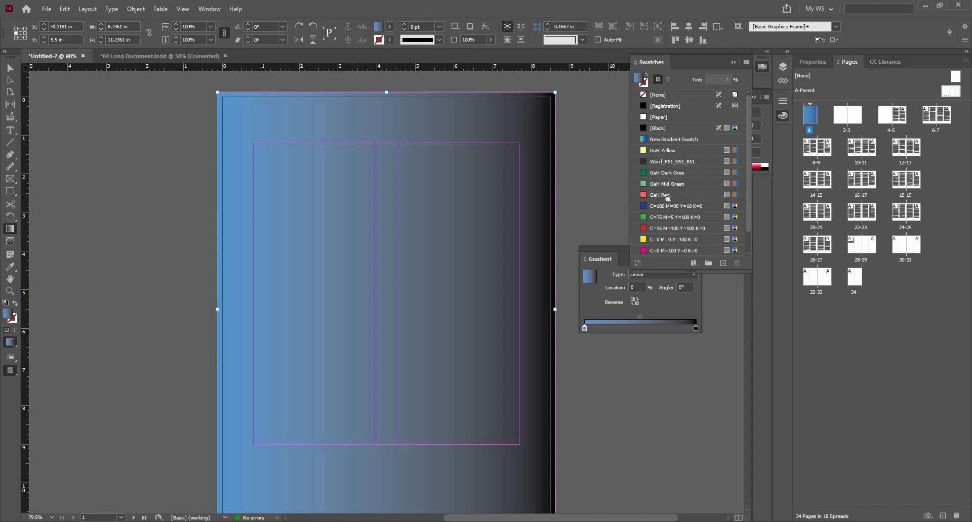
{"action": "left_click_drag", "start_coordinate": [667, 184], "coordinate": [601, 329]}
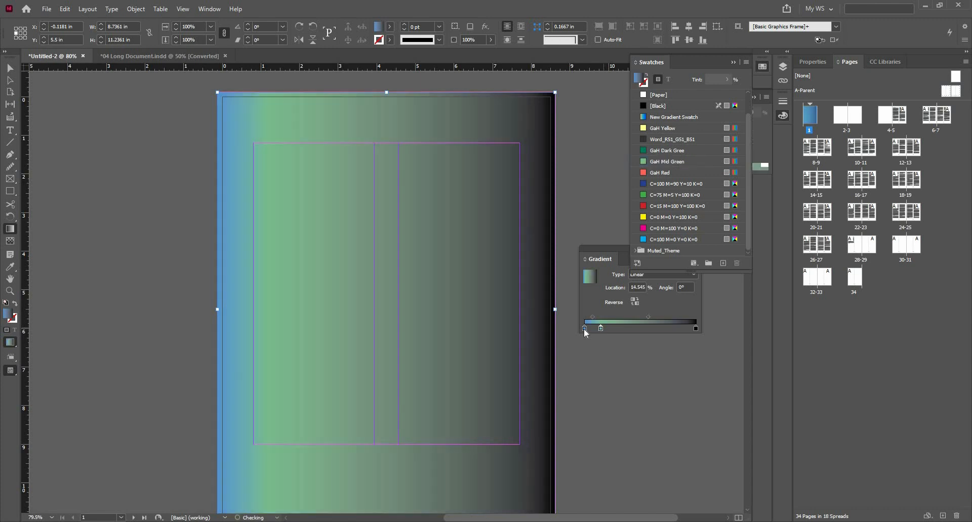
{"action": "left_click", "coordinate": [585, 329]}
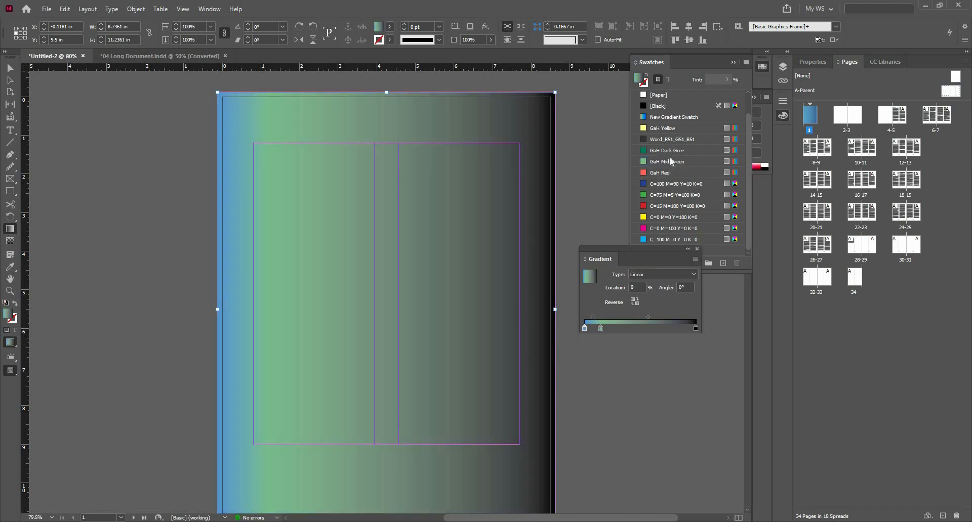
{"action": "left_click_drag", "start_coordinate": [672, 152], "coordinate": [655, 183]}
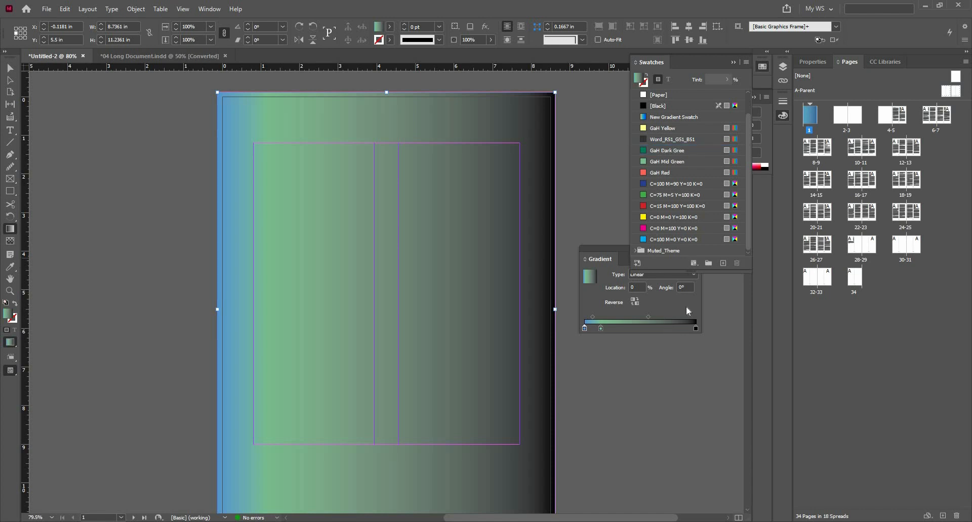
Set the gradient's black end stop to the GaH Dark Gree swatch and remove the middle green stop.
{"action": "left_click", "coordinate": [696, 328]}
{"action": "left_click_drag", "start_coordinate": [672, 151], "coordinate": [652, 325]}
{"action": "left_click", "coordinate": [585, 328]}
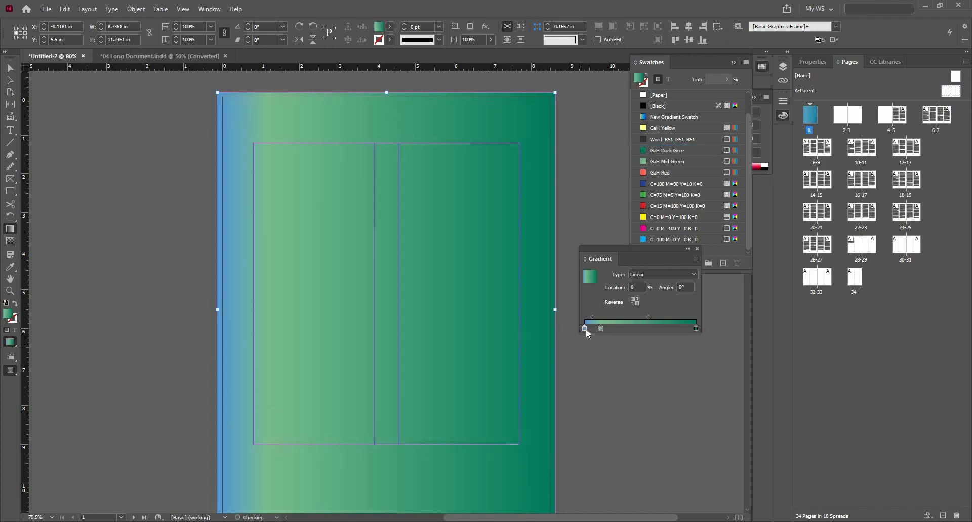
{"action": "left_click_drag", "start_coordinate": [600, 329], "coordinate": [602, 357]}
Keep the linear gradient on the cover frame and set its blue start stop to the GaH Mid Green swatch.
{"action": "left_click", "coordinate": [668, 162]}
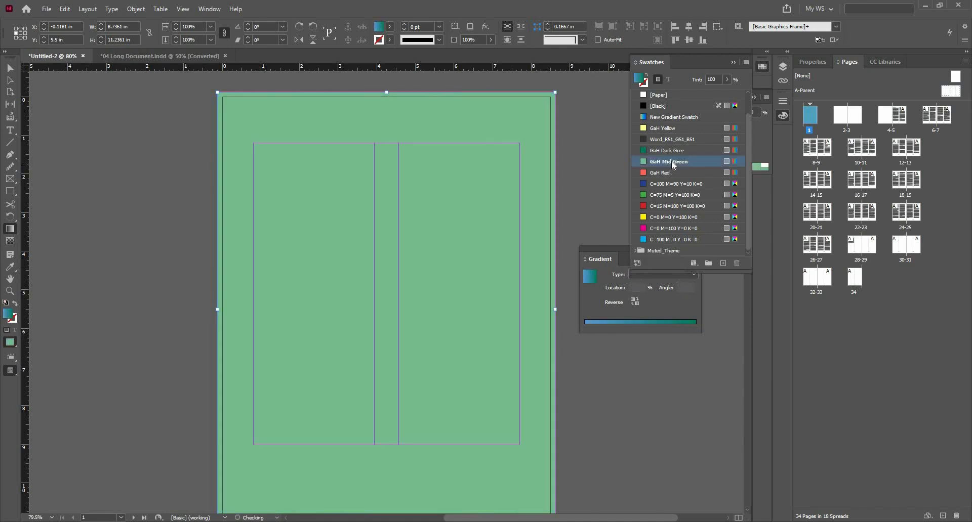
{"action": "left_click", "coordinate": [592, 279]}
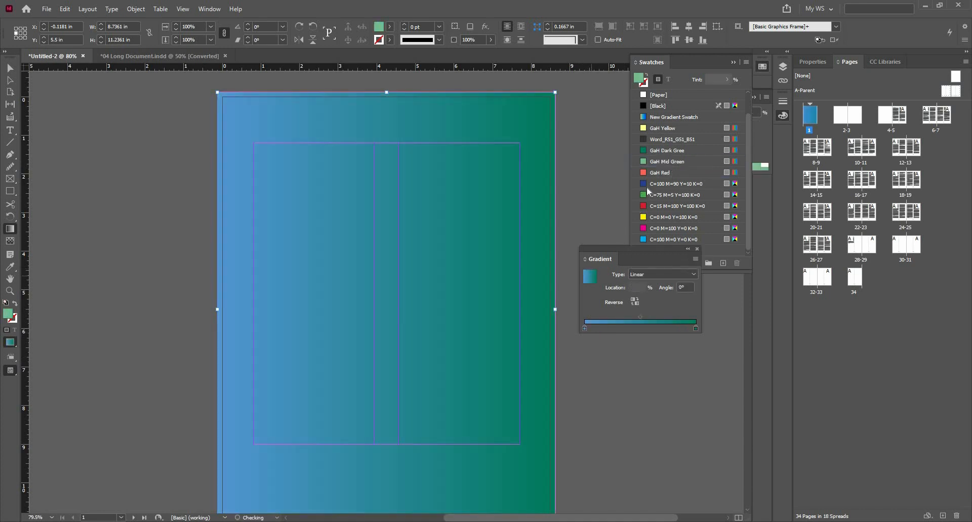
{"action": "left_click_drag", "start_coordinate": [622, 258], "coordinate": [585, 329]}
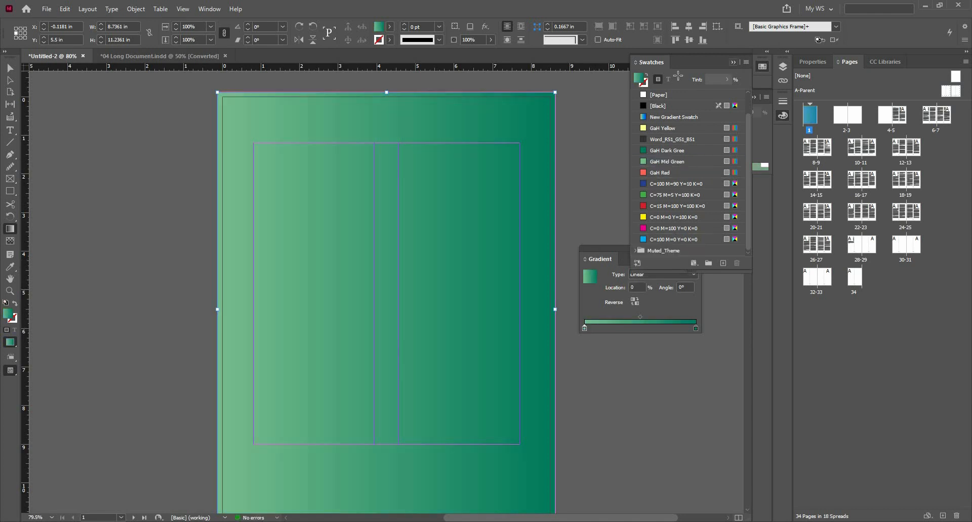
{"action": "left_click", "coordinate": [732, 63]}
{"action": "left_click", "coordinate": [756, 97]}
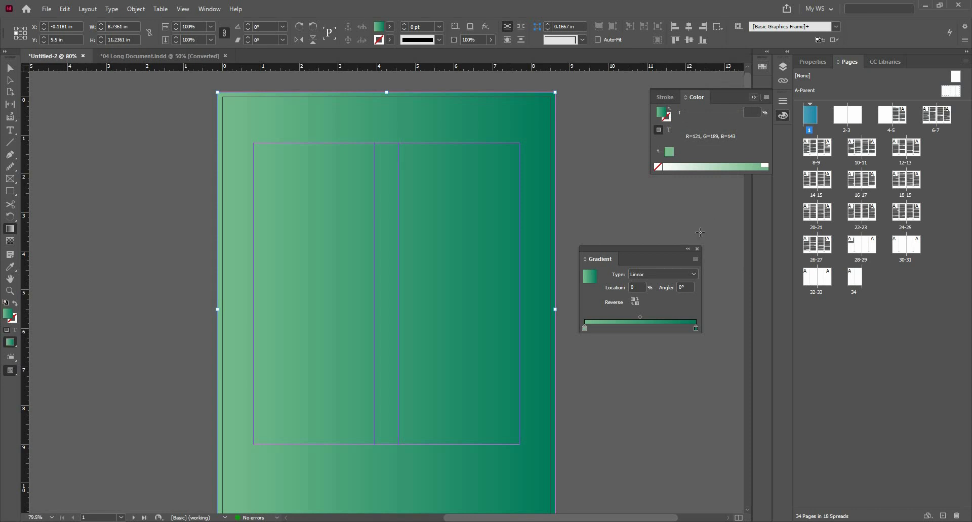
Consult the reference cover in 04 Long Document.indd, set the cover gradient's angle to 90° and reverse its colors.
{"action": "left_click", "coordinate": [162, 54]}
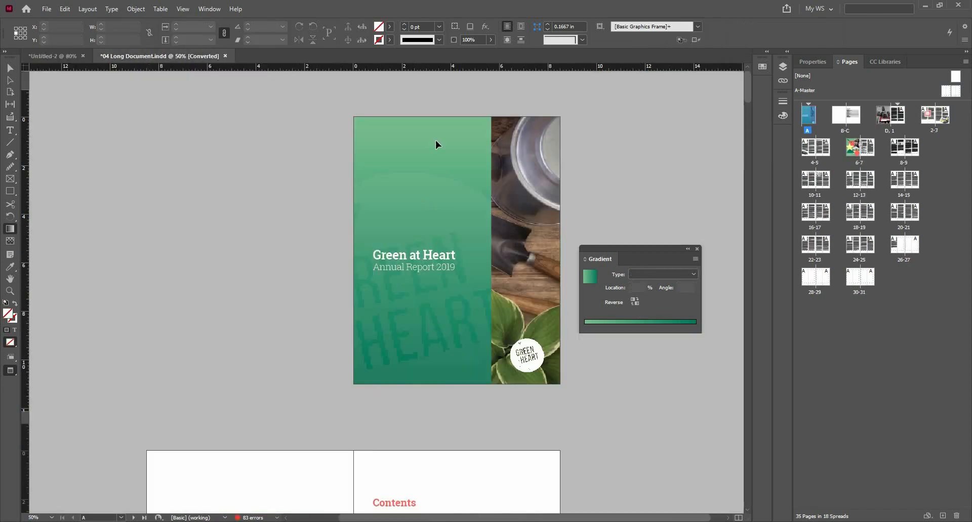
{"action": "left_click", "coordinate": [52, 55]}
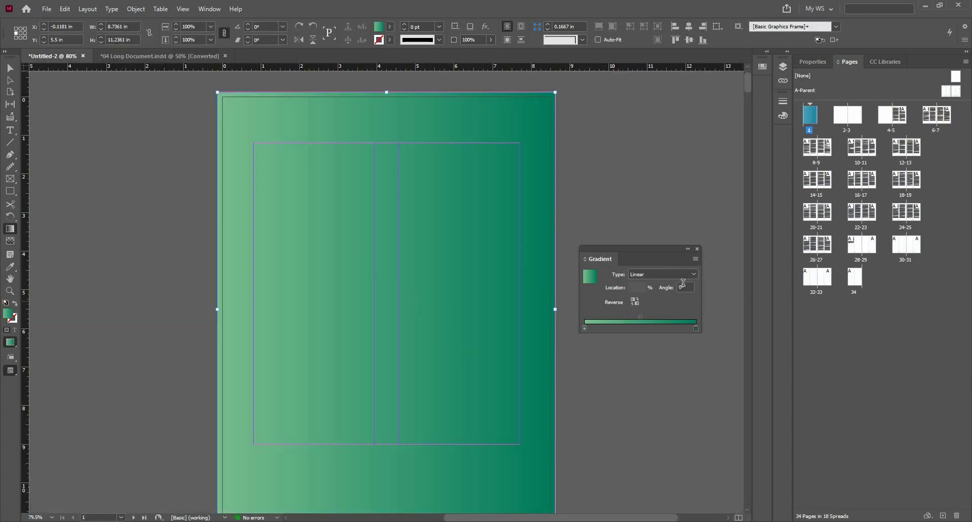
{"action": "left_click", "coordinate": [682, 285]}
{"action": "type", "text": "90"}
{"action": "key", "text": "Return"}
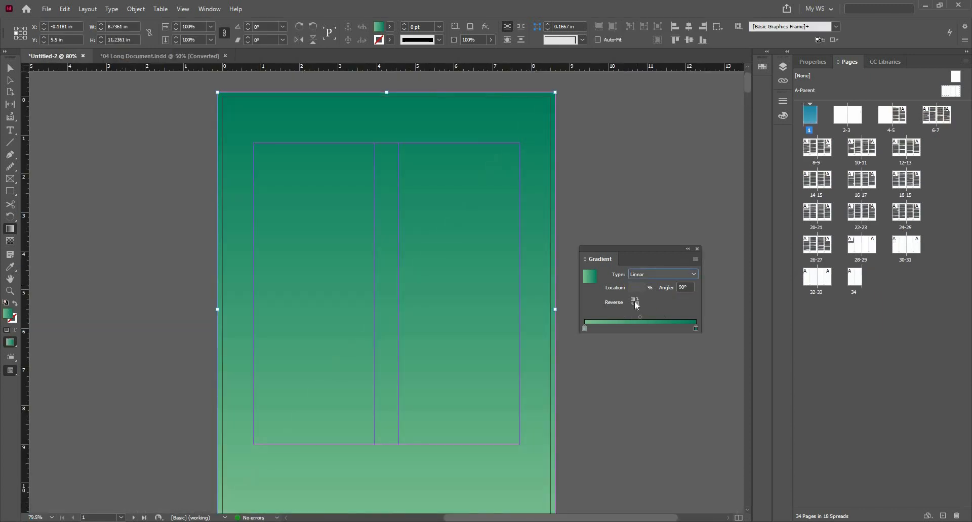
{"action": "left_click", "coordinate": [635, 302]}
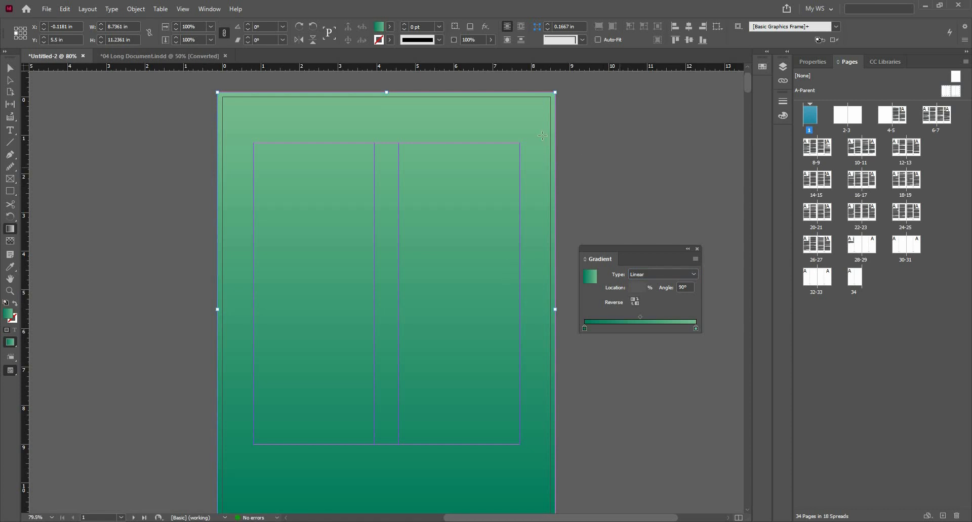
Add a text frame about 3.7 by 2.5 in on the cover's lower left half, reading GREEN AT HEART and ANNUAL REPORT 2022 on two lines.
{"action": "scroll", "coordinate": [542, 150], "scroll_direction": "down", "scroll_amount": 3}
{"action": "scroll", "coordinate": [535, 149], "scroll_direction": "up", "scroll_amount": 2}
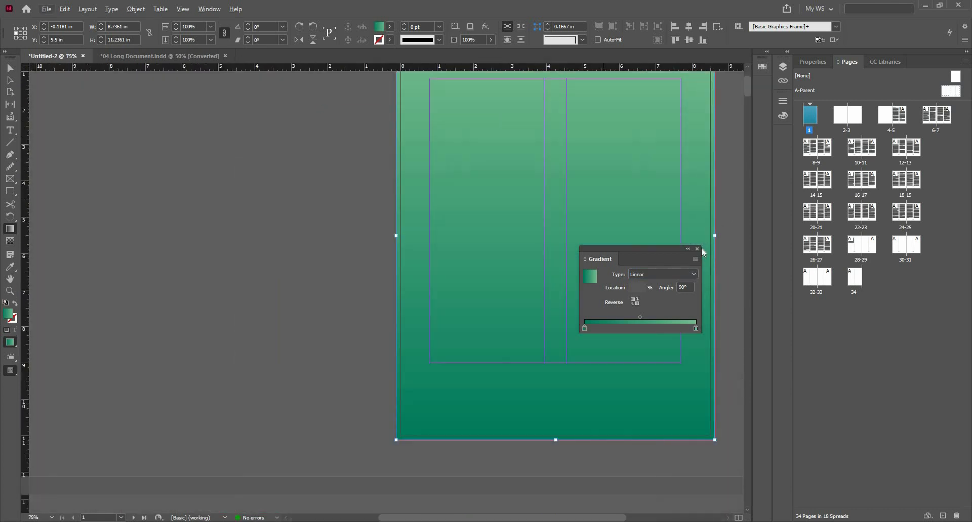
{"action": "left_click_drag", "start_coordinate": [614, 235], "coordinate": [561, 243]}
{"action": "left_click", "coordinate": [9, 131]}
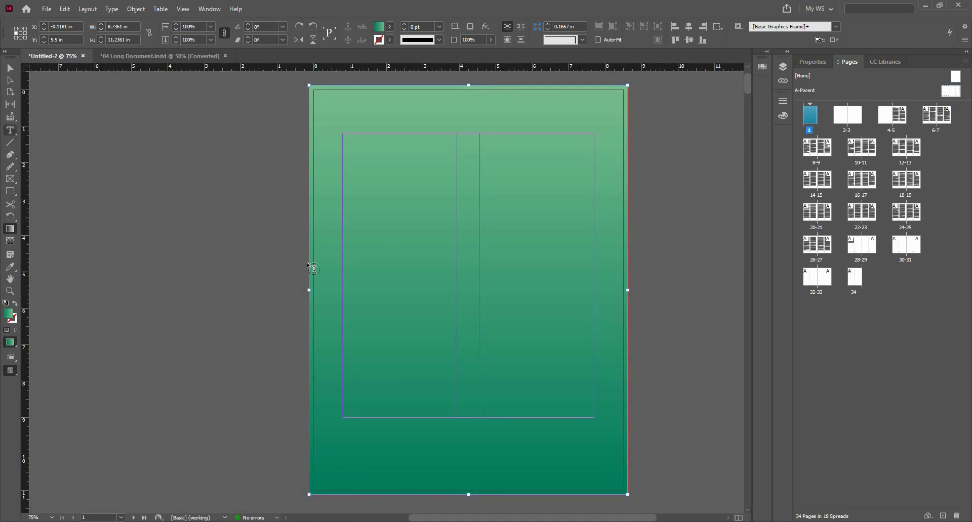
{"action": "left_click_drag", "start_coordinate": [318, 290], "coordinate": [452, 379]}
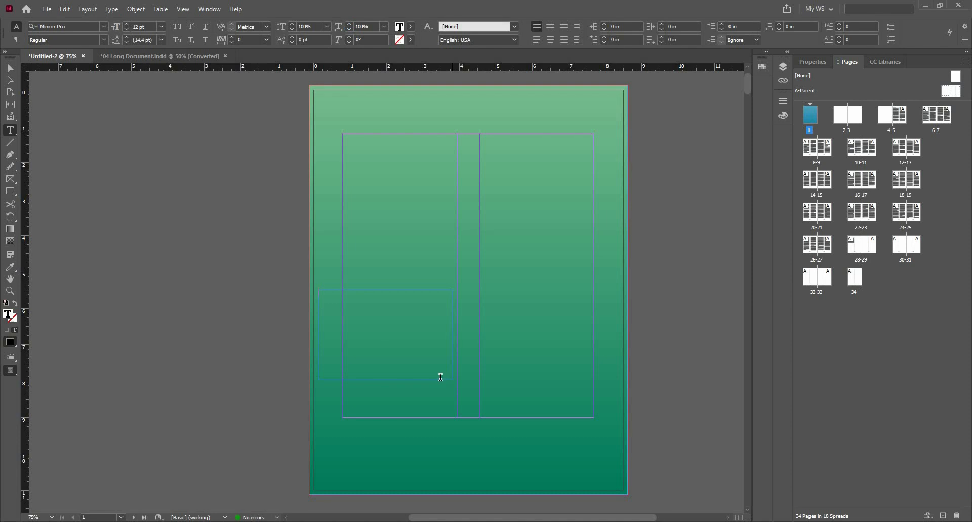
{"action": "type", "text": "GREEN AT HEART"}
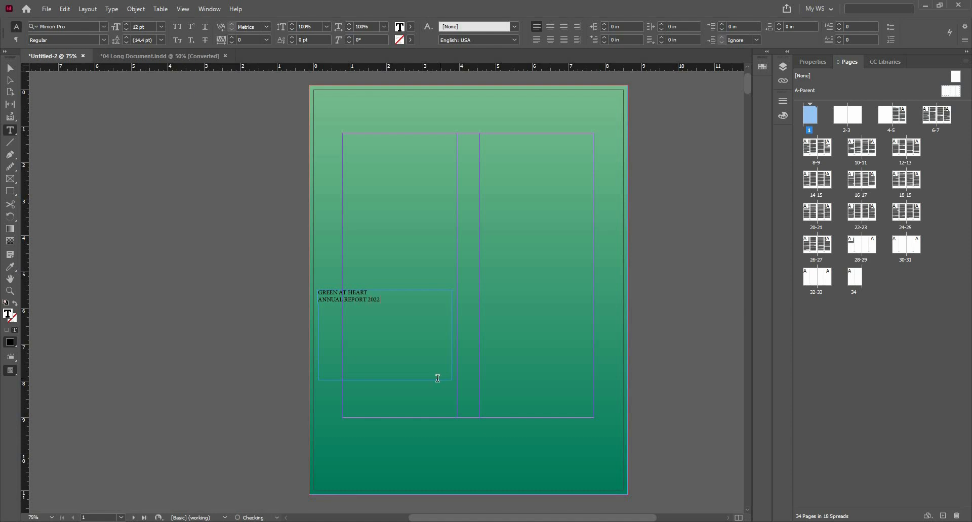
Set both cover title lines in Roboto Slab Bold and enlarge GREEN AT HEART to 20 pt.
{"action": "scroll", "coordinate": [355, 289], "scroll_direction": "up", "scroll_amount": 3}
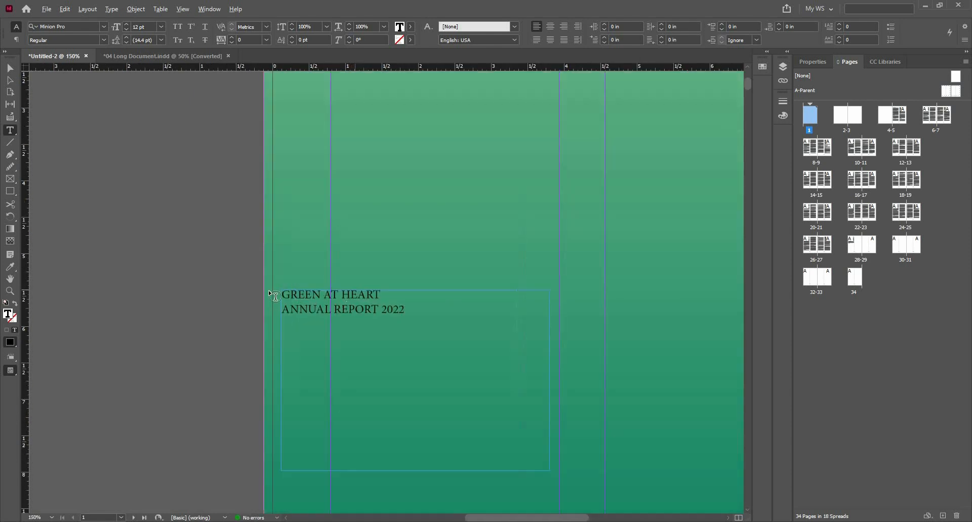
{"action": "left_click_drag", "start_coordinate": [398, 300], "coordinate": [408, 321]}
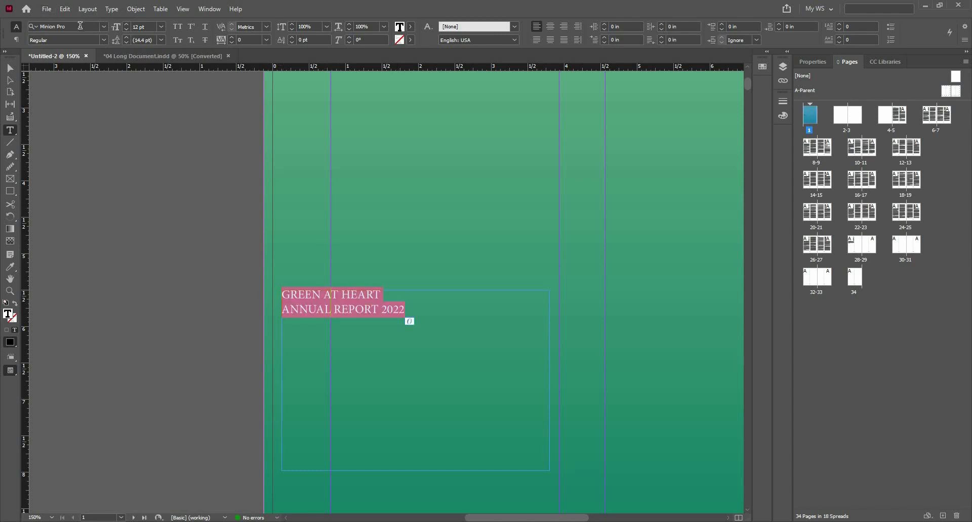
{"action": "left_click", "coordinate": [80, 25]}
{"action": "type", "text": "RO"}
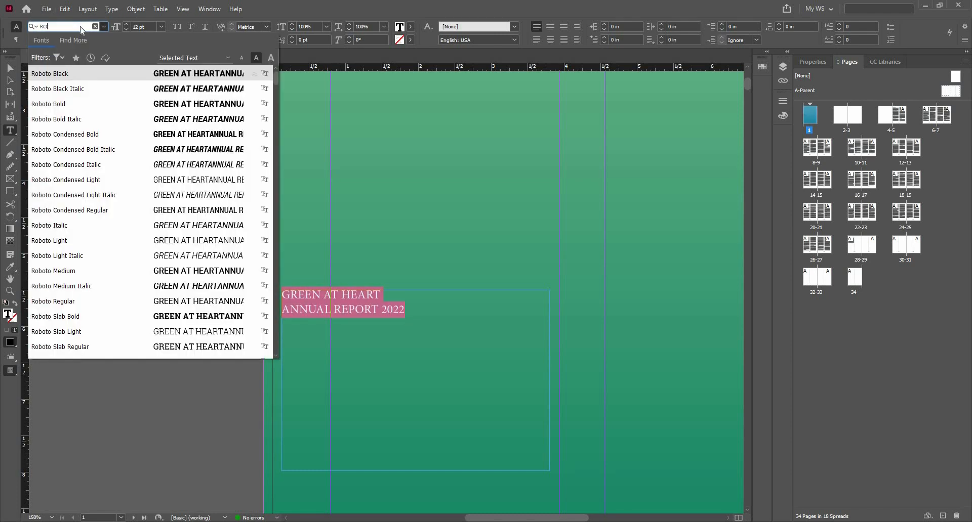
{"action": "type", "text": "BO"}
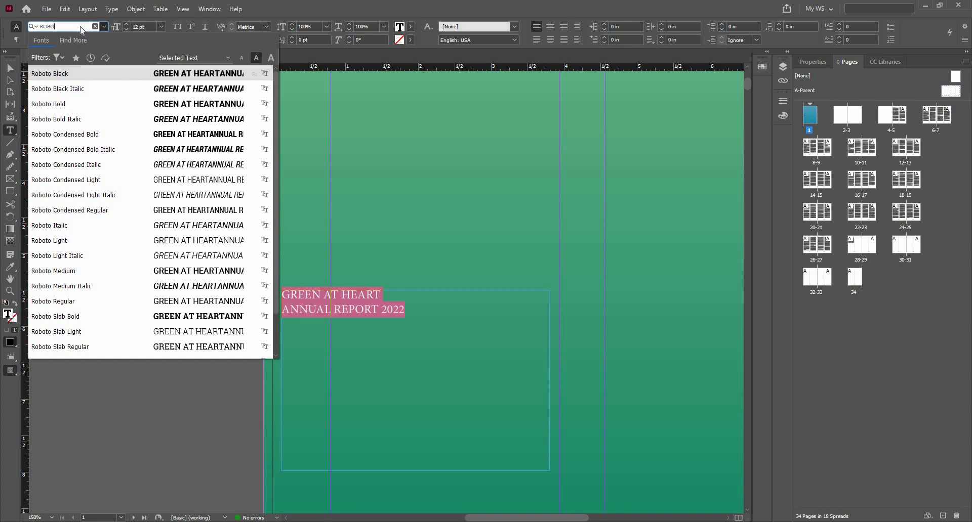
{"action": "left_click", "coordinate": [191, 318]}
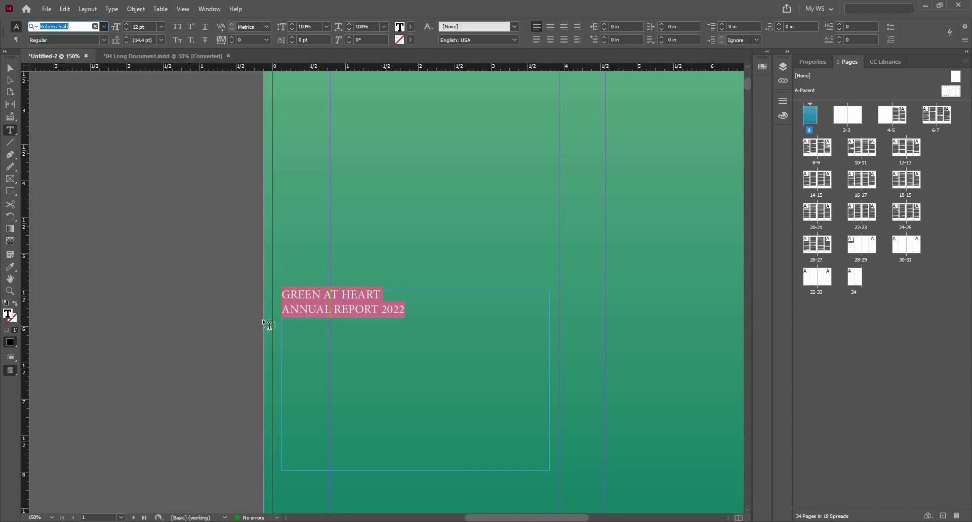
{"action": "left_click_drag", "start_coordinate": [283, 298], "coordinate": [397, 294]}
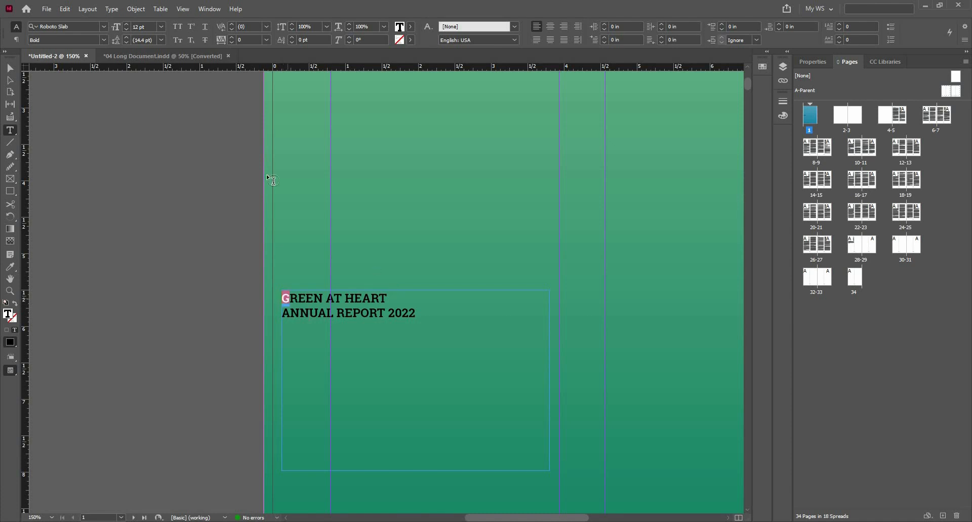
{"action": "left_click", "coordinate": [127, 24]}
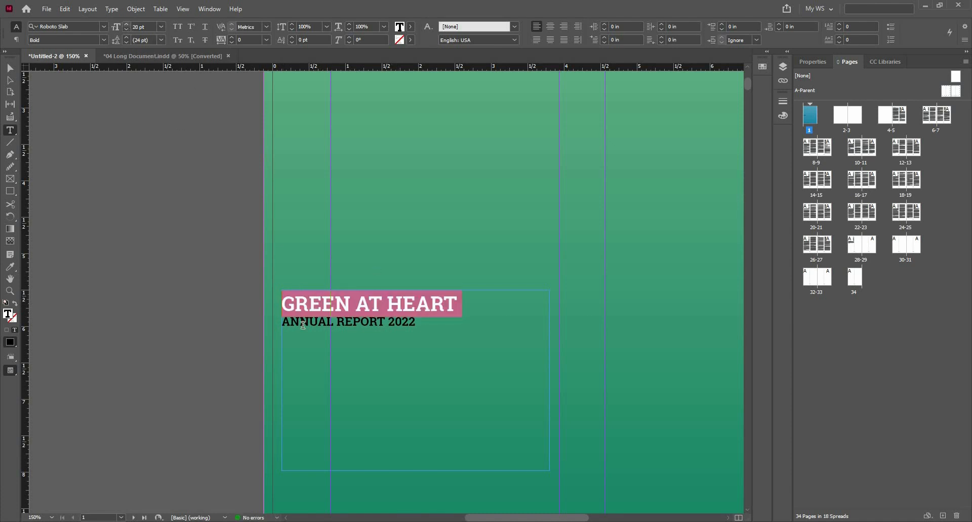
Set the ANNUAL REPORT 2022 line to the Regular font style at 20 pt.
{"action": "left_click", "coordinate": [287, 322]}
{"action": "key", "text": "shift+Right"}
{"action": "key", "text": "shift+Right"}
{"action": "key", "text": "shift+Right"}
{"action": "key", "text": "shift+Right"}
{"action": "key", "text": "shift+Right"}
{"action": "key", "text": "shift+Right"}
{"action": "key", "text": "shift+Right"}
{"action": "key", "text": "shift+Right"}
{"action": "key", "text": "shift+Right"}
{"action": "key", "text": "shift+Right"}
{"action": "key", "text": "shift+Right"}
{"action": "key", "text": "shift+Right"}
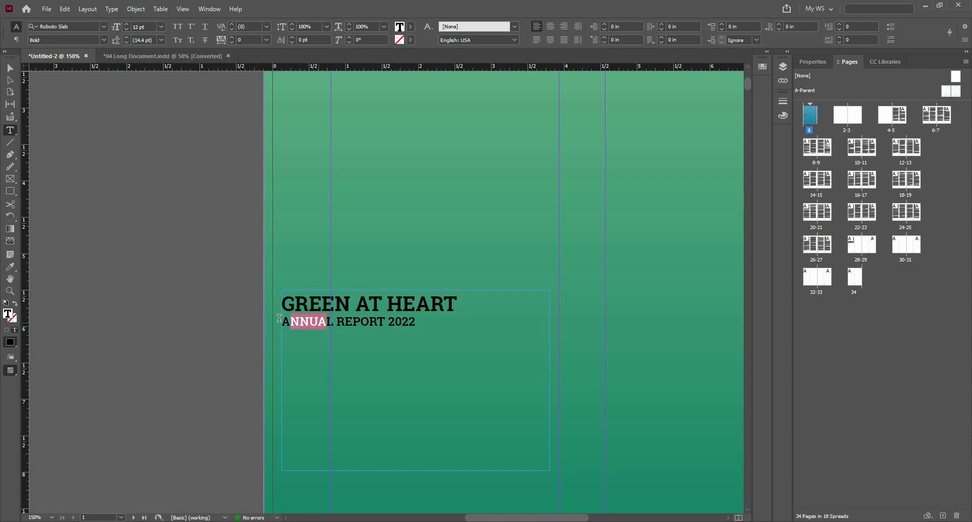
{"action": "left_click_drag", "start_coordinate": [411, 323], "coordinate": [281, 322]}
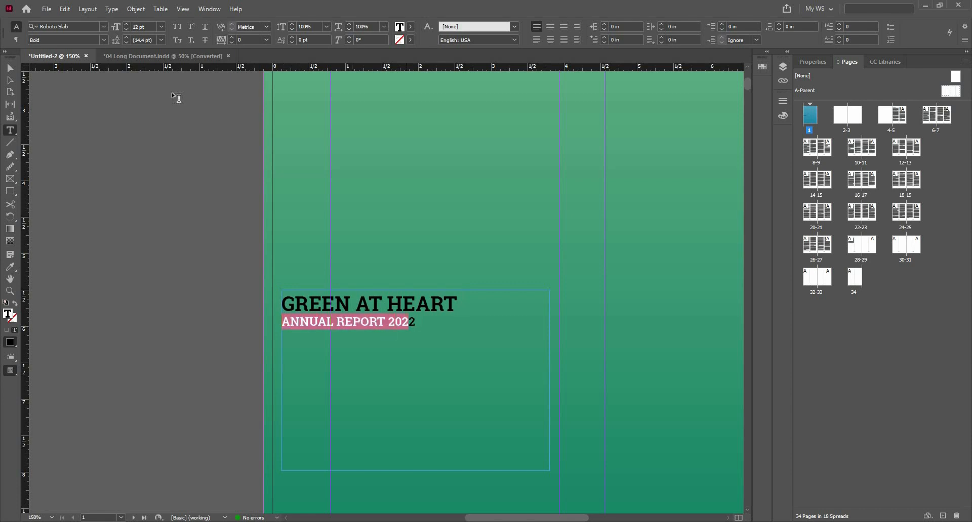
{"action": "left_click", "coordinate": [104, 40]}
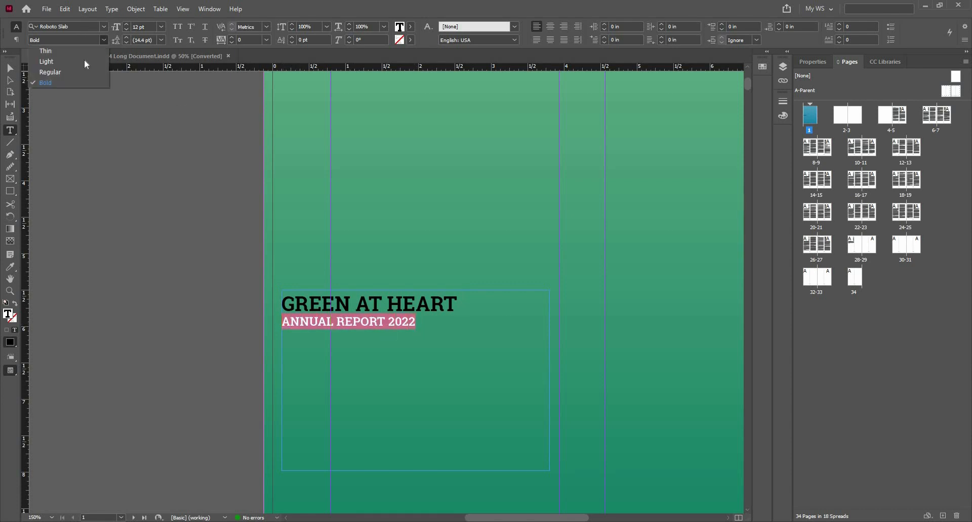
{"action": "left_click", "coordinate": [83, 70]}
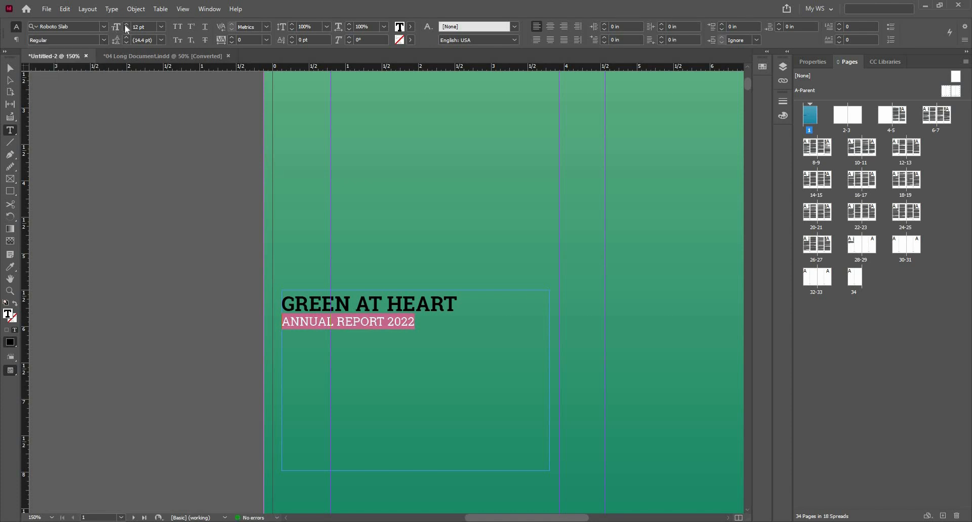
{"action": "left_click", "coordinate": [127, 25], "text": "shift"}
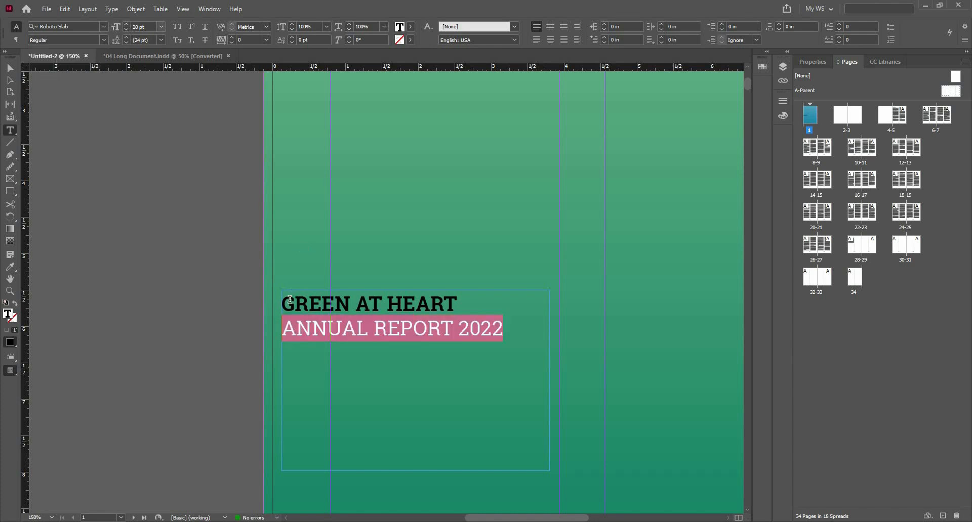
Set the GREEN AT HEART line's font size to 25 pt.
{"action": "left_click_drag", "start_coordinate": [282, 304], "coordinate": [461, 306]}
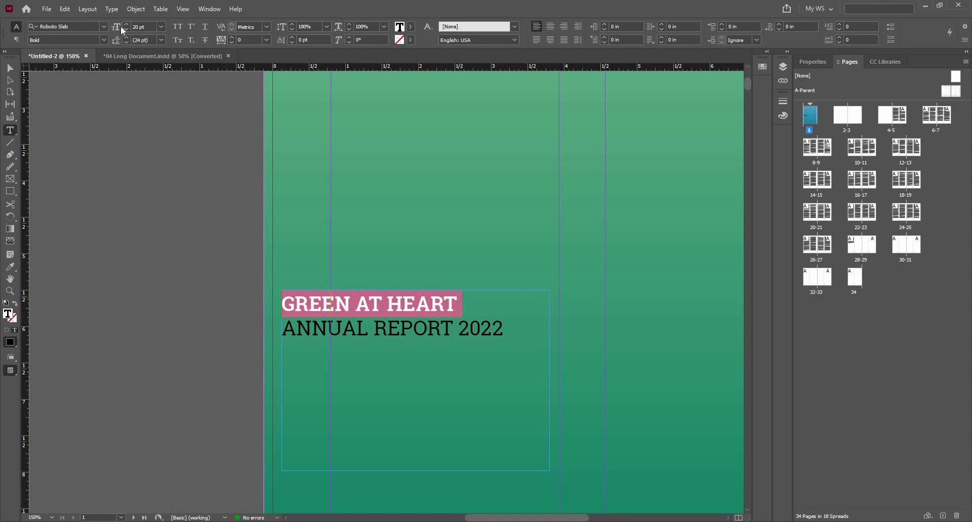
{"action": "left_click", "coordinate": [126, 25], "text": "shift"}
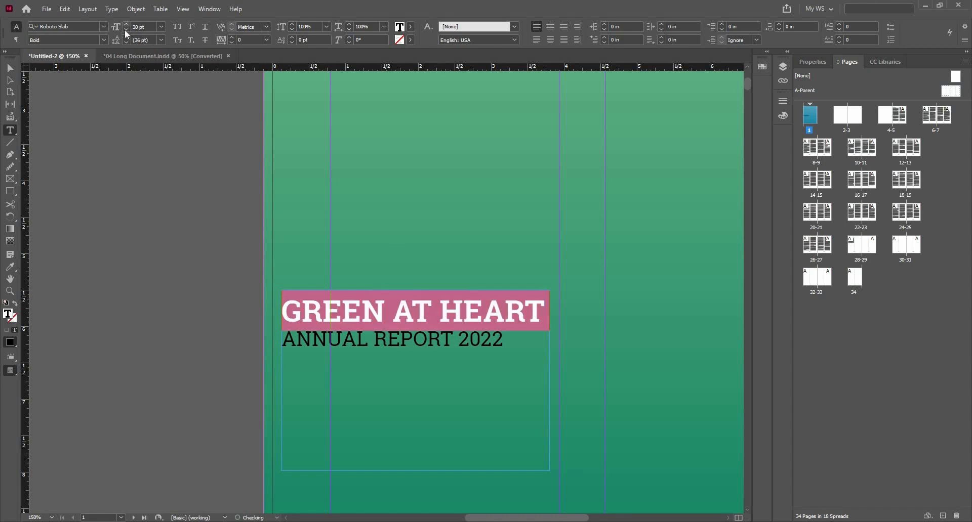
{"action": "left_click", "coordinate": [124, 30]}
{"action": "left_click", "coordinate": [126, 32]}
{"action": "left_click", "coordinate": [126, 32]}
{"action": "left_click", "coordinate": [126, 32]}
{"action": "left_click", "coordinate": [126, 31]}
{"action": "left_click", "coordinate": [126, 31]}
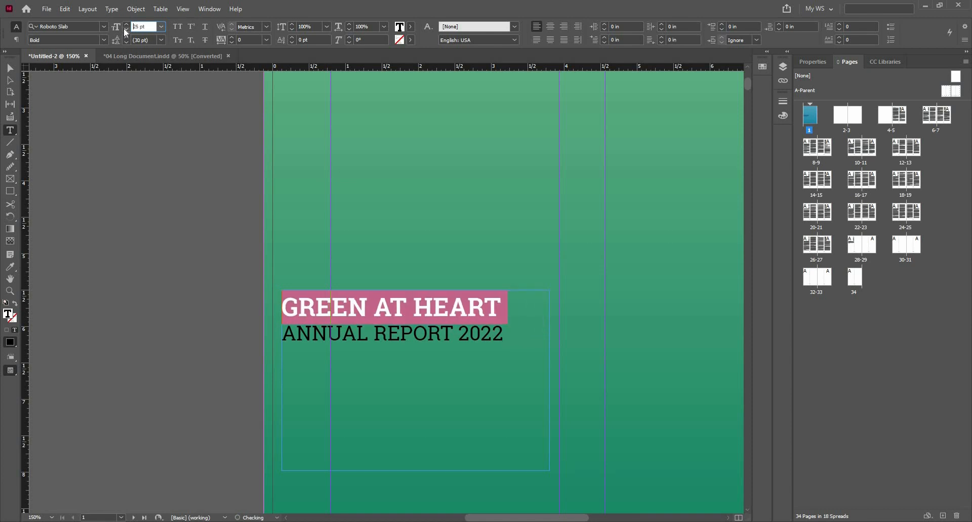
Shrink the title frame to about 3.1 by 0.8 in around its text and move it into the left column at about X 0.85, Y 5.4 in.
{"action": "left_click", "coordinate": [14, 73]}
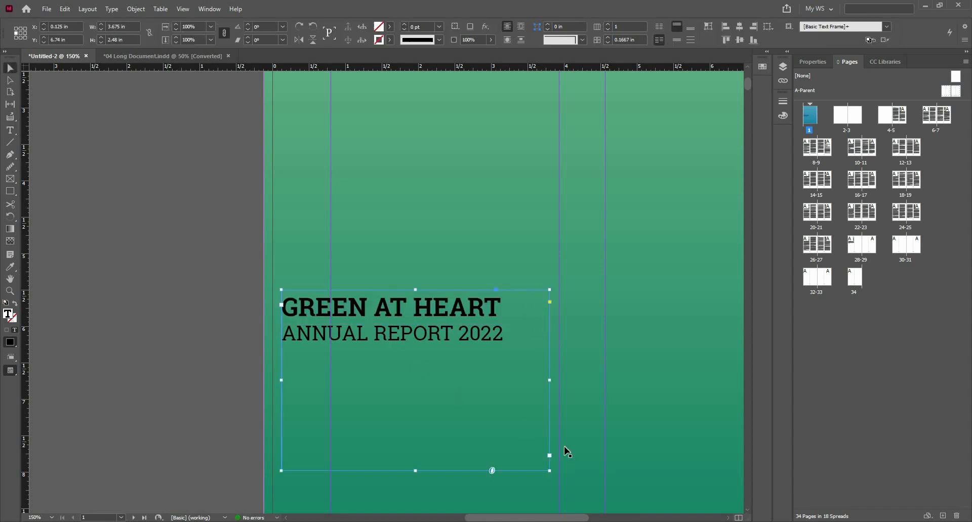
{"action": "double_click", "coordinate": [548, 471]}
{"action": "key", "text": "ctrl+z"}
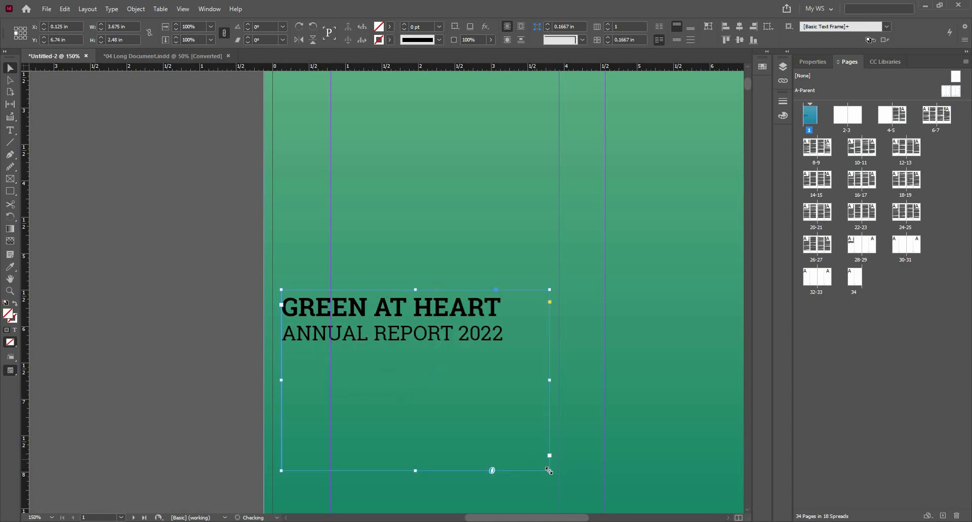
{"action": "left_click_drag", "start_coordinate": [549, 469], "coordinate": [507, 346]}
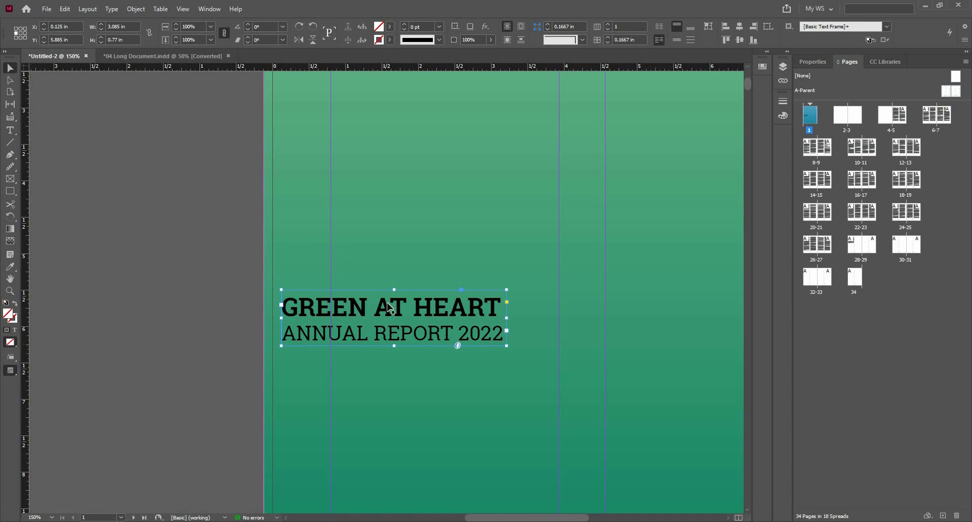
{"action": "left_click_drag", "start_coordinate": [387, 305], "coordinate": [415, 277]}
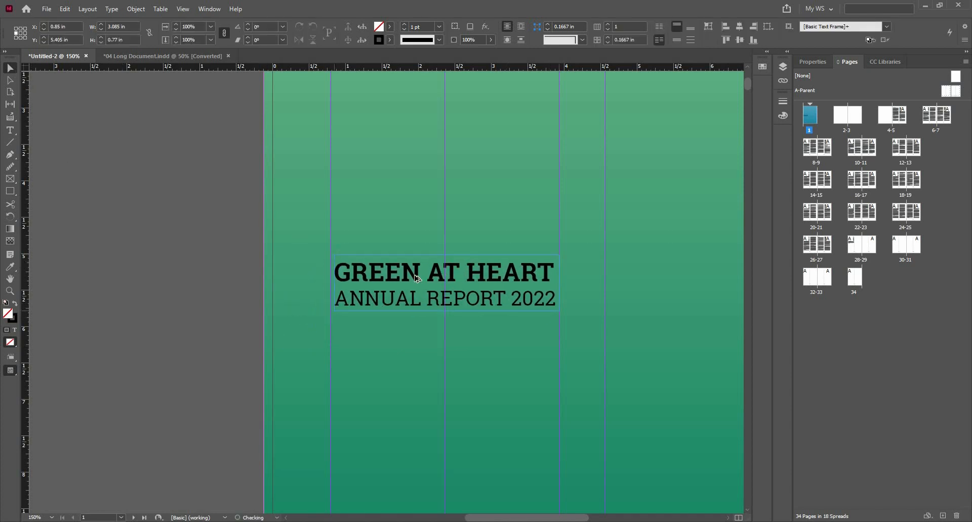
Compare the title with the reference cover in 04 Long Document.indd and return to the Untitled-2 document.
{"action": "scroll", "coordinate": [389, 305], "scroll_direction": "down", "scroll_amount": 2}
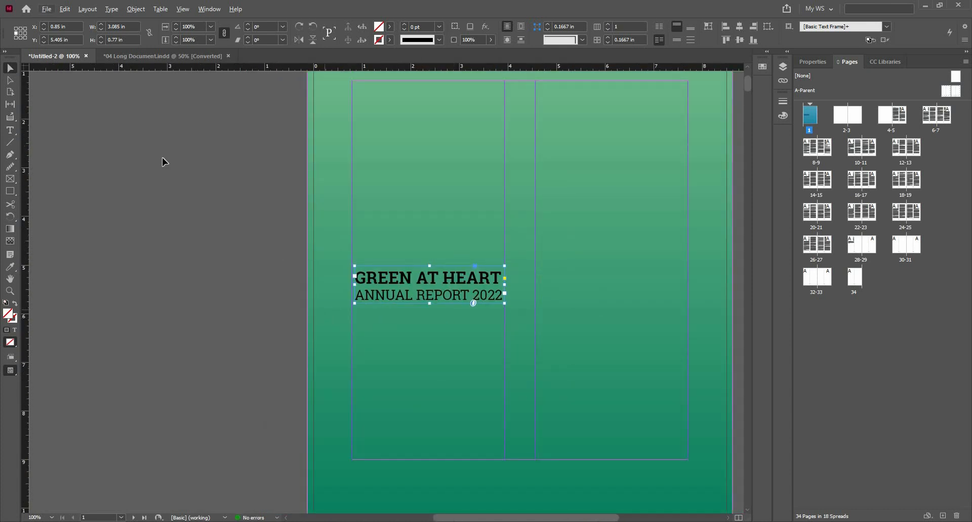
{"action": "left_click", "coordinate": [165, 57]}
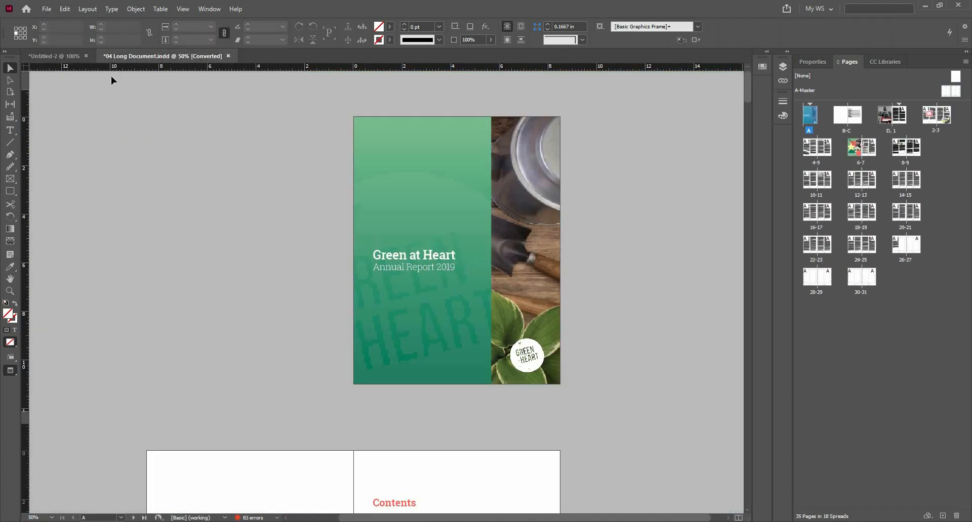
{"action": "left_click", "coordinate": [66, 56]}
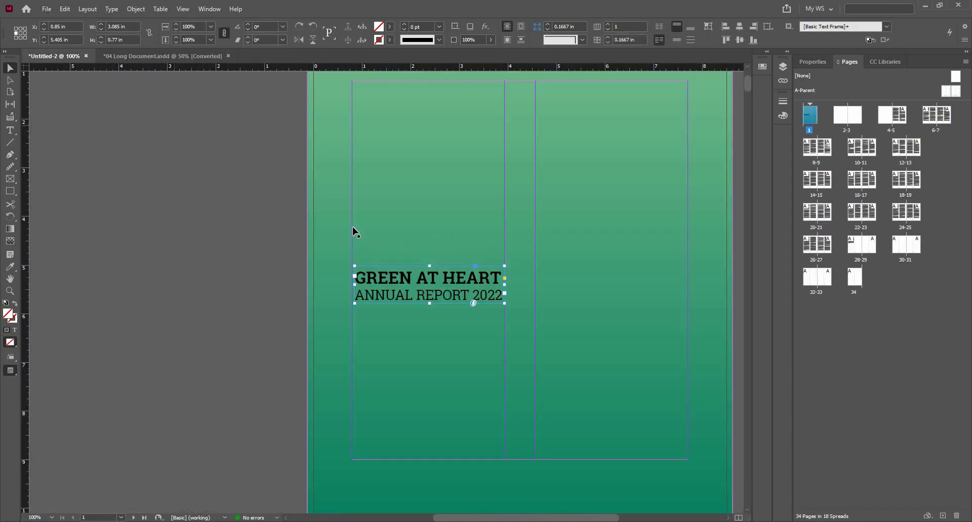
Change the fill colour of the GREEN AT HEART title text to white and deselect the frame.
{"action": "scroll", "coordinate": [350, 221], "scroll_direction": "up", "scroll_amount": 1}
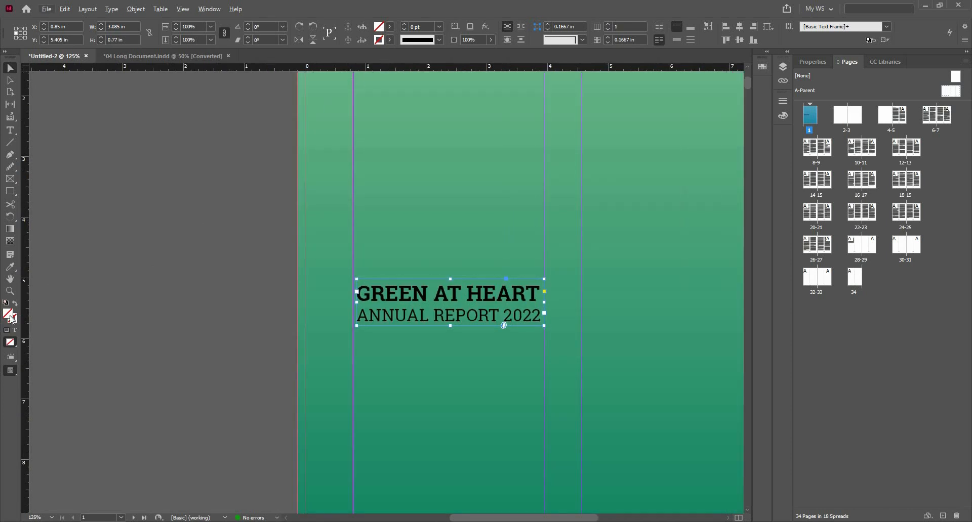
{"action": "key", "text": "j"}
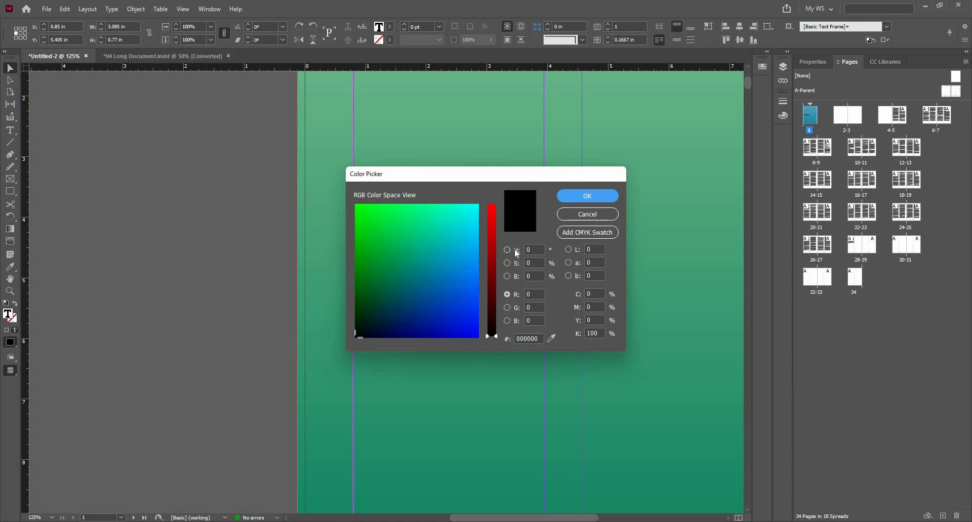
{"action": "left_click_drag", "start_coordinate": [376, 214], "coordinate": [337, 188]}
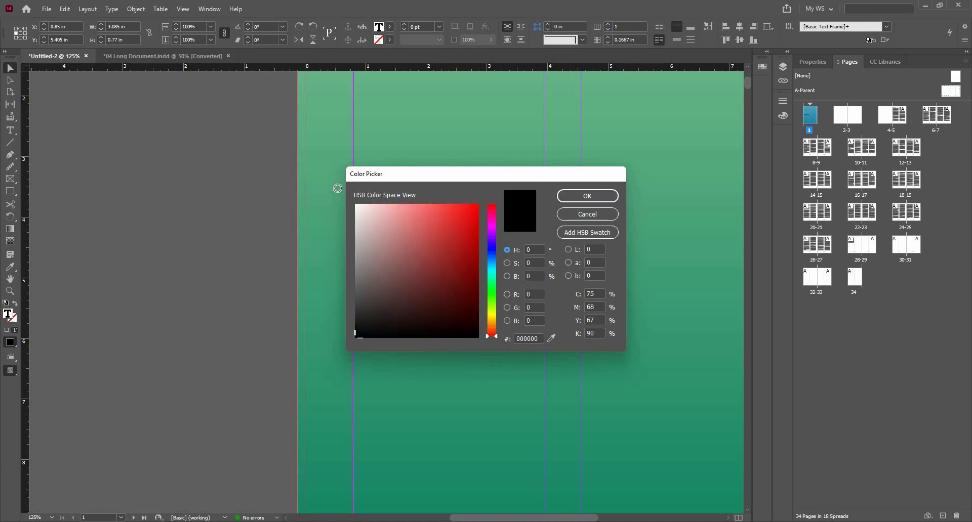
{"action": "left_click", "coordinate": [606, 198]}
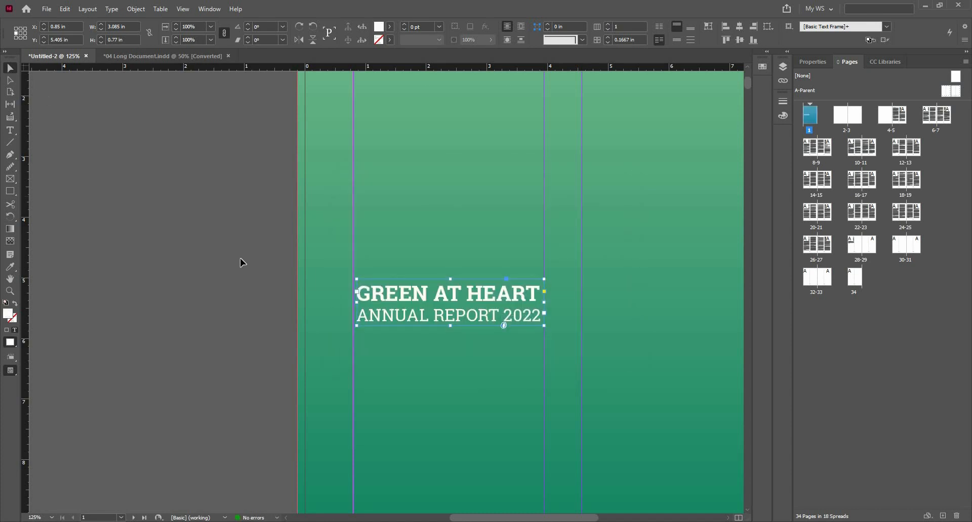
{"action": "key", "text": "ctrl+0"}
{"action": "key", "text": "ctrl+shift+a"}
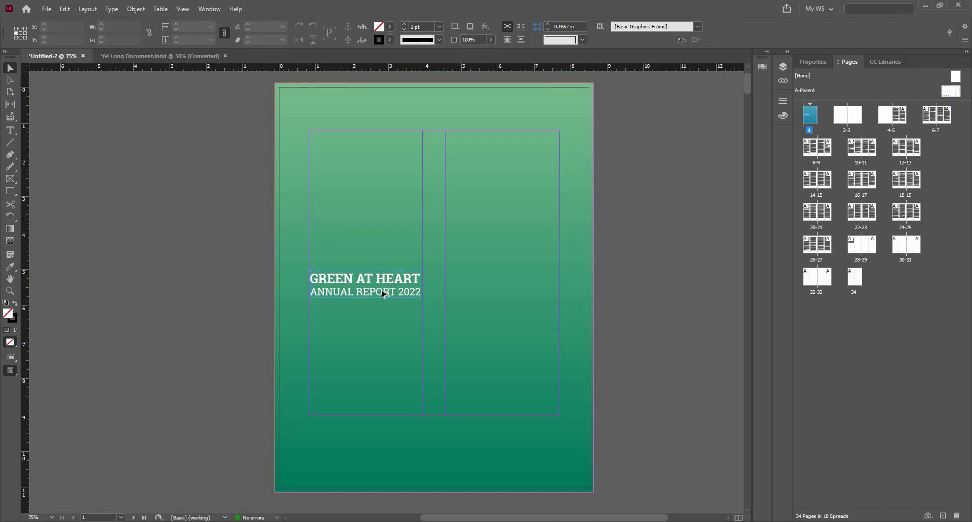
Scale the title frame together with its text to about 4.09 by 1.02 in.
{"action": "left_click", "coordinate": [383, 292]}
{"action": "key", "text": "ctrl+1"}
{"action": "left_click_drag", "start_coordinate": [278, 304], "coordinate": [275, 314]}
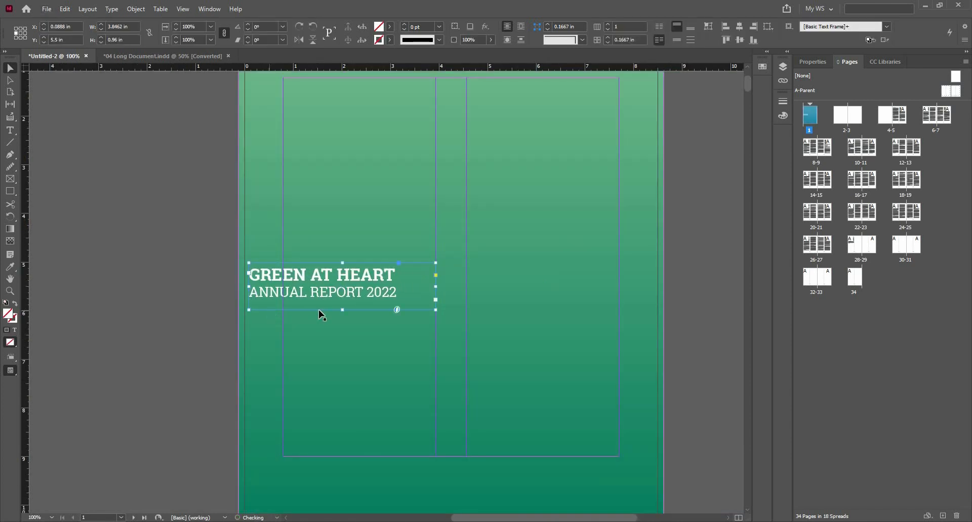
{"action": "key", "text": "ctrl+z"}
{"action": "left_click_drag", "start_coordinate": [270, 309], "coordinate": [282, 292]}
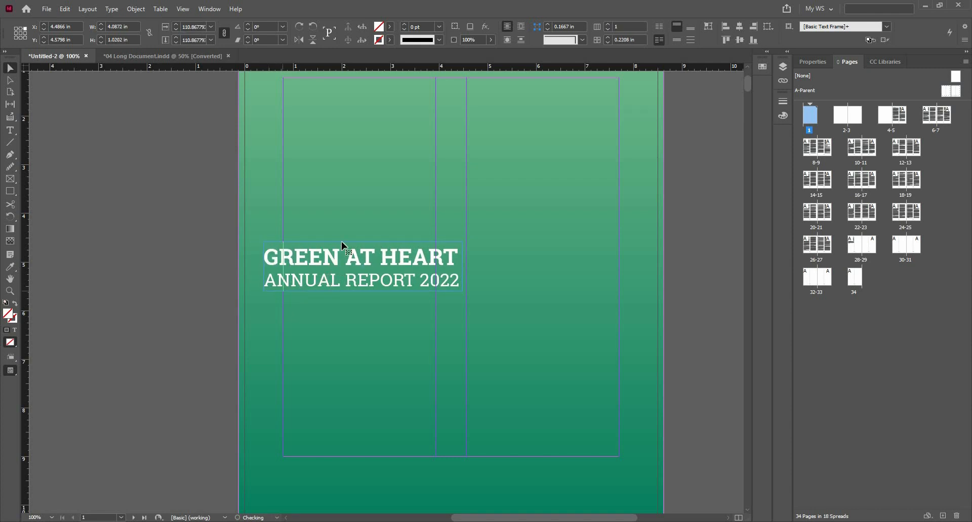
Preview the cover without guides, restore the guides and move the title to about X 0.32, Y 5.5 in.
{"action": "scroll", "coordinate": [340, 253], "scroll_direction": "down", "scroll_amount": 1}
{"action": "left_click", "coordinate": [329, 289]}
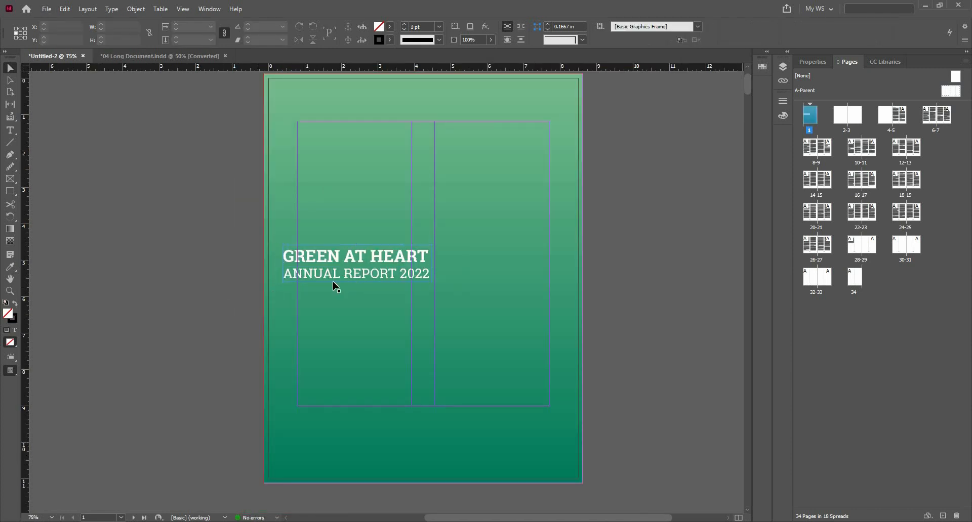
{"action": "key", "text": "w"}
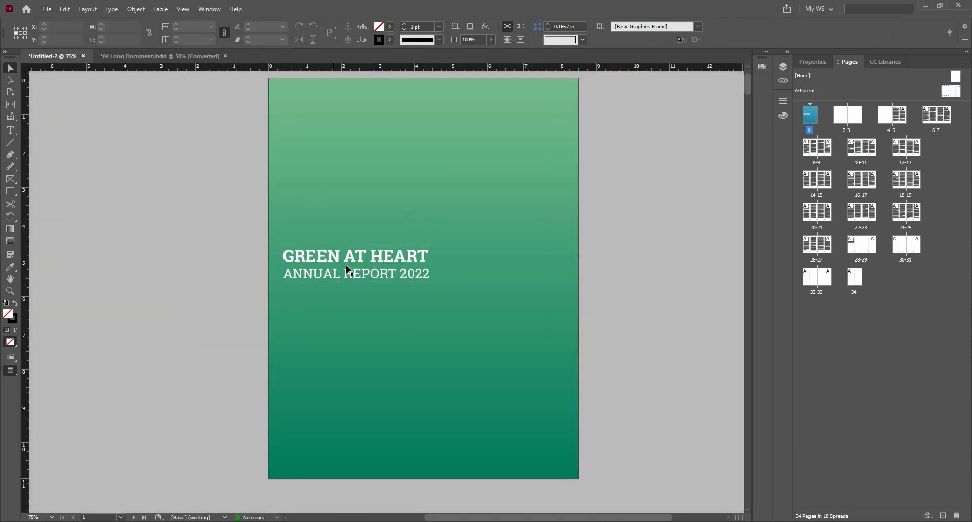
{"action": "key", "text": "w"}
{"action": "left_click_drag", "start_coordinate": [351, 282], "coordinate": [348, 298]}
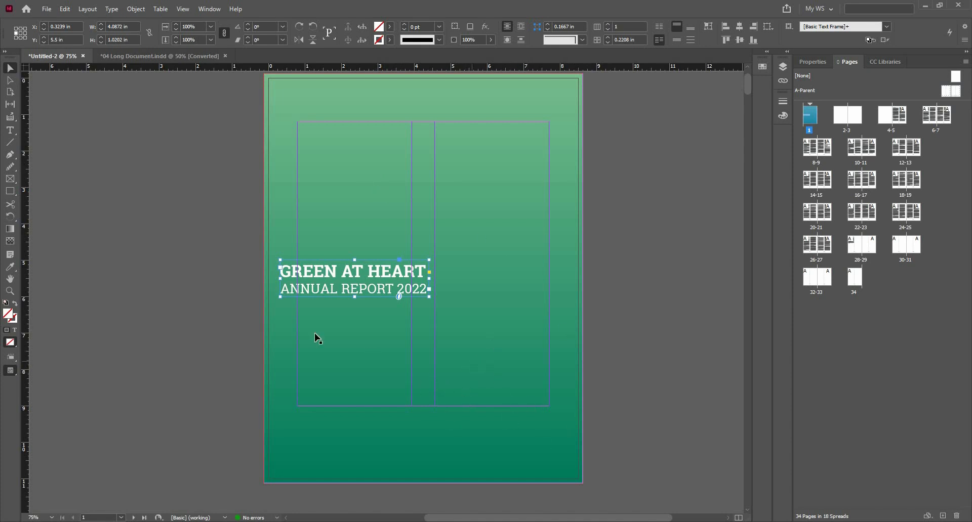
Try to place Green Logo4 - White with import options off while the title frame is selected, and undo the placement.
{"action": "left_click", "coordinate": [46, 8]}
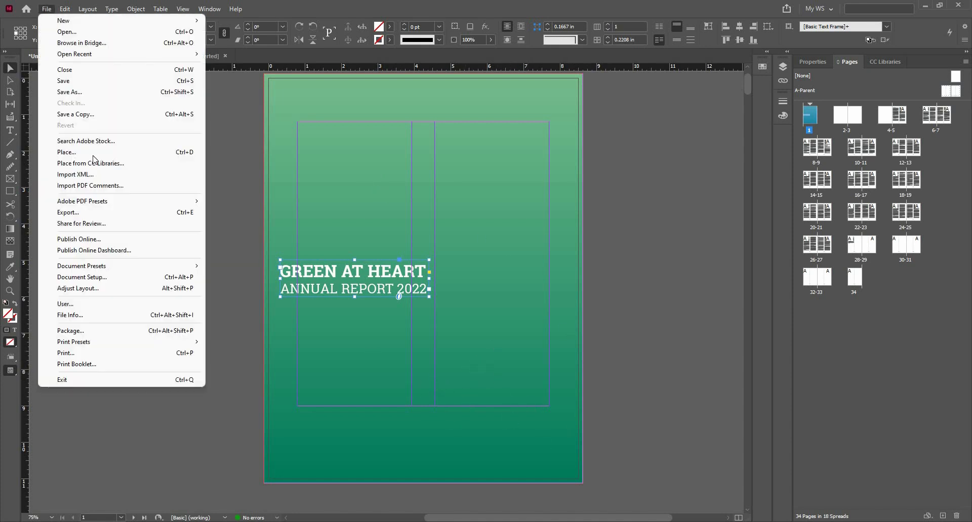
{"action": "left_click", "coordinate": [93, 152]}
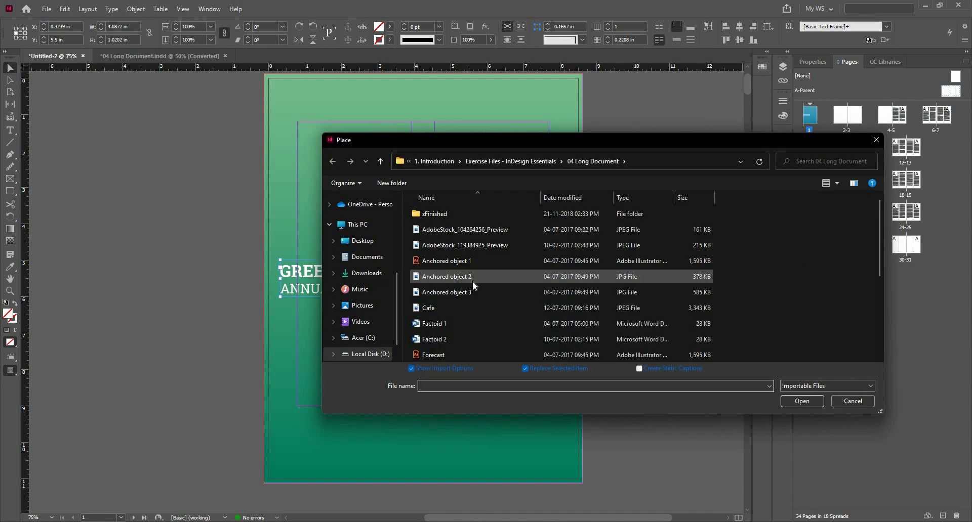
{"action": "scroll", "coordinate": [472, 281], "scroll_direction": "down", "scroll_amount": 4}
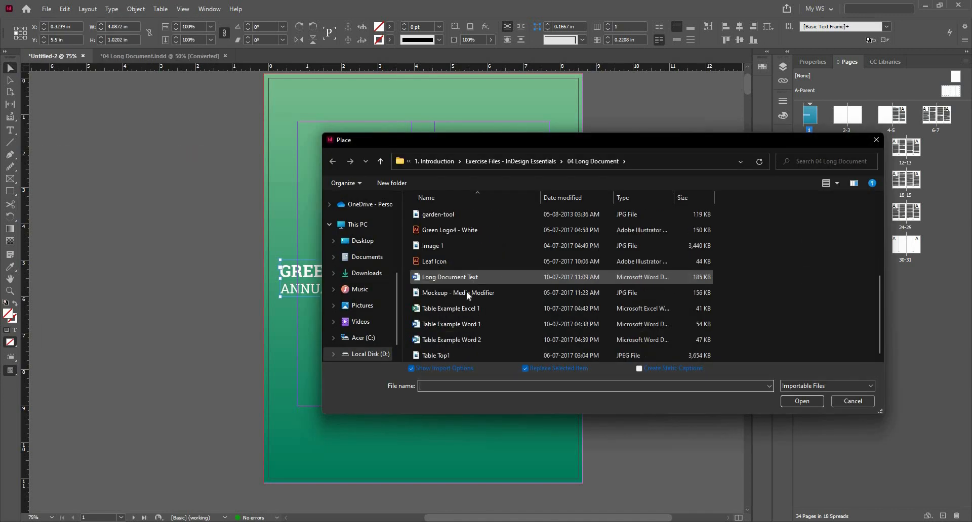
{"action": "scroll", "coordinate": [463, 286], "scroll_direction": "up", "scroll_amount": 1}
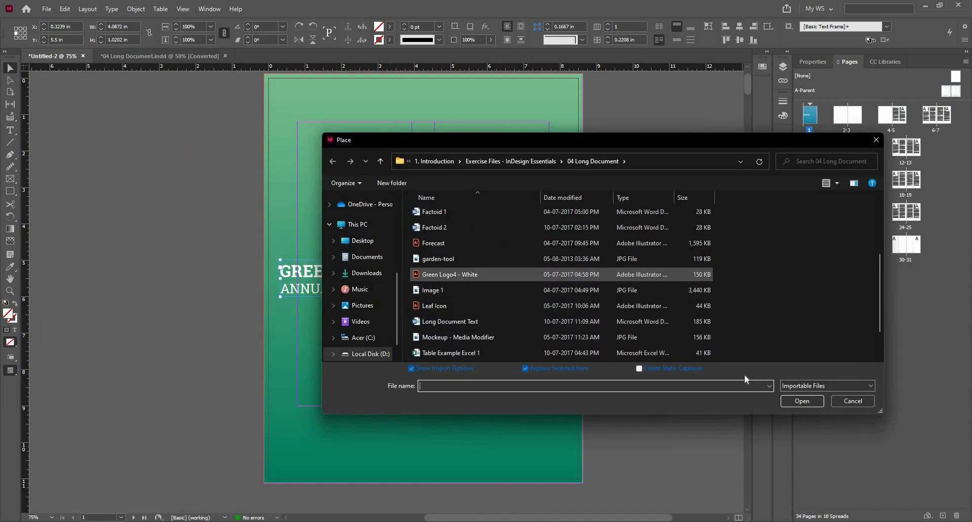
{"action": "left_click", "coordinate": [456, 274]}
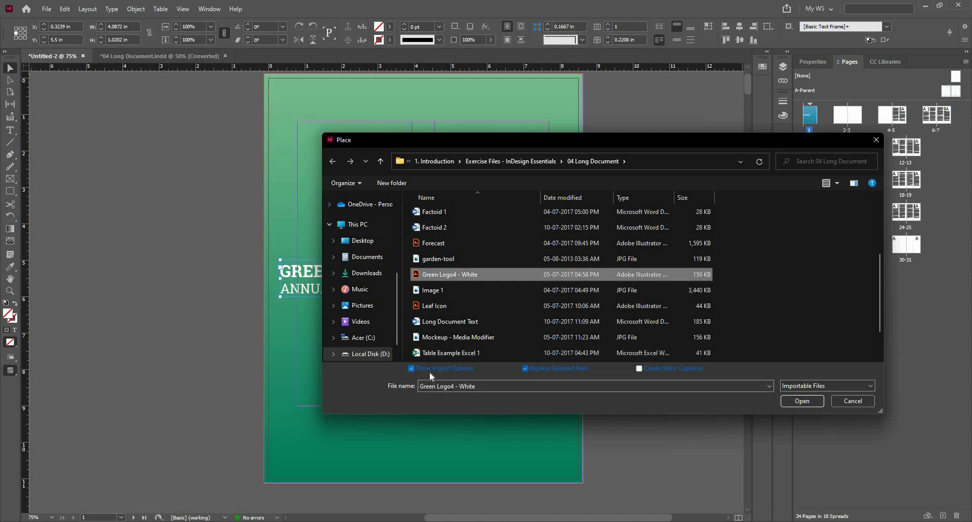
{"action": "left_click", "coordinate": [429, 371]}
{"action": "left_click", "coordinate": [804, 403]}
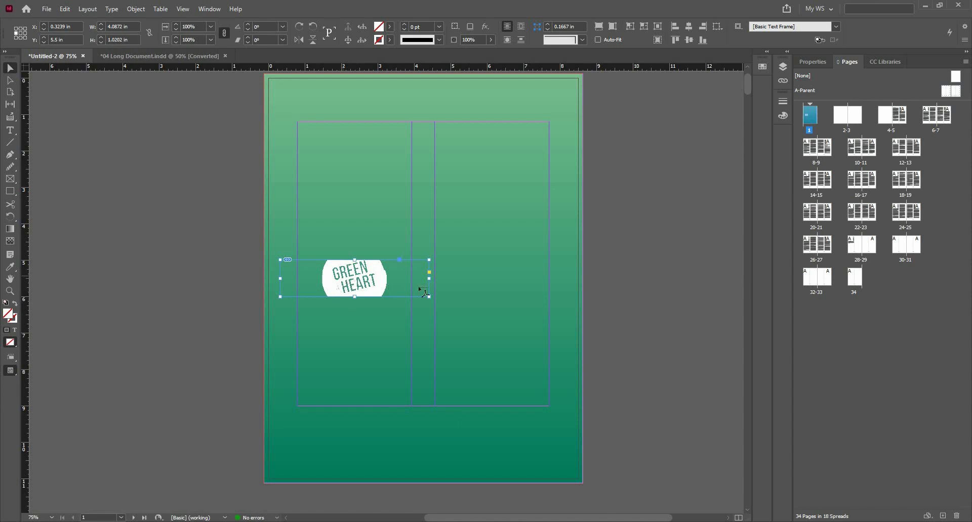
{"action": "key", "text": "ctrl+z"}
Deselect the title and try to place Green Logo4 - White directly over the cover's gradient background.
{"action": "left_click", "coordinate": [618, 251]}
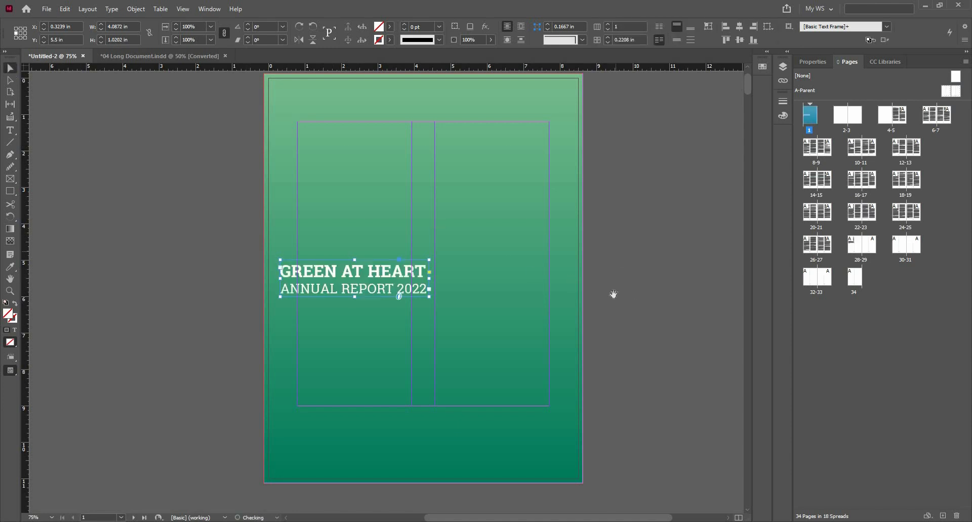
{"action": "left_click_drag", "start_coordinate": [613, 295], "coordinate": [532, 271]}
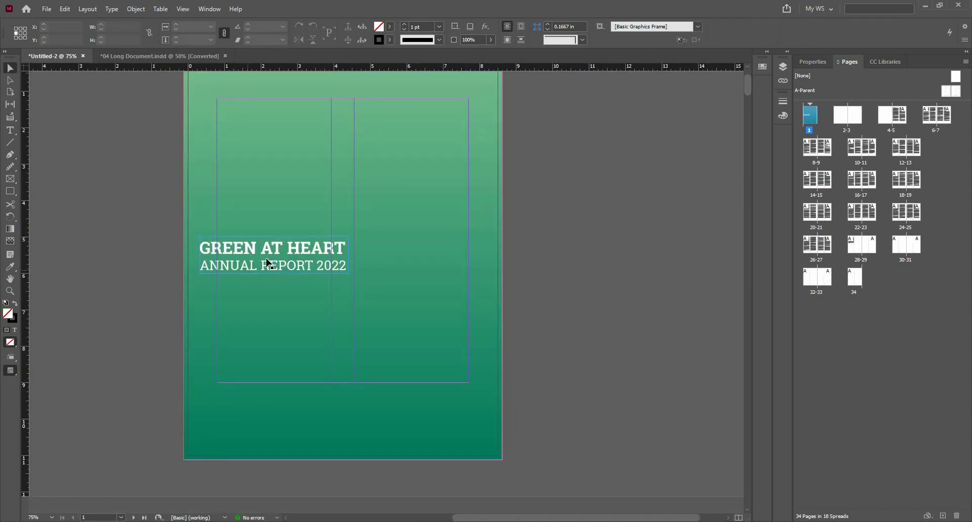
{"action": "left_click", "coordinate": [46, 8]}
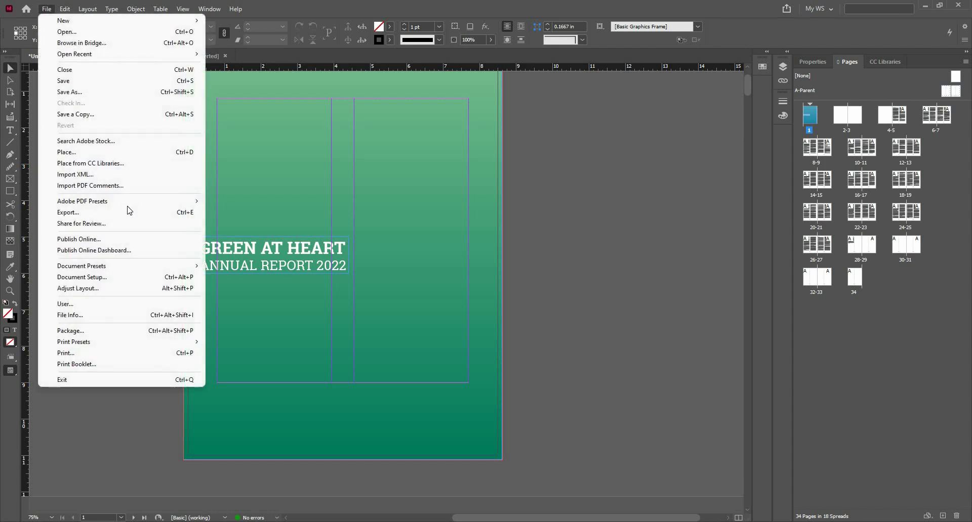
{"action": "left_click", "coordinate": [81, 153]}
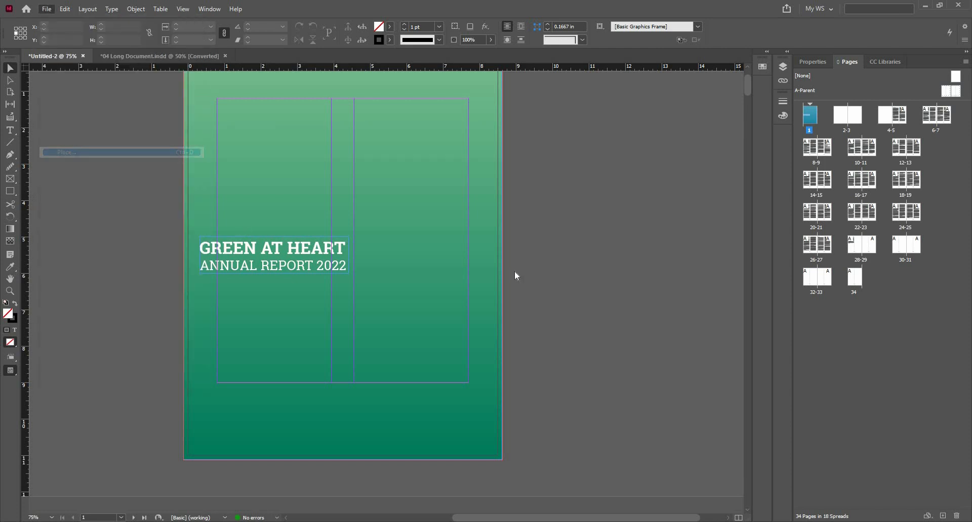
{"action": "scroll", "coordinate": [425, 327], "scroll_direction": "down", "scroll_amount": 4}
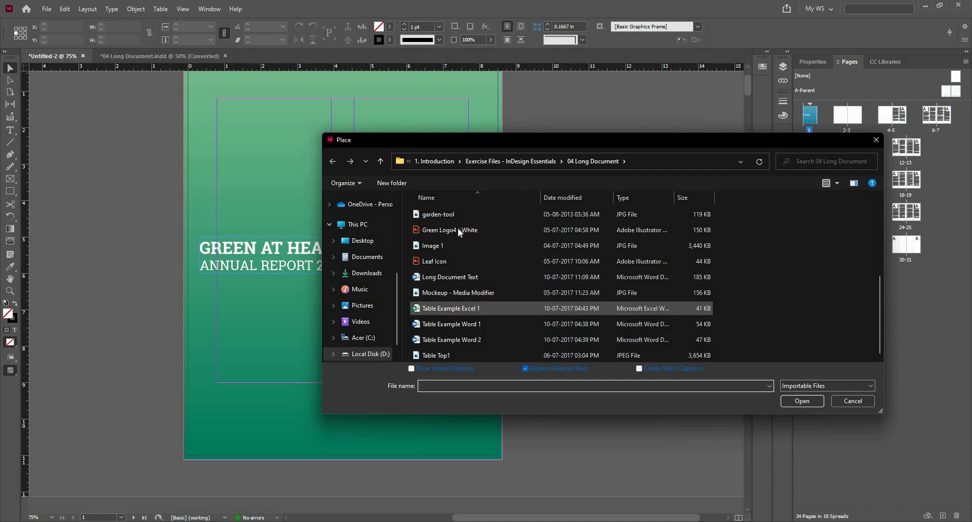
{"action": "left_click", "coordinate": [803, 401]}
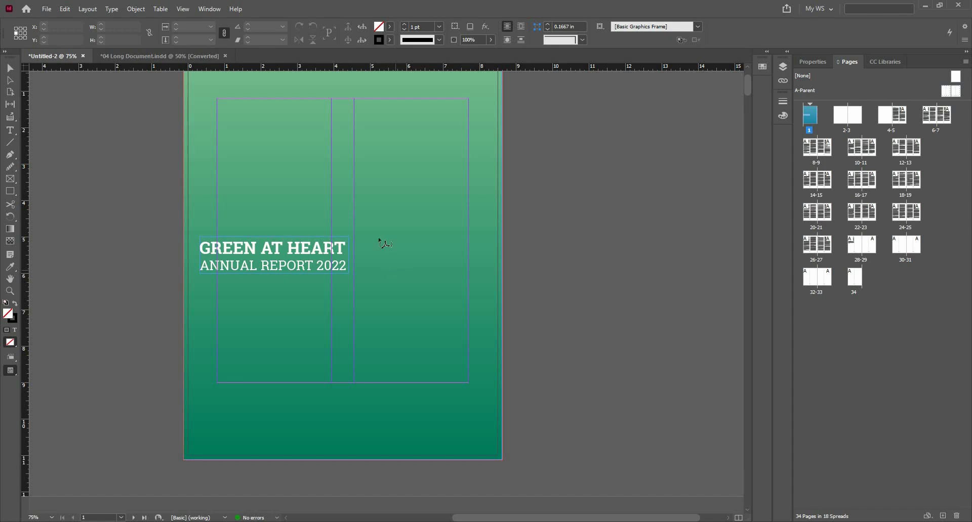
{"action": "left_click", "coordinate": [378, 237]}
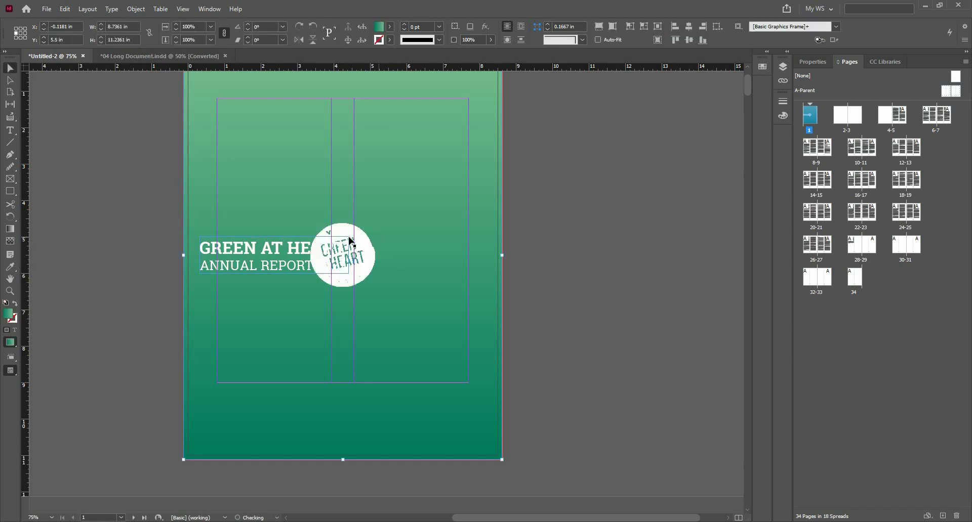
Try resizing and moving the background frame that holds the logo, and undo both changes.
{"action": "scroll", "coordinate": [415, 328], "scroll_direction": "down", "scroll_amount": 1}
{"action": "scroll", "coordinate": [410, 327], "scroll_direction": "up", "scroll_amount": 1}
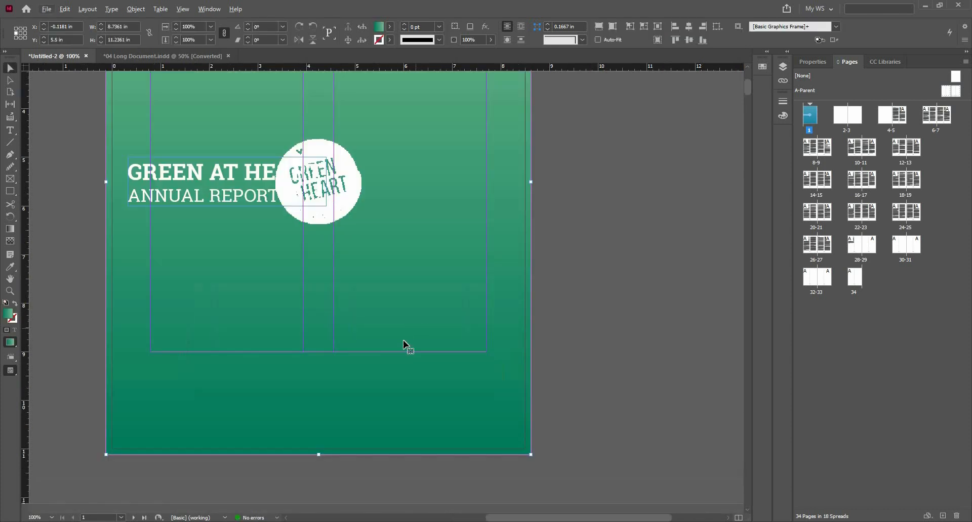
{"action": "scroll", "coordinate": [403, 341], "scroll_direction": "down", "scroll_amount": 1}
{"action": "left_click_drag", "start_coordinate": [403, 342], "coordinate": [362, 279]}
{"action": "left_click_drag", "start_coordinate": [190, 76], "coordinate": [216, 186]}
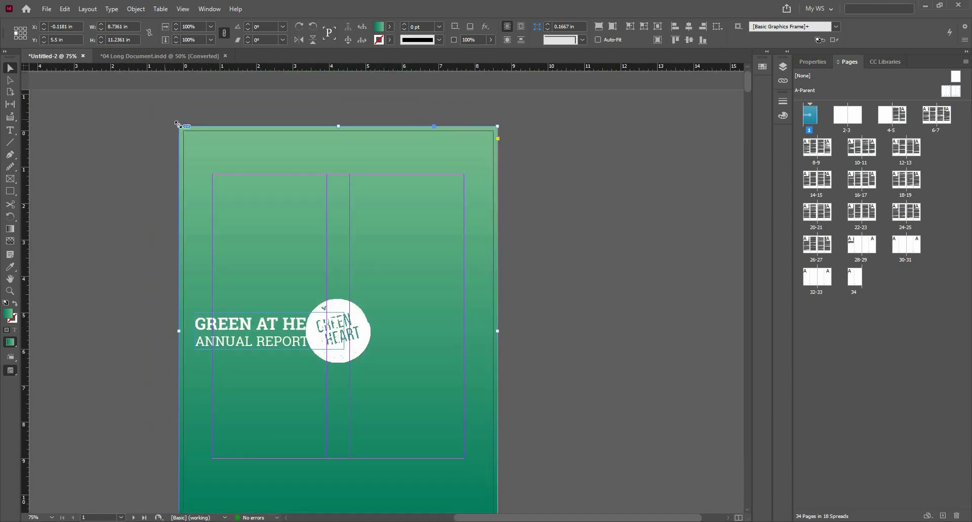
{"action": "left_click_drag", "start_coordinate": [177, 124], "coordinate": [262, 204]}
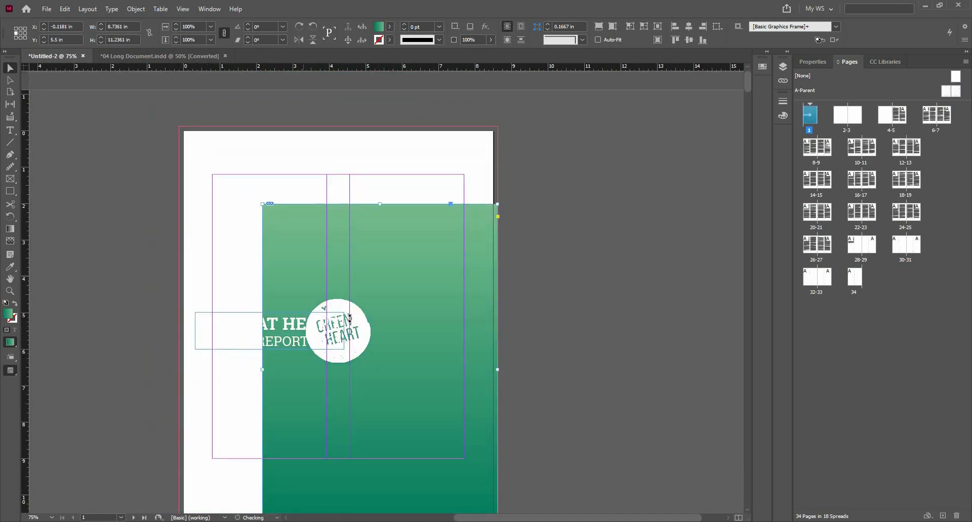
{"action": "key", "text": "ctrl+z"}
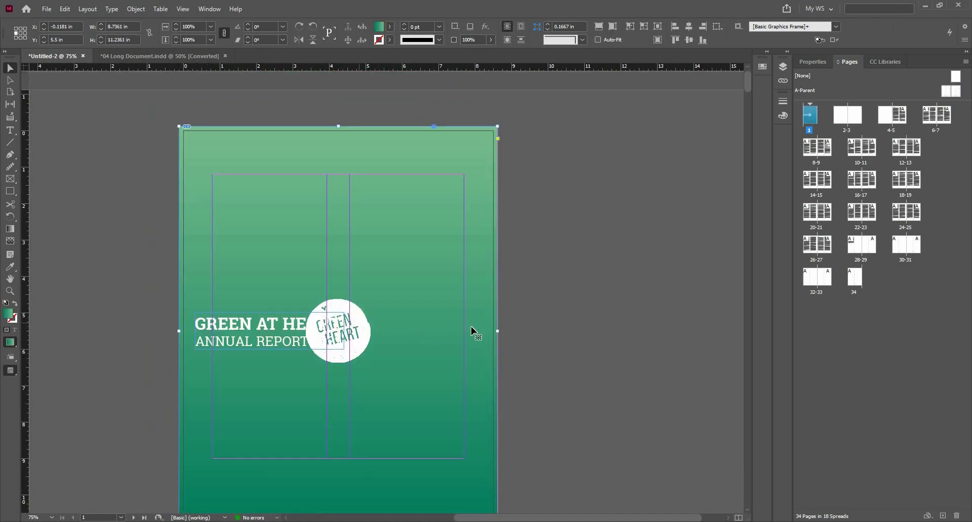
{"action": "left_click_drag", "start_coordinate": [470, 327], "coordinate": [574, 300]}
{"action": "key", "text": "ctrl+z"}
{"action": "key", "text": "ctrl+shift+a"}
Undo the logo's placement in the gradient background and discard the loaded graphic.
{"action": "scroll", "coordinate": [332, 336], "scroll_direction": "up", "scroll_amount": 3}
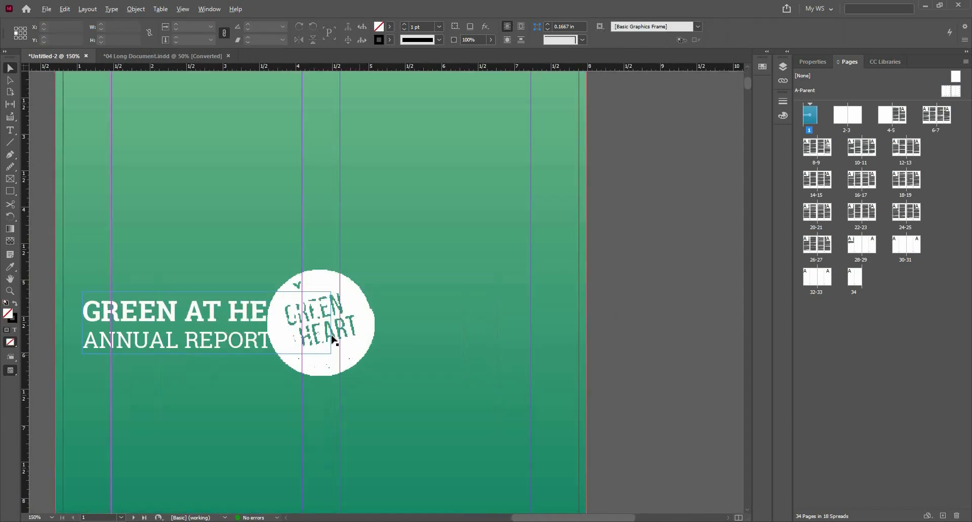
{"action": "scroll", "coordinate": [333, 339], "scroll_direction": "up", "scroll_amount": 3}
{"action": "key", "text": "ctrl+z"}
{"action": "scroll", "coordinate": [370, 215], "scroll_direction": "down", "scroll_amount": 4}
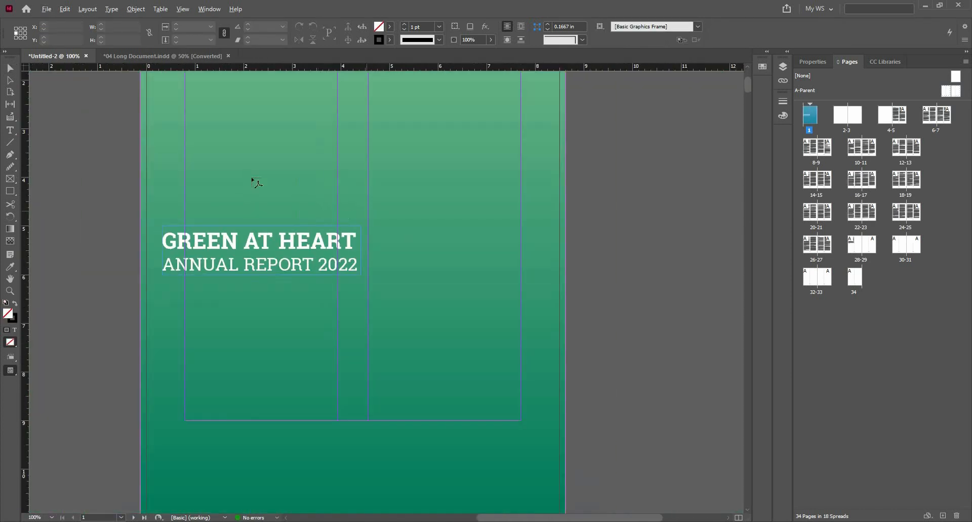
{"action": "left_click", "coordinate": [9, 68]}
Draw a square graphic frame about 3.4 by 3.4 in on the pasteboard beside the cover's right edge.
{"action": "scroll", "coordinate": [353, 168], "scroll_direction": "down", "scroll_amount": 3}
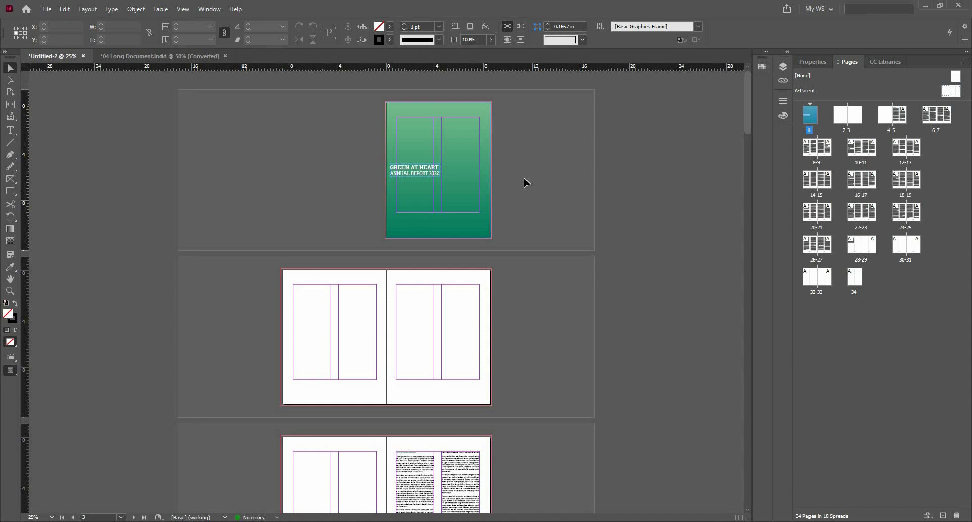
{"action": "scroll", "coordinate": [377, 165], "scroll_direction": "up", "scroll_amount": 2}
{"action": "left_click_drag", "start_coordinate": [600, 214], "coordinate": [260, 243]}
{"action": "scroll", "coordinate": [556, 231], "scroll_direction": "up", "scroll_amount": 1}
{"action": "left_click_drag", "start_coordinate": [549, 236], "coordinate": [465, 307]}
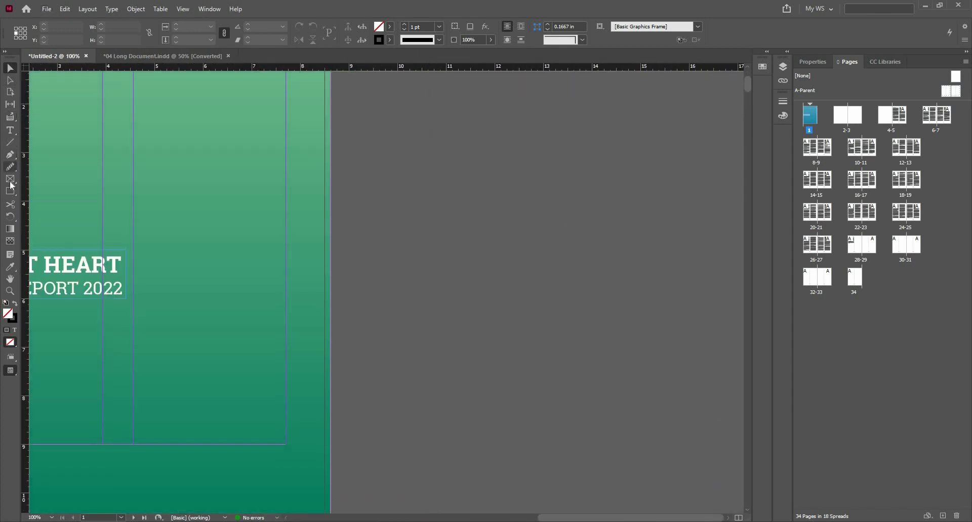
{"action": "left_click_drag", "start_coordinate": [11, 179], "coordinate": [57, 200]}
{"action": "left_click_drag", "start_coordinate": [428, 201], "coordinate": [644, 367]}
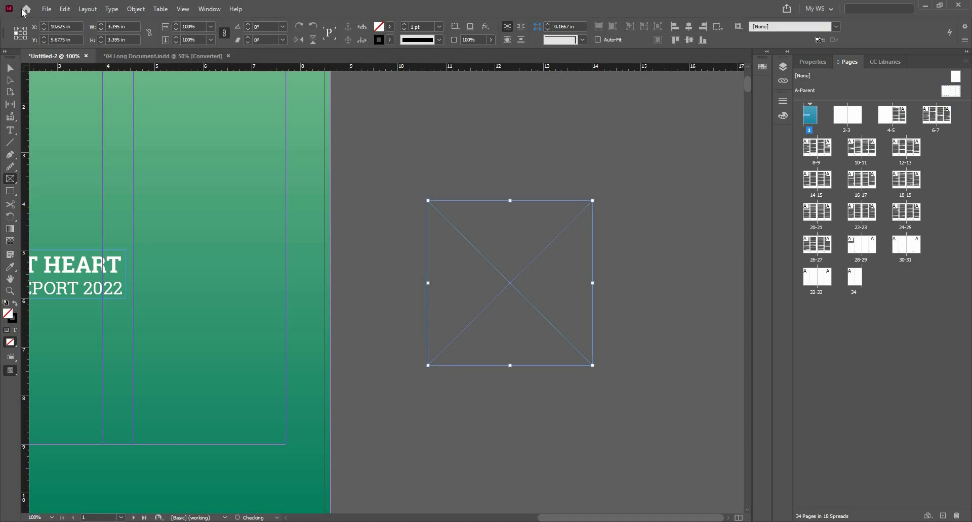
Place the Green Logo4 - White graphic into the empty frame on the pasteboard and deselect it.
{"action": "left_click", "coordinate": [46, 9]}
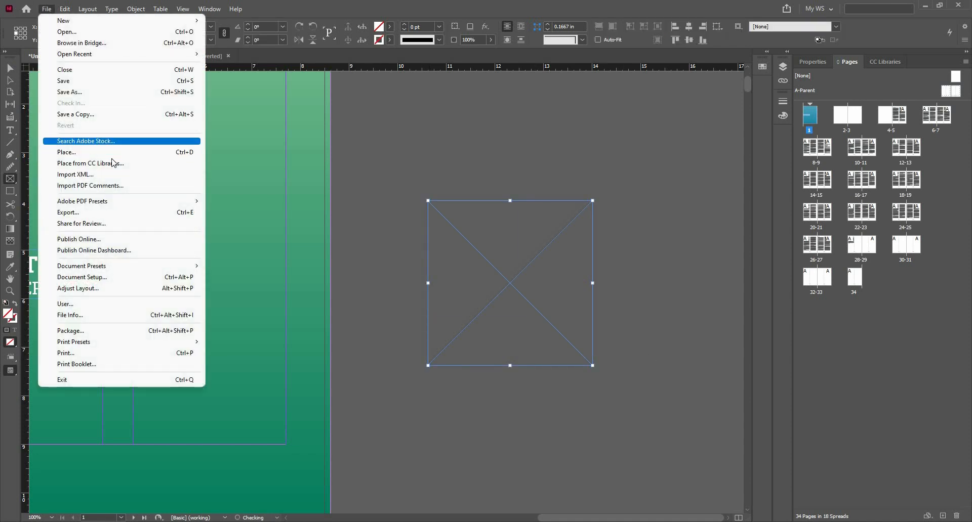
{"action": "left_click", "coordinate": [101, 152]}
{"action": "scroll", "coordinate": [526, 306], "scroll_direction": "down", "scroll_amount": 4}
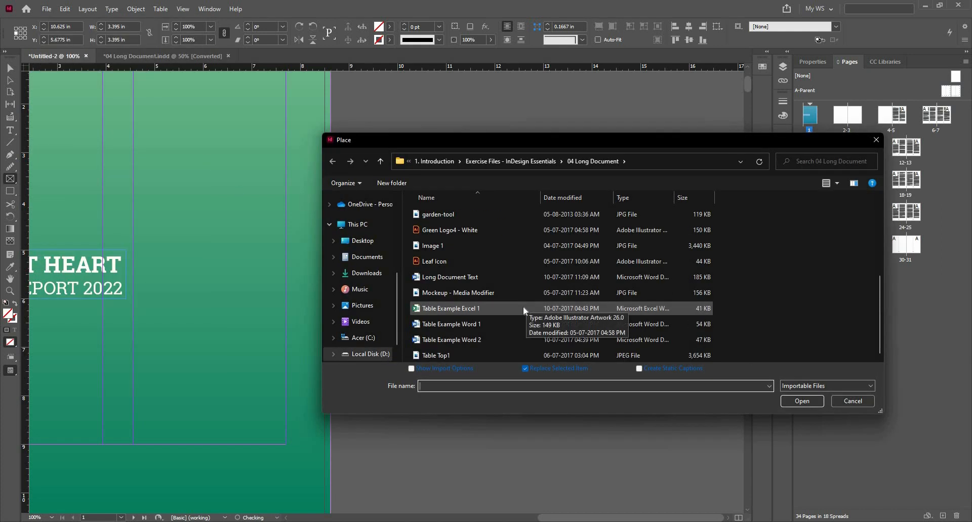
{"action": "left_click", "coordinate": [468, 231]}
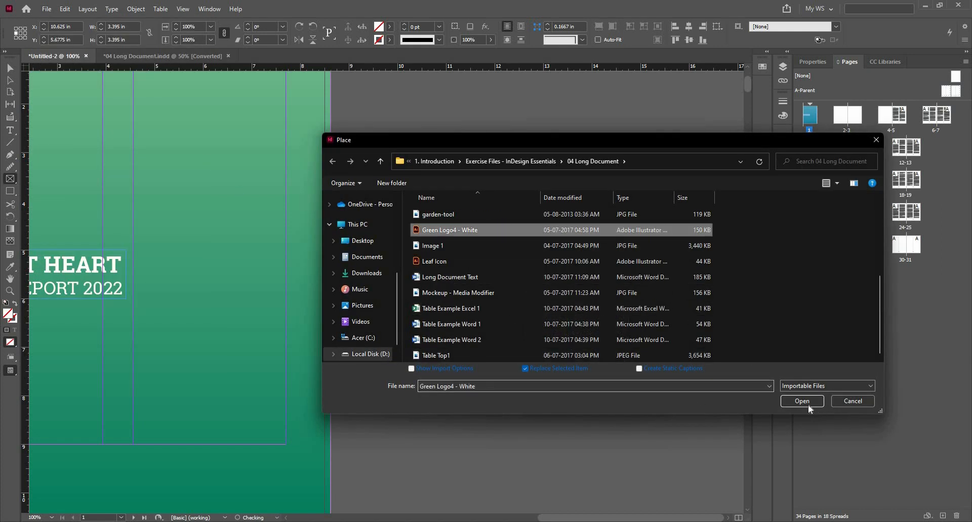
{"action": "left_click", "coordinate": [805, 403]}
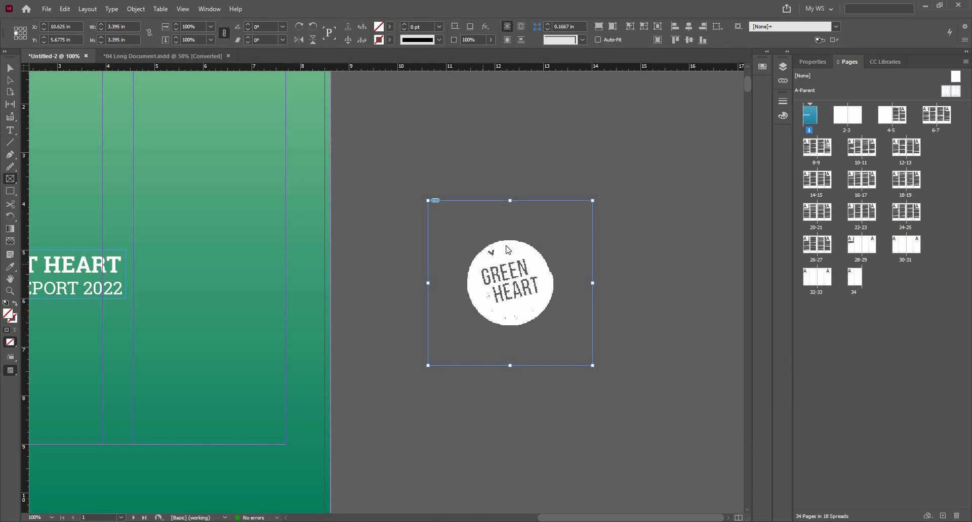
{"action": "left_click", "coordinate": [516, 264]}
{"action": "left_click", "coordinate": [519, 268]}
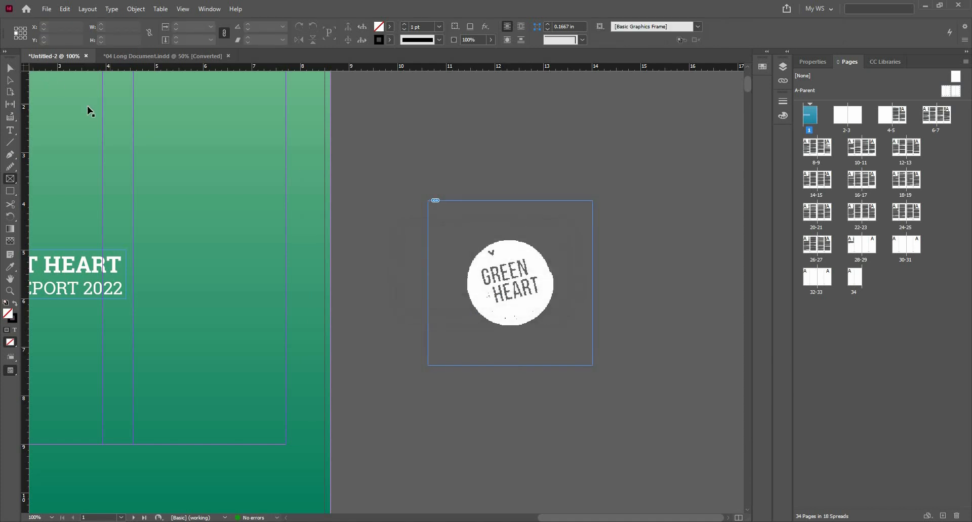
Try moving the logo frame onto the cover beside the title, and undo the move.
{"action": "key", "text": "v"}
{"action": "left_click_drag", "start_coordinate": [509, 230], "coordinate": [246, 236]}
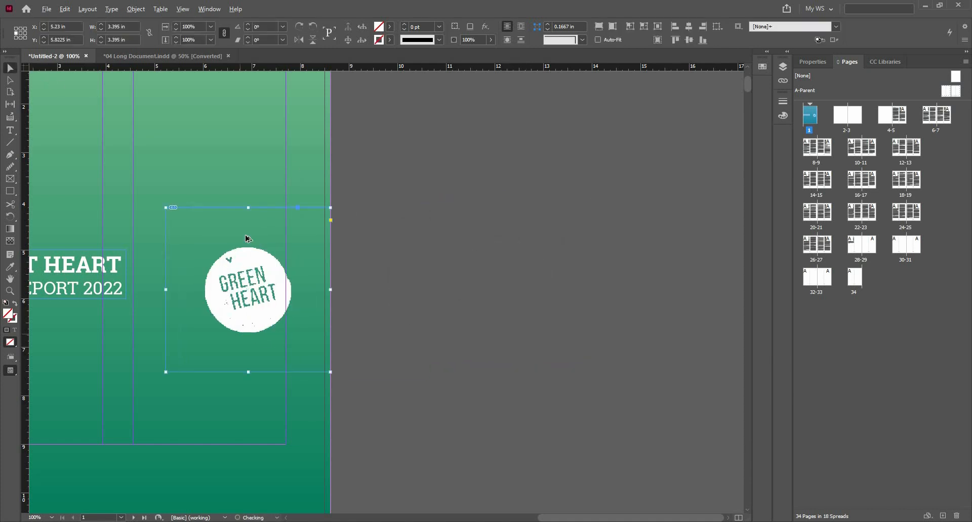
{"action": "scroll", "coordinate": [238, 269], "scroll_direction": "up", "scroll_amount": 3}
{"action": "scroll", "coordinate": [238, 269], "scroll_direction": "down", "scroll_amount": 4}
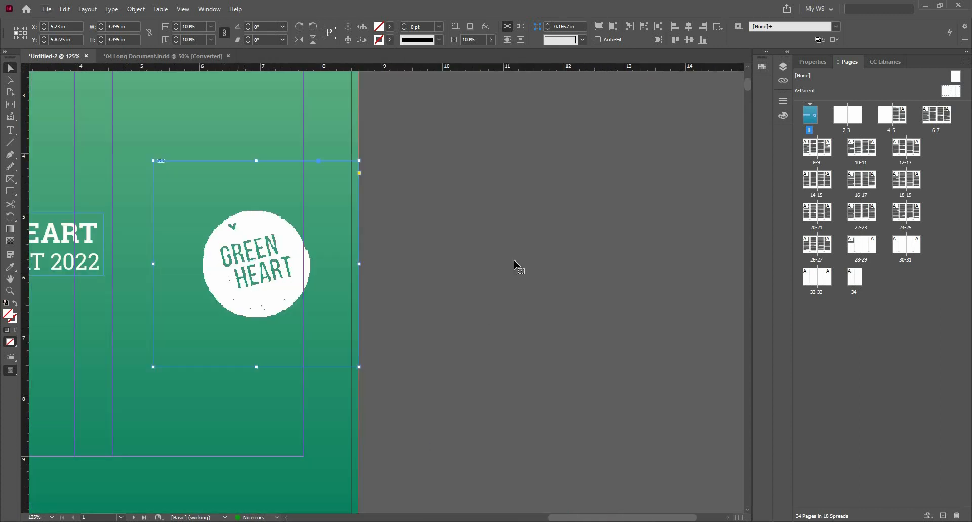
{"action": "key", "text": "ctrl+z"}
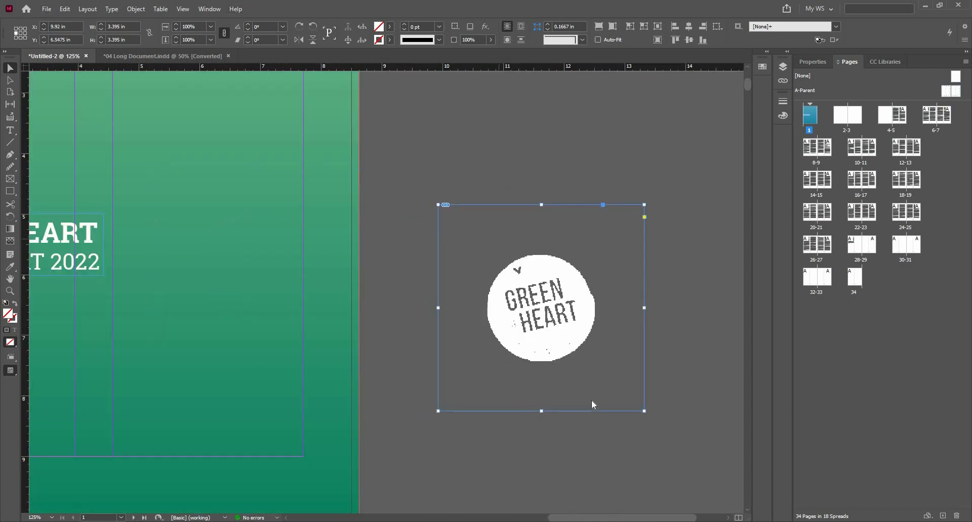
Set the logo's display performance to high quality.
{"action": "right_click", "coordinate": [526, 400]}
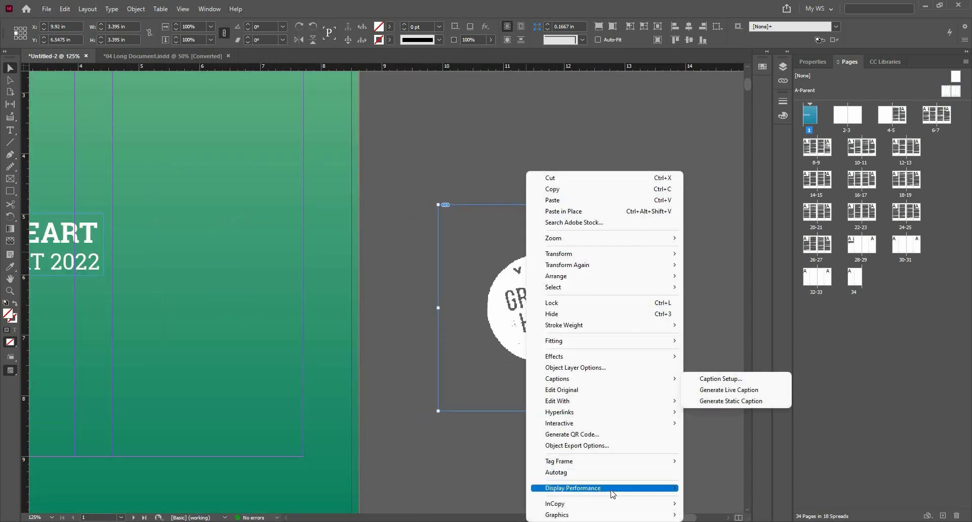
{"action": "mouse_move", "coordinate": [612, 490]}
{"action": "left_click", "coordinate": [709, 512]}
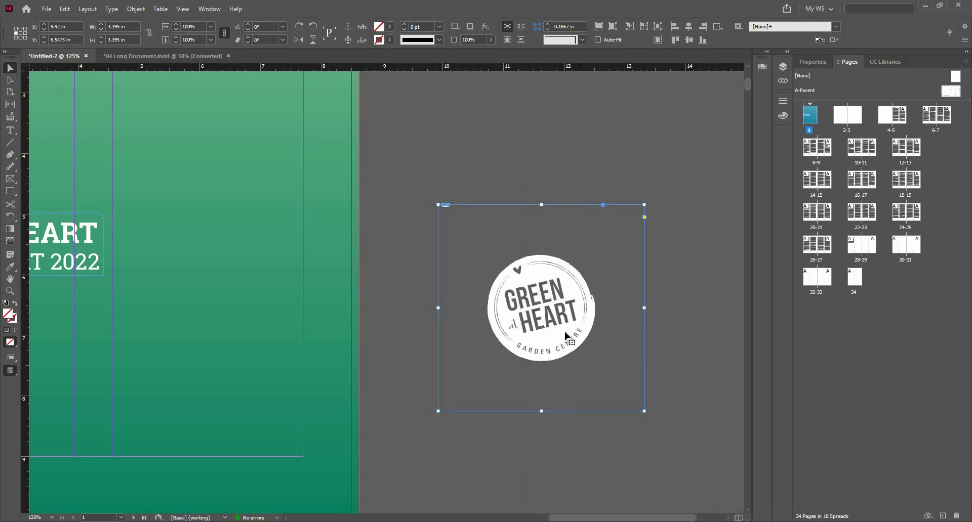
Move the logo into the cover's lower-right area and scale it proportionally to about 3.6 by 3.6 in.
{"action": "left_click_drag", "start_coordinate": [328, 339], "coordinate": [381, 260]}
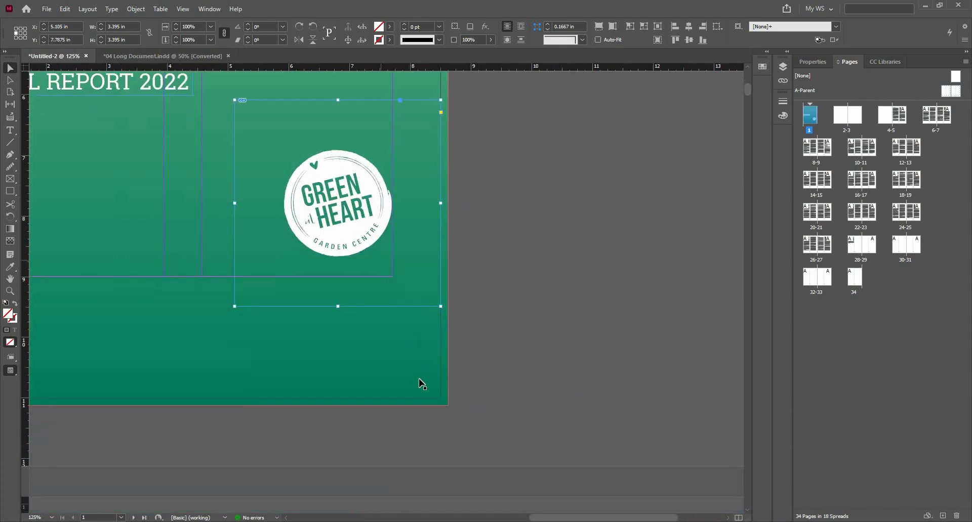
{"action": "scroll", "coordinate": [412, 377], "scroll_direction": "down", "scroll_amount": 2}
{"action": "left_click_drag", "start_coordinate": [324, 223], "coordinate": [299, 252]}
{"action": "left_click", "coordinate": [485, 257]}
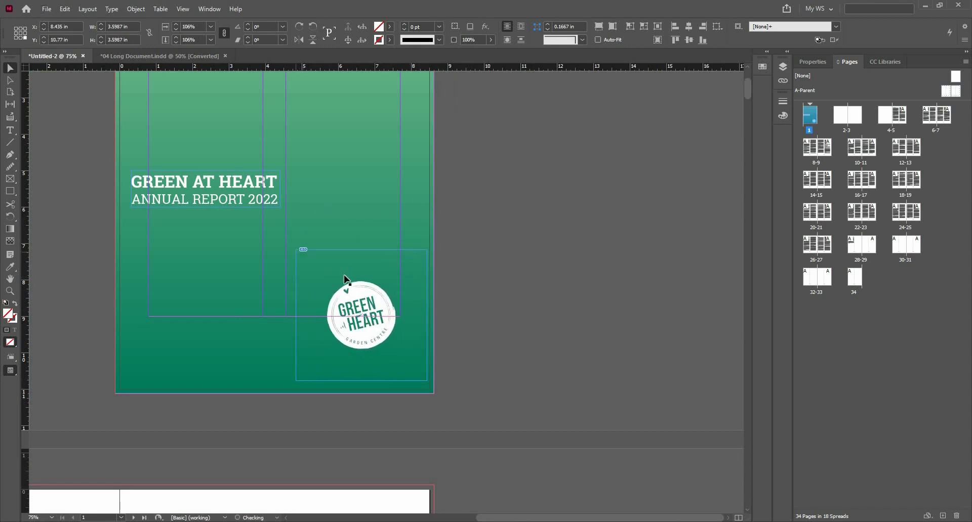
Trim the logo's frame closely around the artwork to about 2.19 by 1.98 in and nudge it toward the cover's lower-right corner.
{"action": "left_click", "coordinate": [358, 251]}
{"action": "left_click_drag", "start_coordinate": [360, 250], "coordinate": [364, 281]}
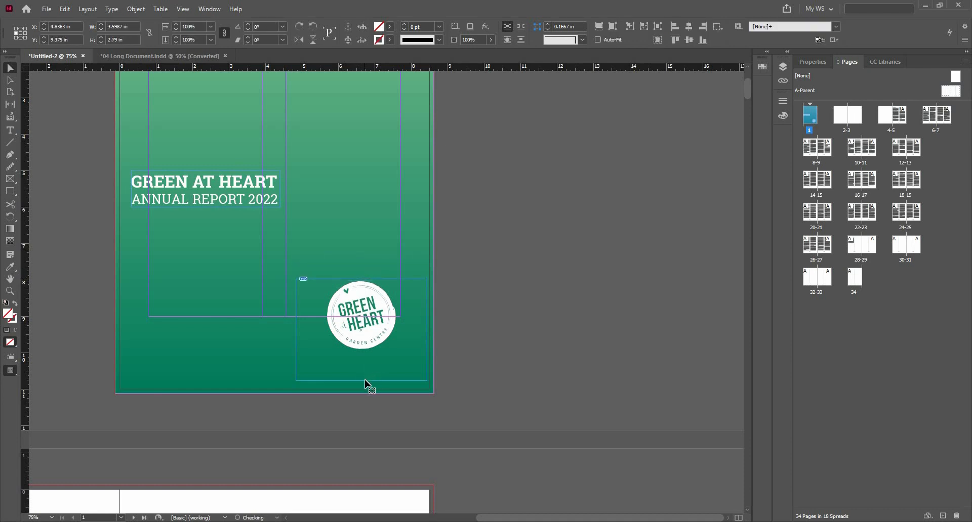
{"action": "left_click_drag", "start_coordinate": [362, 381], "coordinate": [364, 351]}
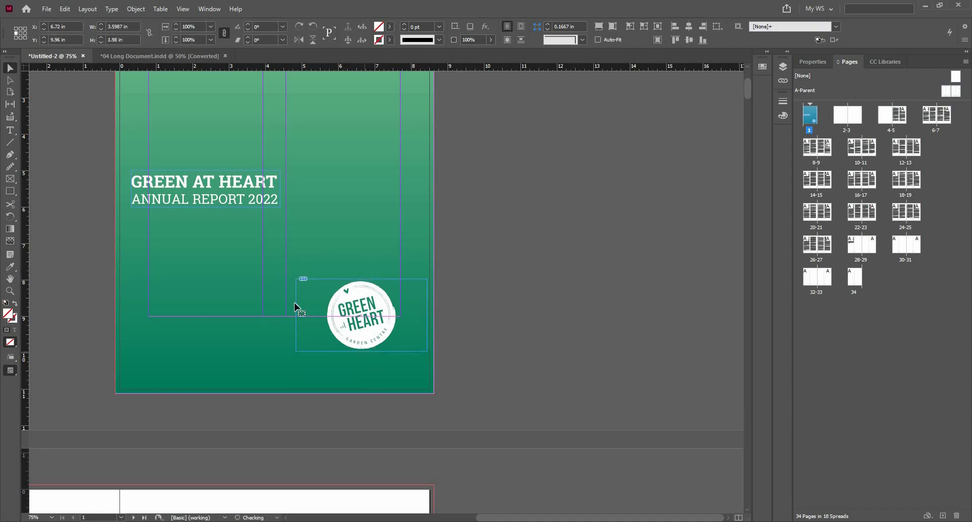
{"action": "left_click_drag", "start_coordinate": [296, 315], "coordinate": [321, 318]}
{"action": "left_click", "coordinate": [431, 330]}
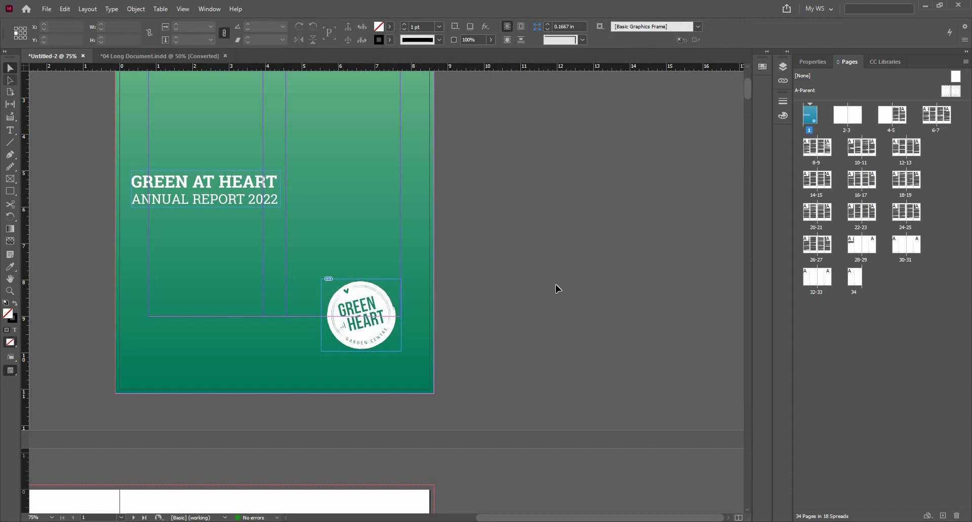
{"action": "scroll", "coordinate": [360, 398], "scroll_direction": "up", "scroll_amount": 3}
{"action": "left_click_drag", "start_coordinate": [361, 397], "coordinate": [367, 404]}
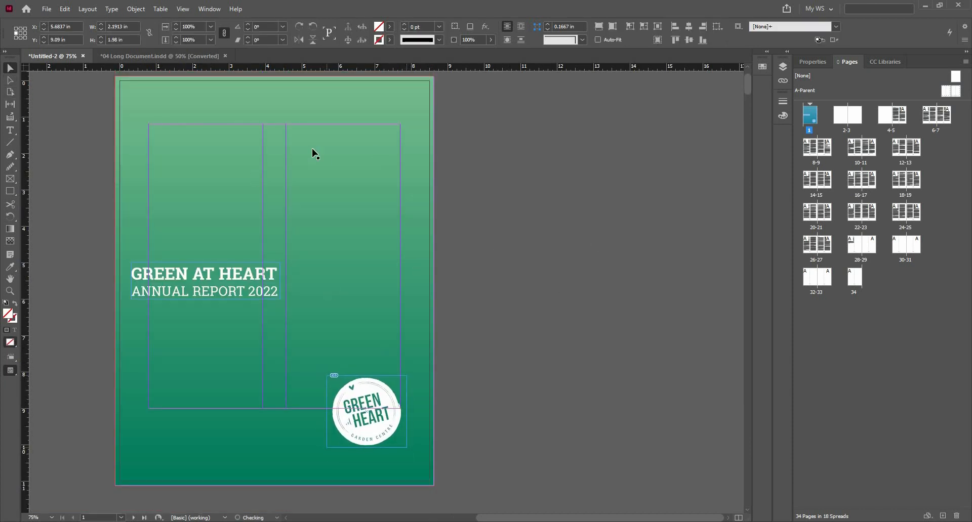
Load the Table Top1 image, undo its replacement of the logo, and place it about 16.4 by 11 in on the pasteboard beside the cover.
{"action": "left_click", "coordinate": [45, 9]}
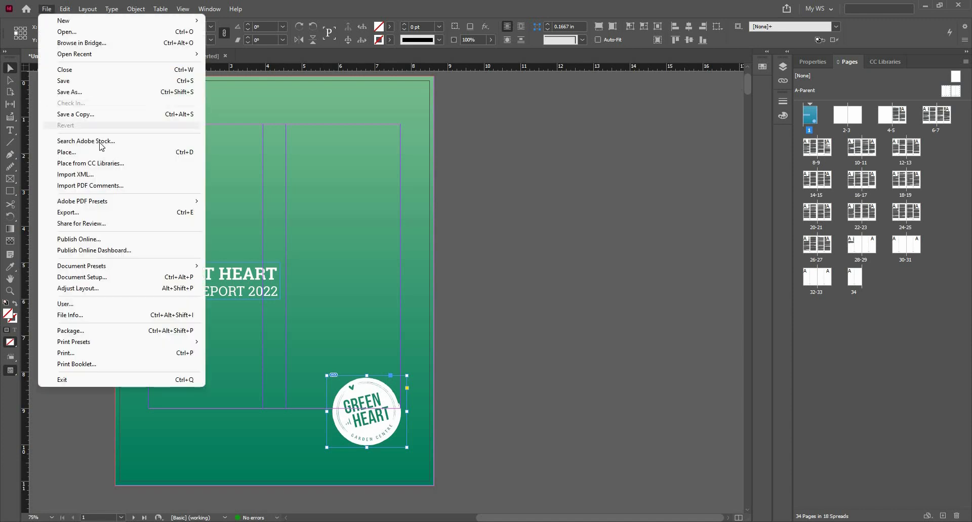
{"action": "left_click", "coordinate": [101, 152]}
{"action": "scroll", "coordinate": [507, 313], "scroll_direction": "down", "scroll_amount": 3}
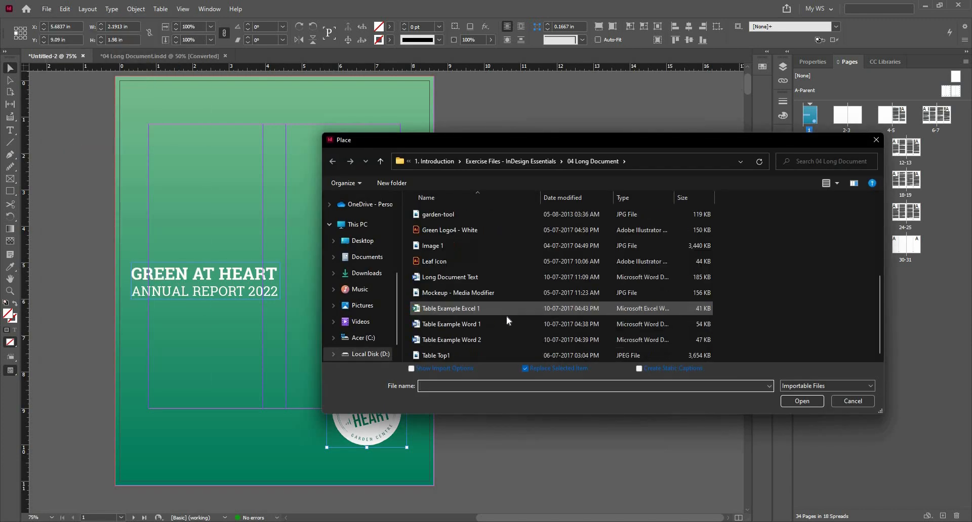
{"action": "scroll", "coordinate": [507, 319], "scroll_direction": "up", "scroll_amount": 2}
{"action": "left_click", "coordinate": [616, 315]}
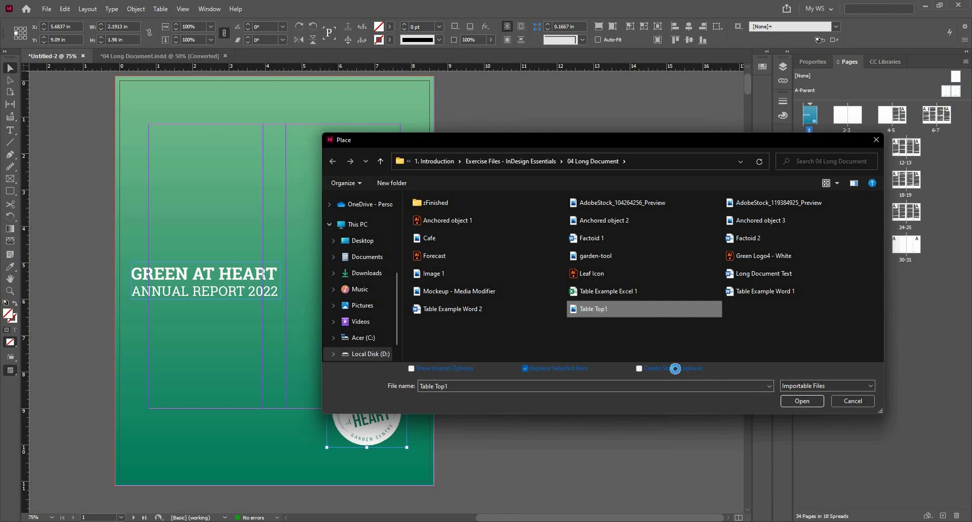
{"action": "left_click", "coordinate": [801, 402]}
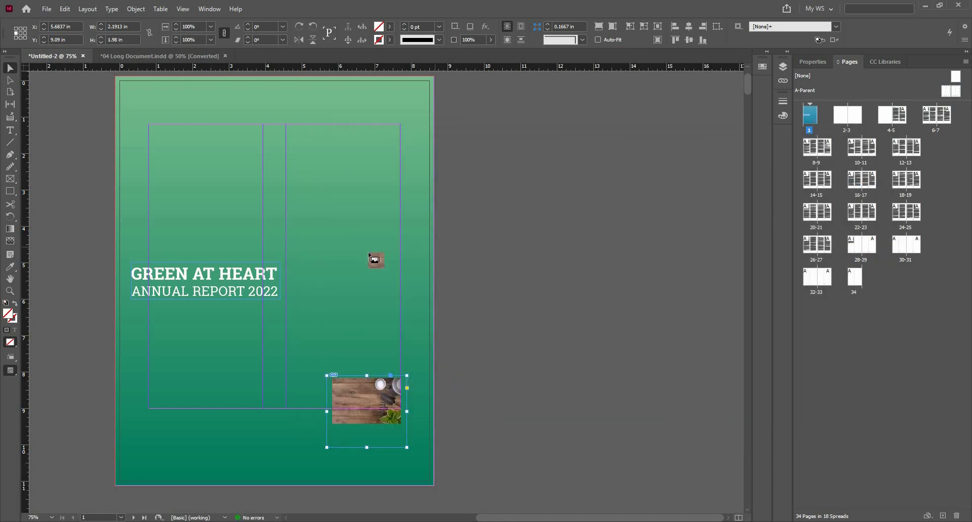
{"action": "key", "text": "ctrl+z"}
{"action": "scroll", "coordinate": [447, 151], "scroll_direction": "down", "scroll_amount": 6}
{"action": "left_click_drag", "start_coordinate": [454, 107], "coordinate": [483, 165]}
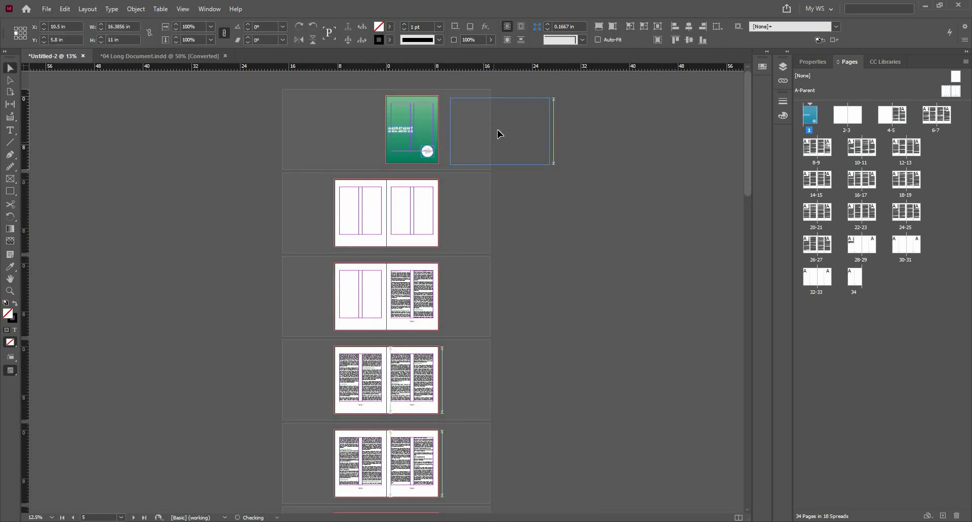
Move the tabletop photo onto the cover, aligning its right edge and height with the page.
{"action": "key", "text": "ctrl+equal"}
{"action": "key", "text": "ctrl+equal"}
{"action": "double_click", "coordinate": [813, 121]}
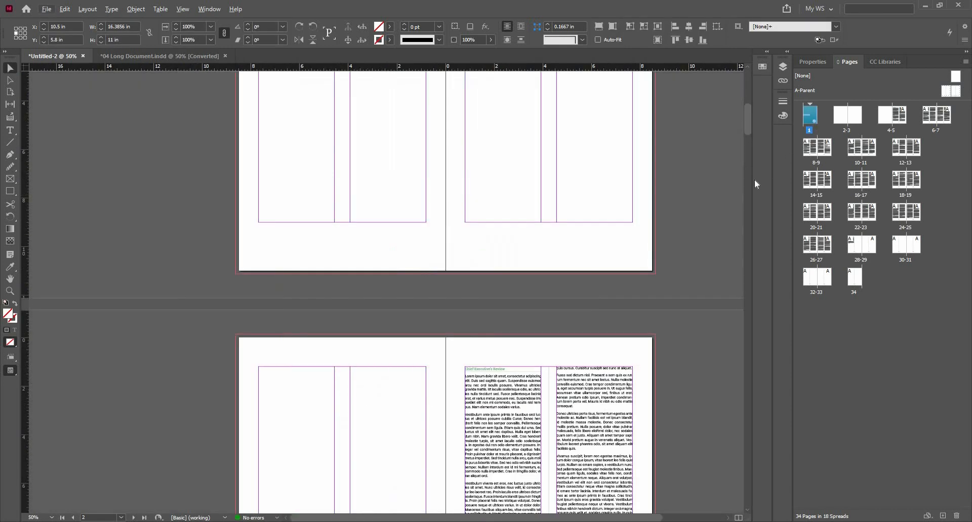
{"action": "key", "text": "ctrl+minus"}
{"action": "scroll", "coordinate": [386, 252], "scroll_direction": "down", "scroll_amount": 1}
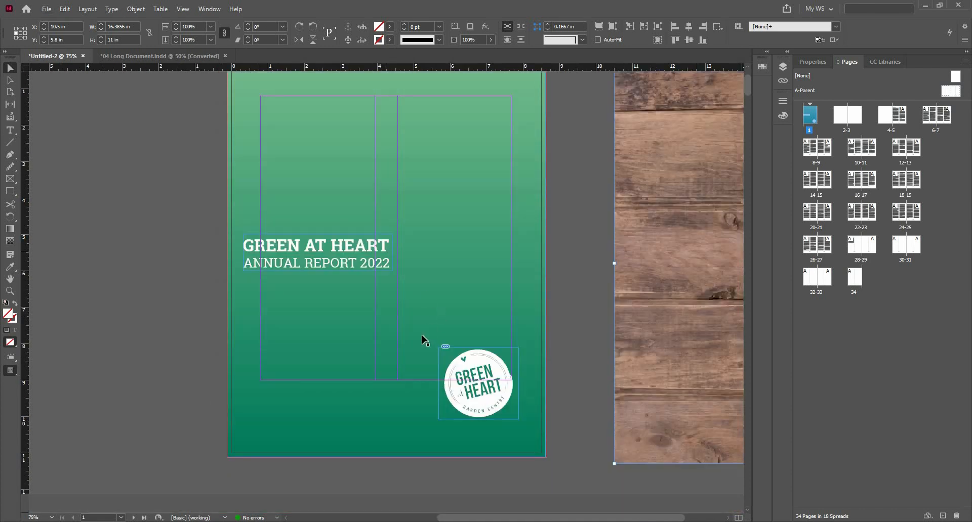
{"action": "key", "text": "ctrl+minus"}
{"action": "left_click_drag", "start_coordinate": [209, 276], "coordinate": [194, 282]}
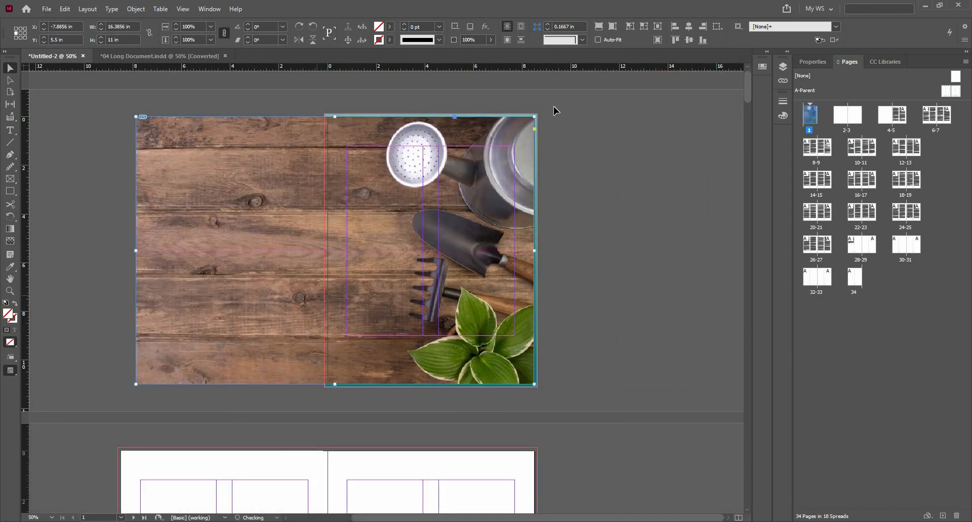
Scale the photo proportionally to about 16.76 by 11.25 in and align it with the cover's top, bottom and right bleed edges.
{"action": "key", "text": "ctrl+equal"}
{"action": "mouse_move", "coordinate": [555, 95]}
{"action": "left_mouse_down"}
{"action": "mouse_move", "coordinate": [567, 92]}
{"action": "mouse_move", "coordinate": [559, 93]}
{"action": "left_mouse_up"}
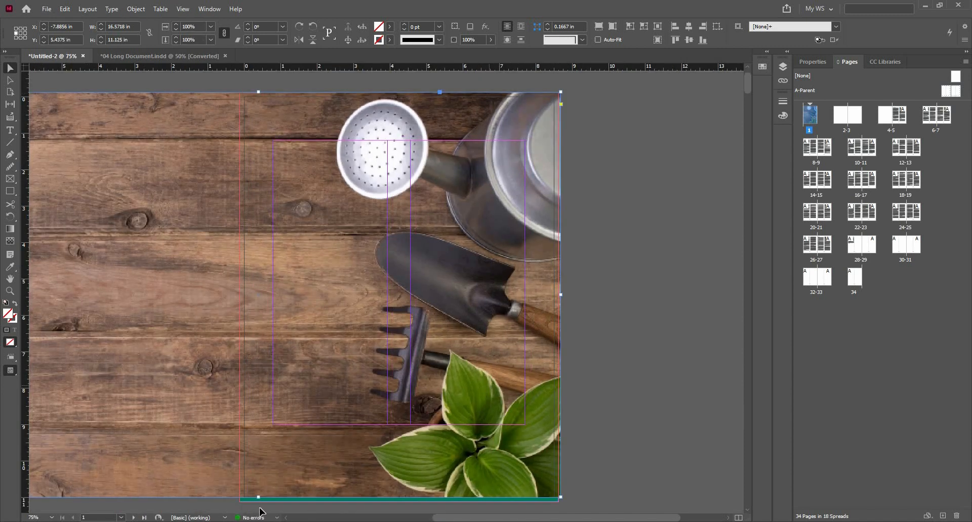
{"action": "left_click_drag", "start_coordinate": [258, 498], "coordinate": [258, 501]}
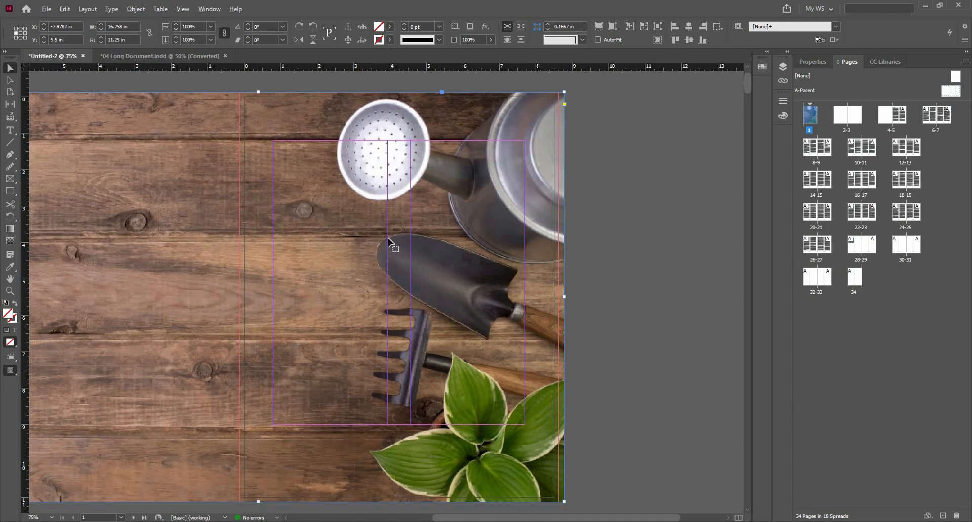
{"action": "key", "text": "ctrl+minus"}
{"action": "left_click_drag", "start_coordinate": [369, 248], "coordinate": [366, 247]}
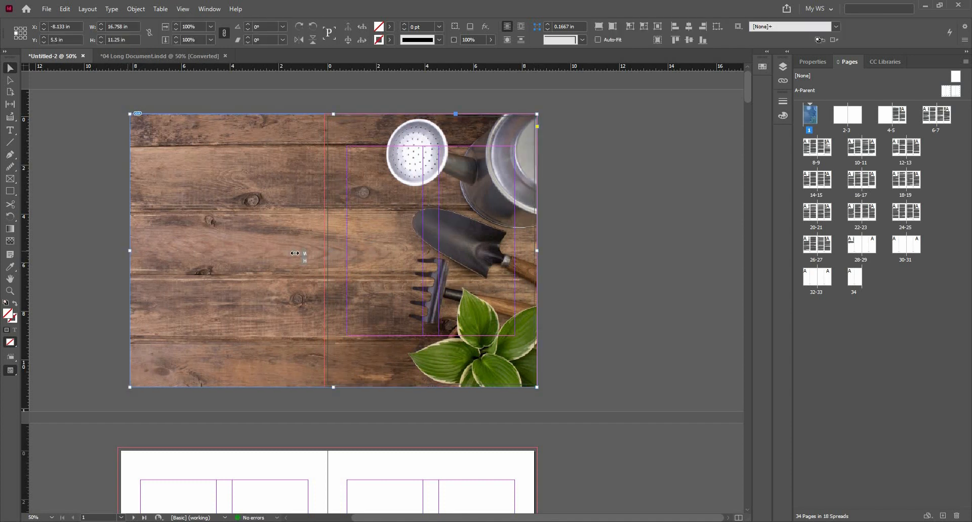
Crop the photo from its left side to the start of the second column, about 4.06 in wide, and deselect it.
{"action": "left_click_drag", "start_coordinate": [295, 253], "coordinate": [439, 262]}
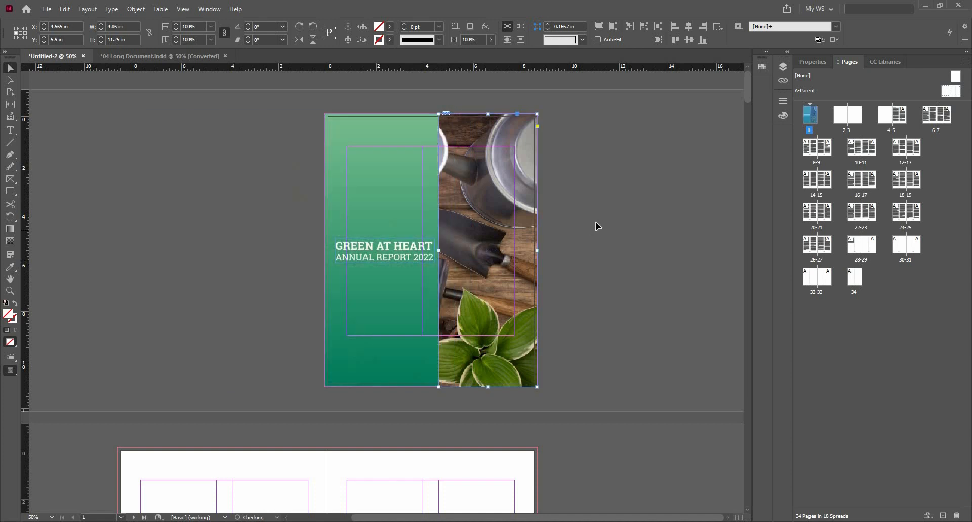
{"action": "left_click", "coordinate": [595, 226]}
Send the cropped photo backward so it sits behind the logo.
{"action": "scroll", "coordinate": [530, 298], "scroll_direction": "up", "scroll_amount": 1}
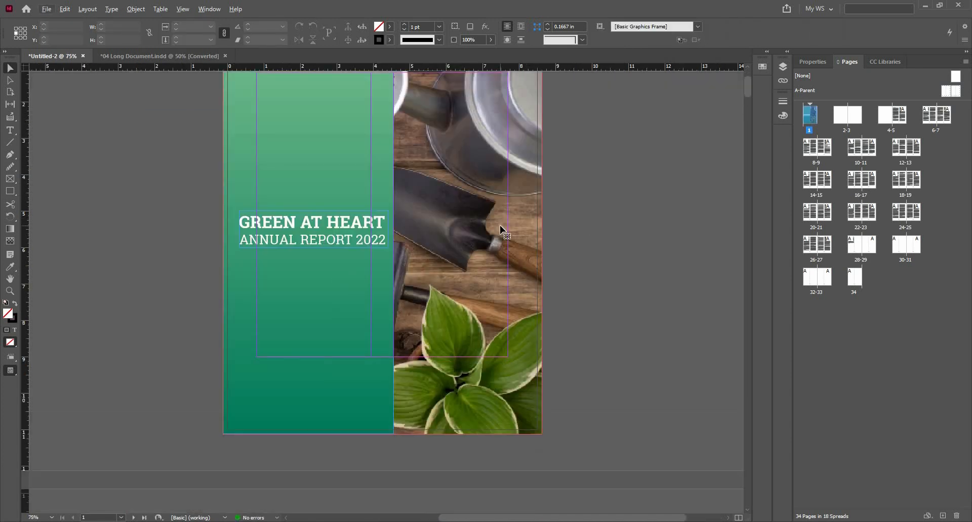
{"action": "left_click", "coordinate": [501, 230]}
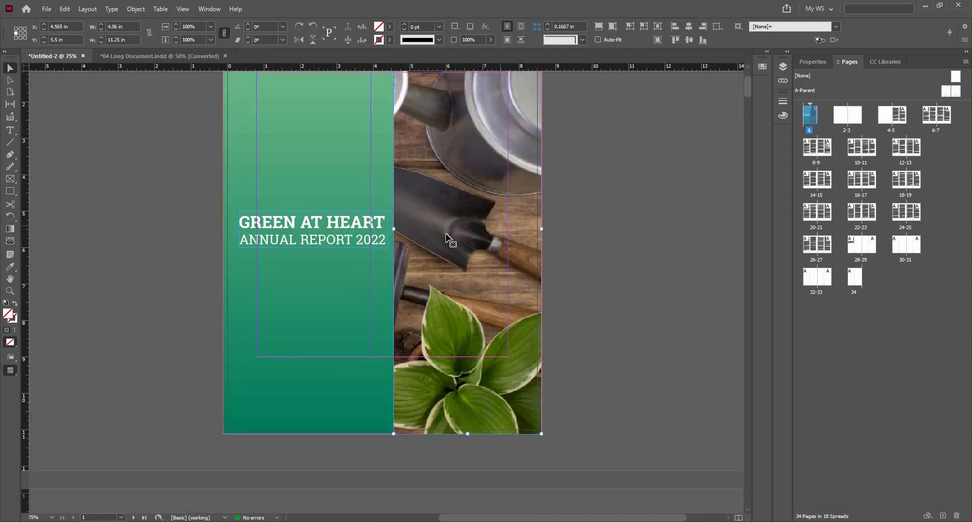
{"action": "right_click", "coordinate": [463, 264]}
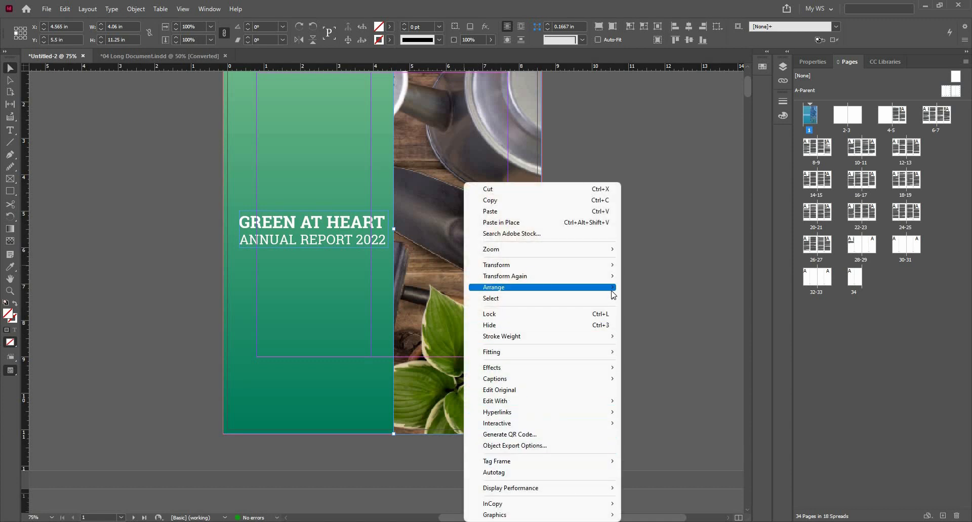
{"action": "mouse_move", "coordinate": [613, 295]}
{"action": "left_click", "coordinate": [653, 298]}
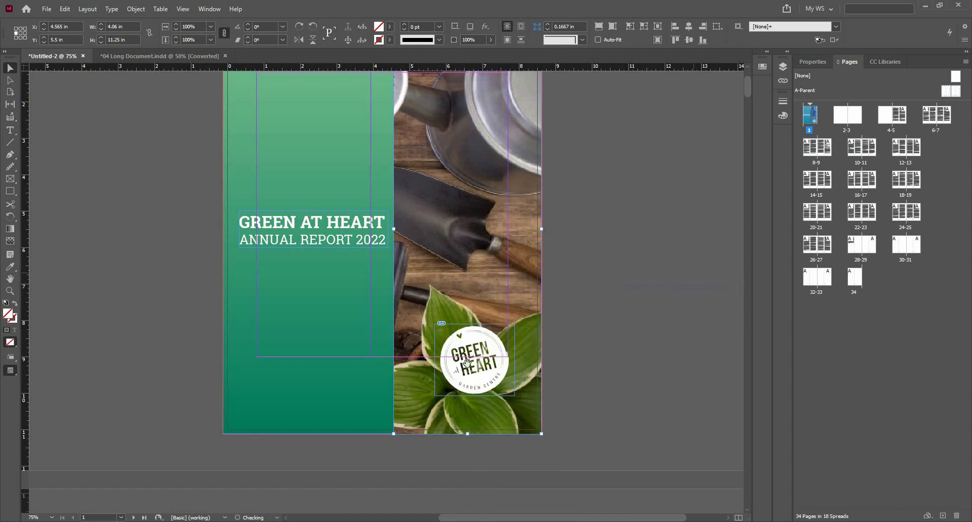
Enlarge the logo with its frame to about 2.94 by 2.65 in, undo the extra move, and deselect everything.
{"action": "left_click", "coordinate": [467, 363]}
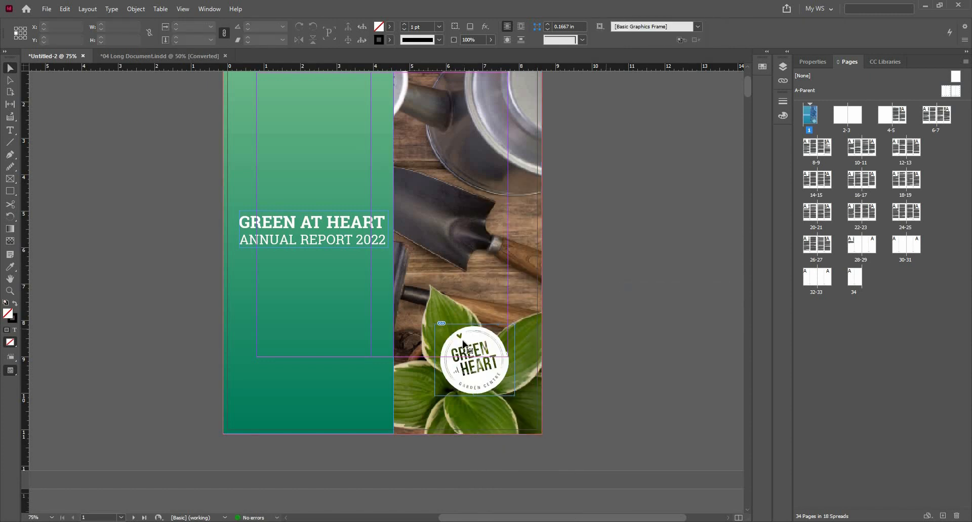
{"action": "left_click", "coordinate": [436, 325]}
{"action": "left_click_drag", "start_coordinate": [436, 326], "coordinate": [407, 299]}
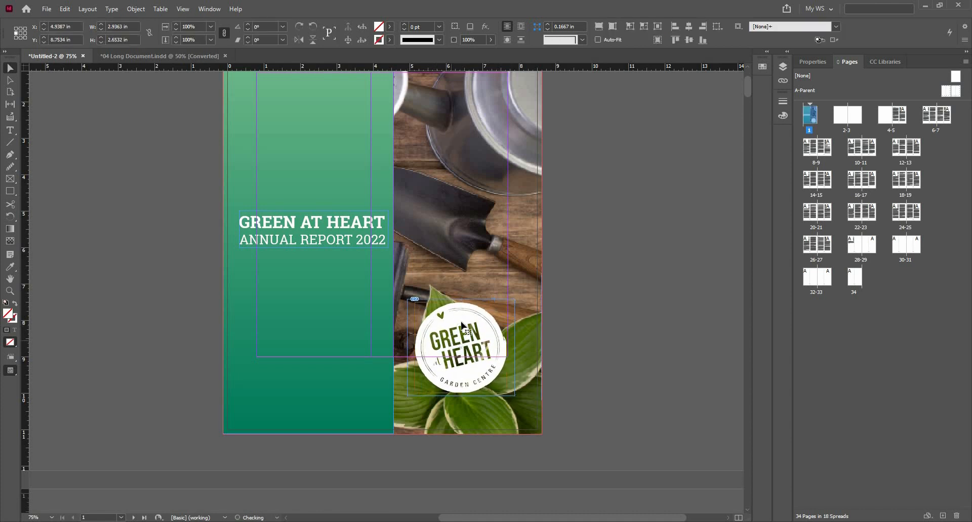
{"action": "left_click_drag", "start_coordinate": [463, 354], "coordinate": [468, 329]}
{"action": "key", "text": "ctrl+z"}
{"action": "key", "text": "ctrl+shift+a"}
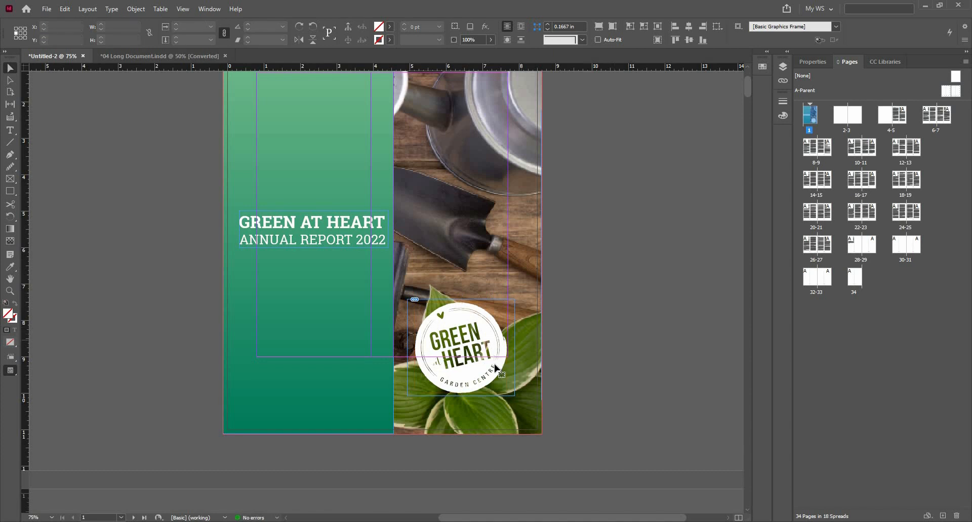
Move the logo over the green leaves near the cover's lower right, nudge it slightly down and left, and deselect it.
{"action": "left_click_drag", "start_coordinate": [495, 366], "coordinate": [515, 353]}
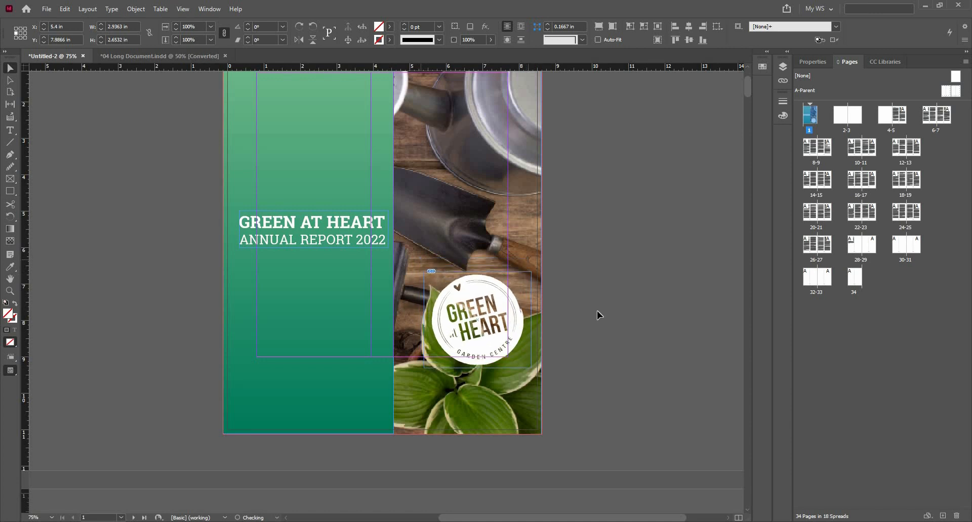
{"action": "left_click", "coordinate": [596, 311]}
{"action": "key", "text": "ctrl+minus"}
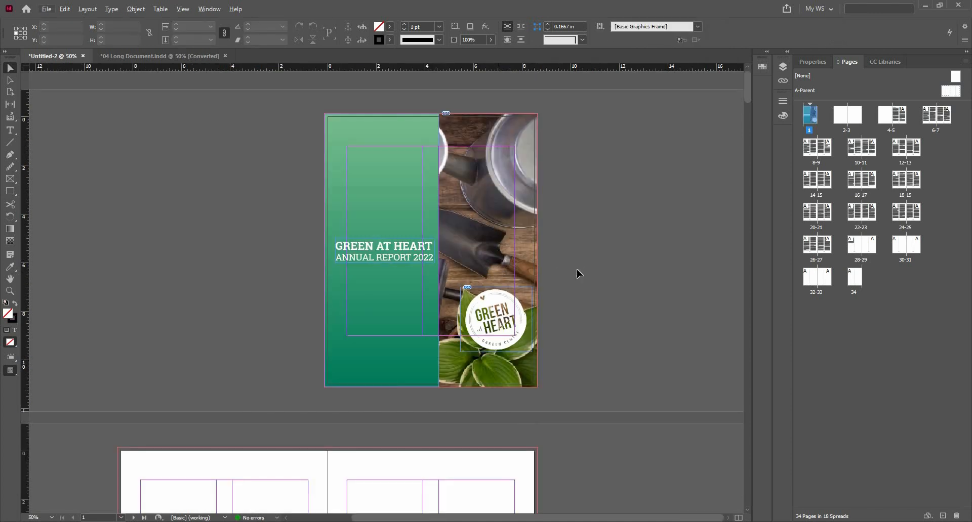
{"action": "left_click", "coordinate": [521, 332]}
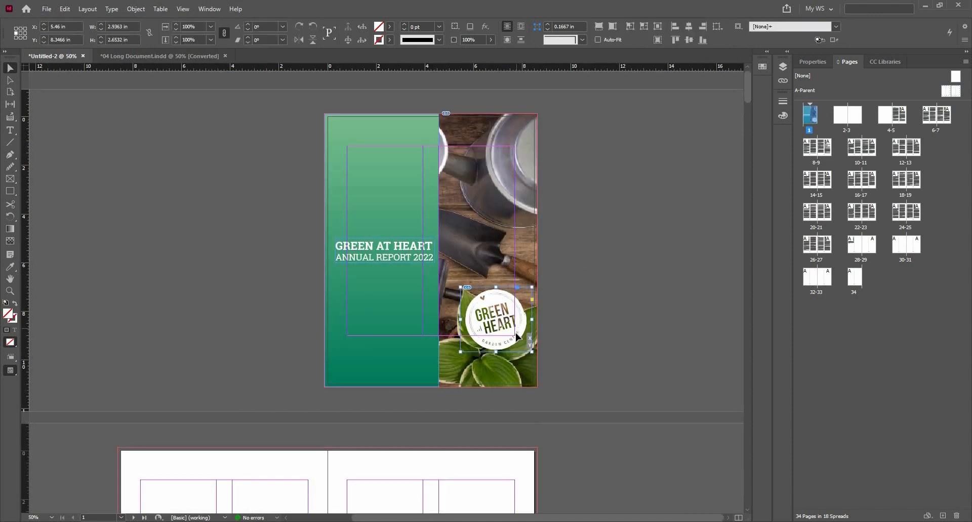
{"action": "key", "text": "Down"}
{"action": "key", "text": "Down"}
{"action": "key", "text": "Down"}
{"action": "key", "text": "Down"}
{"action": "key", "text": "Left"}
{"action": "key", "text": "Left"}
{"action": "key", "text": "Left"}
{"action": "left_click", "coordinate": [576, 316]}
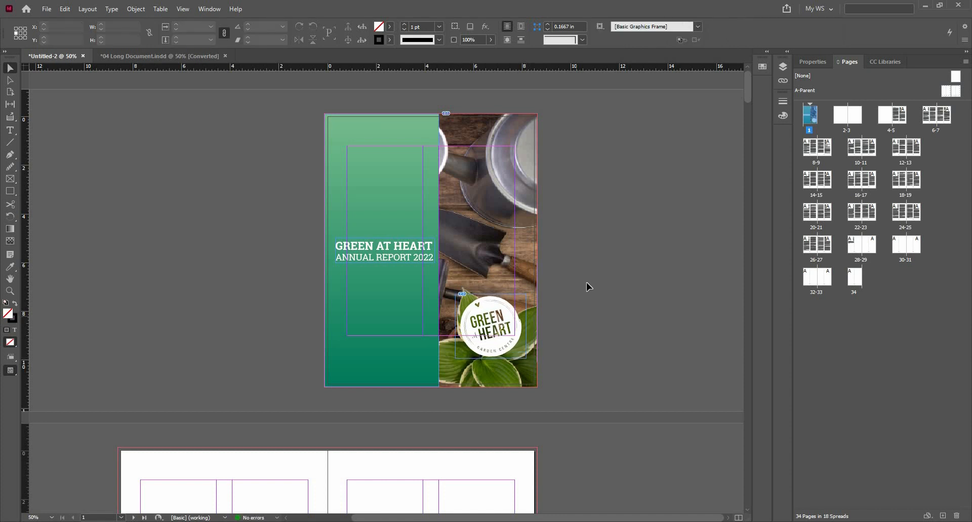
Preview the whole cover without guides and frame edges to check the finished layout.
{"action": "key", "text": "w"}
{"action": "key", "text": "ctrl+equal"}
{"action": "left_click_drag", "start_coordinate": [552, 299], "coordinate": [555, 283]}
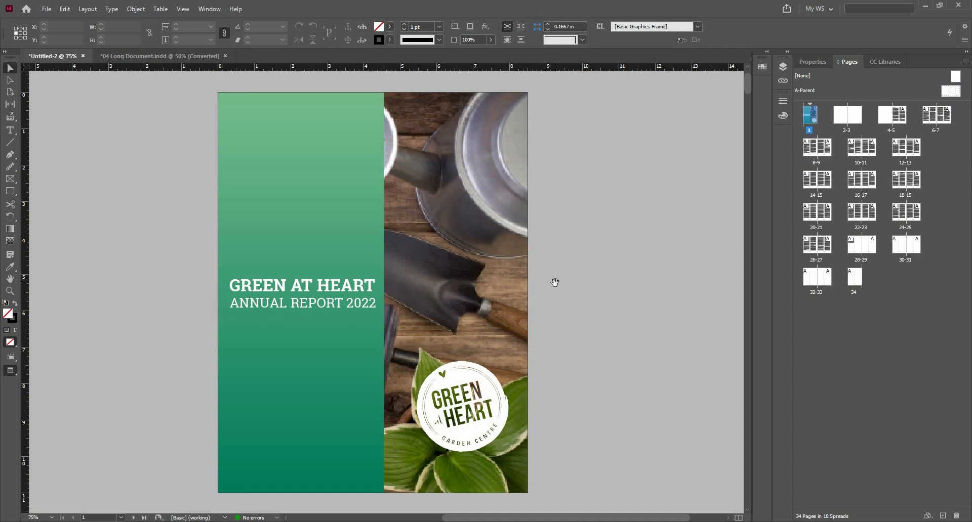
{"action": "scroll", "coordinate": [557, 288], "scroll_direction": "up", "scroll_amount": 1}
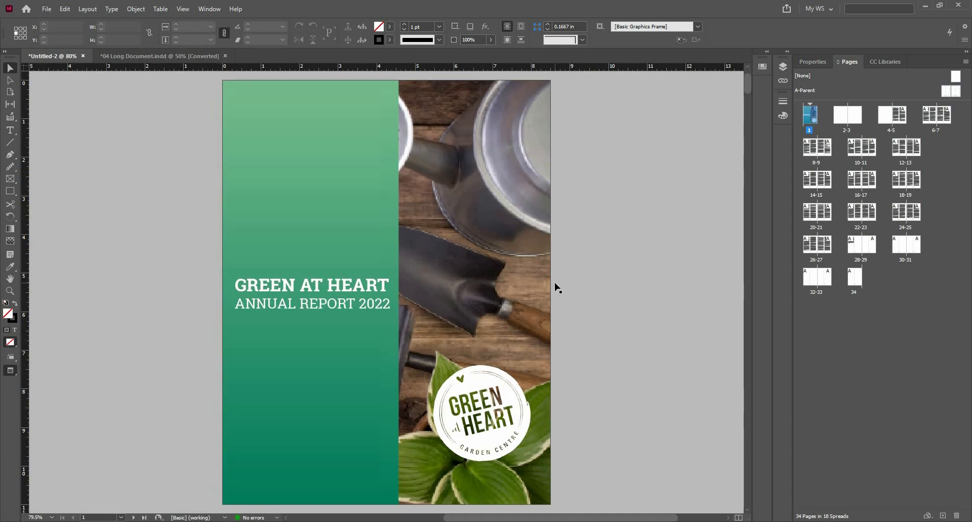
{"action": "key", "text": "shift+w"}
Close the extra collapsed panel group beside the Layers and Links group.
{"action": "left_click", "coordinate": [783, 68]}
{"action": "left_click", "coordinate": [783, 68]}
{"action": "right_click", "coordinate": [765, 68]}
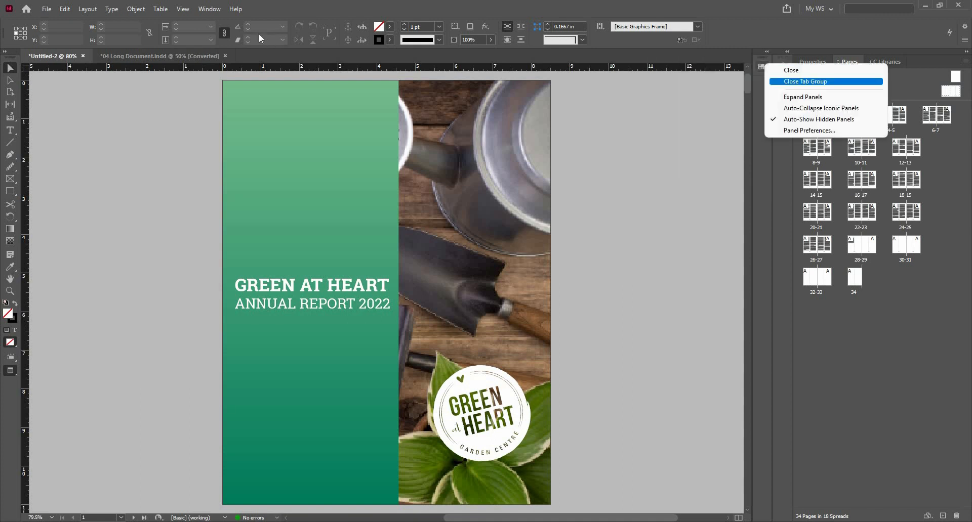
{"action": "key", "text": "Return"}
Show the document's layers and rename Layer 1 as Main Copy.
{"action": "left_click", "coordinate": [209, 9]}
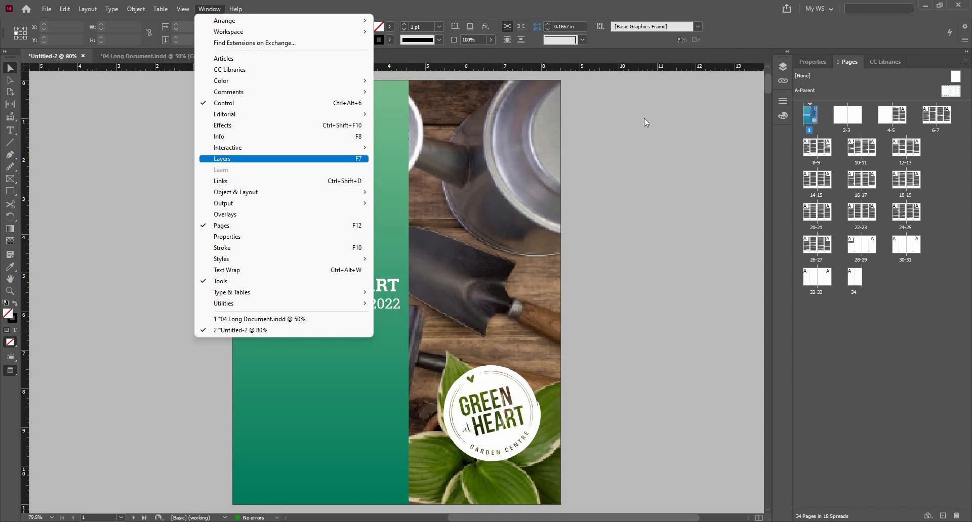
{"action": "left_click", "coordinate": [721, 85]}
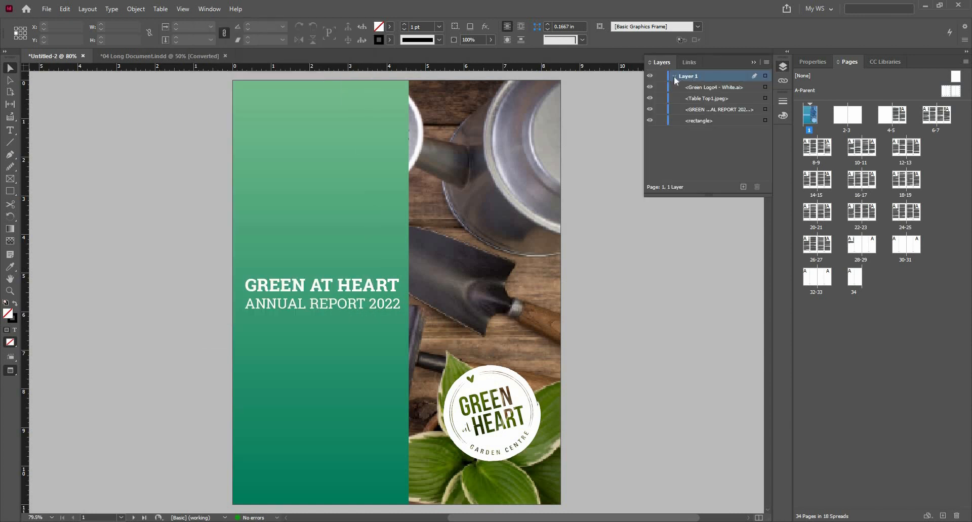
{"action": "left_click", "coordinate": [674, 76]}
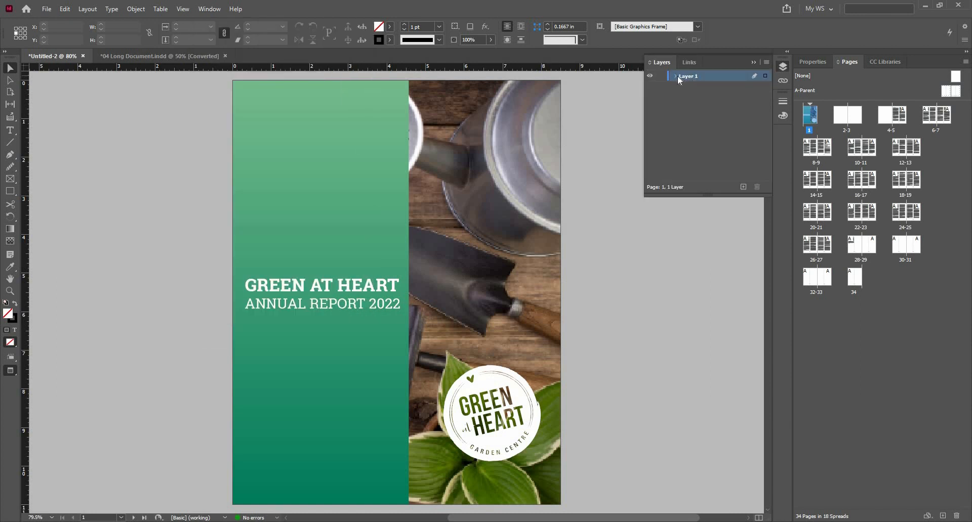
{"action": "left_click", "coordinate": [676, 76]}
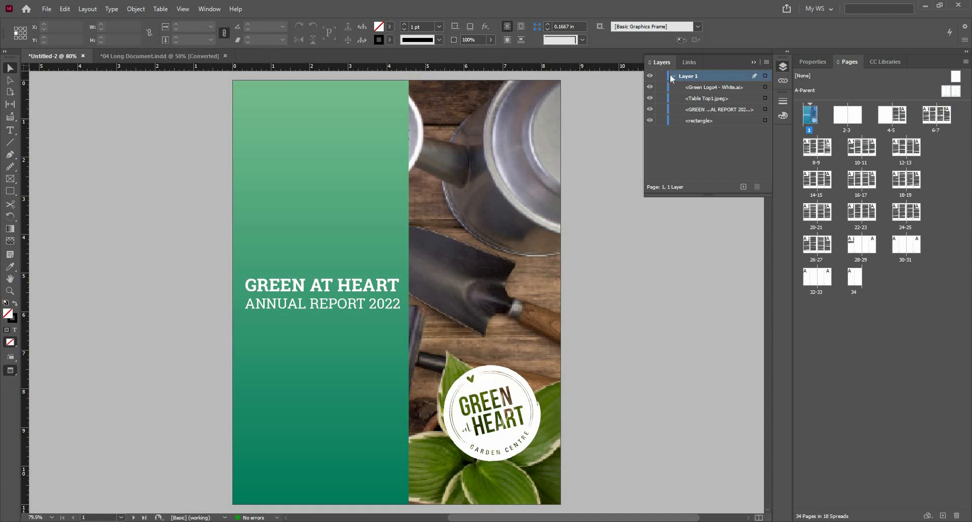
{"action": "double_click", "coordinate": [696, 76]}
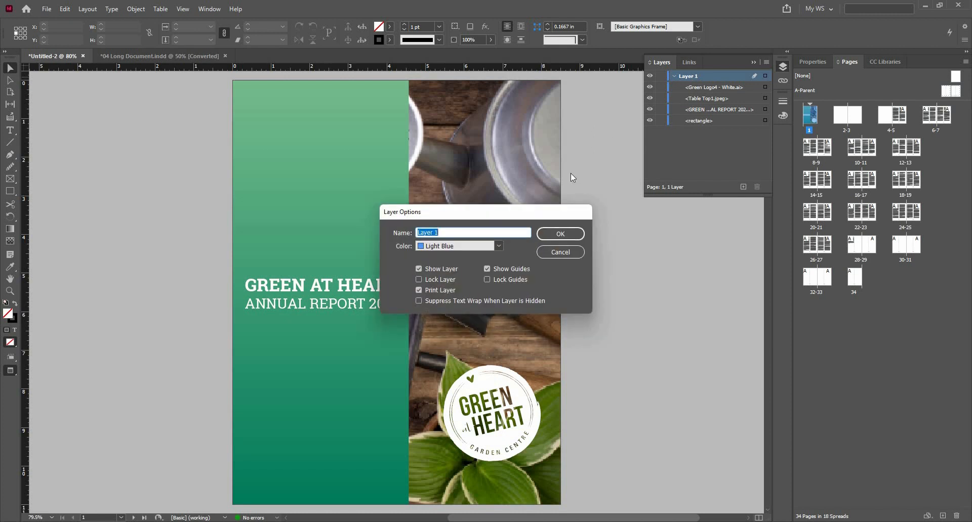
{"action": "type", "text": "Main Copy"}
{"action": "left_click", "coordinate": [559, 240]}
{"action": "left_click", "coordinate": [552, 236]}
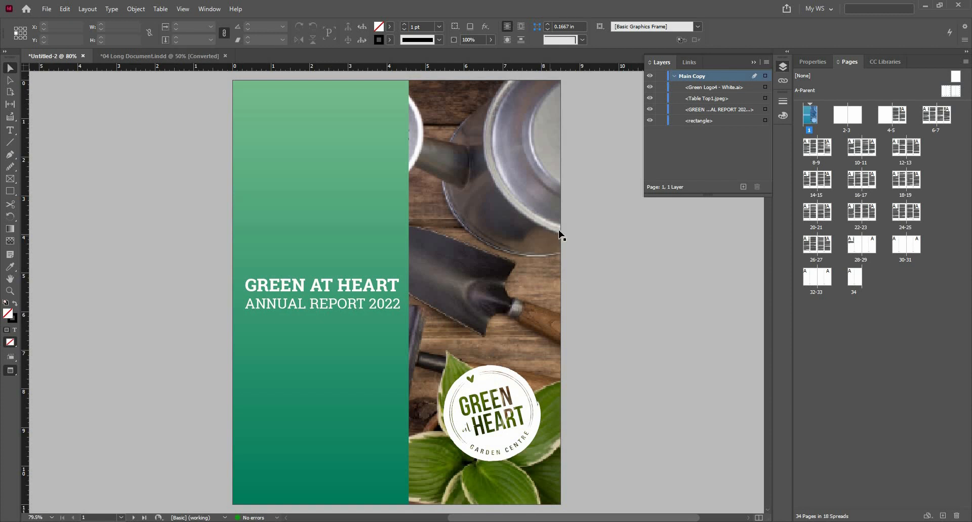
Add a second layer and name it Background.
{"action": "left_click", "coordinate": [741, 186]}
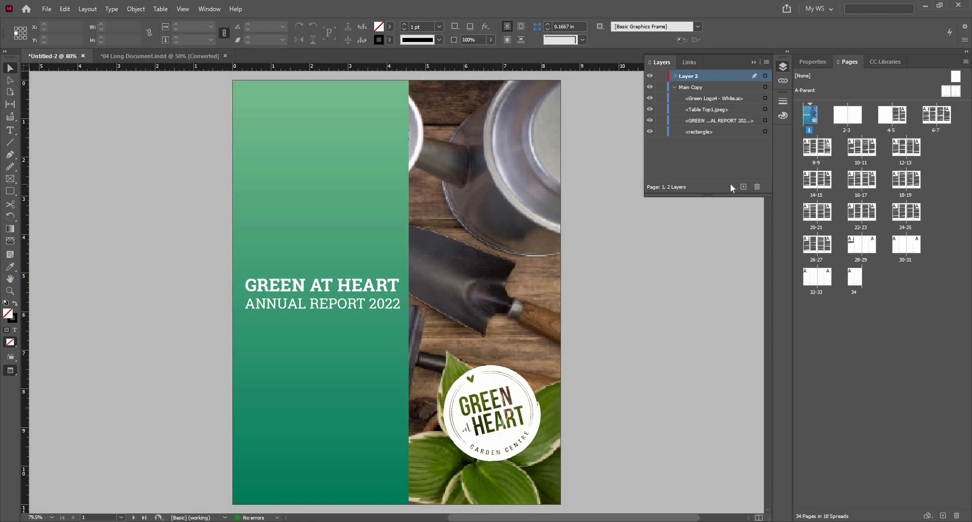
{"action": "double_click", "coordinate": [689, 81]}
{"action": "type", "text": "B"}
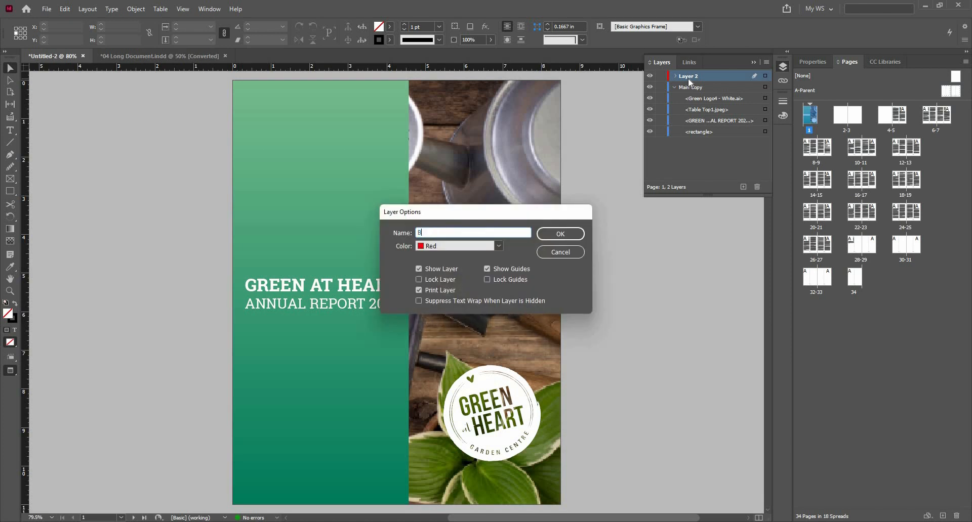
{"action": "type", "text": "ackground"}
{"action": "left_click", "coordinate": [570, 233]}
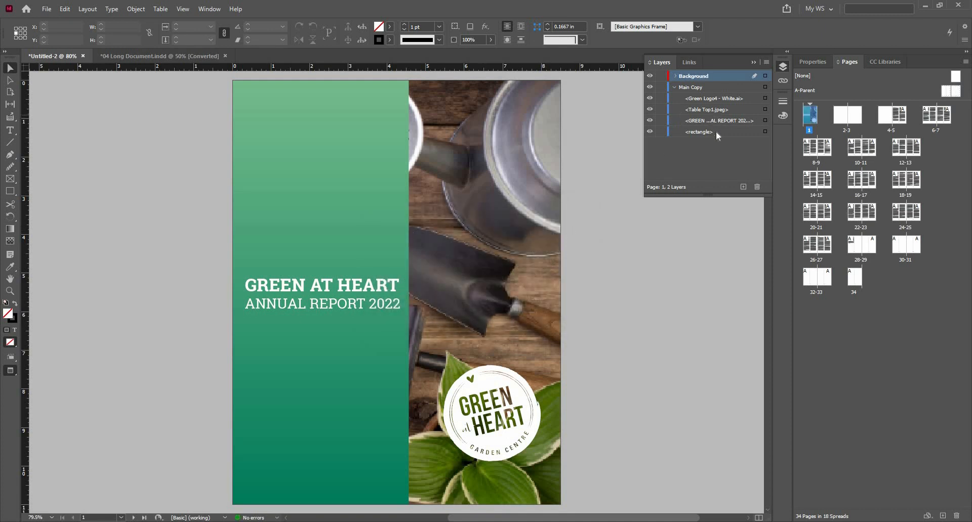
Move the green gradient rectangle to the Background layer and place that layer below Main Copy.
{"action": "left_click", "coordinate": [698, 133]}
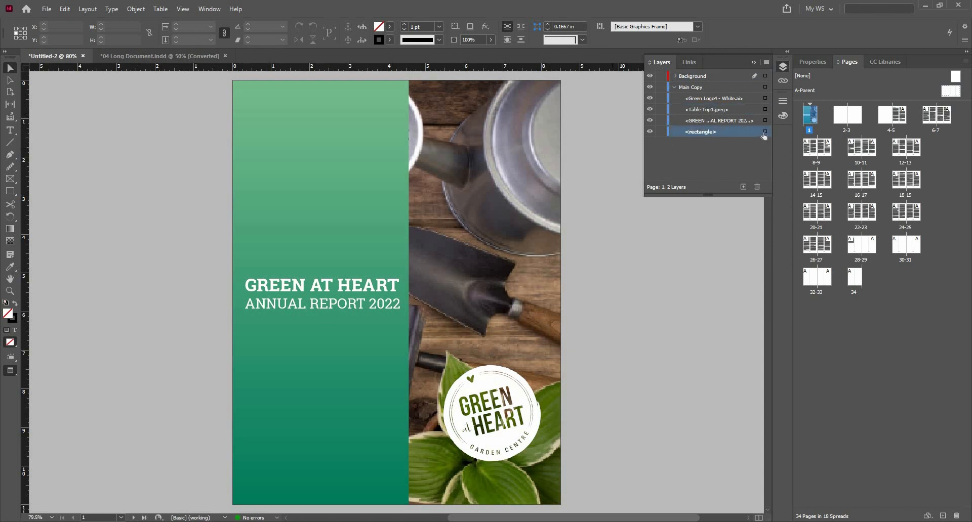
{"action": "left_click", "coordinate": [764, 132]}
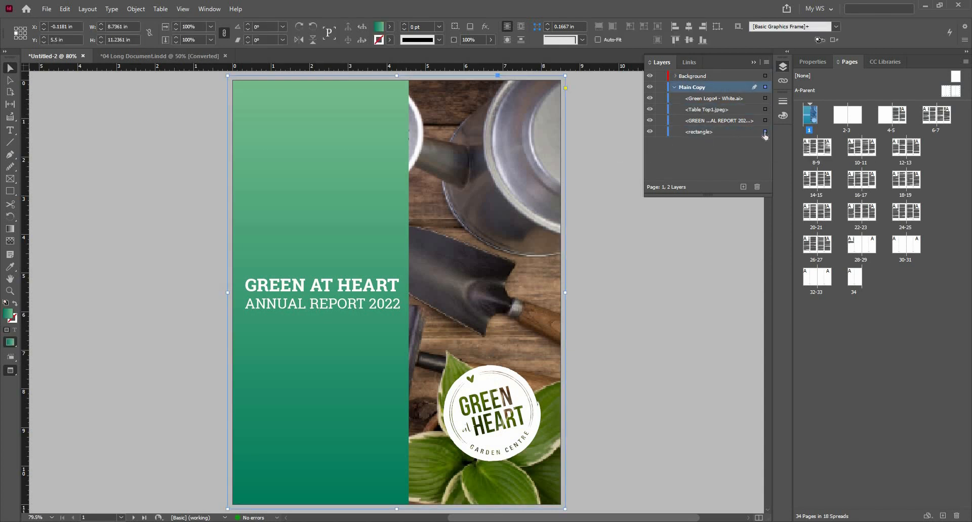
{"action": "left_click_drag", "start_coordinate": [744, 133], "coordinate": [727, 77]}
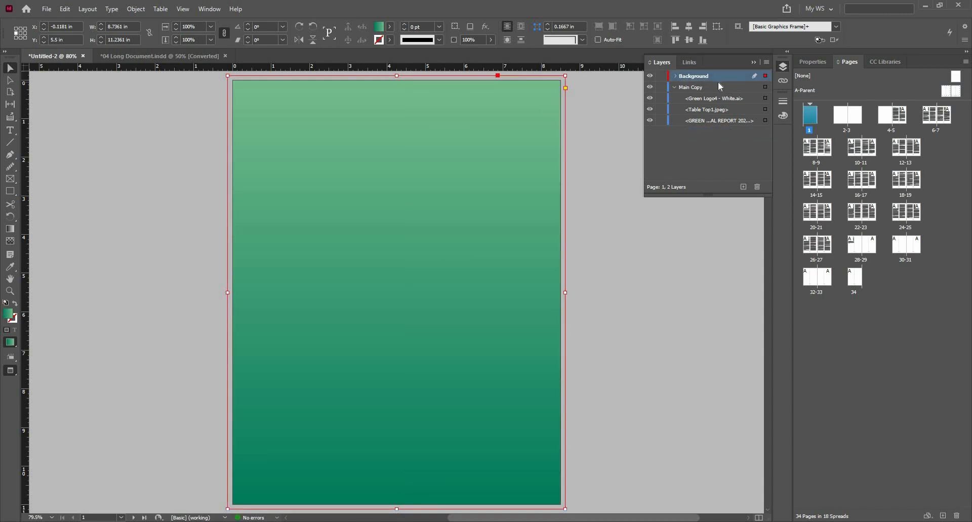
{"action": "left_click", "coordinate": [675, 87]}
{"action": "left_click_drag", "start_coordinate": [702, 77], "coordinate": [691, 93]}
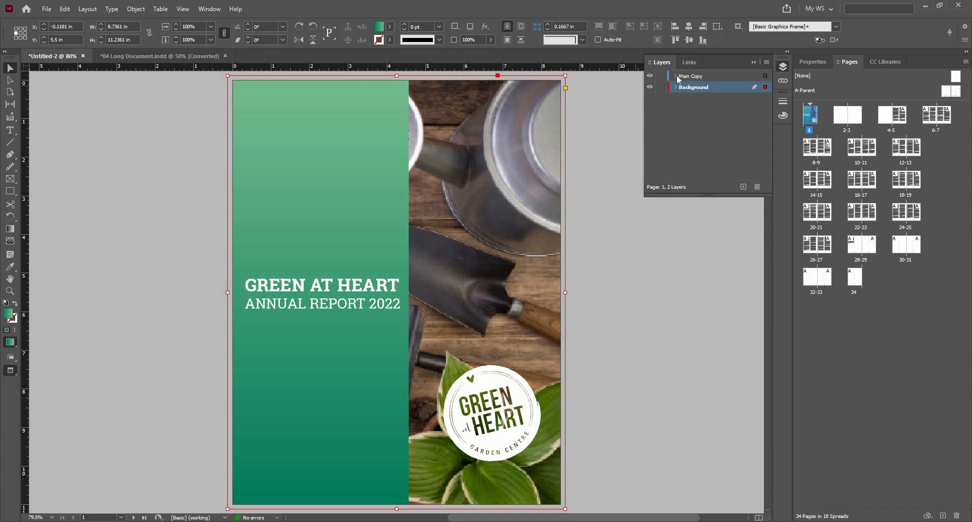
Move the Table Top1.jpeg photo from Main Copy to the Background layer, above the gradient rectangle.
{"action": "left_click", "coordinate": [709, 99]}
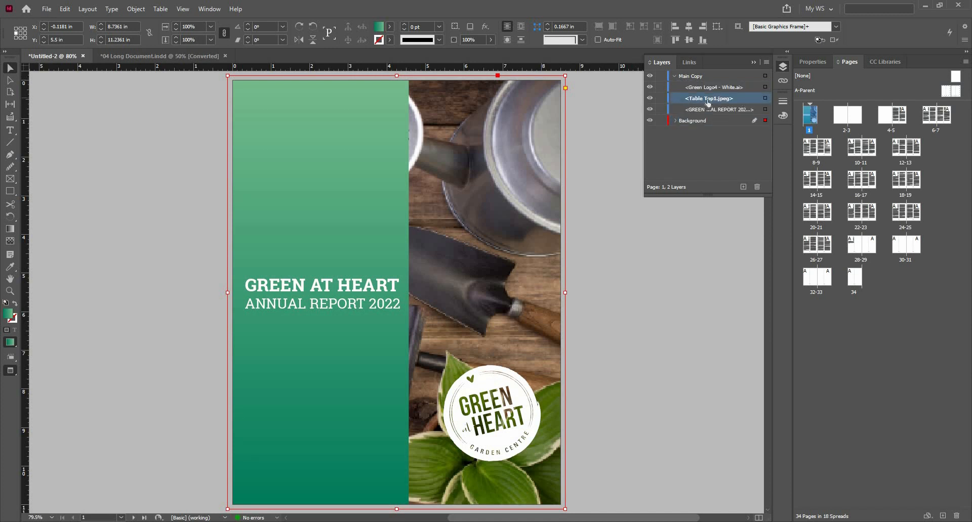
{"action": "left_click_drag", "start_coordinate": [709, 100], "coordinate": [710, 124]}
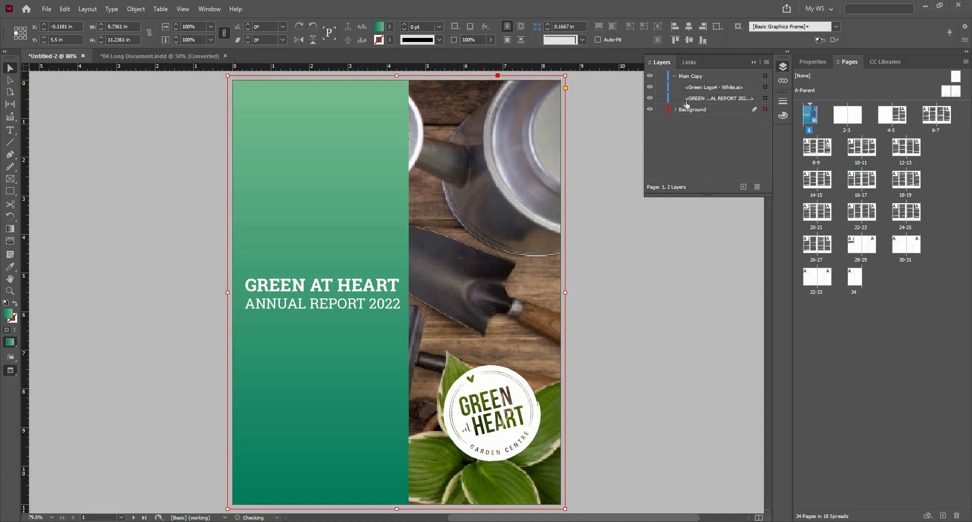
{"action": "left_click", "coordinate": [674, 77]}
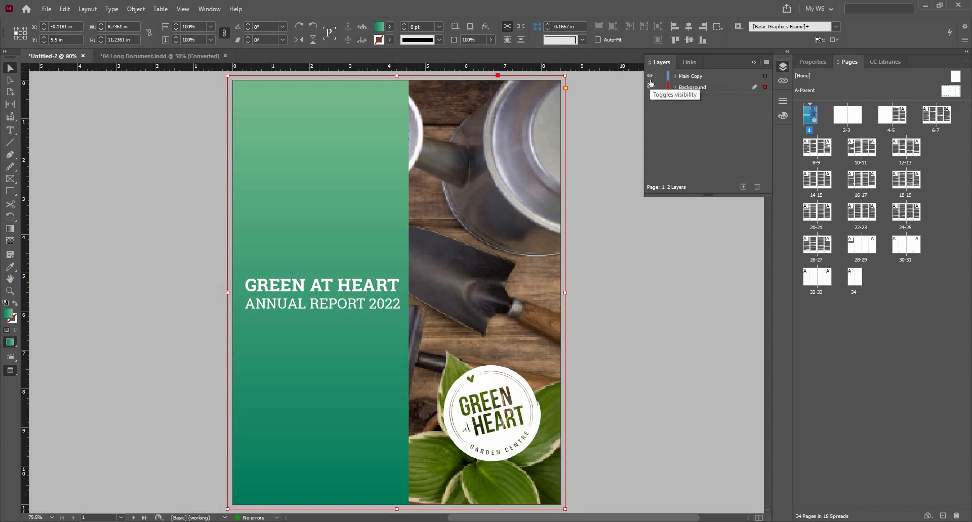
Check the contents of both layers, toggling the visibility of the logo and the title text off and on.
{"action": "left_click", "coordinate": [676, 77]}
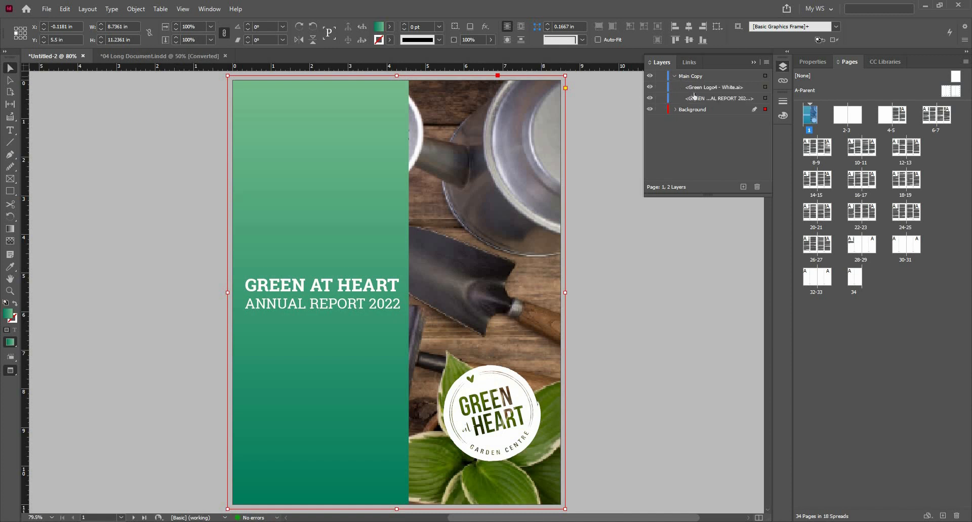
{"action": "left_click", "coordinate": [650, 87]}
{"action": "left_click", "coordinate": [651, 88]}
{"action": "left_click", "coordinate": [650, 99]}
{"action": "left_click", "coordinate": [650, 99]}
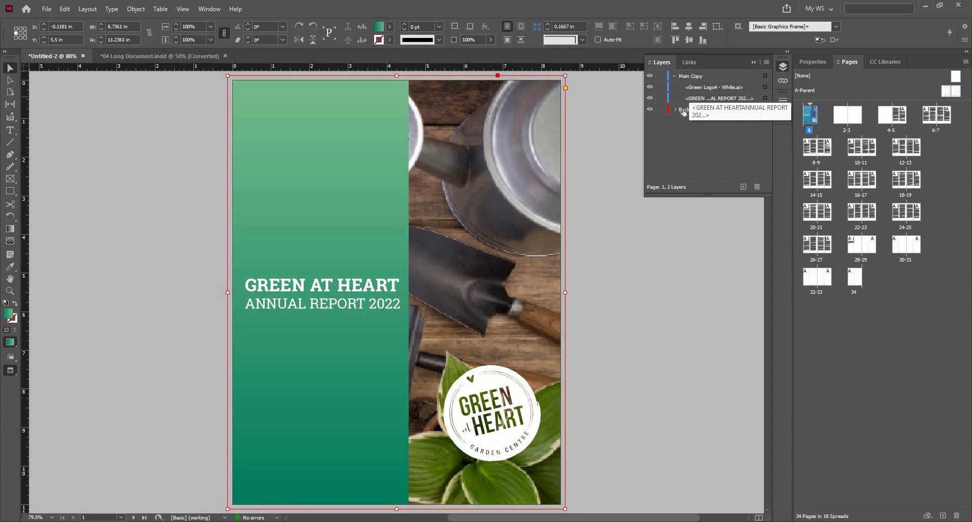
{"action": "left_click", "coordinate": [675, 109]}
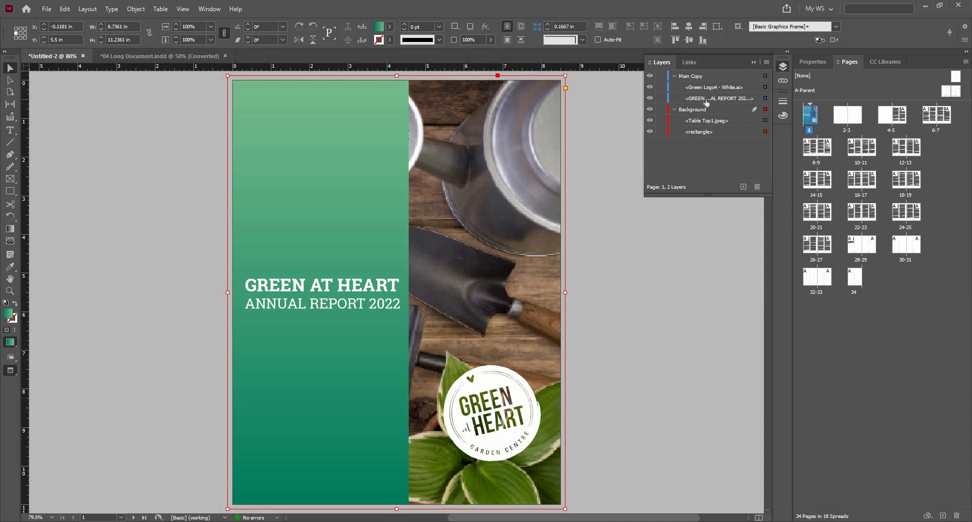
Lock the Background layer and test that its photo and gradient cannot be selected or moved.
{"action": "left_click", "coordinate": [661, 110]}
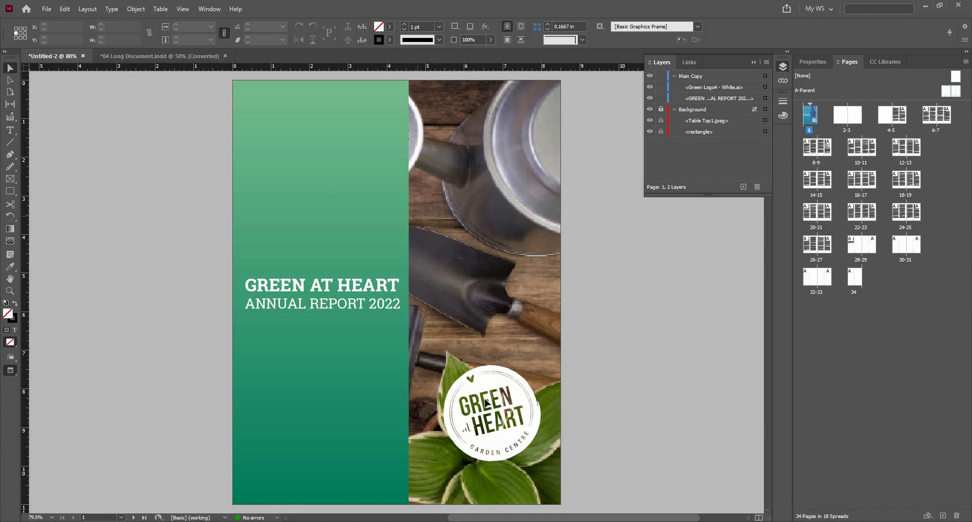
{"action": "left_click_drag", "start_coordinate": [501, 297], "coordinate": [478, 448]}
{"action": "left_click", "coordinate": [380, 130]}
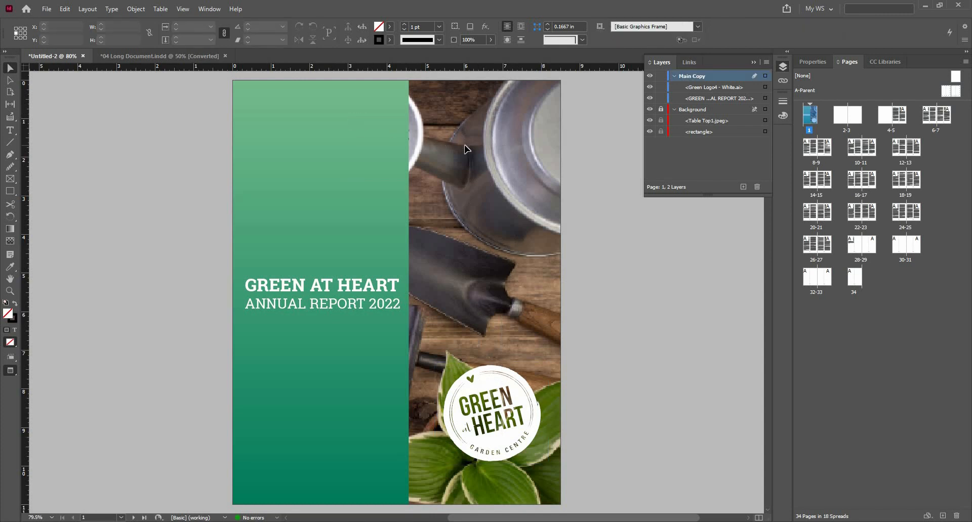
Set the display performance to High Quality Display.
{"action": "left_click", "coordinate": [183, 9]}
{"action": "mouse_move", "coordinate": [334, 177]}
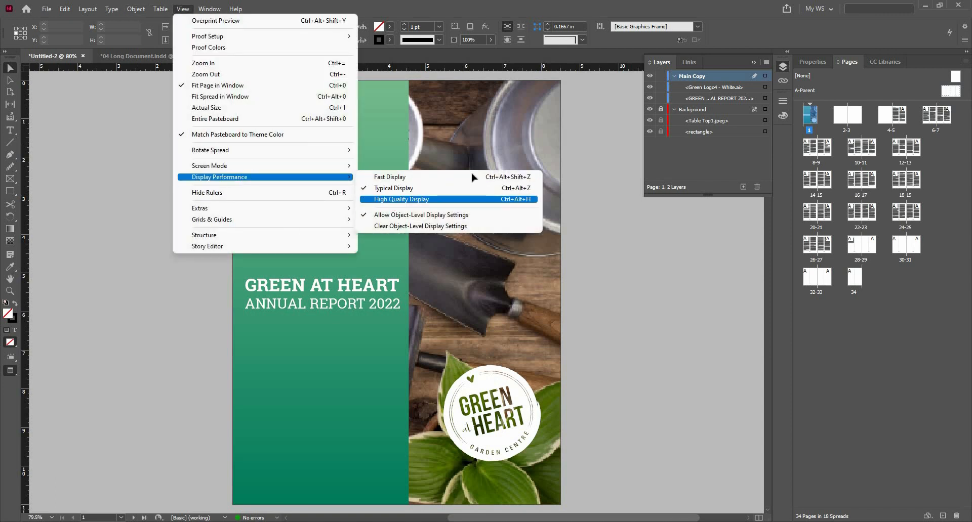
{"action": "left_click", "coordinate": [393, 201]}
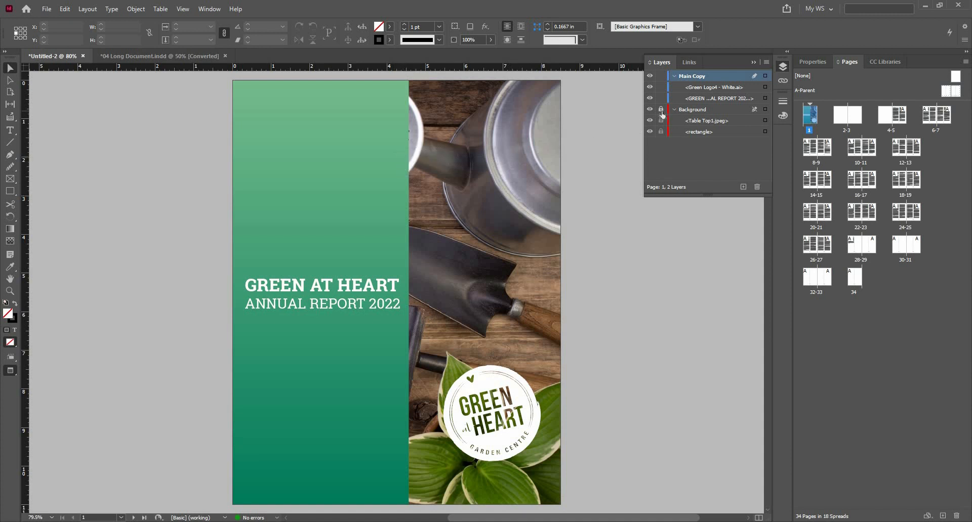
Unlock the Background layer to try moving the photo, undo the move, relock the layer and collapse the layers list.
{"action": "left_click", "coordinate": [780, 66]}
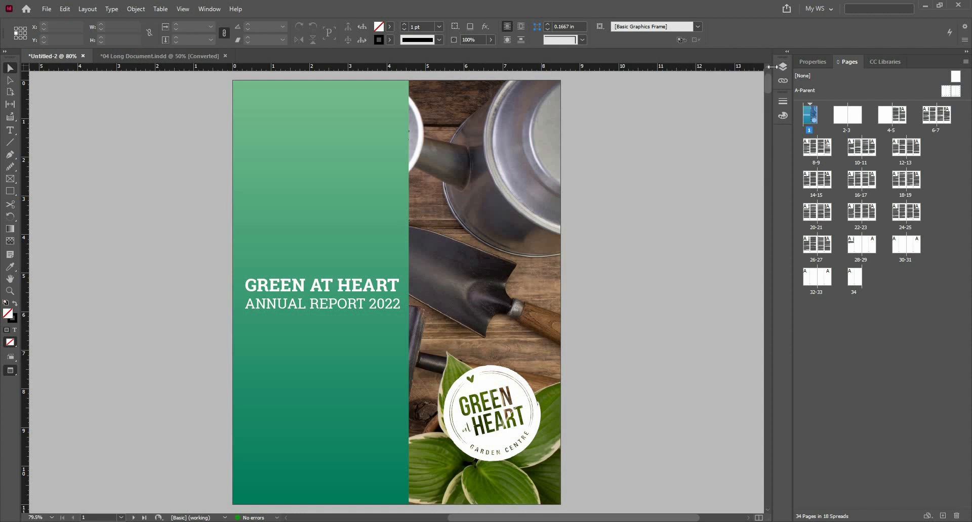
{"action": "left_click", "coordinate": [782, 66]}
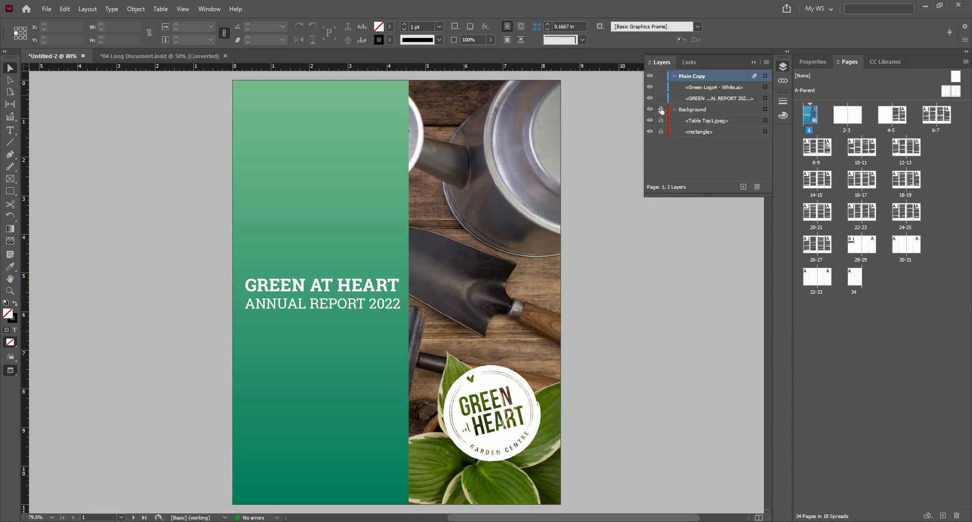
{"action": "left_click", "coordinate": [520, 174]}
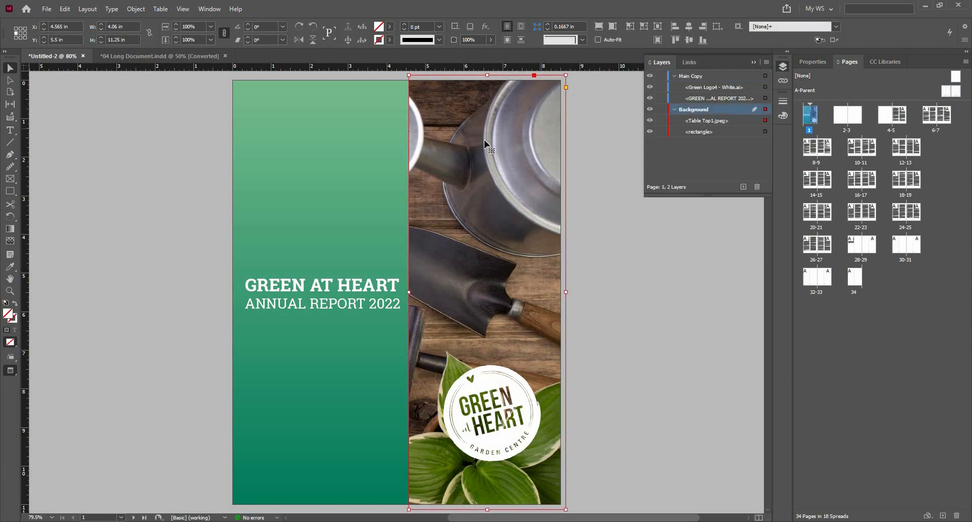
{"action": "left_click_drag", "start_coordinate": [536, 130], "coordinate": [484, 140]}
{"action": "key", "text": "ctrl+z"}
{"action": "left_click", "coordinate": [660, 109]}
{"action": "left_click", "coordinate": [754, 61]}
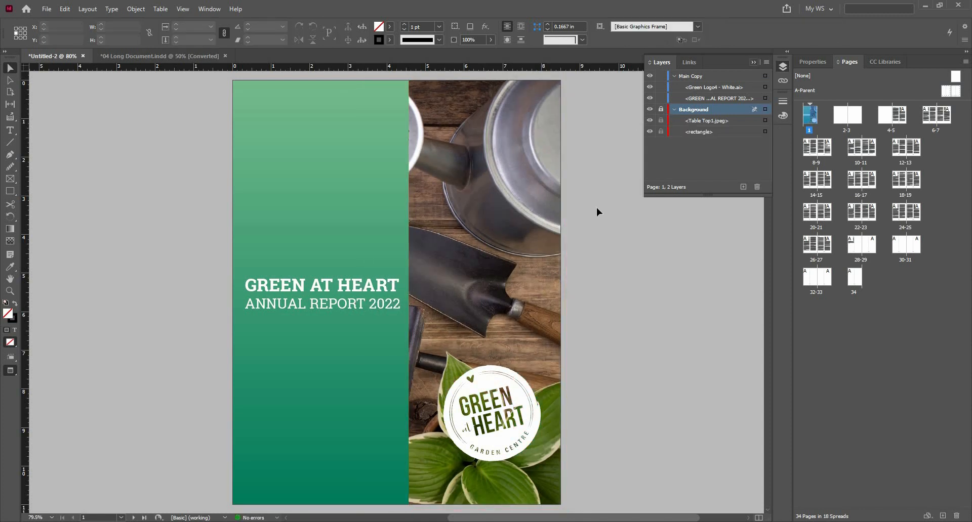
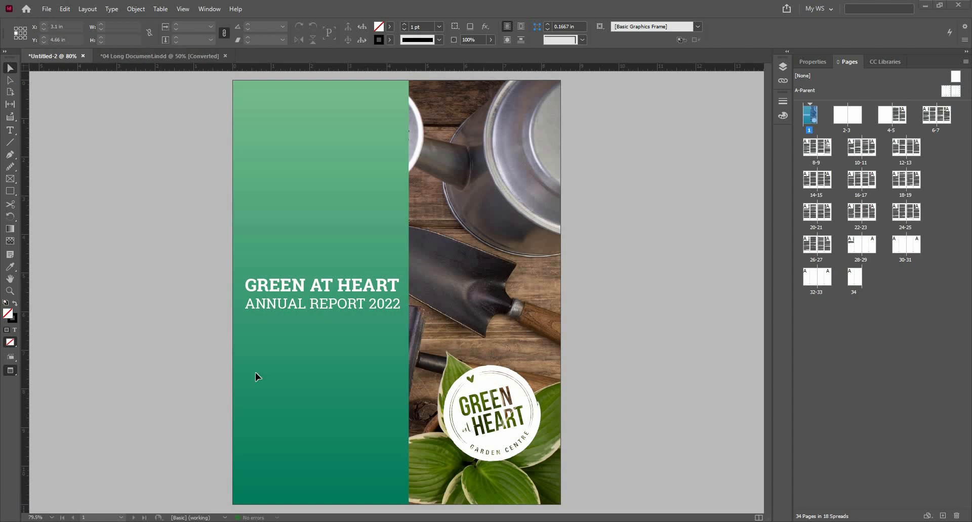
Duplicate the white Green at Heart logo, enlarge the copy to about 10.97 by 9.90 in and position it over the cover.
{"action": "left_click", "coordinate": [486, 406]}
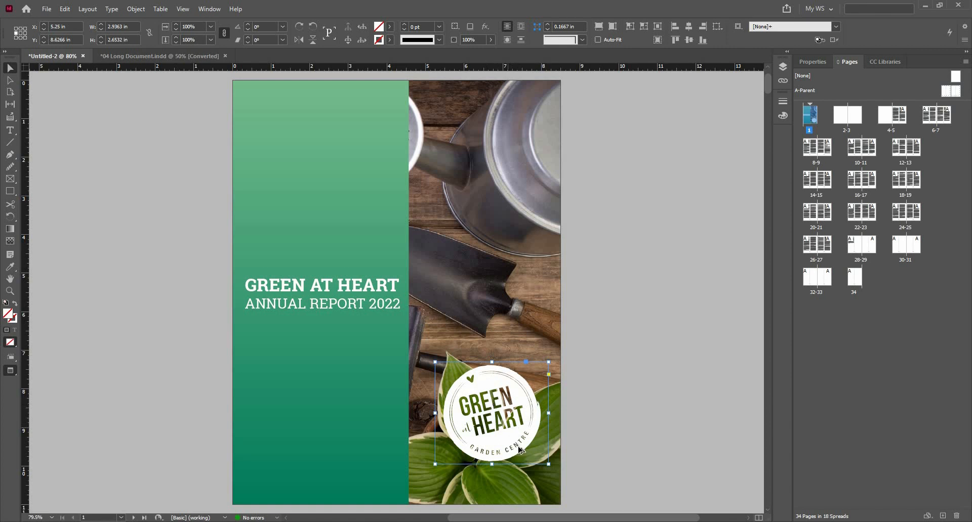
{"action": "left_click_drag", "start_coordinate": [346, 388], "coordinate": [293, 363]}
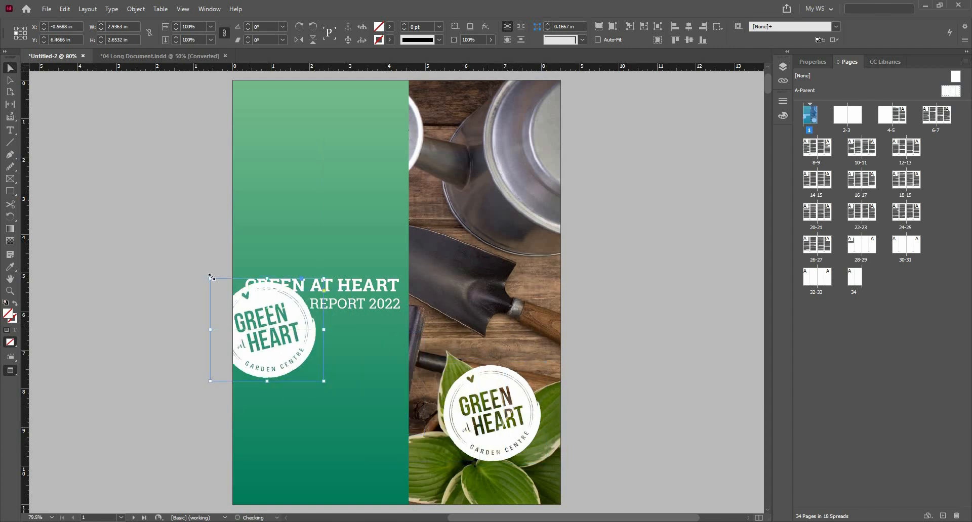
{"action": "left_click_drag", "start_coordinate": [211, 277], "coordinate": [29, 76]}
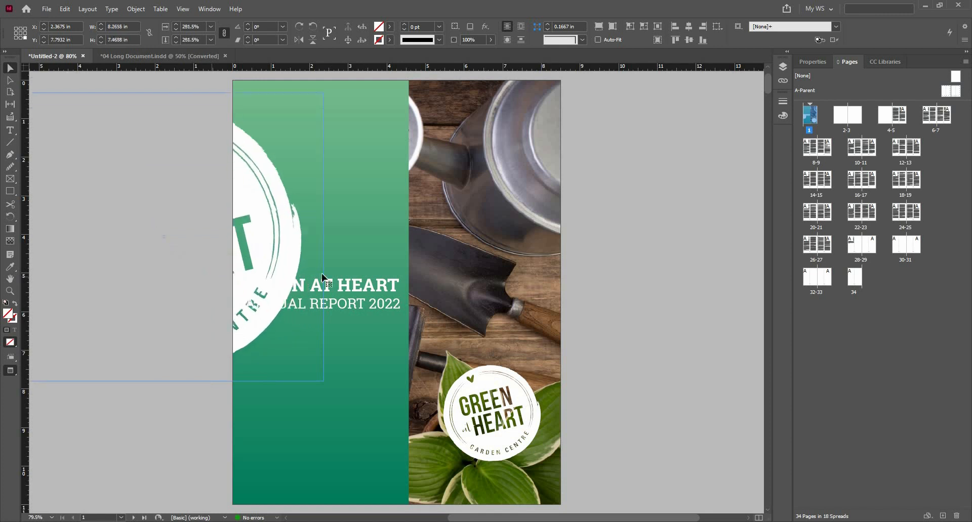
{"action": "scroll", "coordinate": [462, 400], "scroll_direction": "down", "scroll_amount": 1}
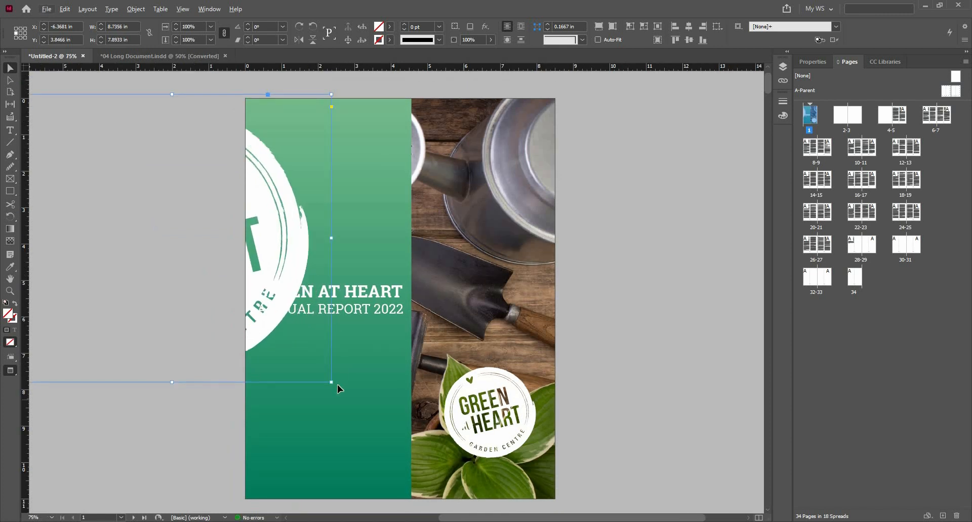
{"action": "left_click_drag", "start_coordinate": [331, 385], "coordinate": [396, 440]}
{"action": "left_click_drag", "start_coordinate": [329, 366], "coordinate": [522, 369]}
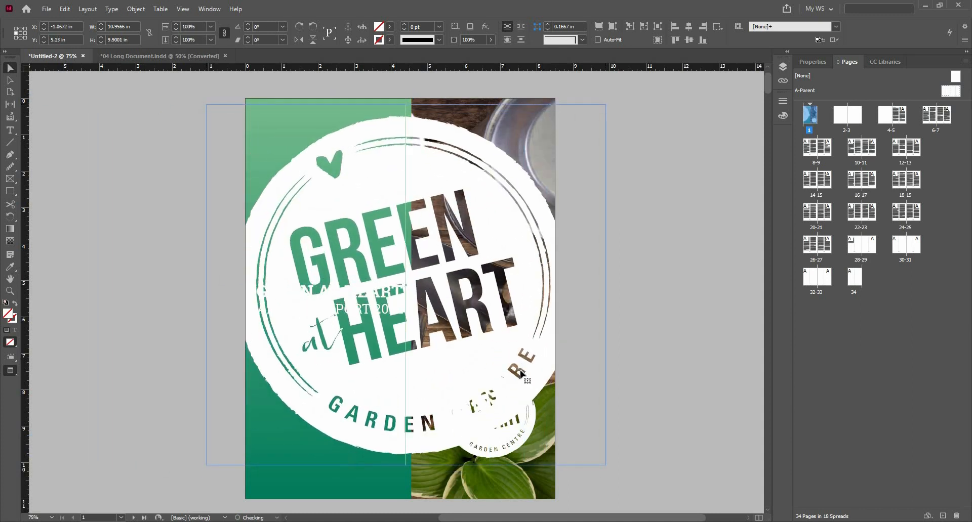
{"action": "right_click", "coordinate": [462, 361]}
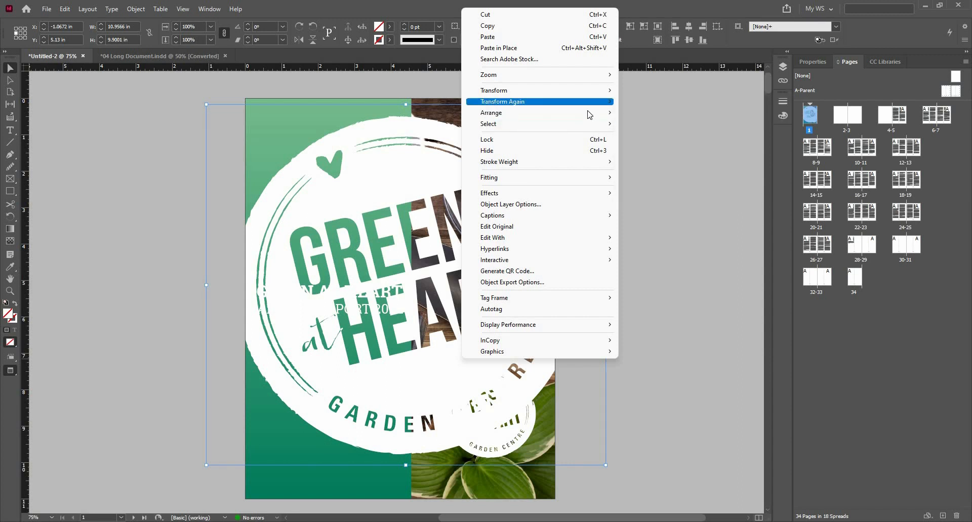
{"action": "left_click", "coordinate": [632, 113]}
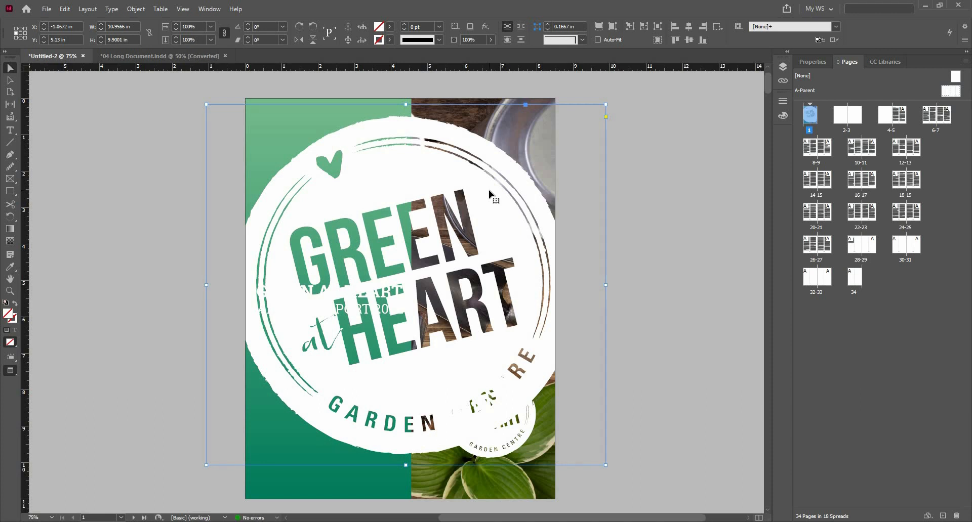
{"action": "right_click", "coordinate": [503, 204]}
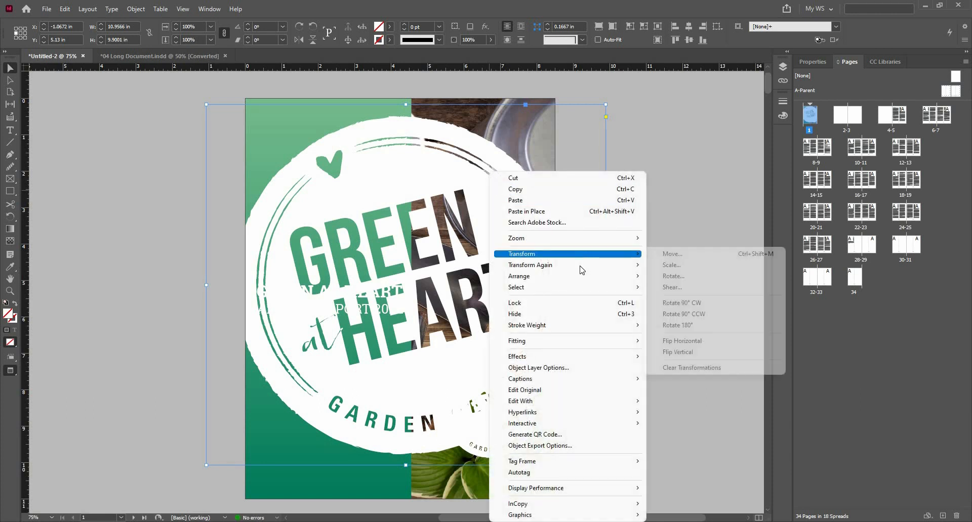
{"action": "mouse_move", "coordinate": [622, 276]}
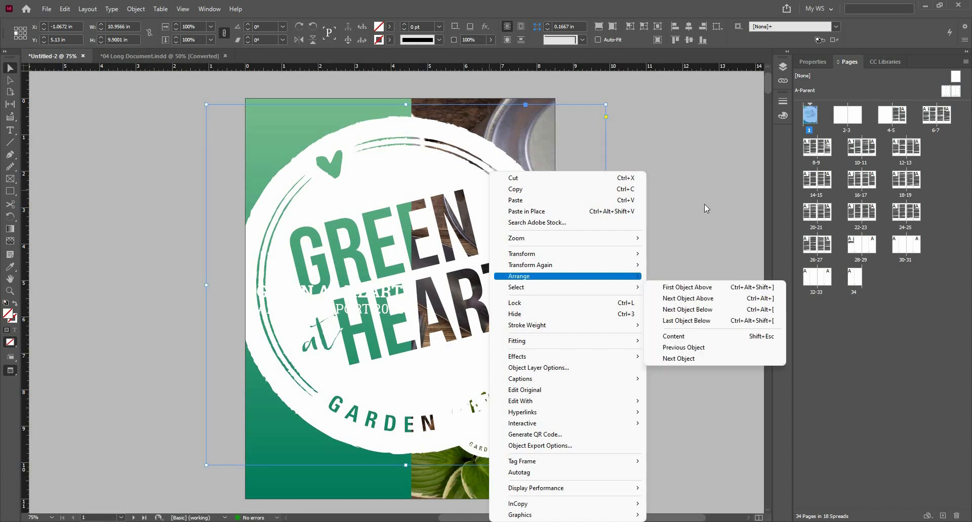
{"action": "left_click", "coordinate": [468, 217]}
{"action": "left_click", "coordinate": [469, 213]}
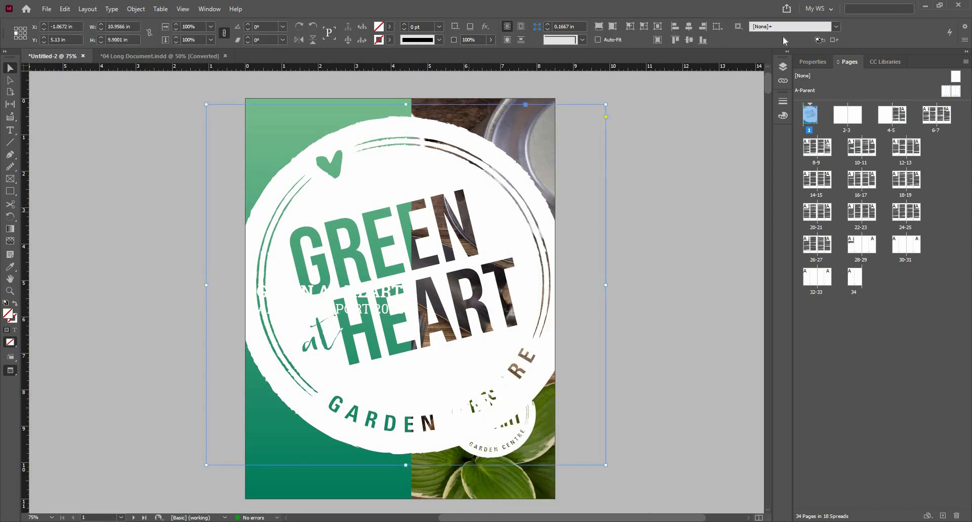
Unlock the Background layer and move the enlarged logo into it, between the Table Top1 photo and the gradient rectangle.
{"action": "left_click", "coordinate": [783, 67]}
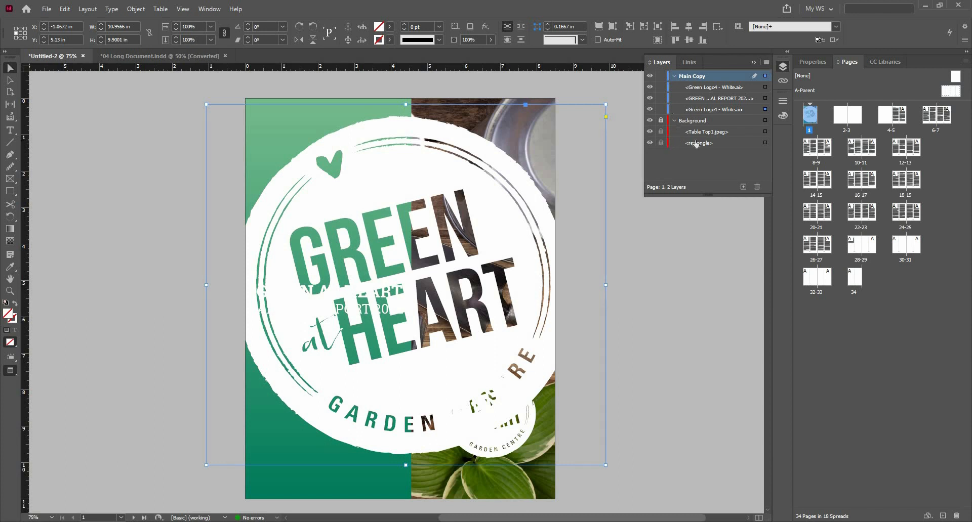
{"action": "left_click", "coordinate": [663, 90]}
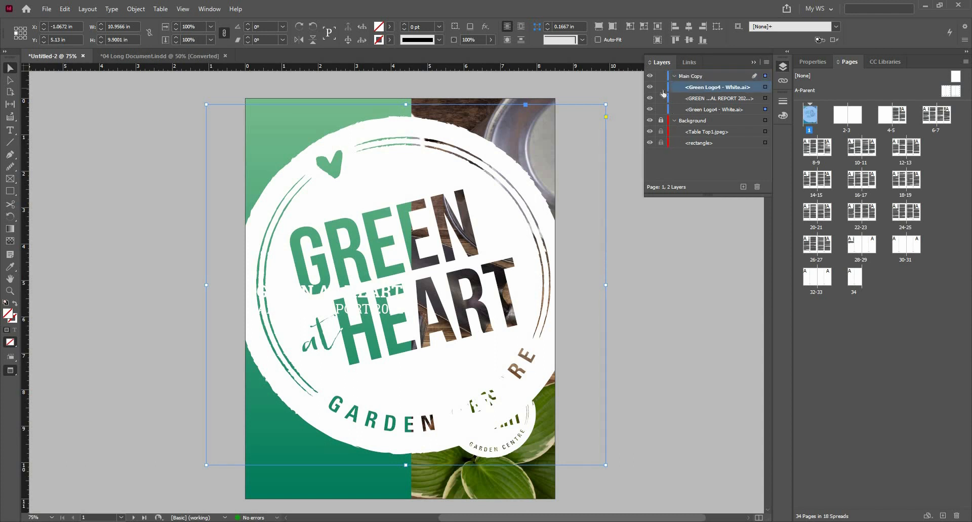
{"action": "left_click", "coordinate": [651, 88]}
{"action": "left_click", "coordinate": [651, 88]}
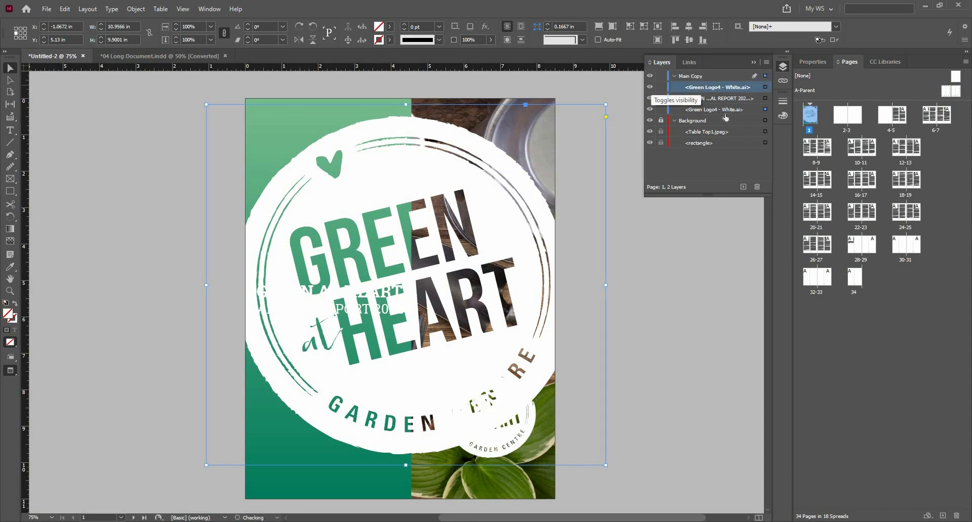
{"action": "left_click_drag", "start_coordinate": [722, 110], "coordinate": [709, 123]}
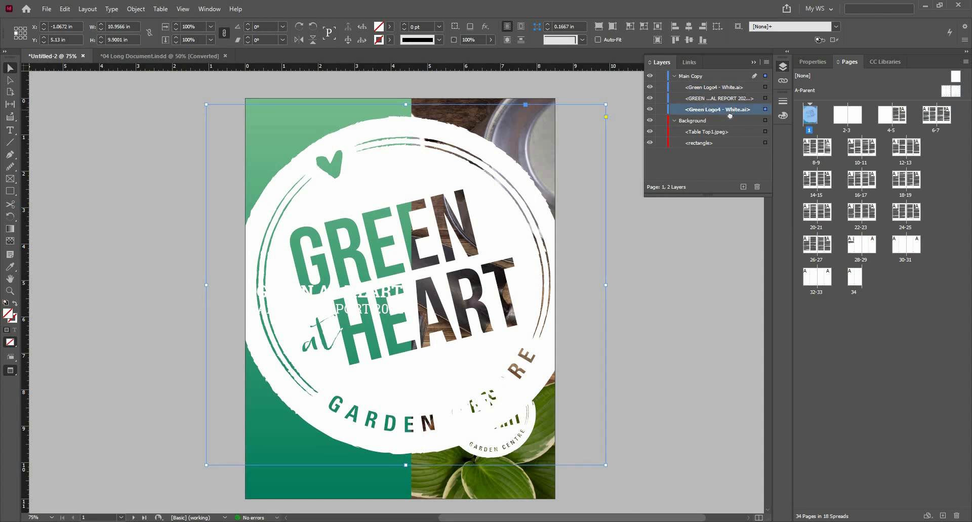
{"action": "left_click_drag", "start_coordinate": [731, 139], "coordinate": [729, 140]}
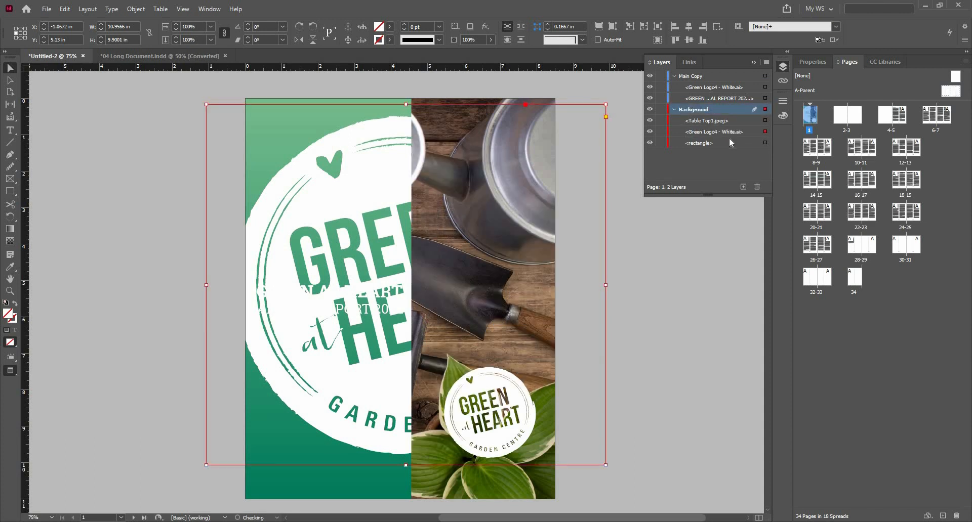
{"action": "left_click", "coordinate": [753, 63]}
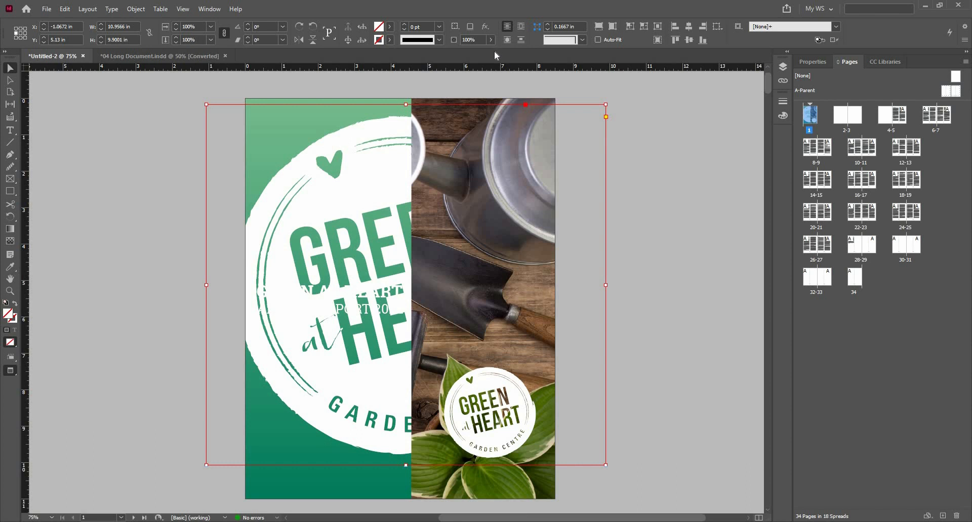
Reduce the enlarged logo's opacity to 14% and reposition it to about X -0.76 in, Y 5.31 in.
{"action": "left_click", "coordinate": [492, 39]}
{"action": "left_click_drag", "start_coordinate": [492, 53], "coordinate": [447, 56]}
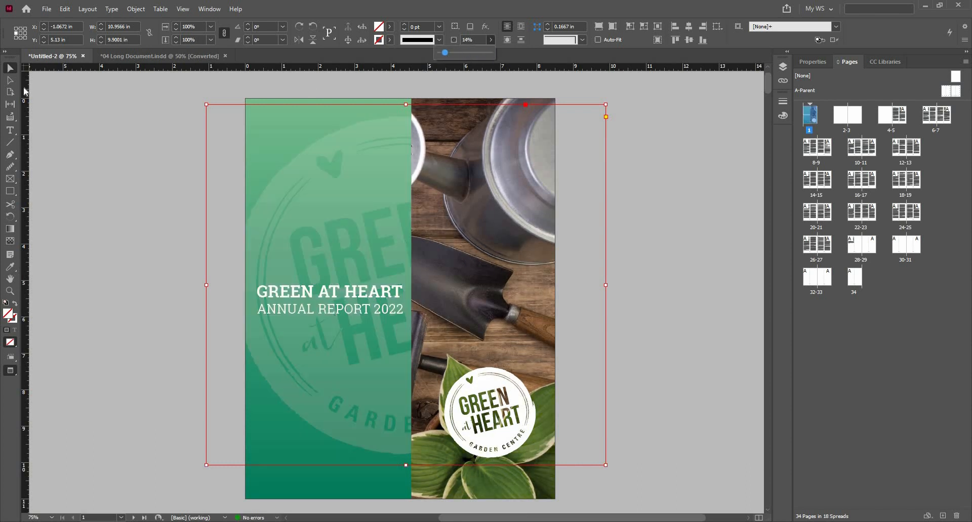
{"action": "left_click", "coordinate": [65, 103]}
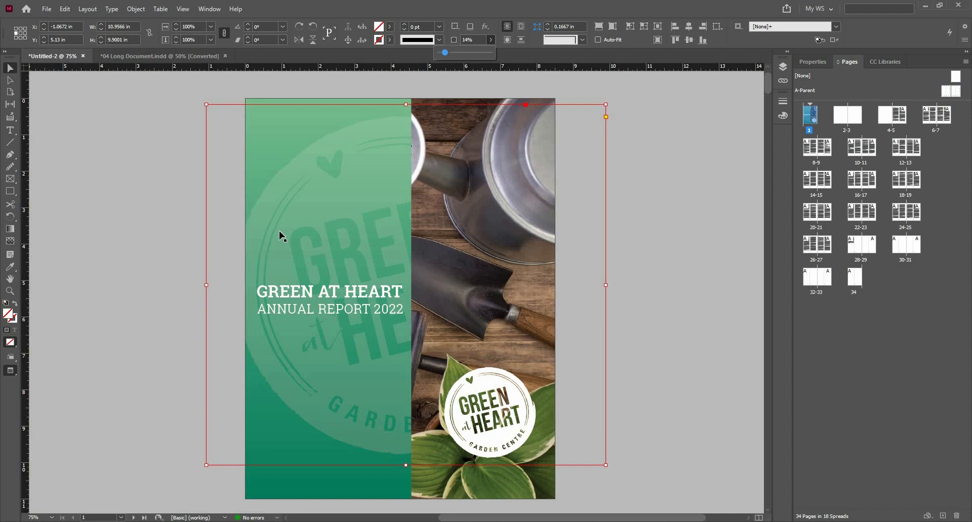
{"action": "left_click", "coordinate": [340, 208]}
{"action": "left_click_drag", "start_coordinate": [341, 208], "coordinate": [341, 209]}
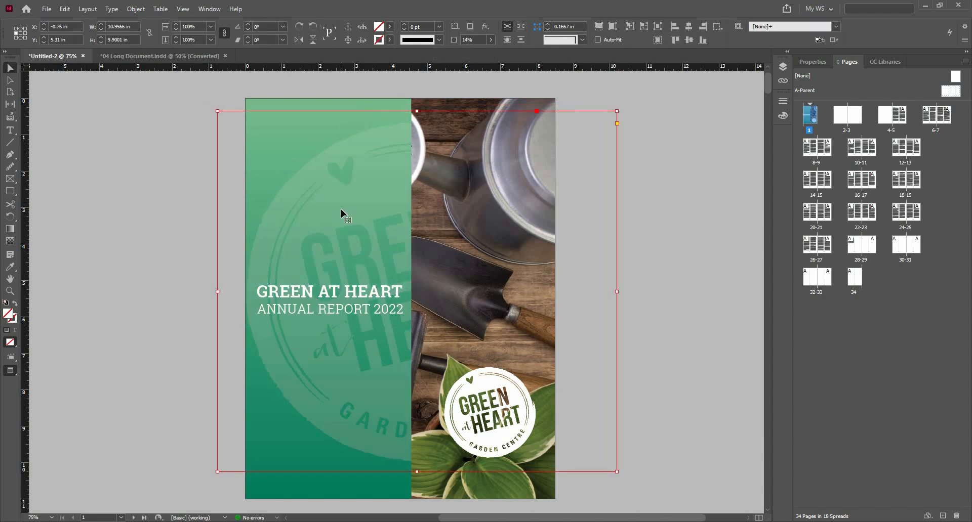
Lock the Background layer again.
{"action": "left_click", "coordinate": [783, 67]}
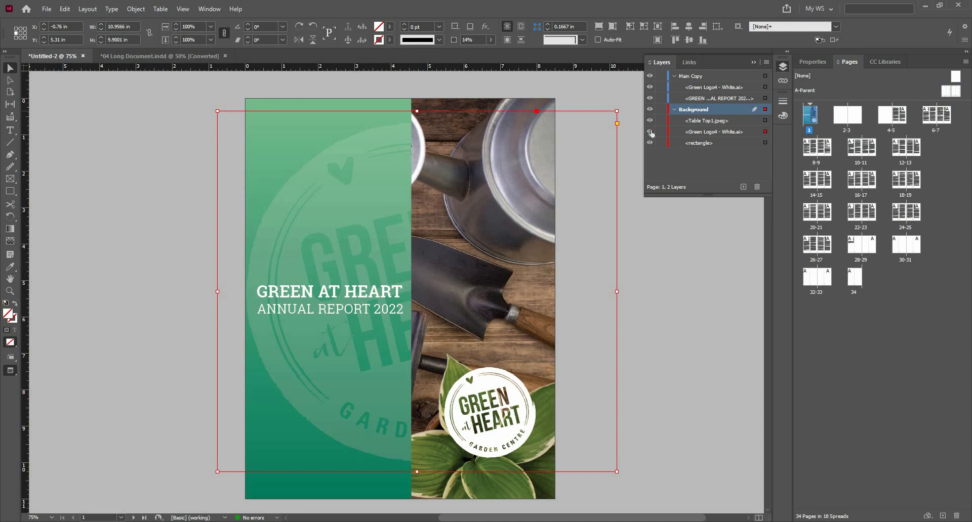
{"action": "left_click", "coordinate": [661, 109]}
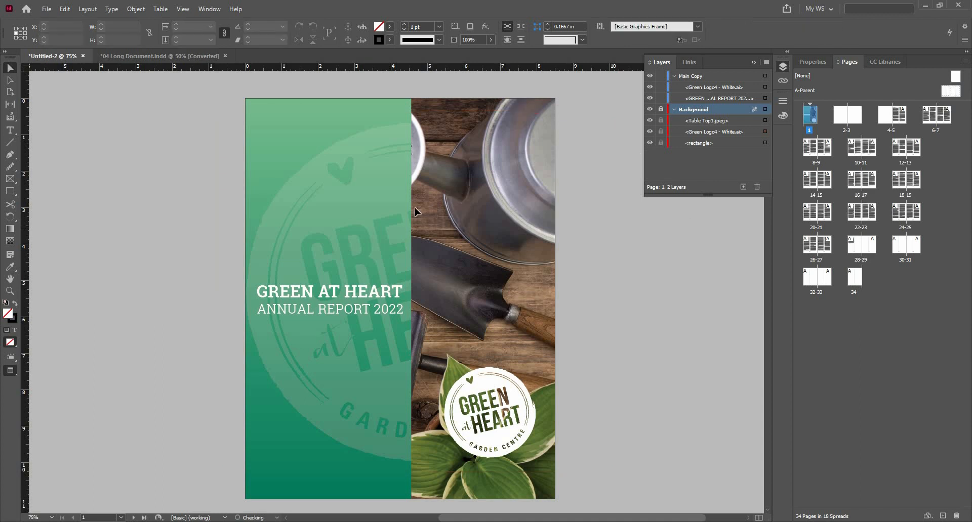
{"action": "left_click", "coordinate": [754, 63]}
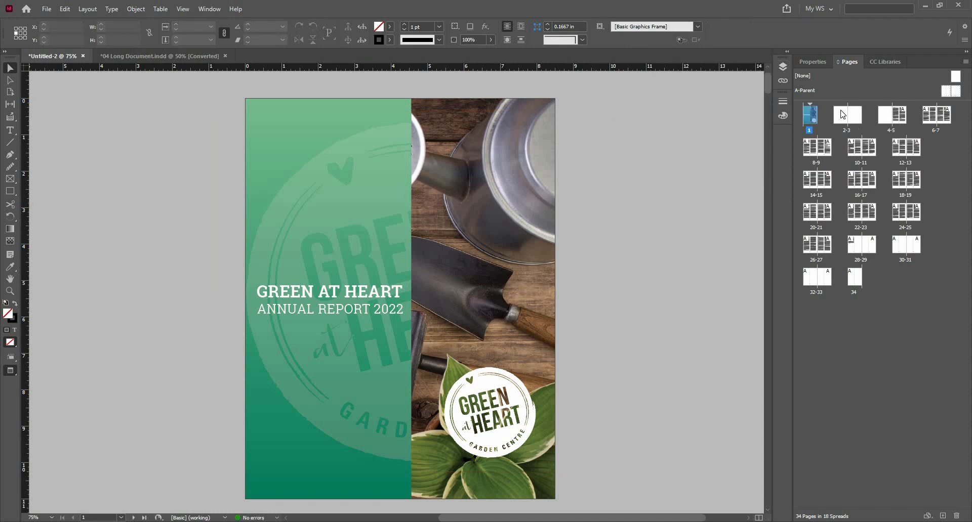
Go to the blank spread on pages 2-3, returning once to view the cover page.
{"action": "double_click", "coordinate": [847, 115]}
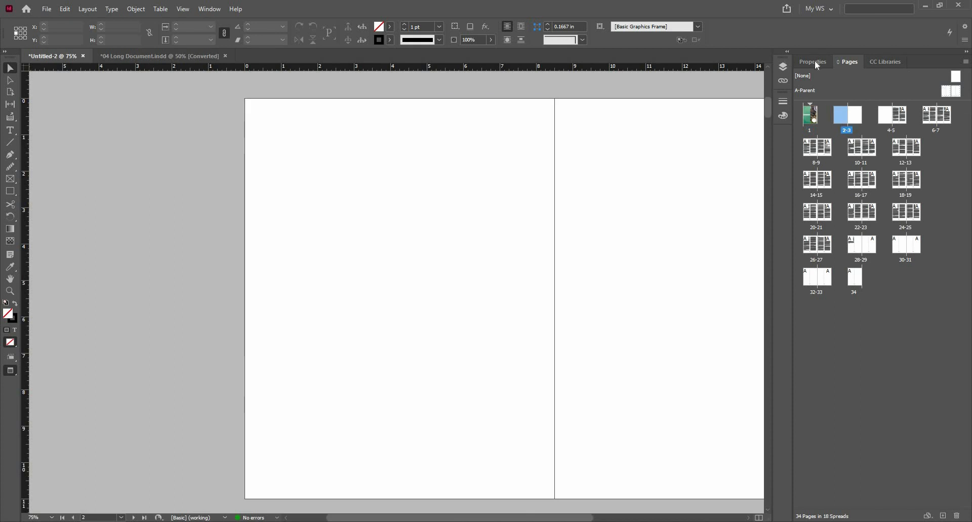
{"action": "double_click", "coordinate": [810, 117]}
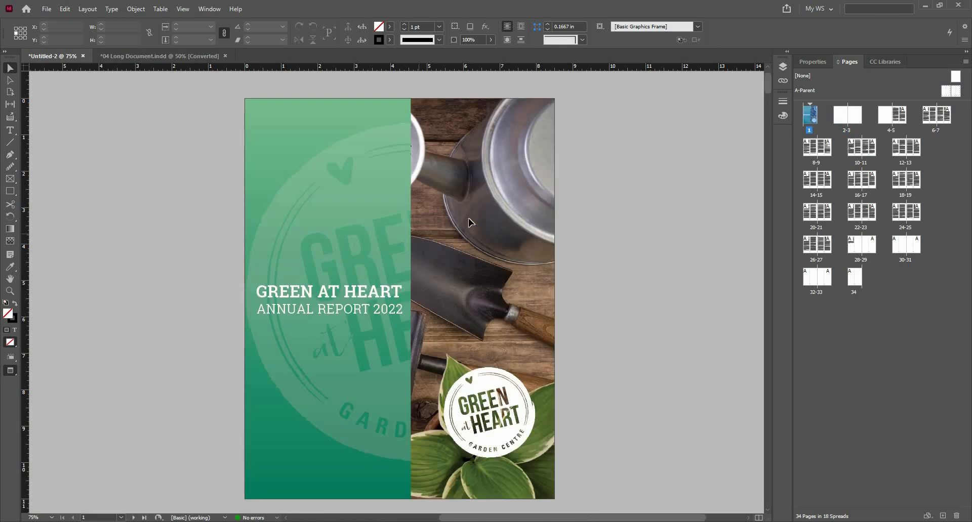
{"action": "double_click", "coordinate": [844, 118]}
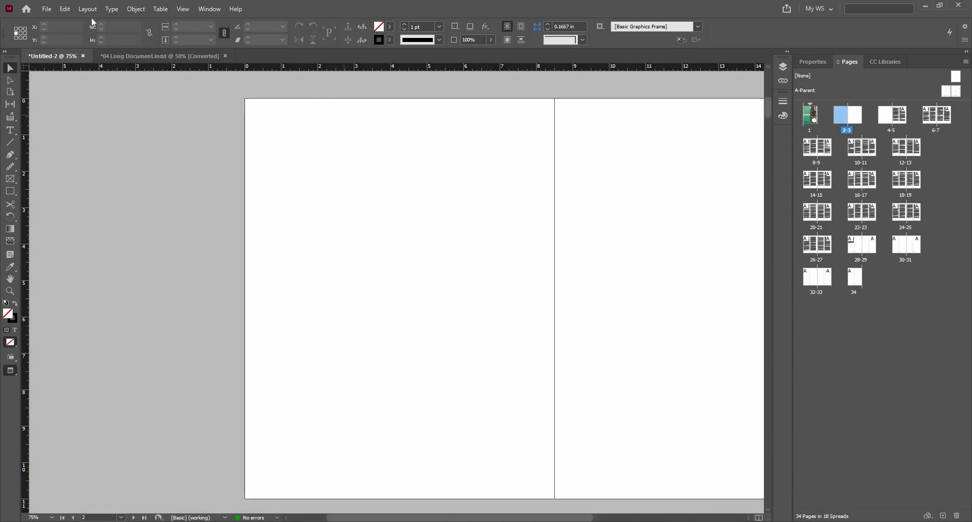
{"action": "left_click", "coordinate": [49, 10]}
{"action": "left_click", "coordinate": [81, 153]}
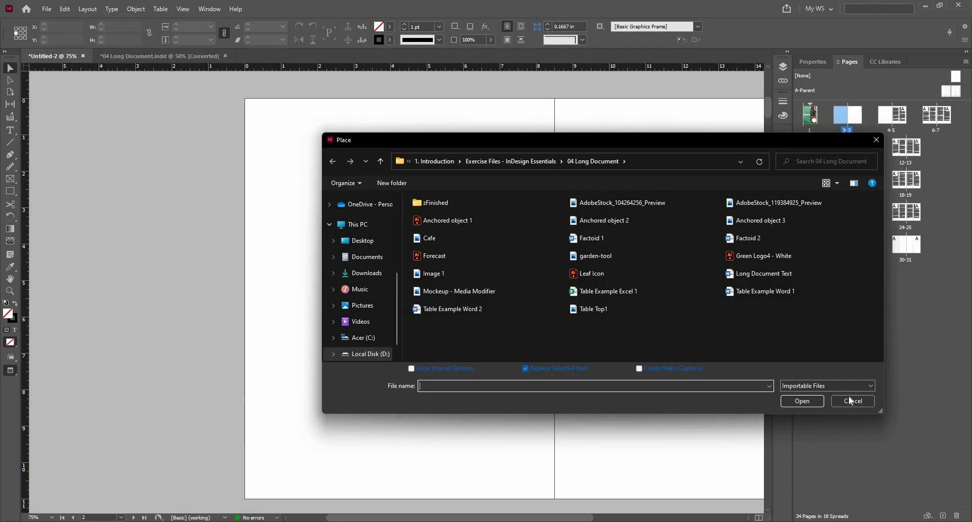
{"action": "key", "text": "Escape"}
{"action": "scroll", "coordinate": [458, 241], "scroll_direction": "down", "scroll_amount": 1}
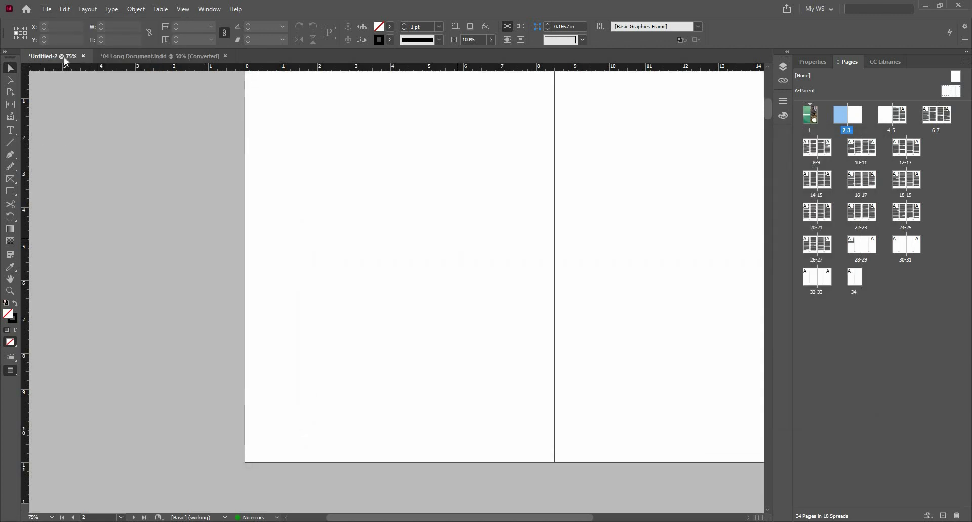
{"action": "scroll", "coordinate": [64, 61], "scroll_direction": "up", "scroll_amount": 2}
{"action": "left_click", "coordinate": [48, 10]}
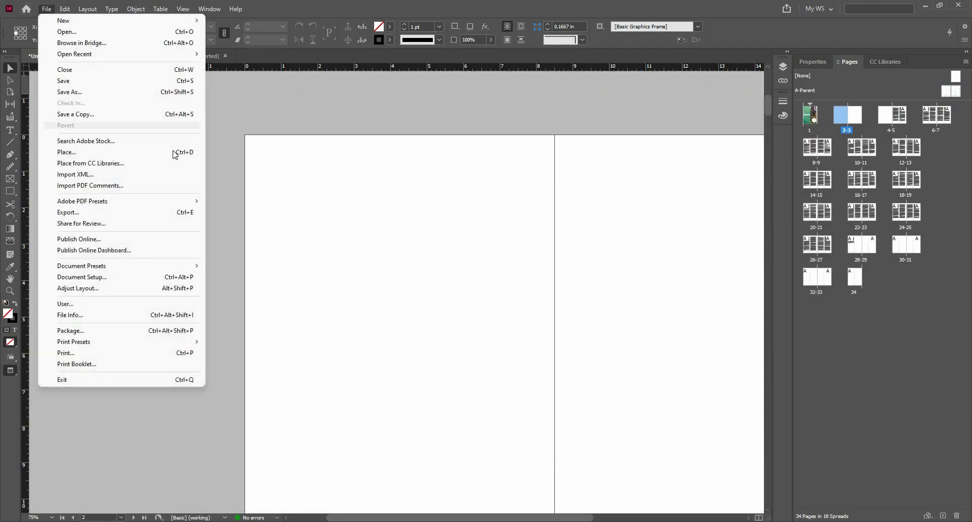
{"action": "left_click", "coordinate": [174, 152]}
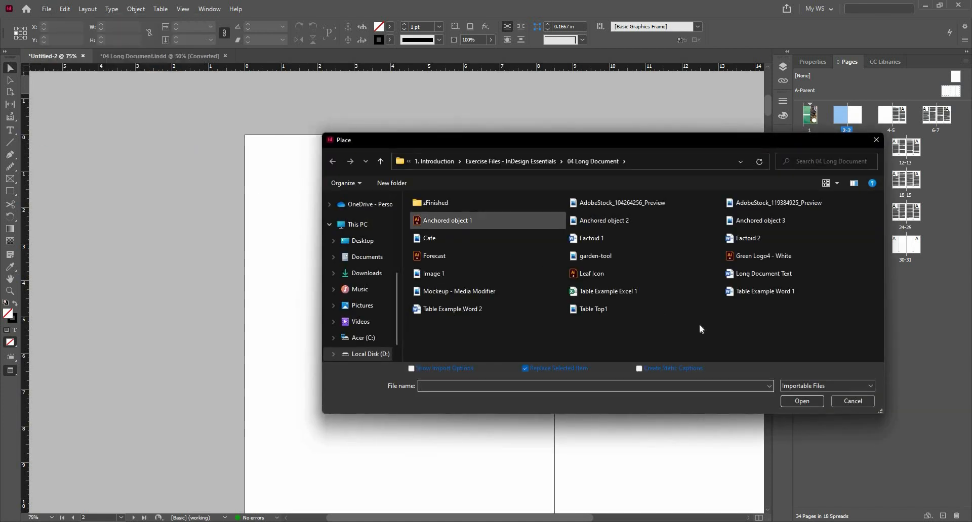
{"action": "scroll", "coordinate": [692, 308], "scroll_direction": "up", "scroll_amount": 5}
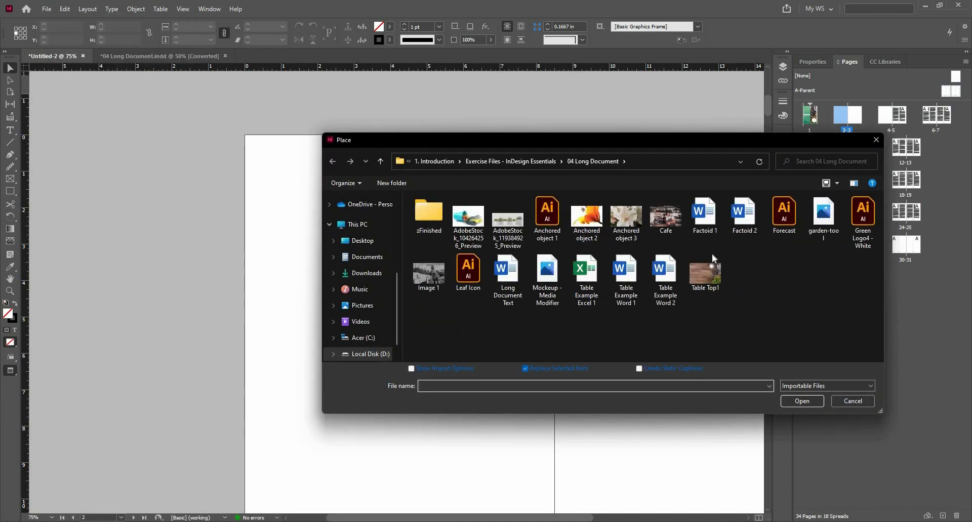
{"action": "left_click", "coordinate": [543, 300]}
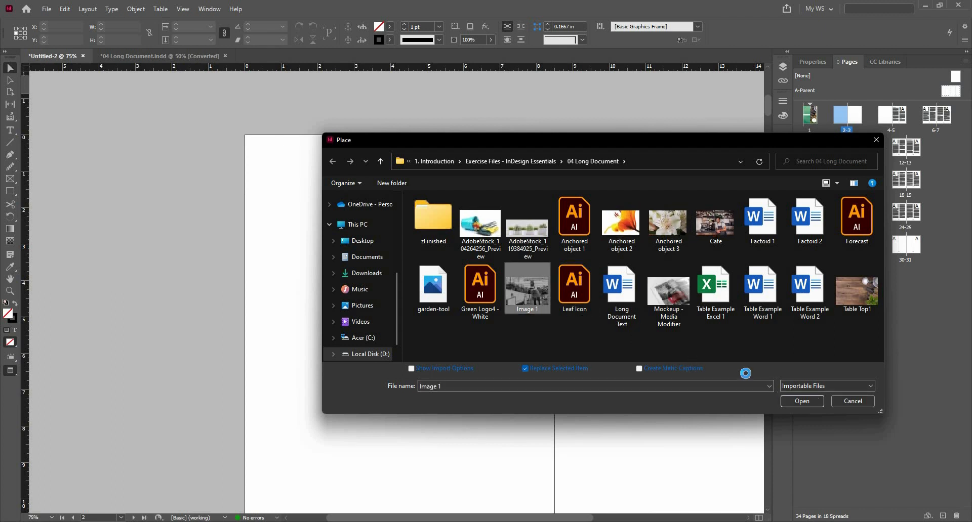
{"action": "left_click", "coordinate": [790, 401]}
{"action": "key", "text": "ctrl+minus"}
{"action": "key", "text": "ctrl+minus"}
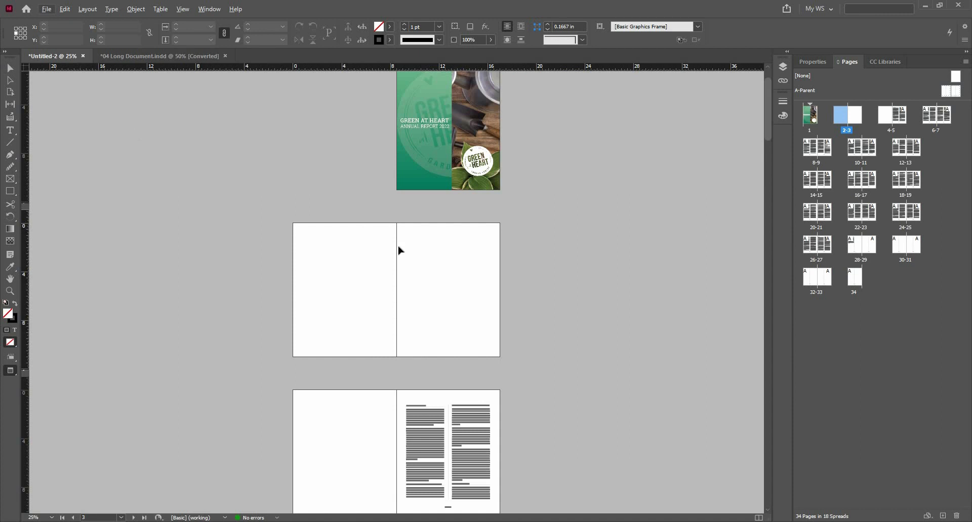
{"action": "key", "text": "Escape"}
Load the Image 1 file for placement on the blank 2-3 spread.
{"action": "key", "text": "alt+f"}
{"action": "left_click", "coordinate": [130, 153]}
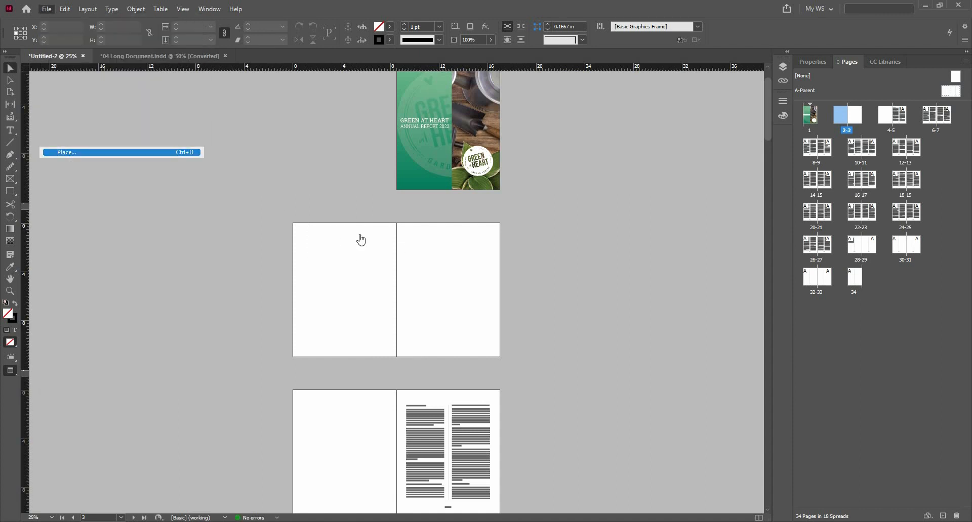
{"action": "left_click", "coordinate": [528, 289]}
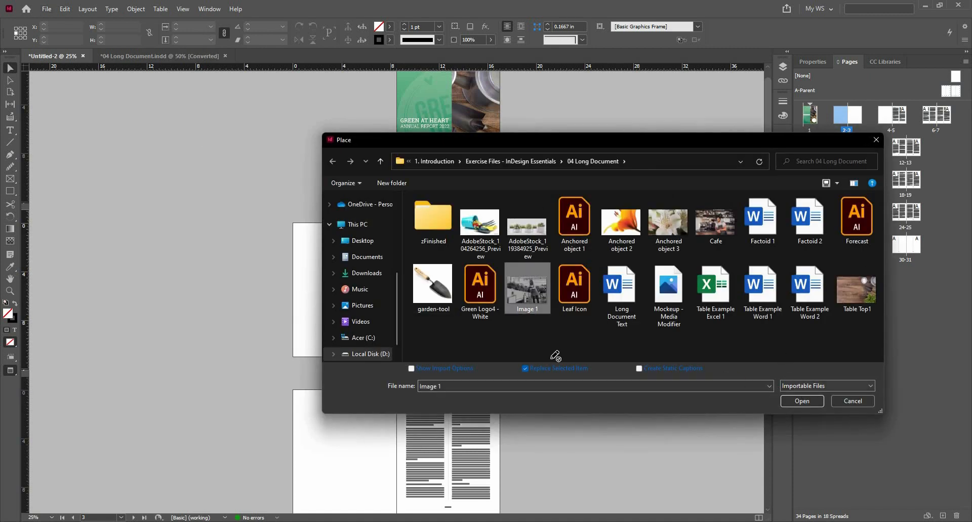
{"action": "left_click", "coordinate": [802, 400]}
{"action": "left_click", "coordinate": [332, 260]}
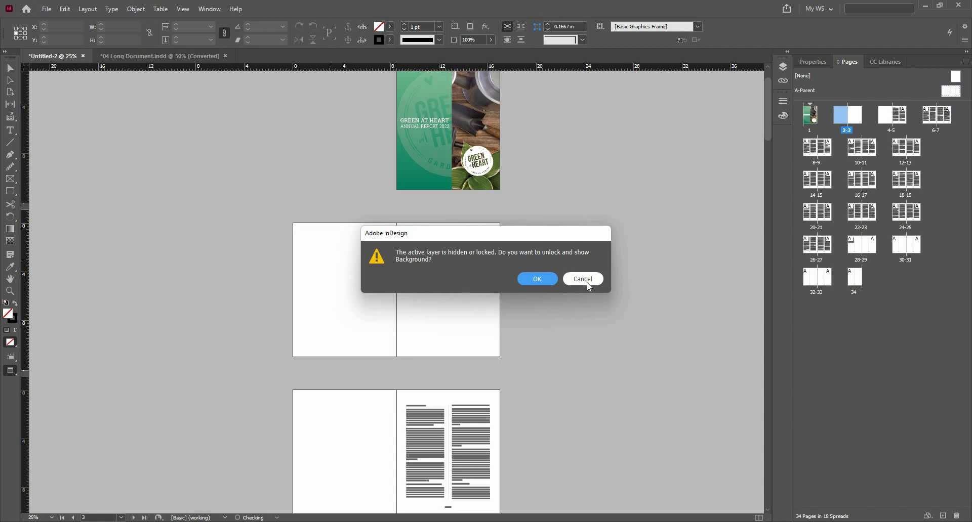
Decline unlocking the Background layer and make Main Copy the active layer.
{"action": "key", "text": "Escape"}
{"action": "left_click", "coordinate": [784, 66]}
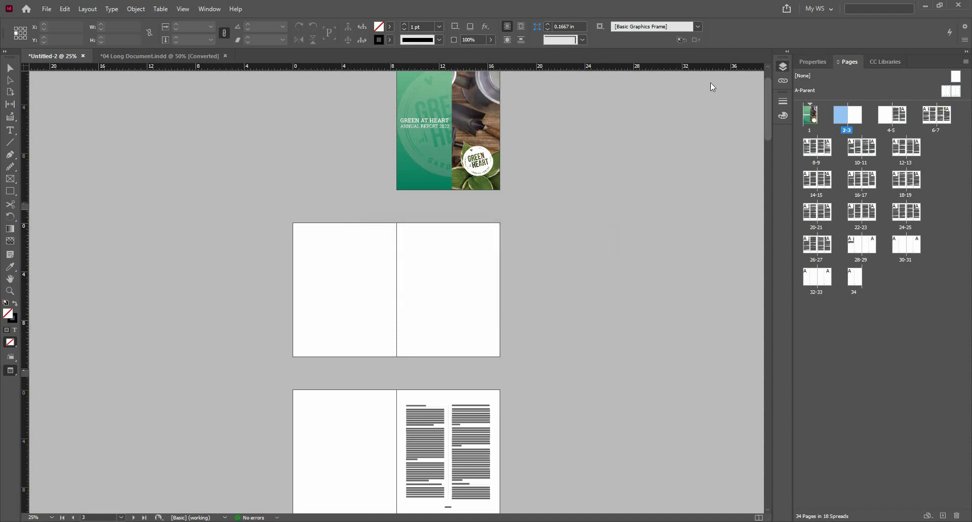
{"action": "left_click", "coordinate": [706, 78]}
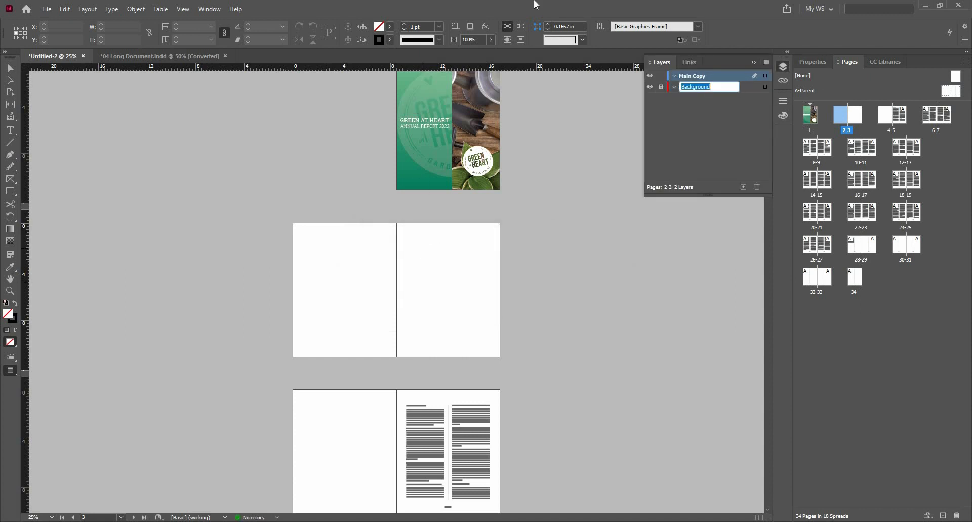
{"action": "left_click", "coordinate": [753, 61]}
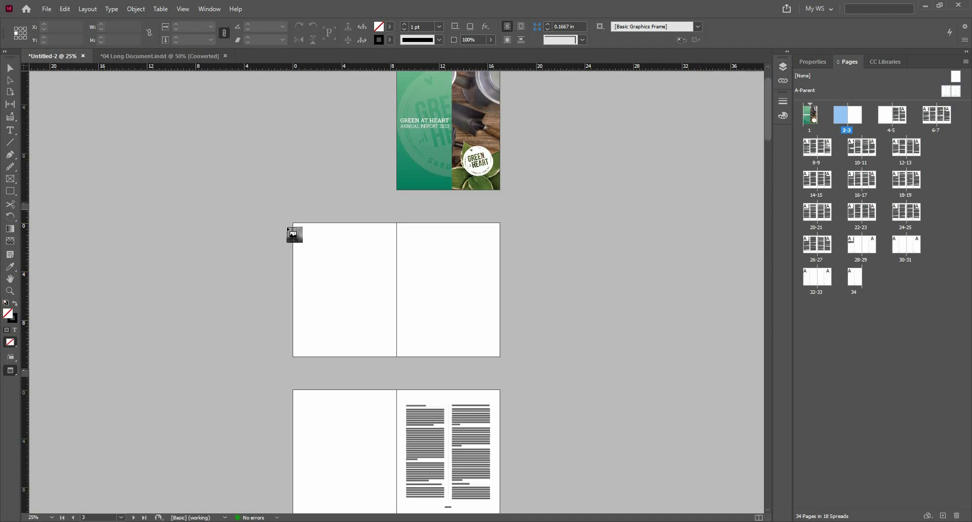
Place Image 1 across the 2-3 spread at about 16.74 x 11.17 in and move it to about X -6.15 in.
{"action": "left_click", "coordinate": [332, 277]}
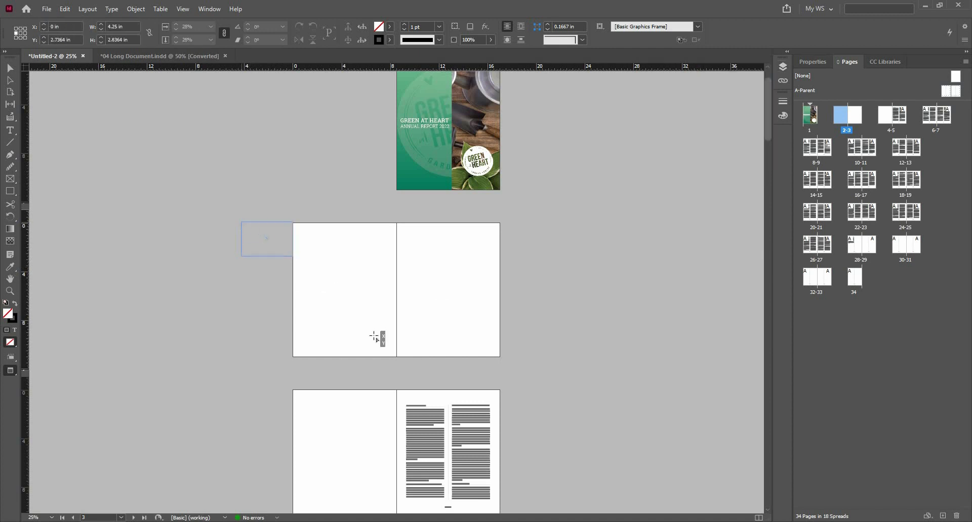
{"action": "left_click_drag", "start_coordinate": [397, 368], "coordinate": [445, 390]}
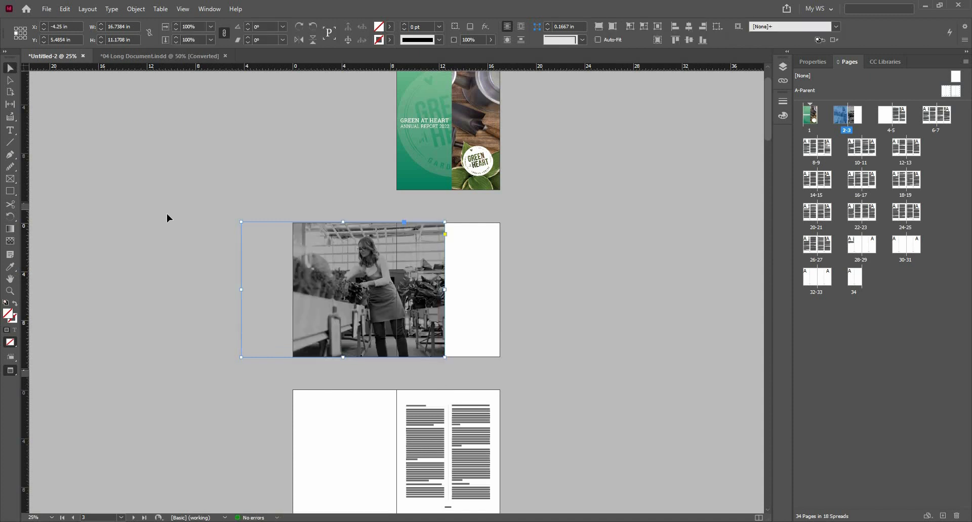
{"action": "key", "text": "ctrl+equal"}
{"action": "key", "text": "ctrl+equal"}
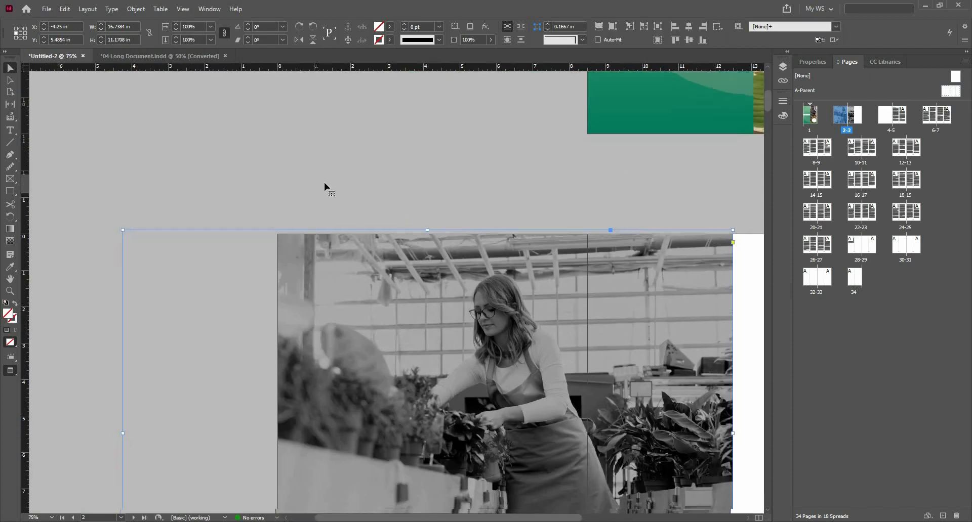
{"action": "scroll", "coordinate": [299, 286], "scroll_direction": "down", "scroll_amount": 3}
{"action": "key", "text": "ctrl+minus"}
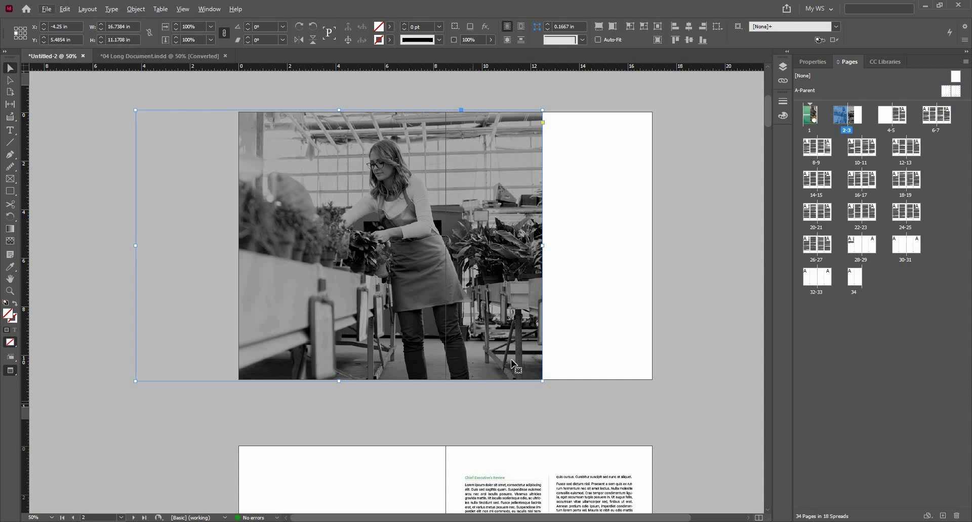
{"action": "left_click_drag", "start_coordinate": [511, 364], "coordinate": [470, 357]}
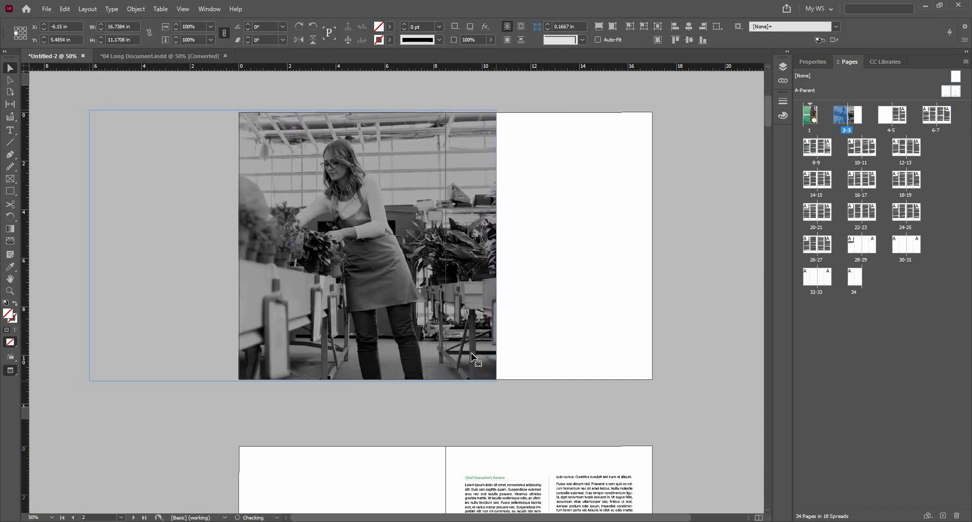
{"action": "left_click", "coordinate": [536, 250]}
Crop the image frame to page 2, making it 8.5 in wide and about 11.07 in high.
{"action": "left_click", "coordinate": [376, 154]}
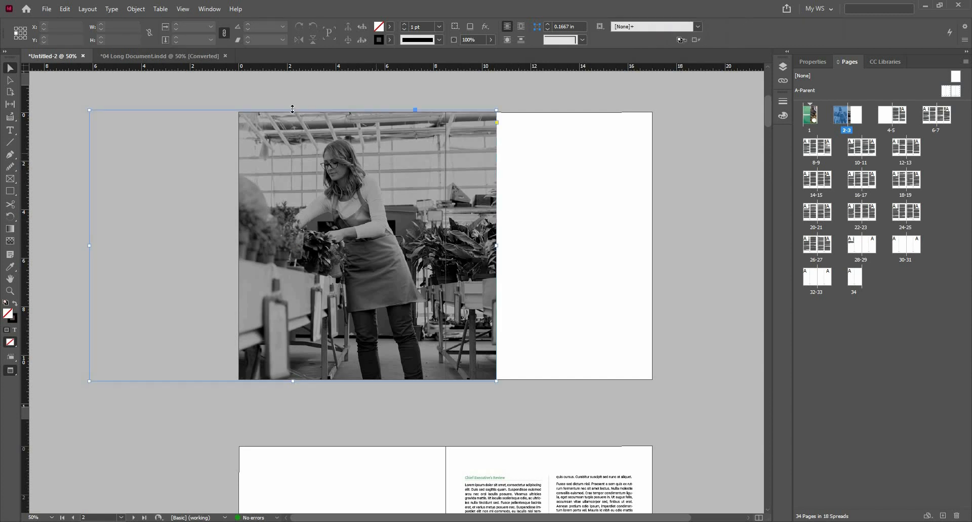
{"action": "left_click_drag", "start_coordinate": [292, 109], "coordinate": [292, 111]}
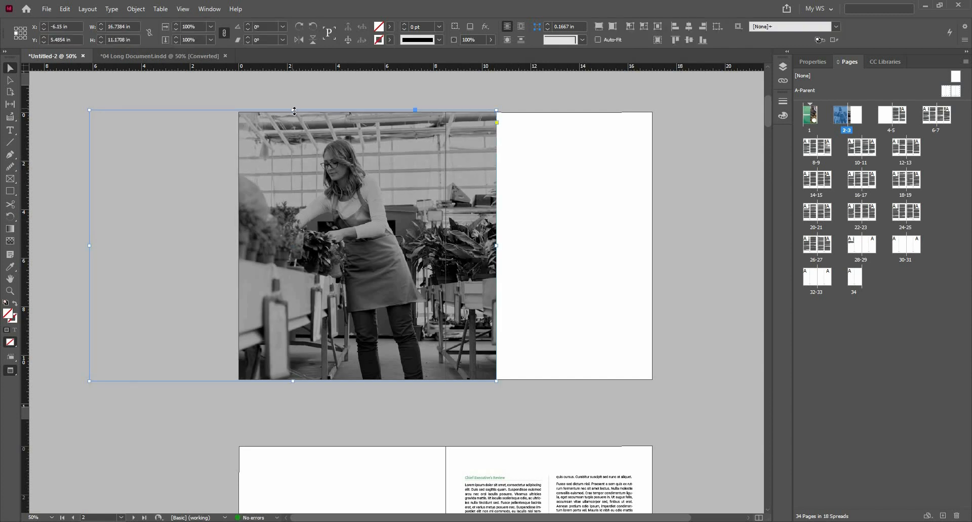
{"action": "left_click_drag", "start_coordinate": [294, 114], "coordinate": [294, 113]}
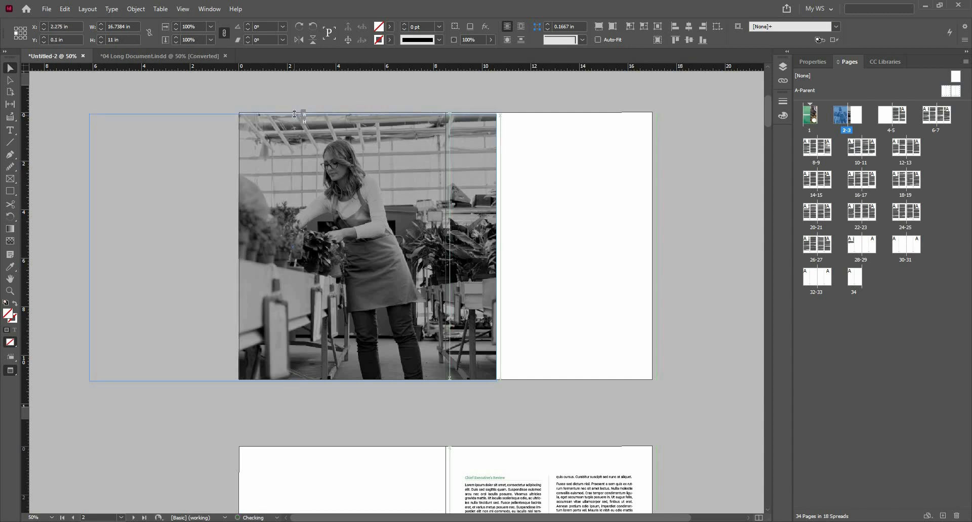
{"action": "left_click_drag", "start_coordinate": [496, 247], "coordinate": [445, 252]}
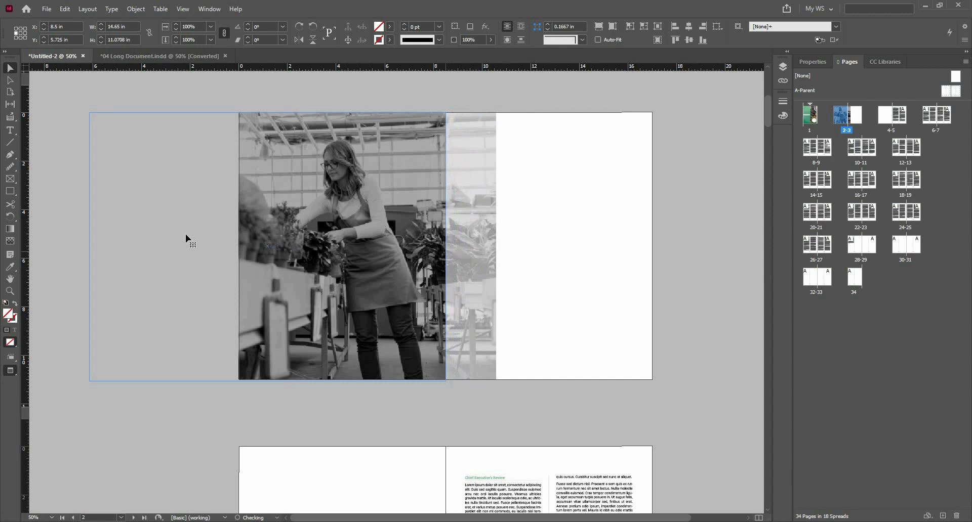
{"action": "left_click_drag", "start_coordinate": [89, 247], "coordinate": [241, 248]}
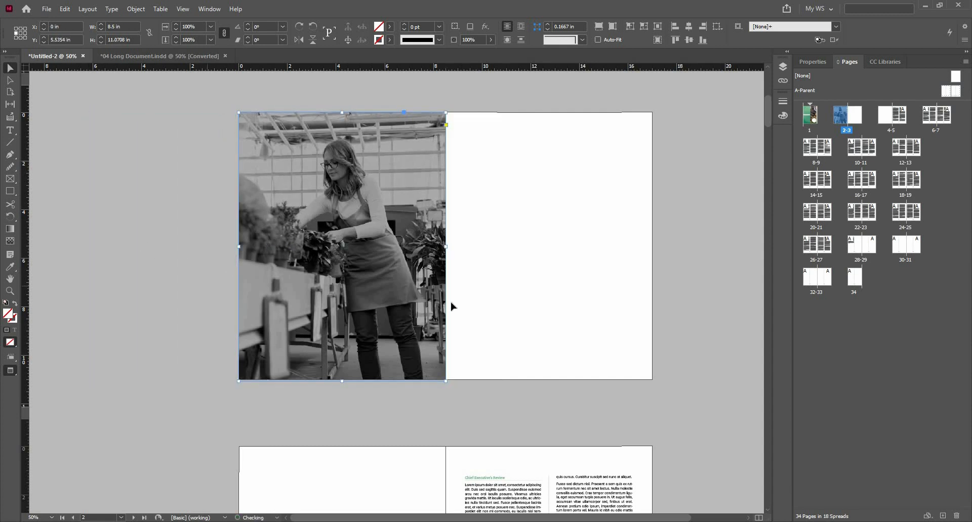
{"action": "left_click", "coordinate": [451, 303]}
Draw a rectangle about 4.68 x 2.78 in on blank page 3.
{"action": "scroll", "coordinate": [451, 304], "scroll_direction": "up", "scroll_amount": 2}
{"action": "left_click_drag", "start_coordinate": [437, 389], "coordinate": [539, 477]}
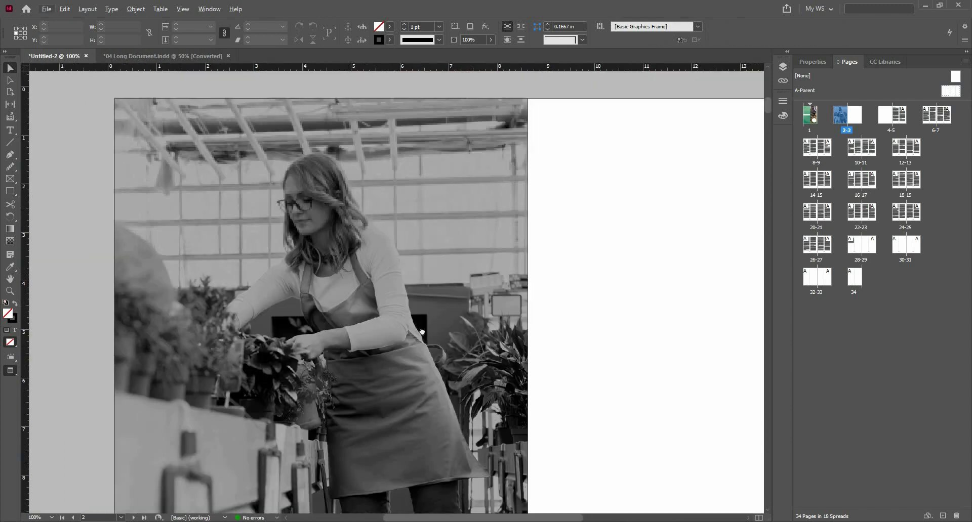
{"action": "left_click_drag", "start_coordinate": [373, 277], "coordinate": [357, 217]}
{"action": "left_click", "coordinate": [331, 270]}
{"action": "scroll", "coordinate": [383, 281], "scroll_direction": "down", "scroll_amount": 1}
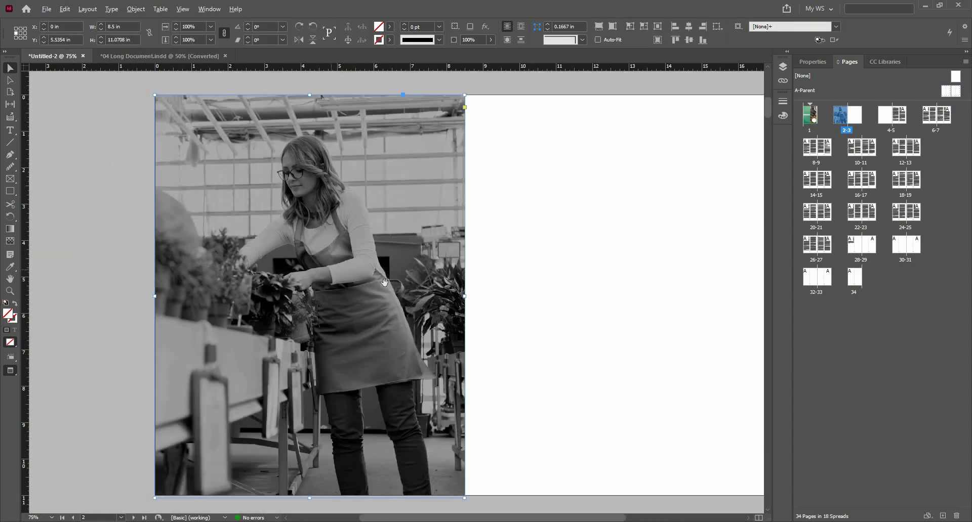
{"action": "left_click_drag", "start_coordinate": [382, 281], "coordinate": [327, 234]}
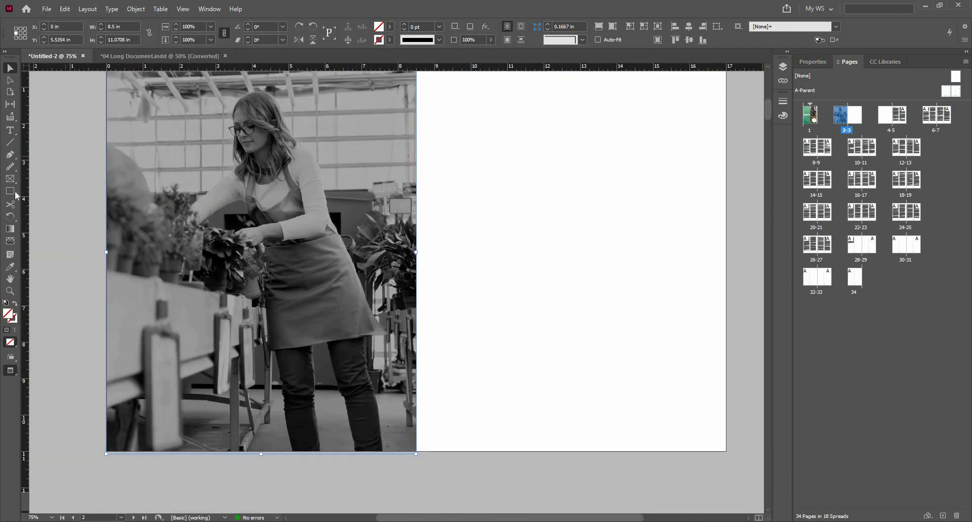
{"action": "left_click", "coordinate": [10, 192]}
{"action": "left_click_drag", "start_coordinate": [465, 199], "coordinate": [636, 299]}
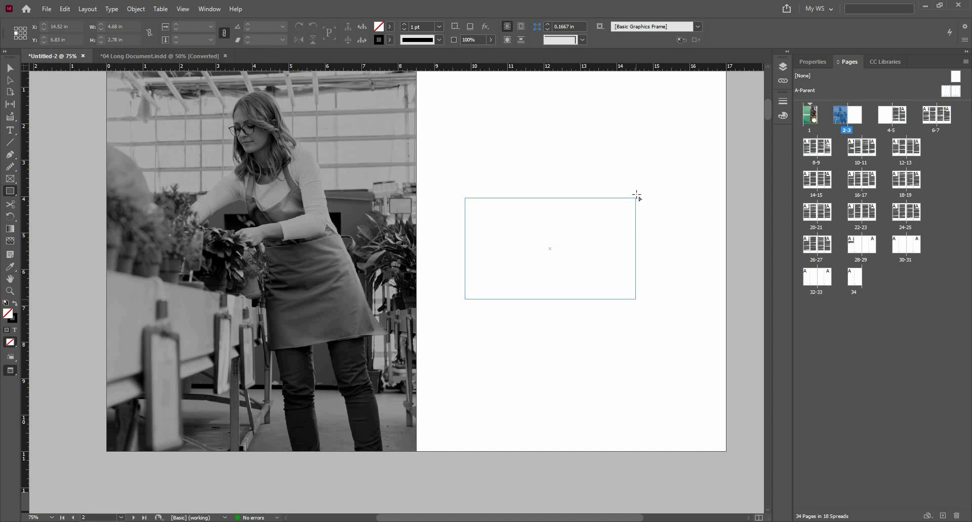
Fill the rectangle on page 3 with the GaH Red swatch.
{"action": "left_click", "coordinate": [784, 116]}
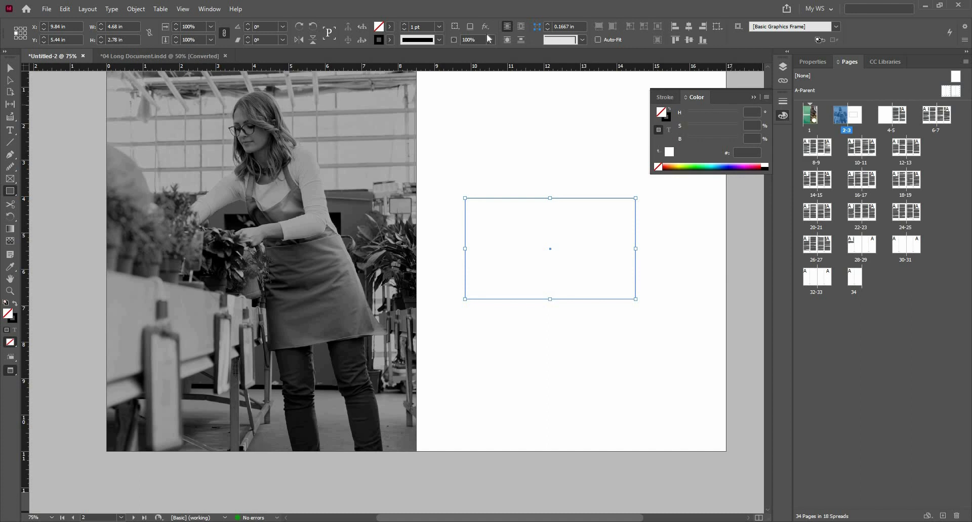
{"action": "left_click", "coordinate": [202, 13]}
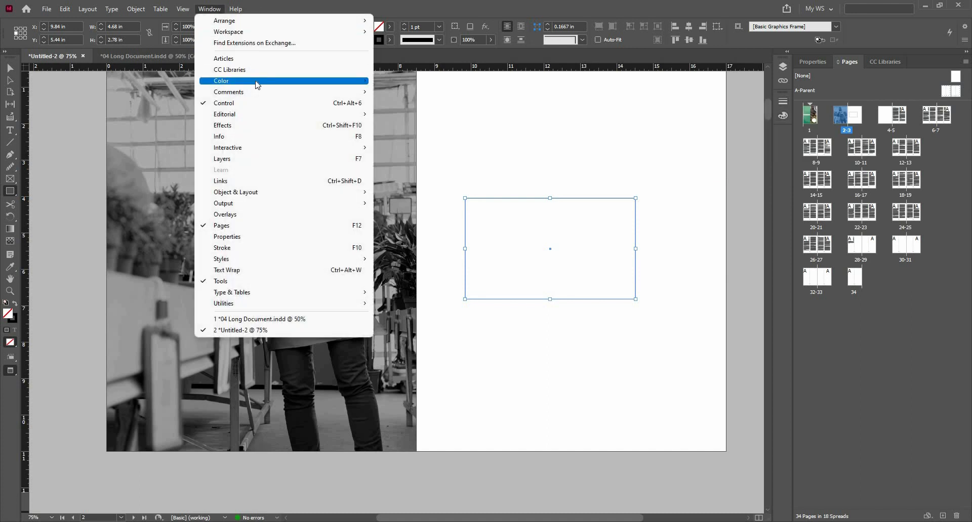
{"action": "mouse_move", "coordinate": [255, 81]}
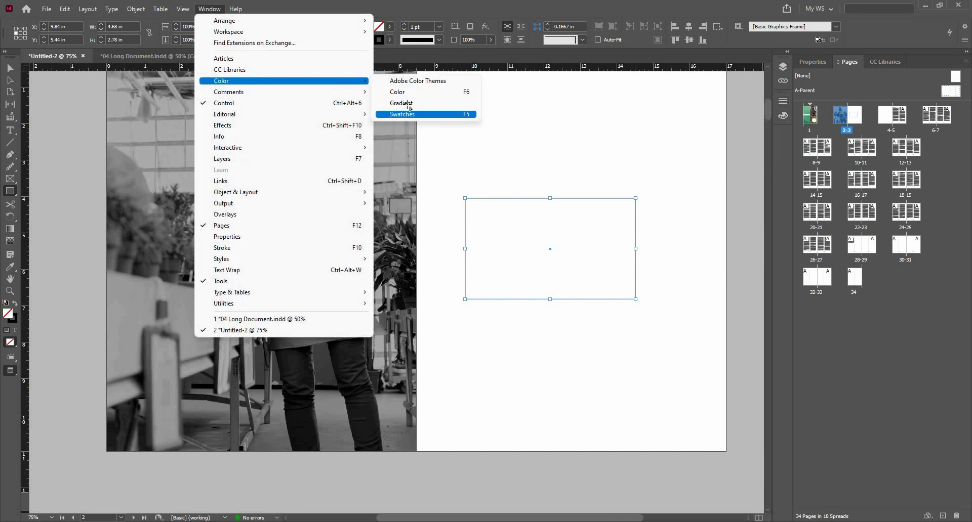
{"action": "left_click", "coordinate": [402, 114]}
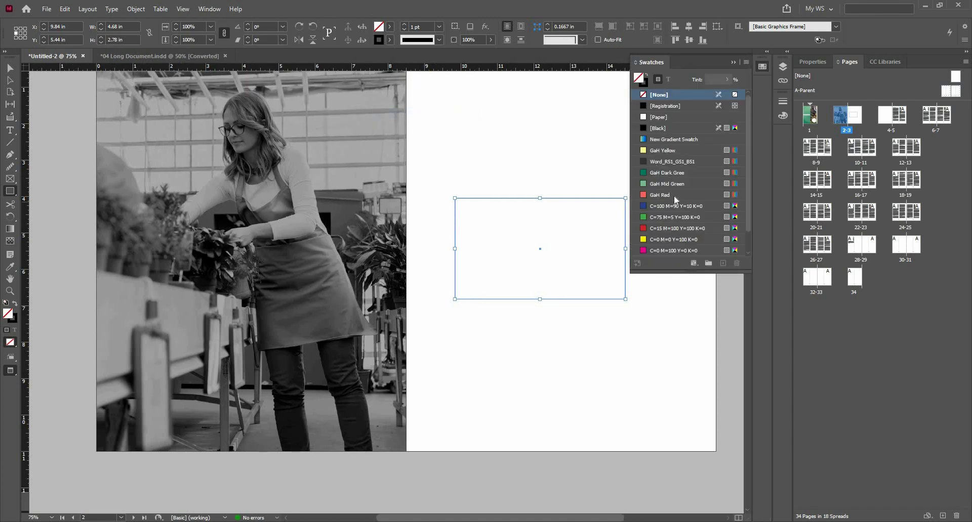
{"action": "left_click", "coordinate": [675, 197]}
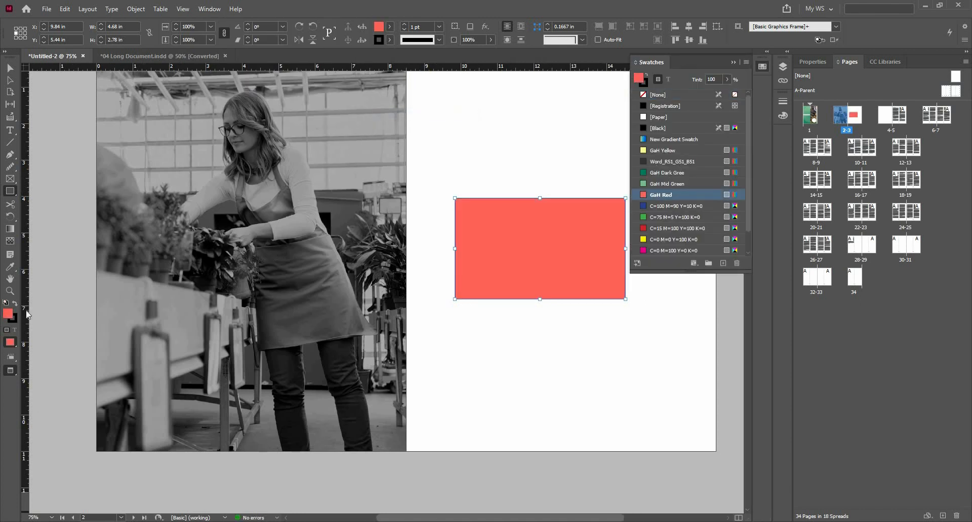
Remove the red rectangle's black stroke by setting it to None.
{"action": "left_click", "coordinate": [12, 323]}
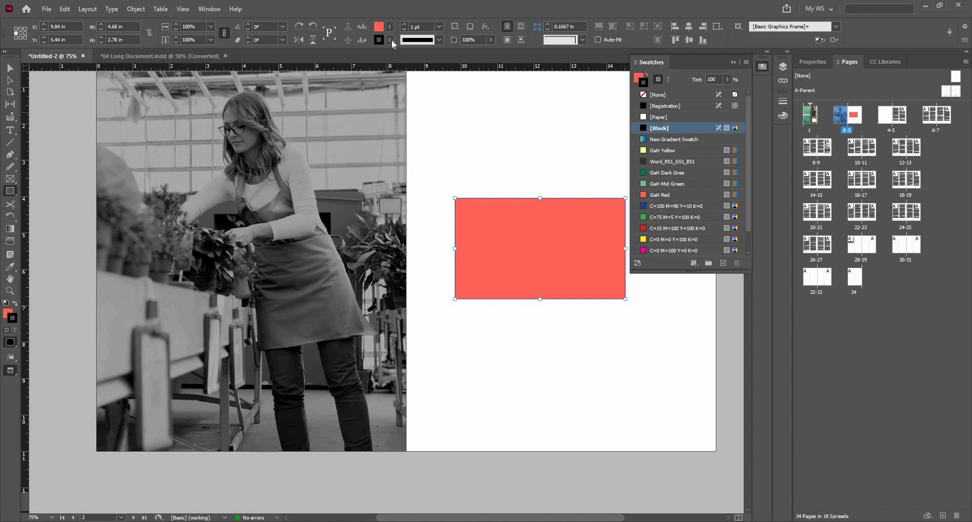
{"action": "left_click", "coordinate": [389, 40]}
{"action": "key", "text": "slash"}
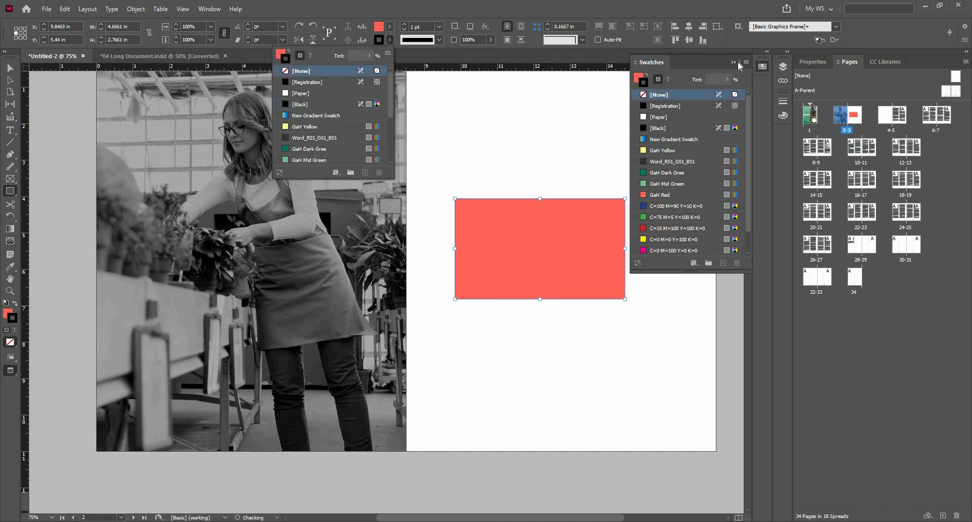
{"action": "left_click", "coordinate": [736, 60]}
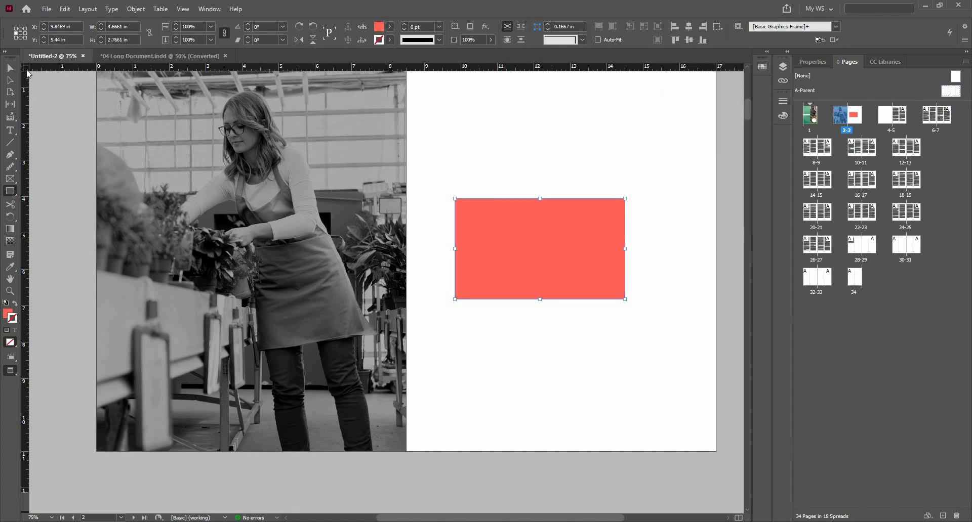
Move the red rectangle onto the photo against page 2's inner edge and enlarge it to about 5.3 x 3.05 in.
{"action": "key", "text": "v"}
{"action": "left_click_drag", "start_coordinate": [534, 256], "coordinate": [320, 310]}
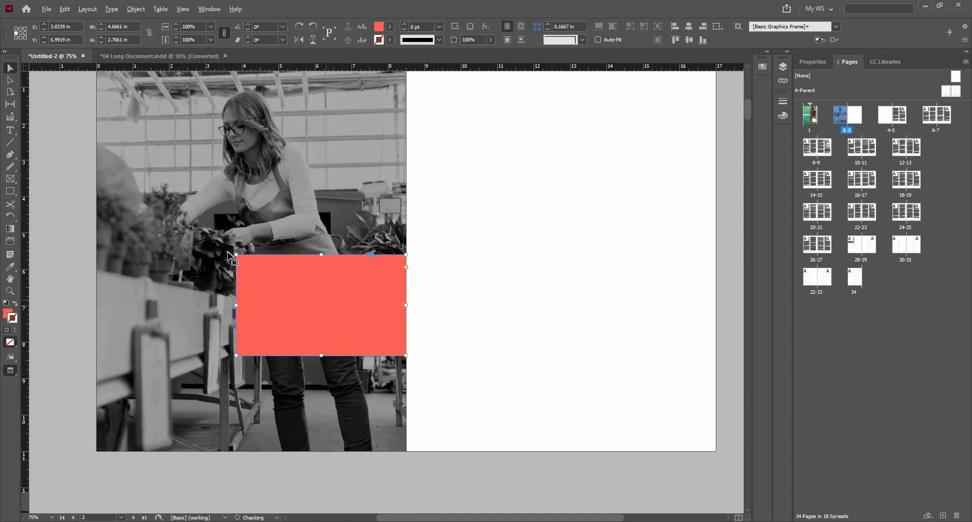
{"action": "key", "text": "ctrl+equal"}
{"action": "left_click_drag", "start_coordinate": [204, 239], "coordinate": [175, 226]}
{"action": "left_click", "coordinate": [475, 266]}
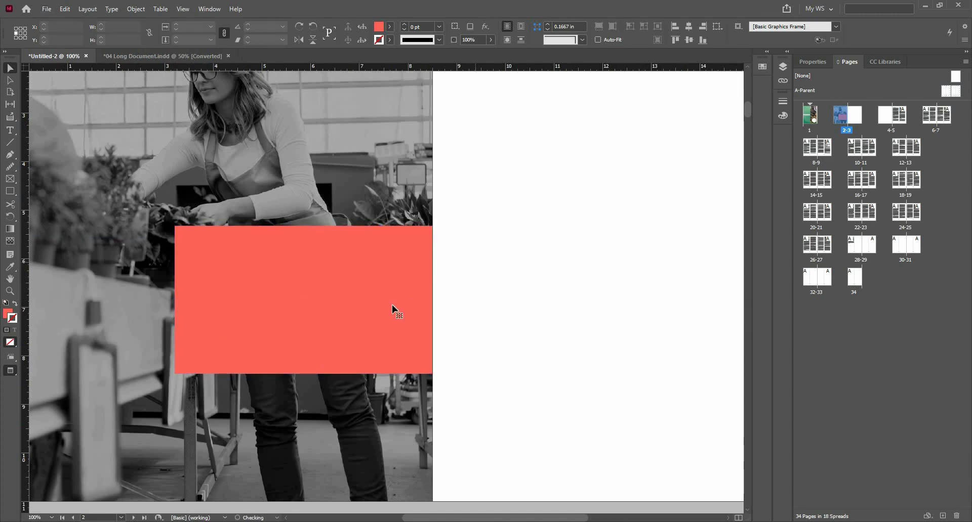
{"action": "left_click", "coordinate": [391, 305]}
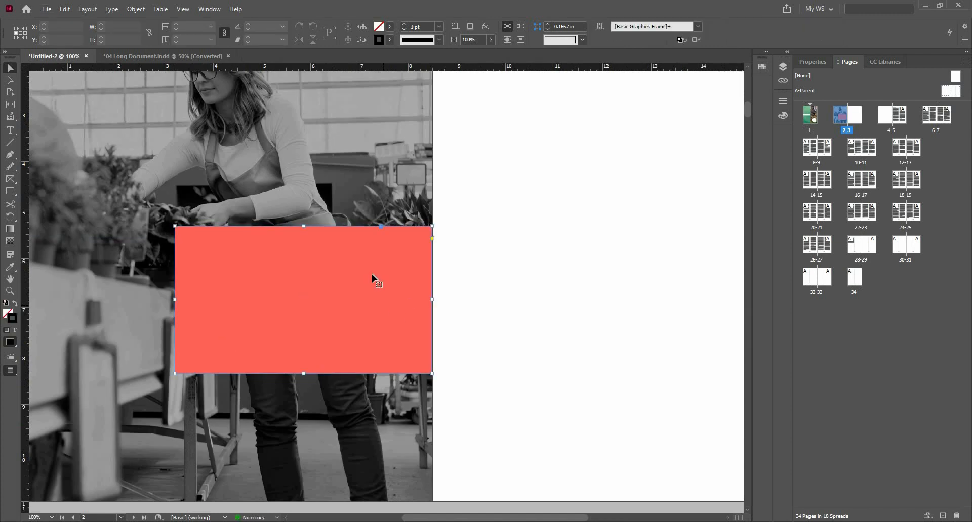
Open the Transparency effect settings for the red rectangle on page 2.
{"action": "left_click", "coordinate": [491, 39]}
{"action": "left_click_drag", "start_coordinate": [489, 52], "coordinate": [495, 25]}
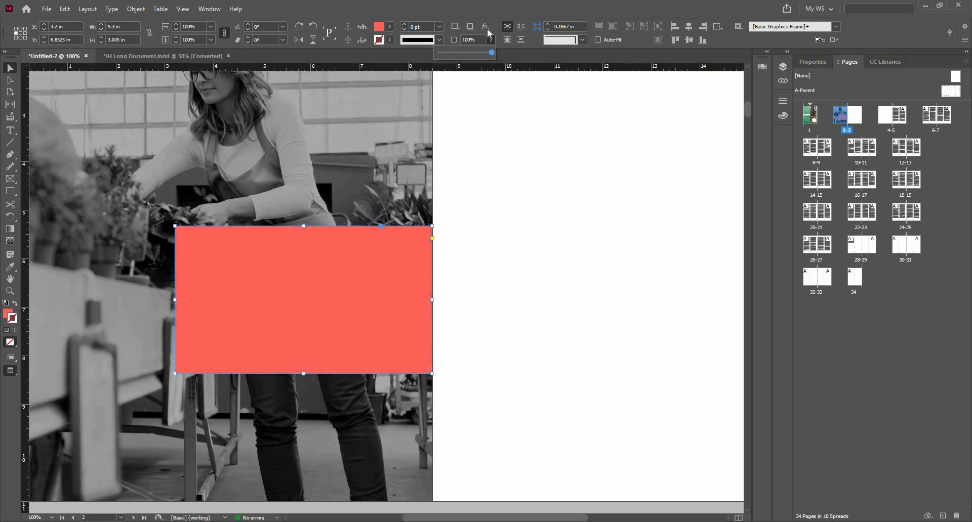
{"action": "left_click", "coordinate": [485, 28]}
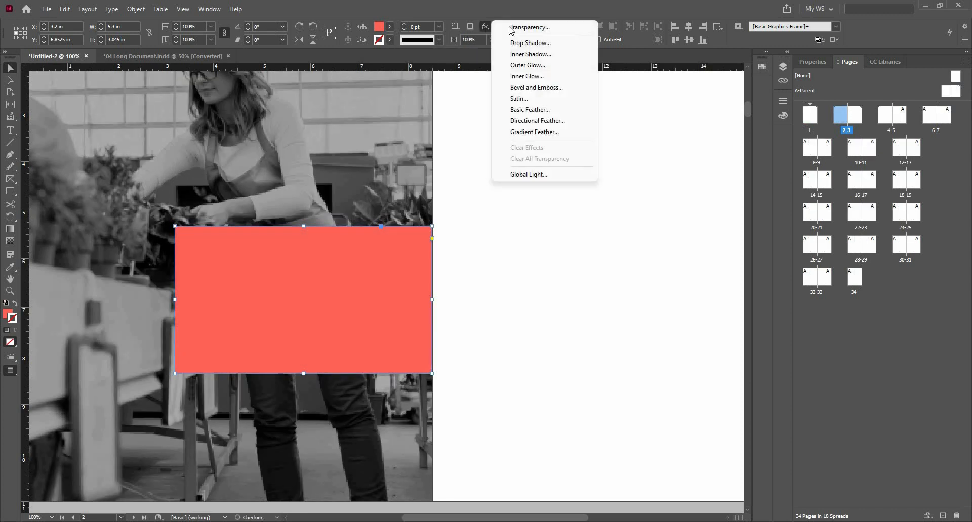
{"action": "left_click", "coordinate": [511, 29]}
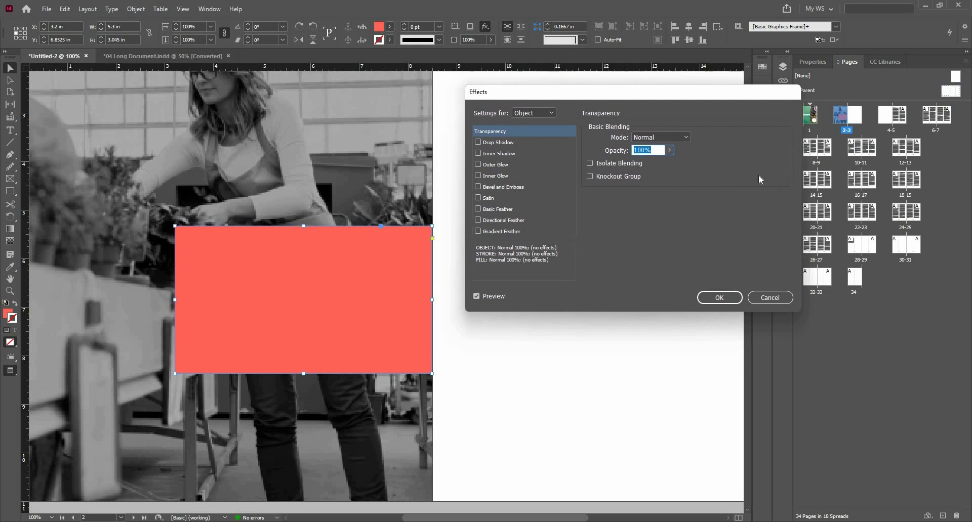
Try 76% opacity on the red rectangle and restore it to 100%.
{"action": "left_click", "coordinate": [669, 150]}
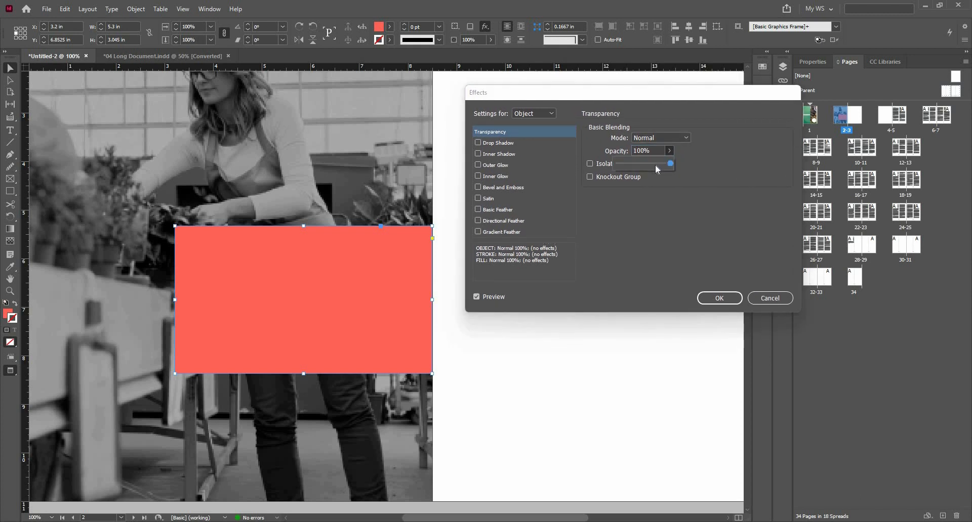
{"action": "left_click_drag", "start_coordinate": [669, 163], "coordinate": [656, 163]}
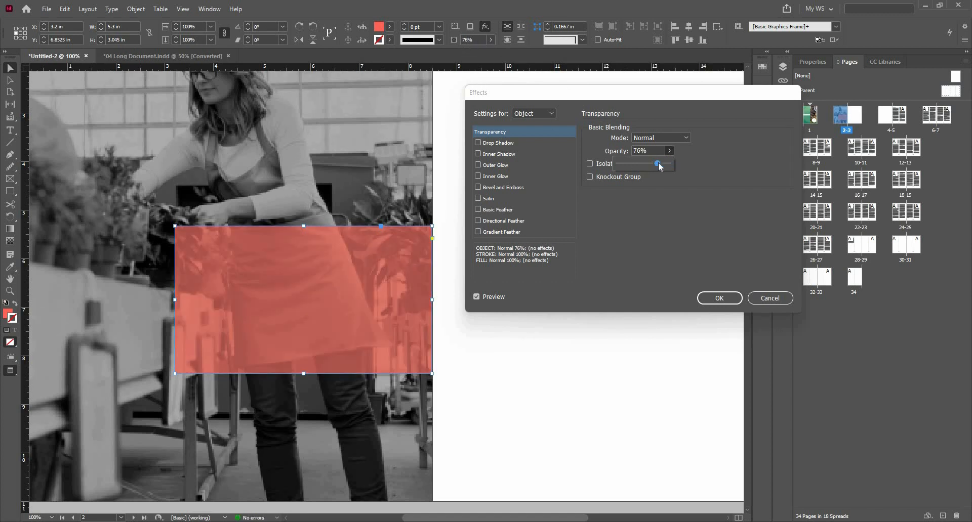
{"action": "left_click_drag", "start_coordinate": [672, 152], "coordinate": [688, 154]}
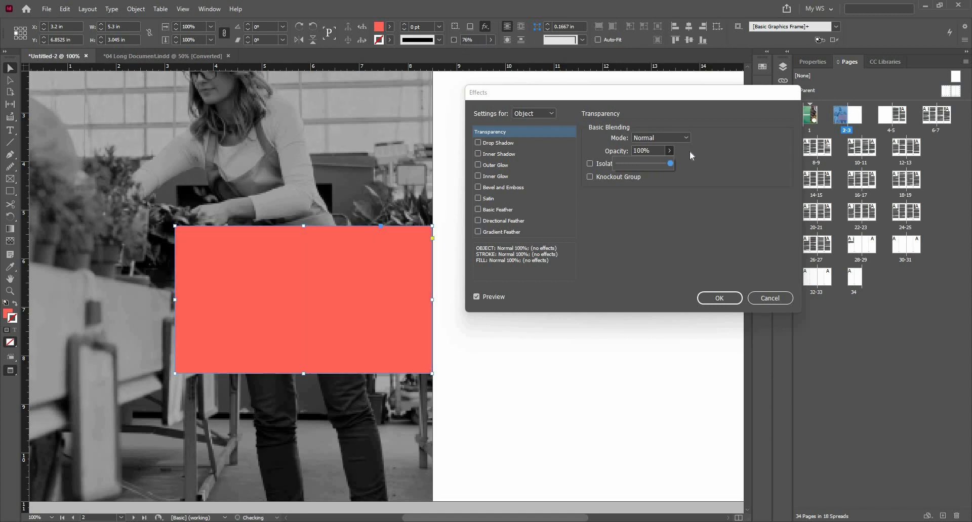
Try the Multiply, Screen, Overlay, Soft Light and Color Dodge blending modes on the red rectangle.
{"action": "left_click", "coordinate": [650, 138]}
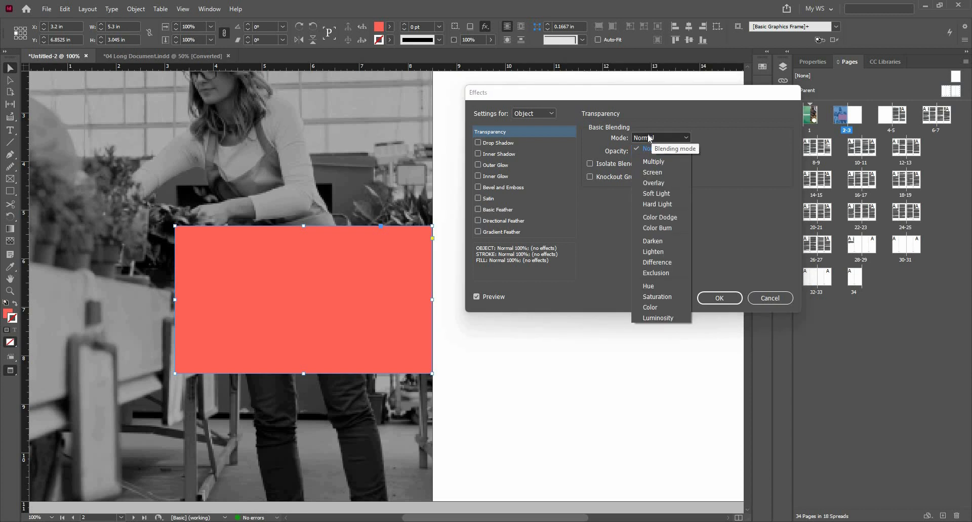
{"action": "left_click", "coordinate": [653, 162]}
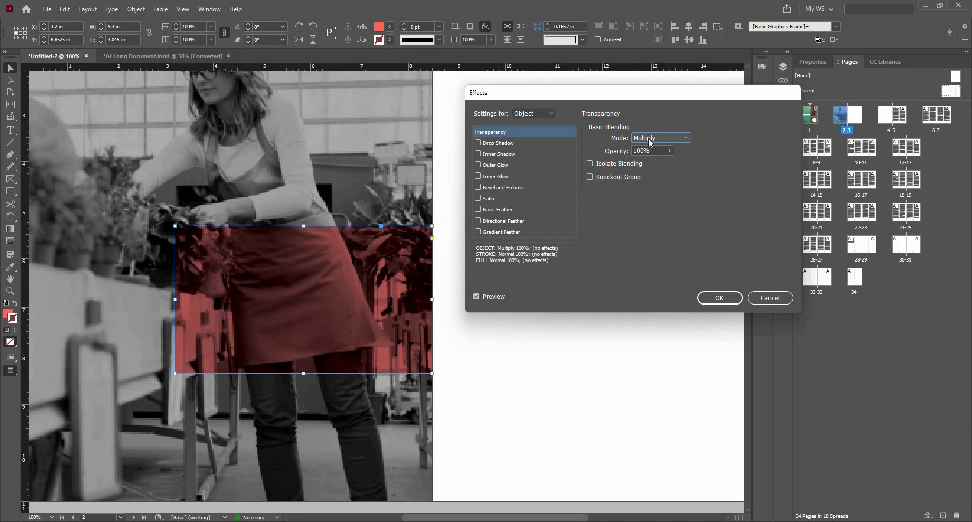
{"action": "left_click", "coordinate": [658, 137]}
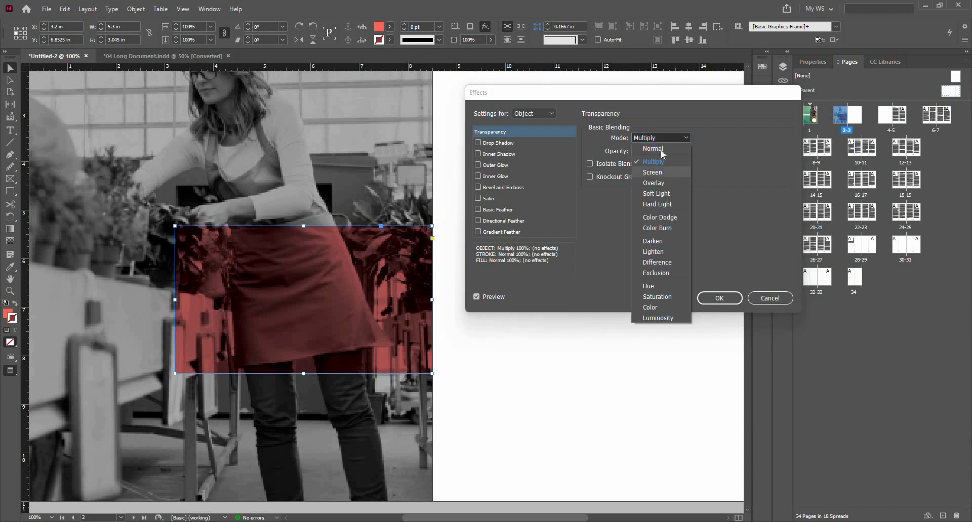
{"action": "left_click", "coordinate": [654, 173]}
{"action": "left_click", "coordinate": [659, 140]}
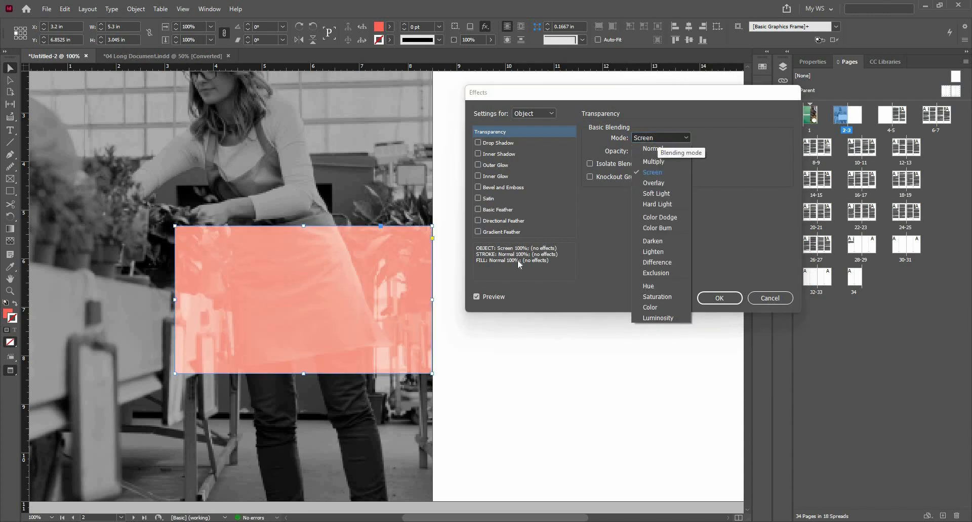
{"action": "left_click", "coordinate": [653, 184]}
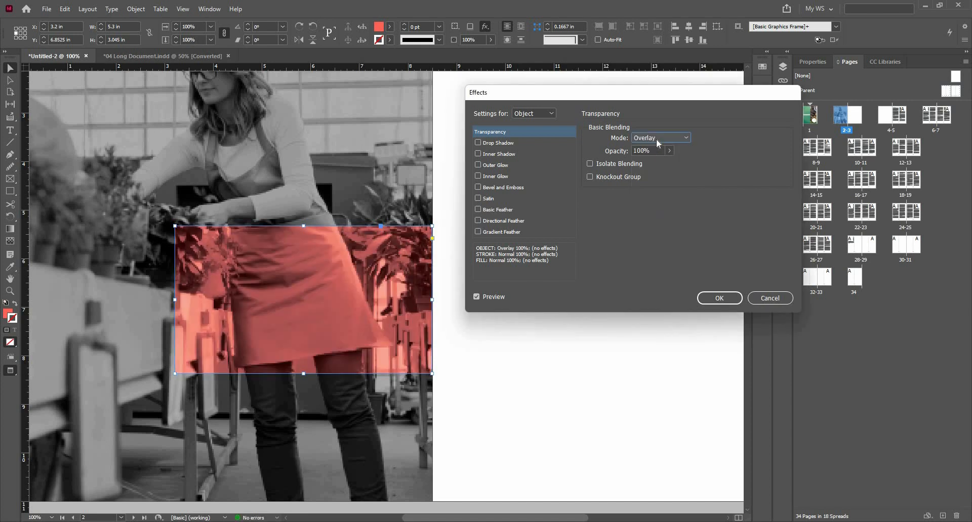
{"action": "scroll", "coordinate": [656, 138], "scroll_direction": "down", "scroll_amount": 1}
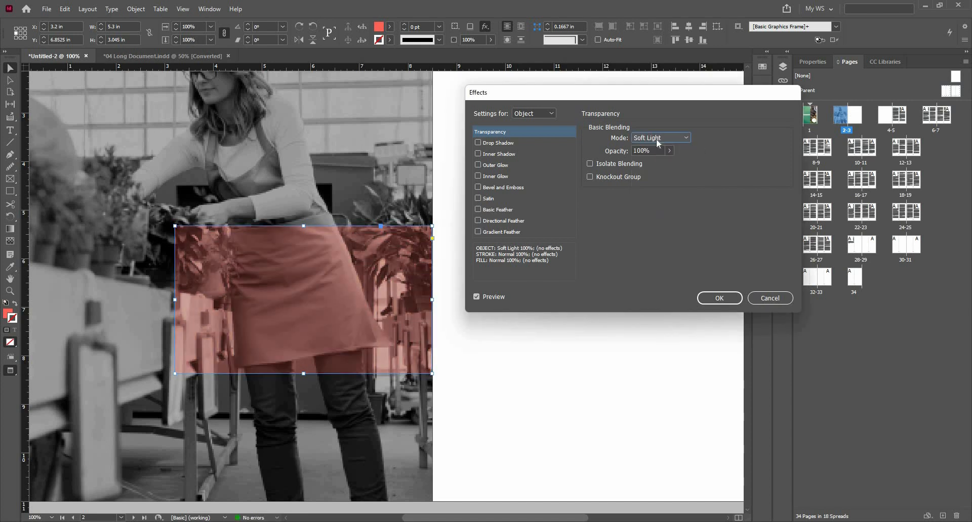
{"action": "scroll", "coordinate": [656, 139], "scroll_direction": "down", "scroll_amount": 2}
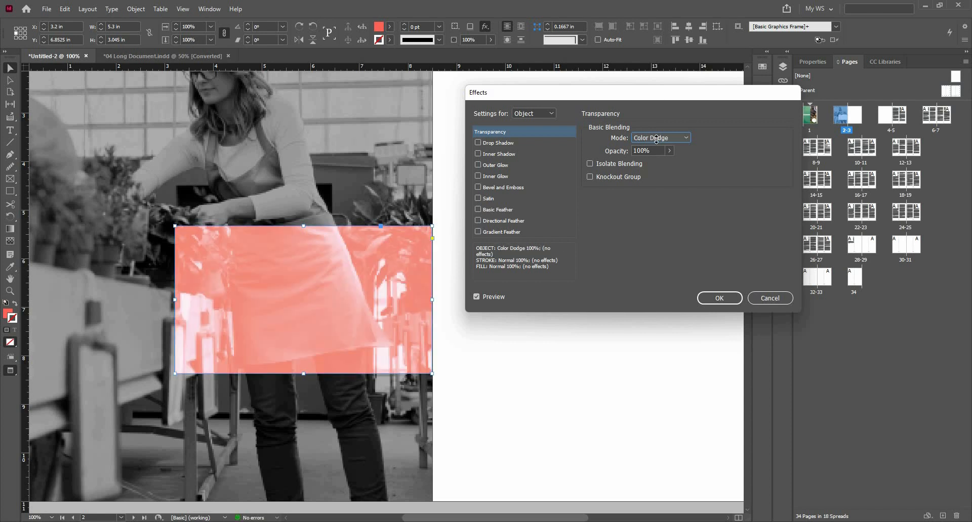
Apply the Color Burn blending mode with 70% opacity to the red rectangle over the photo.
{"action": "scroll", "coordinate": [656, 138], "scroll_direction": "down", "scroll_amount": 1}
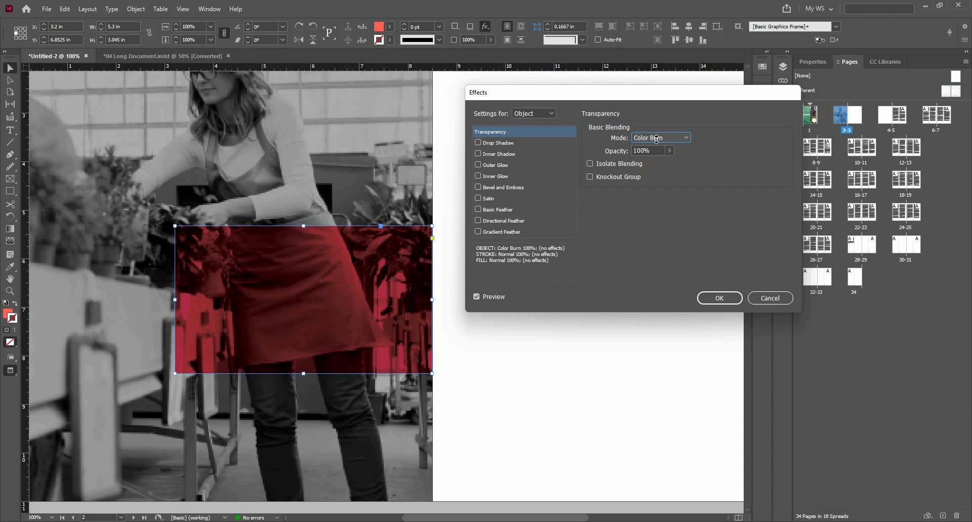
{"action": "scroll", "coordinate": [658, 140], "scroll_direction": "down", "scroll_amount": 1}
{"action": "scroll", "coordinate": [659, 142], "scroll_direction": "up", "scroll_amount": 1}
{"action": "left_click", "coordinate": [669, 151]}
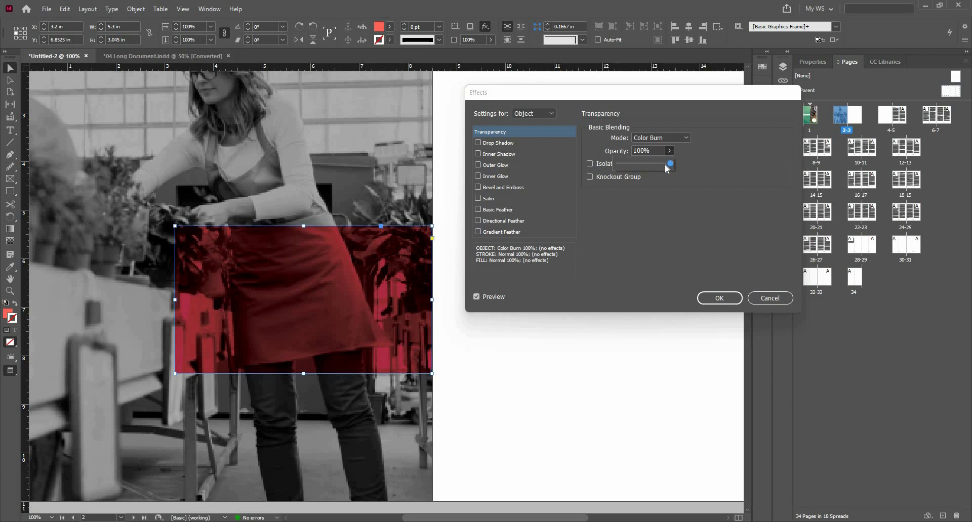
{"action": "left_click_drag", "start_coordinate": [667, 168], "coordinate": [652, 165]}
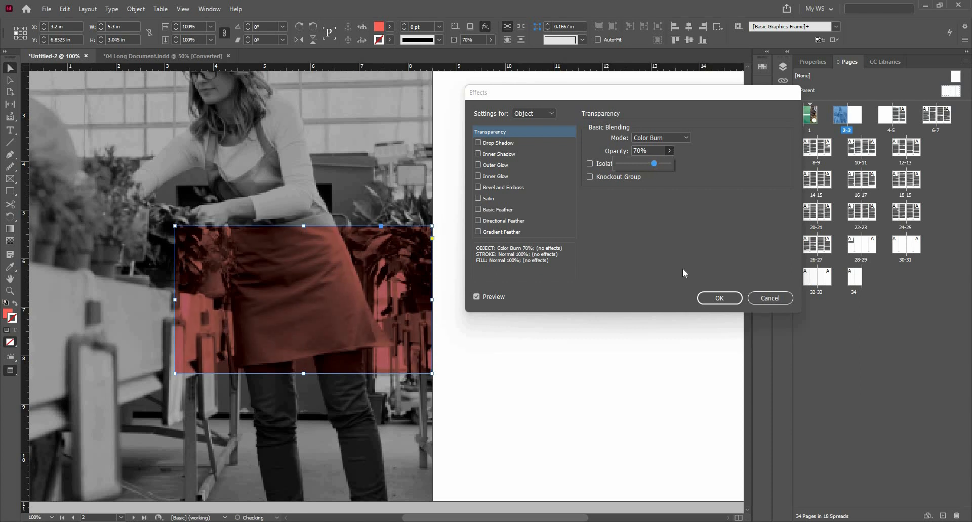
{"action": "left_click", "coordinate": [710, 301]}
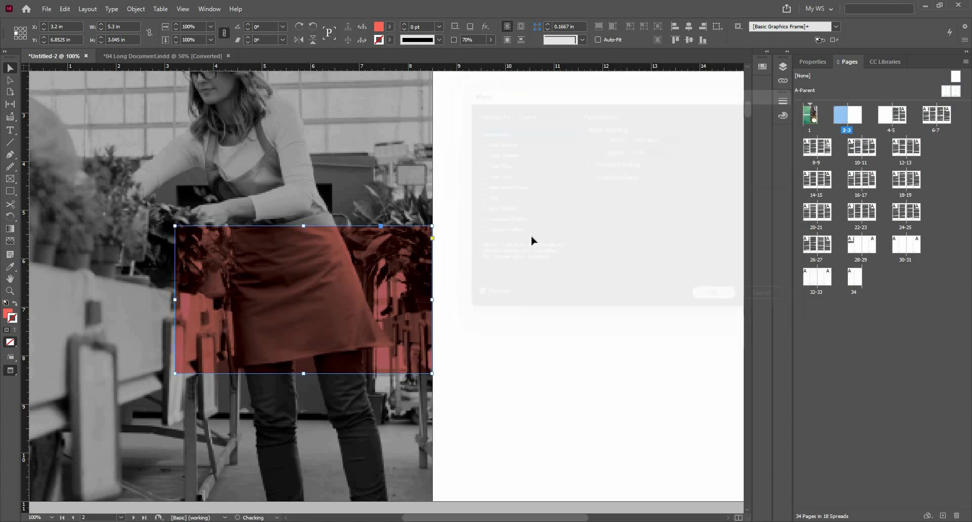
Place a duplicate of the red overlay rectangle on the blank upper part of page 3, at about X 9.92 in, Y 3.81 in.
{"action": "scroll", "coordinate": [549, 268], "scroll_direction": "down", "scroll_amount": 1}
{"action": "left_click_drag", "start_coordinate": [549, 267], "coordinate": [515, 282]}
{"action": "scroll", "coordinate": [475, 288], "scroll_direction": "down", "scroll_amount": 1}
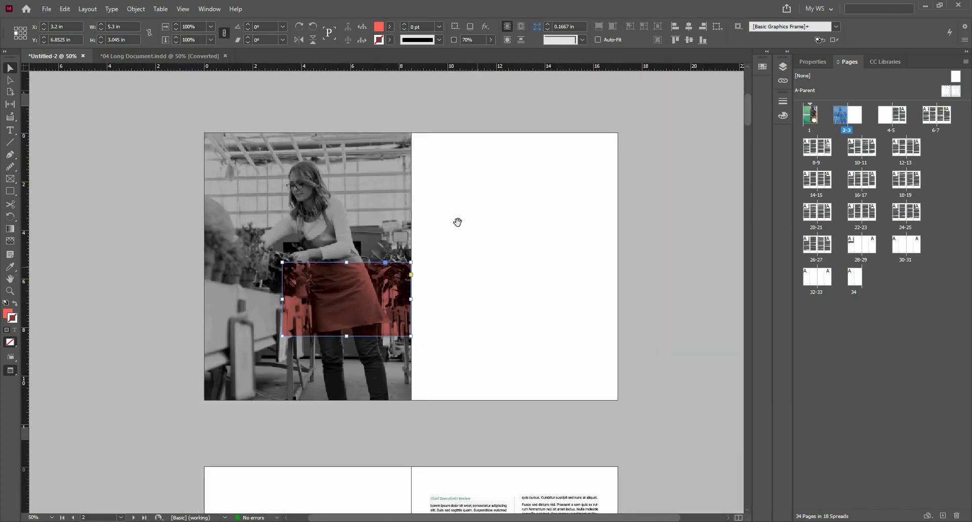
{"action": "scroll", "coordinate": [462, 233], "scroll_direction": "up", "scroll_amount": 1}
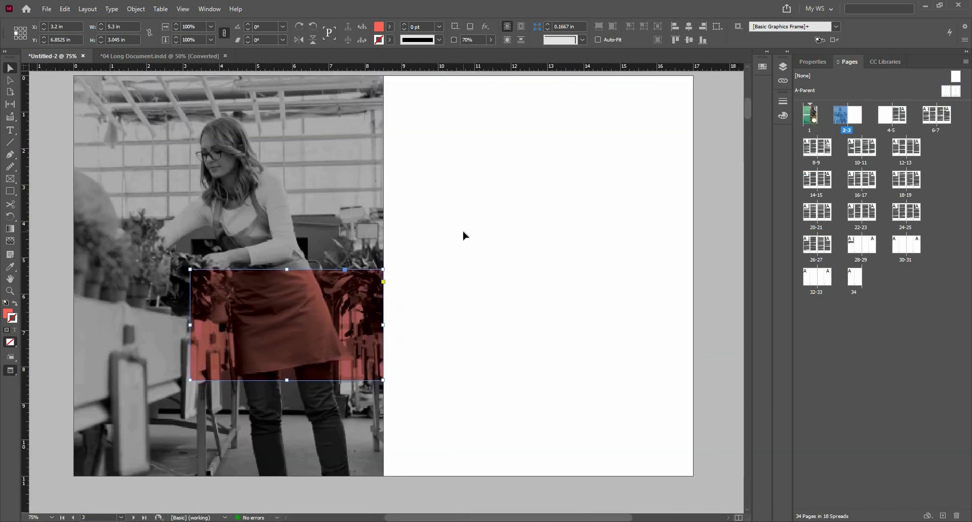
{"action": "scroll", "coordinate": [463, 235], "scroll_direction": "up", "scroll_amount": 1}
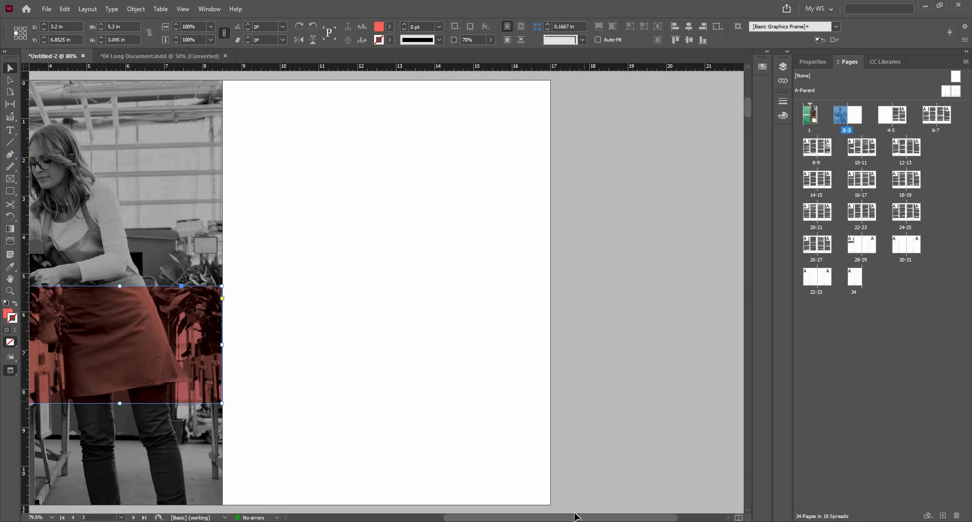
{"action": "scroll", "coordinate": [550, 519], "scroll_direction": "right", "scroll_amount": 3}
{"action": "scroll", "coordinate": [452, 518], "scroll_direction": "left", "scroll_amount": 5}
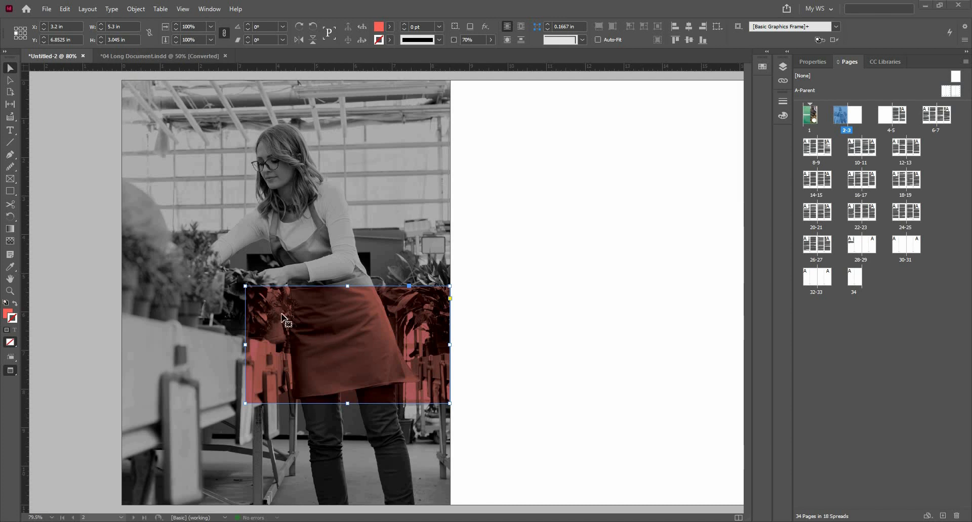
{"action": "left_click_drag", "start_coordinate": [470, 309], "coordinate": [597, 205]}
{"action": "left_click_drag", "start_coordinate": [605, 324], "coordinate": [558, 342]}
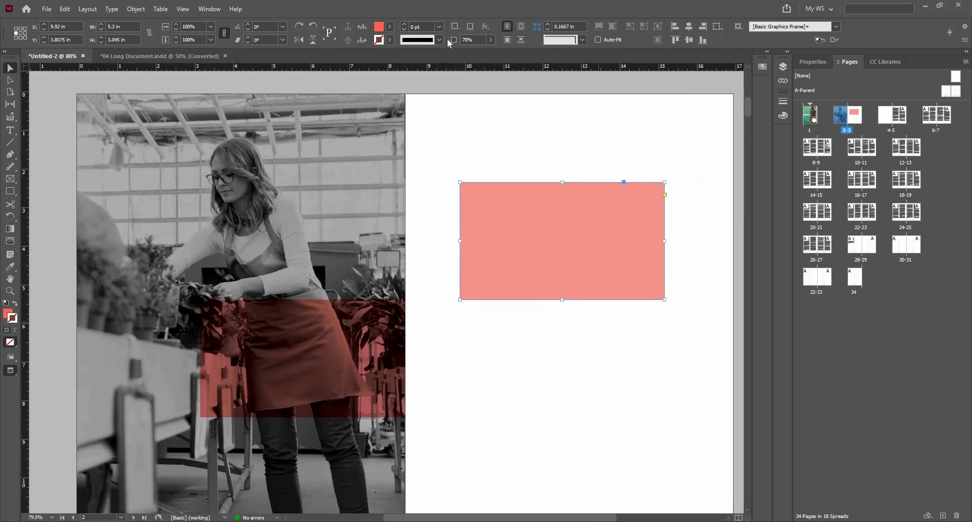
Set the opacity of the duplicate rectangle on page 3 to 100%.
{"action": "left_click_drag", "start_coordinate": [472, 52], "coordinate": [509, 53]}
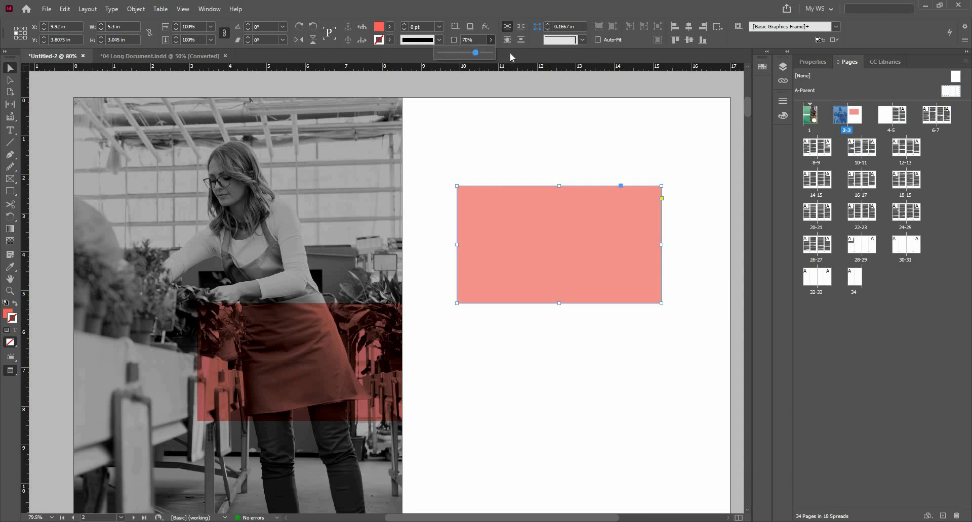
{"action": "left_click", "coordinate": [502, 151]}
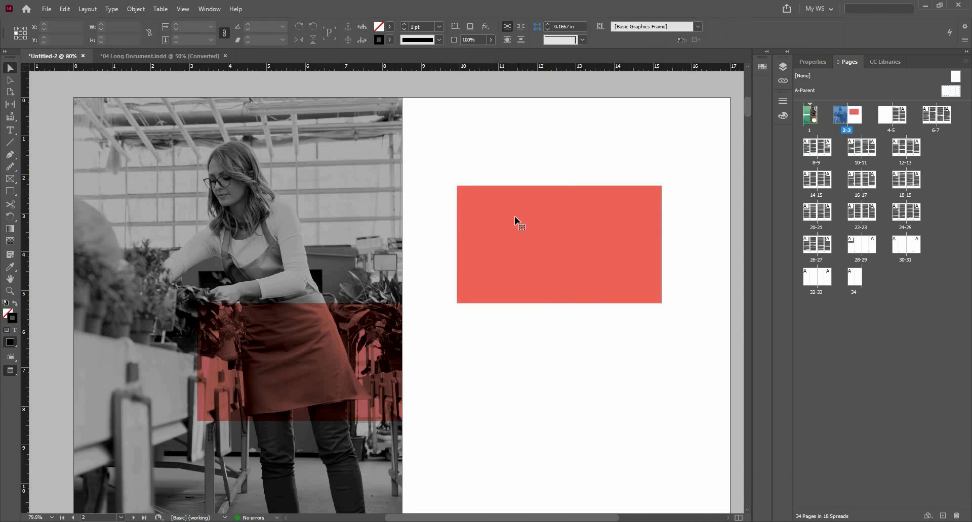
{"action": "left_click", "coordinate": [511, 198]}
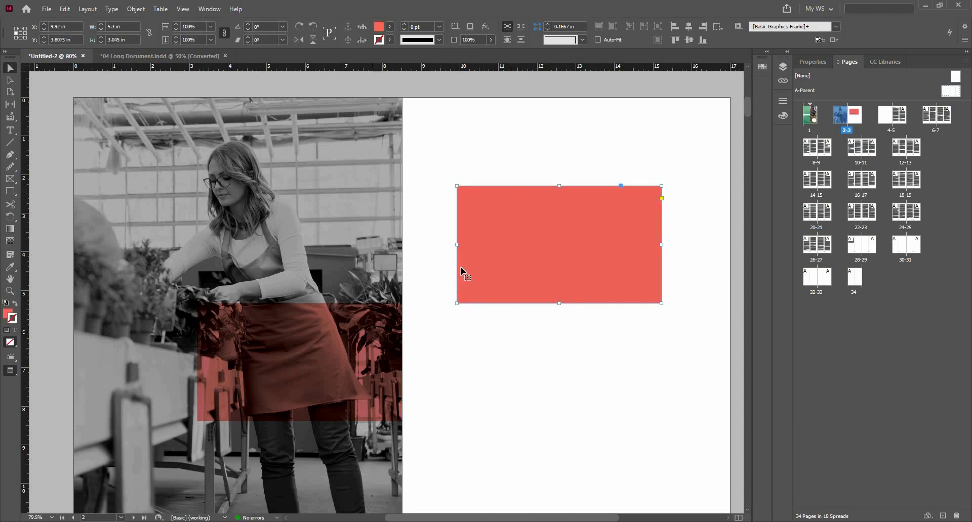
Compare the red overlay on page 2 with the rounded-corner overlay in 04 Long Document.indd and return to Untitled-2.
{"action": "left_click_drag", "start_coordinate": [245, 372], "coordinate": [218, 366]}
{"action": "scroll", "coordinate": [226, 393], "scroll_direction": "up", "scroll_amount": 2}
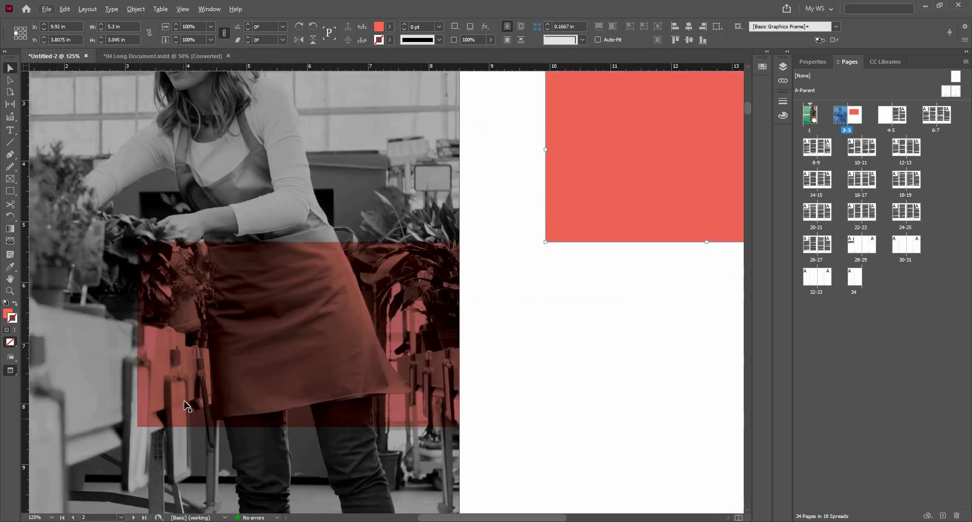
{"action": "scroll", "coordinate": [161, 81], "scroll_direction": "down", "scroll_amount": 1}
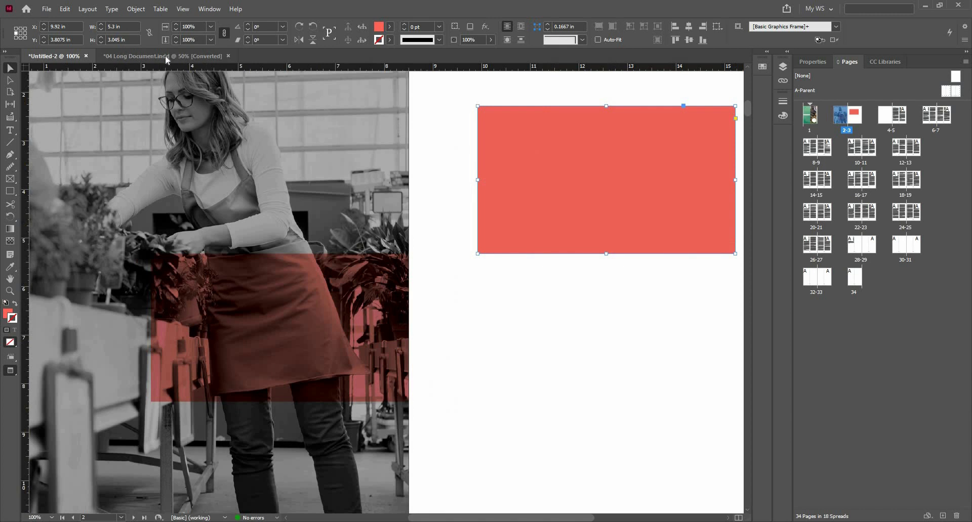
{"action": "left_click", "coordinate": [167, 57]}
{"action": "scroll", "coordinate": [325, 267], "scroll_direction": "down", "scroll_amount": 2}
{"action": "scroll", "coordinate": [335, 273], "scroll_direction": "down", "scroll_amount": 5}
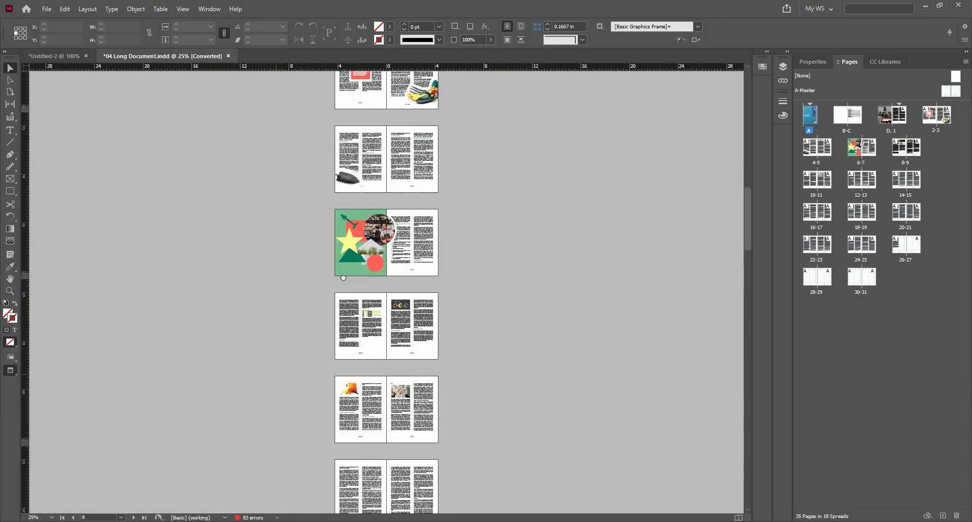
{"action": "scroll", "coordinate": [334, 253], "scroll_direction": "up", "scroll_amount": 10}
{"action": "scroll", "coordinate": [357, 164], "scroll_direction": "up", "scroll_amount": 1}
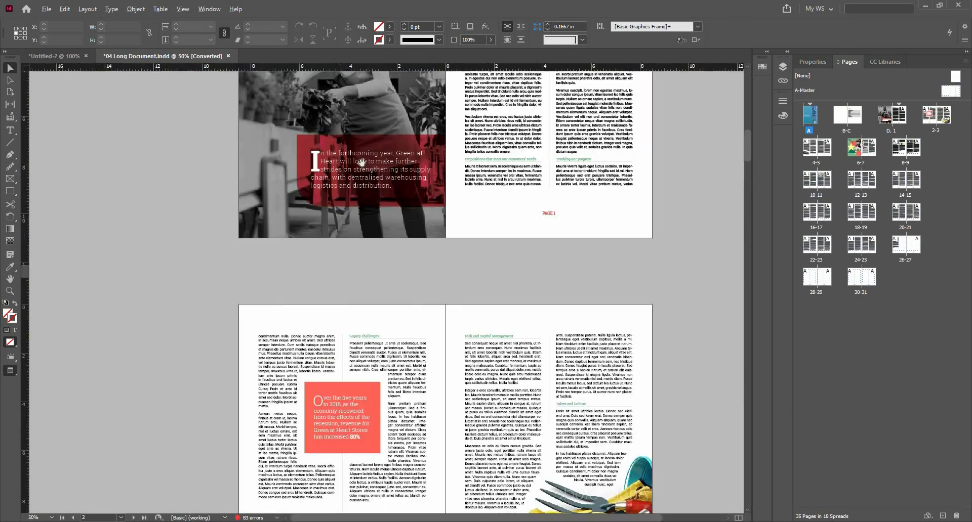
{"action": "scroll", "coordinate": [362, 162], "scroll_direction": "up", "scroll_amount": 3}
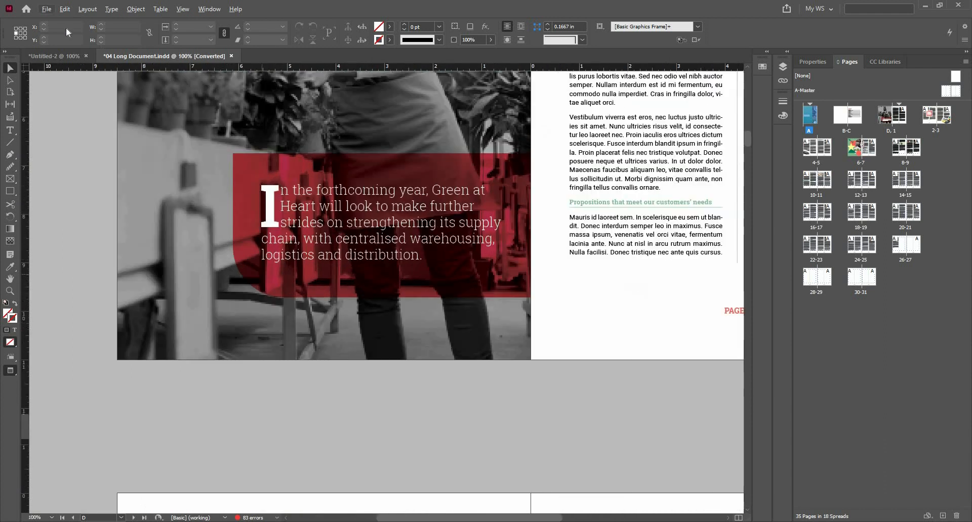
{"action": "left_click", "coordinate": [53, 56]}
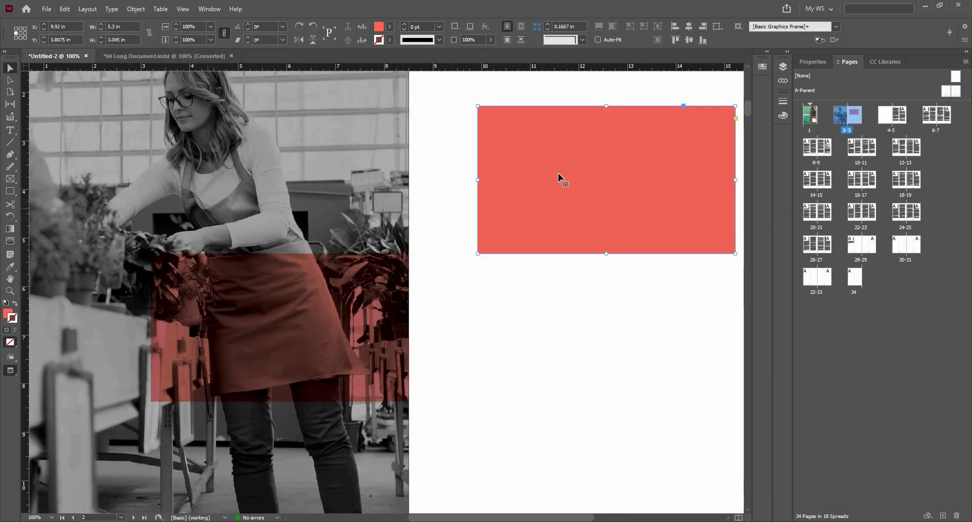
Give all four corners of the page 3 rectangle the decorative stepped shape with a corner size of about 1.1 in.
{"action": "scroll", "coordinate": [618, 143], "scroll_direction": "up", "scroll_amount": 2}
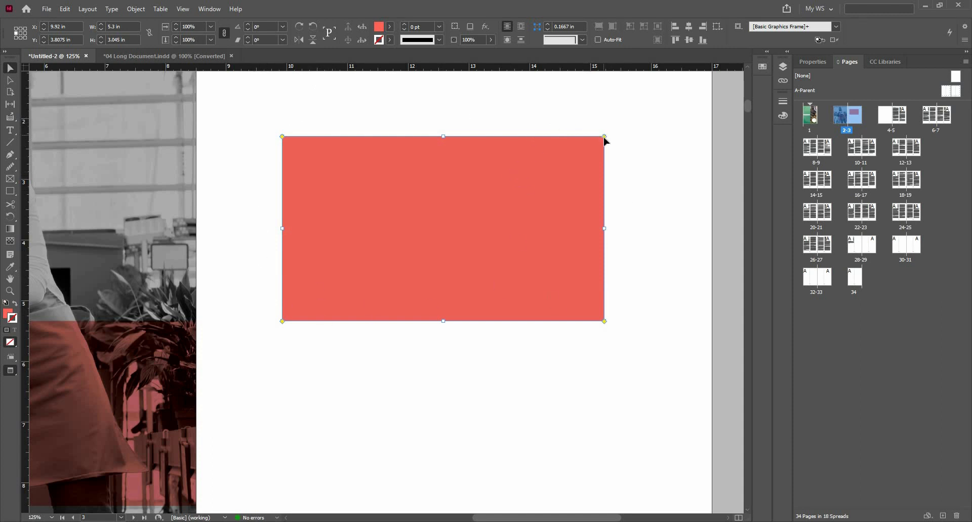
{"action": "left_click_drag", "start_coordinate": [581, 135], "coordinate": [542, 136]}
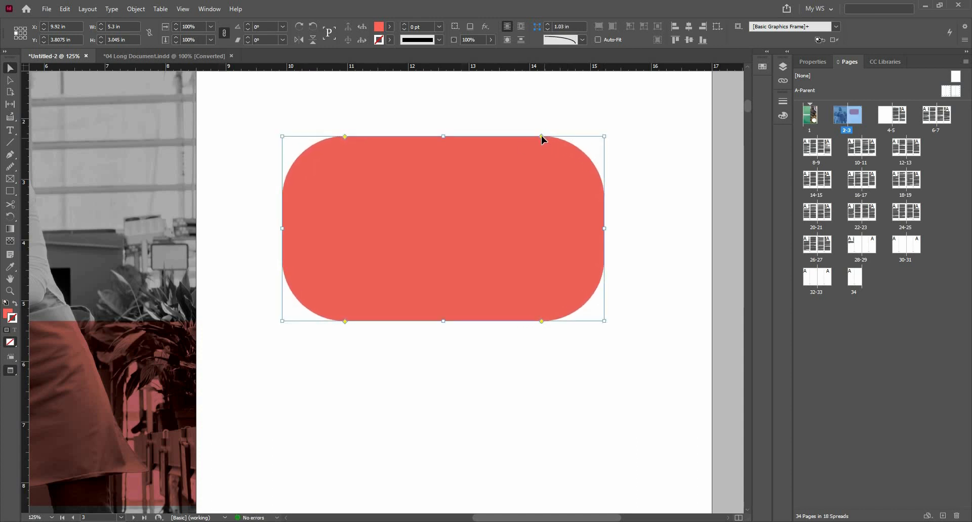
{"action": "left_click", "coordinate": [541, 135], "text": "alt"}
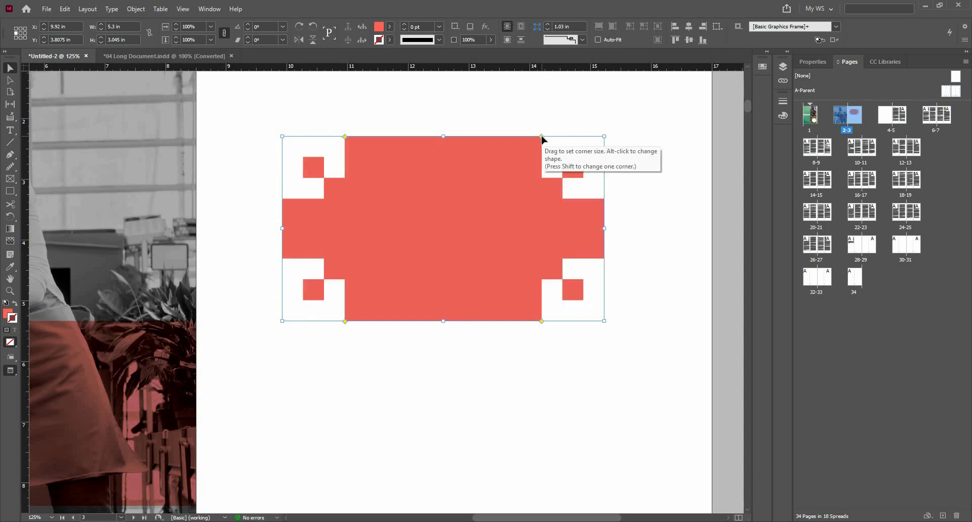
{"action": "mouse_move", "coordinate": [542, 138]}
{"action": "left_mouse_down"}
{"action": "mouse_move", "coordinate": [566, 139]}
{"action": "mouse_move", "coordinate": [510, 143]}
{"action": "mouse_move", "coordinate": [558, 142]}
{"action": "mouse_move", "coordinate": [542, 137]}
{"action": "mouse_move", "coordinate": [551, 144]}
{"action": "mouse_move", "coordinate": [538, 163]}
{"action": "mouse_move", "coordinate": [540, 134]}
{"action": "left_mouse_up"}
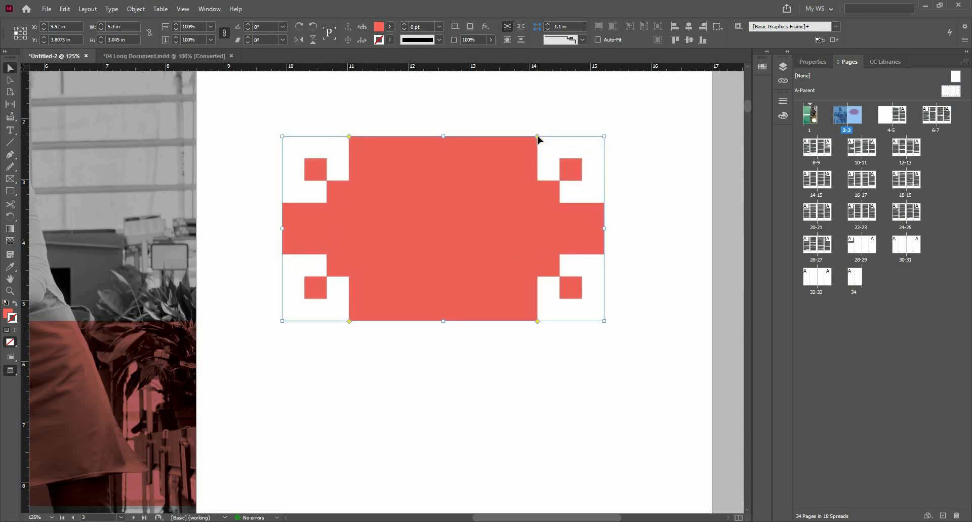
Reduce the page 3 rectangle's corner size to 1.03 in and cycle all corners through bevelled and inset shapes back to square corners.
{"action": "left_click_drag", "start_coordinate": [538, 137], "coordinate": [541, 137]}
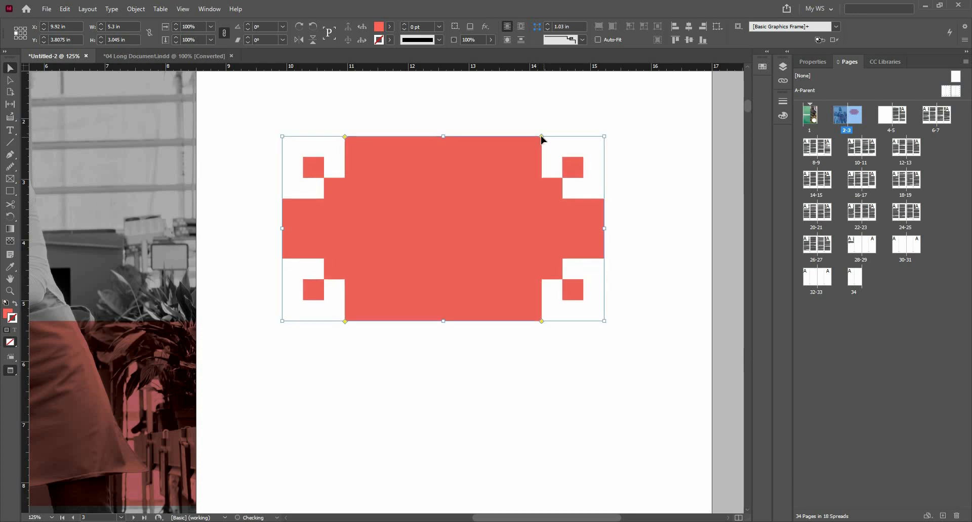
{"action": "left_click", "coordinate": [540, 136], "text": "alt"}
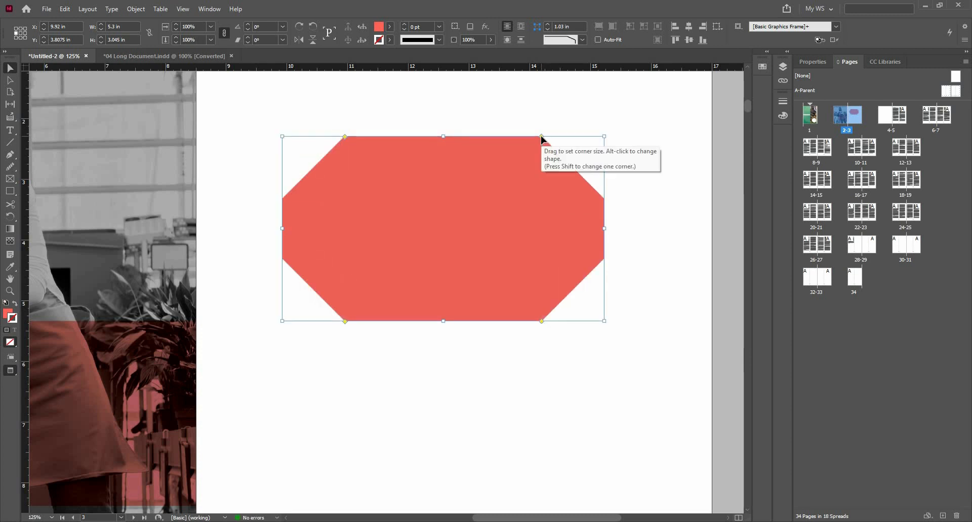
{"action": "left_click", "coordinate": [541, 135], "text": "alt"}
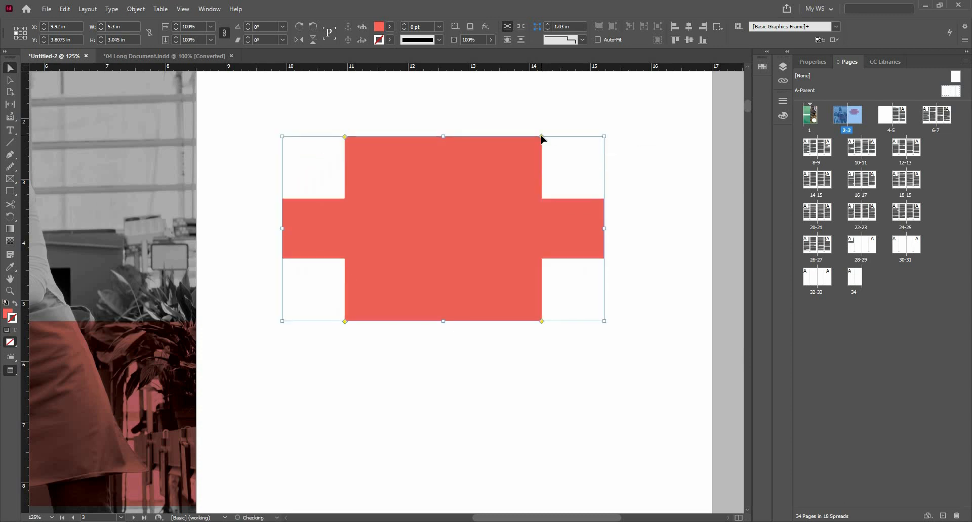
{"action": "left_click", "coordinate": [541, 136], "text": "alt"}
{"action": "left_click", "coordinate": [541, 136], "text": "alt"}
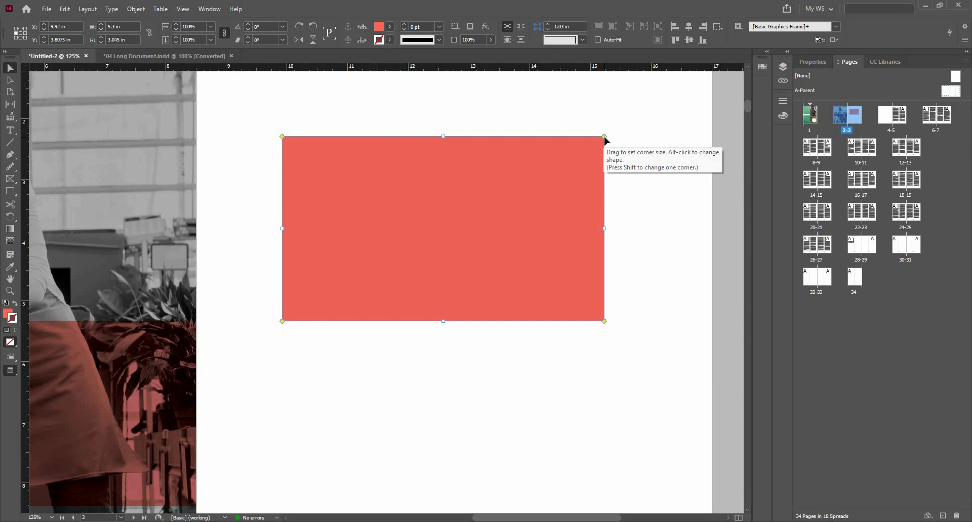
Round only the upper-right corner of the red rectangle on page 3 to its maximum radius, leaving corner editing at the end.
{"action": "left_click_drag", "start_coordinate": [592, 137], "coordinate": [533, 150]}
{"action": "left_click", "coordinate": [533, 149]}
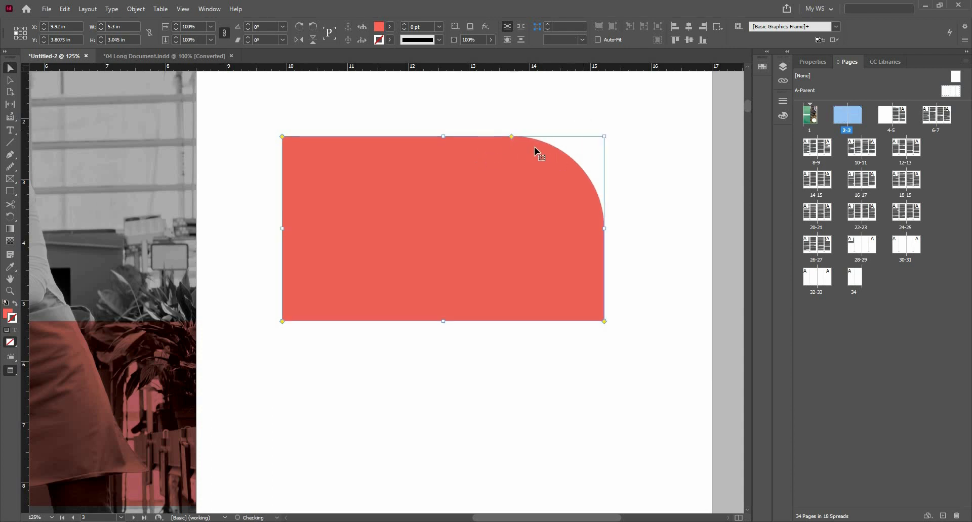
{"action": "left_click", "coordinate": [537, 125]}
{"action": "left_click_drag", "start_coordinate": [459, 228], "coordinate": [616, 216]}
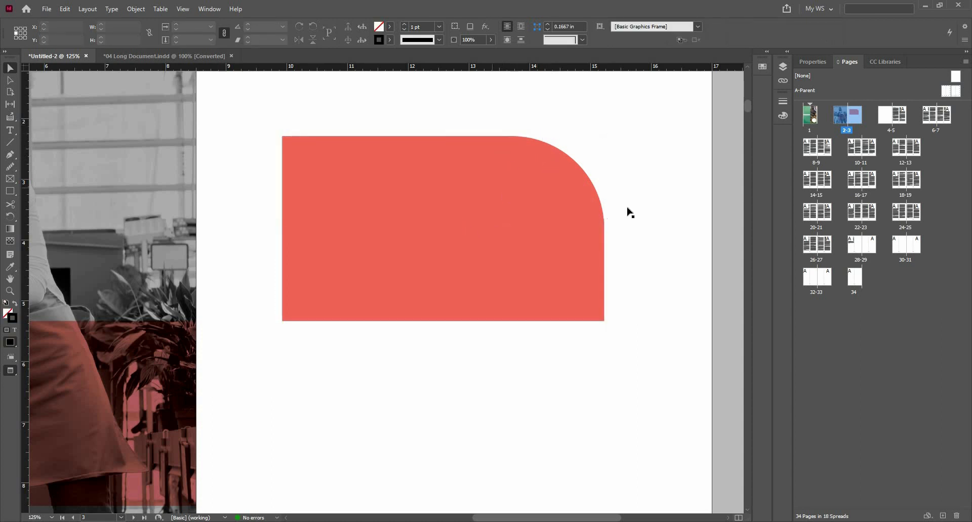
Delete the red rectangle from page 3.
{"action": "scroll", "coordinate": [628, 204], "scroll_direction": "down", "scroll_amount": 1}
{"action": "left_click", "coordinate": [639, 193]}
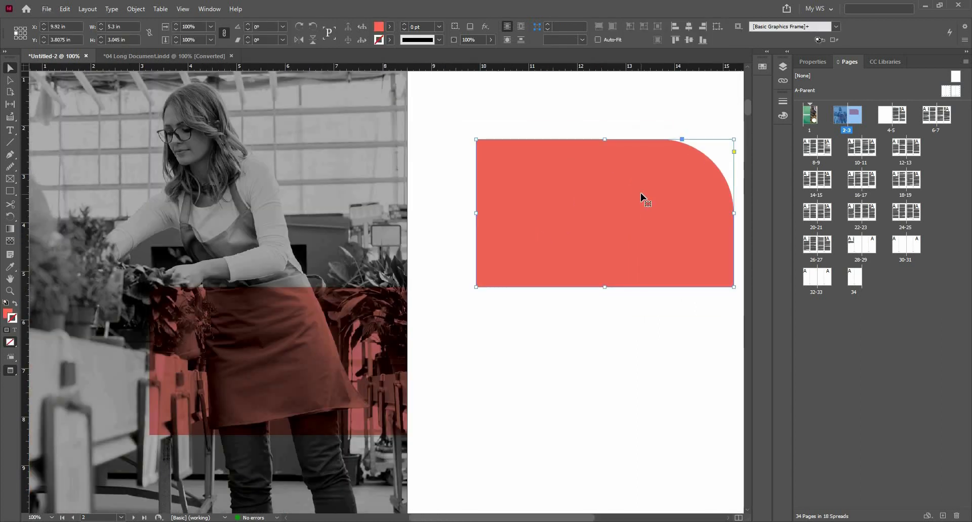
{"action": "key", "text": "Delete"}
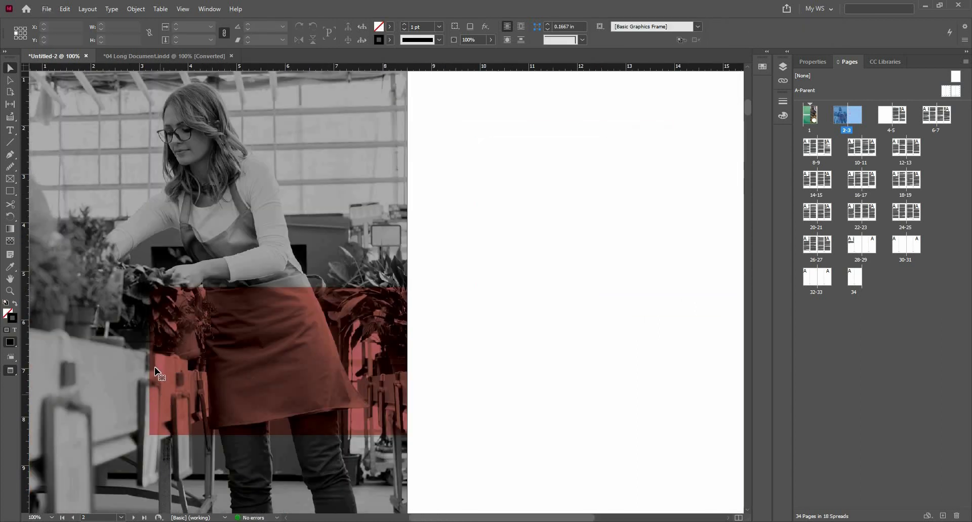
Extend the red overlay on page 2 leftward to a width of 6 in and round only its lower-left corner to the maximum radius.
{"action": "left_click", "coordinate": [154, 373]}
{"action": "left_click_drag", "start_coordinate": [139, 365], "coordinate": [115, 362]}
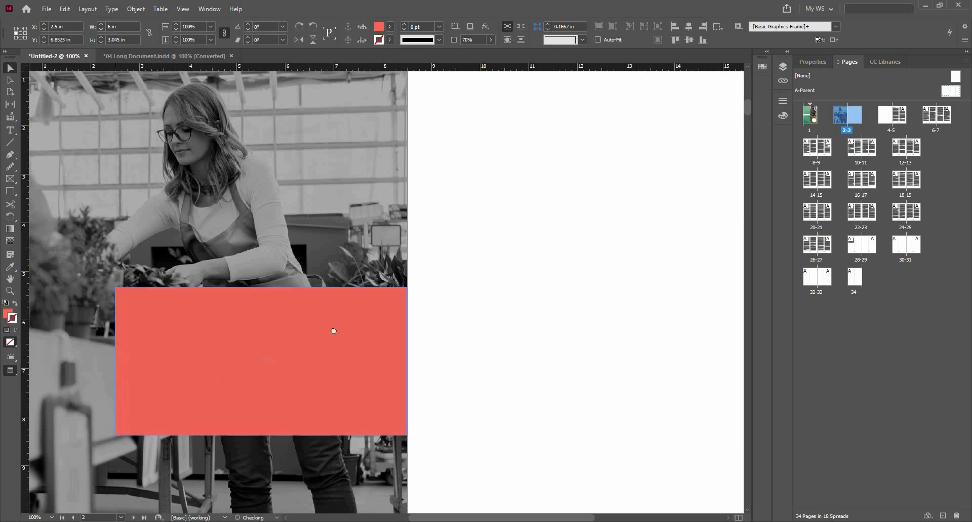
{"action": "left_click_drag", "start_coordinate": [232, 401], "coordinate": [343, 353]}
{"action": "scroll", "coordinate": [573, 233], "scroll_direction": "up", "scroll_amount": 1}
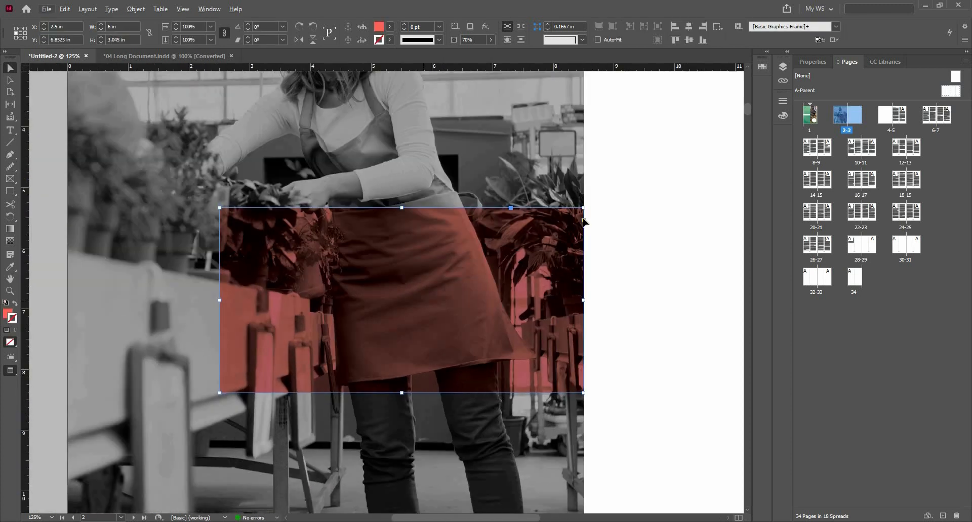
{"action": "left_click", "coordinate": [584, 221]}
{"action": "left_click_drag", "start_coordinate": [219, 393], "coordinate": [339, 369]}
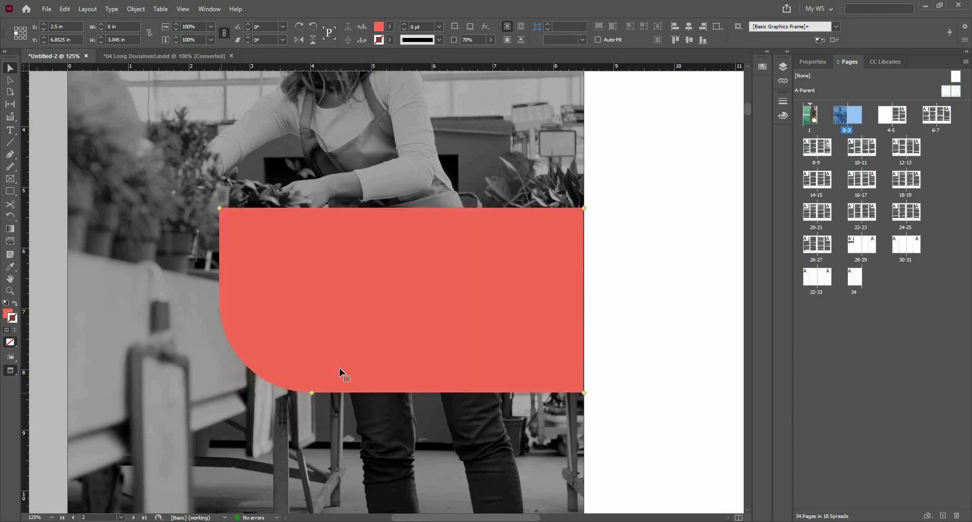
{"action": "left_click", "coordinate": [9, 71]}
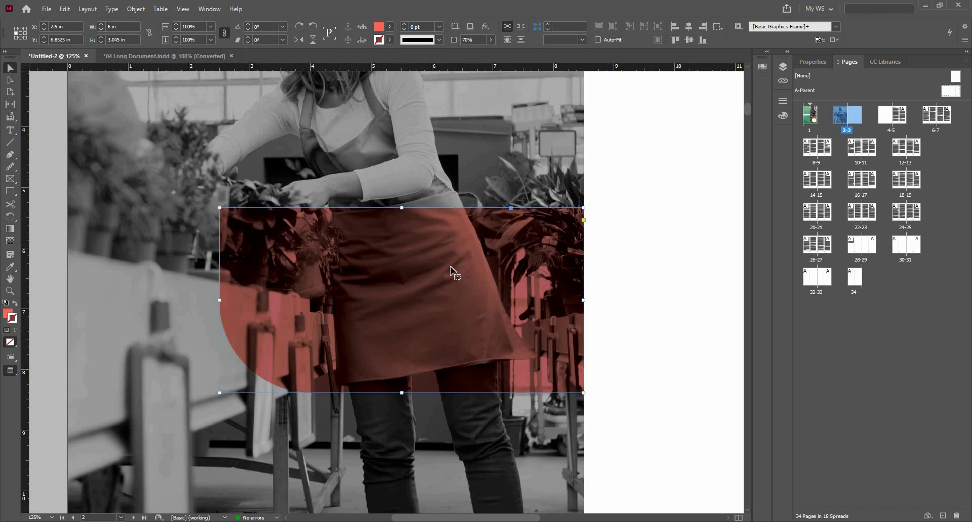
Draw a text frame about 5.22 in wide and 2.7 in high on the blank upper part of page 3.
{"action": "left_click_drag", "start_coordinate": [455, 202], "coordinate": [381, 232]}
{"action": "scroll", "coordinate": [380, 232], "scroll_direction": "down", "scroll_amount": 1}
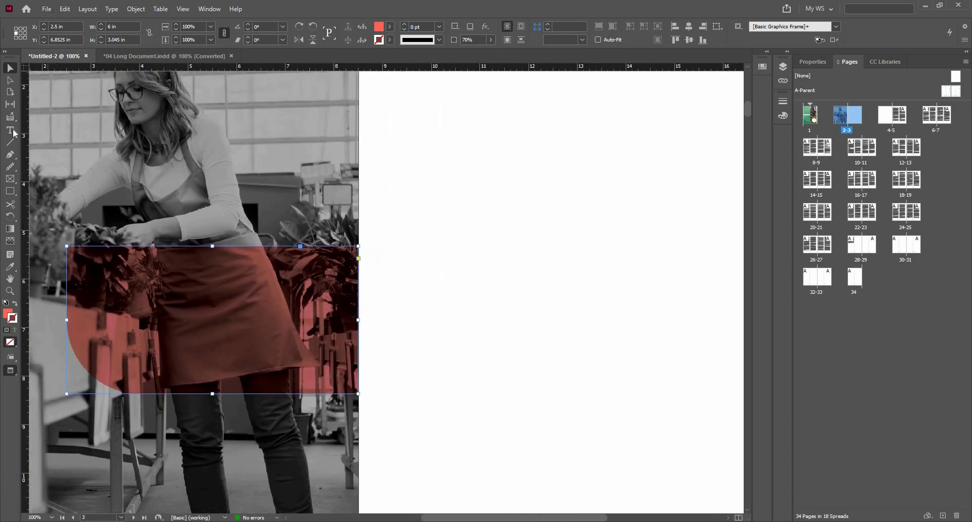
{"action": "left_click", "coordinate": [10, 131]}
{"action": "scroll", "coordinate": [131, 197], "scroll_direction": "down", "scroll_amount": 1}
{"action": "left_click_drag", "start_coordinate": [346, 148], "coordinate": [535, 244]}
Place the Word document Factoid 1 from the 04 Long Document folder into the new text frame.
{"action": "left_click", "coordinate": [47, 9]}
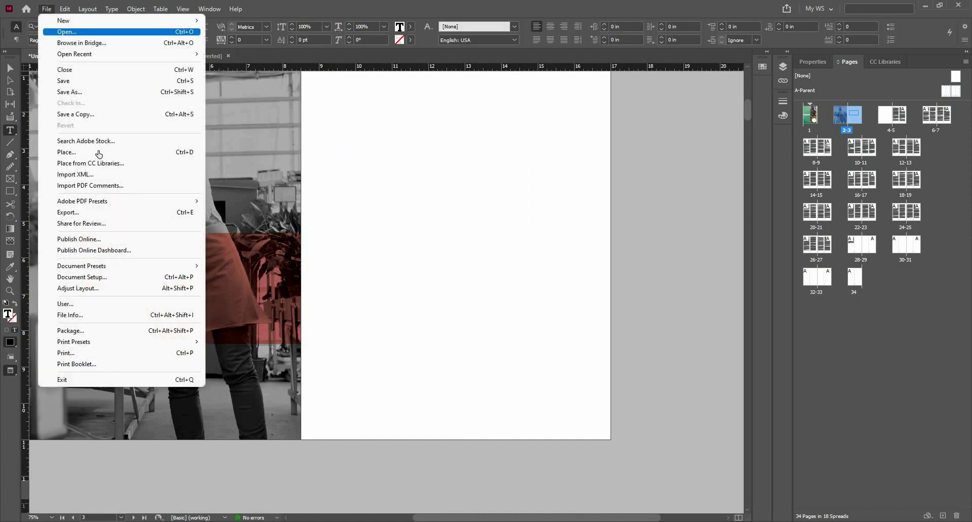
{"action": "left_click", "coordinate": [99, 154]}
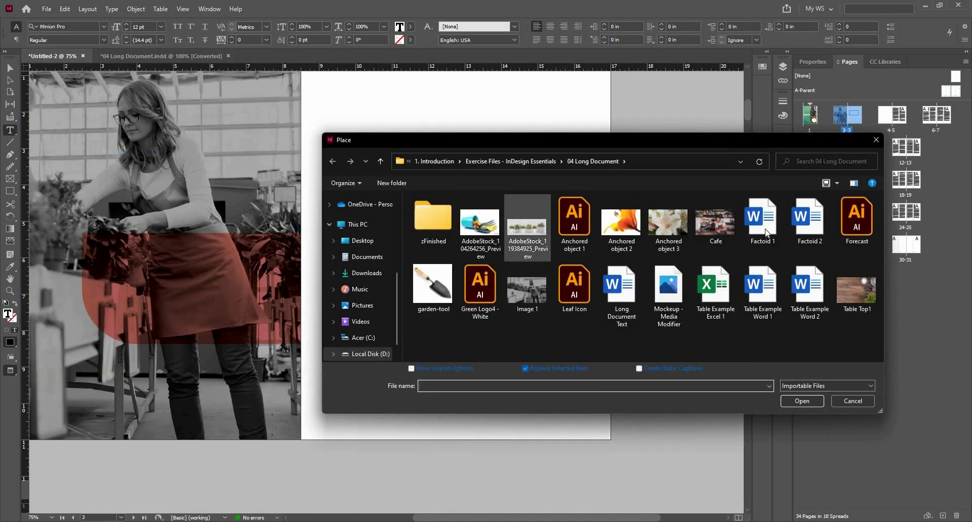
{"action": "left_click", "coordinate": [763, 223]}
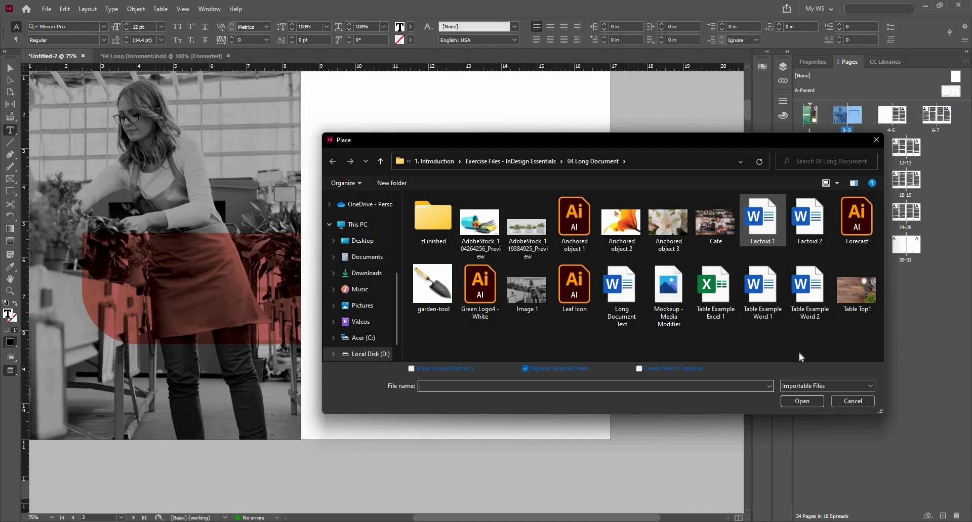
{"action": "left_click", "coordinate": [800, 402]}
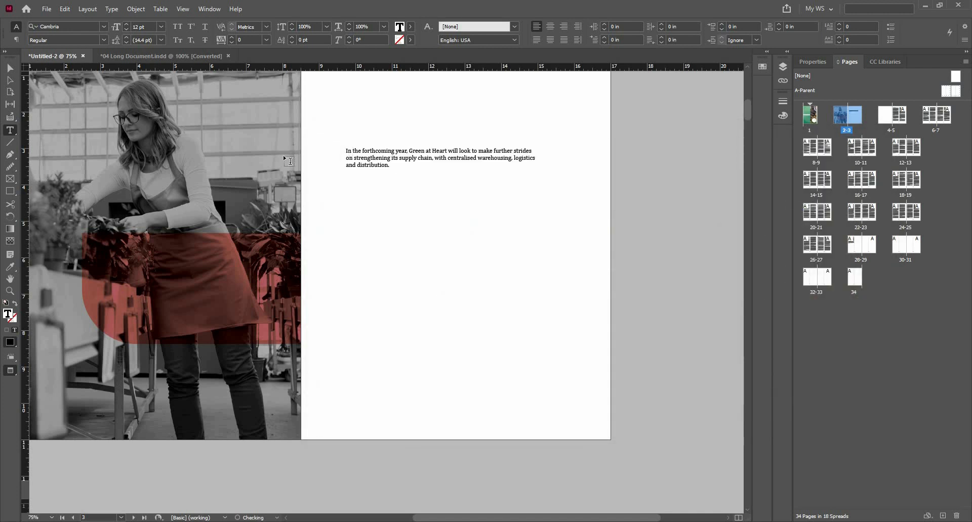
{"action": "key", "text": "Escape"}
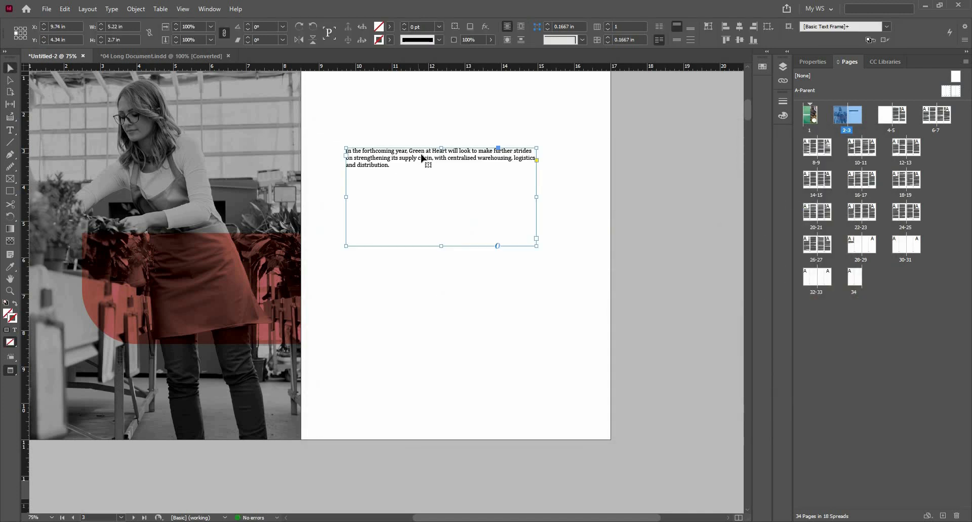
Move the text frame partly over the red overlay, at about X 6.38 in, Y 7.4 in, and set its font to Roboto Slab Light.
{"action": "left_click_drag", "start_coordinate": [312, 263], "coordinate": [298, 264]}
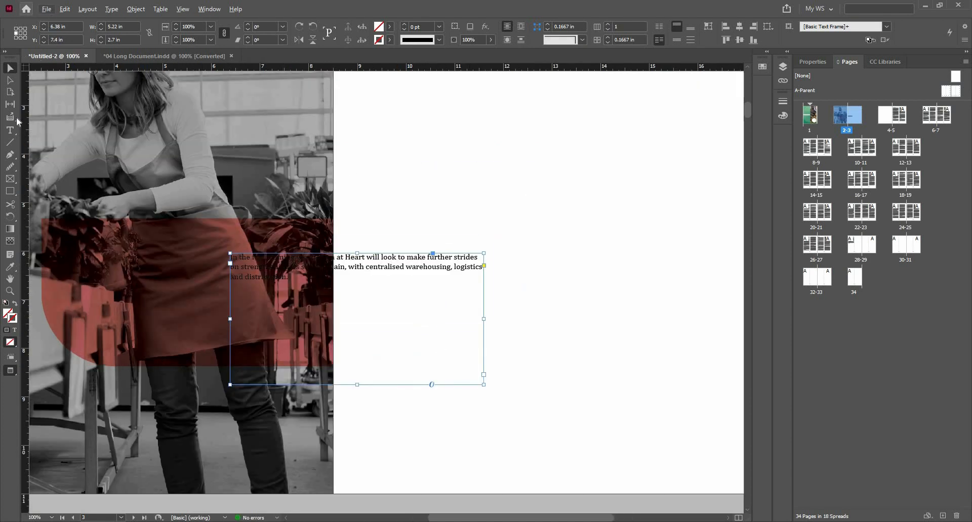
{"action": "left_click", "coordinate": [10, 132]}
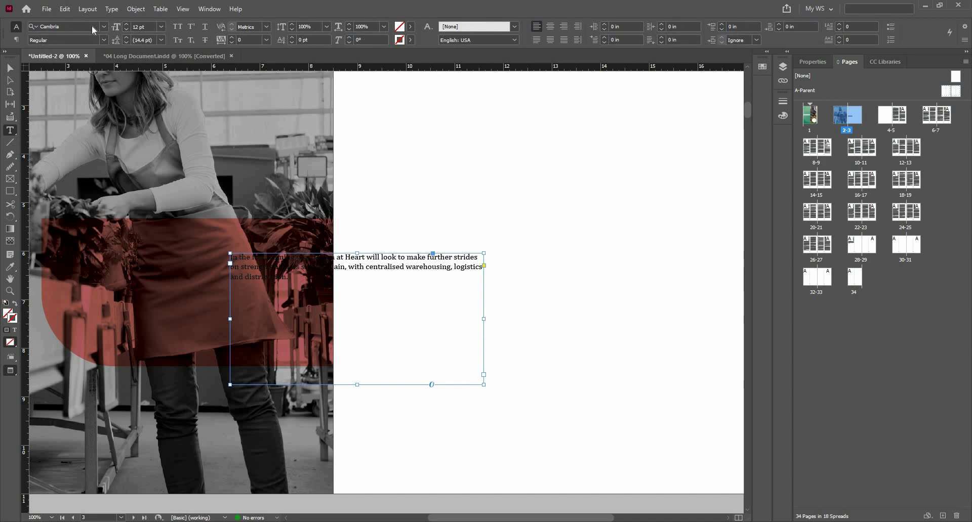
{"action": "left_click", "coordinate": [92, 26]}
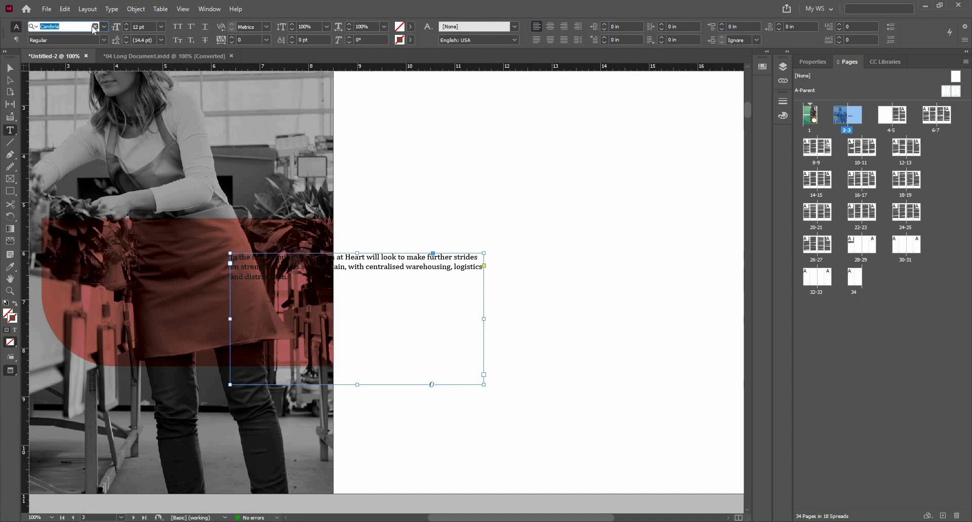
{"action": "type", "text": "robo"}
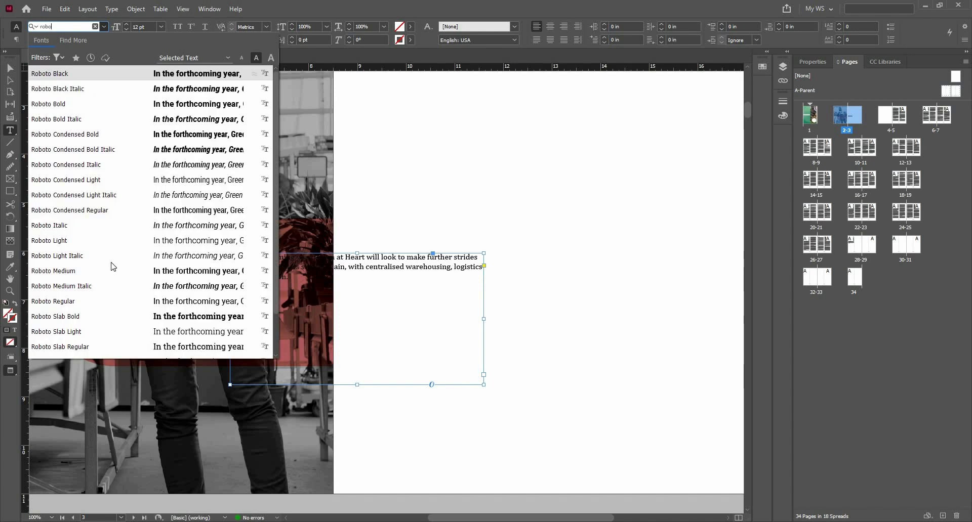
{"action": "left_click", "coordinate": [109, 331]}
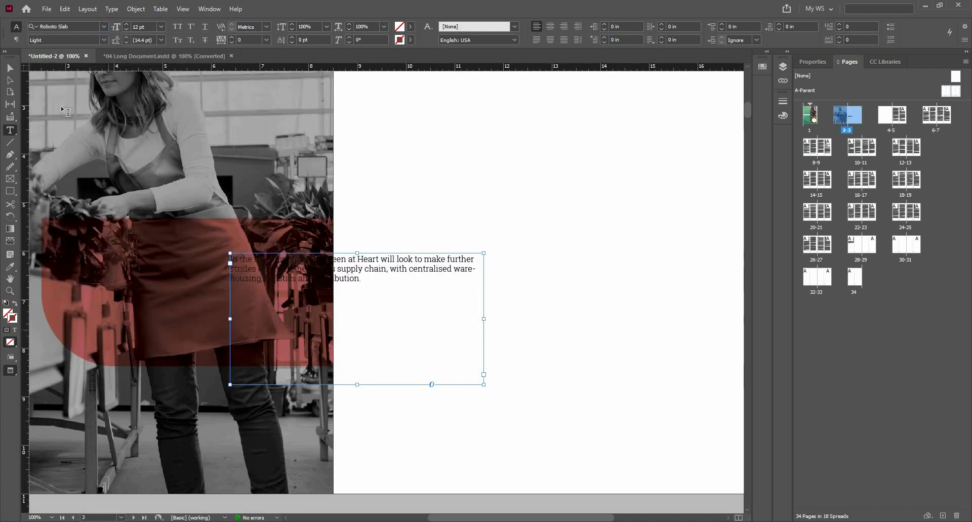
Set the fill colour of the factoid text to [Paper].
{"action": "left_click", "coordinate": [13, 330]}
{"action": "left_click", "coordinate": [410, 26]}
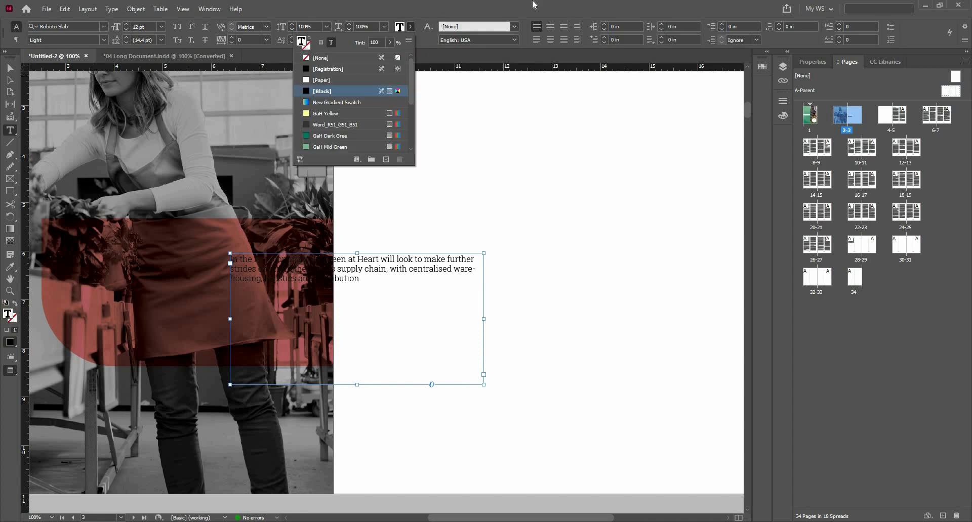
{"action": "left_click", "coordinate": [324, 79]}
{"action": "left_click", "coordinate": [10, 70]}
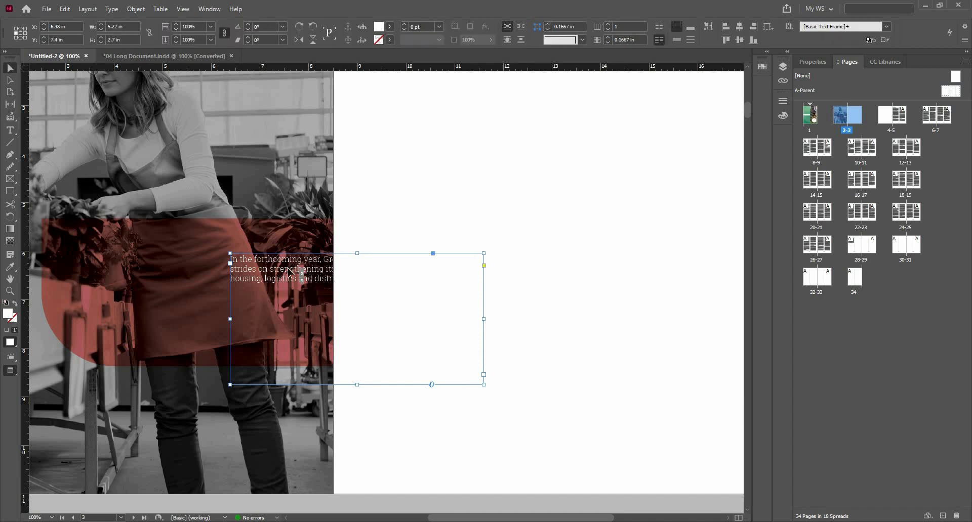
Move the text frame onto page 2 at about X 3.34 in, Y 7.44 in, and set the text size to 20 pt.
{"action": "left_click_drag", "start_coordinate": [308, 270], "coordinate": [394, 352]}
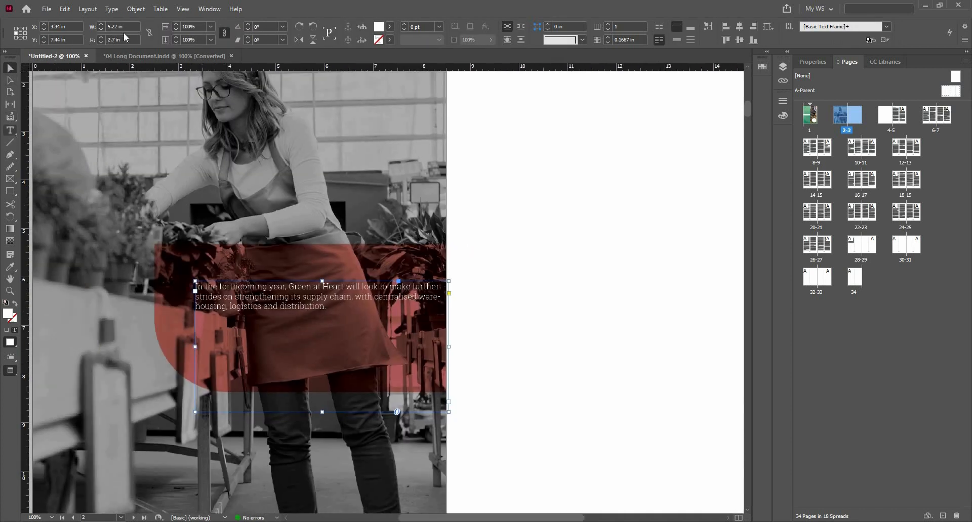
{"action": "left_click", "coordinate": [10, 131]}
{"action": "left_click", "coordinate": [126, 24], "text": "shift"}
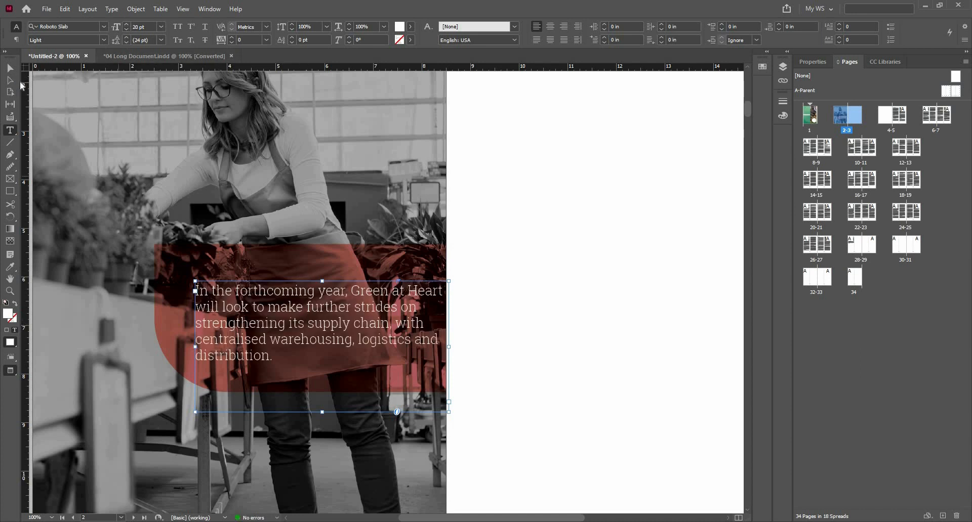
Reposition the factoid frame within the red overlay at about X 3.02 in, Y 6.73 in, and shorten its height to about 1.96 in.
{"action": "left_click", "coordinate": [11, 69]}
{"action": "left_click_drag", "start_coordinate": [318, 312], "coordinate": [298, 295]}
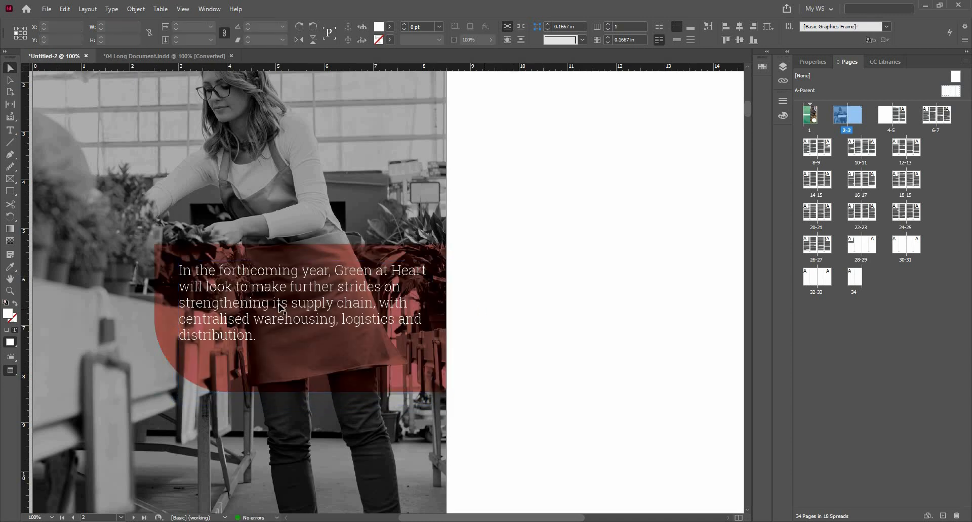
{"action": "key", "text": "ctrl+="}
{"action": "double_click", "coordinate": [313, 418]}
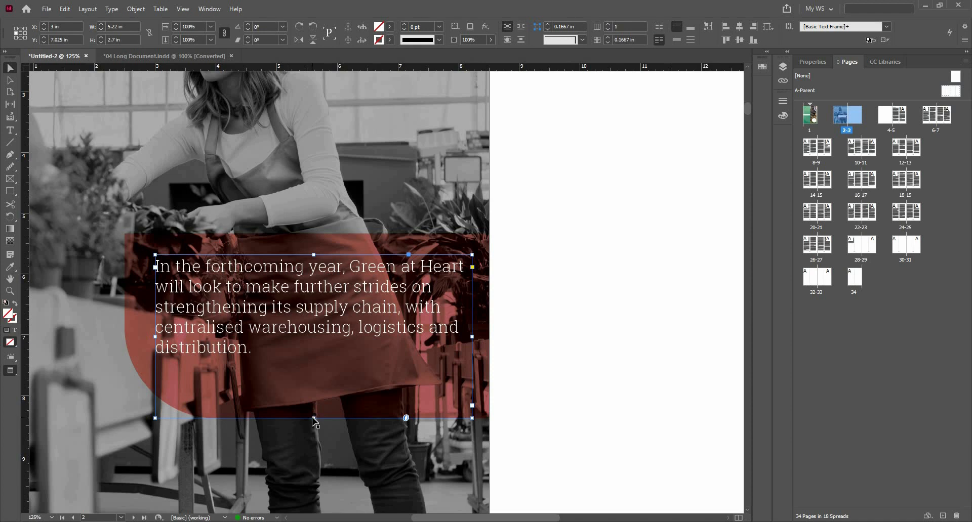
{"action": "left_click_drag", "start_coordinate": [293, 318], "coordinate": [294, 317]}
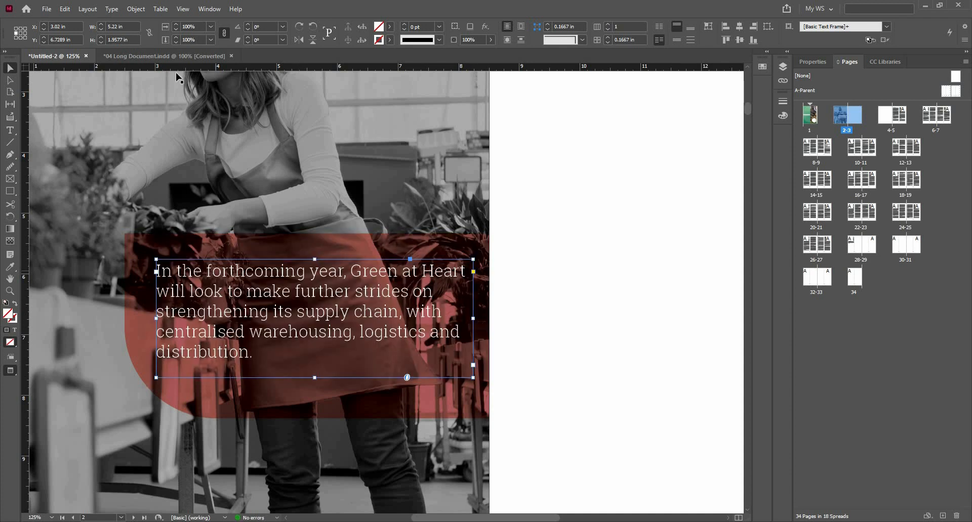
Compare the factoid with the one in 04 Long Document and give its paragraph a three-line drop cap.
{"action": "left_click", "coordinate": [174, 57]}
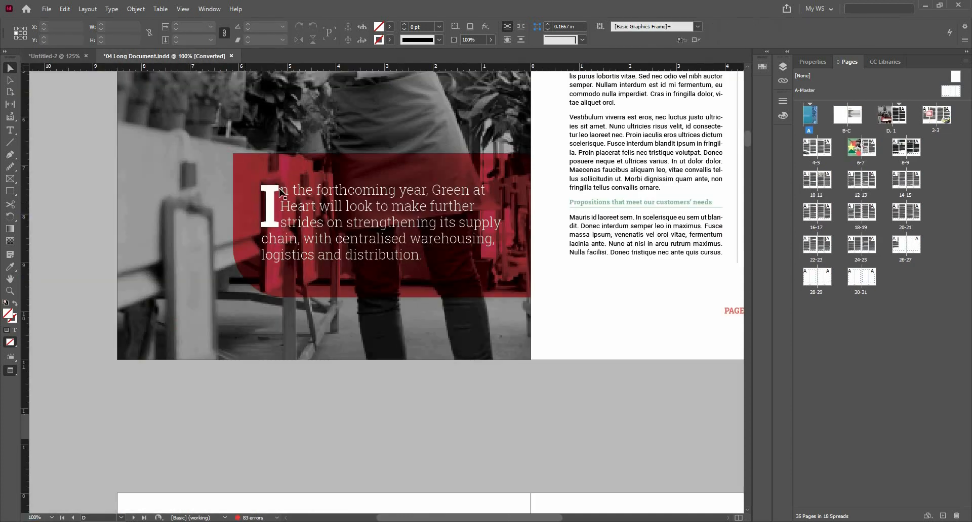
{"action": "left_click", "coordinate": [55, 54]}
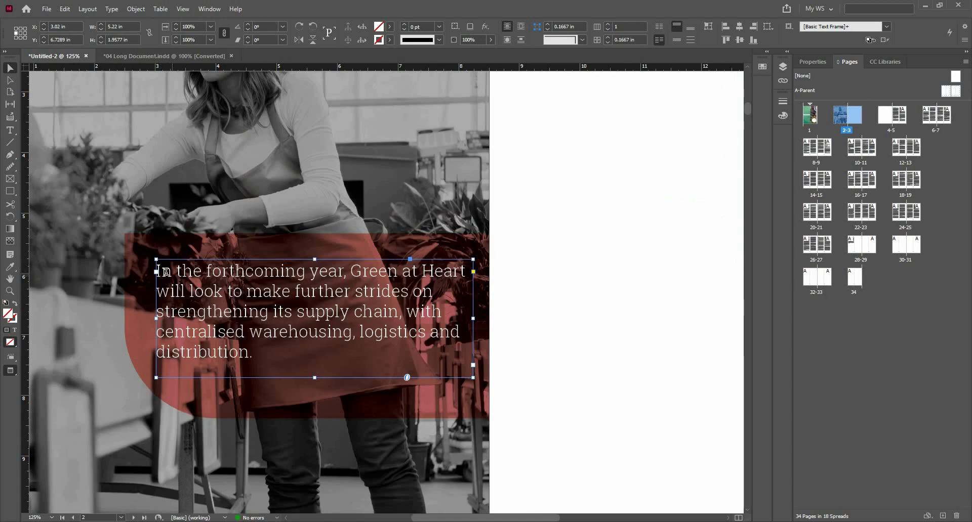
{"action": "double_click", "coordinate": [158, 267]}
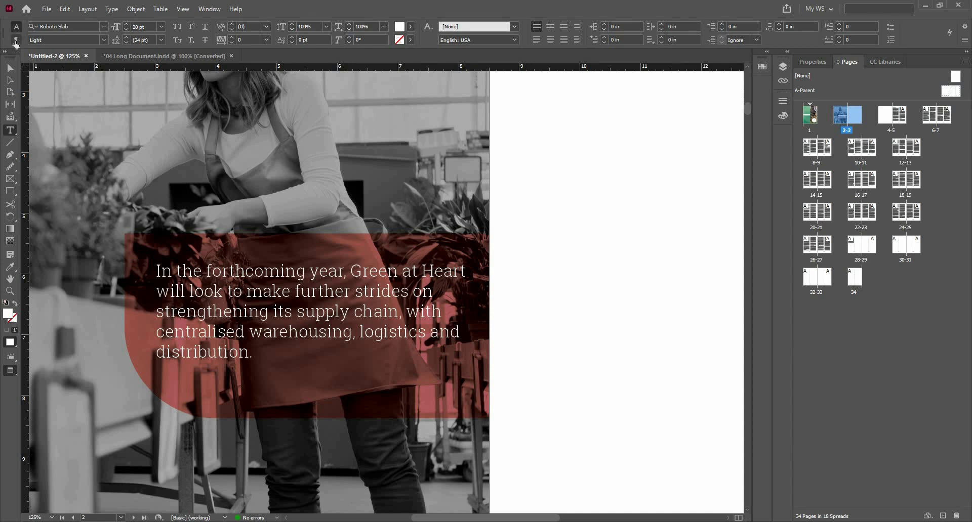
{"action": "left_click", "coordinate": [16, 40]}
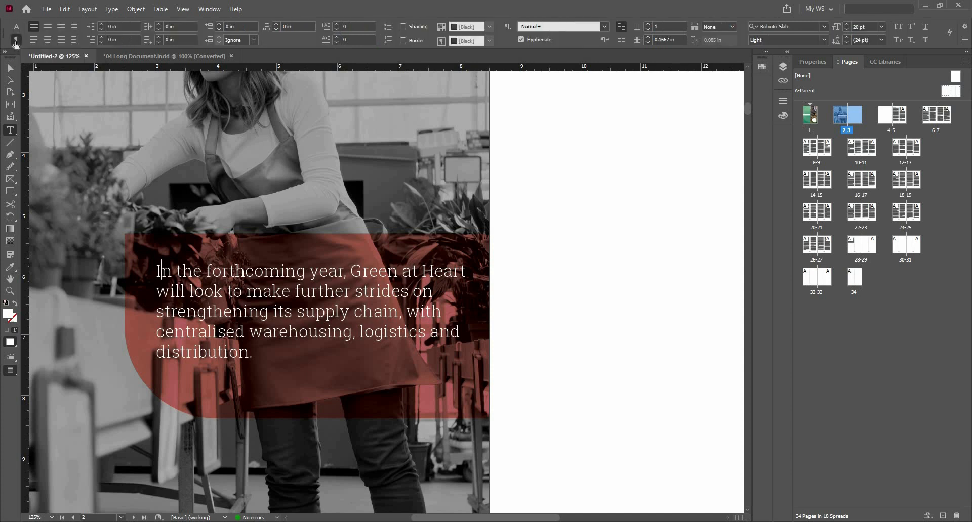
{"action": "left_click", "coordinate": [336, 25]}
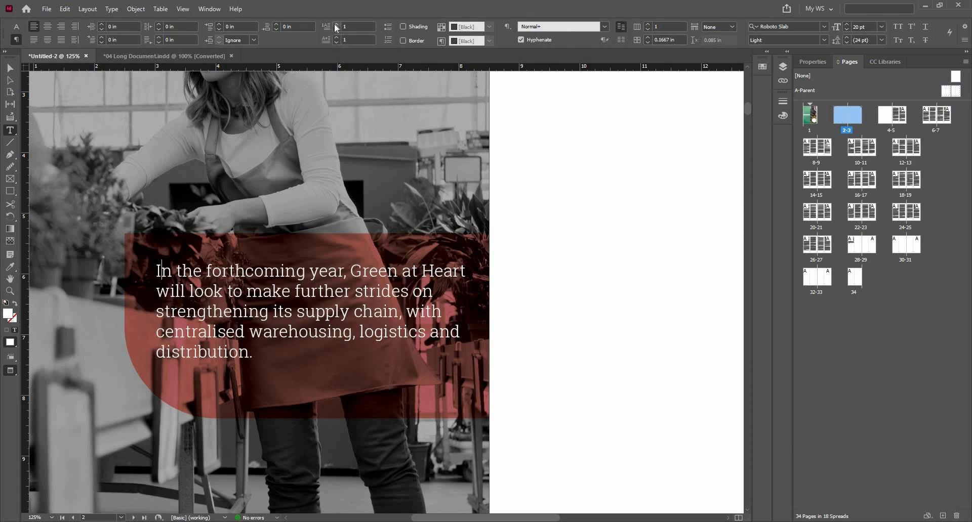
{"action": "left_click", "coordinate": [337, 25]}
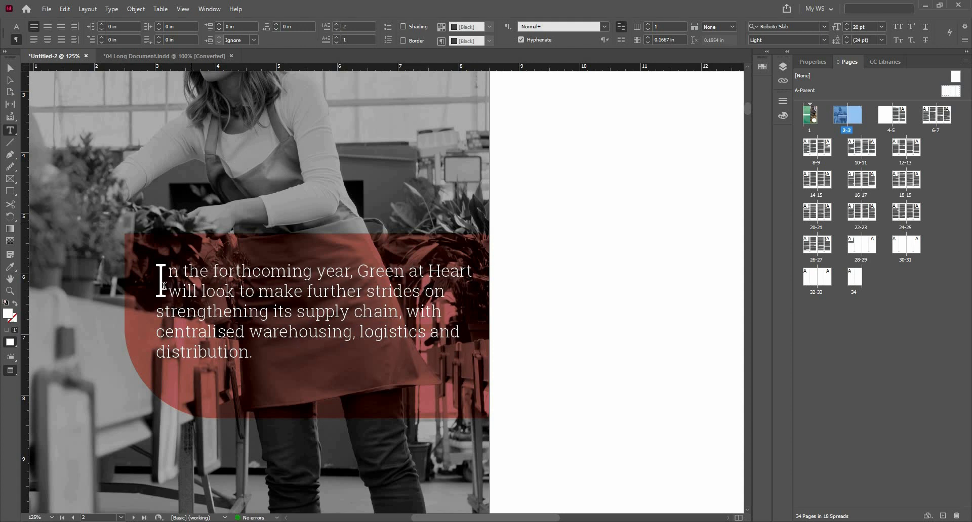
{"action": "left_click", "coordinate": [337, 23]}
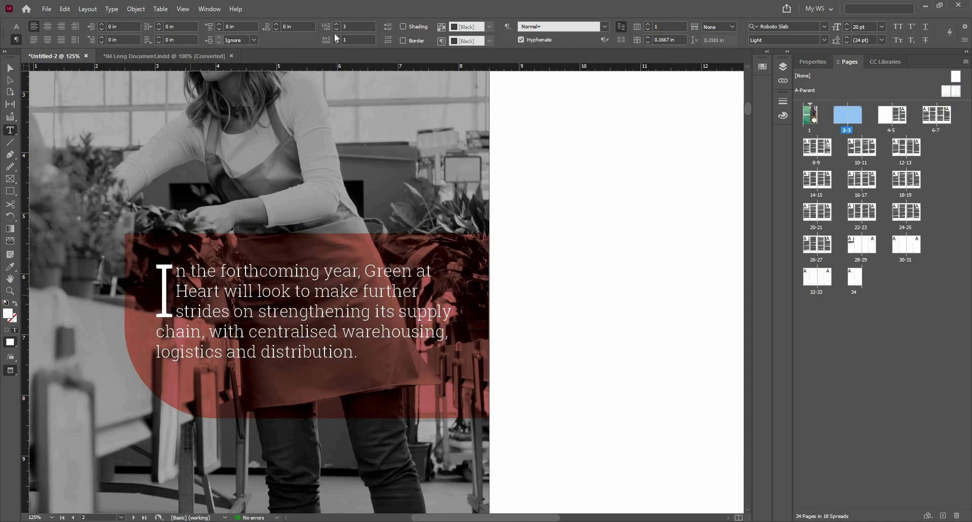
Remove the factoid's drop cap and reapply it at a depth of two lines.
{"action": "left_click", "coordinate": [336, 30]}
{"action": "left_click", "coordinate": [336, 30]}
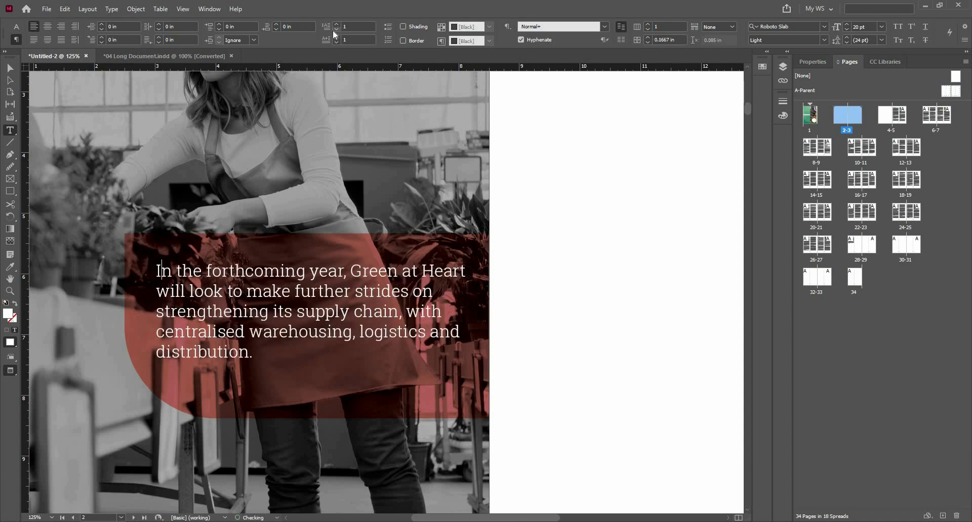
{"action": "left_click", "coordinate": [335, 29]}
{"action": "left_click", "coordinate": [336, 24]}
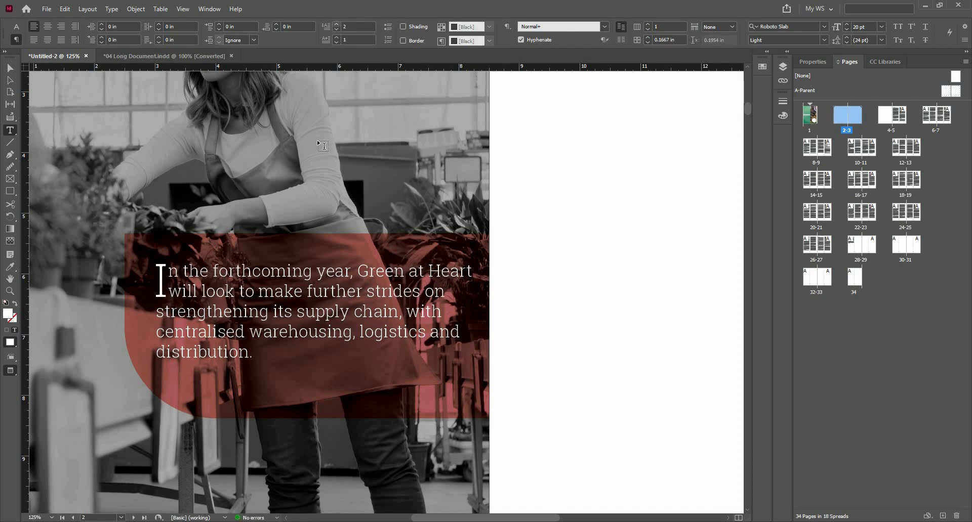
Try a two-character drop cap, then a three-character one with "1)" inserted after the I, and restore the original text and single-character cap.
{"action": "left_click", "coordinate": [336, 37]}
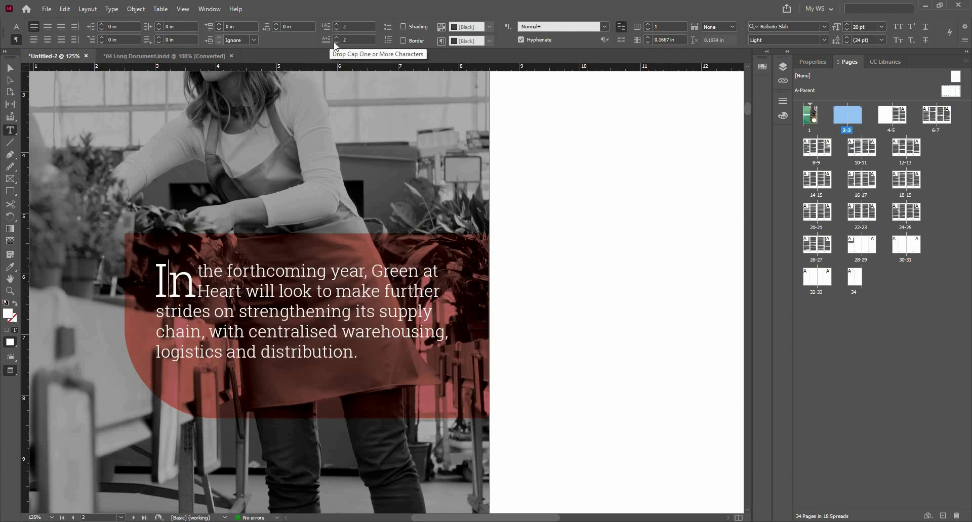
{"action": "left_click", "coordinate": [336, 42]}
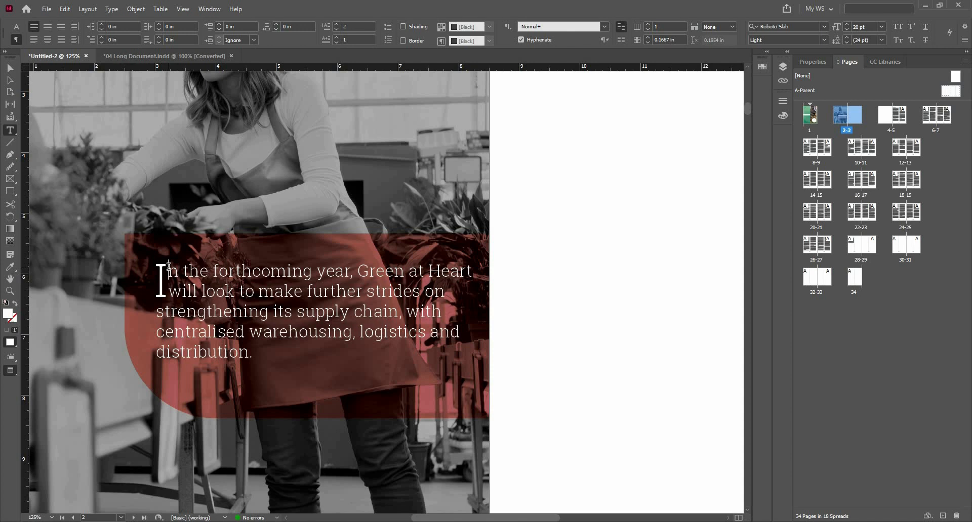
{"action": "type", "text": "I"}
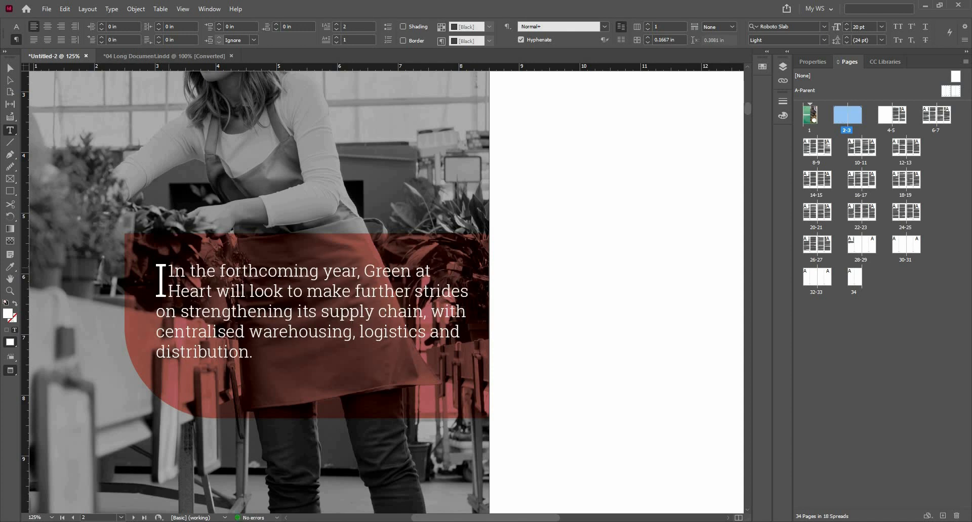
{"action": "key", "text": "BackSpace"}
{"action": "type", "text": "1)"}
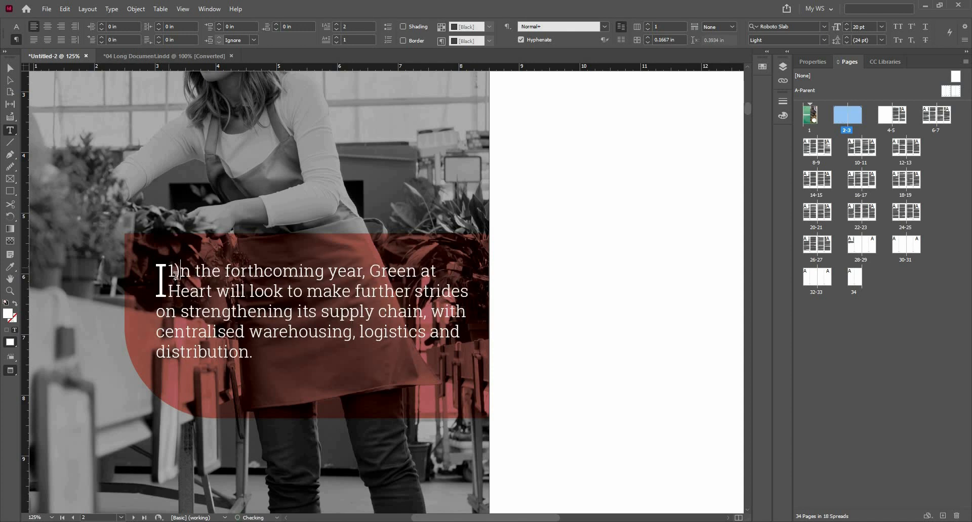
{"action": "left_click", "coordinate": [335, 38]}
{"action": "left_click", "coordinate": [336, 38]}
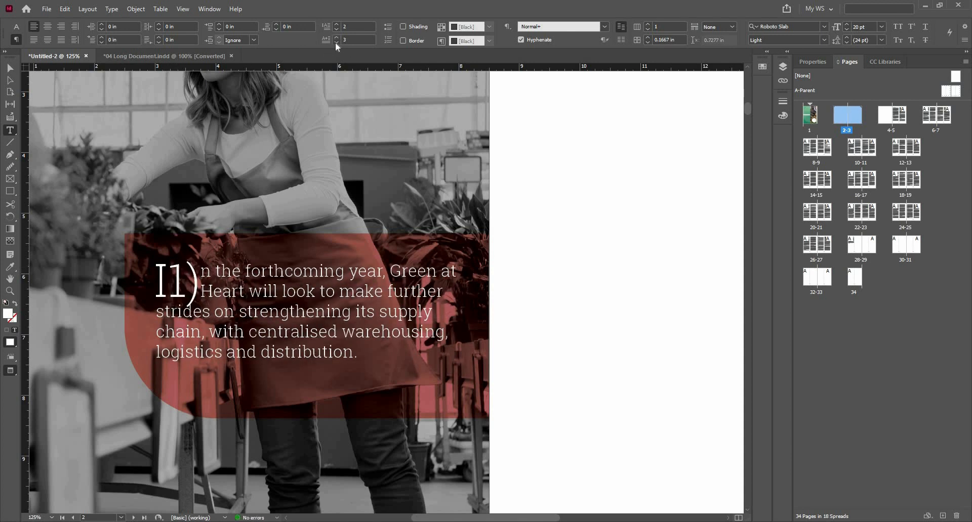
{"action": "left_click", "coordinate": [335, 43]}
{"action": "left_click", "coordinate": [336, 42]}
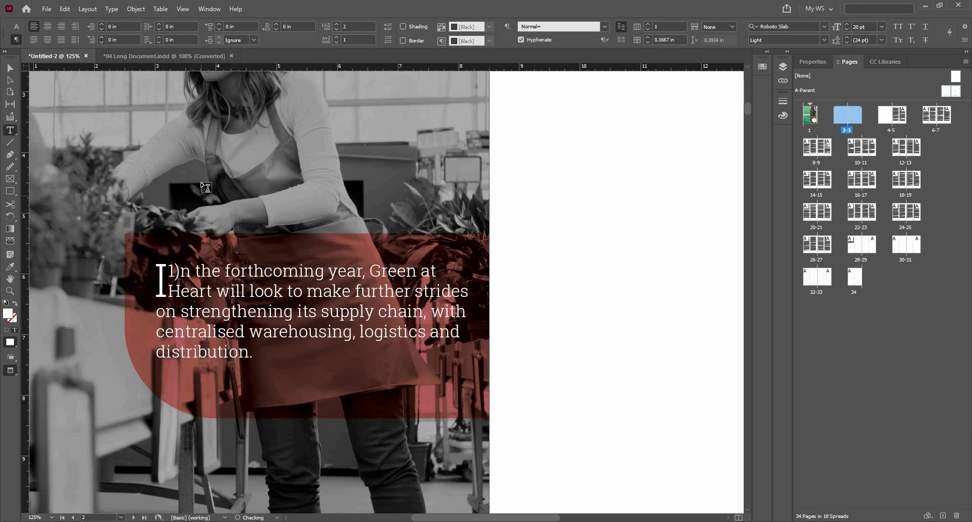
{"action": "key", "text": "BackSpace"}
{"action": "key", "text": "BackSpace"}
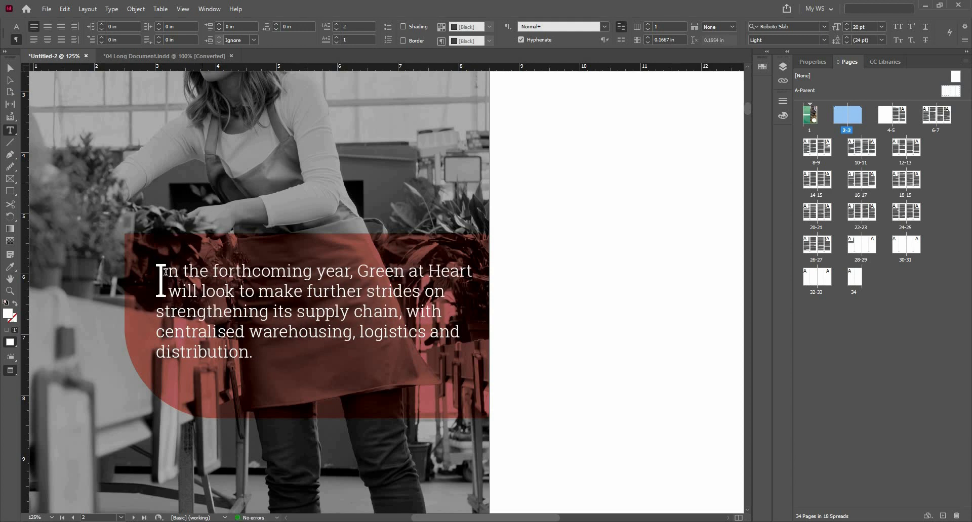
Change the font style of the factoid's drop-cap letter "I" to Regular and deselect the text.
{"action": "key", "text": "shift+Left"}
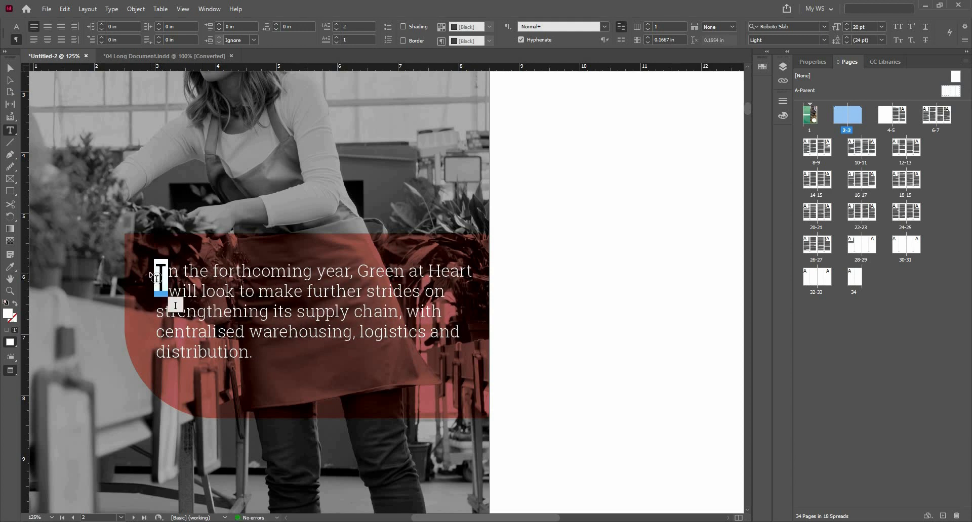
{"action": "left_click", "coordinate": [17, 26]}
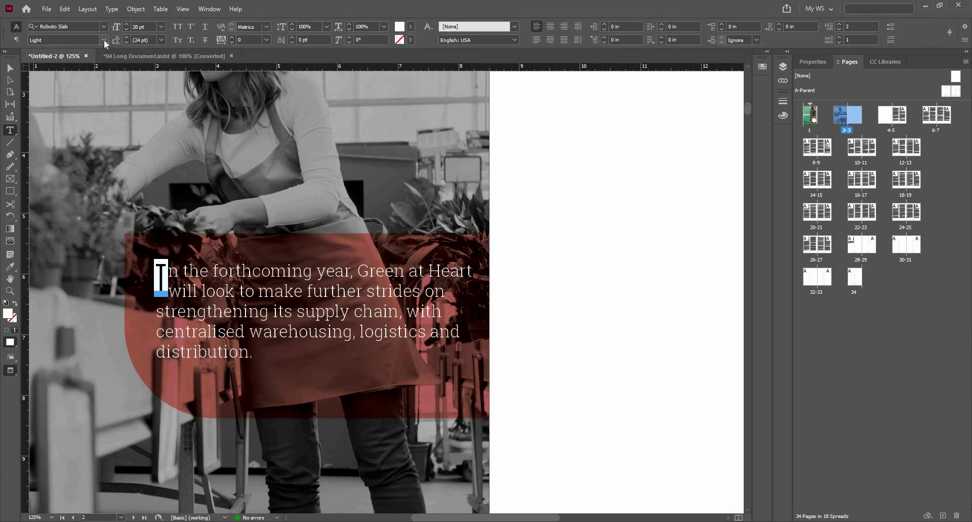
{"action": "left_click", "coordinate": [104, 39]}
{"action": "left_click", "coordinate": [90, 69]}
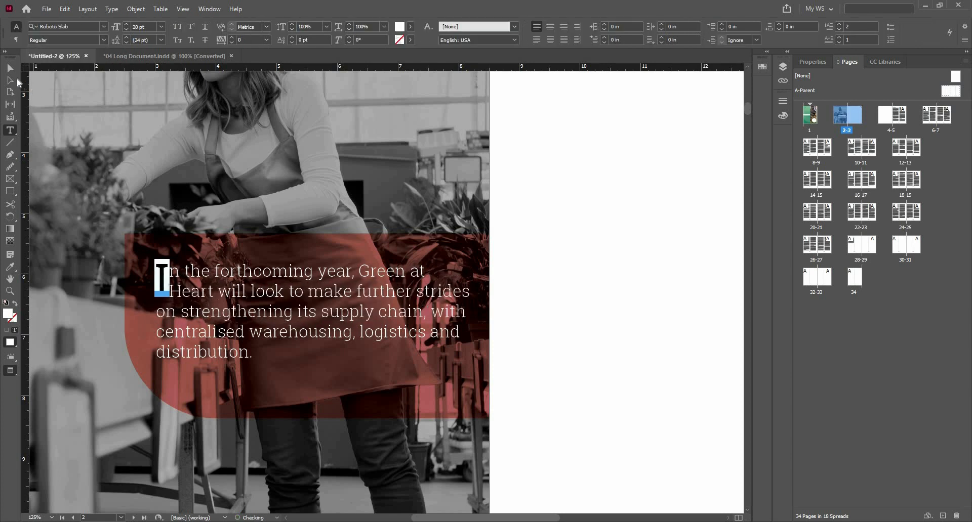
{"action": "left_click", "coordinate": [10, 68]}
{"action": "left_click", "coordinate": [515, 215]}
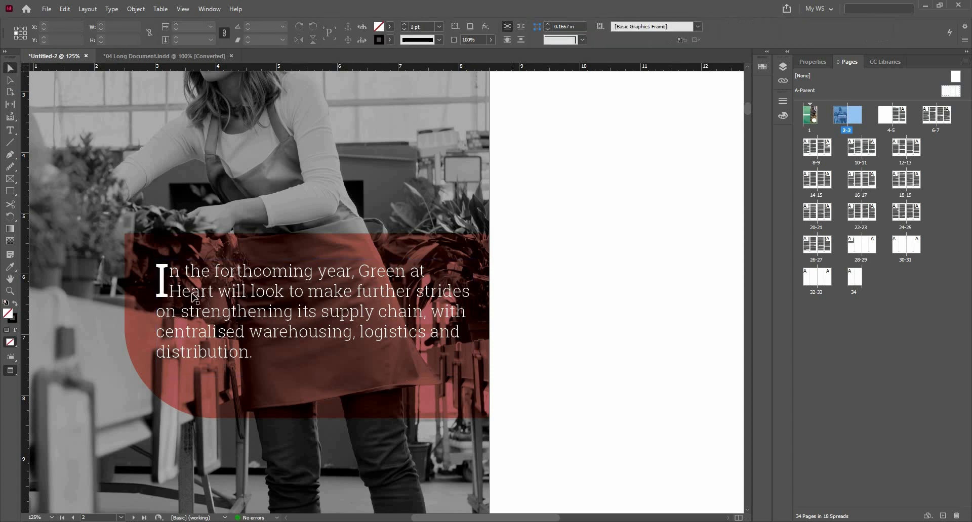
Recheck the factoid in 04 Long Document, set this factoid's drop cap to three lines, and deselect its frame.
{"action": "left_click", "coordinate": [174, 56]}
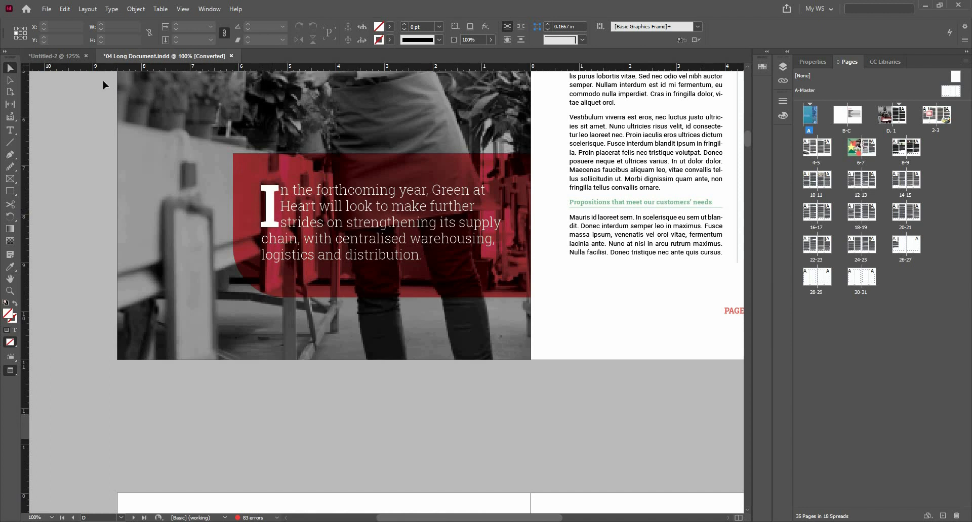
{"action": "left_click", "coordinate": [75, 54]}
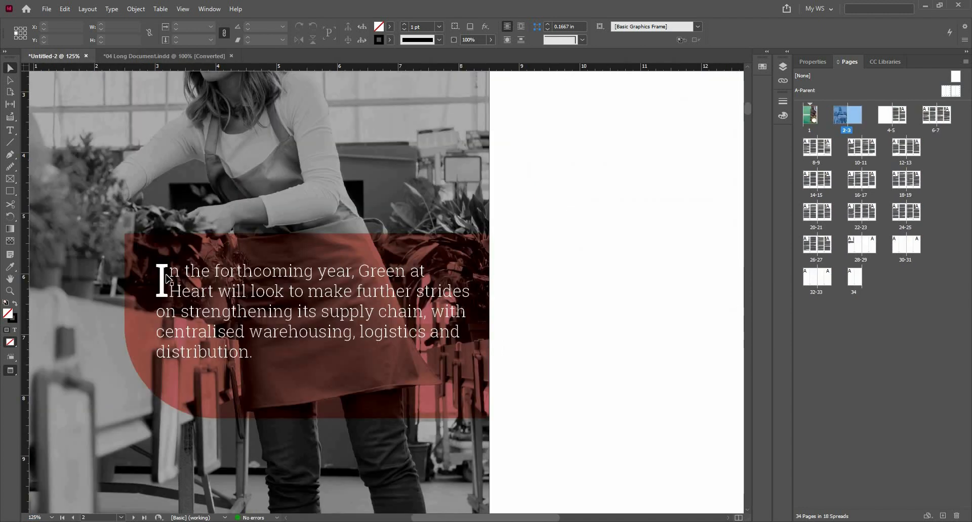
{"action": "left_click", "coordinate": [169, 279]}
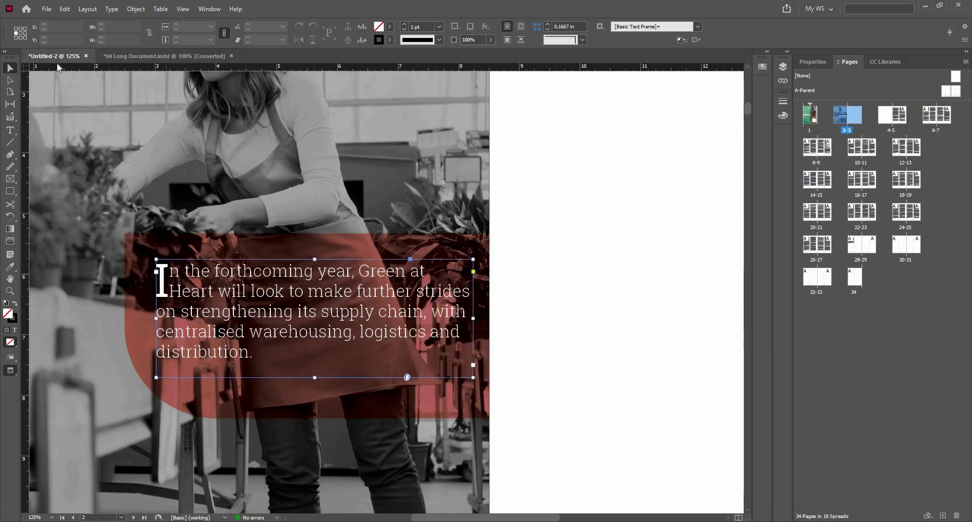
{"action": "left_click", "coordinate": [10, 130]}
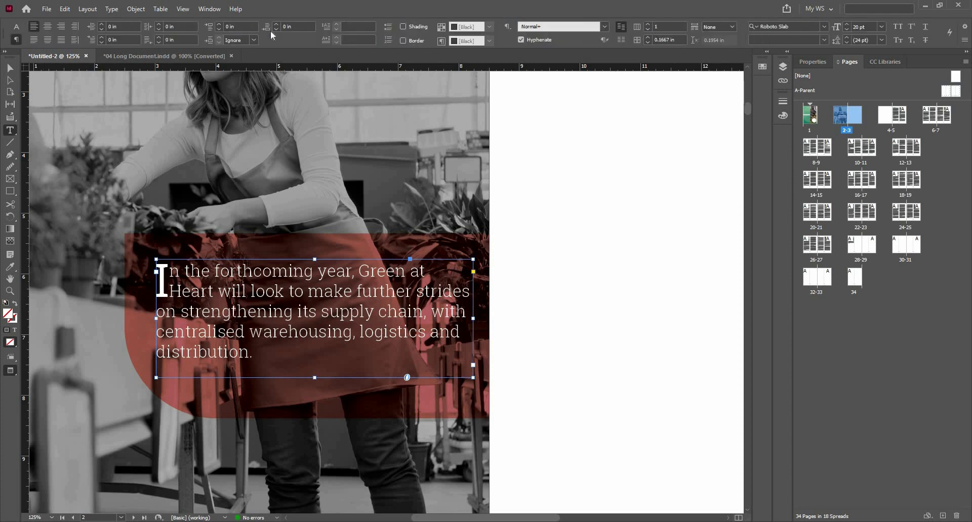
{"action": "double_click", "coordinate": [208, 287]}
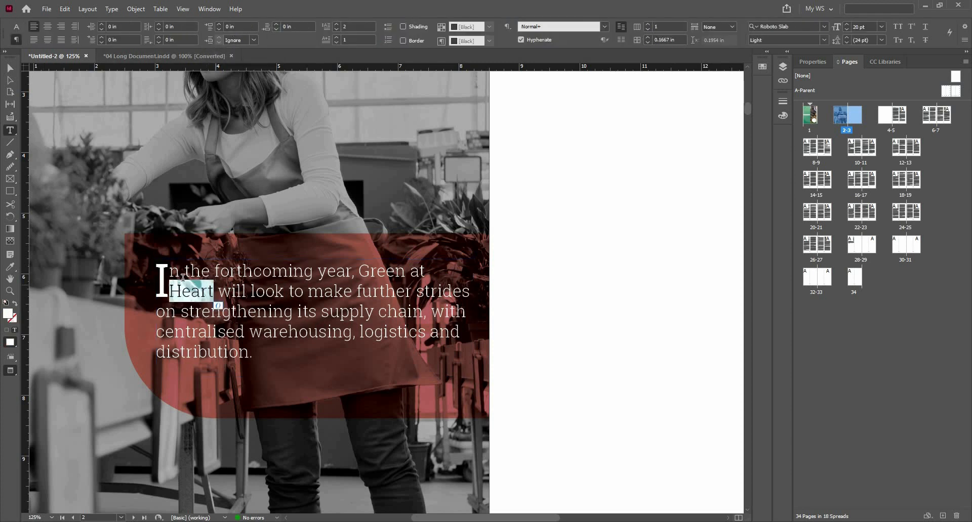
{"action": "left_click", "coordinate": [190, 290]}
{"action": "left_click", "coordinate": [167, 267]}
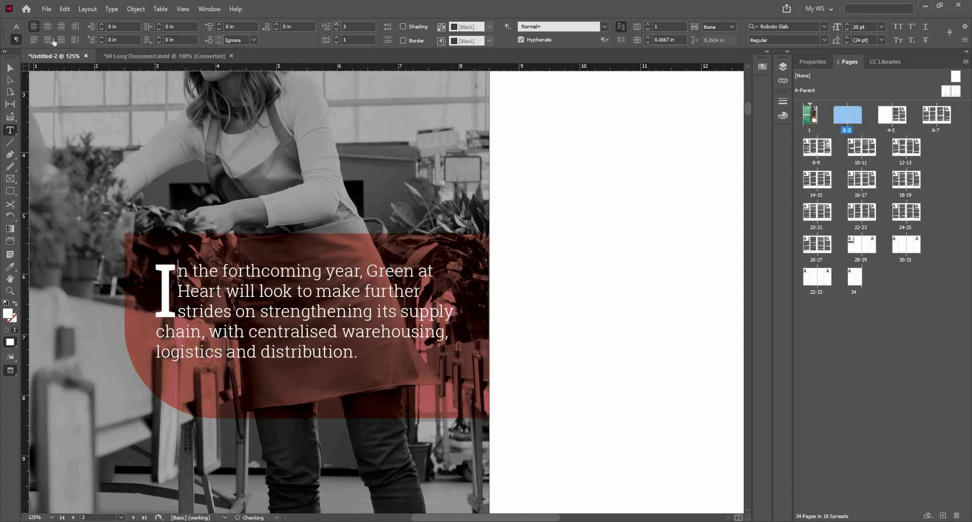
{"action": "left_click", "coordinate": [9, 68]}
{"action": "left_click", "coordinate": [648, 229]}
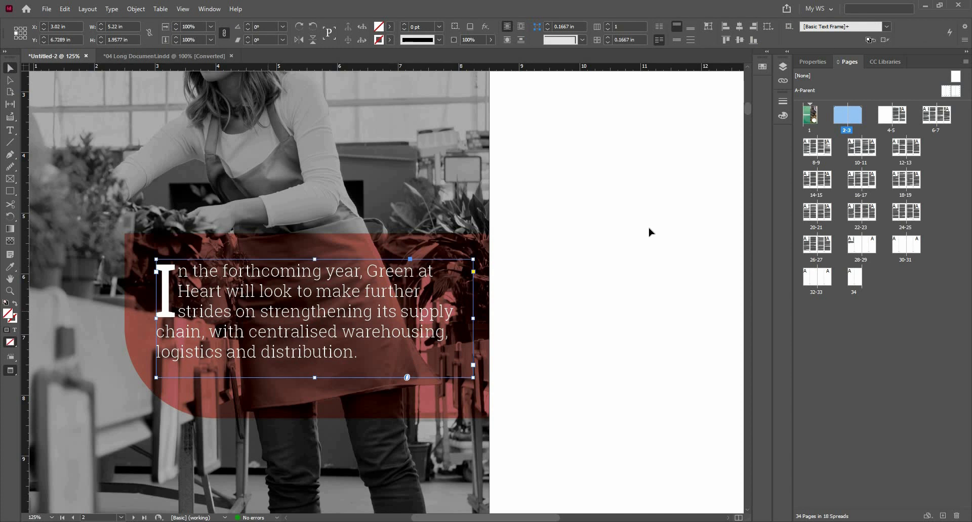
Review the full 2-3 spread, then examine the red factoid box and garden-tools image on pages 2-3 of 04 Long Document.
{"action": "scroll", "coordinate": [462, 260], "scroll_direction": "down", "scroll_amount": 2}
{"action": "left_click_drag", "start_coordinate": [592, 264], "coordinate": [496, 288]}
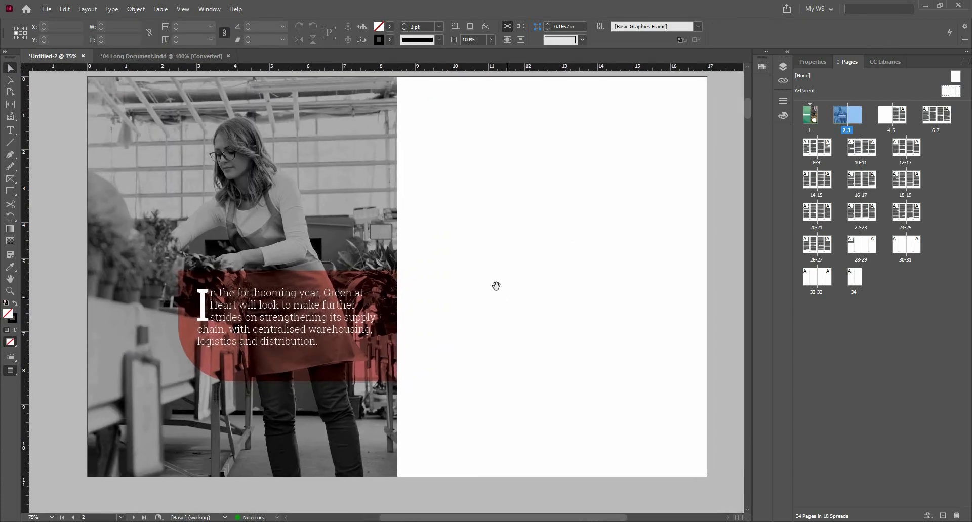
{"action": "key", "text": "ctrl+0"}
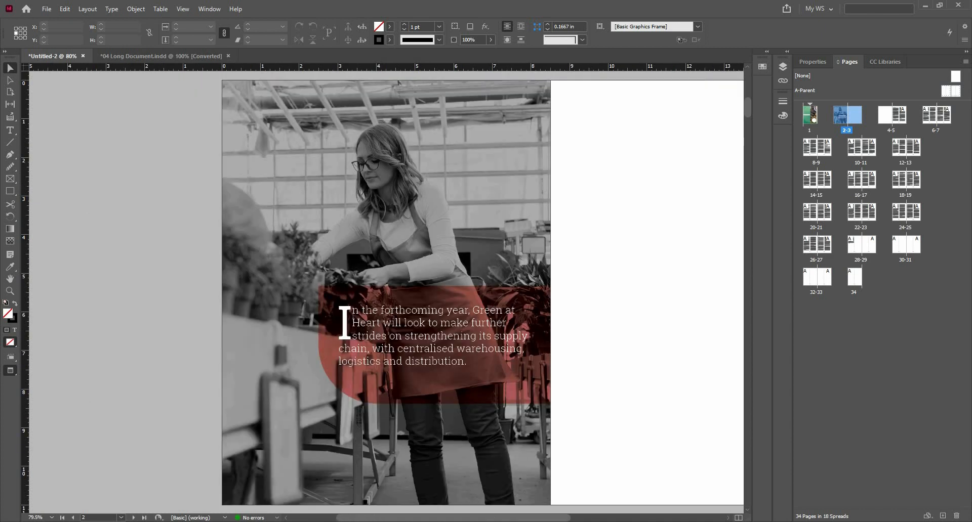
{"action": "left_click_drag", "start_coordinate": [453, 517], "coordinate": [506, 517]}
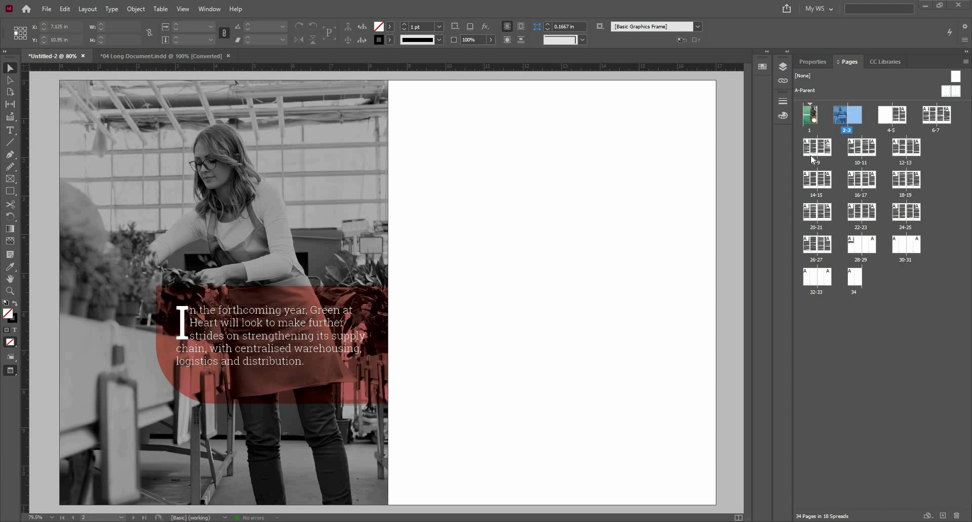
{"action": "double_click", "coordinate": [812, 156]}
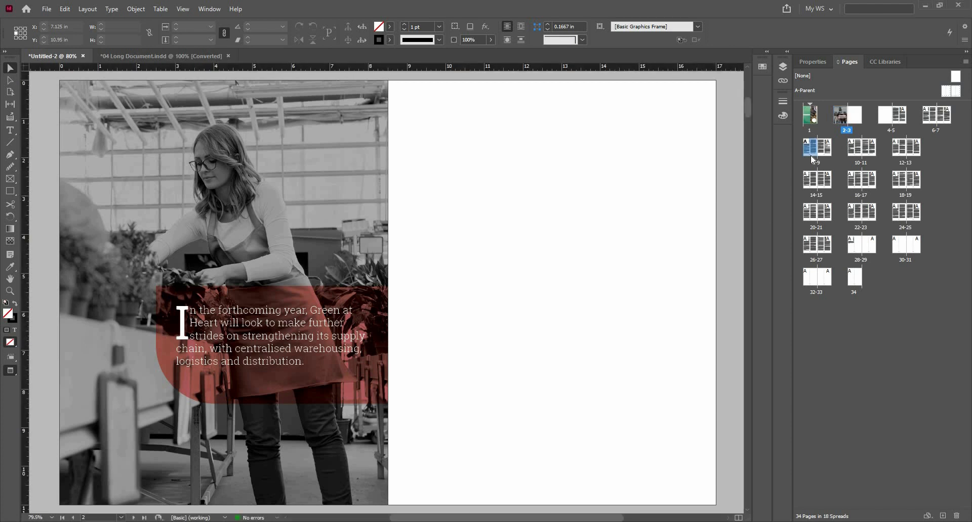
{"action": "left_click", "coordinate": [185, 56]}
{"action": "scroll", "coordinate": [447, 253], "scroll_direction": "down", "scroll_amount": 10}
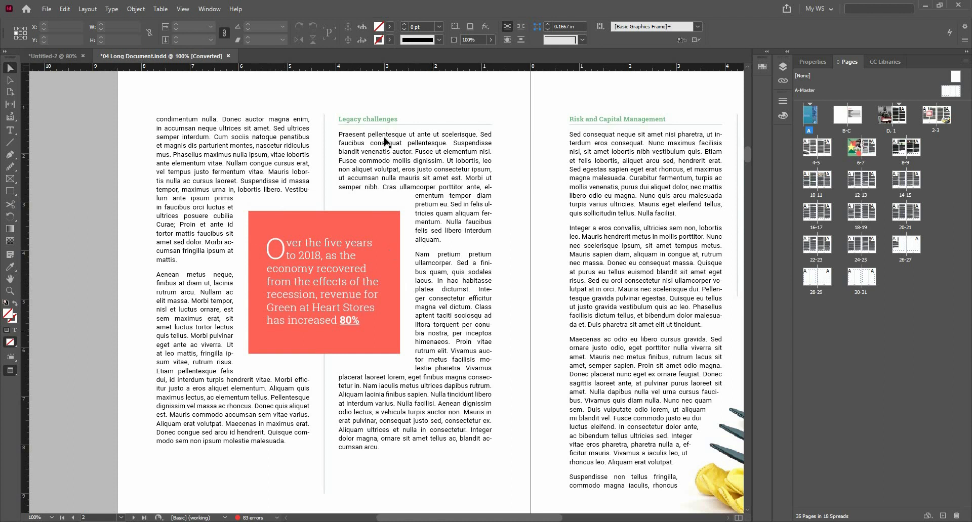
{"action": "scroll", "coordinate": [384, 139], "scroll_direction": "down", "scroll_amount": 3}
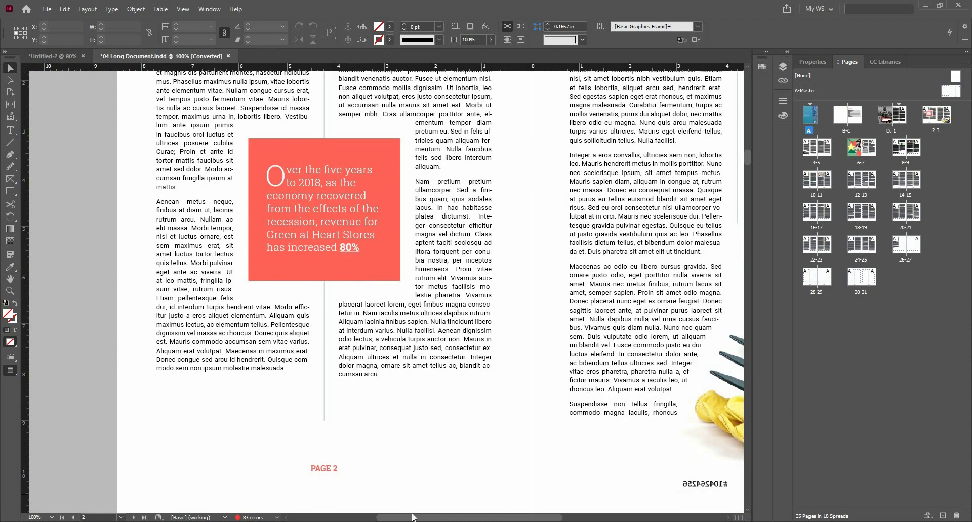
{"action": "scroll", "coordinate": [471, 519], "scroll_direction": "right", "scroll_amount": 5}
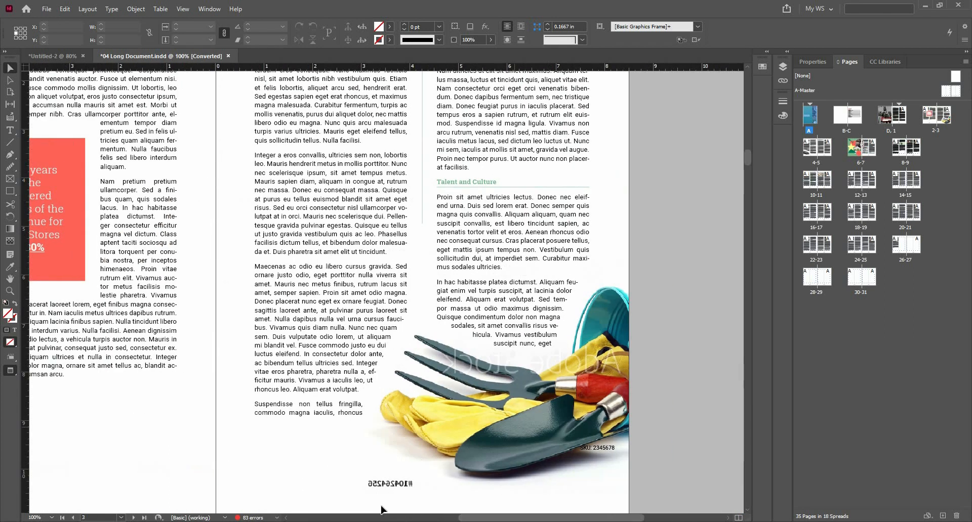
{"action": "scroll", "coordinate": [411, 517], "scroll_direction": "left", "scroll_amount": 5}
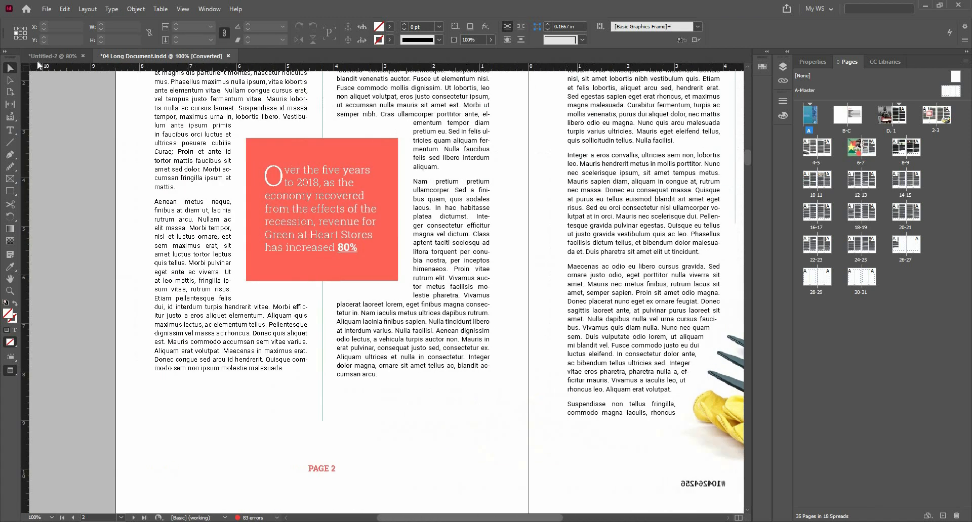
Switch to Untitled-2, draw a square about 2.97 in wide across the two columns of page 8, and set its stroke to None.
{"action": "left_click", "coordinate": [53, 56]}
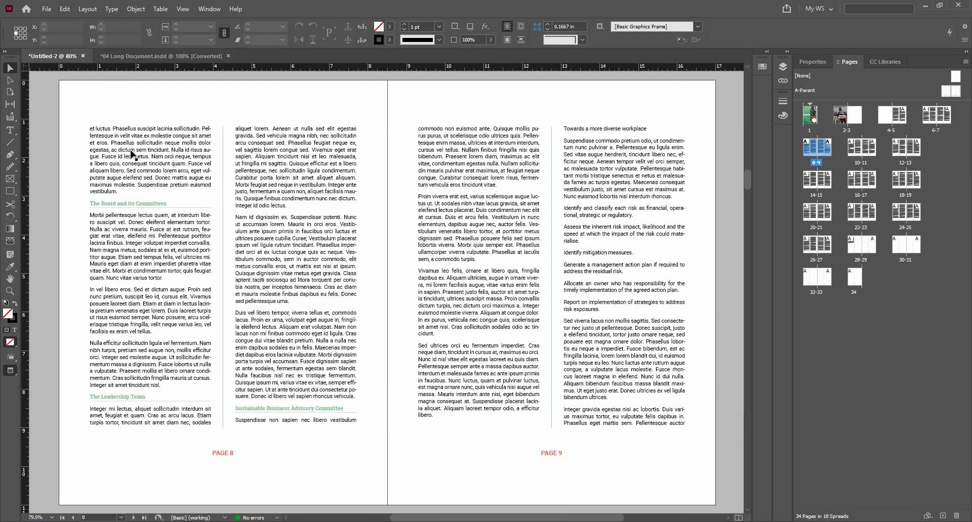
{"action": "left_click", "coordinate": [10, 192]}
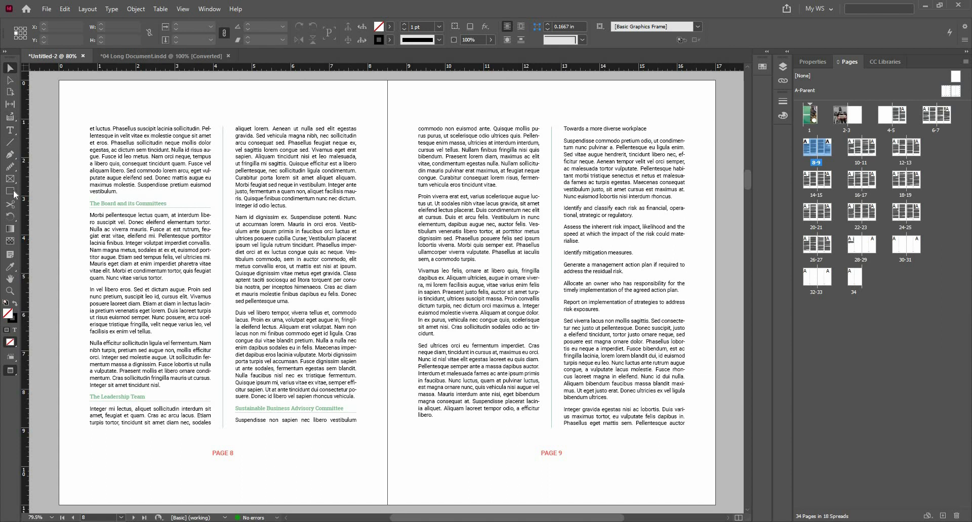
{"action": "left_click_drag", "start_coordinate": [172, 188], "coordinate": [284, 302]}
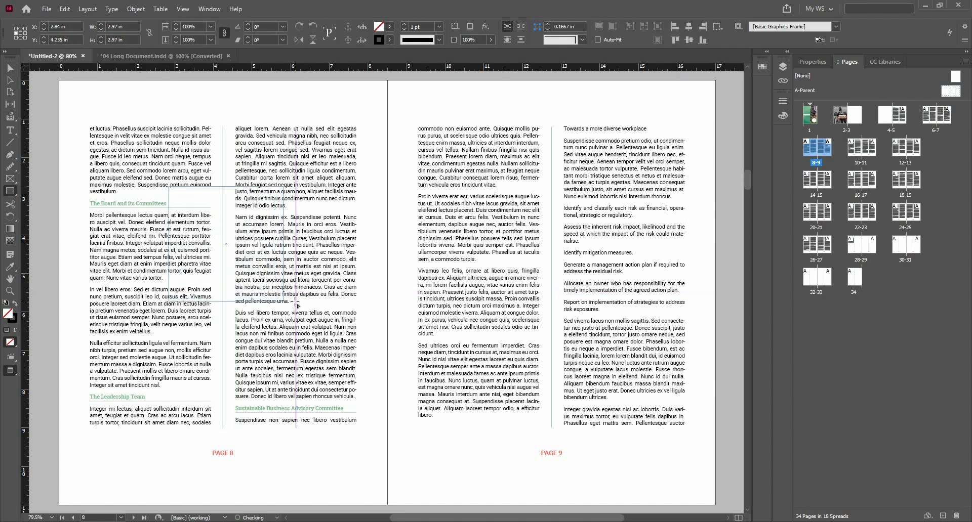
{"action": "left_click", "coordinate": [389, 40]}
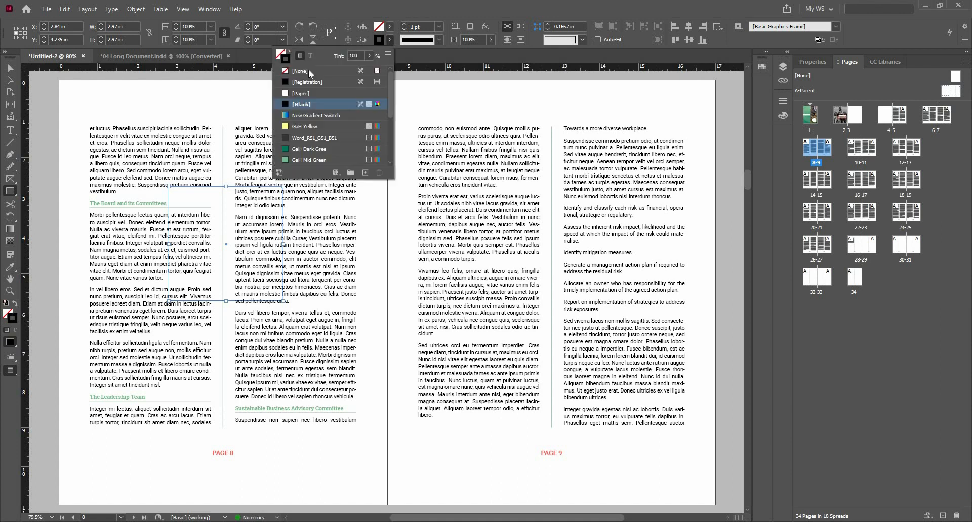
{"action": "left_click", "coordinate": [308, 71]}
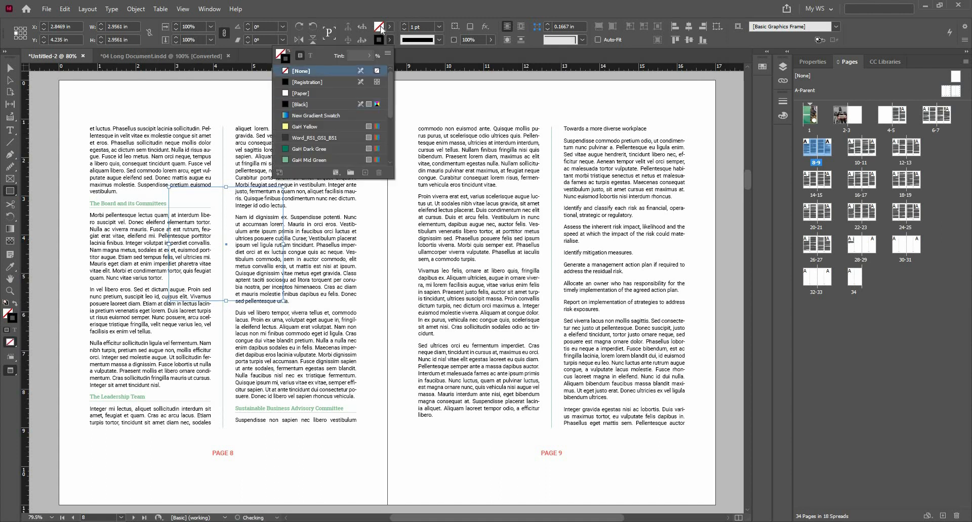
Dock the Swatches panel with the other collapsed panels and open it.
{"action": "left_click", "coordinate": [783, 116]}
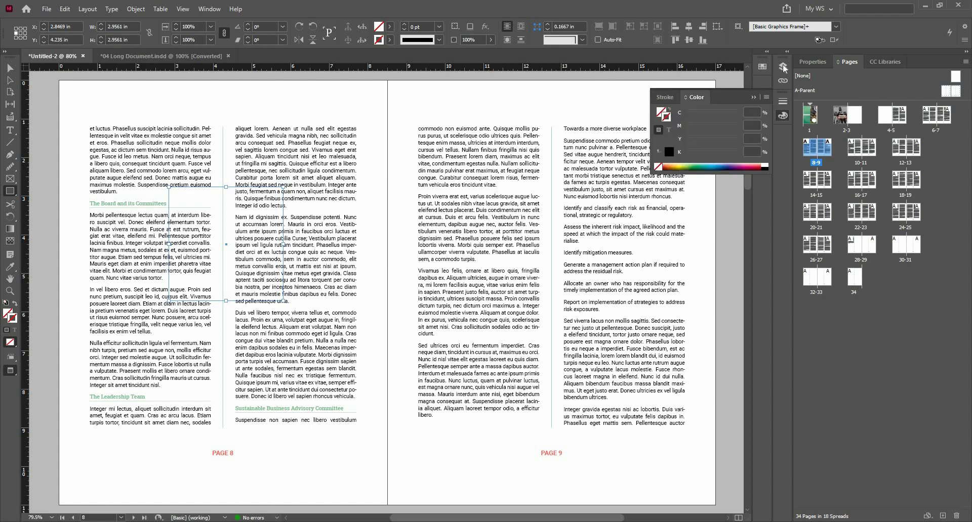
{"action": "left_click", "coordinate": [783, 67]}
{"action": "left_click", "coordinate": [783, 67]}
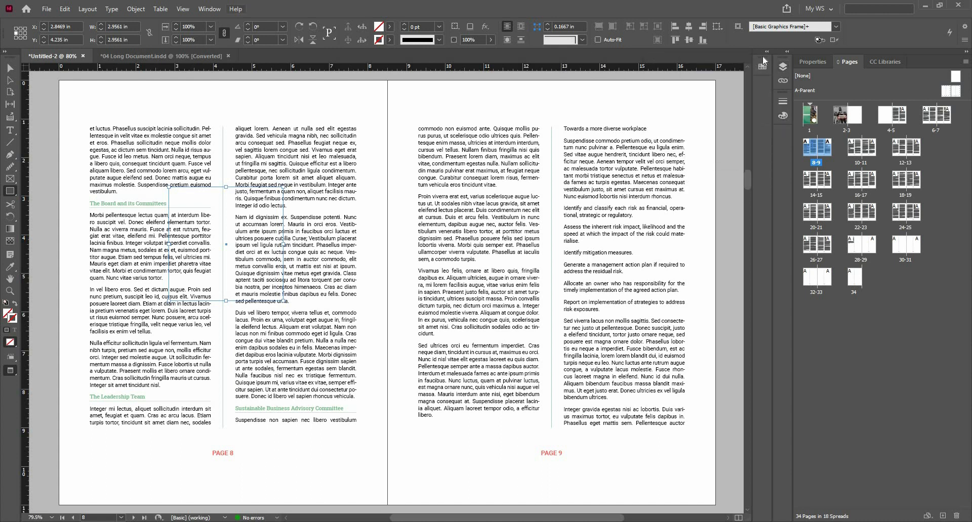
{"action": "left_click_drag", "start_coordinate": [762, 67], "coordinate": [783, 135]}
{"action": "left_click", "coordinate": [783, 136]}
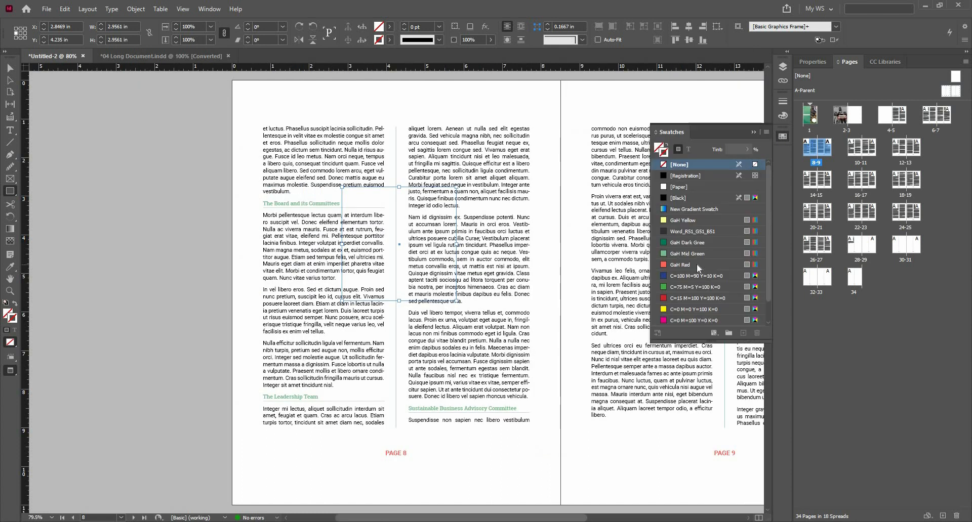
Apply the GaH Red swatch to the square on page 8 as its fill, leaving the stroke at None.
{"action": "left_click", "coordinate": [696, 264]}
{"action": "left_click", "coordinate": [696, 263]}
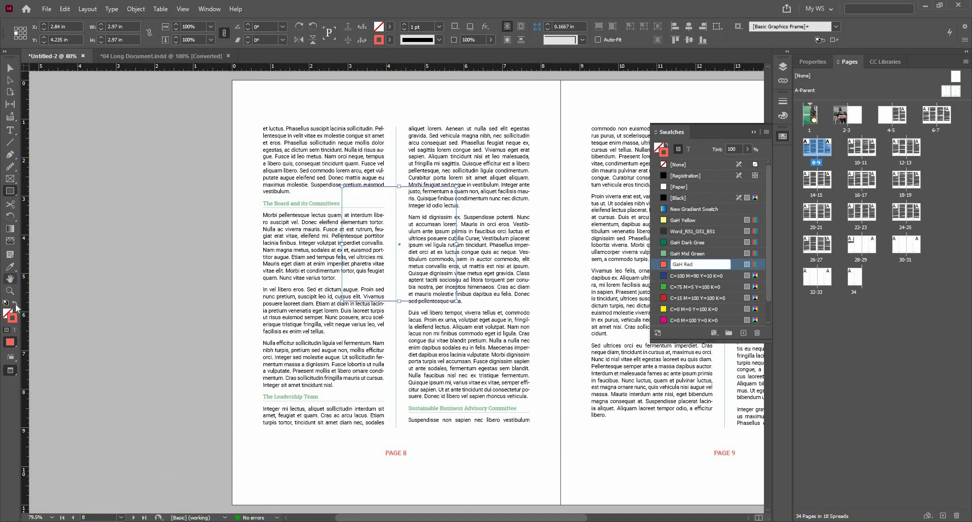
{"action": "type", "text": "X"}
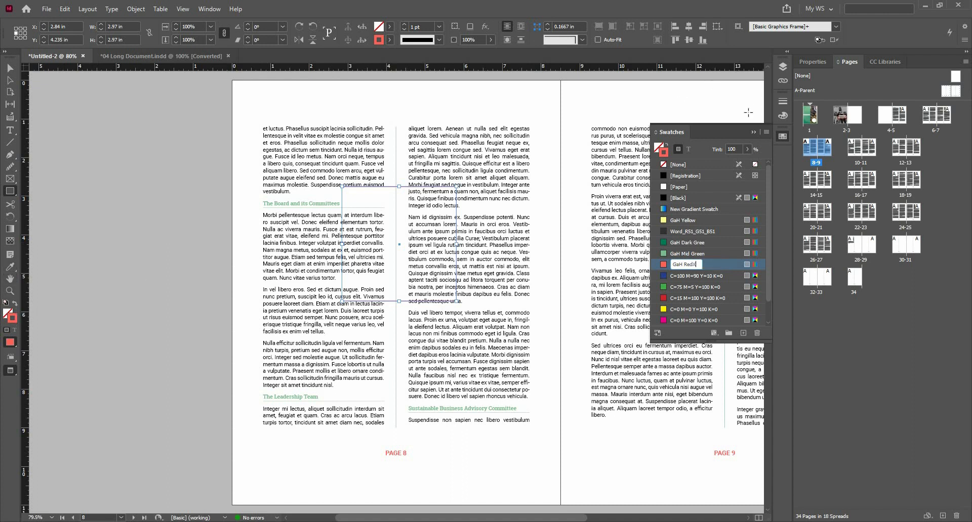
{"action": "key", "text": "Return"}
{"action": "left_click", "coordinate": [750, 132]}
{"action": "key", "text": "shift+x"}
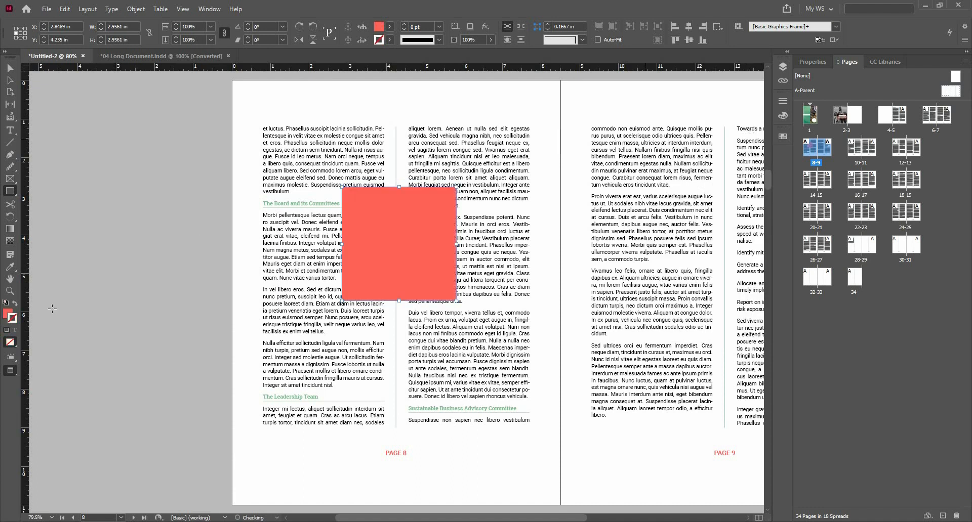
Enlarge the red square proportionally to about 3.23 in and centre it on the column rule of page 8.
{"action": "left_click", "coordinate": [10, 69]}
{"action": "key", "text": "ctrl+shift+a"}
{"action": "scroll", "coordinate": [426, 234], "scroll_direction": "up", "scroll_amount": 1}
{"action": "left_click", "coordinate": [319, 316]}
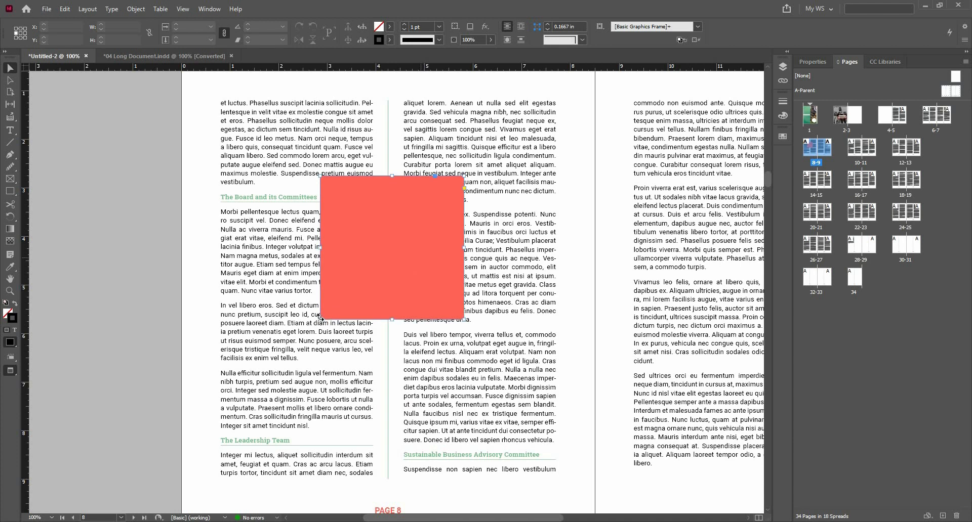
{"action": "left_click_drag", "start_coordinate": [319, 316], "coordinate": [308, 333]}
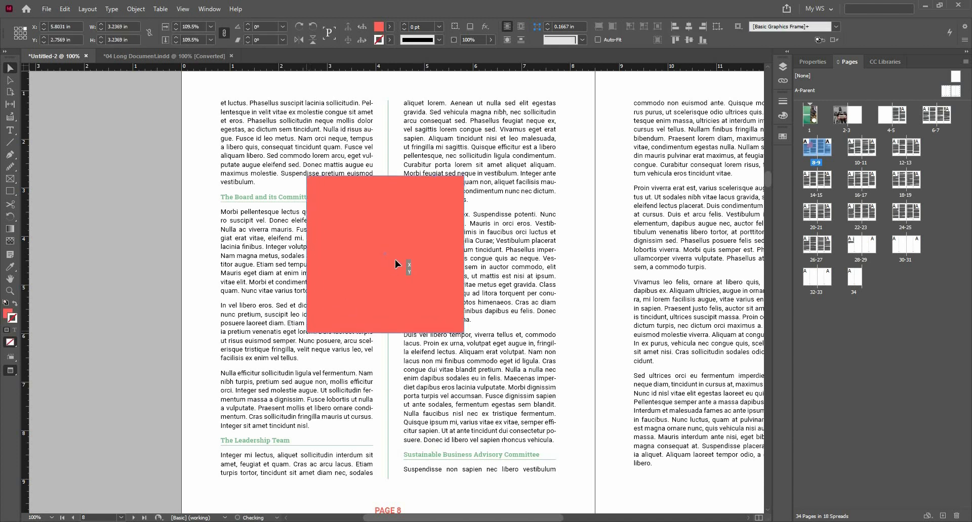
{"action": "left_click_drag", "start_coordinate": [395, 260], "coordinate": [388, 264]}
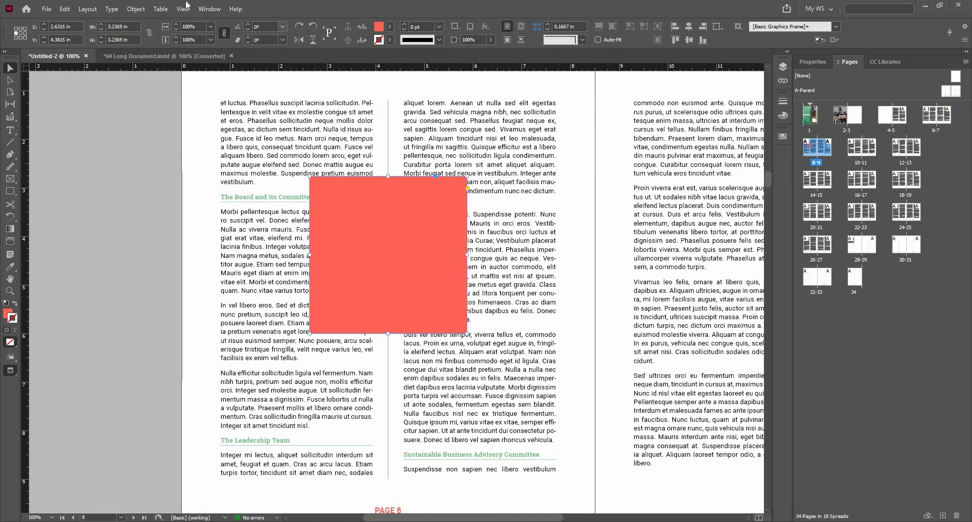
Make the body text wrap around the object shape of the red square.
{"action": "left_click", "coordinate": [209, 9]}
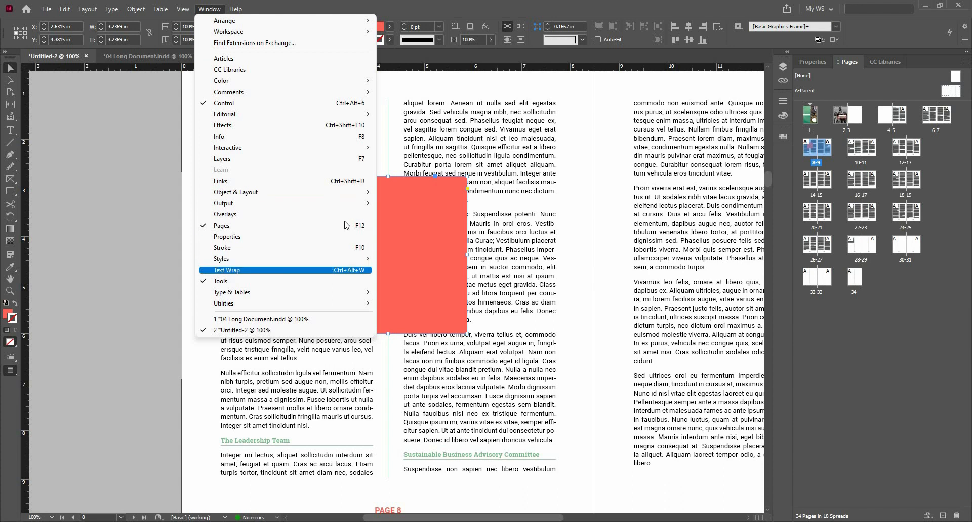
{"action": "left_click", "coordinate": [333, 270]}
{"action": "left_click_drag", "start_coordinate": [365, 172], "coordinate": [672, 183]}
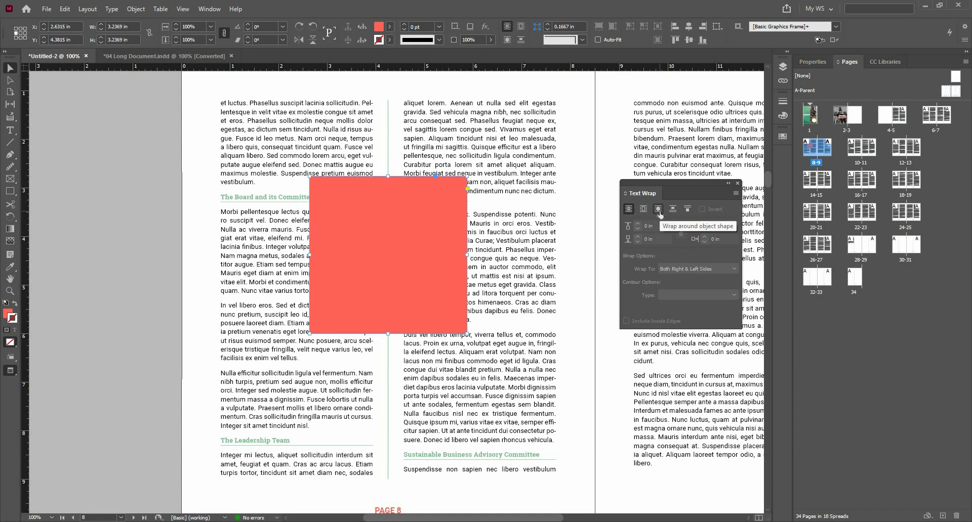
{"action": "left_click", "coordinate": [657, 209]}
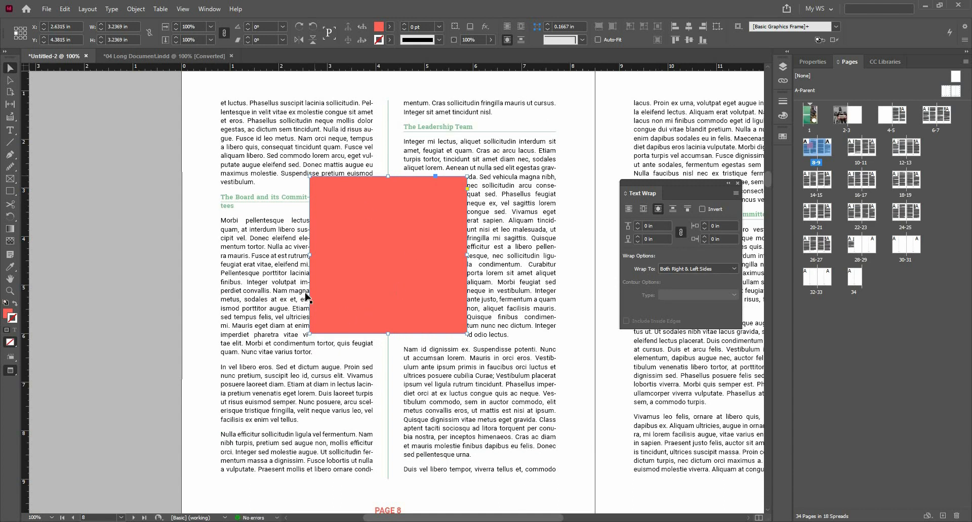
Set the red square's text wrap offset to 0.25 in on all sides.
{"action": "left_click", "coordinate": [639, 223]}
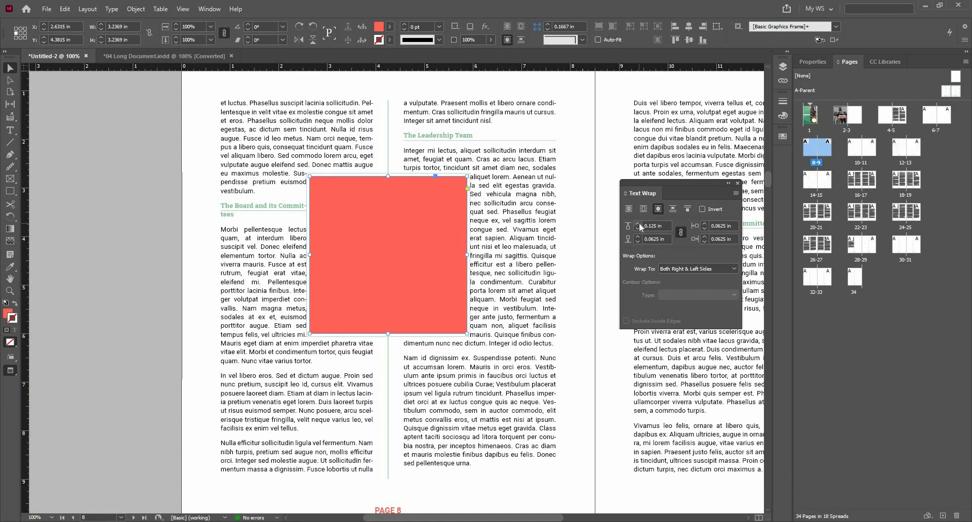
{"action": "left_click", "coordinate": [639, 223]}
{"action": "left_click", "coordinate": [639, 223]}
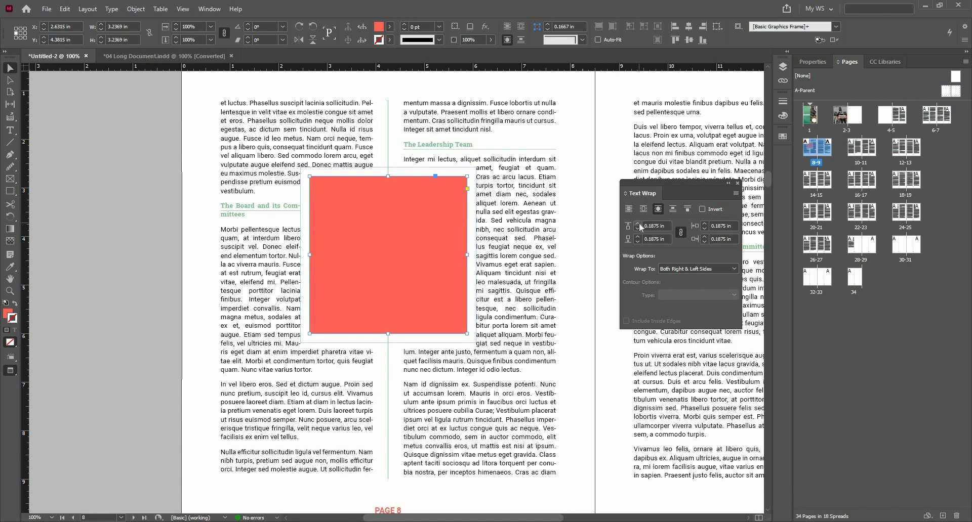
{"action": "left_click", "coordinate": [639, 223]}
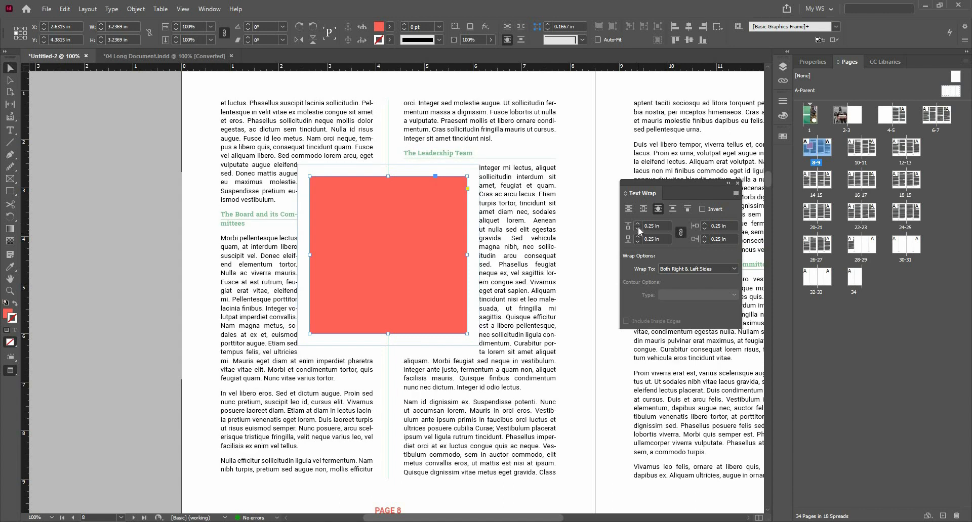
{"action": "left_click", "coordinate": [638, 227]}
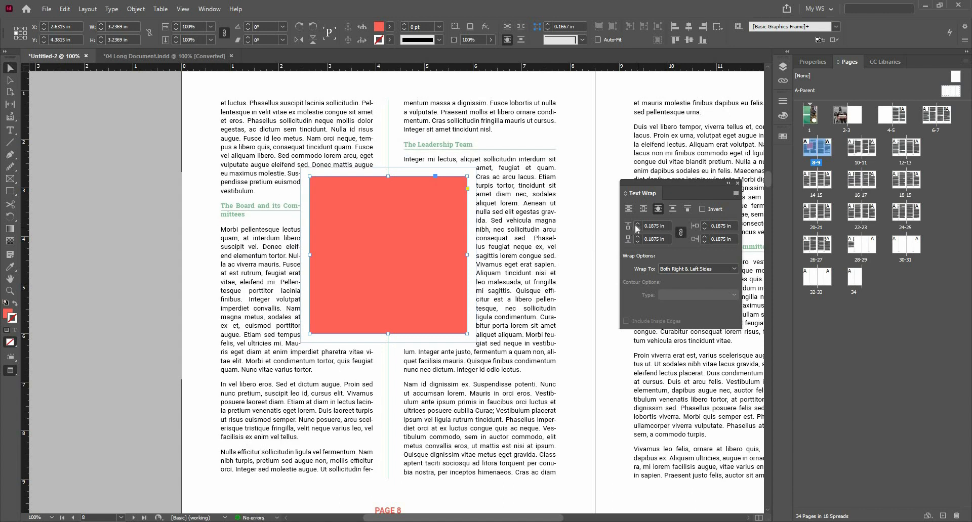
{"action": "key", "text": "ctrl+z"}
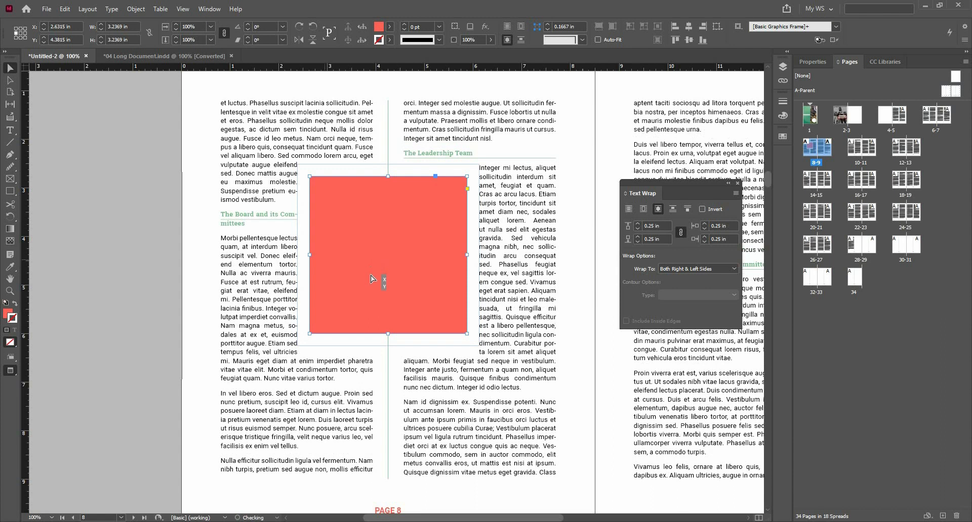
Move the red square slightly lower over the column rule of page 8 and deselect it.
{"action": "left_click_drag", "start_coordinate": [371, 275], "coordinate": [371, 278]}
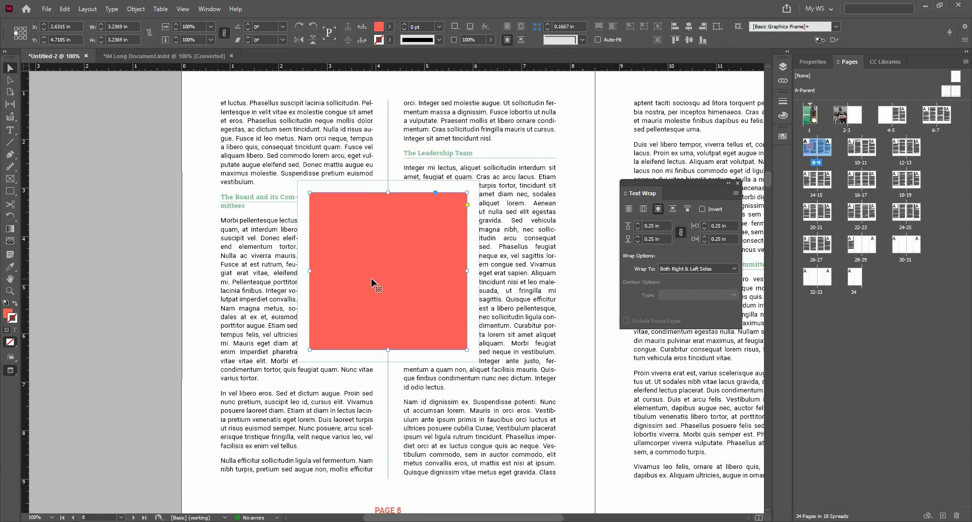
{"action": "left_click_drag", "start_coordinate": [391, 277], "coordinate": [391, 271]}
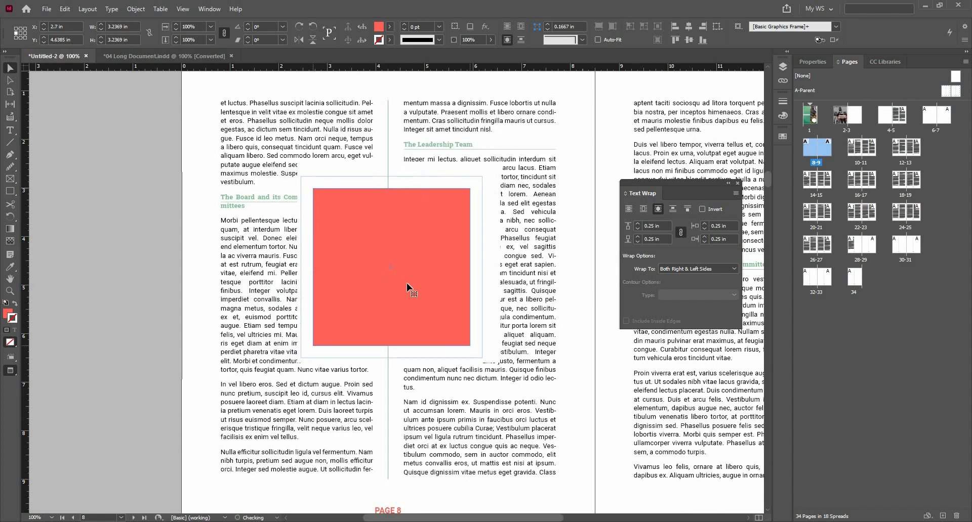
{"action": "left_click", "coordinate": [114, 249]}
Place the image AdobeStock_104264256_Preview about 8.2 in wide across the lower part of page 9.
{"action": "key", "text": "ctrl+minus"}
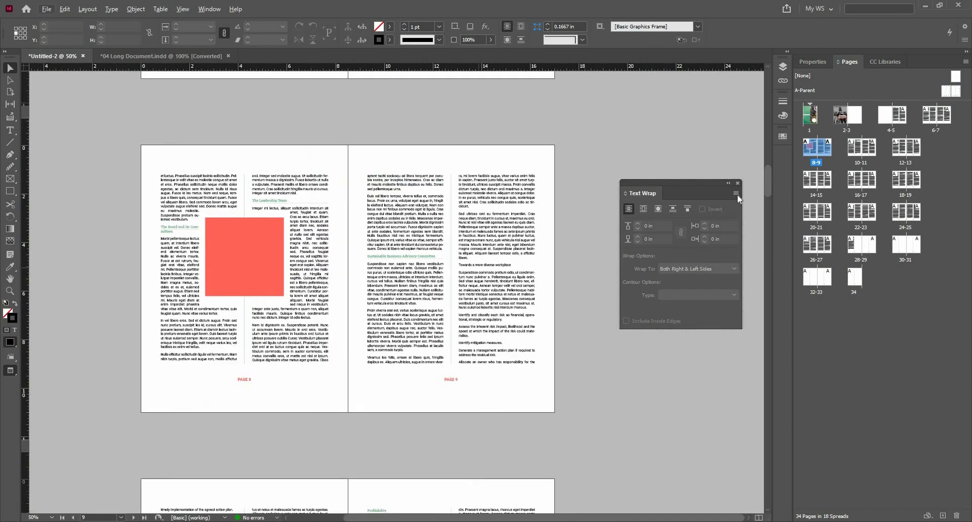
{"action": "key", "text": "ctrl+equal"}
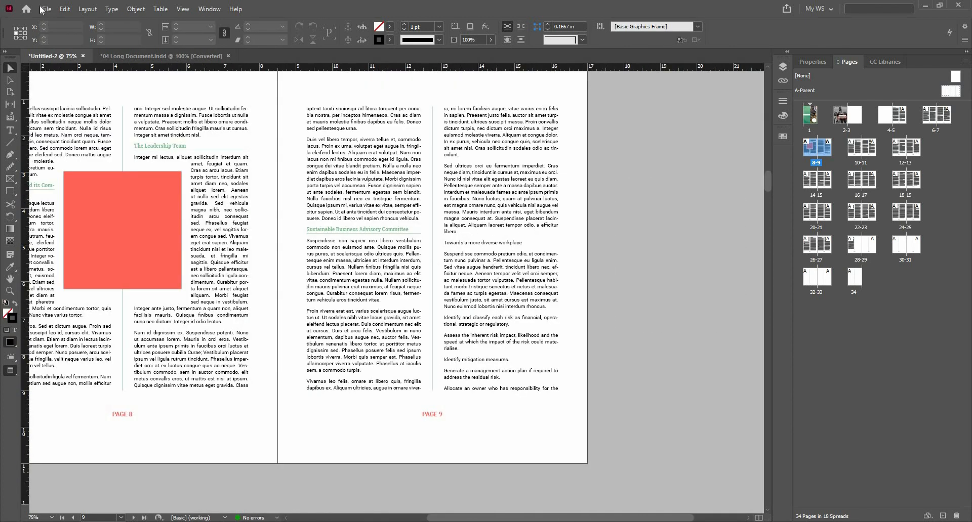
{"action": "left_click", "coordinate": [46, 8]}
{"action": "left_click", "coordinate": [97, 153]}
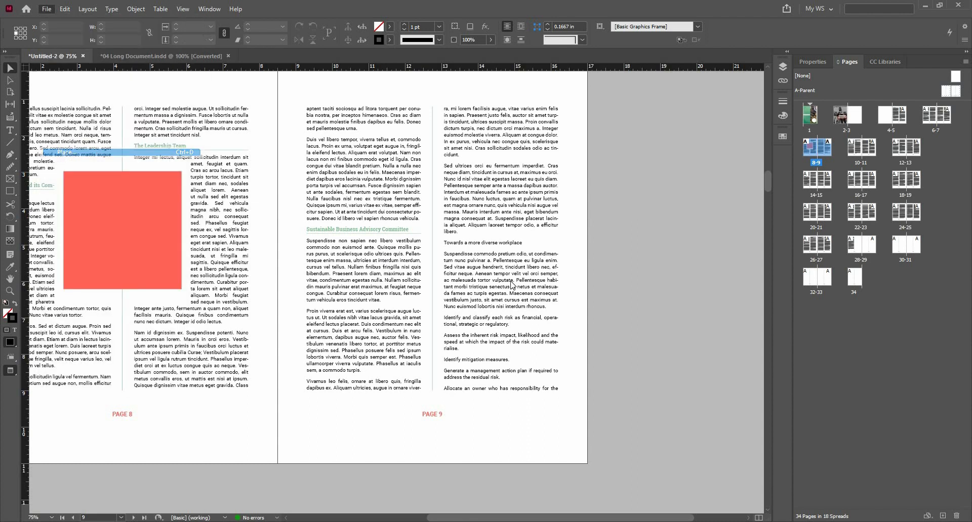
{"action": "left_click", "coordinate": [479, 226]}
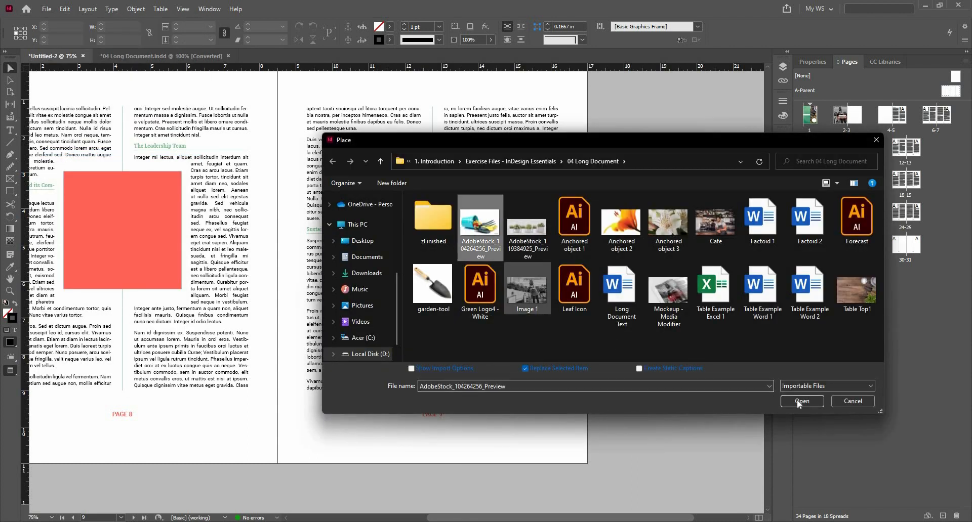
{"action": "left_click", "coordinate": [801, 401]}
{"action": "left_click_drag", "start_coordinate": [288, 263], "coordinate": [588, 447]}
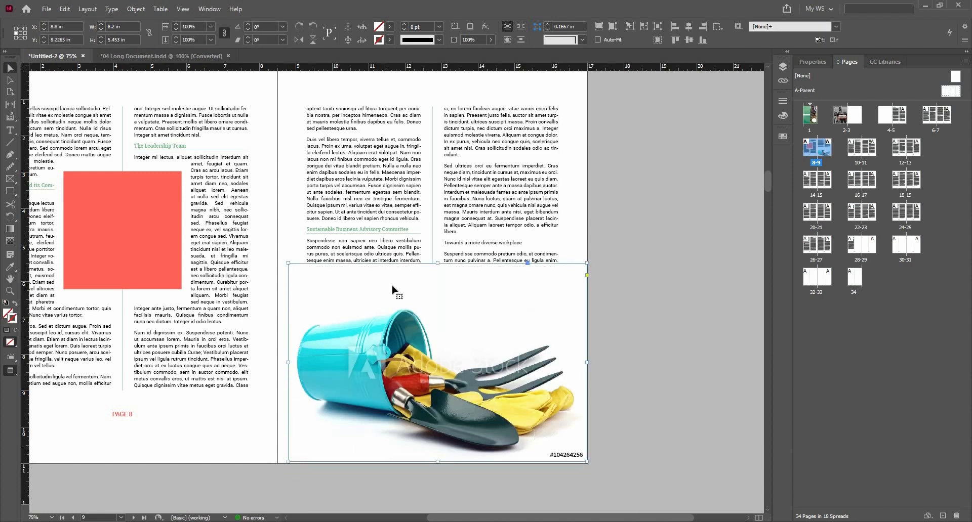
Flip the garden-tools image horizontally and move it to the lower right of page 9, running past the outer page edge.
{"action": "left_click", "coordinate": [297, 43]}
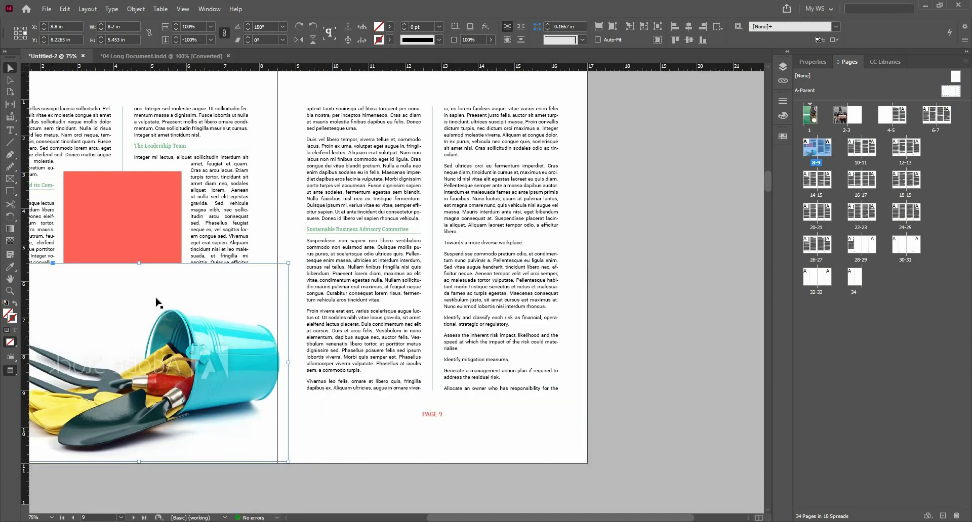
{"action": "left_click_drag", "start_coordinate": [167, 410], "coordinate": [496, 417]}
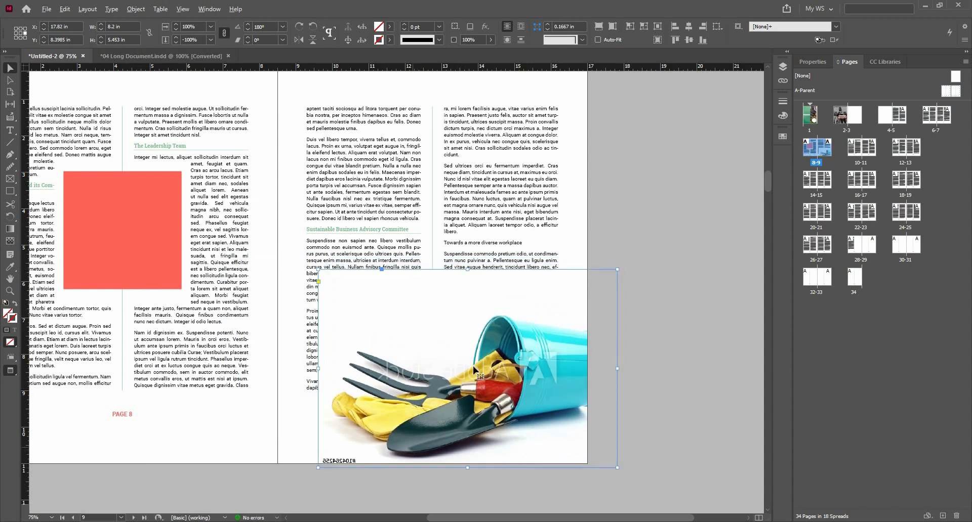
{"action": "key", "text": "ctrl+equal"}
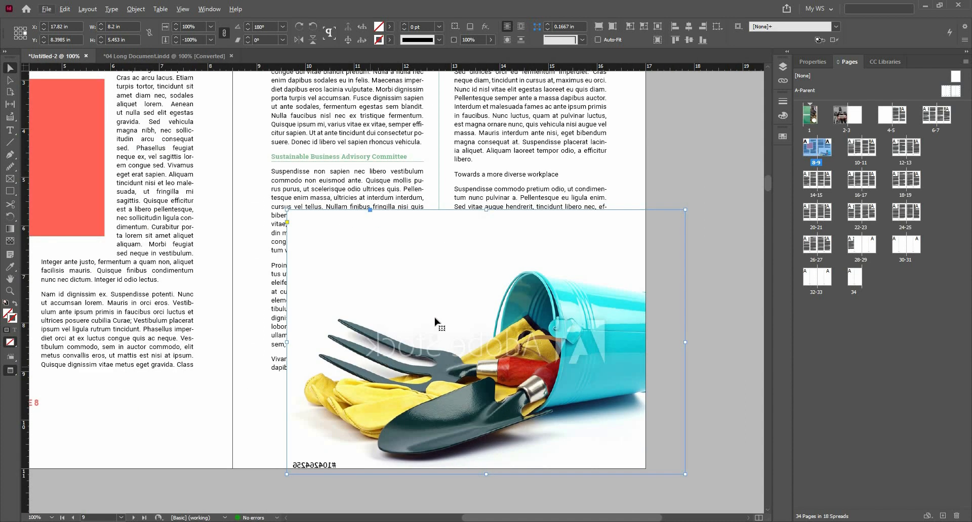
Wrap the text around the garden-tools image's object shape using the Detect Edges contour type.
{"action": "left_click", "coordinate": [208, 8]}
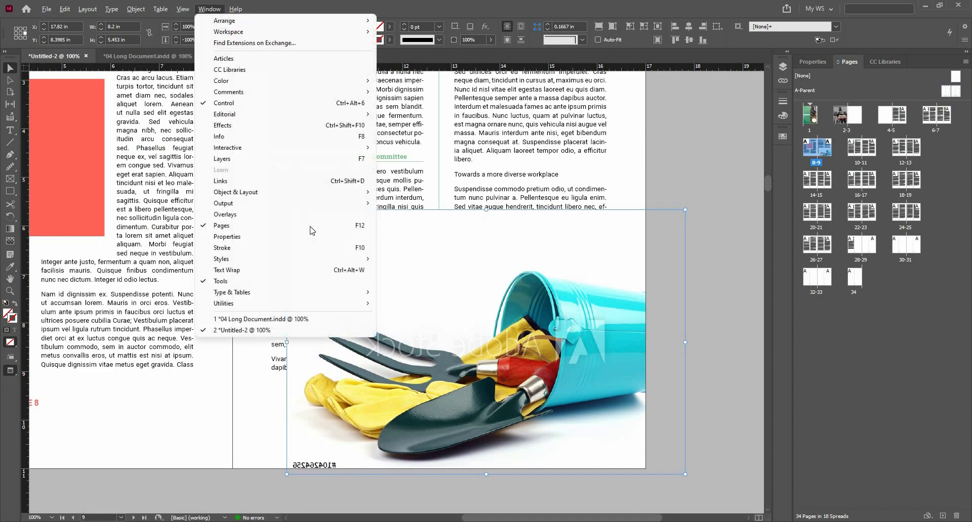
{"action": "left_click", "coordinate": [313, 270]}
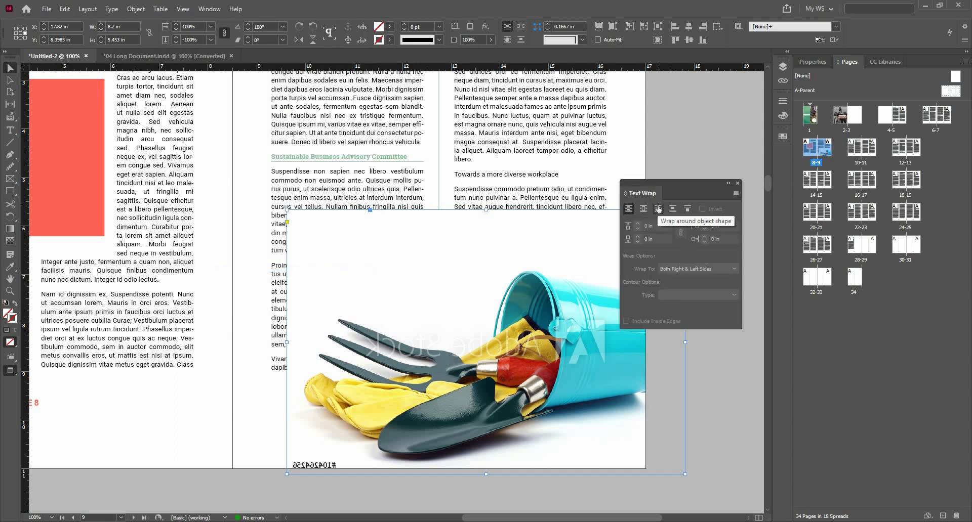
{"action": "left_click", "coordinate": [658, 209]}
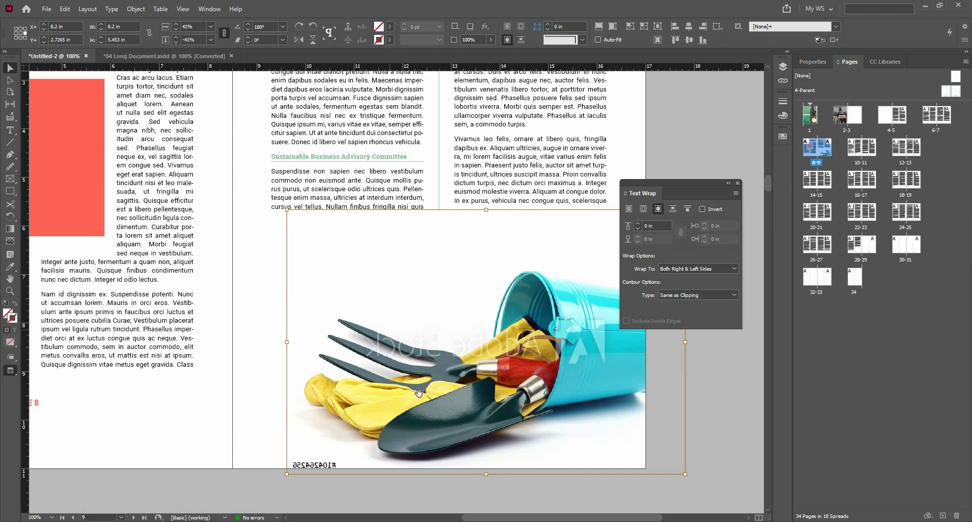
{"action": "left_click", "coordinate": [677, 296]}
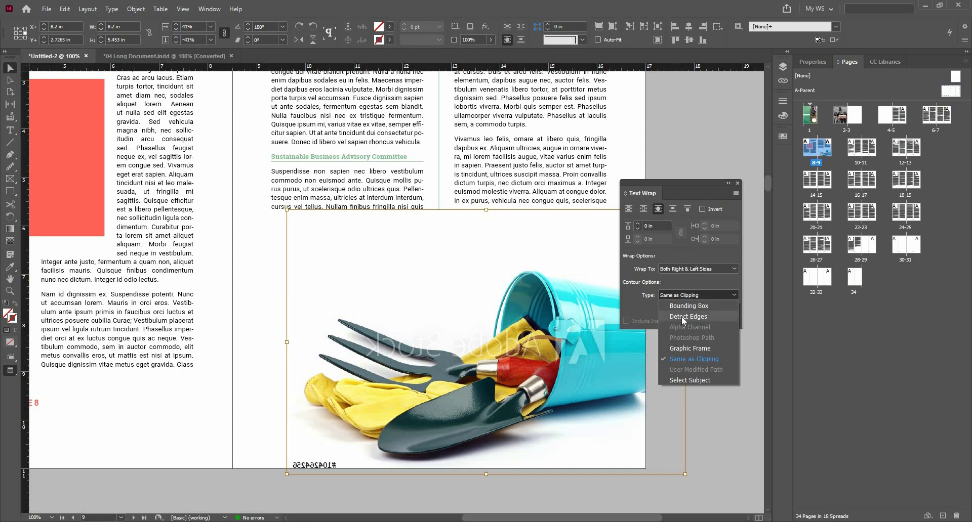
{"action": "left_click", "coordinate": [681, 317]}
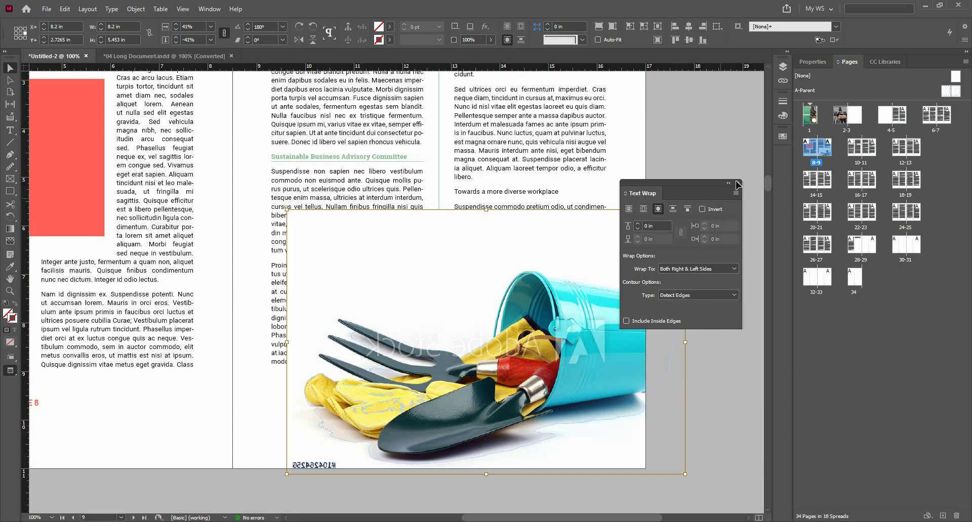
{"action": "key", "text": "ctrl+alt+w"}
Open the list of commands available for the garden-tools image on page 9.
{"action": "right_click", "coordinate": [570, 329]}
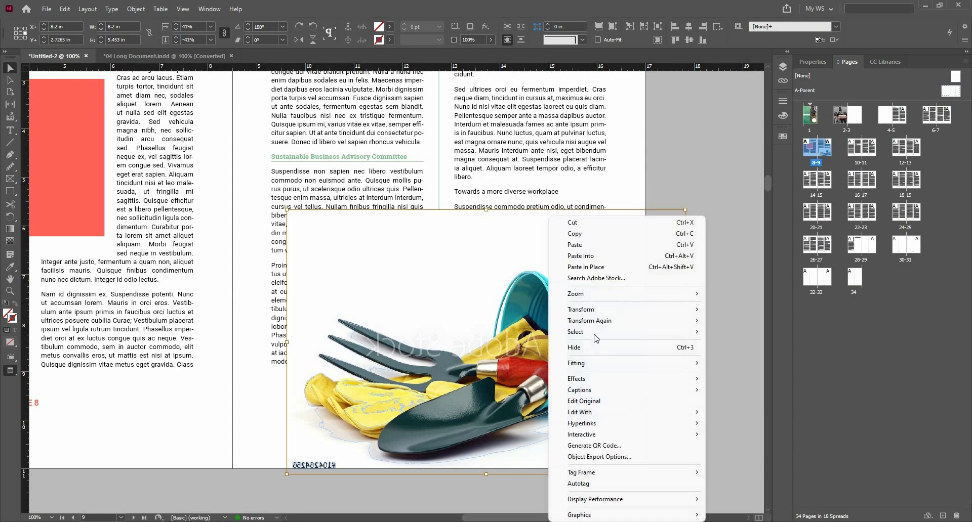
Send the garden tools image behind the page 9 text and move it slightly up and toward the outer page edge.
{"action": "mouse_move", "coordinate": [623, 361]}
{"action": "left_click", "coordinate": [695, 230]}
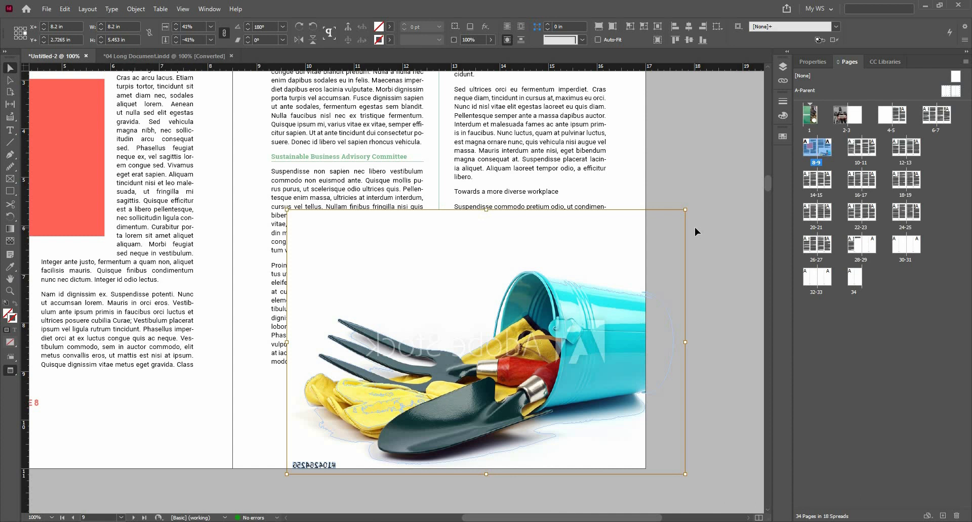
{"action": "left_click", "coordinate": [654, 244]}
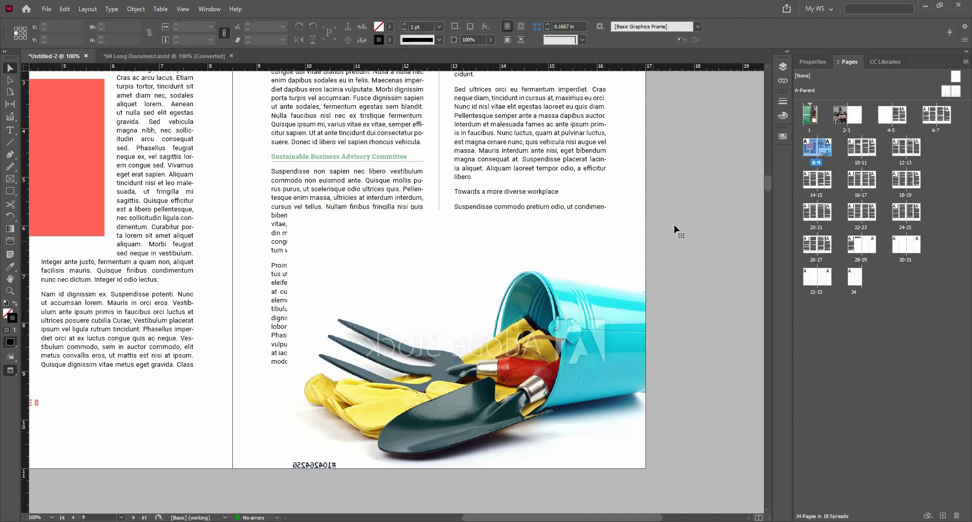
{"action": "key", "text": "ctrl+shift+["}
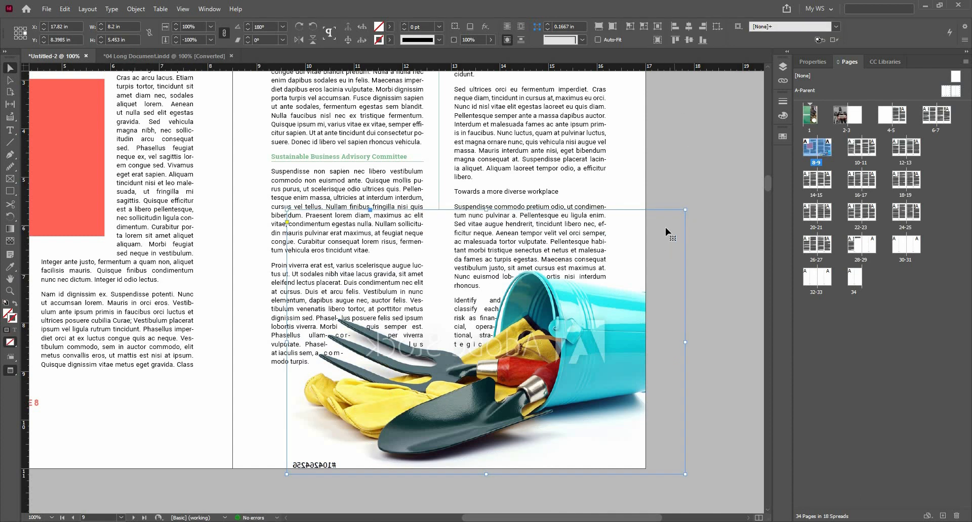
{"action": "left_click_drag", "start_coordinate": [554, 318], "coordinate": [593, 333]}
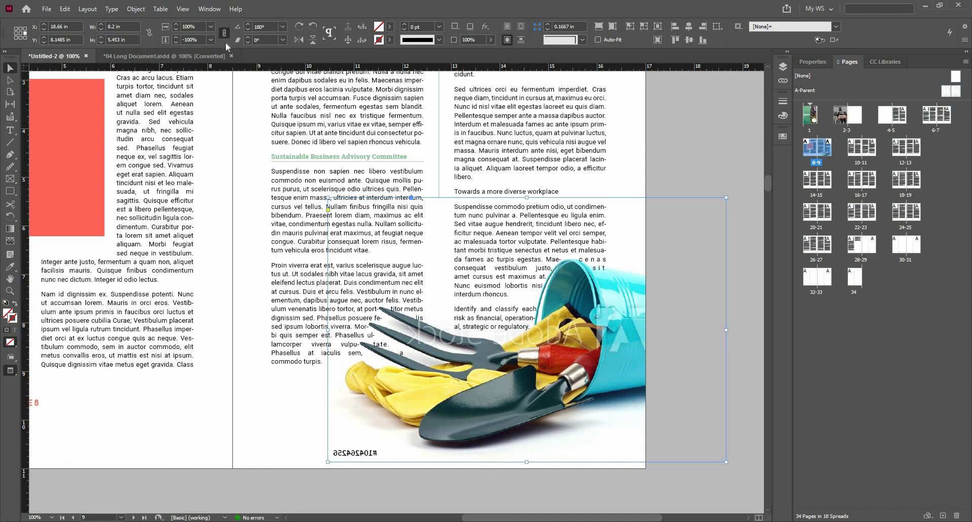
Set the text wrap offset around the garden tools image to 0.25 in.
{"action": "left_click", "coordinate": [209, 8]}
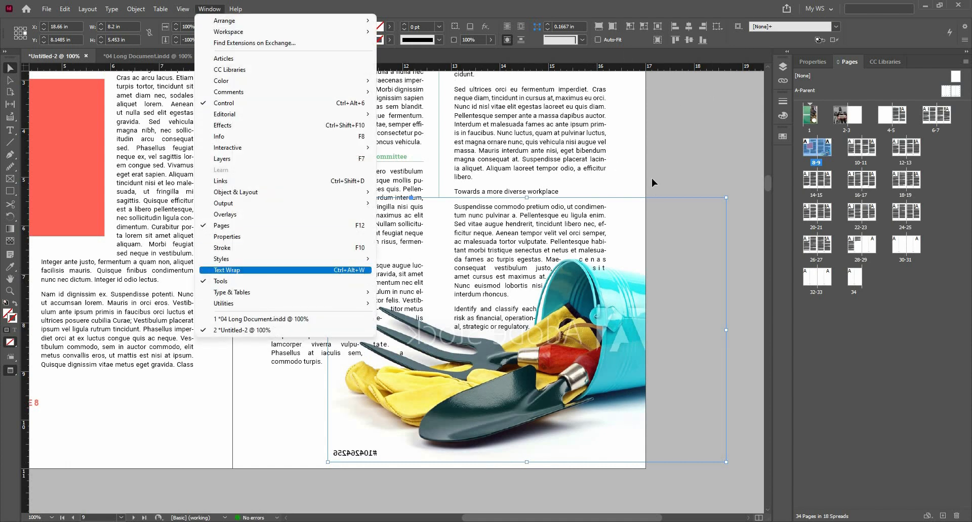
{"action": "key", "text": "Return"}
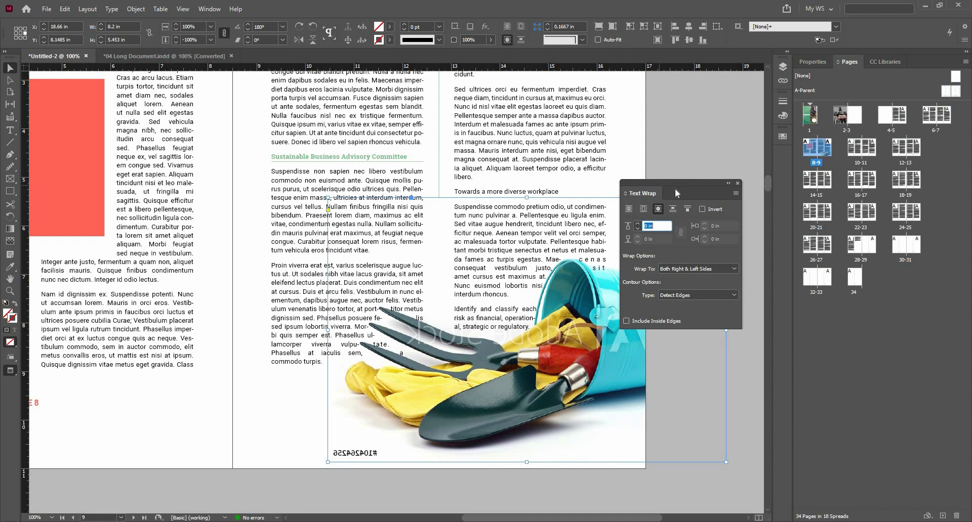
{"action": "left_click", "coordinate": [636, 223]}
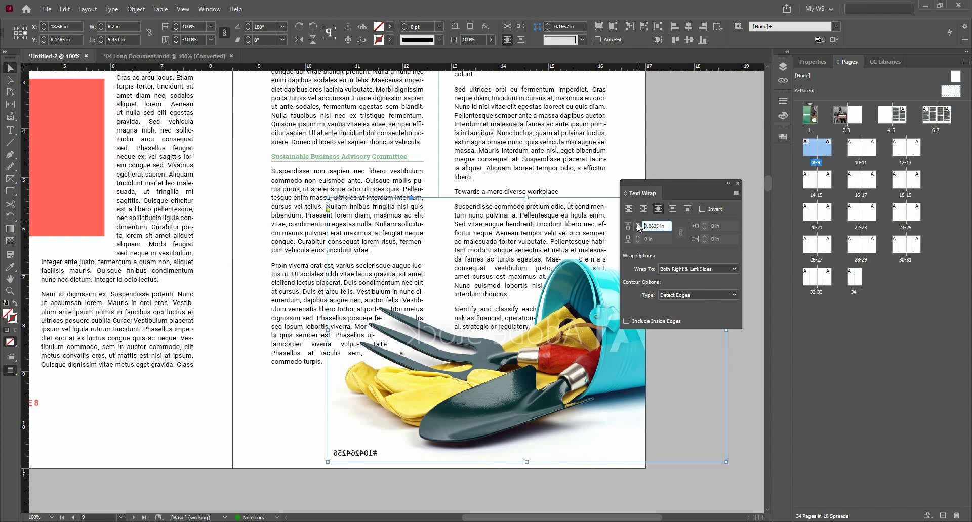
{"action": "left_click", "coordinate": [637, 225]}
{"action": "left_click", "coordinate": [638, 224]}
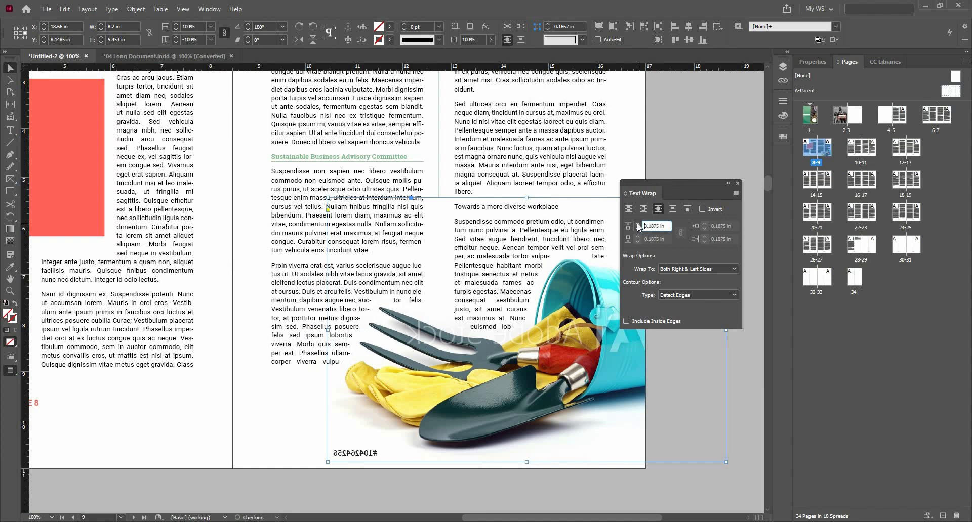
{"action": "left_click", "coordinate": [638, 224]}
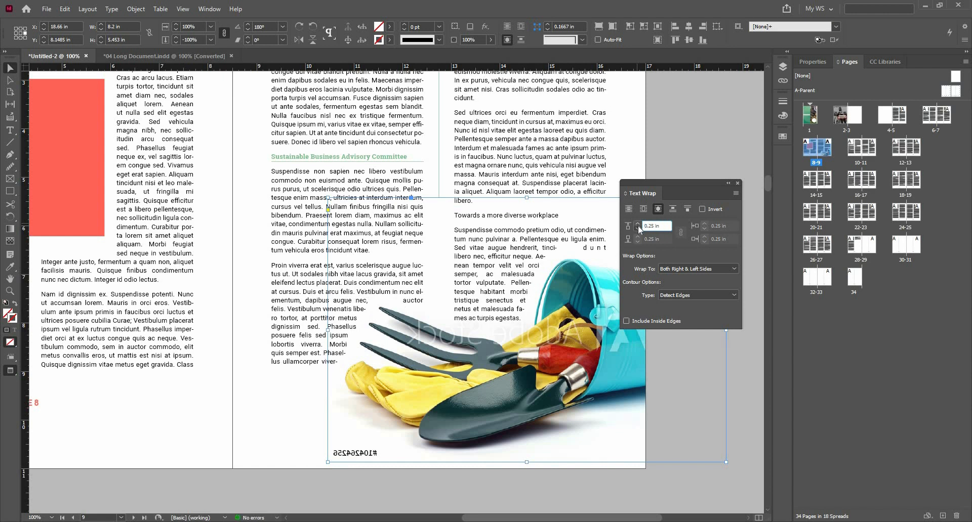
{"action": "left_click", "coordinate": [739, 184]}
{"action": "scroll", "coordinate": [500, 210], "scroll_direction": "down", "scroll_amount": 1}
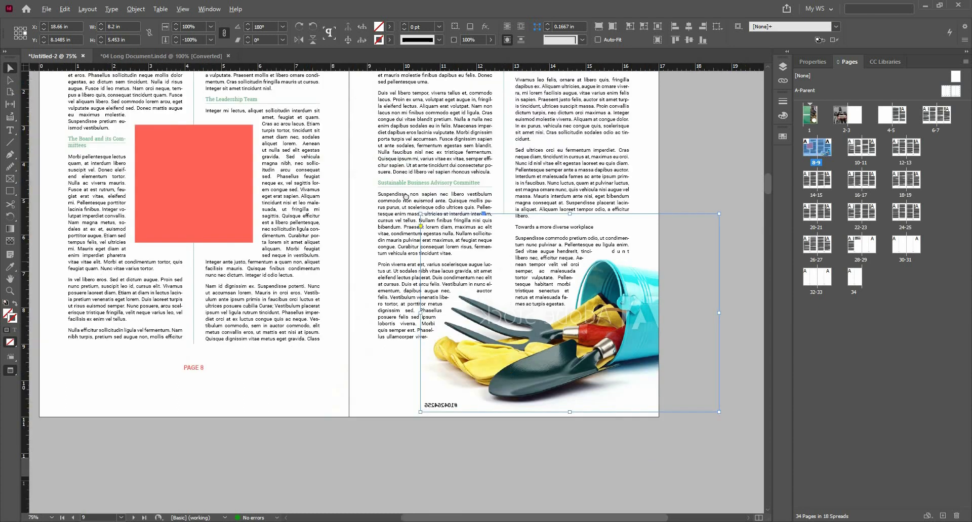
{"action": "scroll", "coordinate": [231, 202], "scroll_direction": "up", "scroll_amount": 1}
{"action": "scroll", "coordinate": [242, 197], "scroll_direction": "up", "scroll_amount": 1}
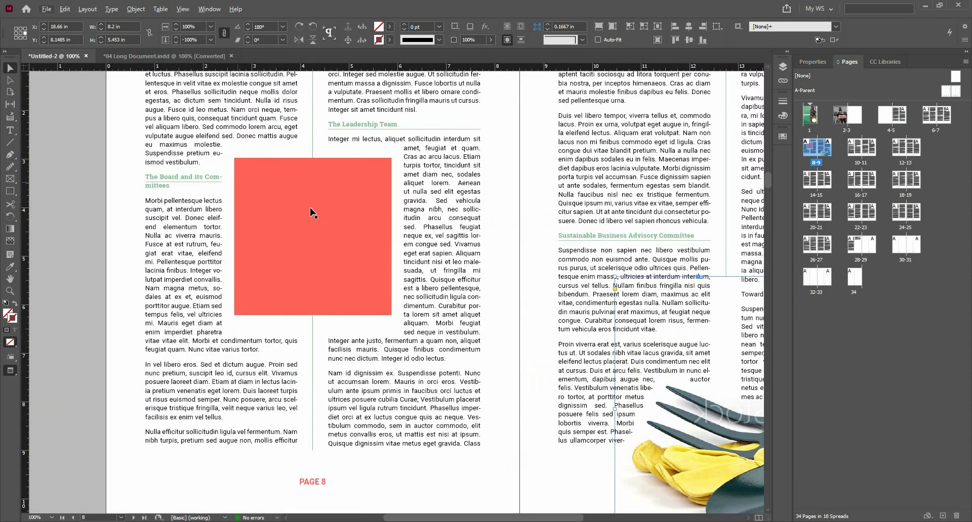
{"action": "left_click", "coordinate": [174, 57]}
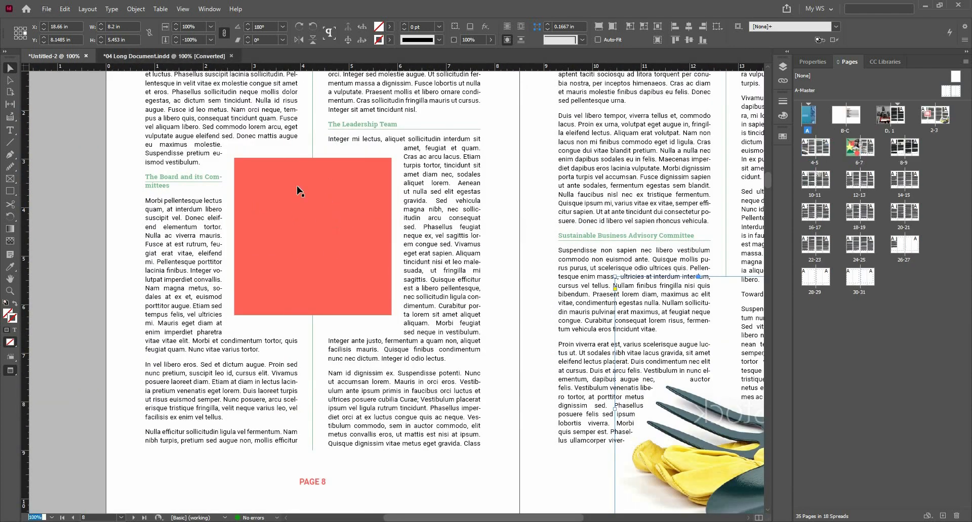
{"action": "left_click", "coordinate": [72, 57]}
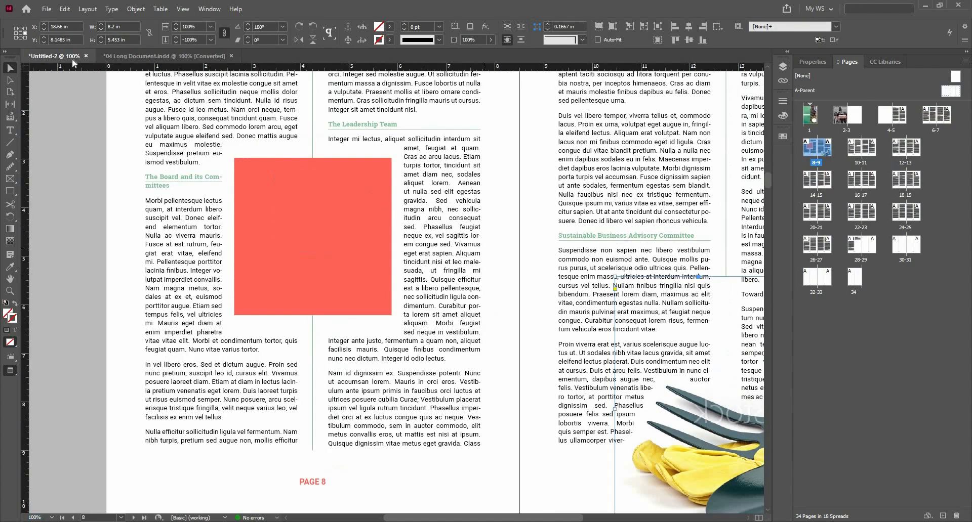
Place the Factoid 2 Word file in the selected image frame, skipping the replacement of missing fonts.
{"action": "left_click", "coordinate": [46, 8]}
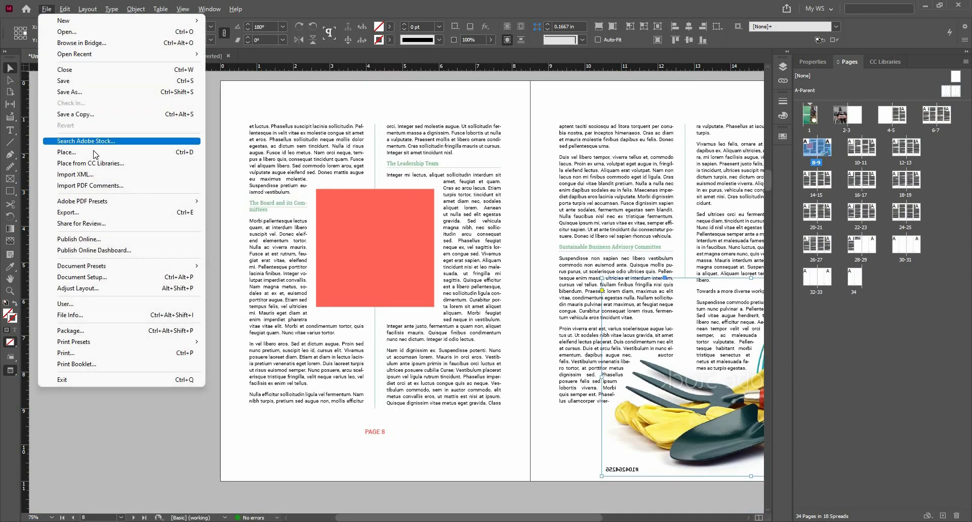
{"action": "left_click", "coordinate": [76, 152]}
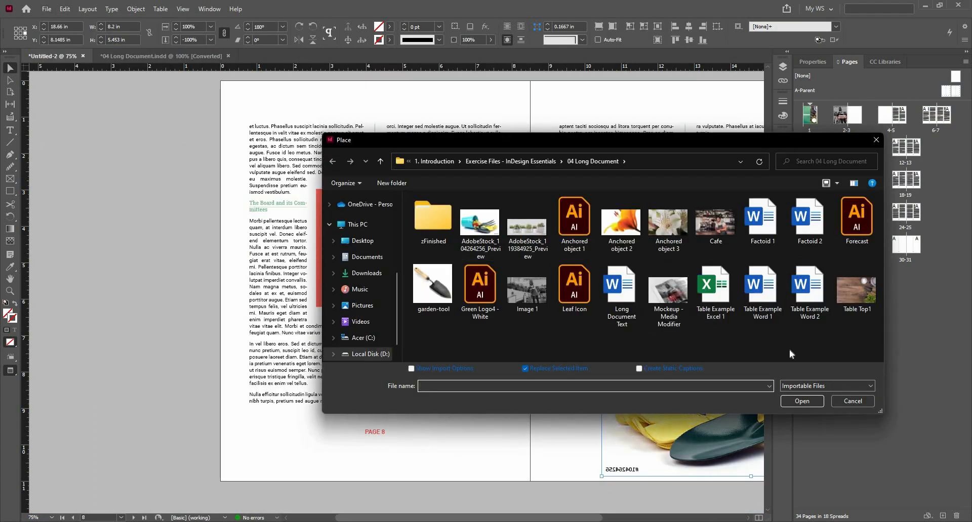
{"action": "left_click", "coordinate": [807, 234]}
{"action": "key", "text": "Return"}
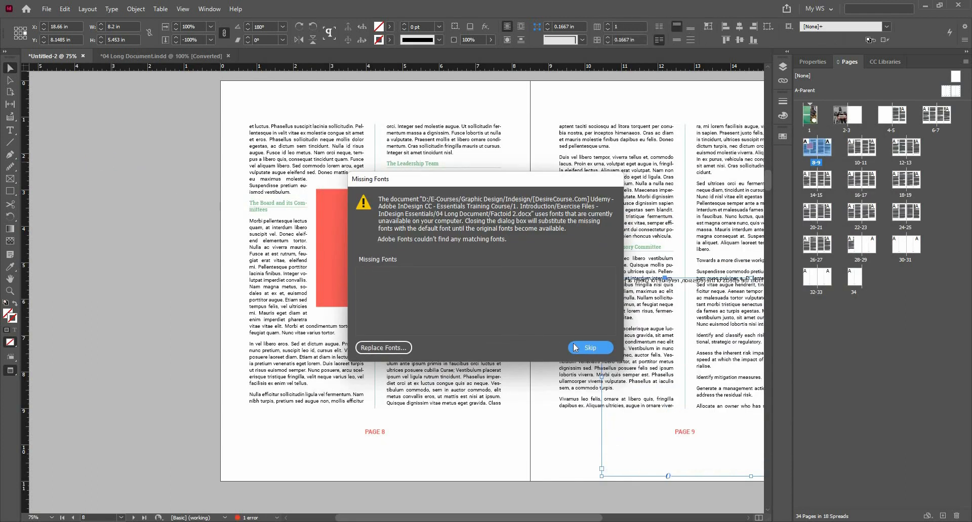
{"action": "left_click", "coordinate": [577, 348]}
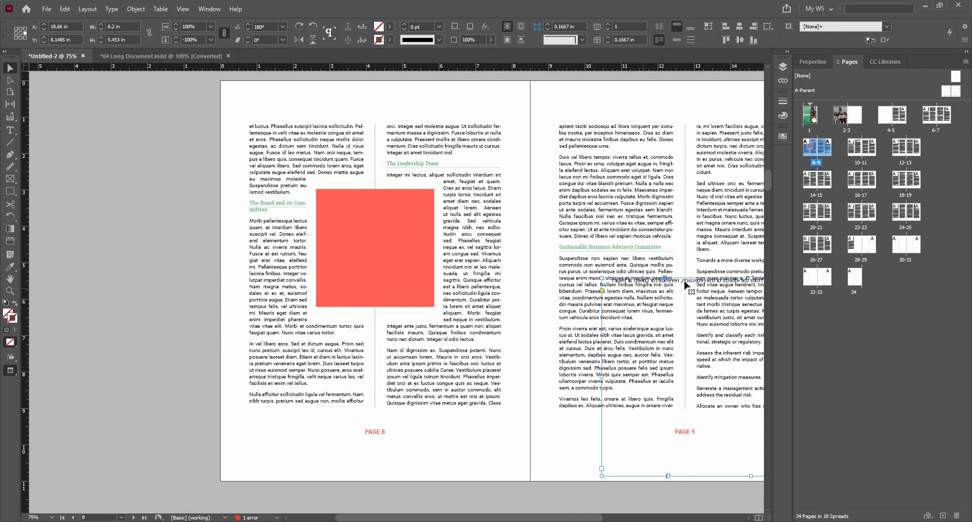
Move the placed factoid text frame over to page 8 and flip it horizontally.
{"action": "left_click_drag", "start_coordinate": [681, 301], "coordinate": [165, 220]}
{"action": "scroll", "coordinate": [256, 176], "scroll_direction": "up", "scroll_amount": 4}
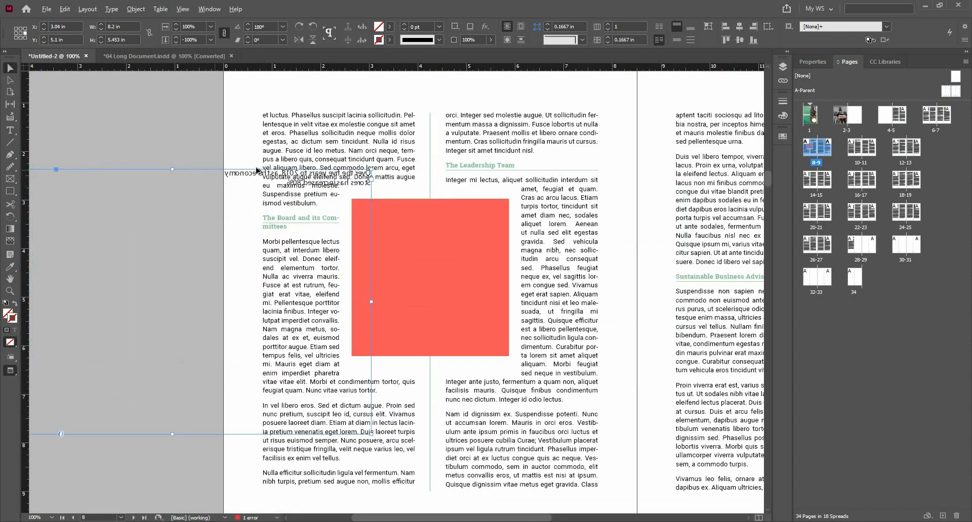
{"action": "scroll", "coordinate": [385, 211], "scroll_direction": "down", "scroll_amount": 1}
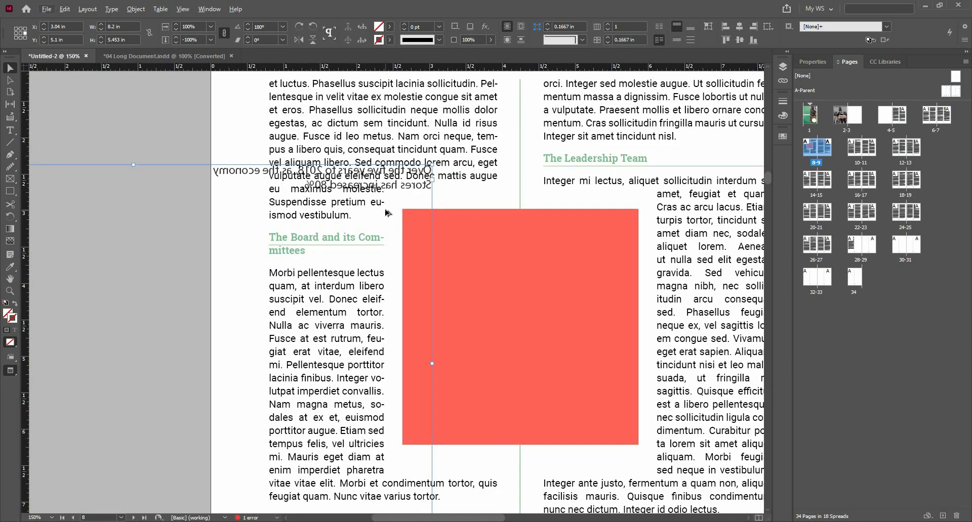
{"action": "left_click", "coordinate": [299, 41]}
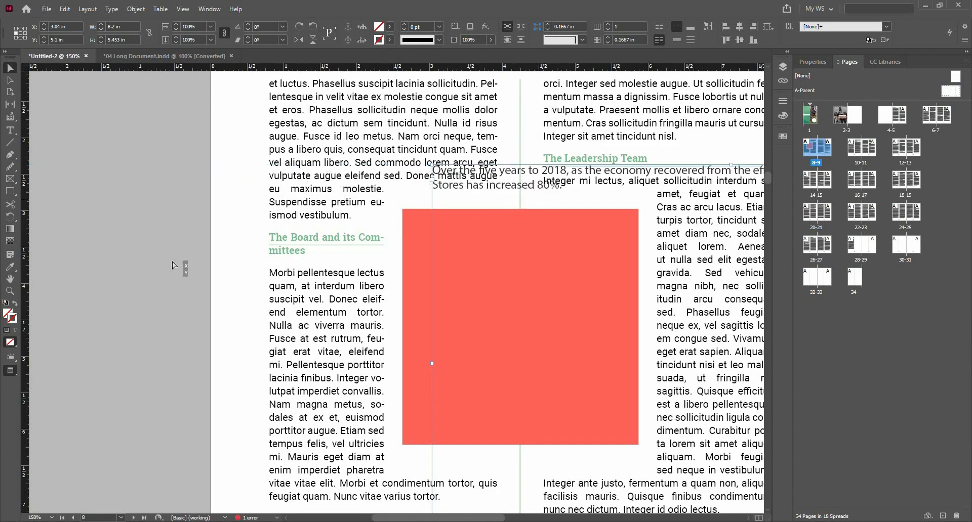
Position the factoid frame at the first column's left edge in page 8's upper margin and resize it to about 2.14 by 1.2 in.
{"action": "left_click_drag", "start_coordinate": [643, 201], "coordinate": [283, 212]}
{"action": "scroll", "coordinate": [458, 195], "scroll_direction": "down", "scroll_amount": 2}
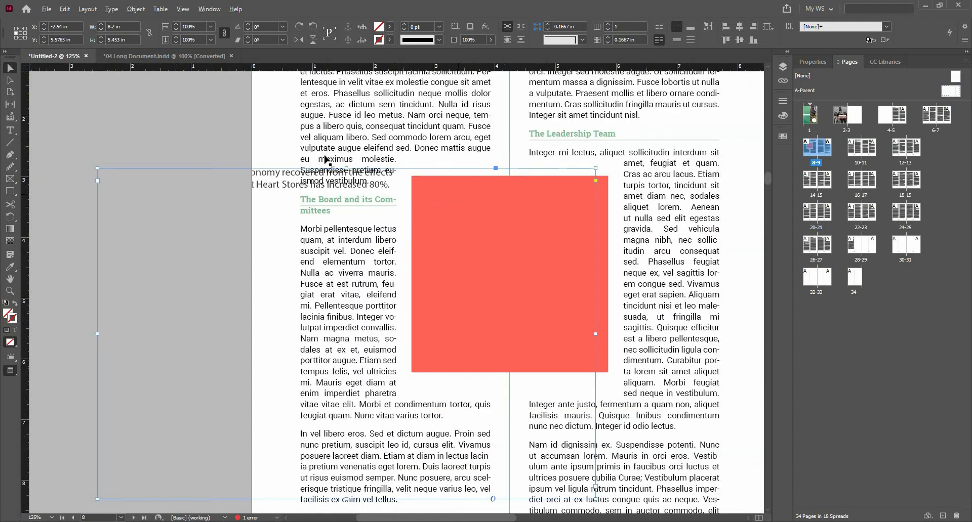
{"action": "left_click_drag", "start_coordinate": [476, 174], "coordinate": [662, 161]}
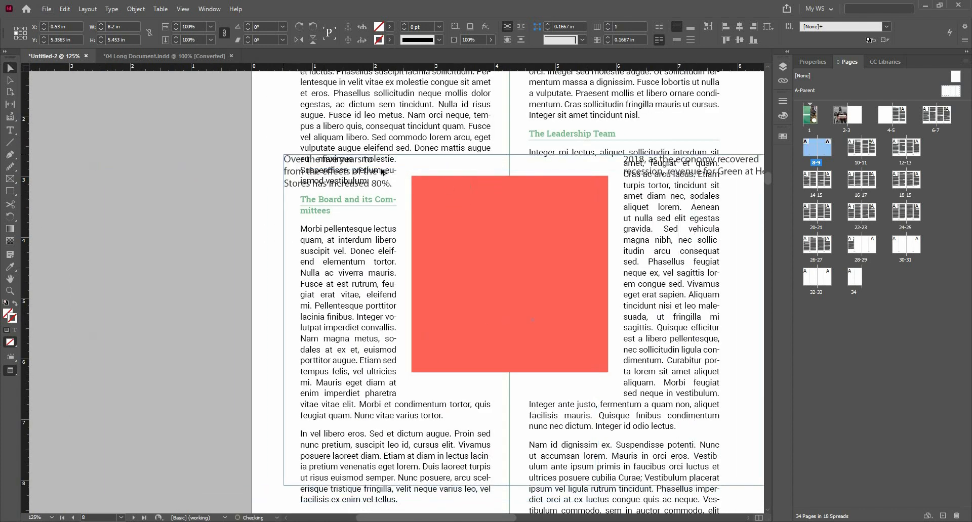
{"action": "scroll", "coordinate": [383, 172], "scroll_direction": "down", "scroll_amount": 1}
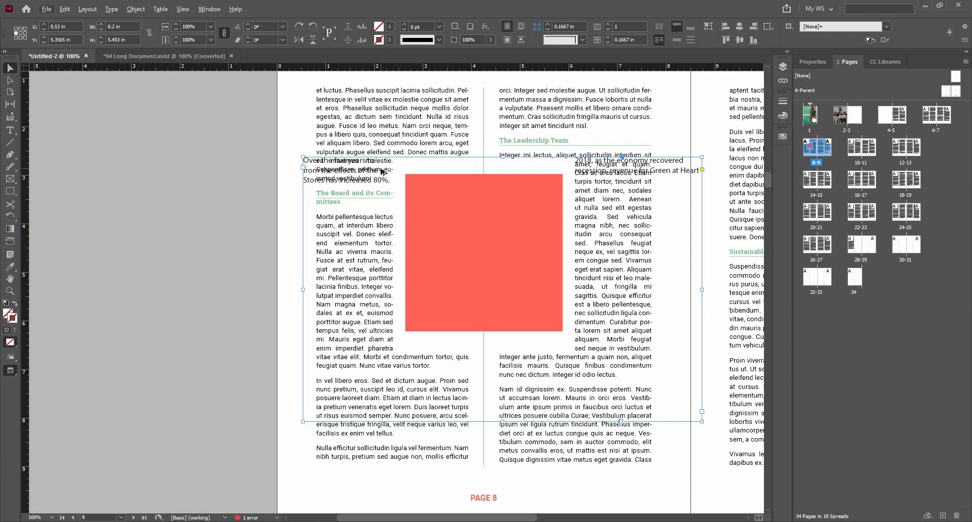
{"action": "left_click_drag", "start_coordinate": [382, 172], "coordinate": [357, 115]}
{"action": "scroll", "coordinate": [303, 151], "scroll_direction": "down", "scroll_amount": 2}
{"action": "scroll", "coordinate": [294, 213], "scroll_direction": "up", "scroll_amount": 2}
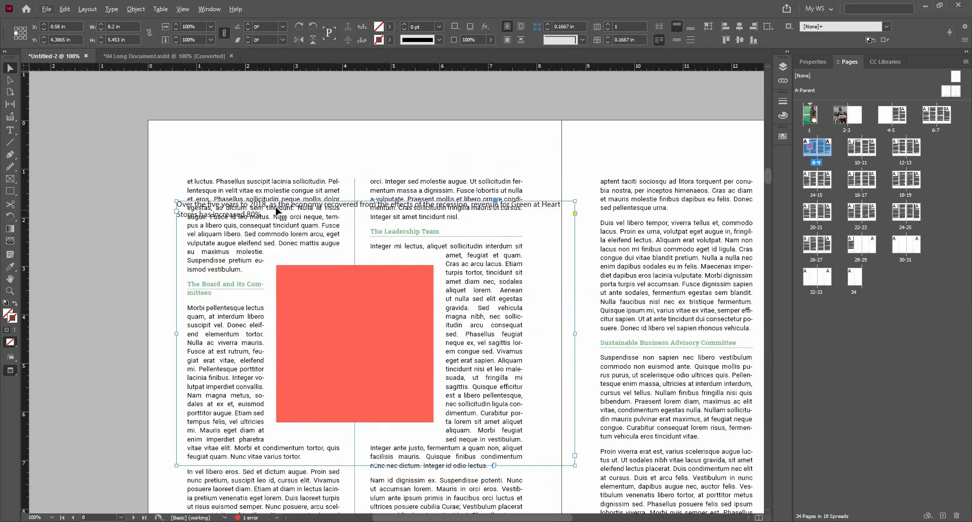
{"action": "left_click_drag", "start_coordinate": [277, 211], "coordinate": [257, 163]}
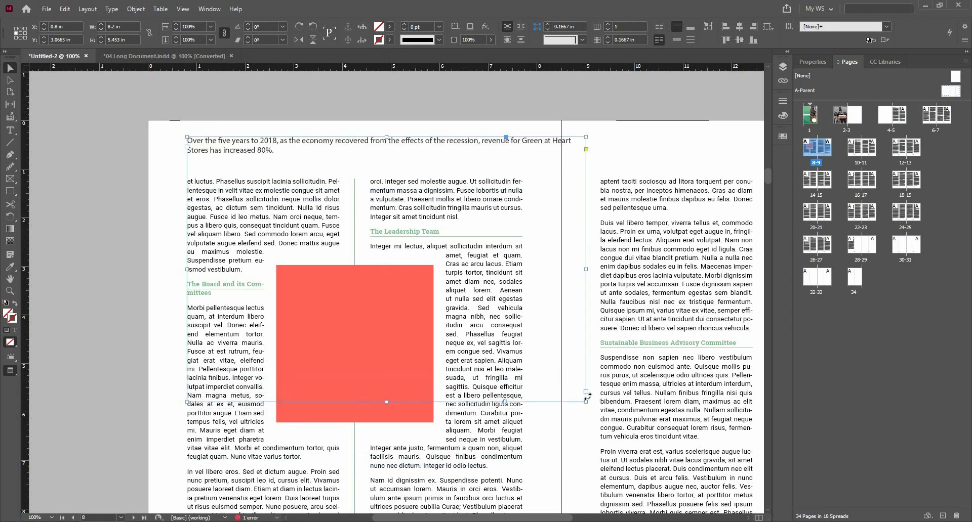
{"action": "left_click_drag", "start_coordinate": [587, 401], "coordinate": [292, 194]}
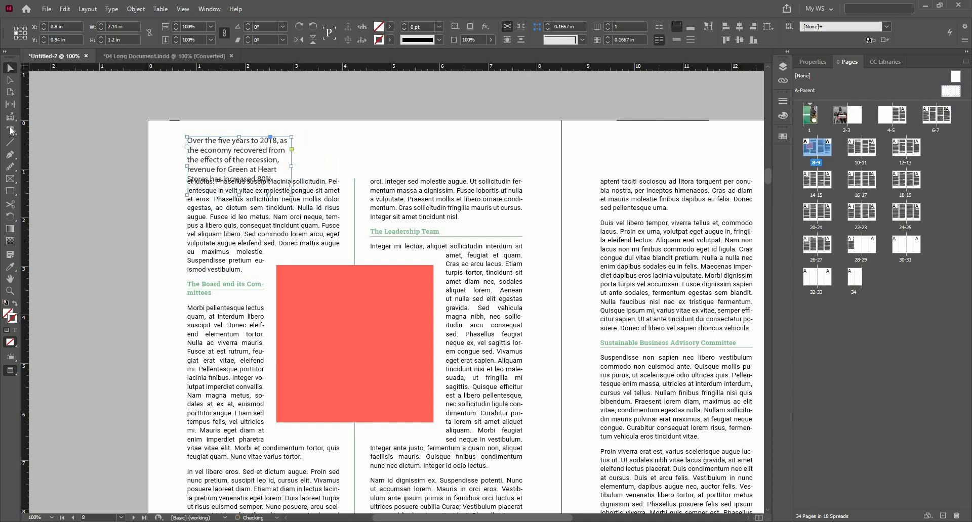
Set the factoid text's font to Roboto Slab Light.
{"action": "key", "text": "t"}
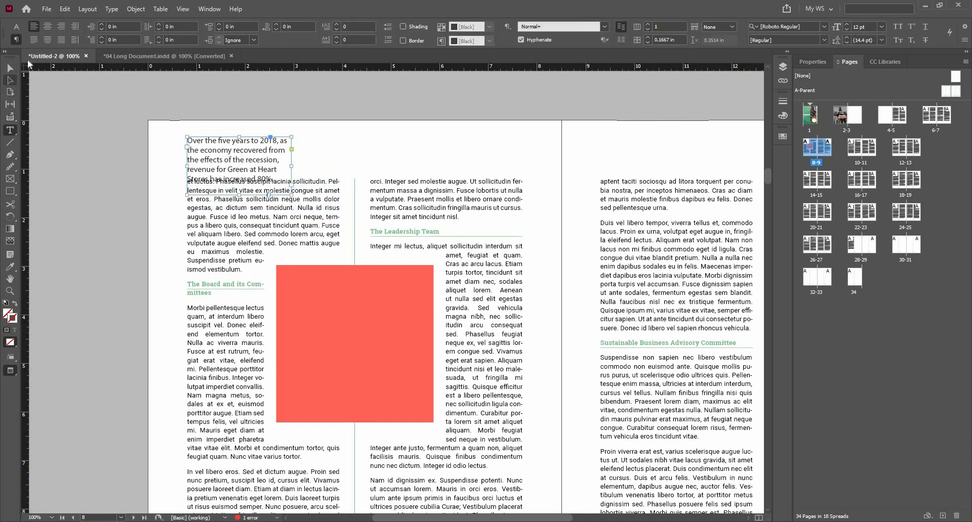
{"action": "left_click", "coordinate": [84, 26]}
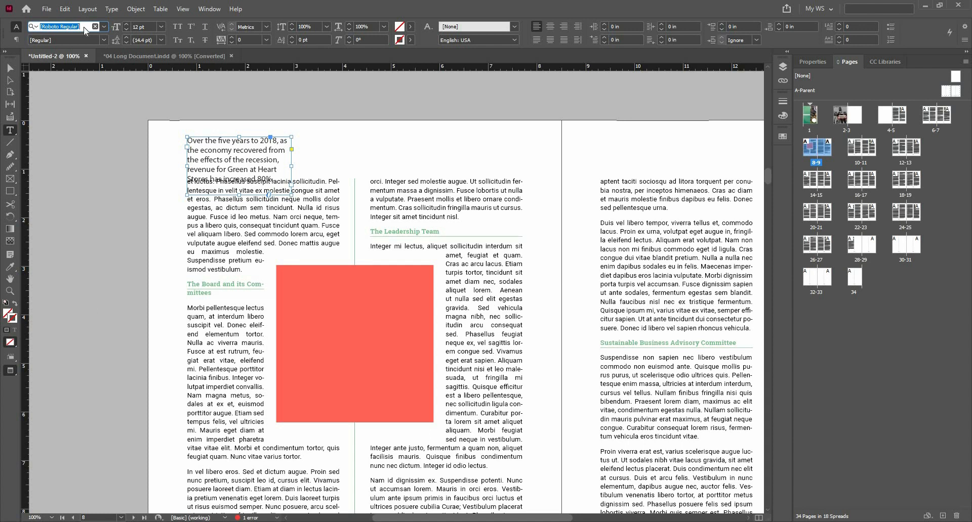
{"action": "type", "text": "roboto"}
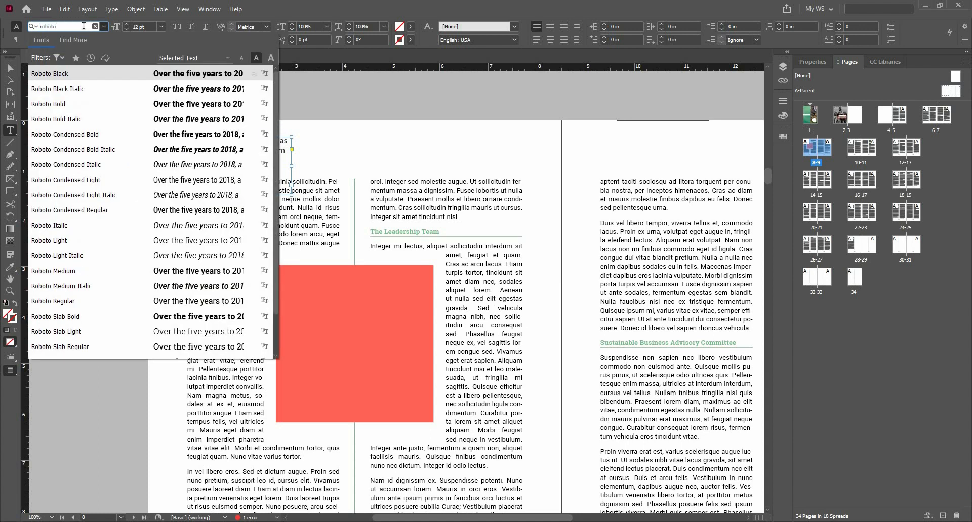
{"action": "left_click", "coordinate": [90, 334]}
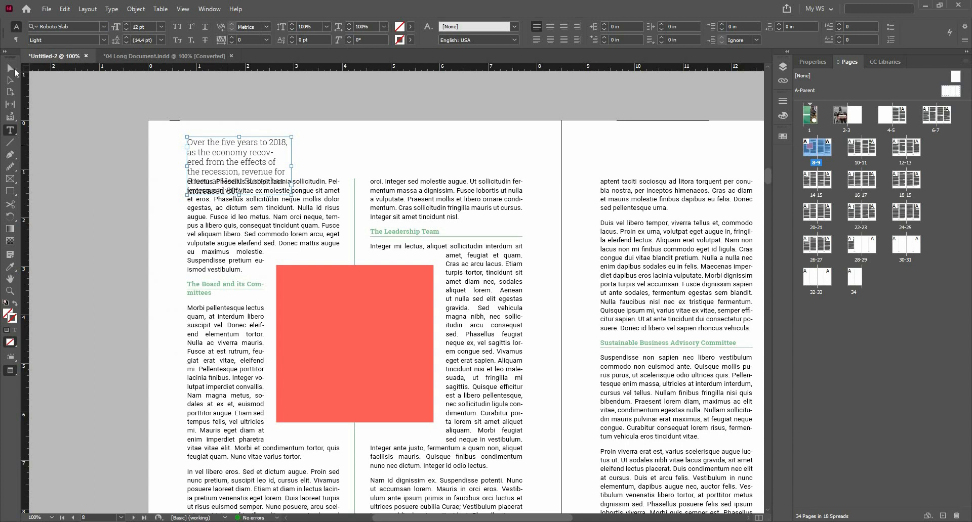
Move the factoid frame above page 8's second column and turn on Ignore Text Wrap in its text frame options.
{"action": "left_click", "coordinate": [10, 68]}
{"action": "mouse_move", "coordinate": [232, 156]}
{"action": "left_mouse_down"}
{"action": "mouse_move", "coordinate": [282, 216]}
{"action": "mouse_move", "coordinate": [330, 249]}
{"action": "mouse_move", "coordinate": [322, 249]}
{"action": "mouse_move", "coordinate": [326, 236]}
{"action": "mouse_move", "coordinate": [357, 185]}
{"action": "mouse_move", "coordinate": [431, 120]}
{"action": "mouse_move", "coordinate": [438, 156]}
{"action": "left_mouse_up"}
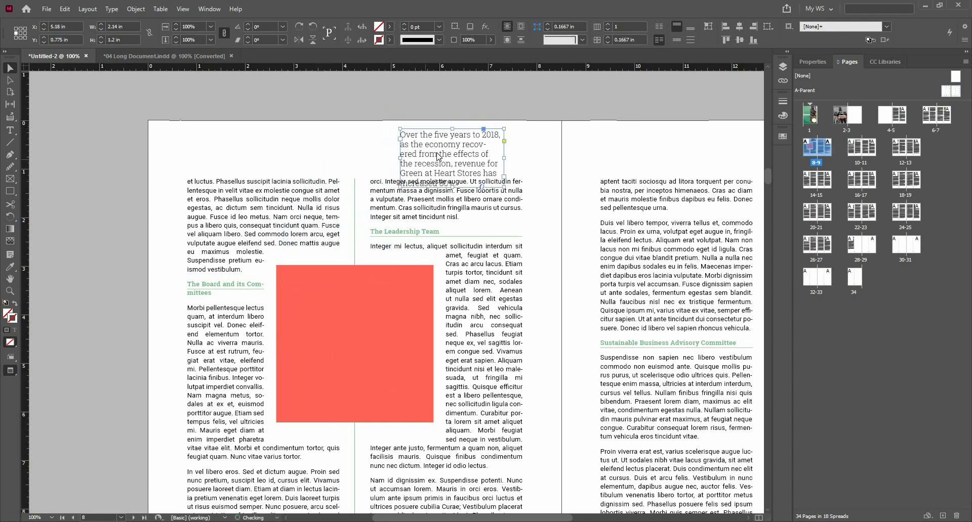
{"action": "right_click", "coordinate": [438, 157]}
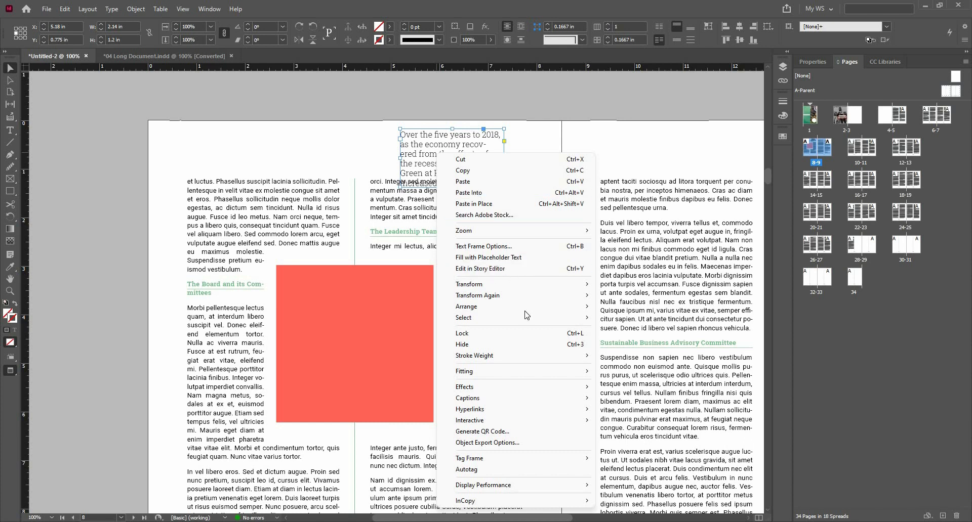
{"action": "mouse_move", "coordinate": [525, 312]}
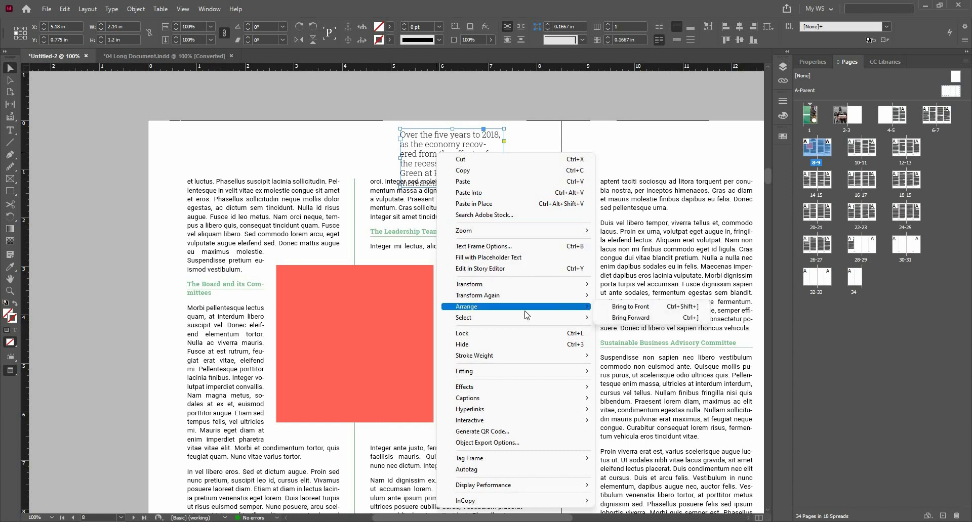
{"action": "left_click", "coordinate": [575, 248]}
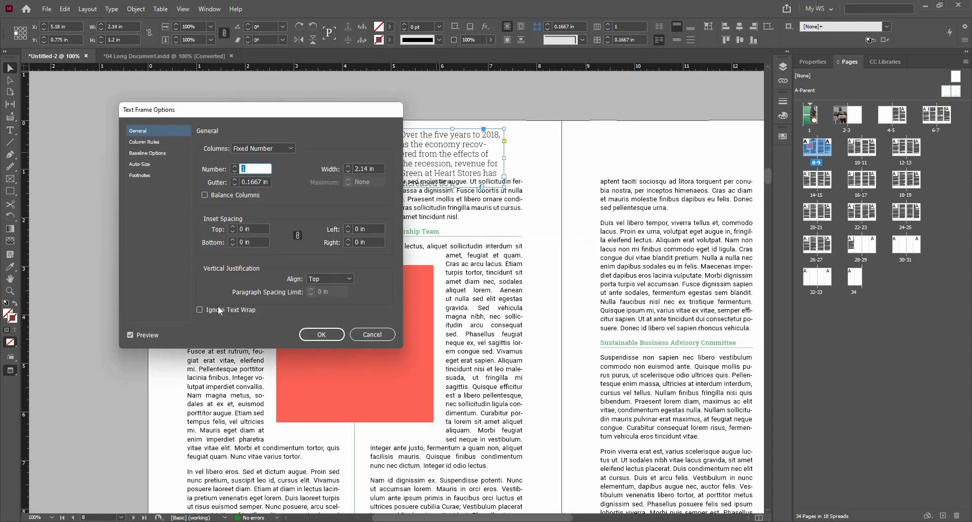
{"action": "left_click", "coordinate": [225, 309]}
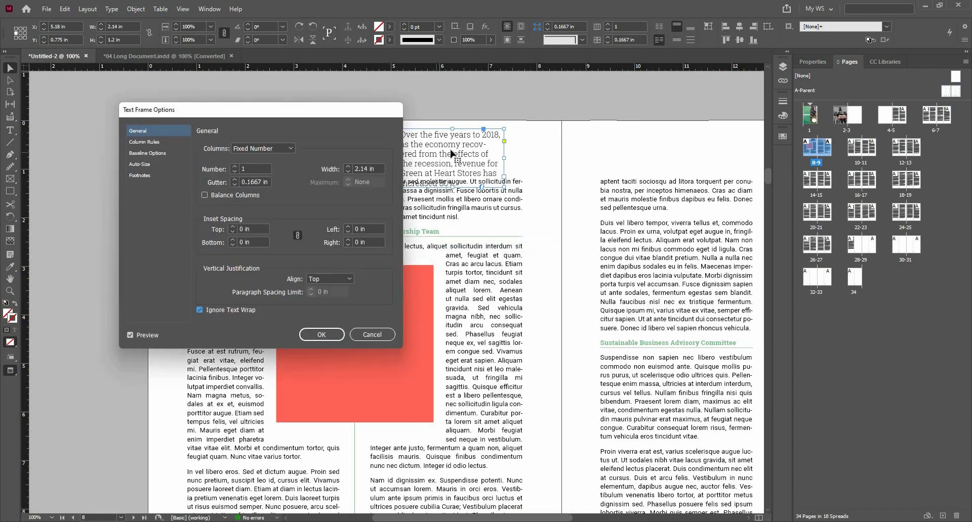
{"action": "left_click", "coordinate": [319, 335]}
Position the factoid frame on the red square and enlarge it to about 2.4 by 2.27 in.
{"action": "left_click_drag", "start_coordinate": [402, 215], "coordinate": [352, 352]}
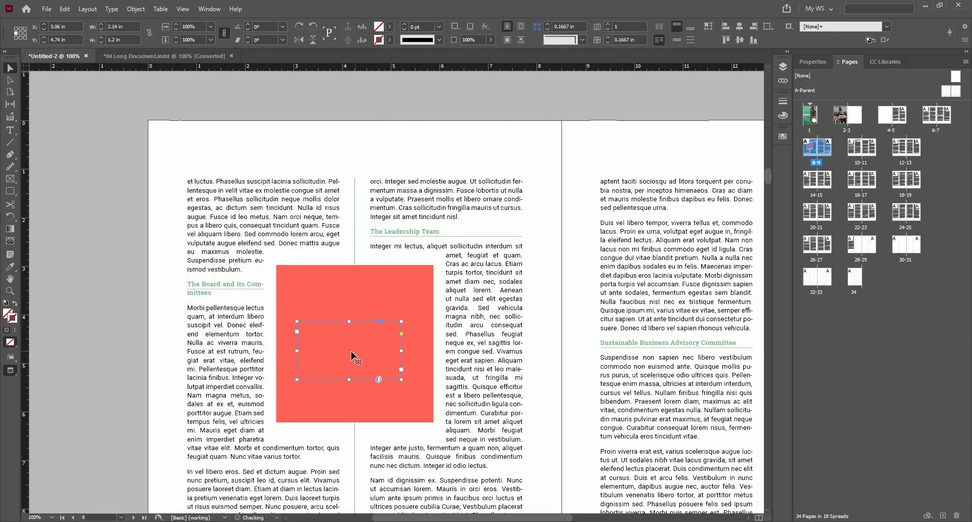
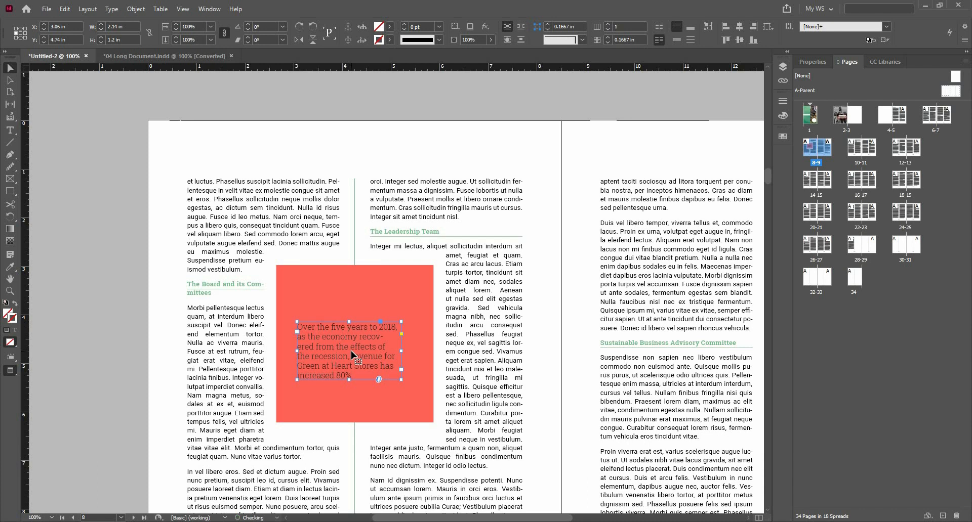
{"action": "left_click_drag", "start_coordinate": [349, 344], "coordinate": [344, 354]}
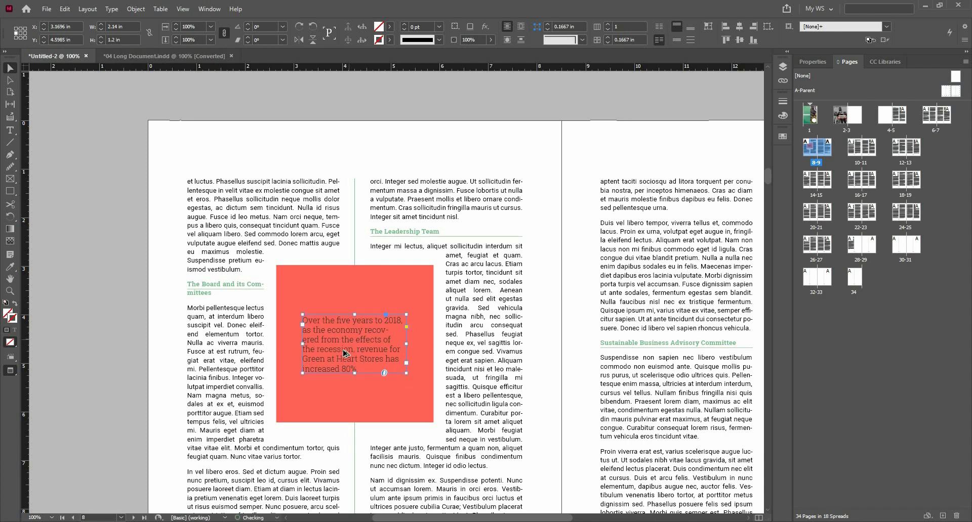
{"action": "key", "text": "ctrl+equal"}
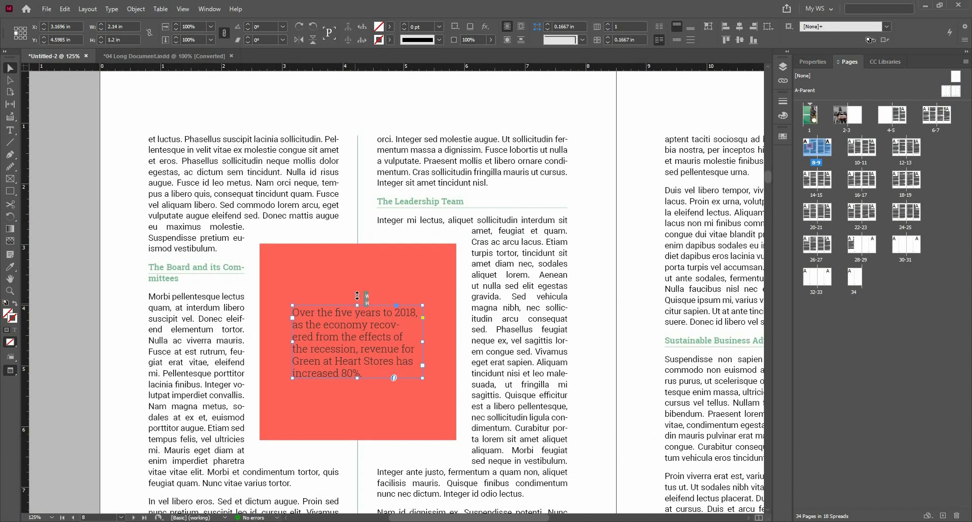
{"action": "left_click_drag", "start_coordinate": [357, 277], "coordinate": [357, 278]}
{"action": "left_click_drag", "start_coordinate": [357, 378], "coordinate": [356, 409]}
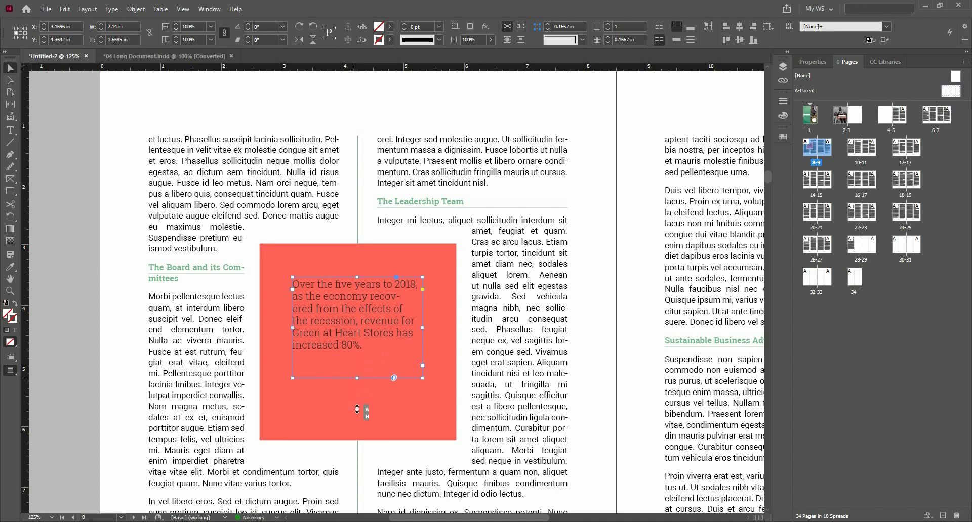
{"action": "left_click_drag", "start_coordinate": [292, 346], "coordinate": [284, 347]}
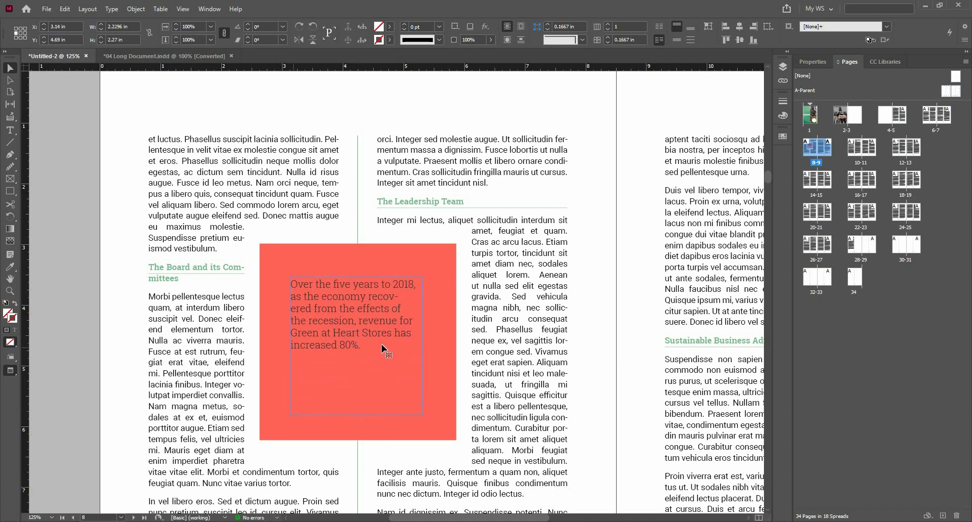
{"action": "left_click", "coordinate": [420, 345]}
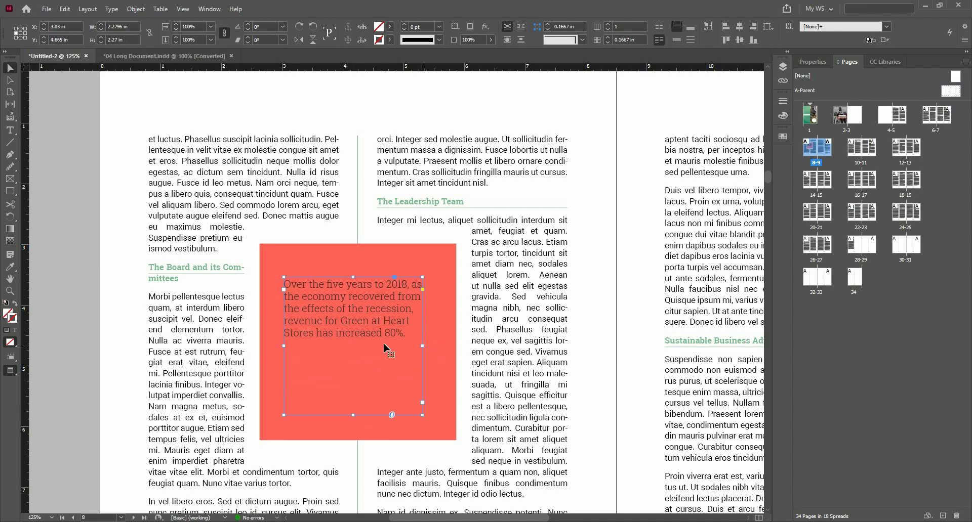
Set the factoid text to 20 pt and enlarge its frame to about 2.89 by 2.66 in, centered within the red square.
{"action": "left_click", "coordinate": [14, 129]}
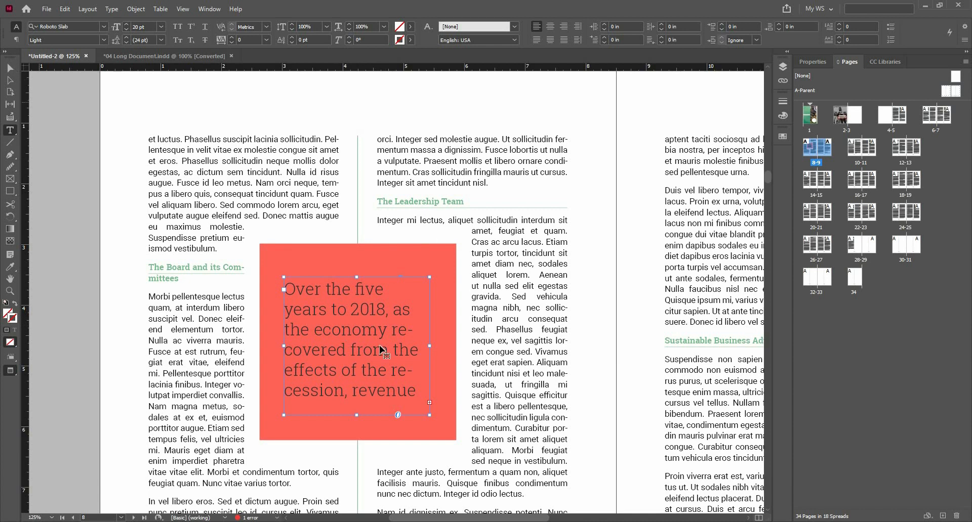
{"action": "mouse_move", "coordinate": [348, 415]}
{"action": "left_mouse_down"}
{"action": "mouse_move", "coordinate": [348, 405]}
{"action": "mouse_move", "coordinate": [358, 429]}
{"action": "left_mouse_up"}
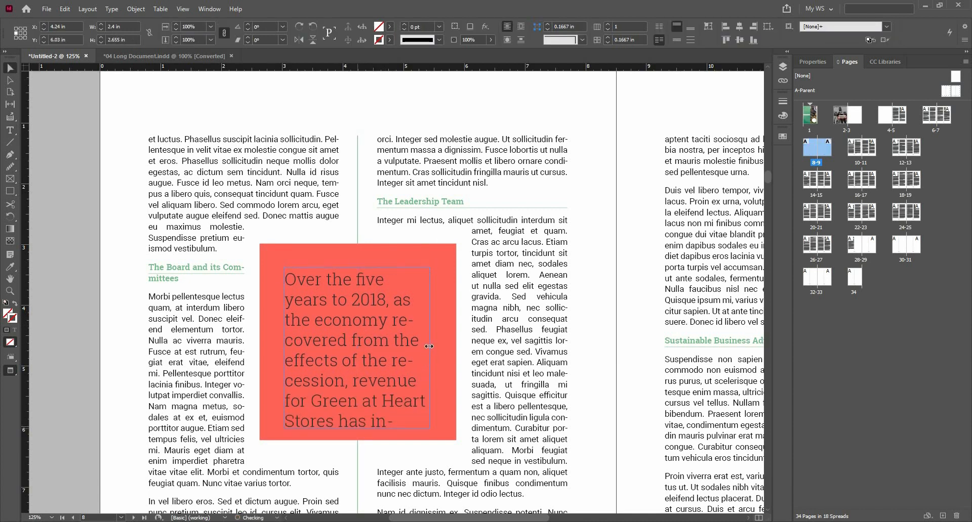
{"action": "left_click_drag", "start_coordinate": [431, 348], "coordinate": [465, 349]}
{"action": "left_click_drag", "start_coordinate": [390, 343], "coordinate": [363, 341]}
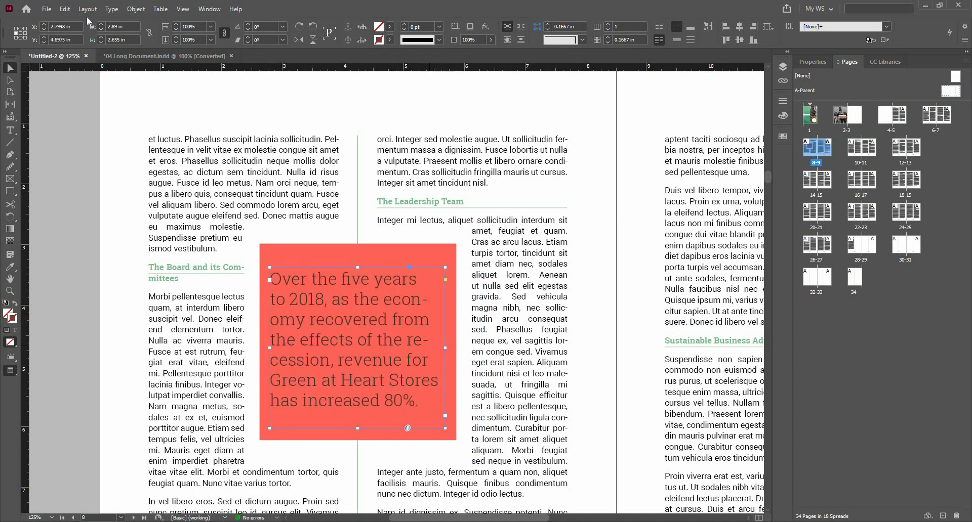
Set the factoid text's font size to 18 pt.
{"action": "left_click", "coordinate": [13, 130]}
{"action": "left_click", "coordinate": [126, 30]}
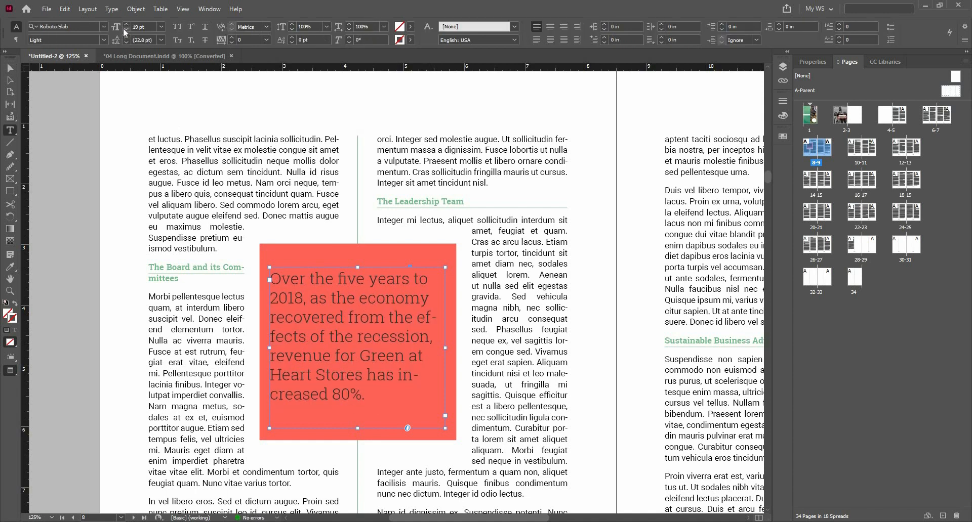
{"action": "left_click", "coordinate": [126, 30]}
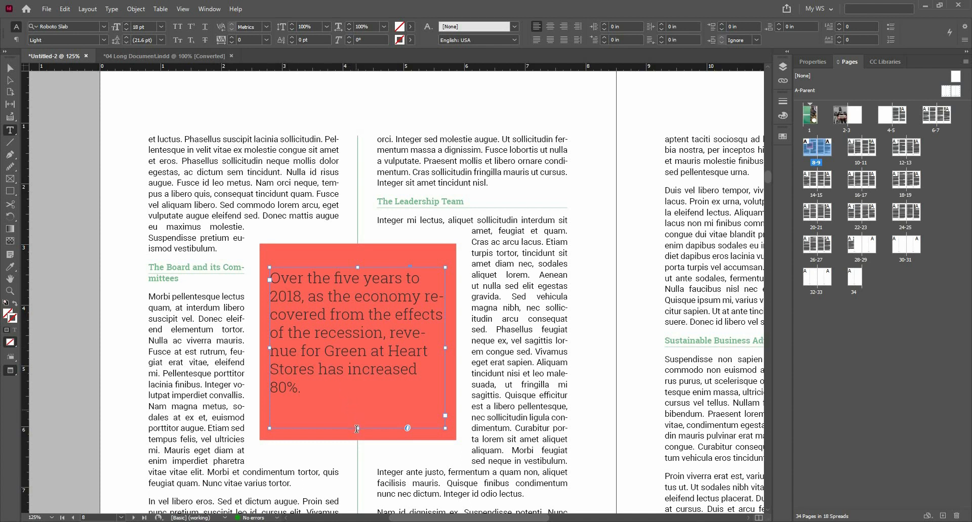
{"action": "left_click", "coordinate": [9, 68]}
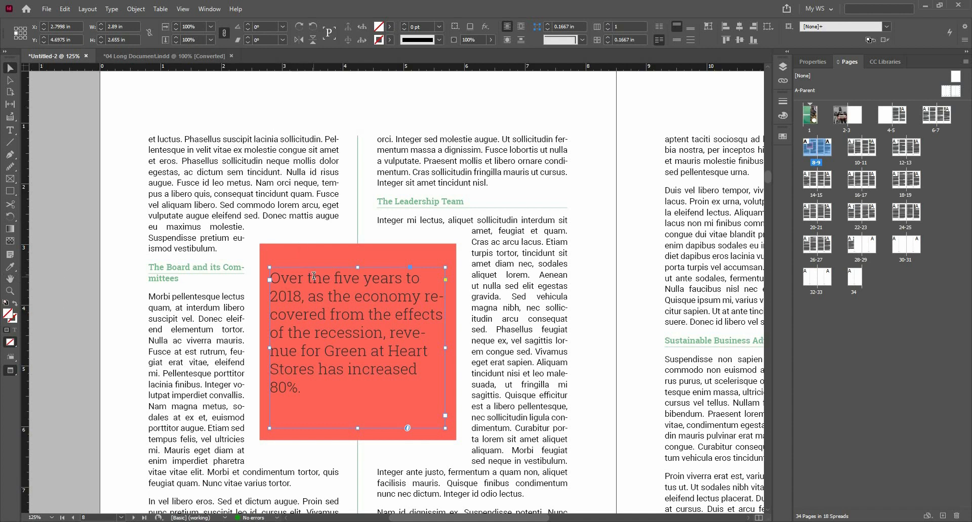
Try to apply a white fill to the factoid text with only the text cursor placed in its first line.
{"action": "double_click", "coordinate": [297, 276]}
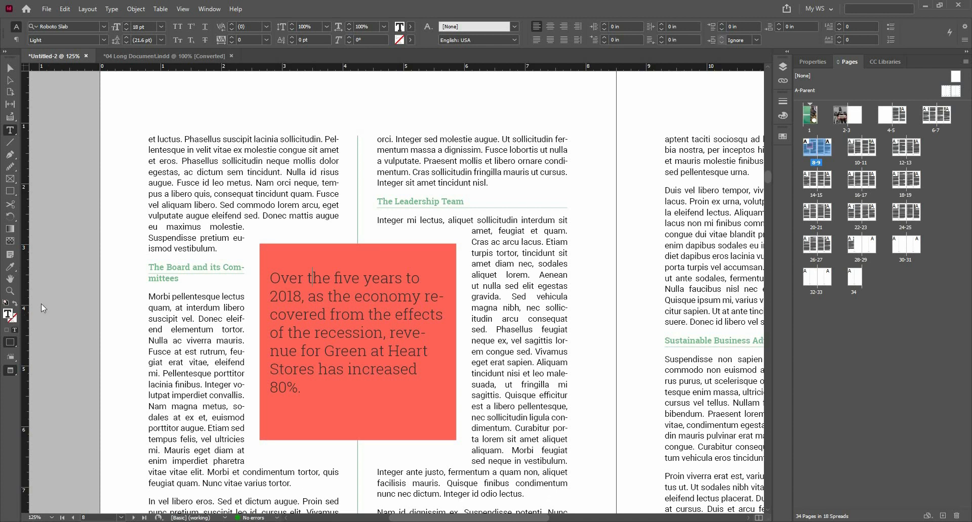
{"action": "double_click", "coordinate": [8, 314]}
{"action": "left_click", "coordinate": [506, 250]}
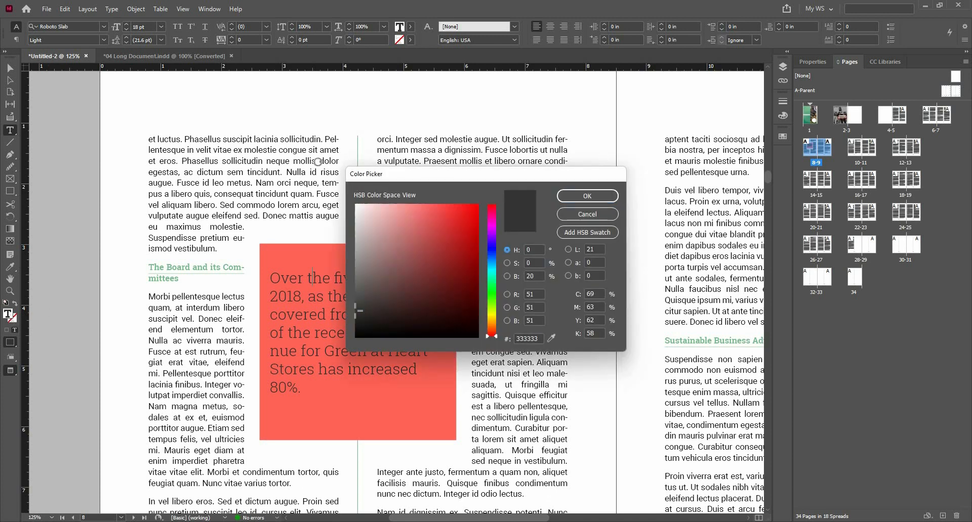
{"action": "left_click", "coordinate": [357, 206]}
{"action": "key", "text": "Return"}
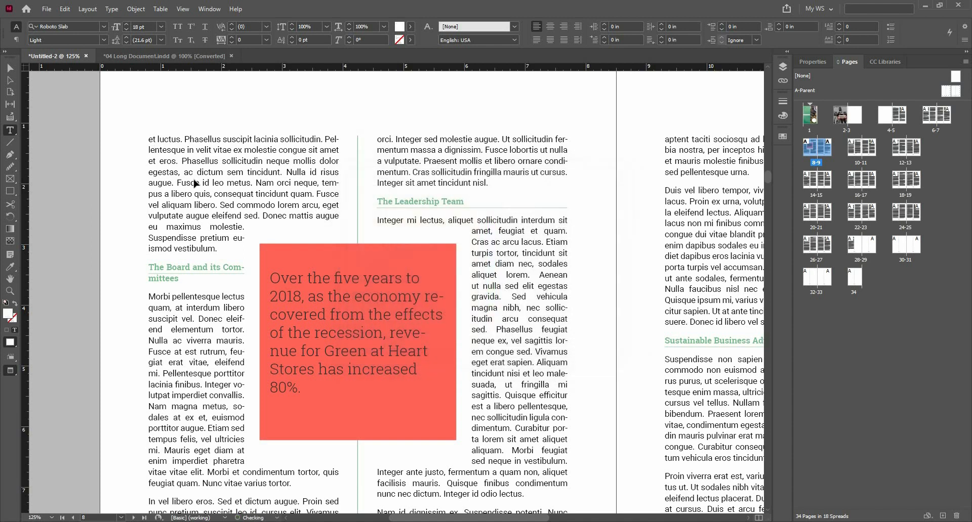
Select all the factoid text and set its fill color to white (ffffff).
{"action": "key", "text": "ctrl+a"}
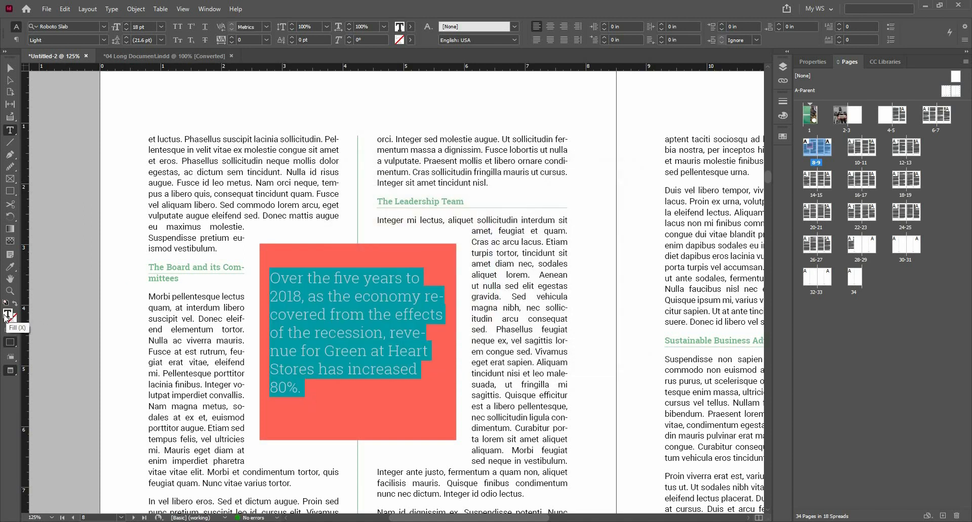
{"action": "double_click", "coordinate": [8, 317]}
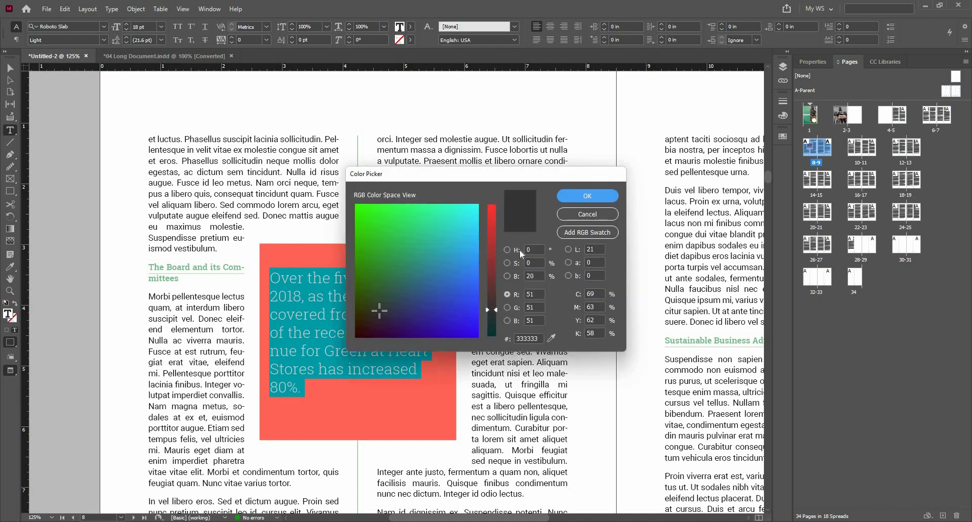
{"action": "left_click", "coordinate": [357, 206]}
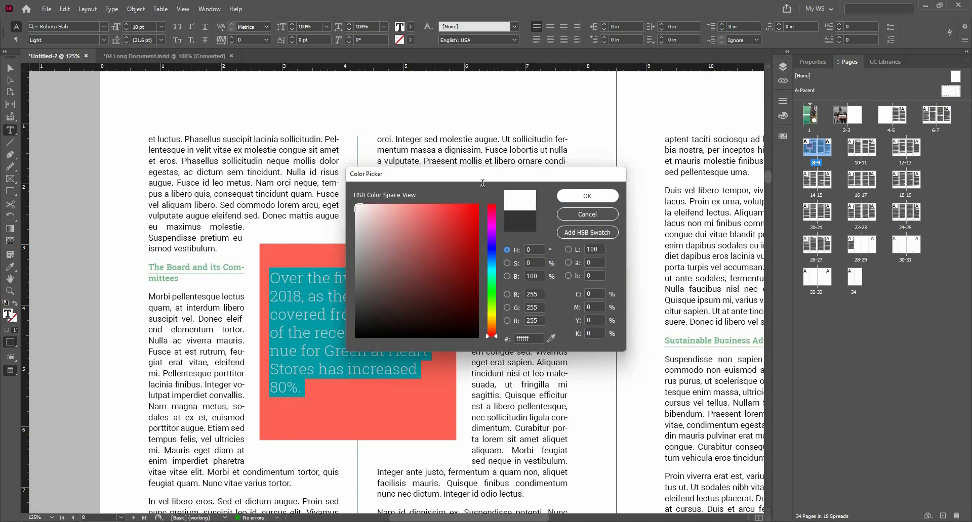
{"action": "left_click", "coordinate": [587, 196]}
{"action": "left_click", "coordinate": [11, 67]}
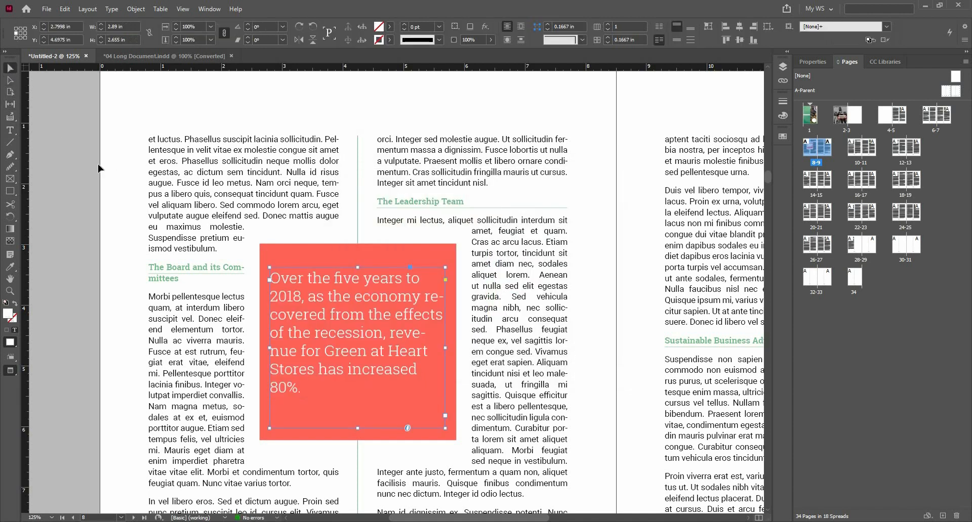
Give the factoid paragraph a drop cap three lines high.
{"action": "left_click", "coordinate": [10, 130]}
{"action": "left_click", "coordinate": [274, 277]}
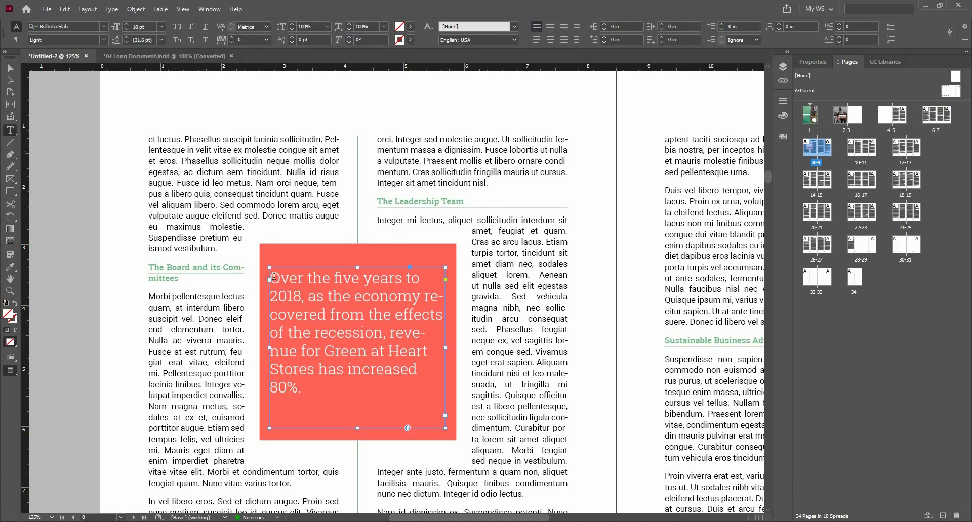
{"action": "left_click", "coordinate": [274, 277]}
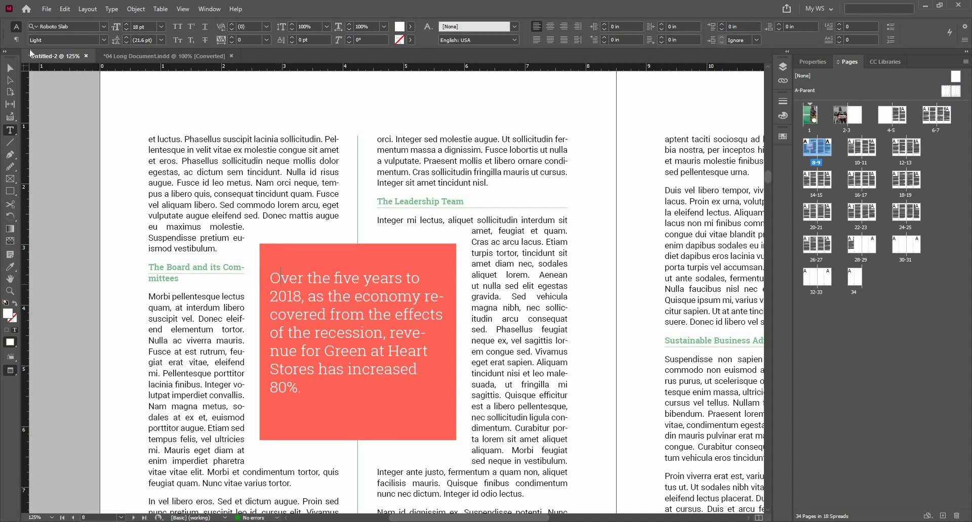
{"action": "left_click", "coordinate": [16, 40]}
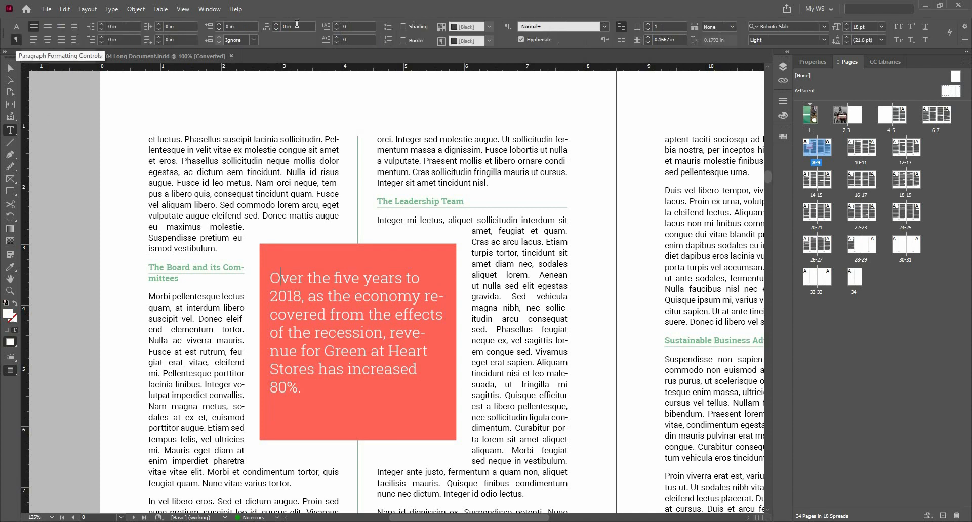
{"action": "left_click", "coordinate": [337, 23]}
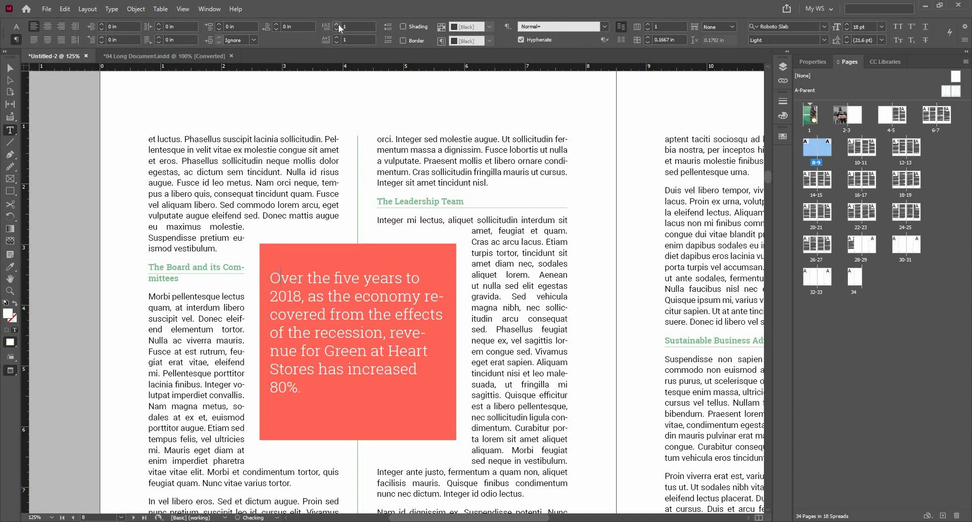
{"action": "left_click", "coordinate": [338, 24]}
{"action": "left_click", "coordinate": [337, 23]}
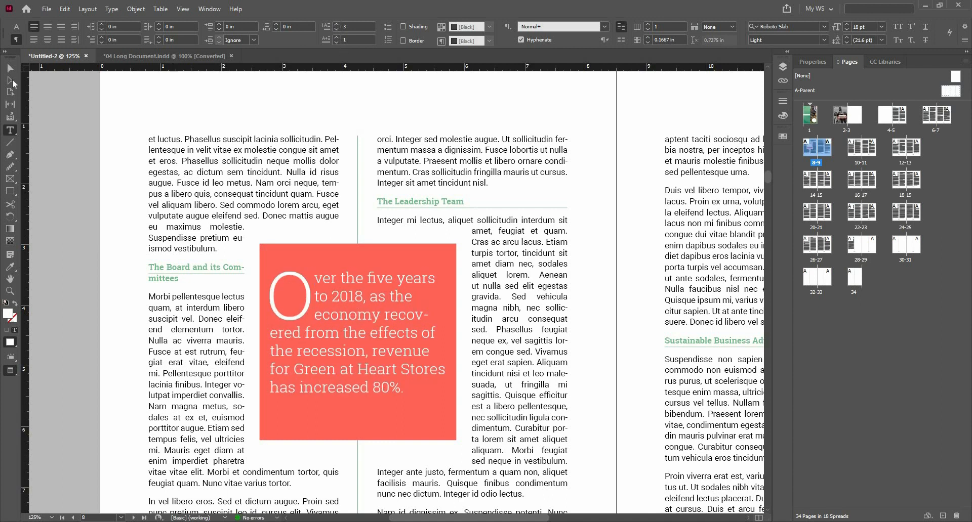
Fit the factoid frame's height to its text, about 2.06 in, and center it vertically on the red square.
{"action": "key", "text": "Escape"}
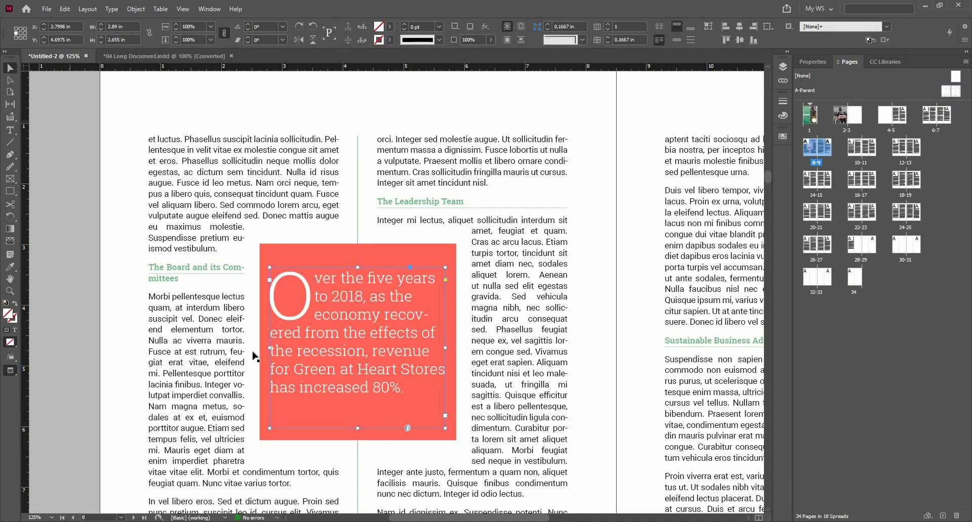
{"action": "double_click", "coordinate": [358, 428]}
{"action": "left_click_drag", "start_coordinate": [370, 355], "coordinate": [369, 353]}
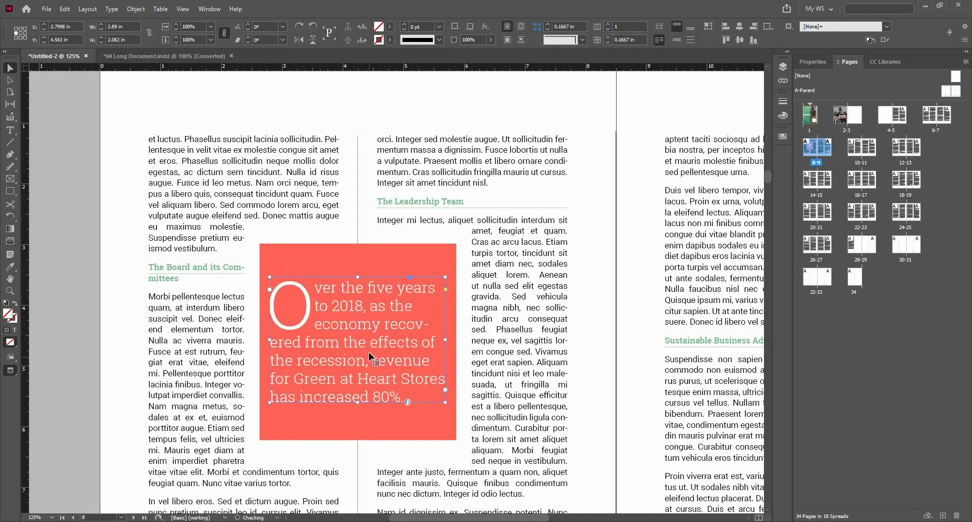
Increase the whole factoid frame's text size to 20 pt.
{"action": "left_click", "coordinate": [10, 130]}
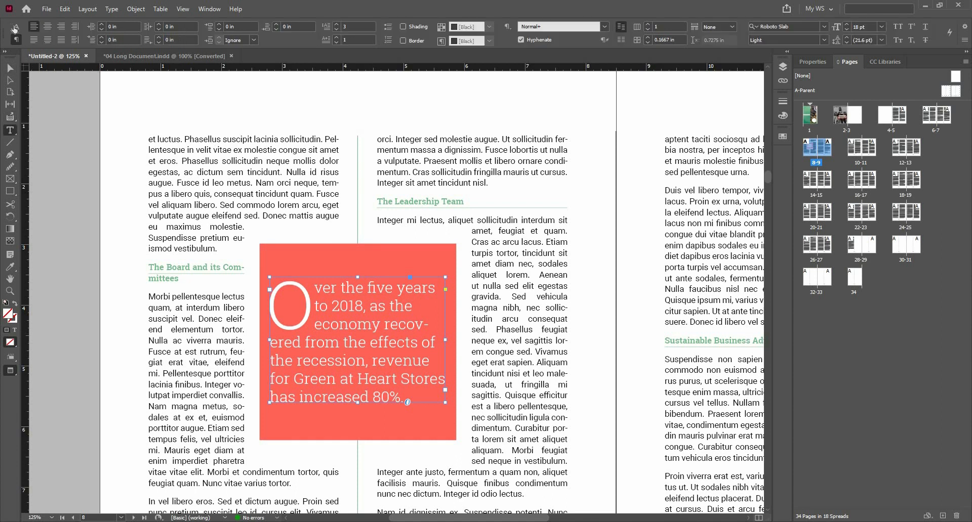
{"action": "left_click", "coordinate": [15, 27]}
{"action": "left_click", "coordinate": [126, 24]}
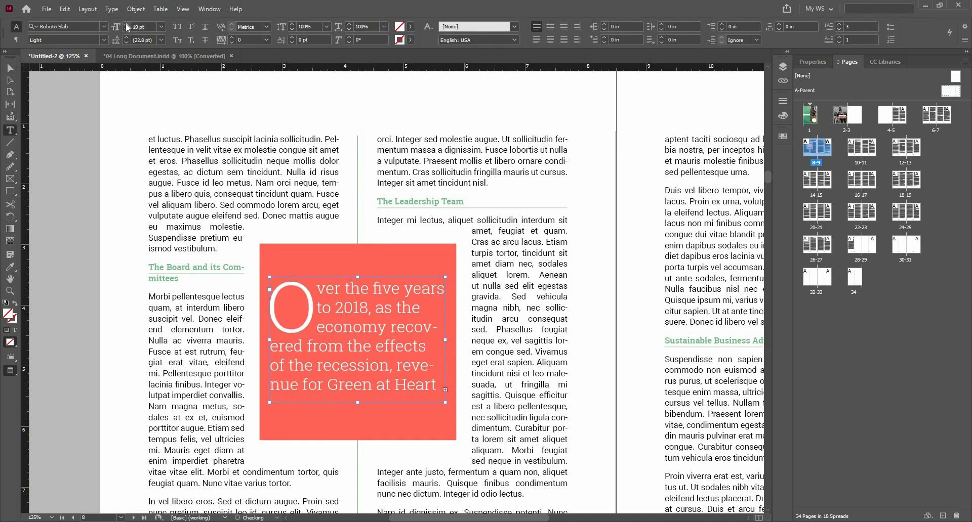
{"action": "key", "text": "ctrl+shift+period"}
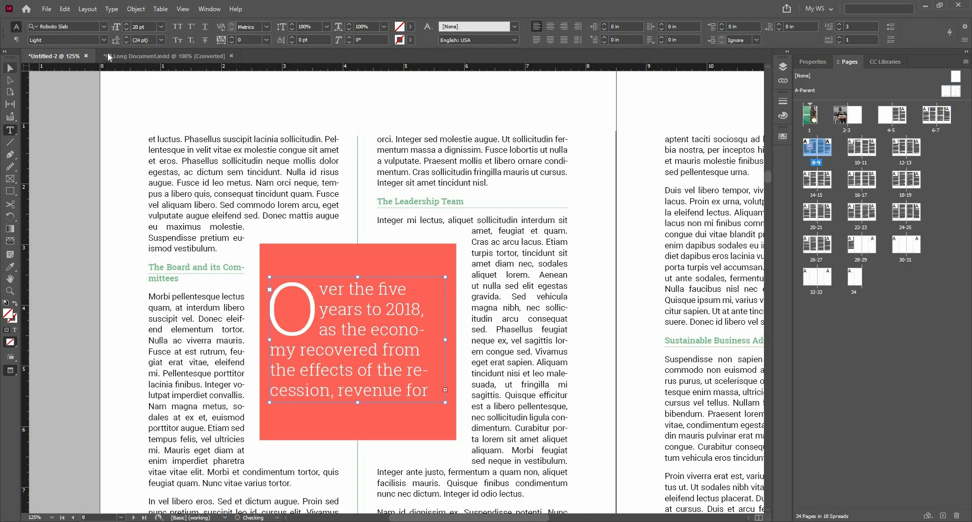
Turn off hyphenation for the factoid text and enlarge its frame to about 2.73 in high so all the text fits.
{"action": "left_click", "coordinate": [16, 40]}
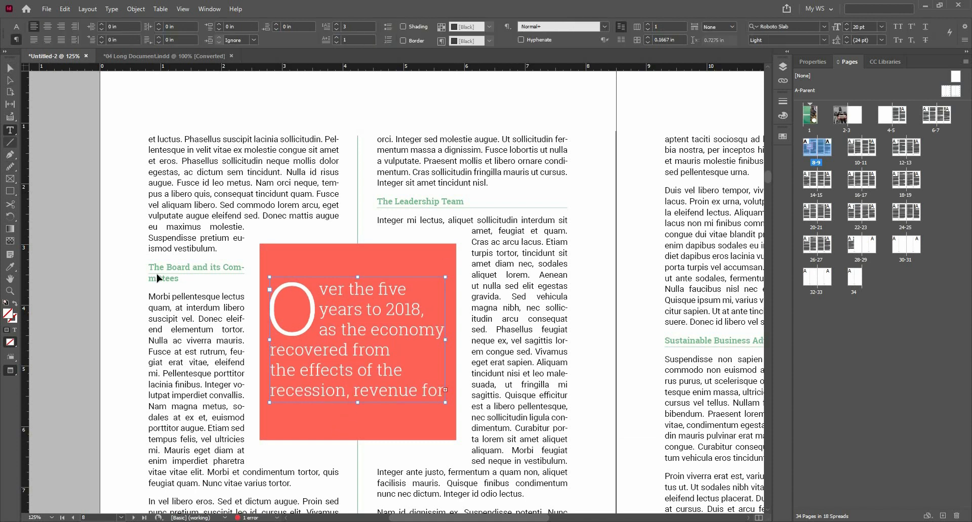
{"action": "key", "text": "Escape"}
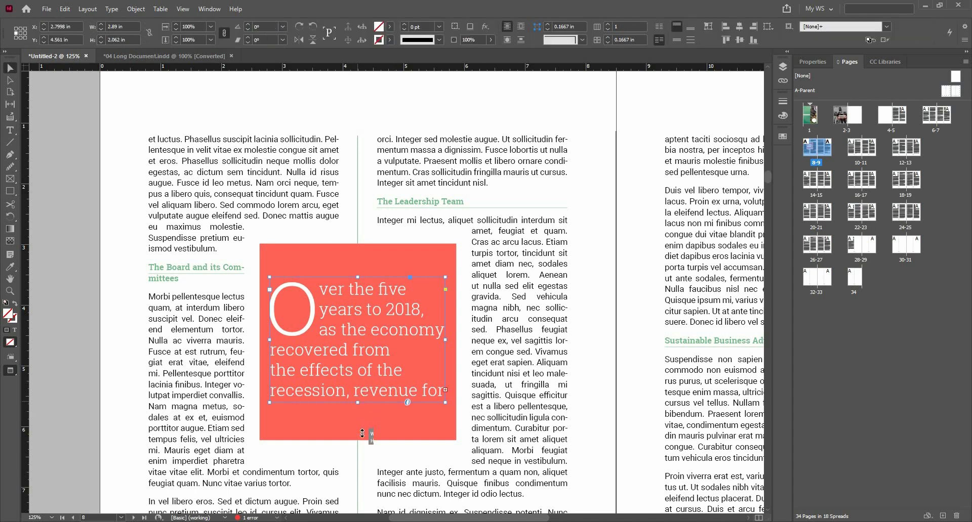
{"action": "left_click_drag", "start_coordinate": [362, 433], "coordinate": [362, 430]}
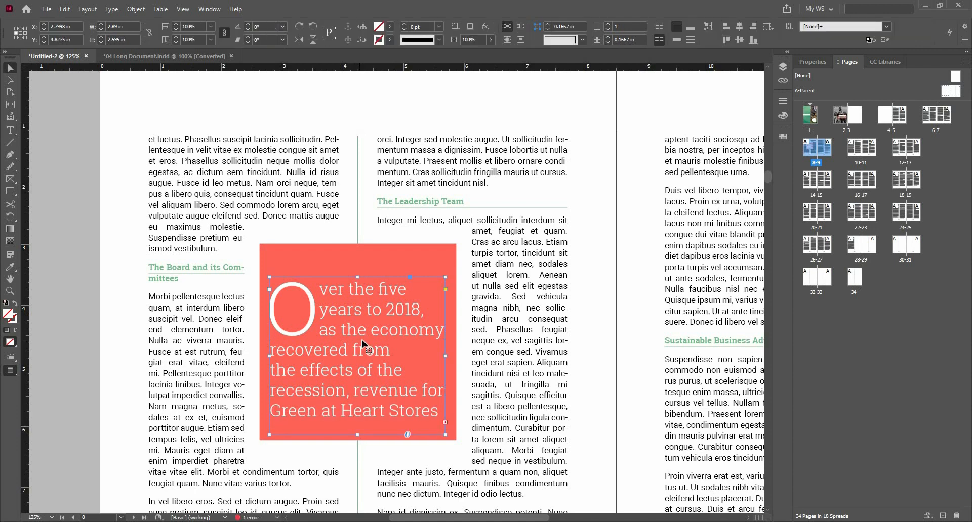
{"action": "left_click_drag", "start_coordinate": [354, 345], "coordinate": [364, 327]}
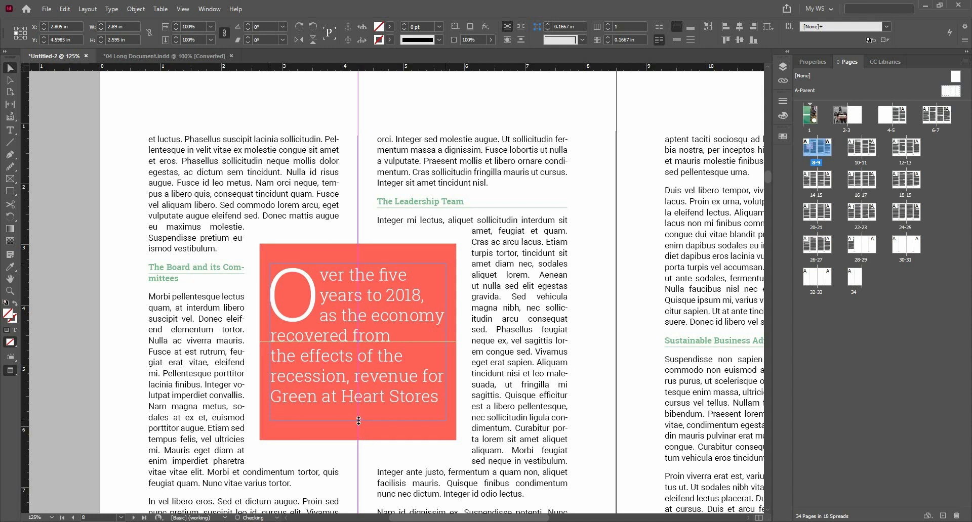
{"action": "left_click_drag", "start_coordinate": [358, 421], "coordinate": [360, 429]}
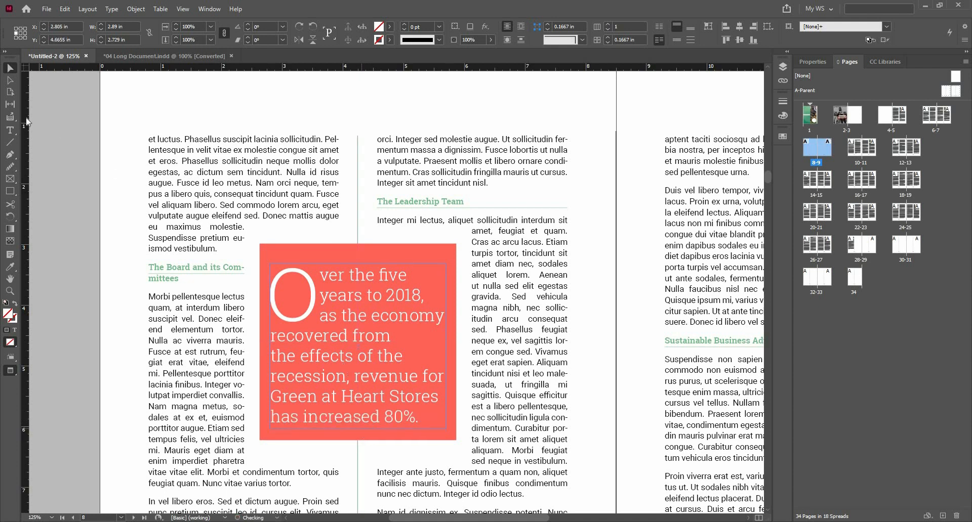
Center the factoid text frame vertically on the red square.
{"action": "key", "text": "ctrl+shift+a"}
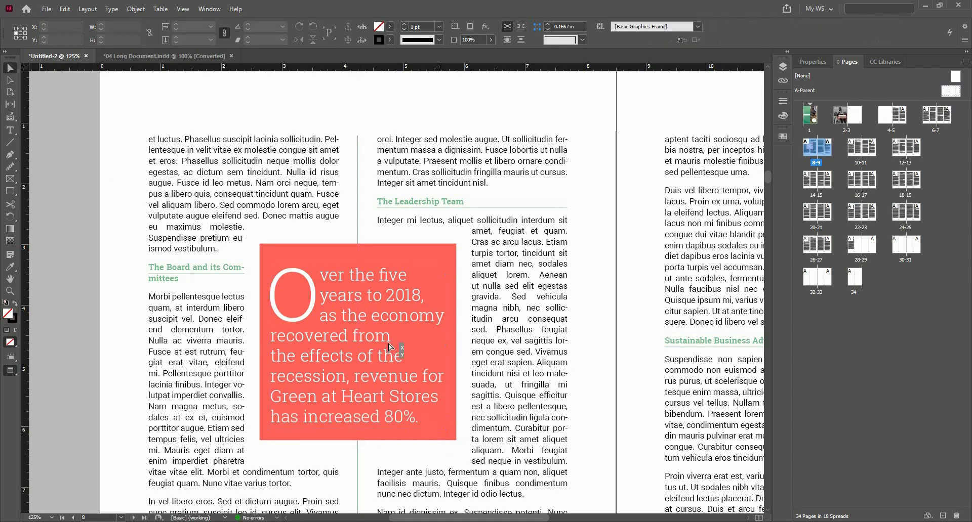
{"action": "left_click", "coordinate": [390, 346]}
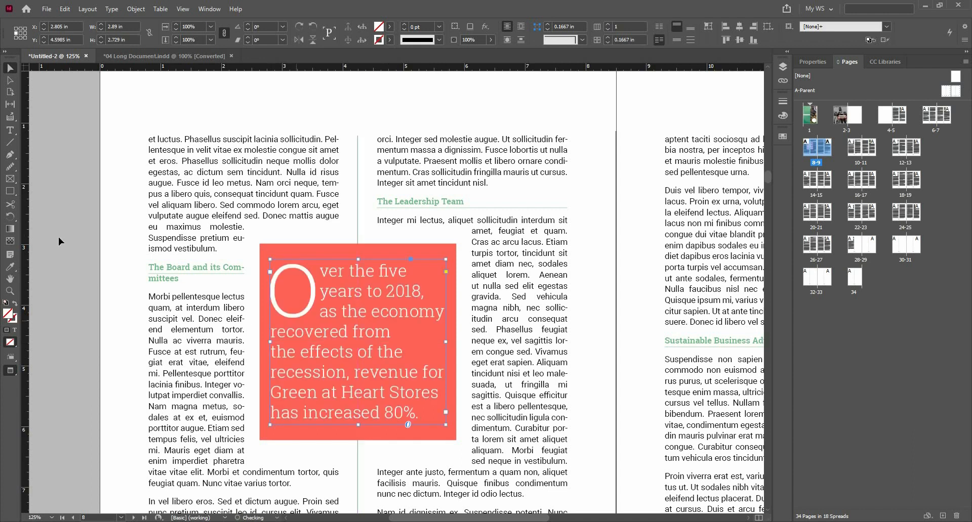
{"action": "key", "text": "ctrl+shift+a"}
Widen the red square from its center to about 3.42 in.
{"action": "left_click", "coordinate": [262, 345]}
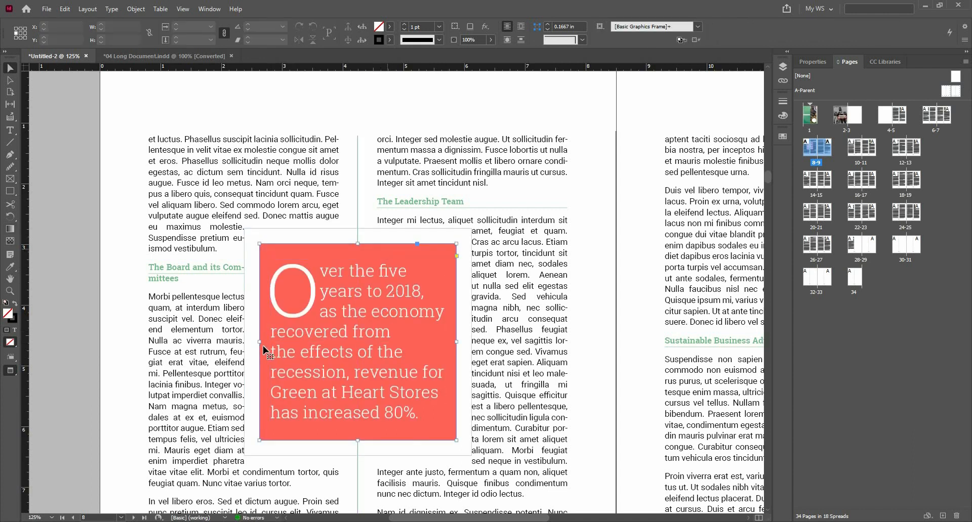
{"action": "left_click_drag", "start_coordinate": [260, 341], "coordinate": [253, 341]}
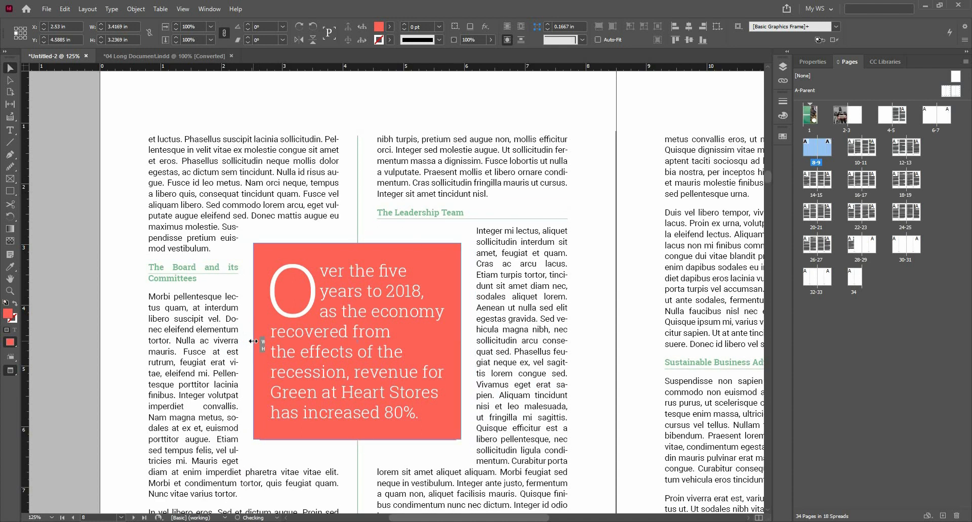
{"action": "key", "text": "ctrl+shift+a"}
Review the callout on pages 8-9 along with the neighboring spreads, and compare it with the callout in 04 Long Document.indd.
{"action": "scroll", "coordinate": [328, 286], "scroll_direction": "down", "scroll_amount": 1}
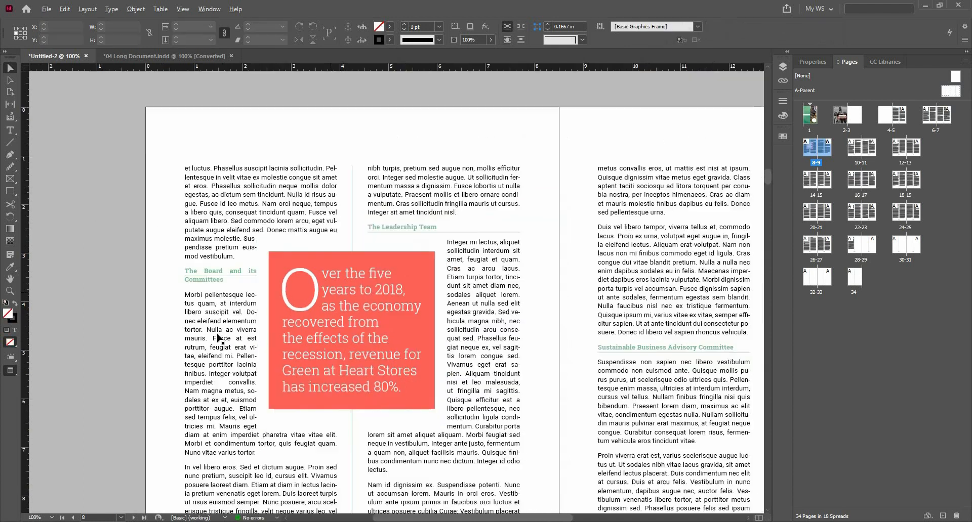
{"action": "scroll", "coordinate": [208, 334], "scroll_direction": "down", "scroll_amount": 2}
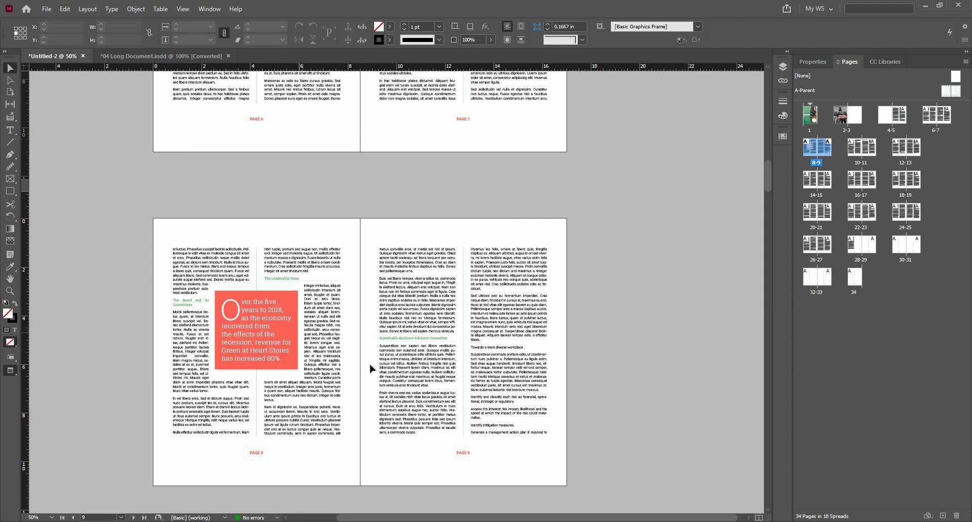
{"action": "key", "text": "ctrl+minus"}
{"action": "scroll", "coordinate": [378, 222], "scroll_direction": "up", "scroll_amount": 3}
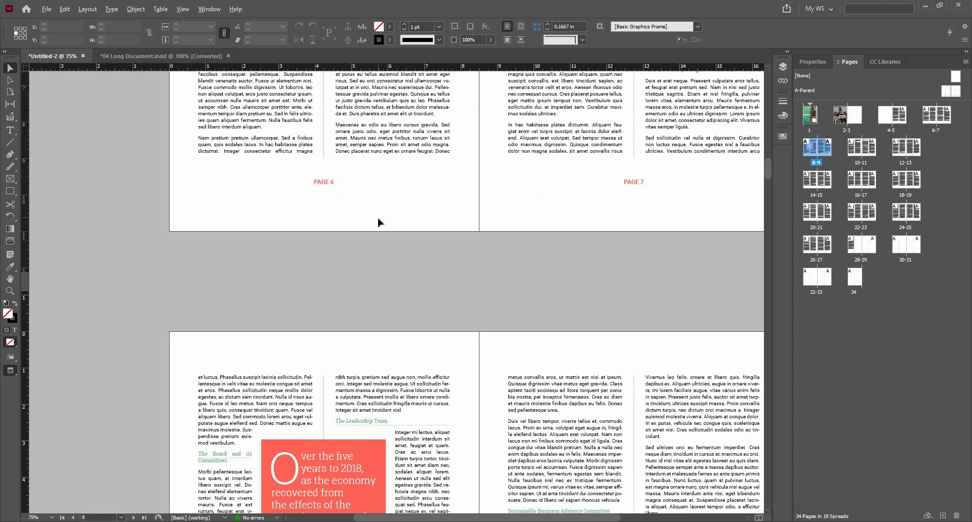
{"action": "scroll", "coordinate": [377, 226], "scroll_direction": "down", "scroll_amount": 2}
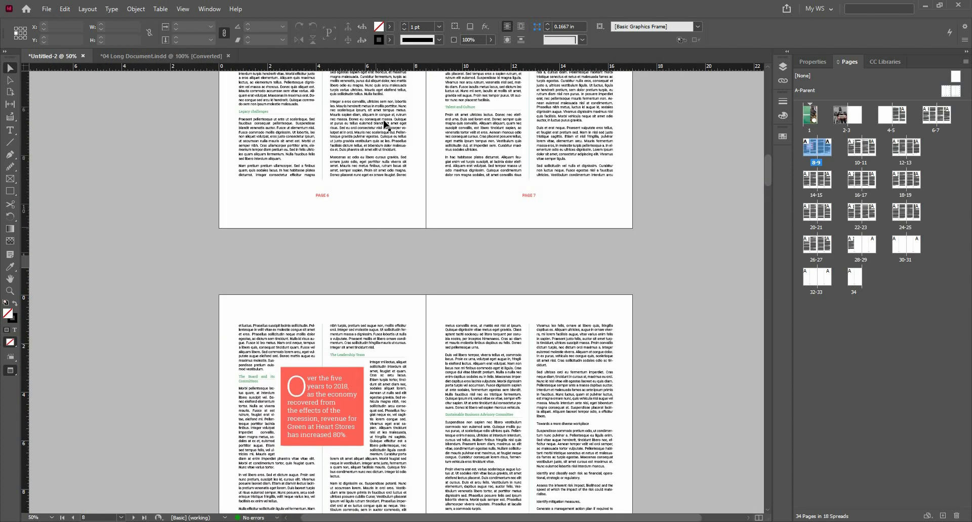
{"action": "scroll", "coordinate": [370, 393], "scroll_direction": "up", "scroll_amount": 1}
{"action": "scroll", "coordinate": [370, 392], "scroll_direction": "up", "scroll_amount": 4}
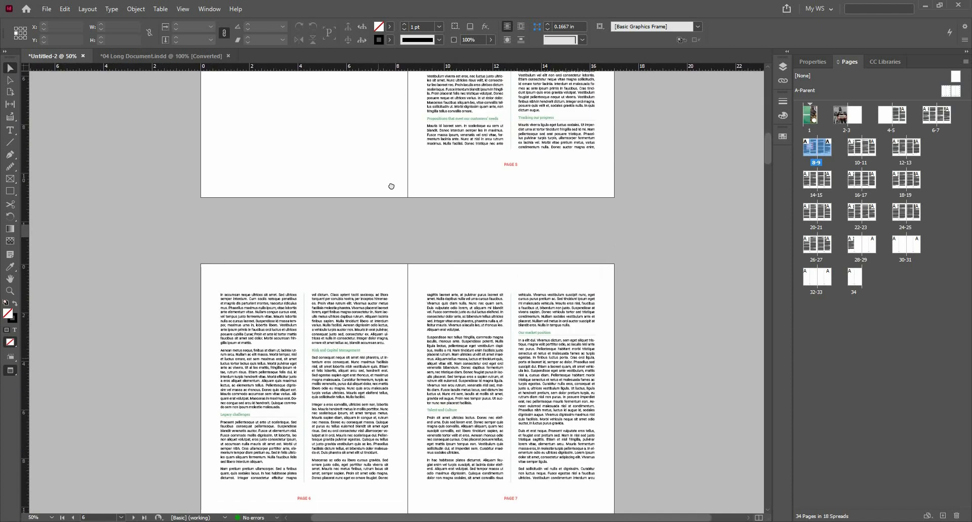
{"action": "left_click_drag", "start_coordinate": [365, 403], "coordinate": [401, 180]}
{"action": "left_click_drag", "start_coordinate": [425, 371], "coordinate": [412, 144]}
{"action": "scroll", "coordinate": [411, 144], "scroll_direction": "down", "scroll_amount": 1}
{"action": "scroll", "coordinate": [412, 152], "scroll_direction": "up", "scroll_amount": 1}
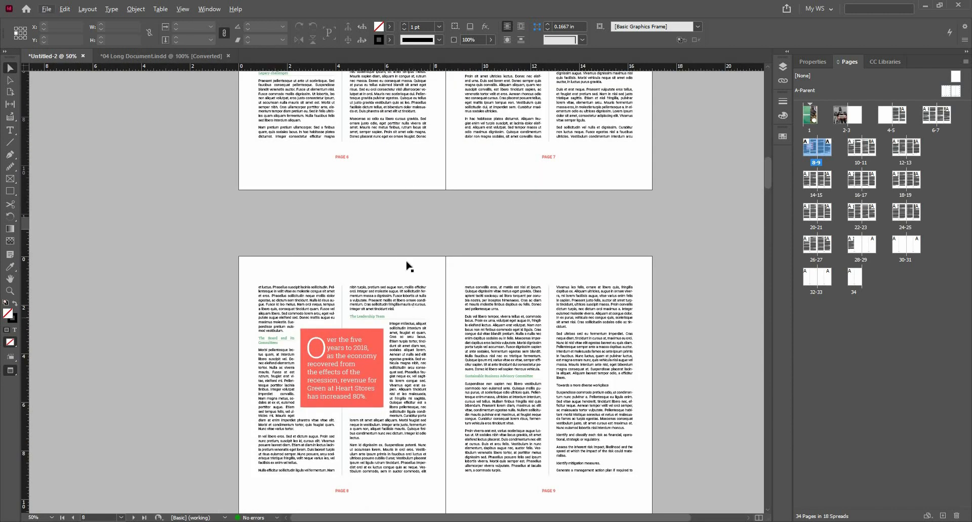
{"action": "left_click_drag", "start_coordinate": [410, 308], "coordinate": [390, 253]}
{"action": "left_click_drag", "start_coordinate": [408, 298], "coordinate": [423, 481]}
{"action": "left_click_drag", "start_coordinate": [437, 217], "coordinate": [457, 219]}
{"action": "left_click_drag", "start_coordinate": [463, 368], "coordinate": [490, 79]}
{"action": "left_click_drag", "start_coordinate": [499, 197], "coordinate": [527, 15]}
{"action": "left_click_drag", "start_coordinate": [499, 354], "coordinate": [499, 246]}
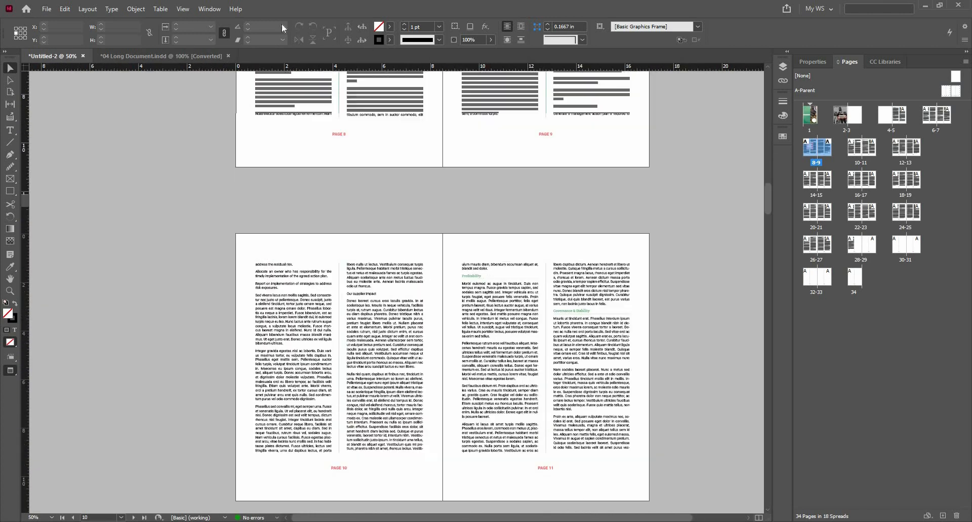
{"action": "left_click", "coordinate": [163, 56]}
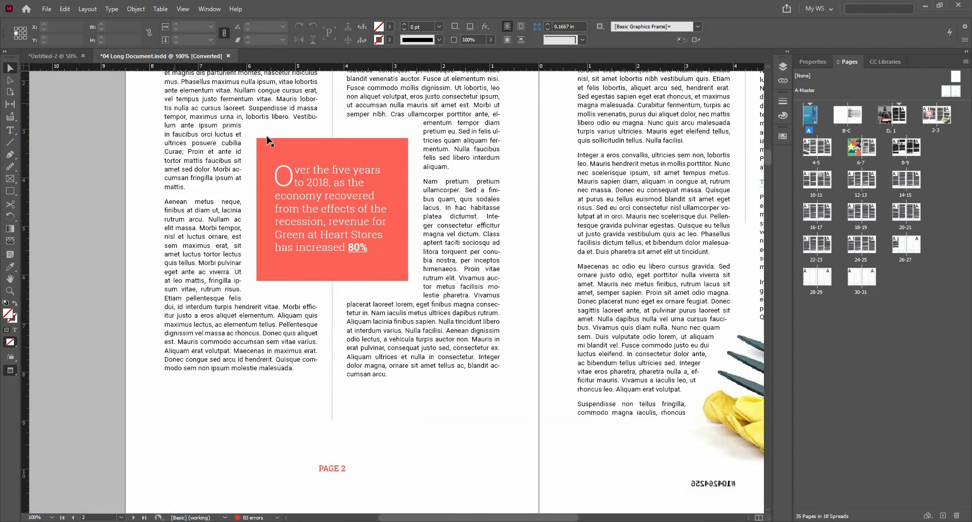
{"action": "key", "text": "ctrl+Tab"}
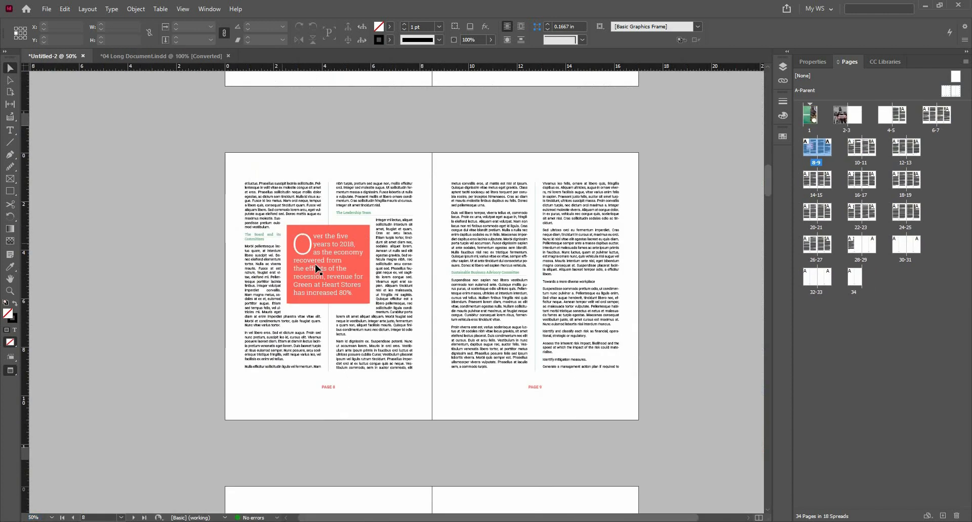
{"action": "left_click", "coordinate": [319, 264]}
{"action": "scroll", "coordinate": [319, 263], "scroll_direction": "up", "scroll_amount": 1}
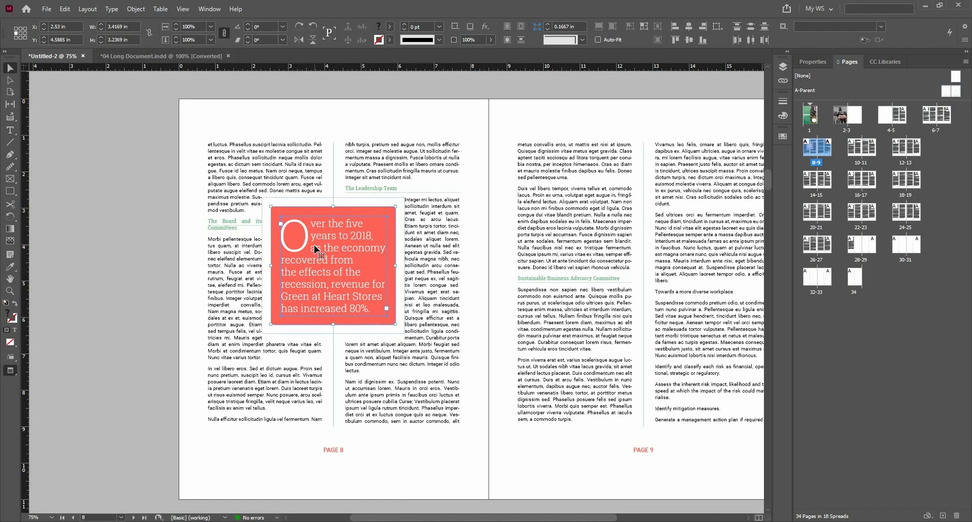
{"action": "key", "text": "Delete"}
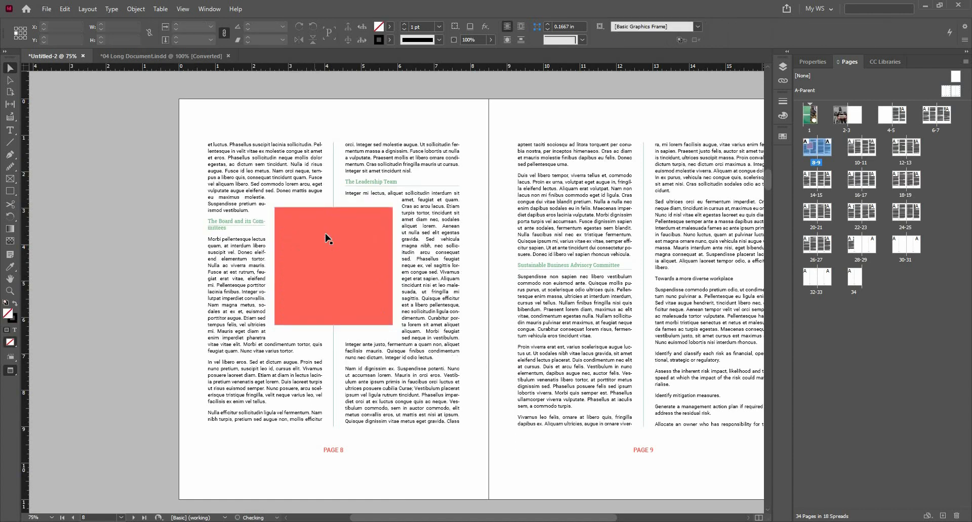
{"action": "key", "text": "ctrl+z"}
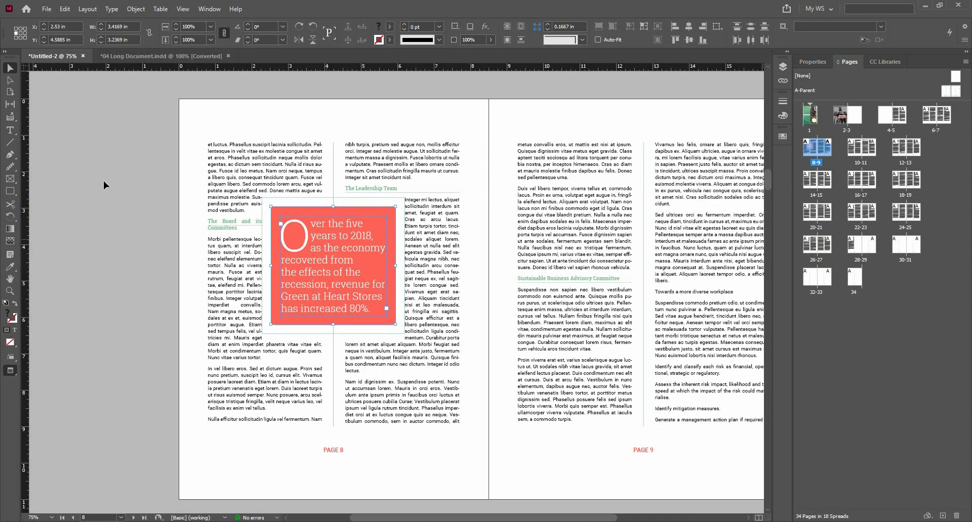
Undo the test move of the callout and the widening of the red square.
{"action": "left_click_drag", "start_coordinate": [321, 226], "coordinate": [317, 289]}
{"action": "key", "text": "ctrl+z"}
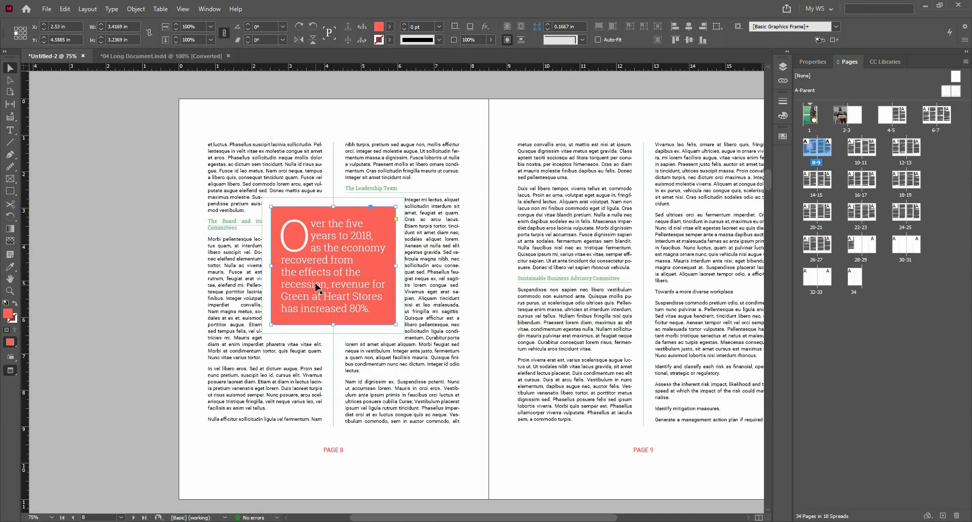
{"action": "key", "text": "ctrl+z"}
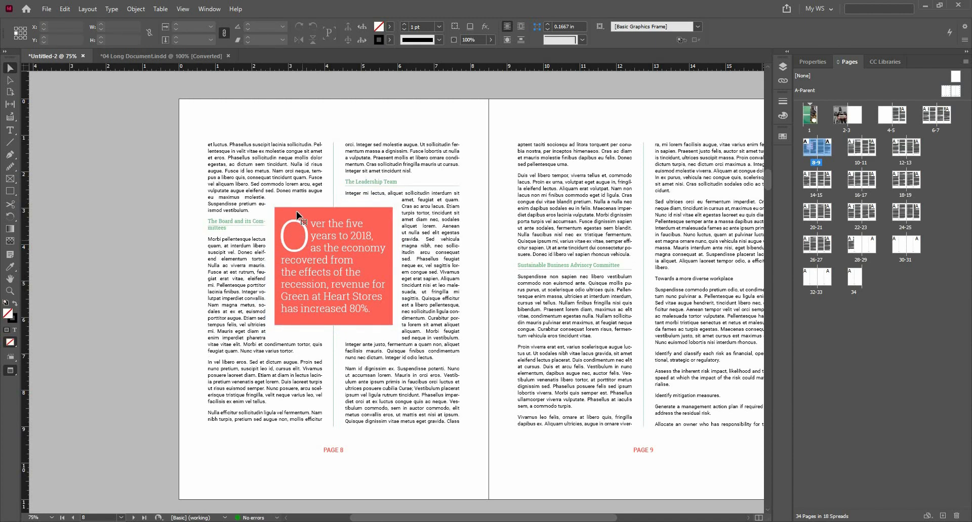
Group the red square and the factoid text frame into one object.
{"action": "left_click_drag", "start_coordinate": [296, 210], "coordinate": [267, 285]}
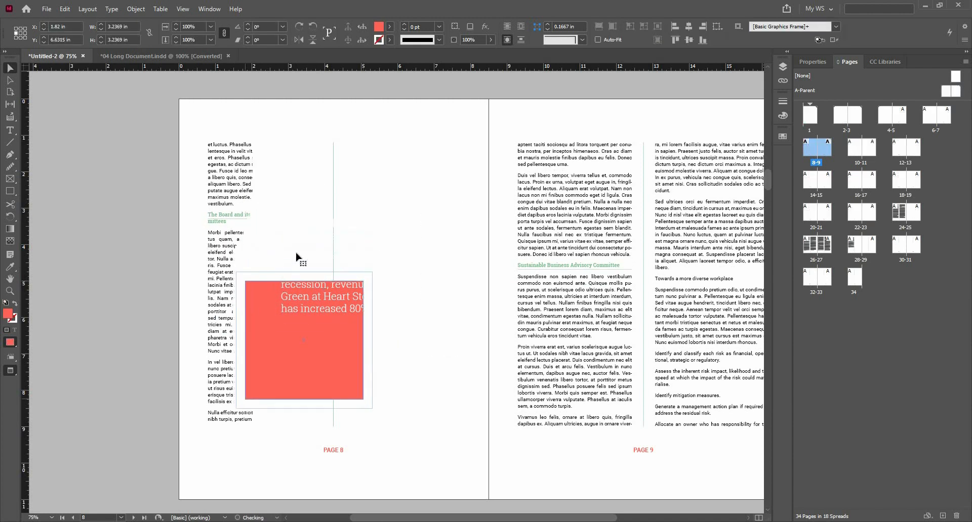
{"action": "key", "text": "ctrl+z"}
{"action": "left_click", "coordinate": [306, 314], "text": "shift"}
{"action": "key", "text": "ctrl+g"}
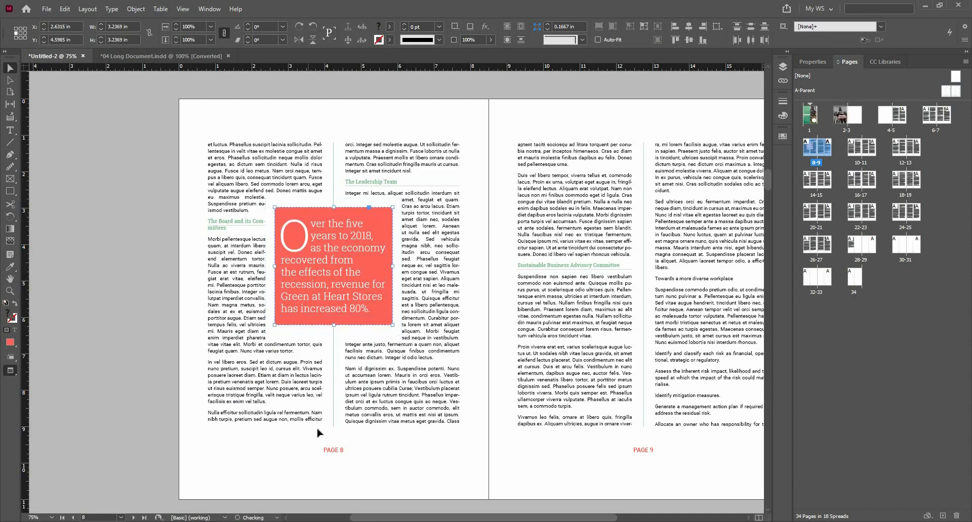
Move the grouped callout from page 8 to page 6.
{"action": "scroll", "coordinate": [318, 428], "scroll_direction": "down", "scroll_amount": 2}
{"action": "left_click_drag", "start_coordinate": [338, 315], "coordinate": [334, 153]}
{"action": "scroll", "coordinate": [360, 115], "scroll_direction": "up", "scroll_amount": 2}
{"action": "left_click_drag", "start_coordinate": [368, 106], "coordinate": [308, 465]}
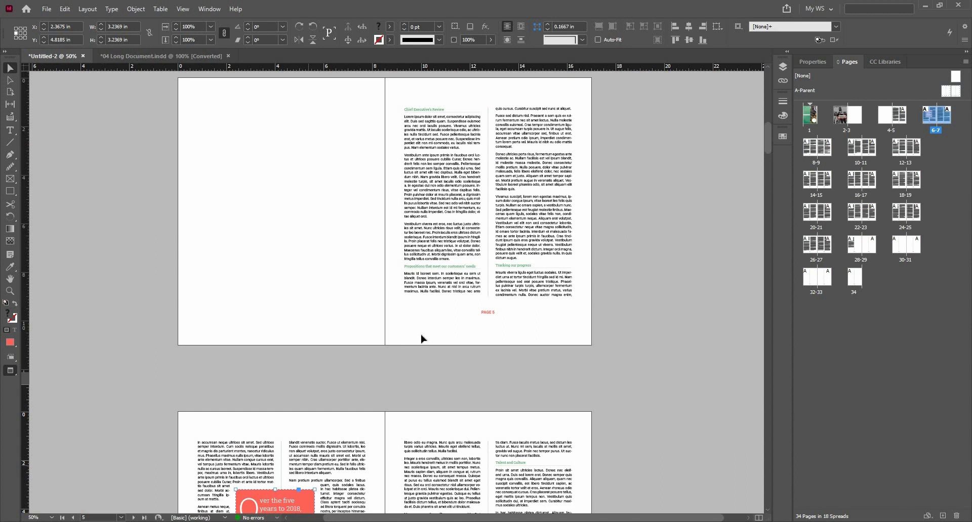
Center the grouped callout over the column gutter of page 6, at about X 2.63 in and Y 4.73 in.
{"action": "left_click_drag", "start_coordinate": [422, 339], "coordinate": [460, 299]}
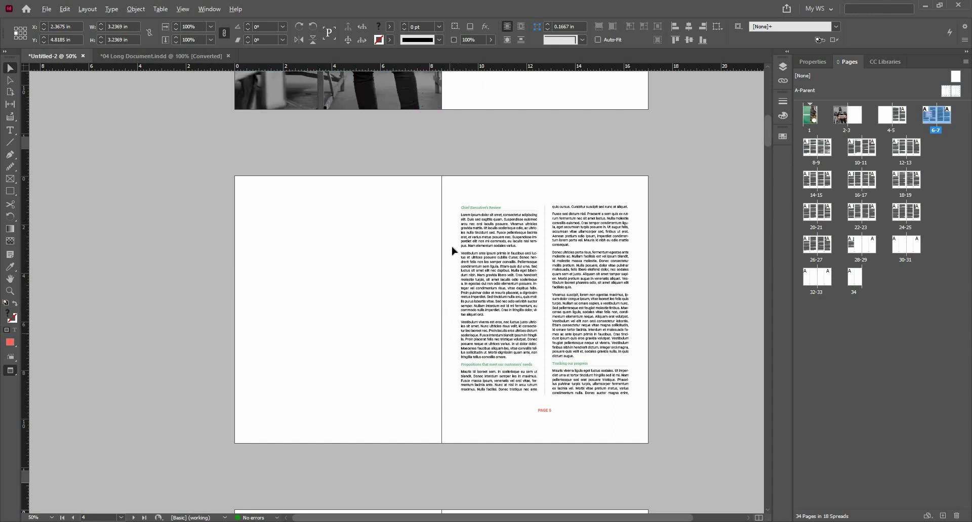
{"action": "left_click_drag", "start_coordinate": [452, 248], "coordinate": [421, 306]}
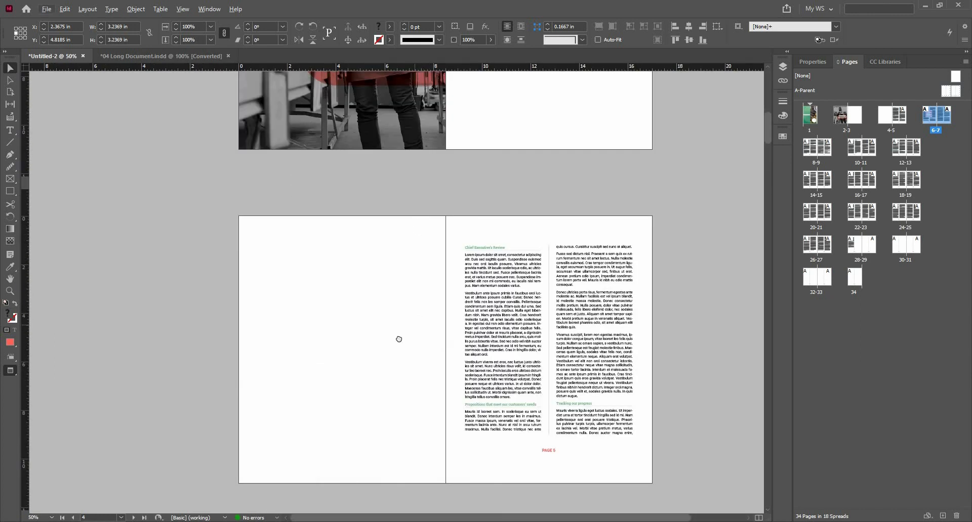
{"action": "scroll", "coordinate": [399, 339], "scroll_direction": "down", "scroll_amount": 5}
{"action": "key", "text": "ctrl+1"}
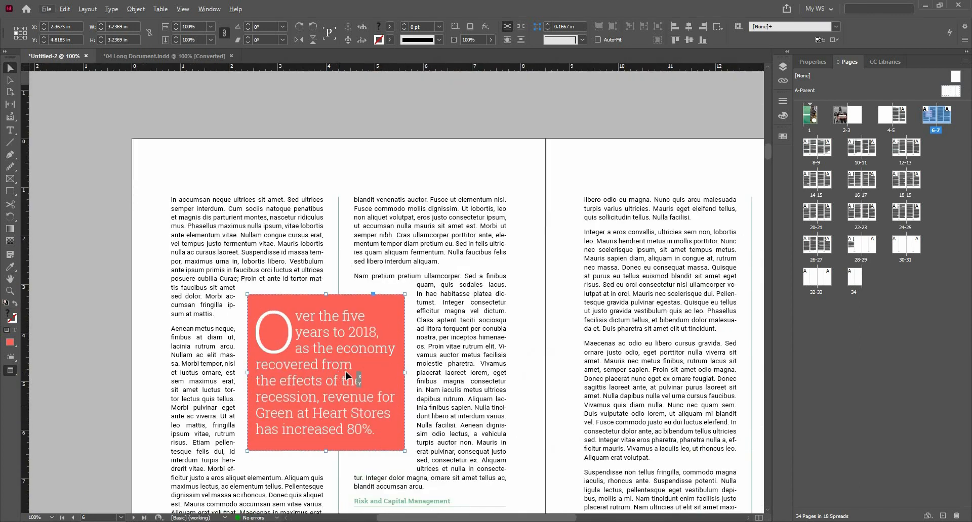
{"action": "left_click_drag", "start_coordinate": [348, 375], "coordinate": [345, 245]}
{"action": "key", "text": "ctrl+minus"}
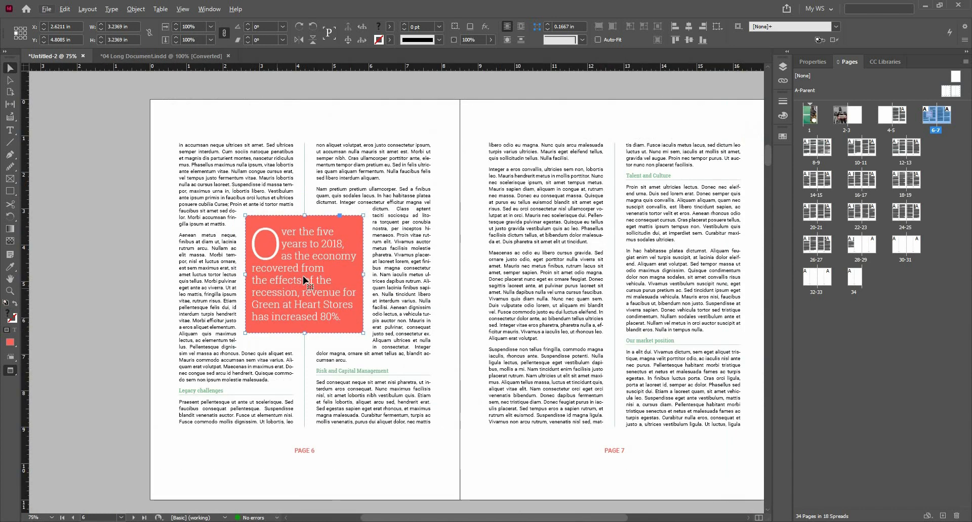
{"action": "left_click_drag", "start_coordinate": [309, 275], "coordinate": [310, 271]}
Place the image AdobeStock_104264256_Preview over the lower outer corner of page 7, at about X 10.7 in and Y 8.4 in.
{"action": "left_click_drag", "start_coordinate": [460, 322], "coordinate": [296, 275]}
{"action": "scroll", "coordinate": [478, 351], "scroll_direction": "down", "scroll_amount": 1}
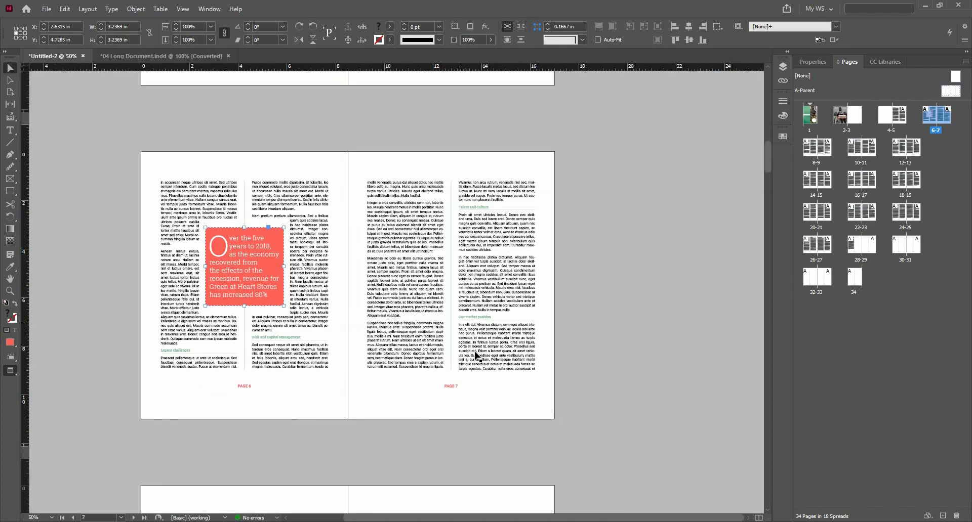
{"action": "scroll", "coordinate": [476, 353], "scroll_direction": "up", "scroll_amount": 1}
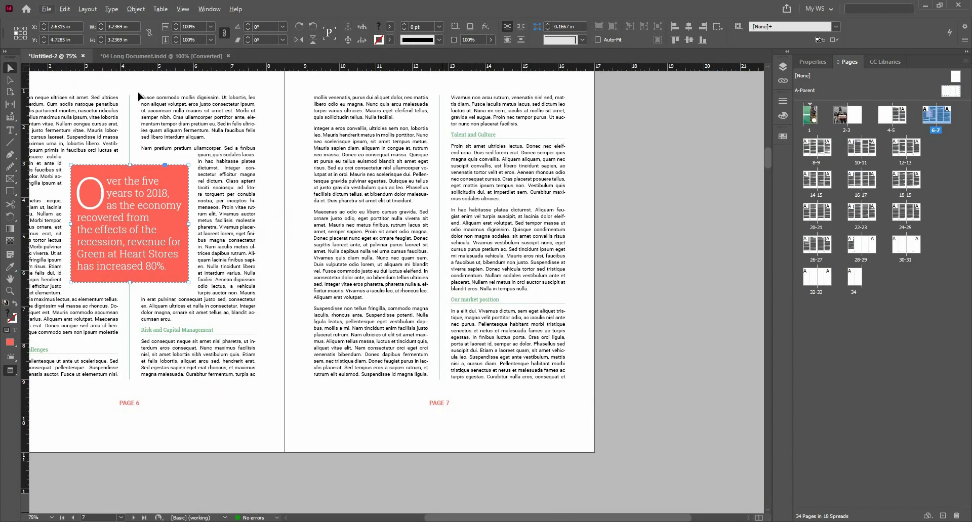
{"action": "left_click", "coordinate": [47, 9]}
{"action": "left_click", "coordinate": [84, 145]}
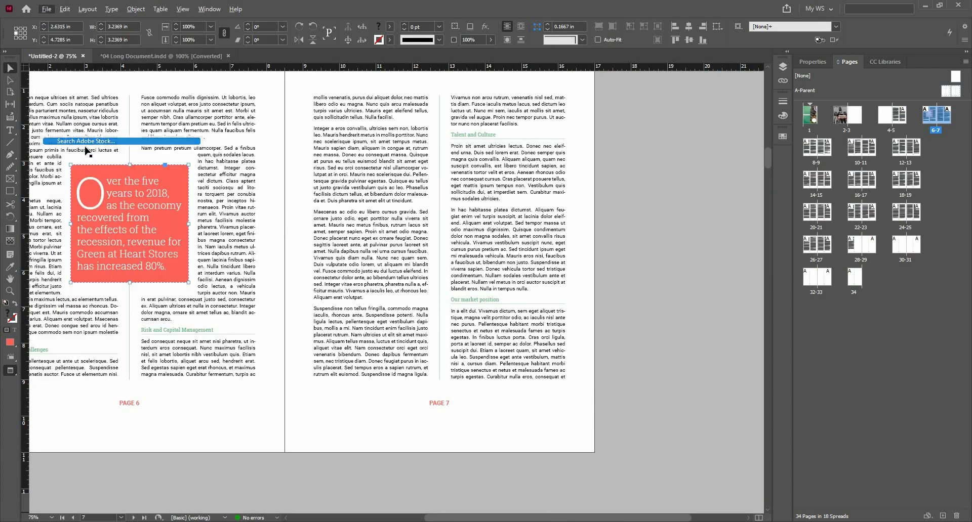
{"action": "left_click", "coordinate": [47, 9]}
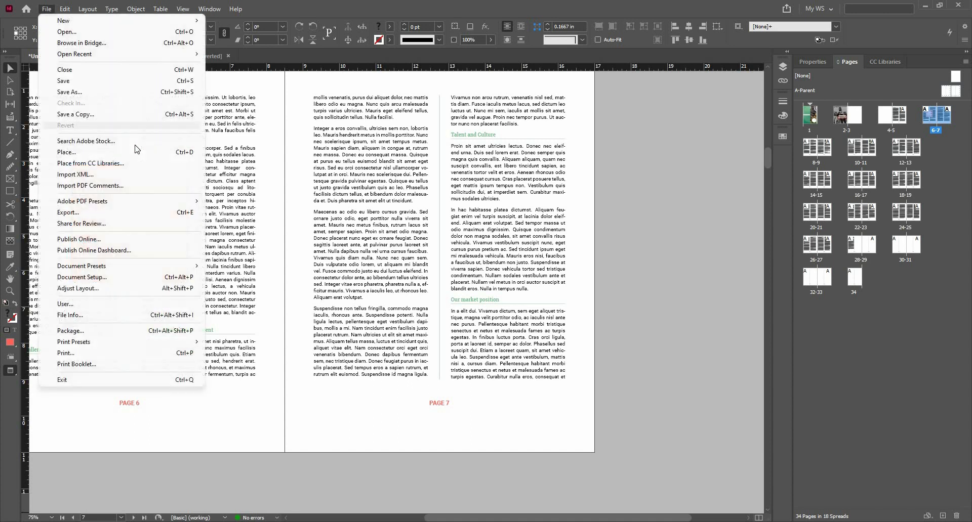
{"action": "key", "text": "Return"}
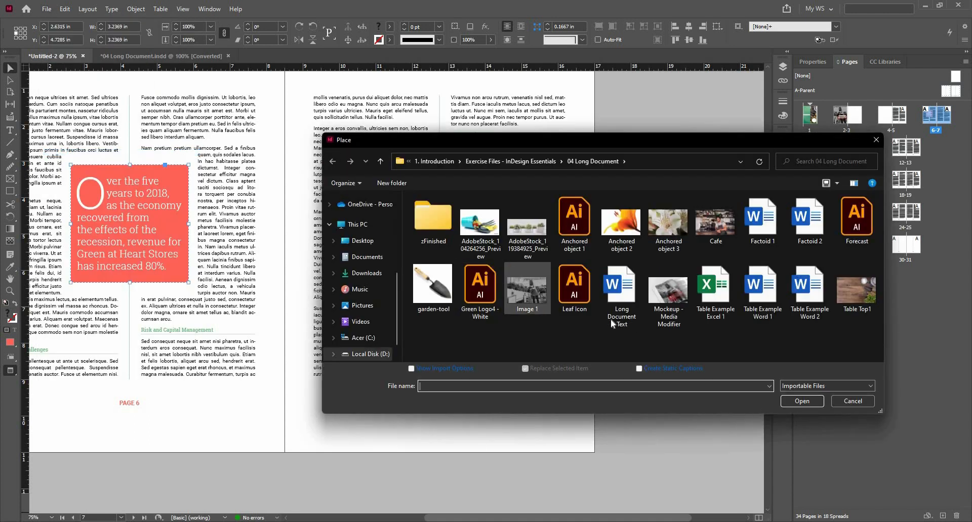
{"action": "left_click", "coordinate": [480, 225]}
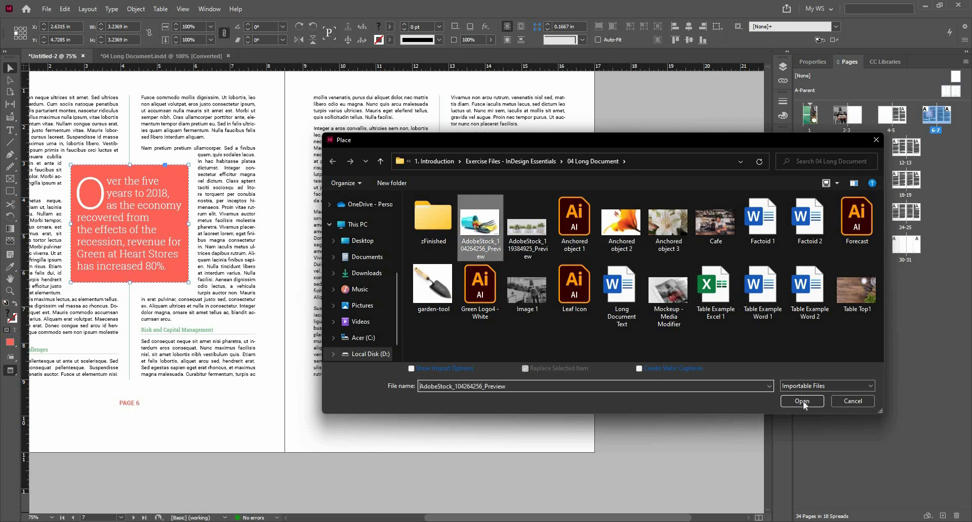
{"action": "left_click", "coordinate": [802, 401]}
{"action": "left_click_drag", "start_coordinate": [649, 411], "coordinate": [662, 421]}
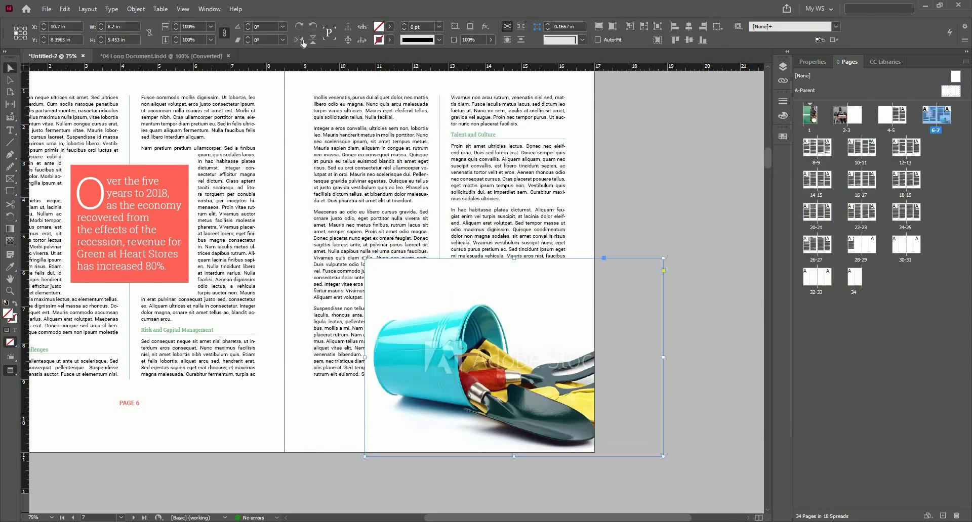
Flip the bucket-and-tools image horizontally and move it back over page 7's lower outer corner, at about X 18.64 in.
{"action": "left_click", "coordinate": [300, 40]}
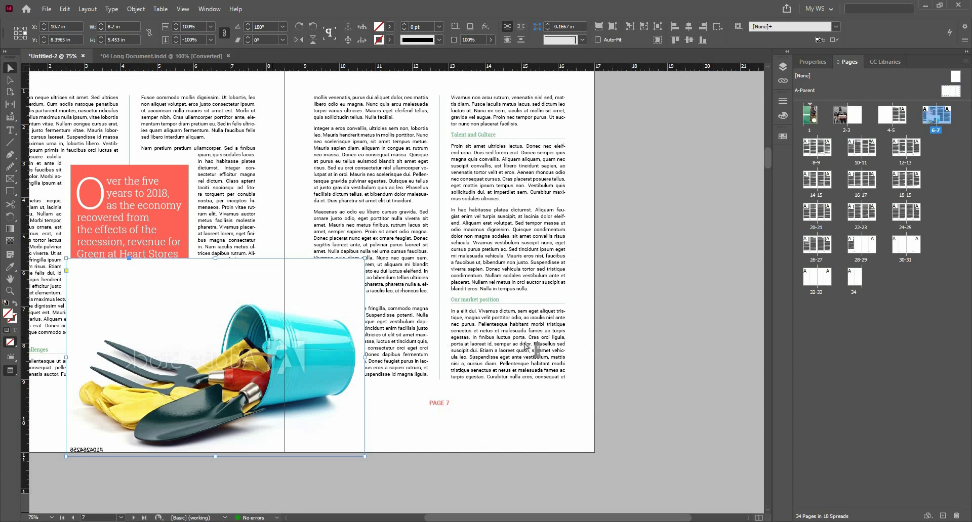
{"action": "left_click_drag", "start_coordinate": [524, 343], "coordinate": [546, 344]}
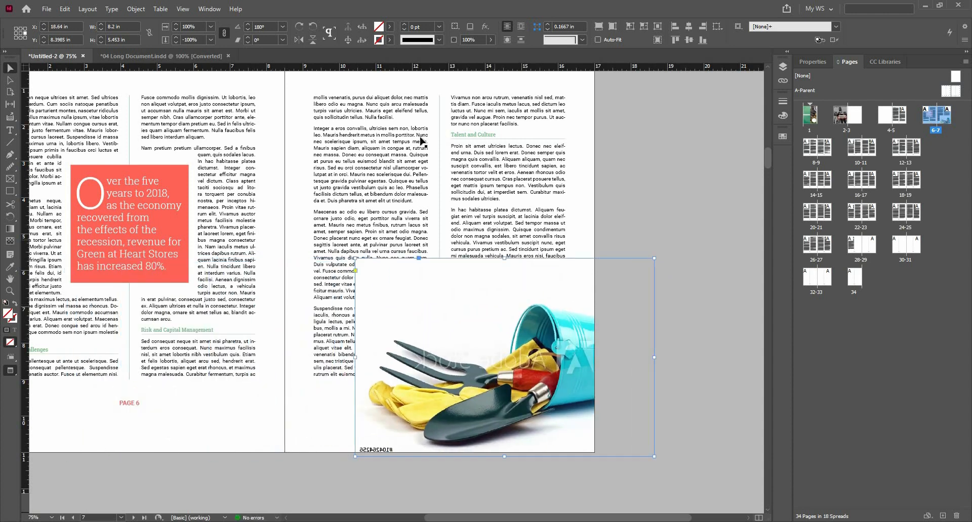
Wrap the text around the object shape of the bucket-and-tools image, with the contour type set to Detect Edges.
{"action": "left_click", "coordinate": [209, 9]}
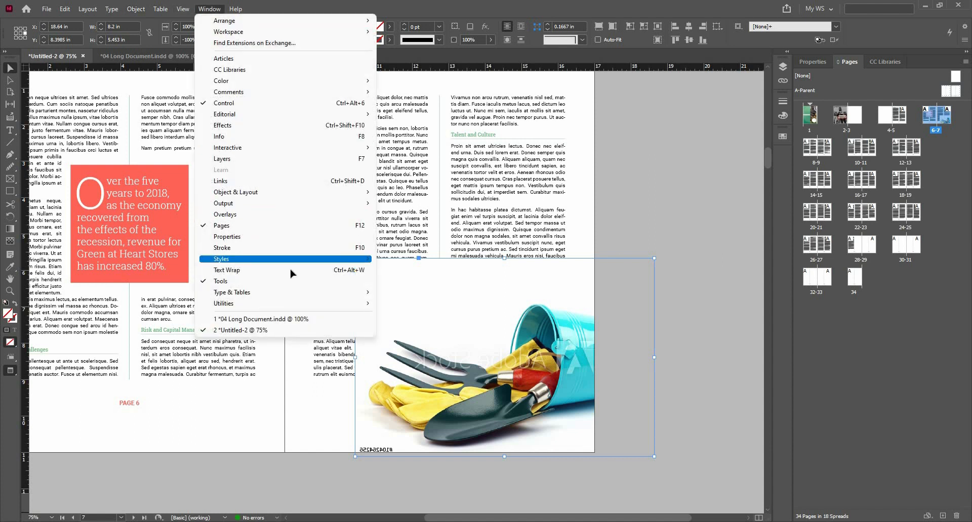
{"action": "left_click", "coordinate": [291, 270]}
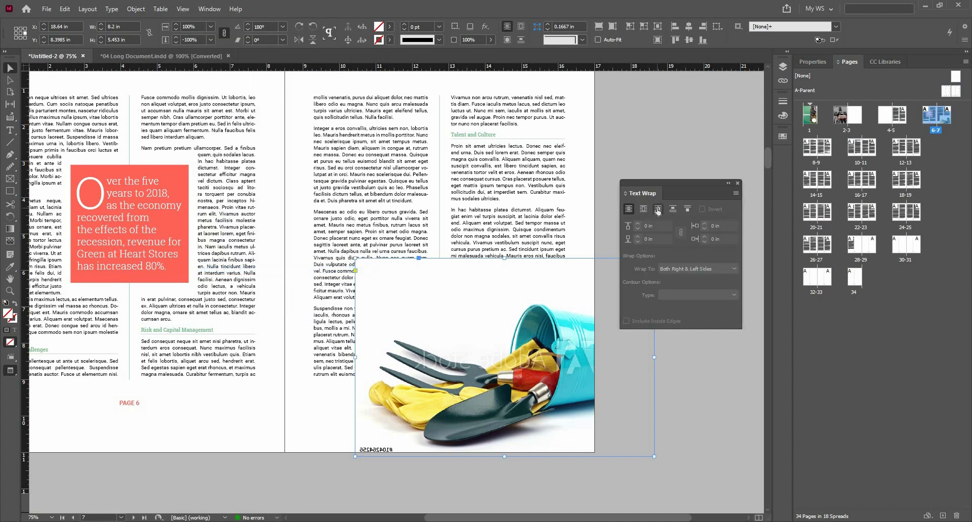
{"action": "left_click", "coordinate": [658, 209]}
{"action": "left_click", "coordinate": [673, 295]}
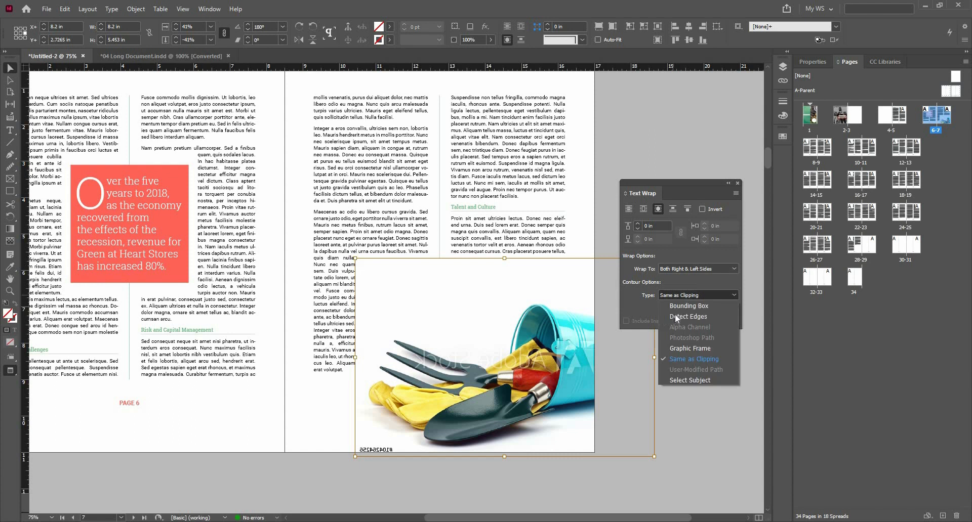
{"action": "left_click", "coordinate": [675, 315]}
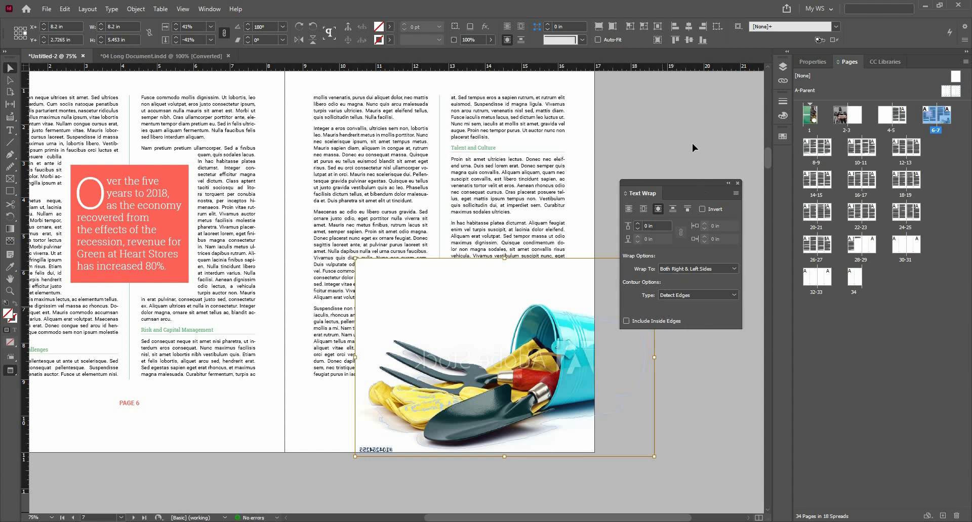
Send the bucket-and-tools image to the back, behind the text on page 7.
{"action": "right_click", "coordinate": [588, 275]}
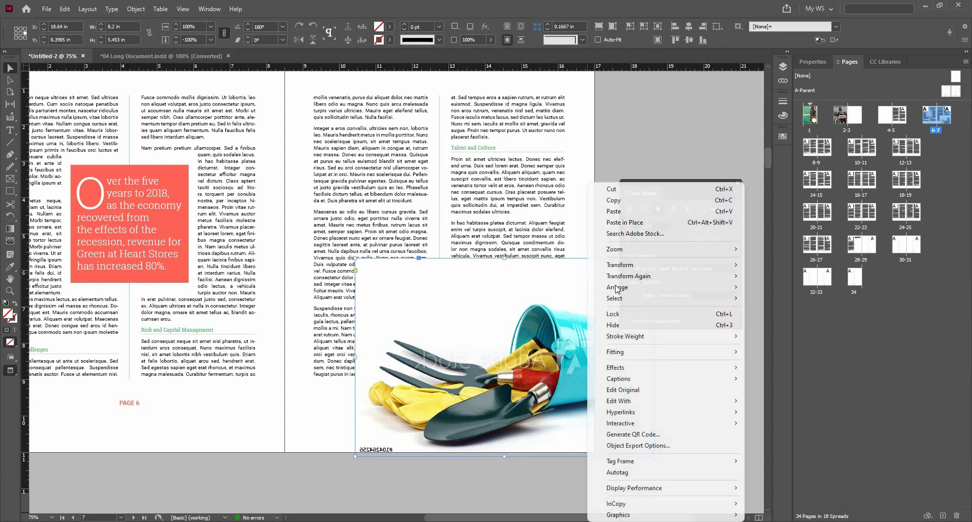
{"action": "mouse_move", "coordinate": [617, 288]}
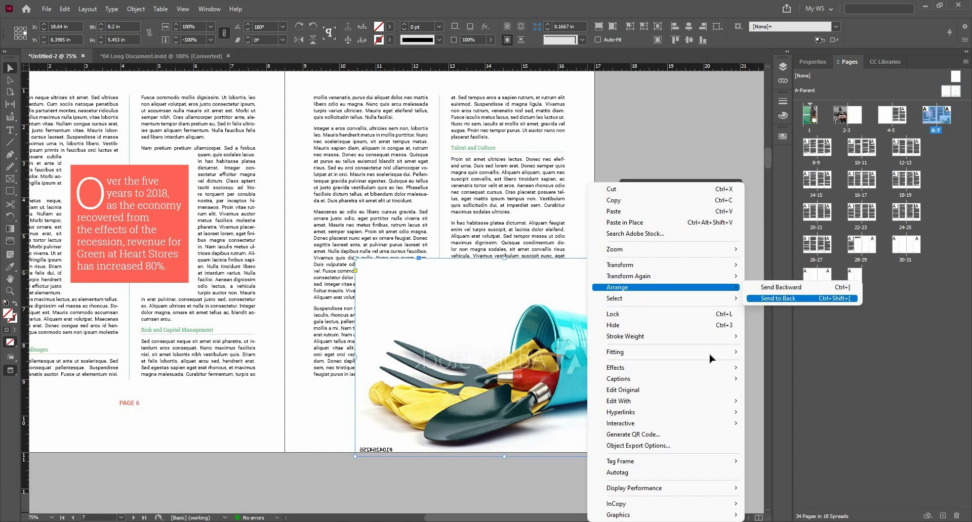
{"action": "left_click", "coordinate": [778, 299]}
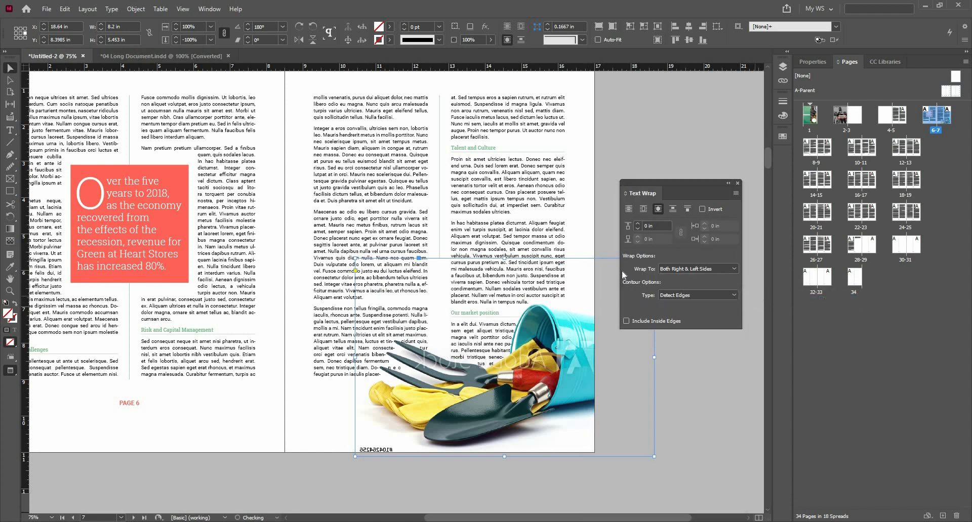
Set the image's text wrap offset to 0.25 in, then deselect it and close the text wrap settings.
{"action": "left_click", "coordinate": [637, 226]}
{"action": "left_click", "coordinate": [638, 225]}
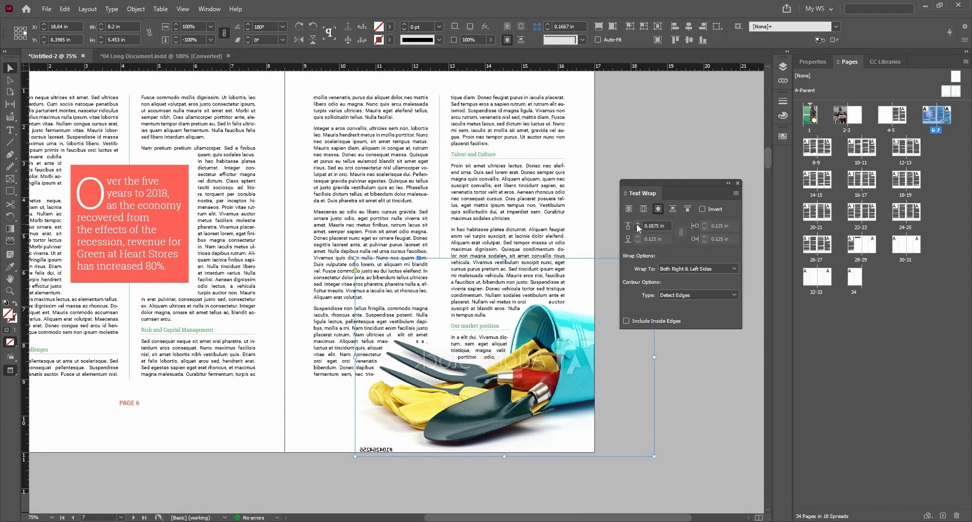
{"action": "left_click", "coordinate": [637, 226]}
{"action": "left_click", "coordinate": [637, 225]}
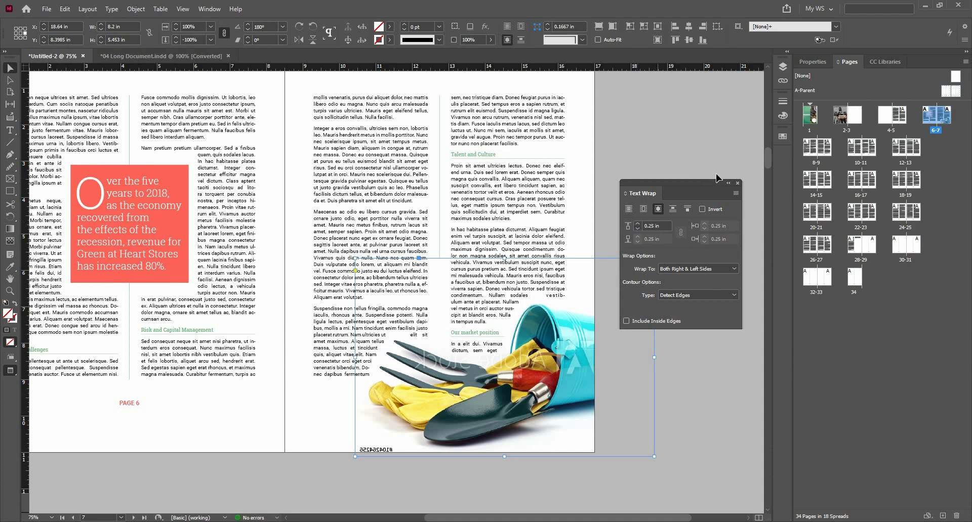
{"action": "left_click", "coordinate": [695, 162]}
{"action": "key", "text": "ctrl+alt+w"}
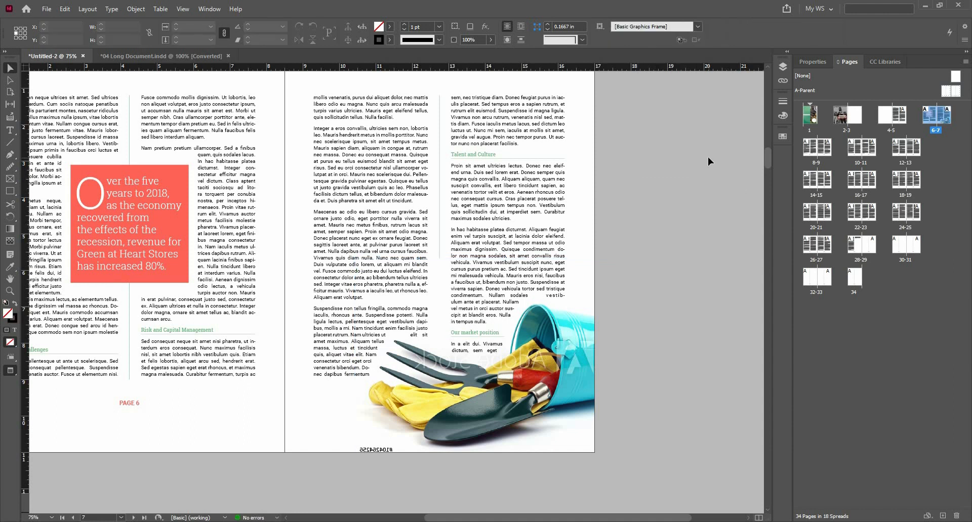
Compare the spread of pages 8-9 with the matching pages in 04 Long Document.indd and return to Untitled-2.
{"action": "scroll", "coordinate": [428, 356], "scroll_direction": "down", "scroll_amount": 1}
{"action": "scroll", "coordinate": [368, 388], "scroll_direction": "down", "scroll_amount": 2}
{"action": "scroll", "coordinate": [371, 407], "scroll_direction": "up", "scroll_amount": 1}
{"action": "left_click_drag", "start_coordinate": [351, 314], "coordinate": [395, 176]}
{"action": "scroll", "coordinate": [418, 182], "scroll_direction": "up", "scroll_amount": 1}
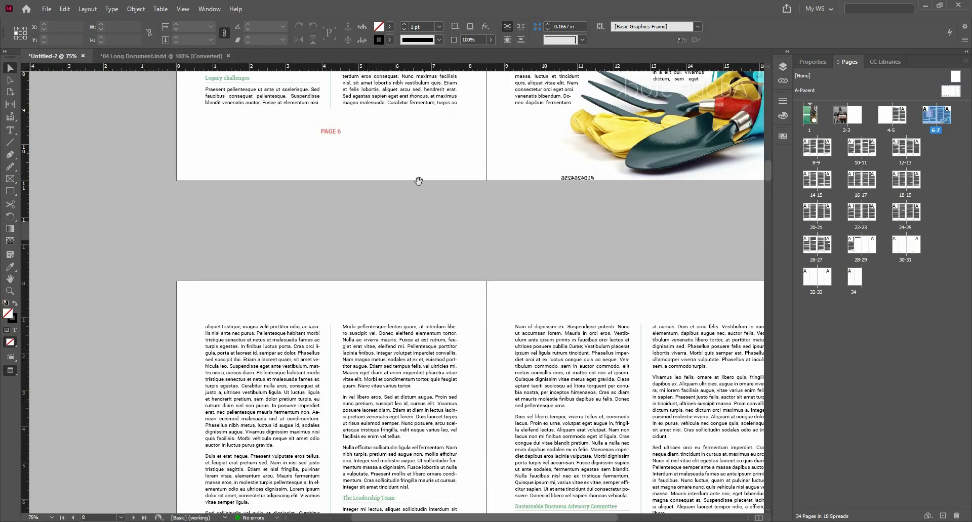
{"action": "left_click_drag", "start_coordinate": [160, 289], "coordinate": [211, 70]}
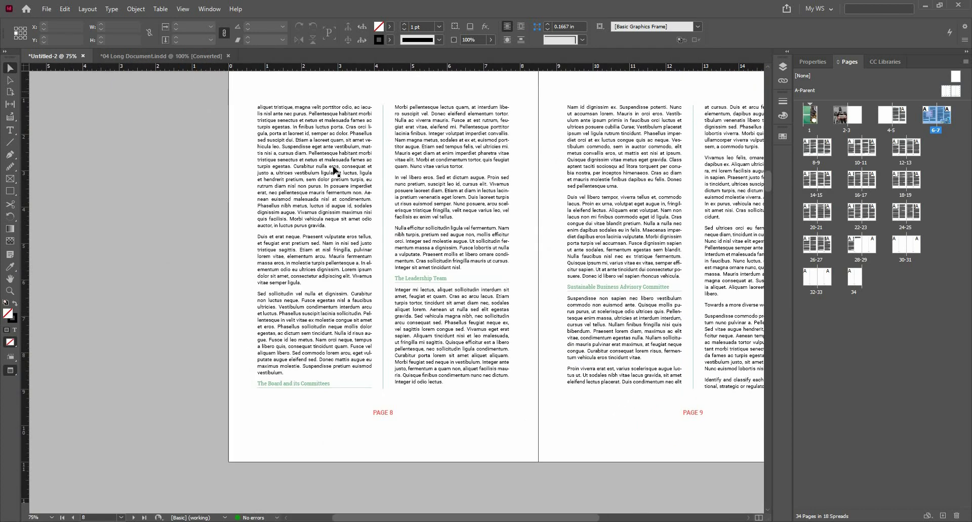
{"action": "key", "text": "ctrl+Tab"}
{"action": "scroll", "coordinate": [360, 202], "scroll_direction": "down", "scroll_amount": 8}
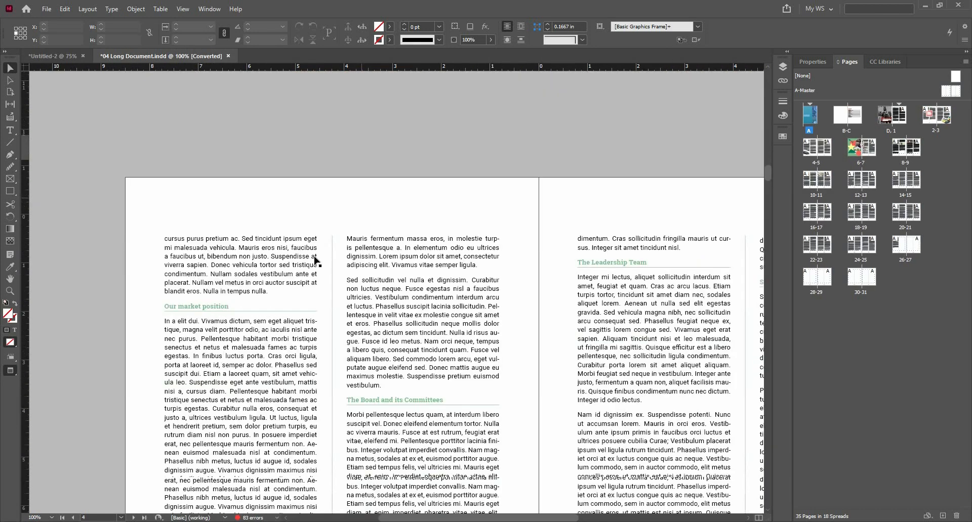
{"action": "scroll", "coordinate": [315, 261], "scroll_direction": "down", "scroll_amount": 6}
{"action": "left_click", "coordinate": [71, 56]}
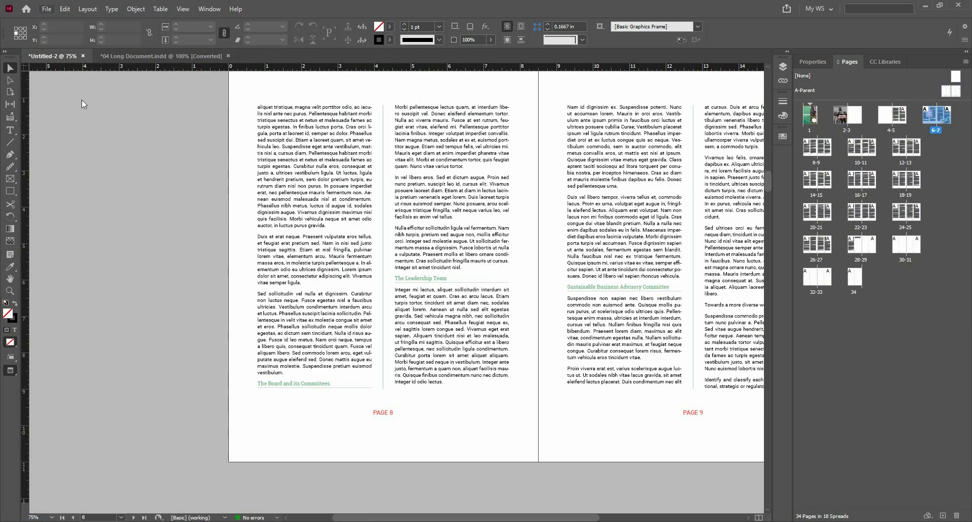
Place the garden-tool image over the lower outer corner of page 8, at about X -3.34 in and Y 7.32 in.
{"action": "left_click", "coordinate": [46, 8]}
{"action": "left_click", "coordinate": [111, 154]}
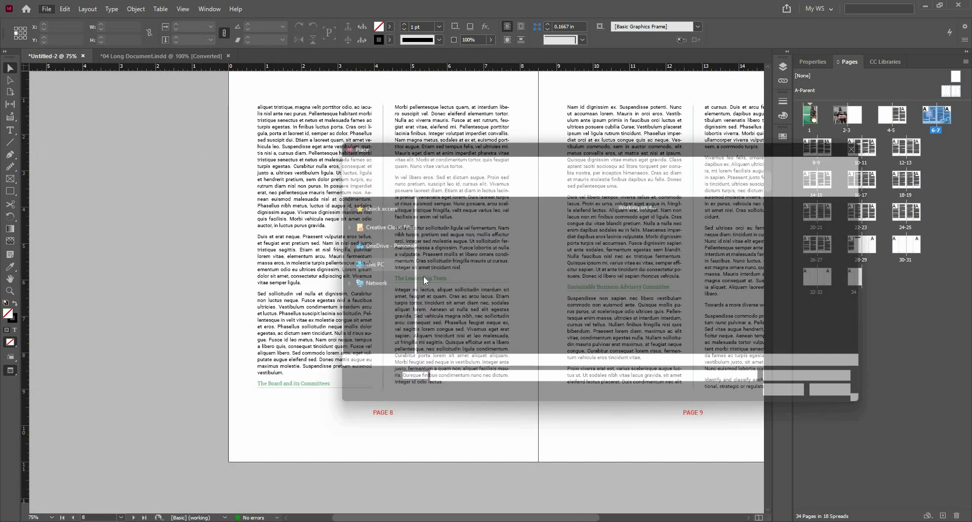
{"action": "left_click", "coordinate": [433, 288]}
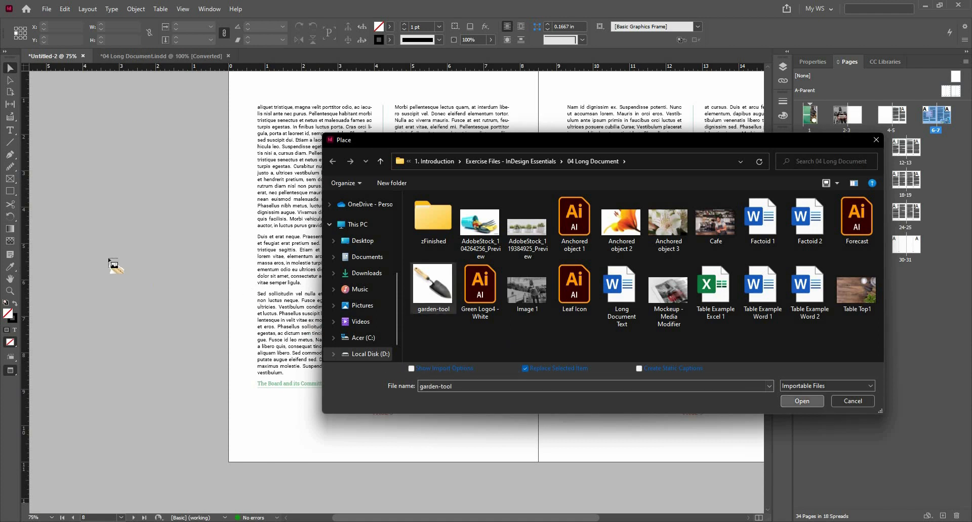
{"action": "left_click_drag", "start_coordinate": [108, 258], "coordinate": [403, 412]}
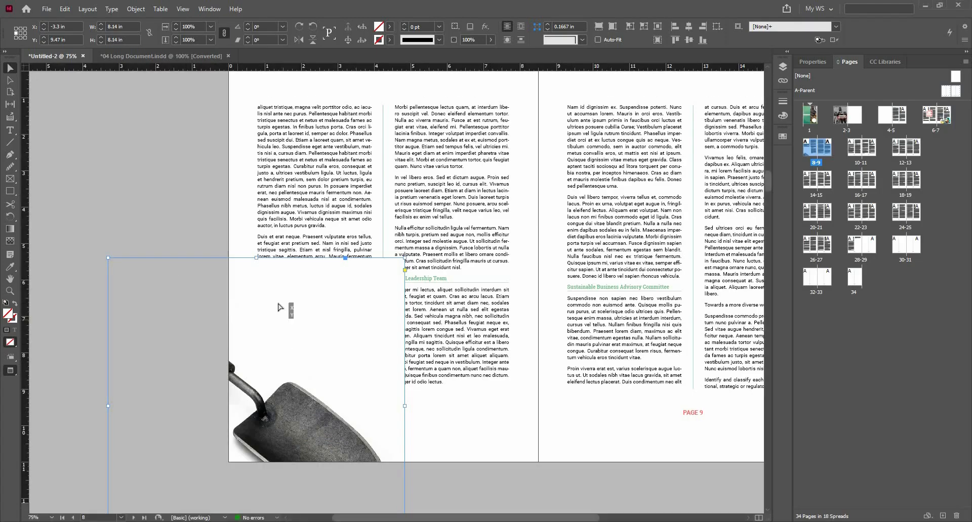
{"action": "left_click_drag", "start_coordinate": [278, 307], "coordinate": [276, 228]}
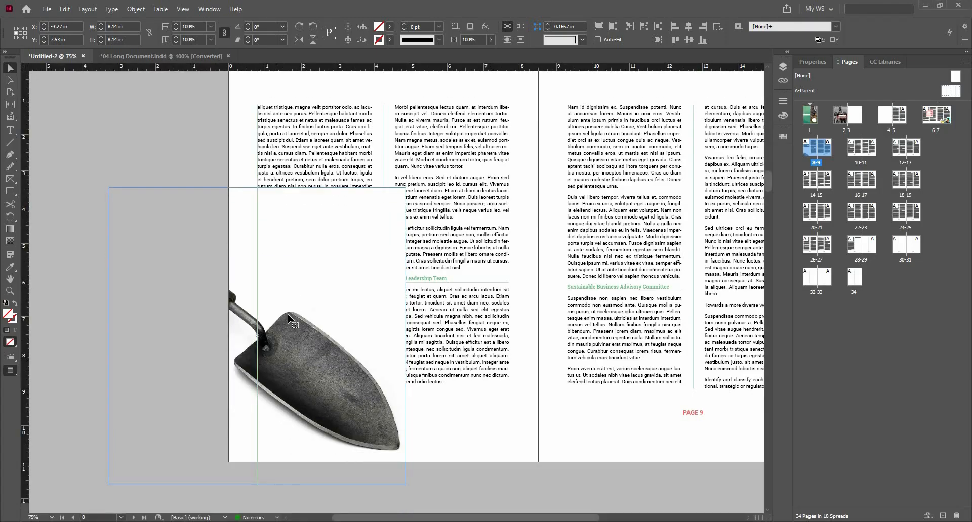
Wrap the text around the trowel's object shape with the Detect Edges contour and a 0.125 in offset.
{"action": "left_click", "coordinate": [209, 9]}
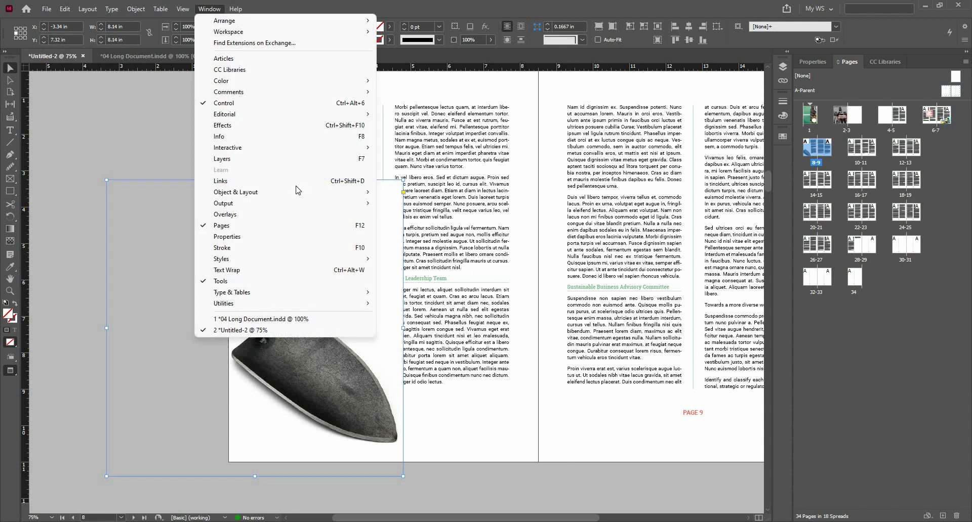
{"action": "left_click", "coordinate": [327, 271]}
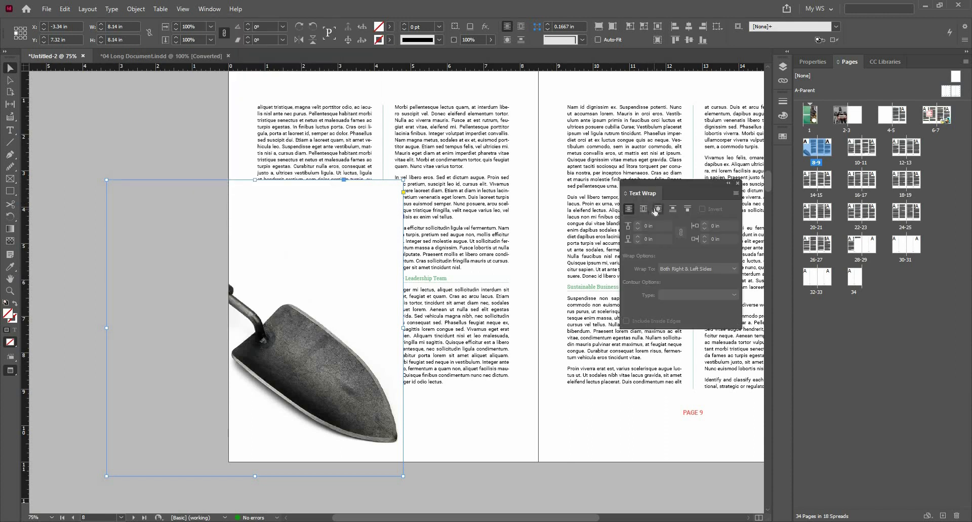
{"action": "left_click", "coordinate": [656, 210]}
{"action": "left_click", "coordinate": [686, 295]}
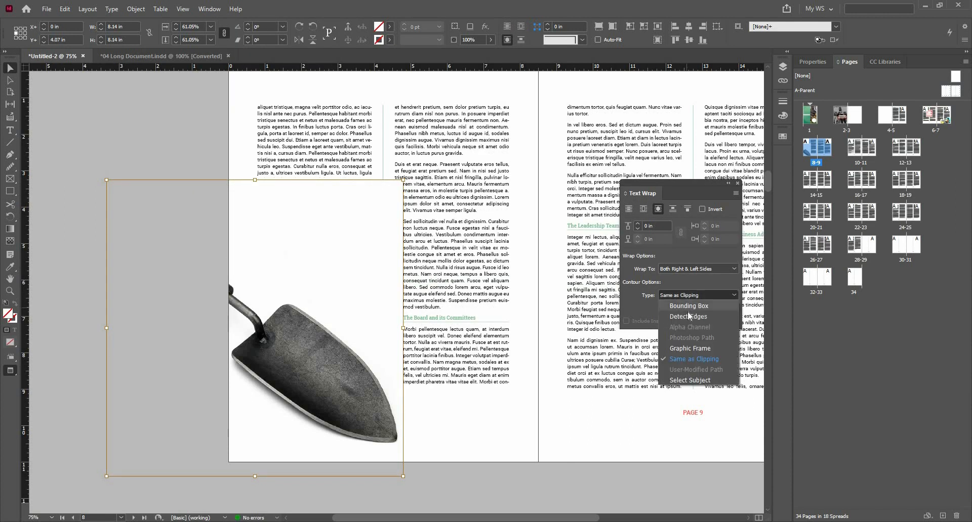
{"action": "left_click", "coordinate": [687, 316]}
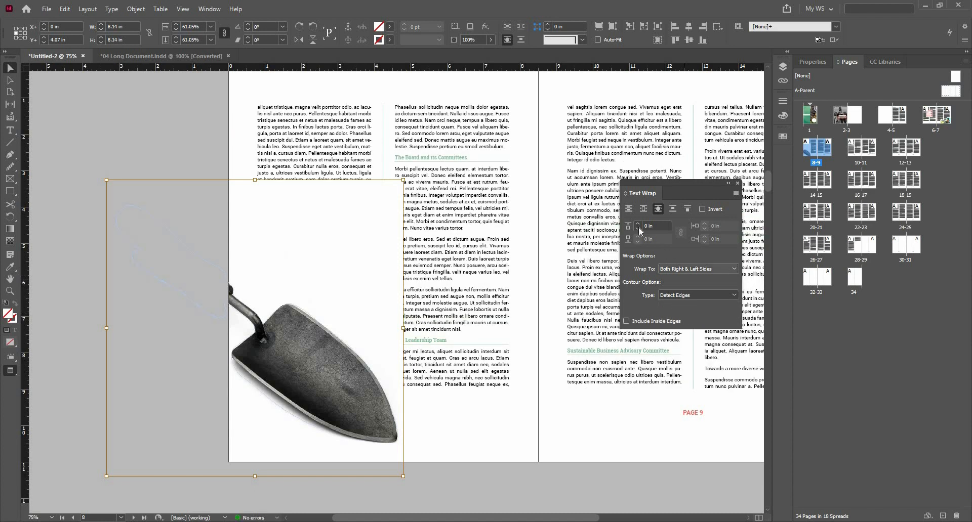
{"action": "left_click", "coordinate": [638, 224]}
{"action": "left_click", "coordinate": [638, 224]}
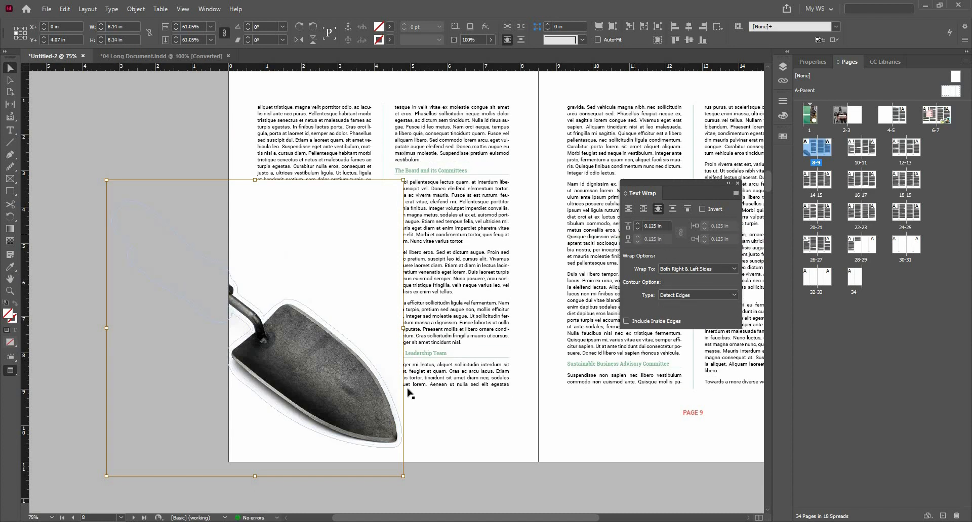
{"action": "key", "text": "ctrl+shift+a"}
Send the trowel image on page 8 behind the body text and set its text wrap offset to 0.1875 in.
{"action": "left_click", "coordinate": [347, 375]}
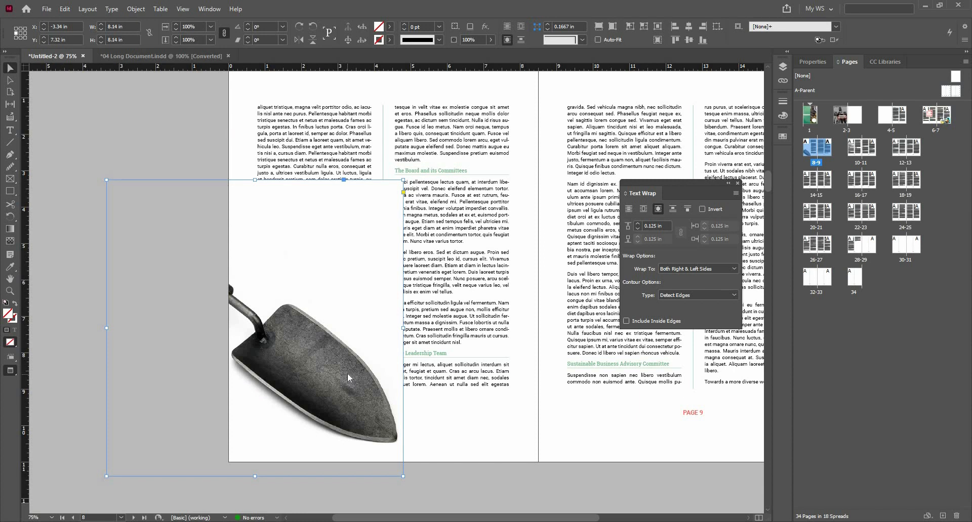
{"action": "right_click", "coordinate": [348, 373]}
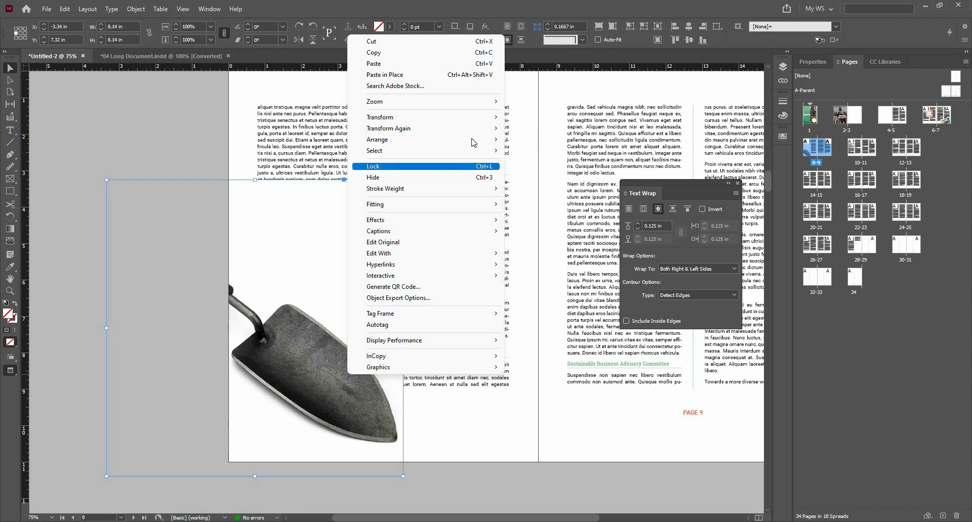
{"action": "mouse_move", "coordinate": [494, 141]}
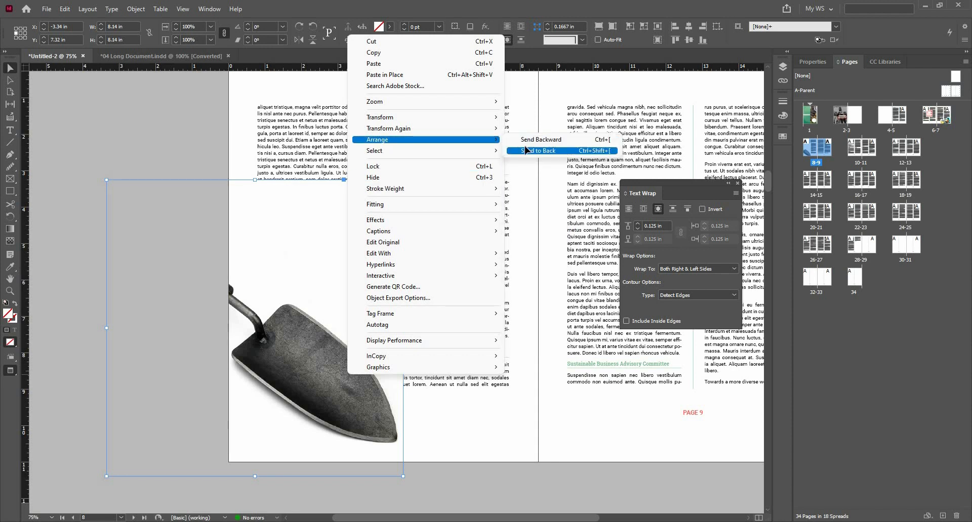
{"action": "left_click", "coordinate": [526, 150]}
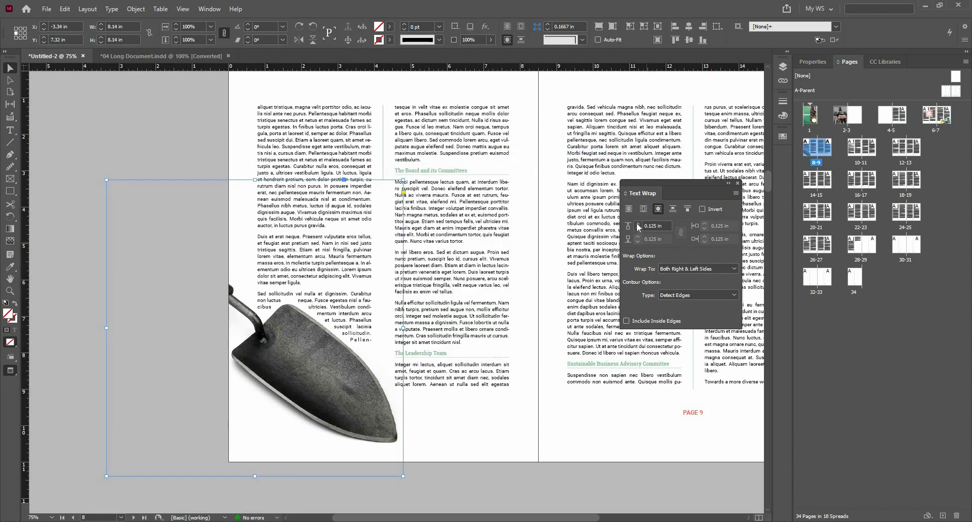
{"action": "left_click", "coordinate": [637, 223]}
{"action": "left_click", "coordinate": [637, 223]}
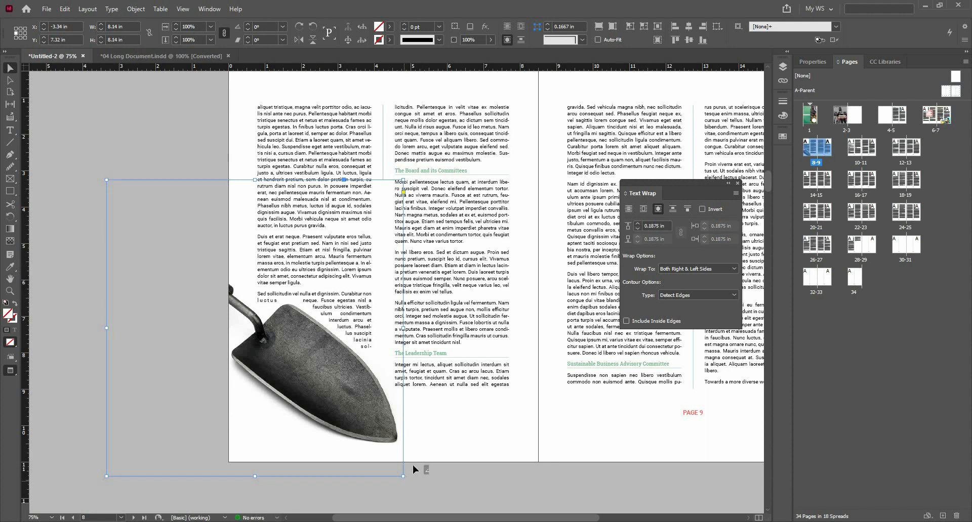
Rotate the trowel image about 11.5° and reposition it at about X -3.538 in and Y 8.0534 in, then deselect it.
{"action": "left_click_drag", "start_coordinate": [425, 451], "coordinate": [432, 441]}
{"action": "left_click", "coordinate": [434, 466]}
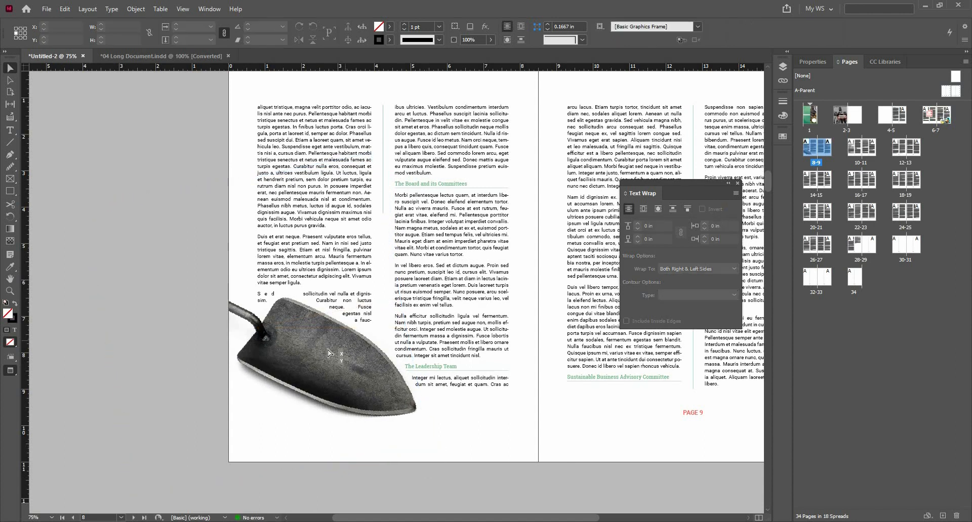
{"action": "left_click", "coordinate": [328, 353]}
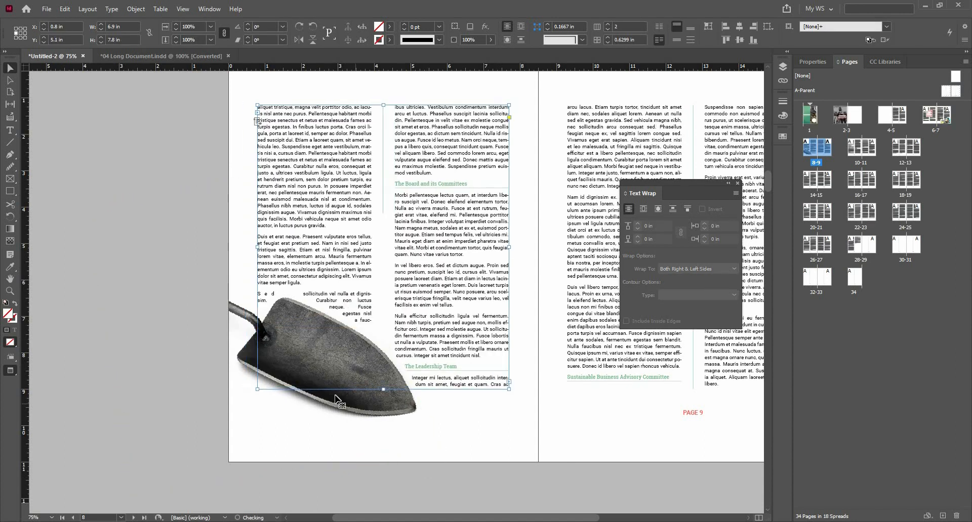
{"action": "left_click_drag", "start_coordinate": [325, 390], "coordinate": [344, 413]}
{"action": "key", "text": "ctrl+z"}
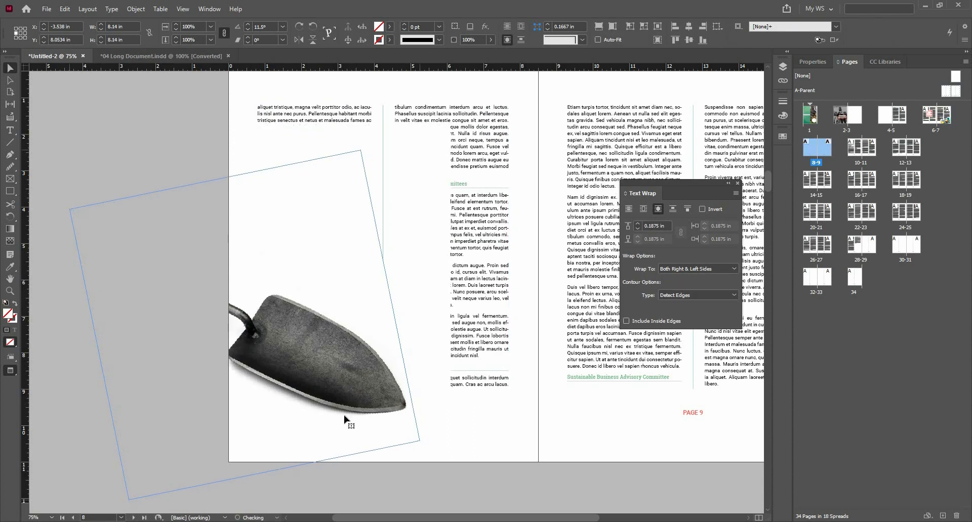
{"action": "key", "text": "ctrl+shift+a"}
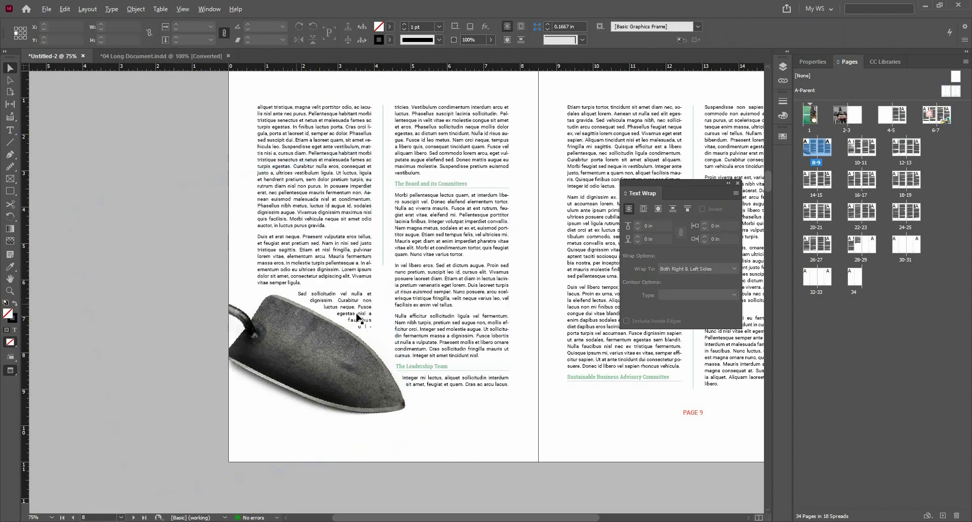
Review the Untitled-2 spreads against pages 4 to 7 of 04 Long Document.indd and return to Untitled-2.
{"action": "scroll", "coordinate": [360, 311], "scroll_direction": "down", "scroll_amount": 2}
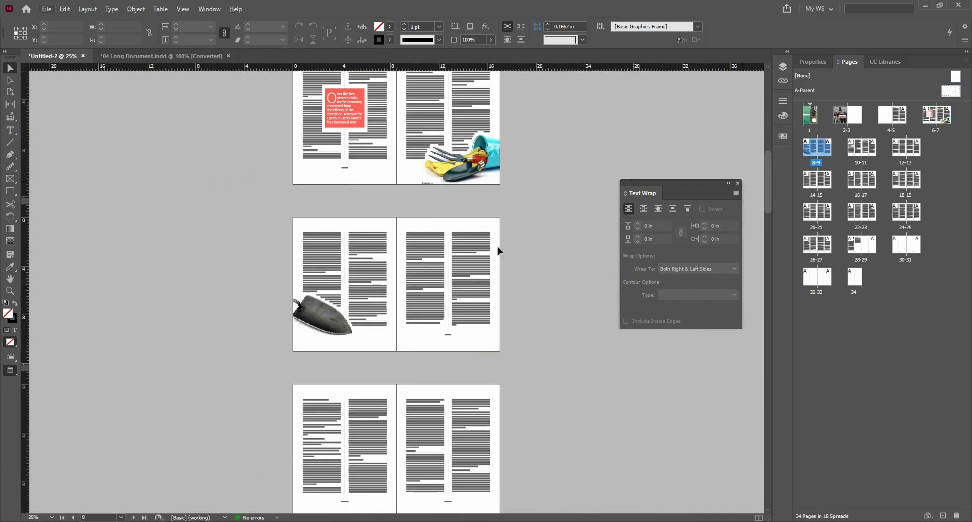
{"action": "scroll", "coordinate": [444, 307], "scroll_direction": "up", "scroll_amount": 2}
{"action": "left_click_drag", "start_coordinate": [414, 300], "coordinate": [377, 274]}
{"action": "left_click_drag", "start_coordinate": [190, 130], "coordinate": [192, 122]}
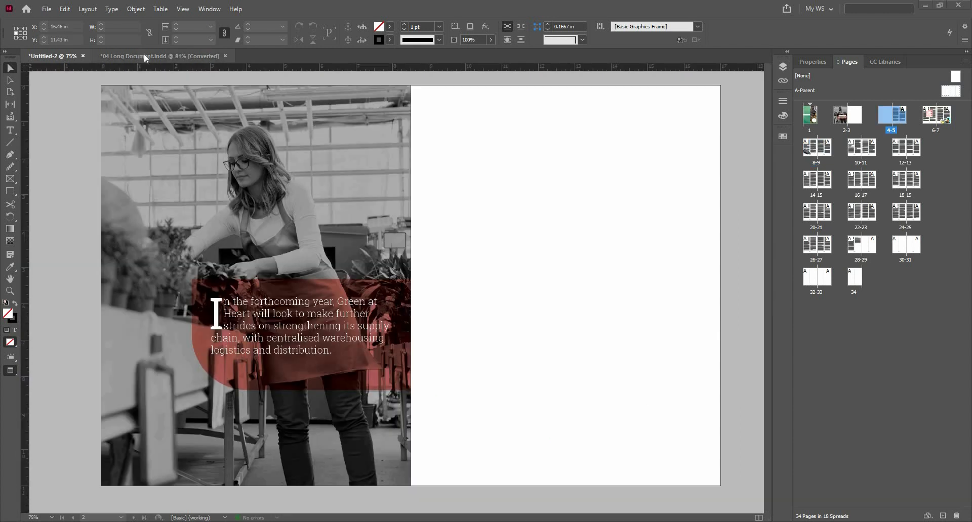
{"action": "left_click", "coordinate": [145, 57]}
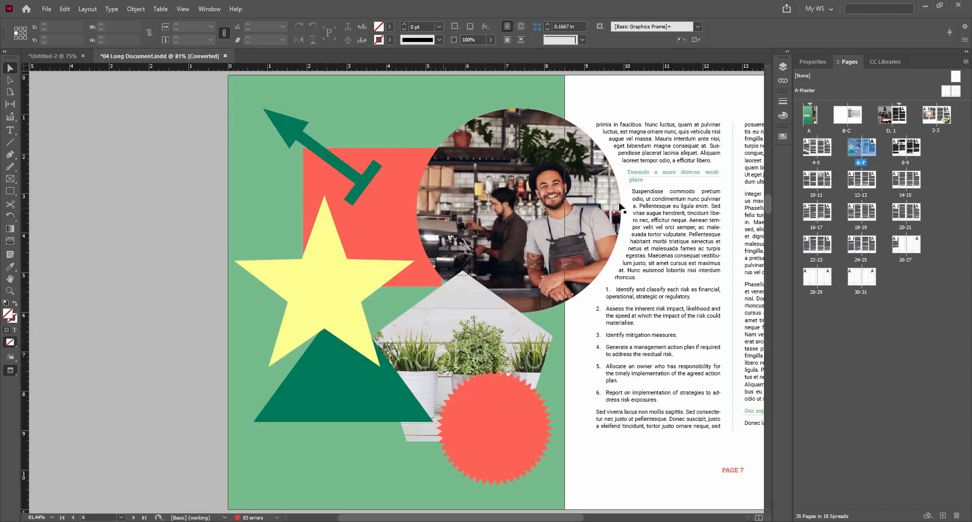
{"action": "left_click", "coordinate": [880, 163]}
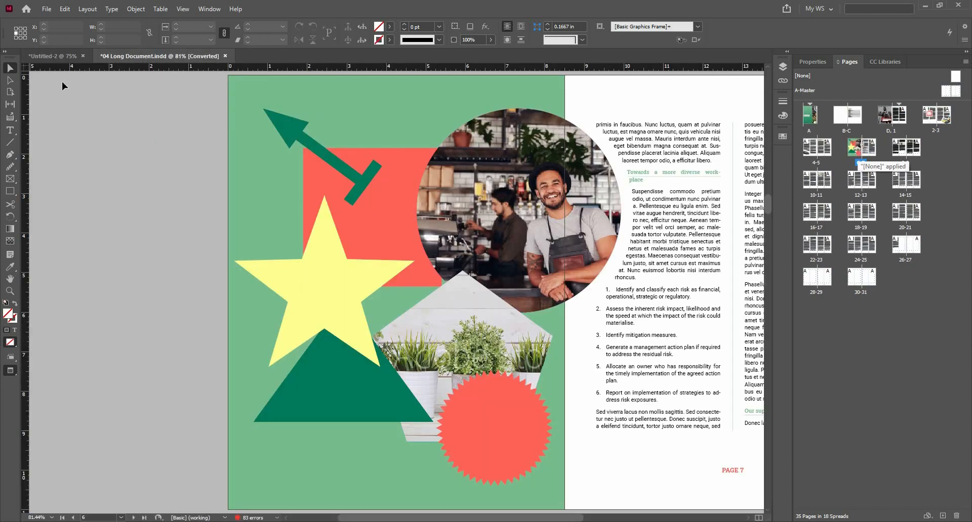
{"action": "left_click", "coordinate": [50, 56]}
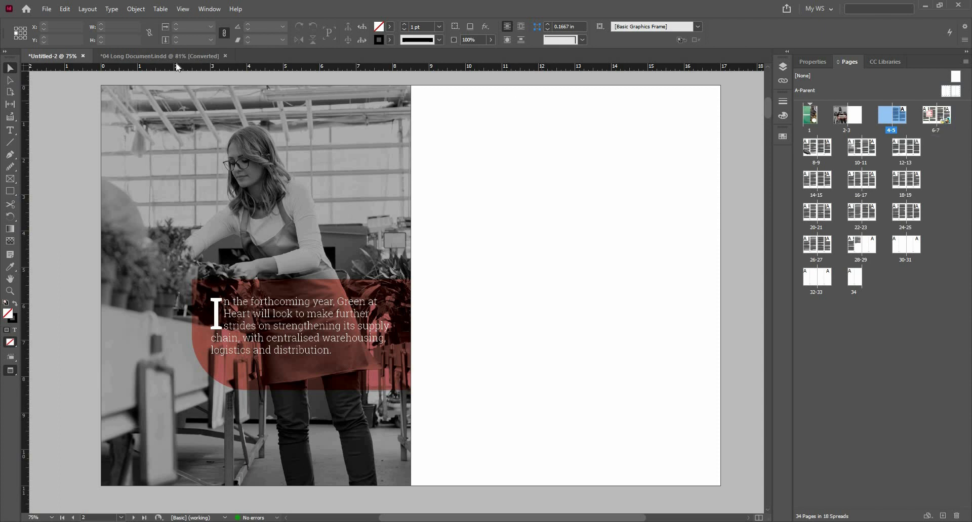
{"action": "left_click", "coordinate": [178, 59]}
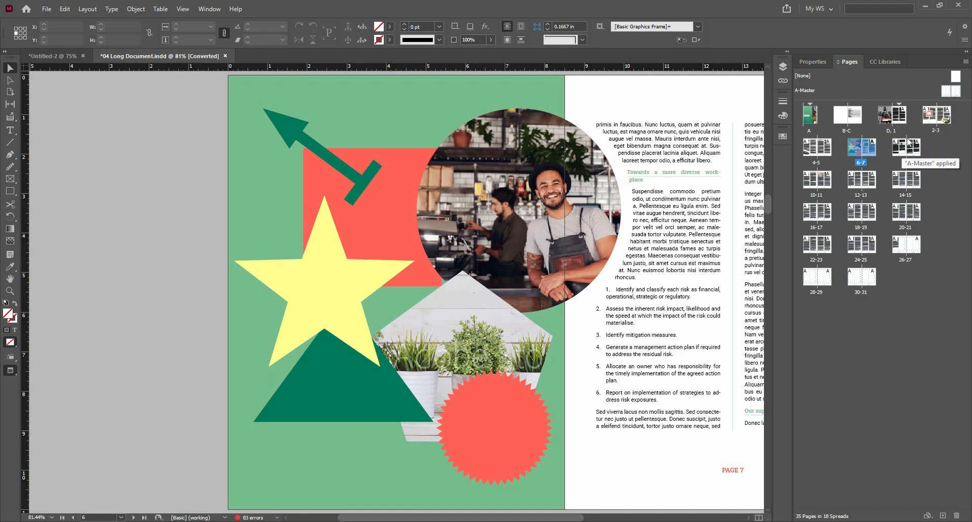
{"action": "double_click", "coordinate": [869, 152]}
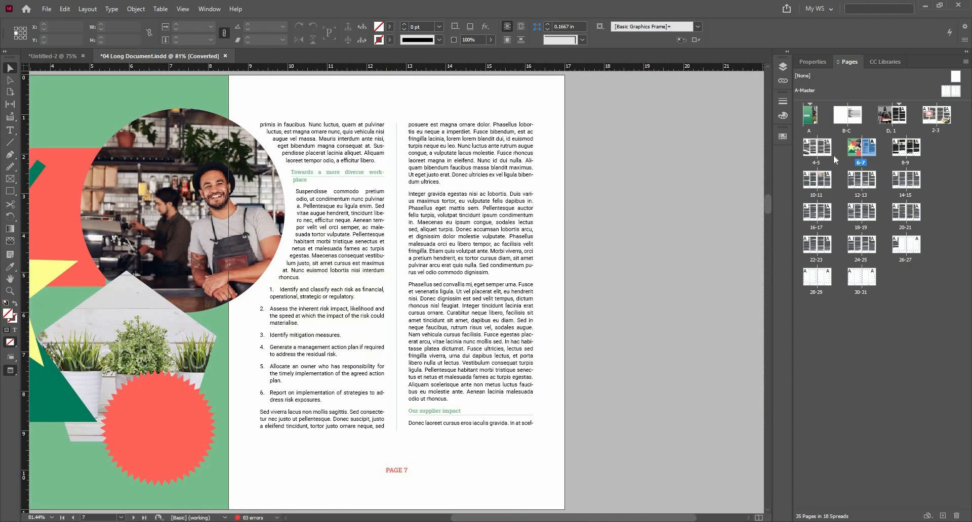
{"action": "key", "text": "alt+Page_Up"}
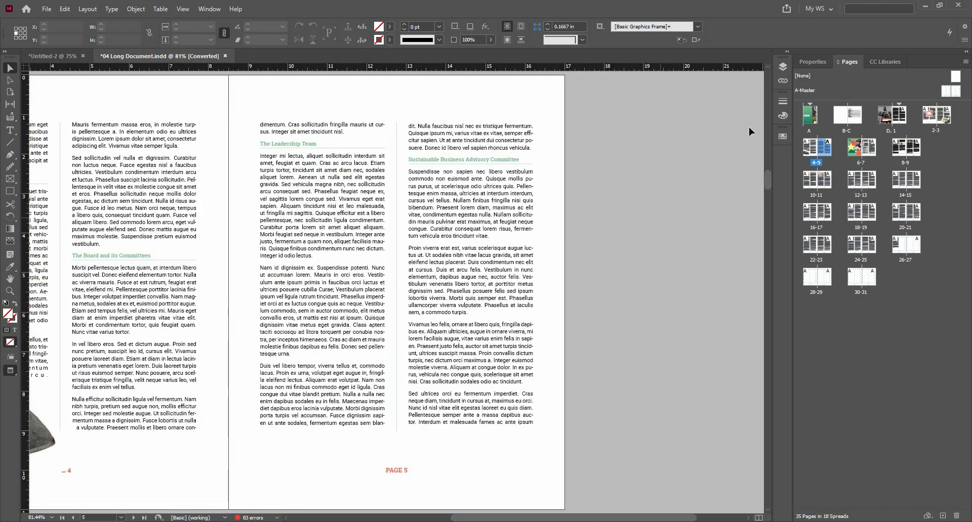
{"action": "left_click", "coordinate": [59, 60]}
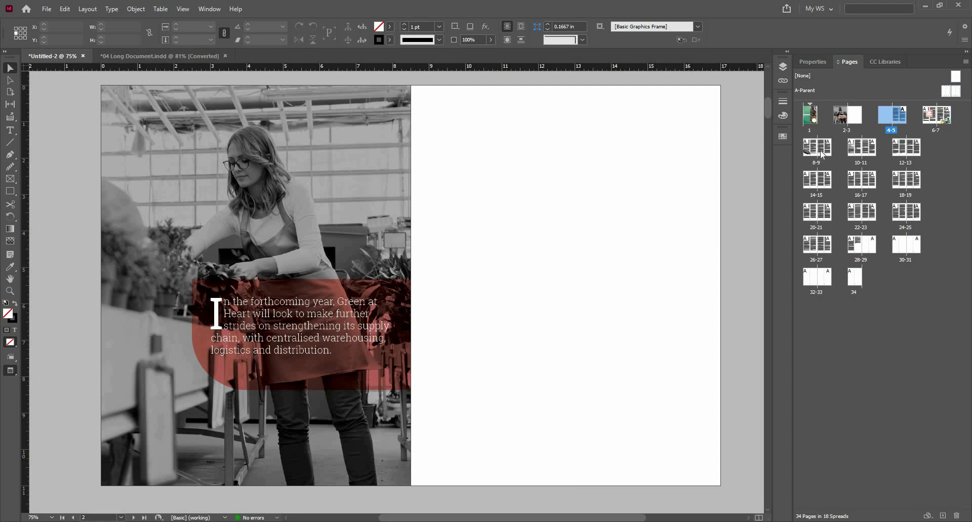
Insert a blank spread ahead of the text on page 10 and delete its second page, page 11.
{"action": "double_click", "coordinate": [853, 154]}
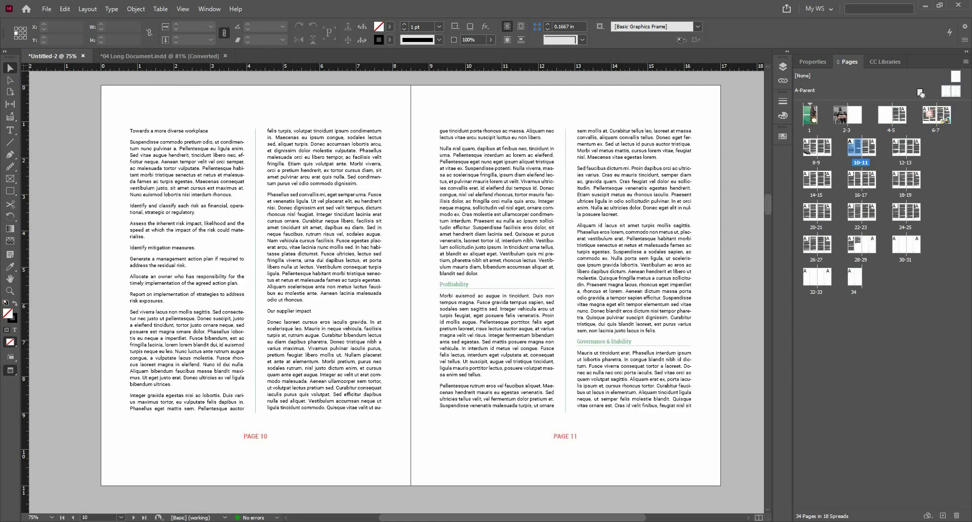
{"action": "left_click_drag", "start_coordinate": [920, 92], "coordinate": [846, 156]}
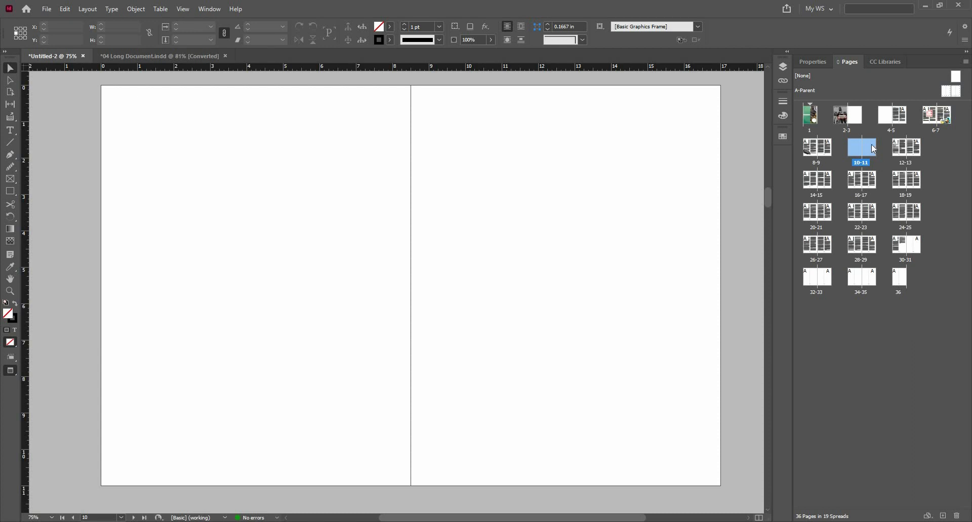
{"action": "right_click", "coordinate": [870, 145]}
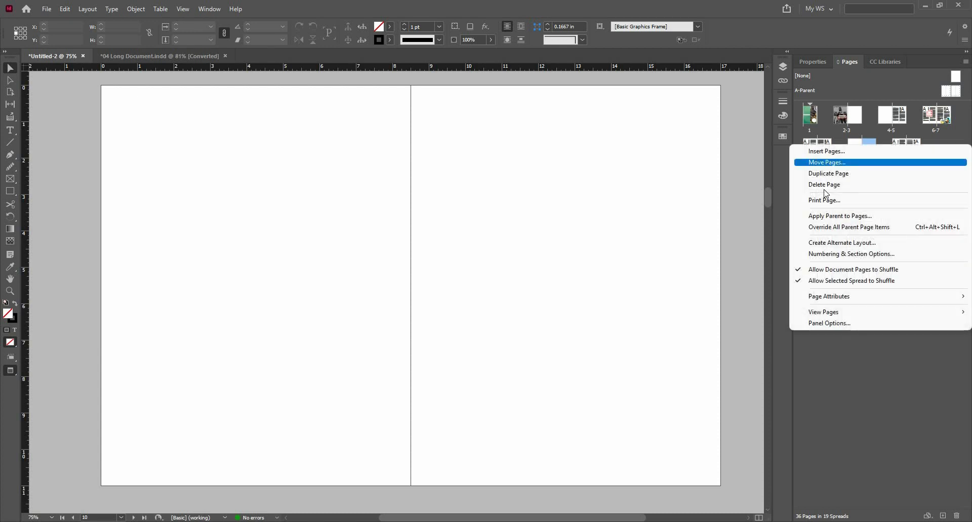
{"action": "left_click", "coordinate": [817, 186]}
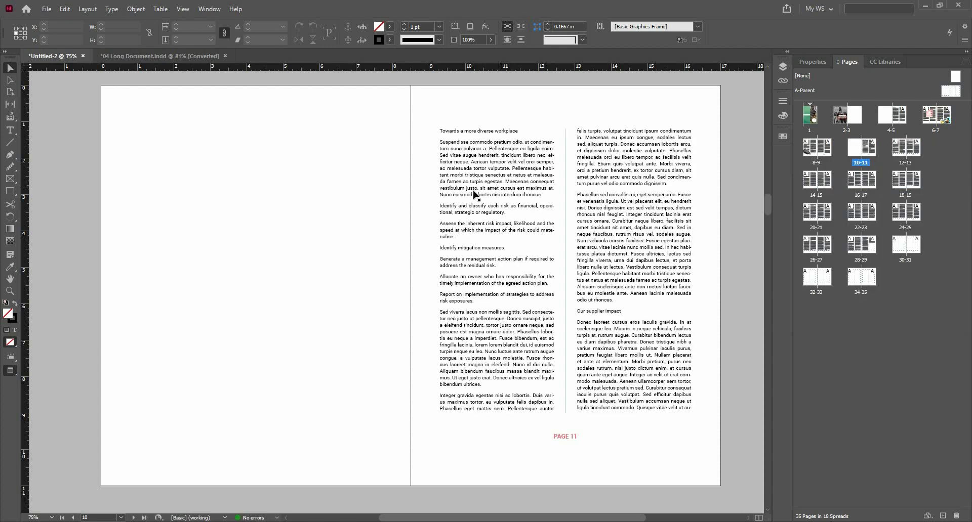
Examine the shapes layout on page 6 of 04 Long Document.indd and return to the blank page 10 in Untitled-2.
{"action": "left_click", "coordinate": [126, 56]}
{"action": "left_click", "coordinate": [853, 146]}
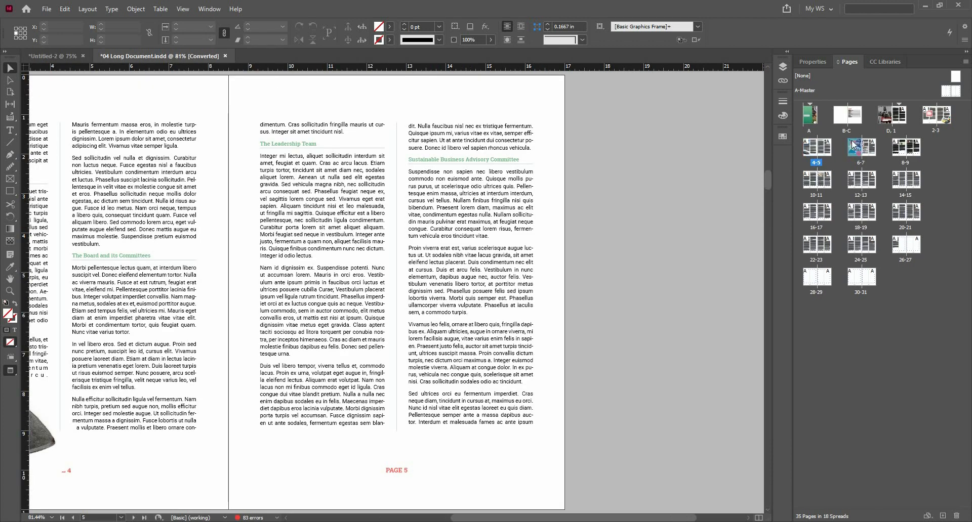
{"action": "double_click", "coordinate": [853, 150]}
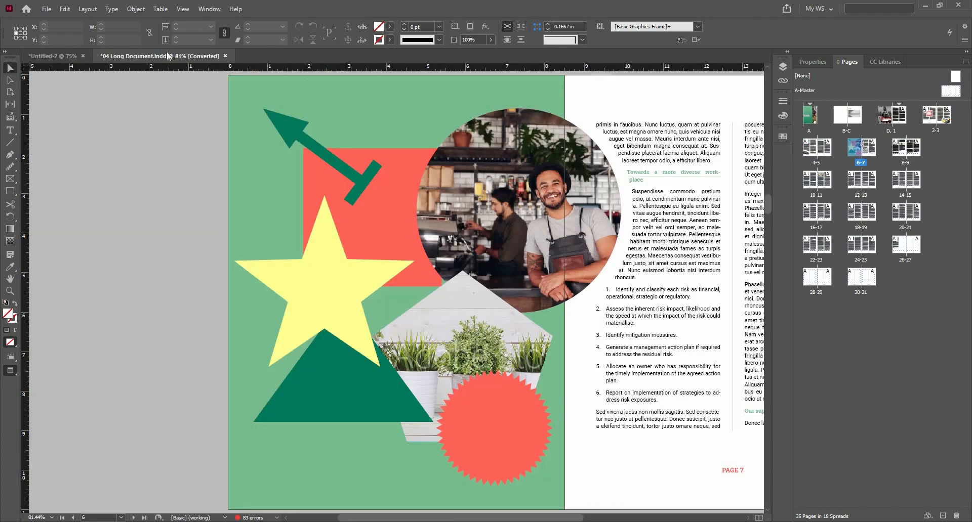
{"action": "left_click", "coordinate": [56, 57]}
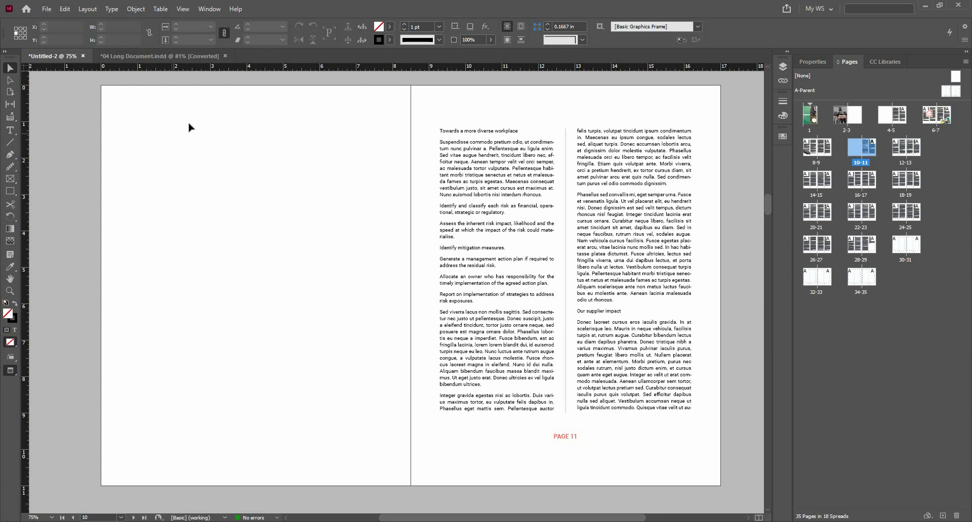
{"action": "left_click", "coordinate": [158, 59]}
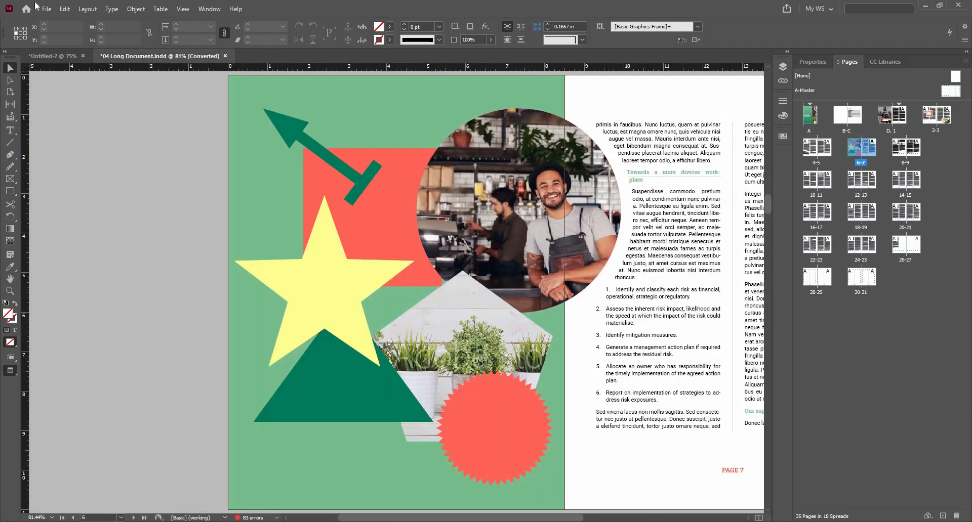
{"action": "key", "text": "ctrl+Tab"}
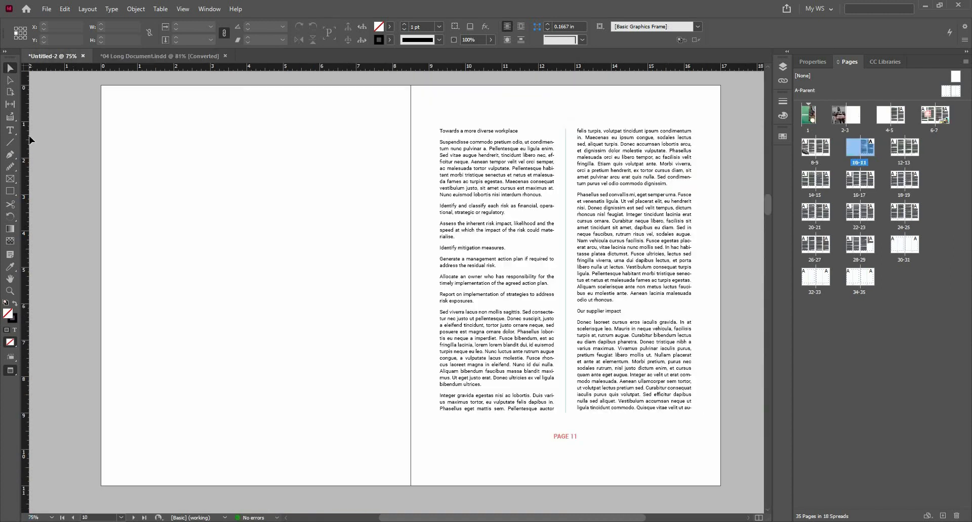
Show the guides and draw a rectangle covering page 10 out to the bleed, 8.625 in wide and 11.25 in high.
{"action": "key", "text": "w"}
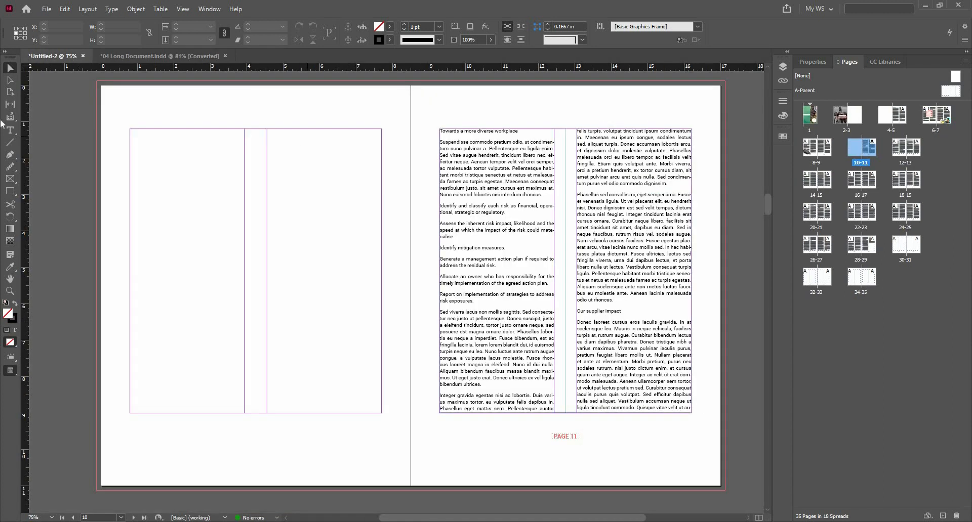
{"action": "left_click", "coordinate": [10, 191]}
{"action": "left_click_drag", "start_coordinate": [108, 104], "coordinate": [410, 486]}
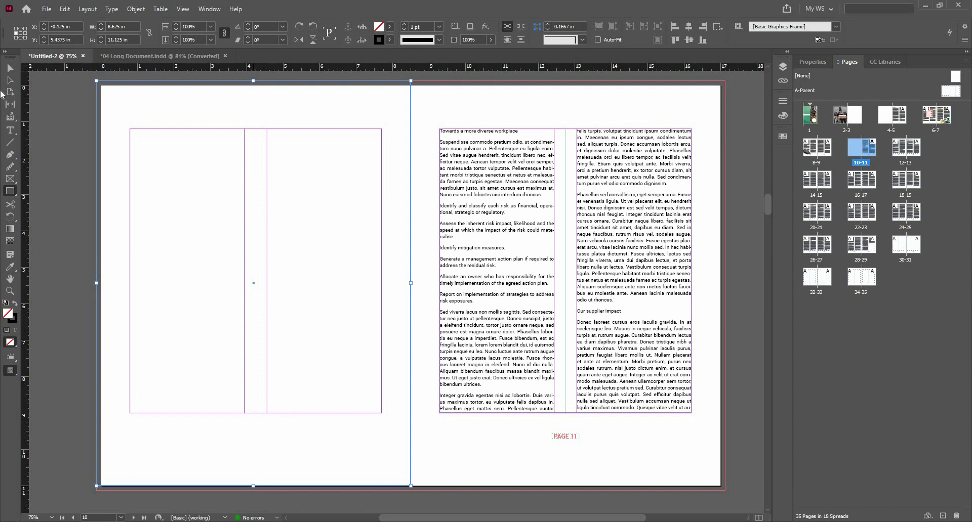
{"action": "left_click", "coordinate": [9, 67]}
{"action": "left_click_drag", "start_coordinate": [253, 487], "coordinate": [253, 491]}
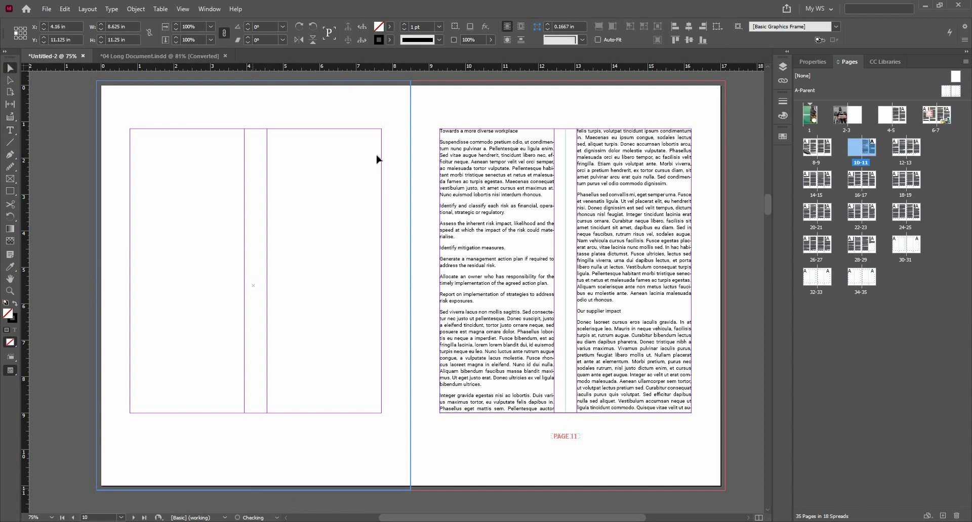
Fill the page 10 rectangle with GaH Mid Green and no stroke, then deselect it and restore the default colours.
{"action": "left_click", "coordinate": [389, 40]}
{"action": "left_click", "coordinate": [291, 70]}
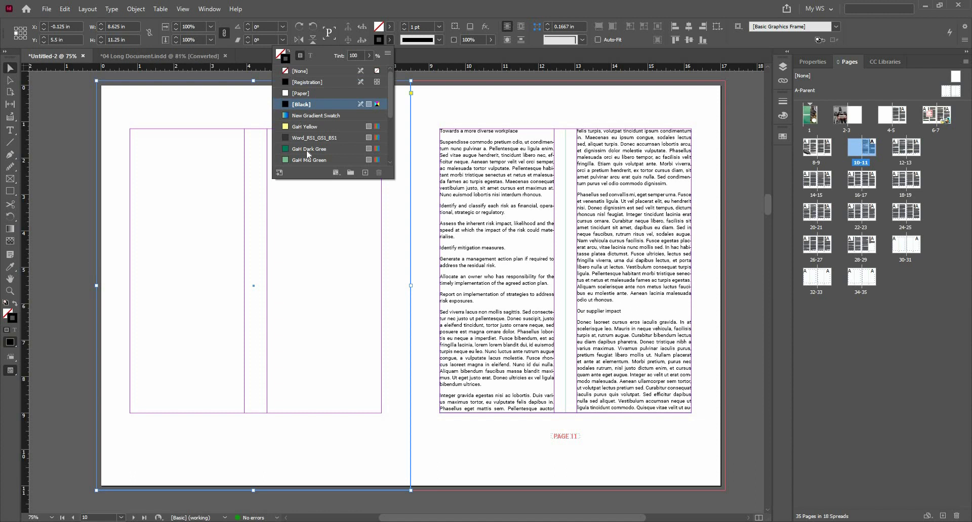
{"action": "left_click", "coordinate": [309, 160]}
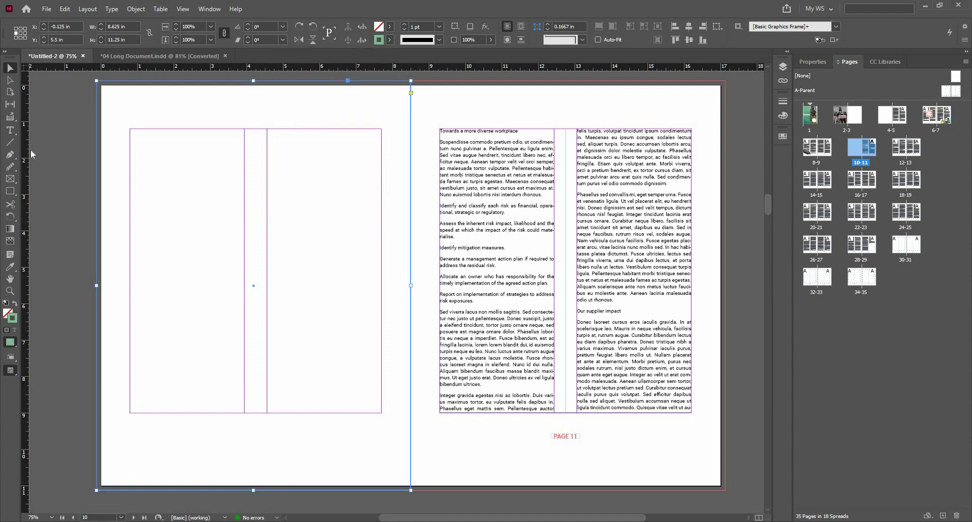
{"action": "key", "text": "shift+x"}
{"action": "left_click", "coordinate": [78, 136]}
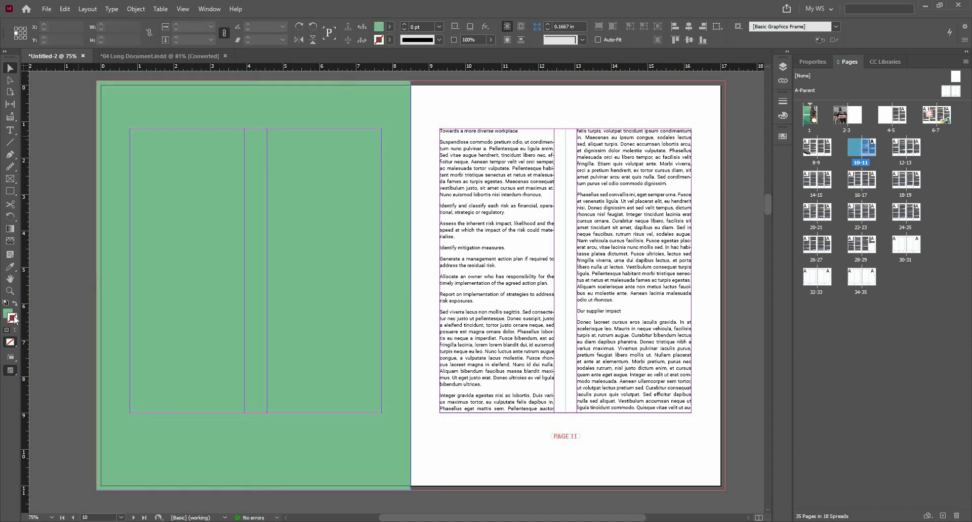
{"action": "key", "text": "d"}
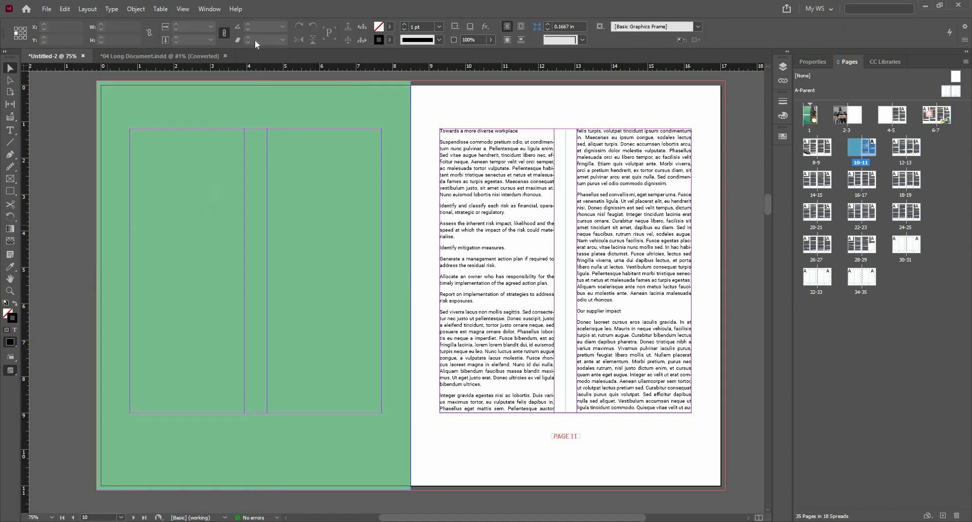
Check the shapes page in 04 Long Document.indd and draw a rectangle about 5.72 in wide and 3.16 in high in the upper part of page 10.
{"action": "left_click", "coordinate": [183, 57]}
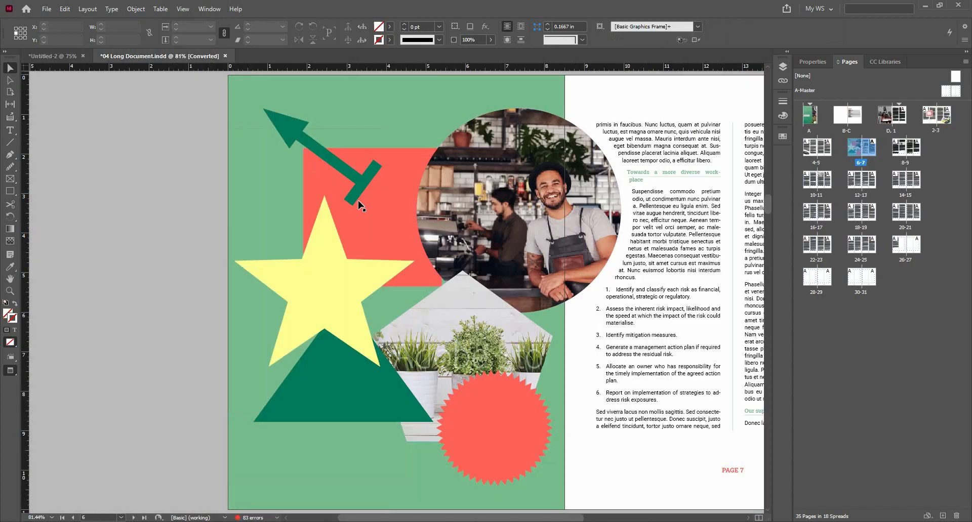
{"action": "left_click", "coordinate": [65, 54]}
{"action": "key", "text": "t"}
{"action": "key", "text": "m"}
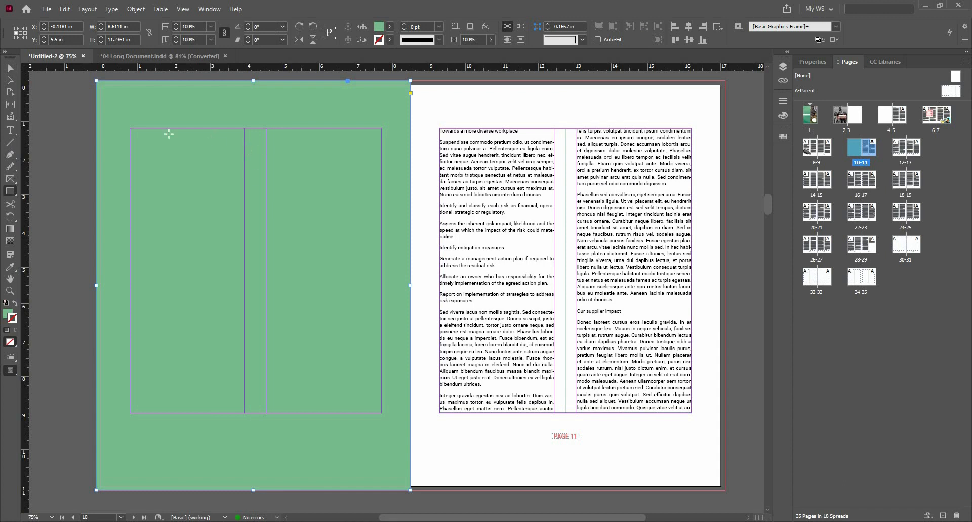
{"action": "left_click_drag", "start_coordinate": [167, 133], "coordinate": [376, 249]}
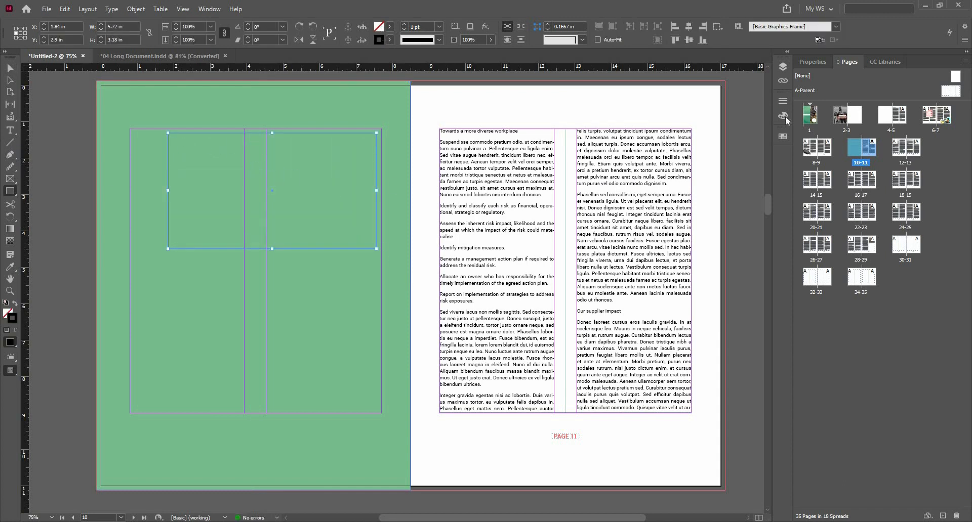
Correct the red swatch's name to GaH Red and fill the new rectangle with it, leaving no stroke.
{"action": "key", "text": "F5"}
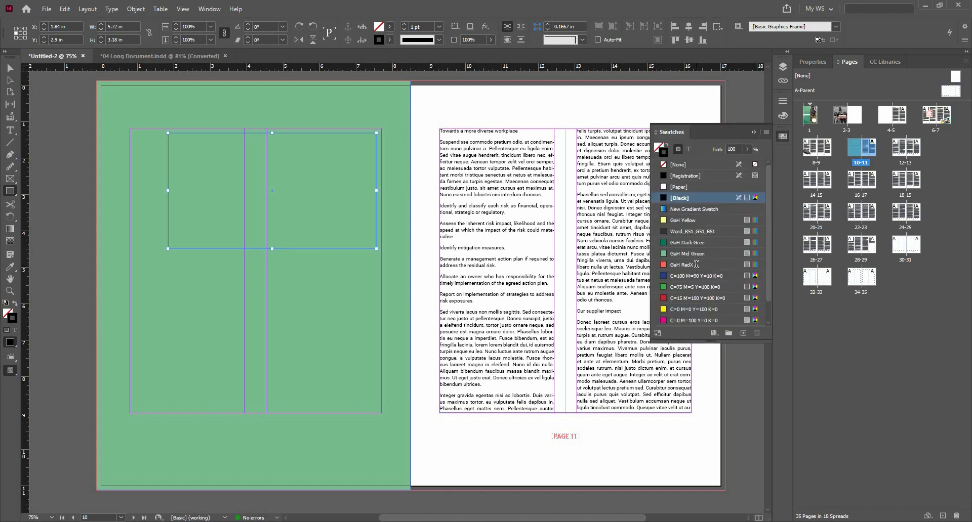
{"action": "left_click", "coordinate": [696, 264]}
{"action": "left_click", "coordinate": [719, 262]}
{"action": "left_click", "coordinate": [721, 262]}
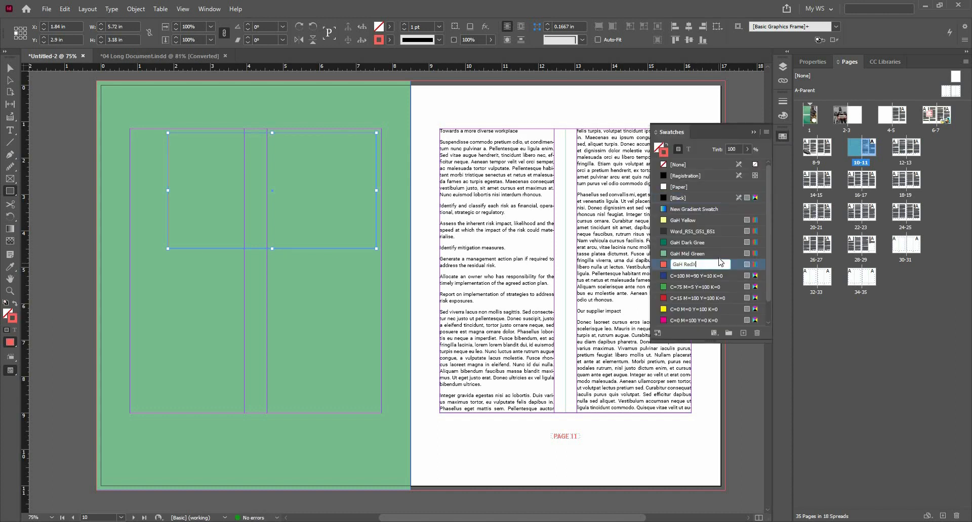
{"action": "key", "text": "BackSpace"}
{"action": "left_click", "coordinate": [754, 132]}
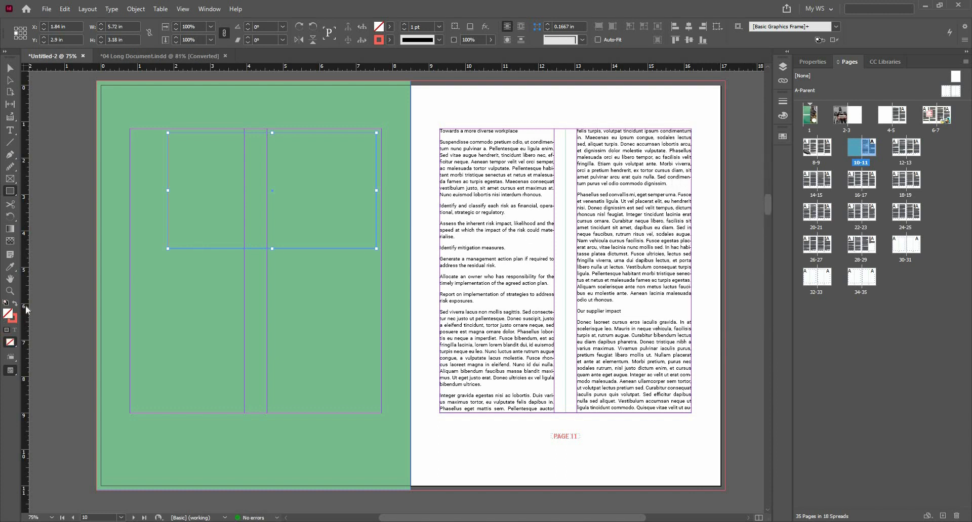
{"action": "key", "text": "shift+x"}
{"action": "left_click", "coordinate": [10, 70]}
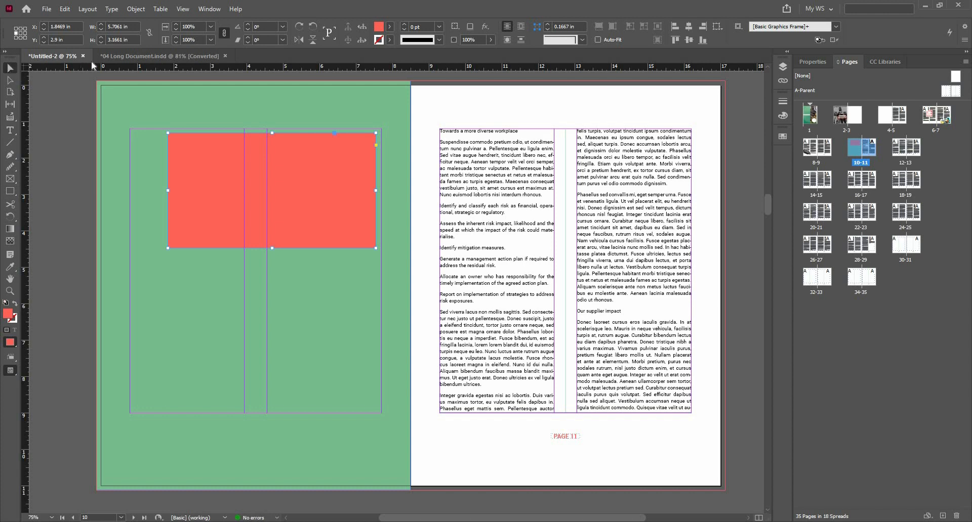
Check the reference layout and draw a circle about 4.96 in across, overlapping the red rectangle and straddling the spine between pages 10 and 11.
{"action": "key", "text": "ctrl+Tab"}
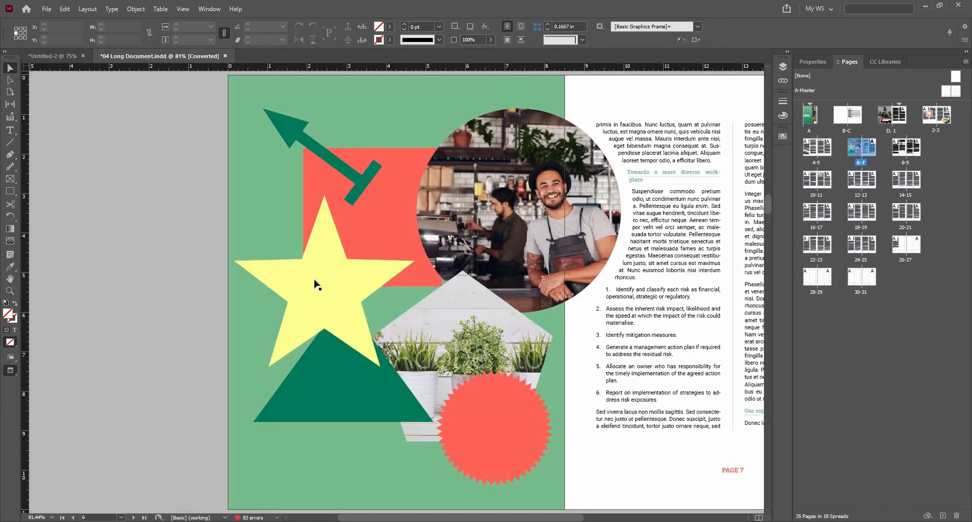
{"action": "left_click", "coordinate": [56, 57]}
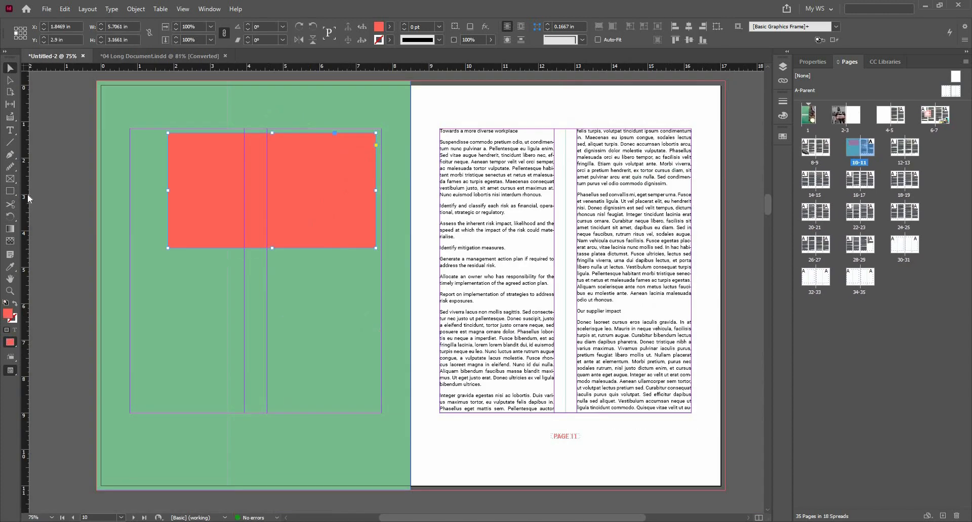
{"action": "left_click_drag", "start_coordinate": [15, 195], "coordinate": [44, 217]}
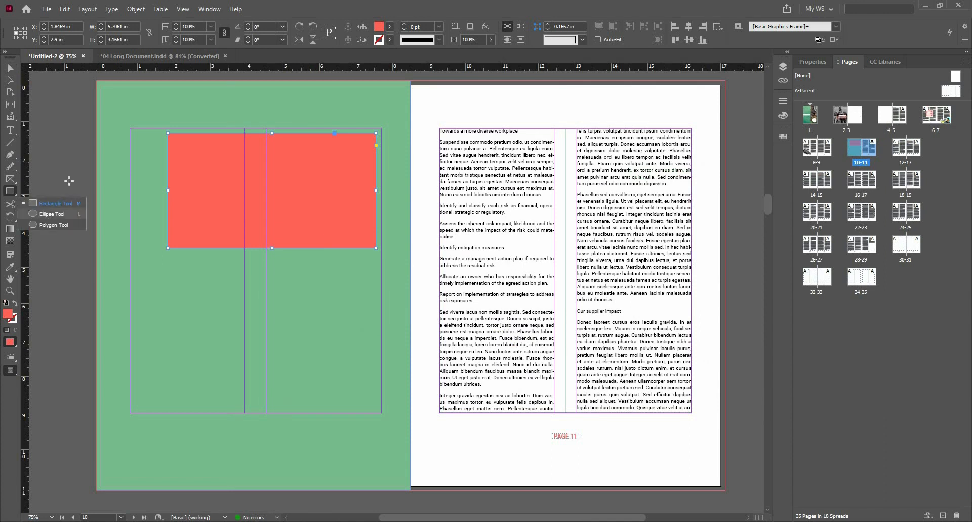
{"action": "left_click", "coordinate": [162, 54]}
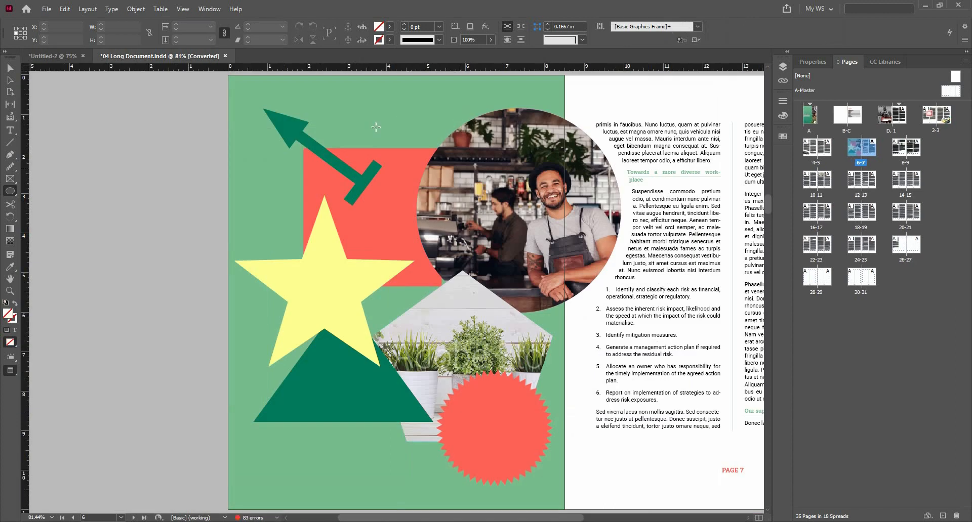
{"action": "left_click", "coordinate": [76, 57]}
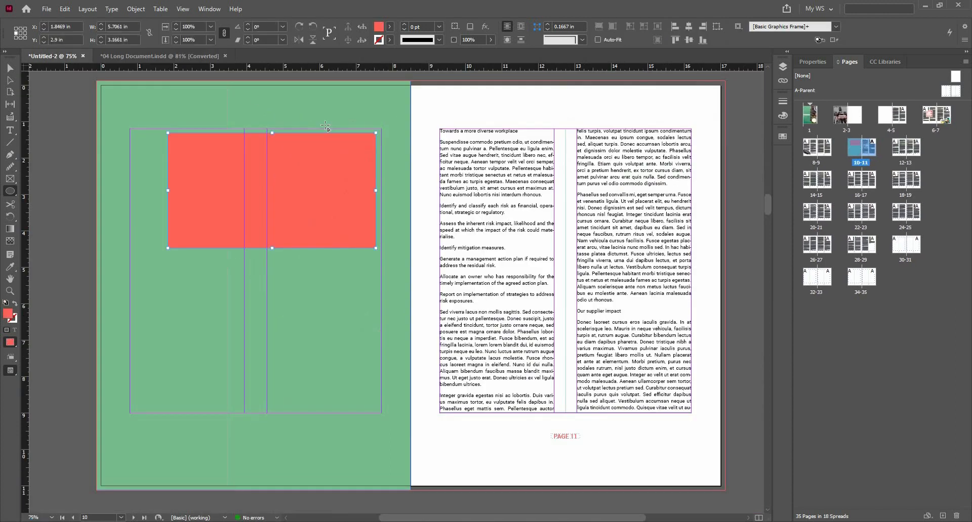
{"action": "left_click_drag", "start_coordinate": [482, 248], "coordinate": [529, 309]}
{"action": "key", "text": "v"}
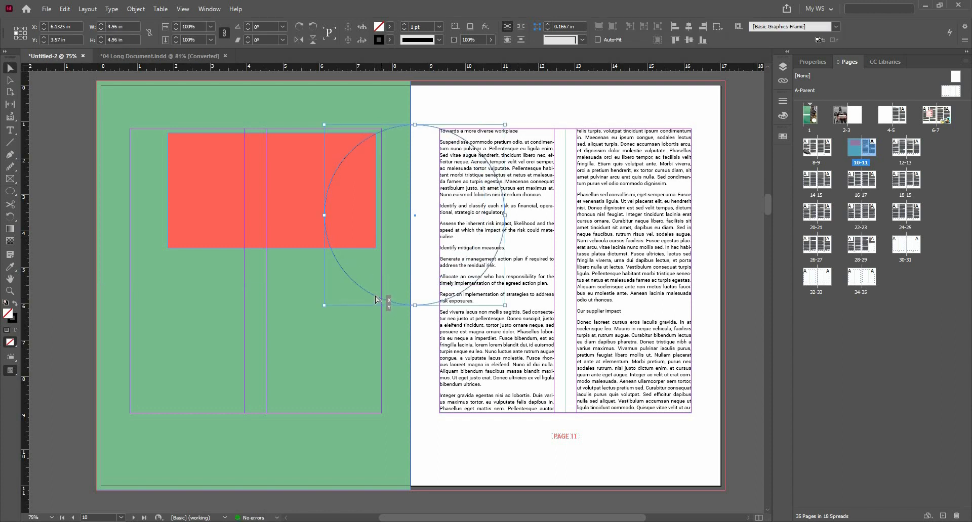
Shift the circle slightly up and left, fill it with GaH Yellow and remove its stroke.
{"action": "left_click_drag", "start_coordinate": [381, 300], "coordinate": [373, 297]}
{"action": "left_click", "coordinate": [390, 27]}
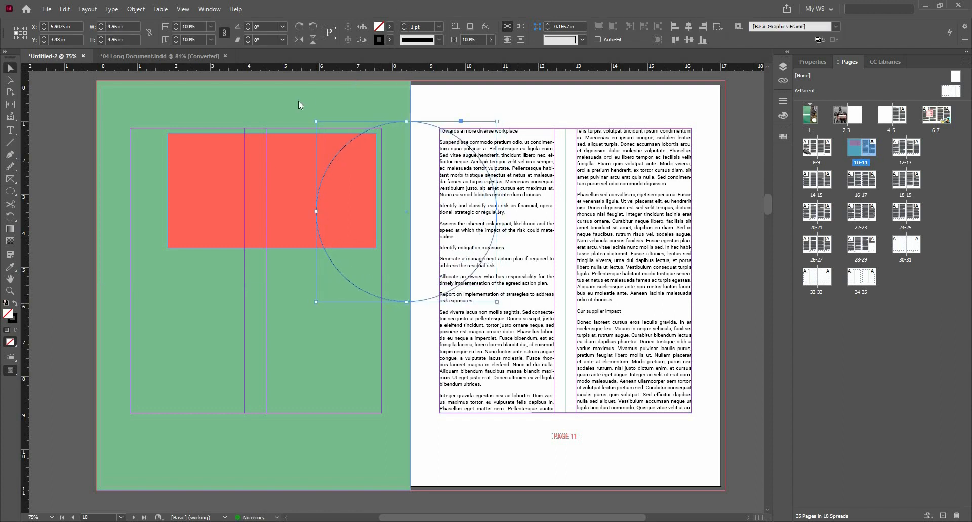
{"action": "left_click", "coordinate": [303, 117]}
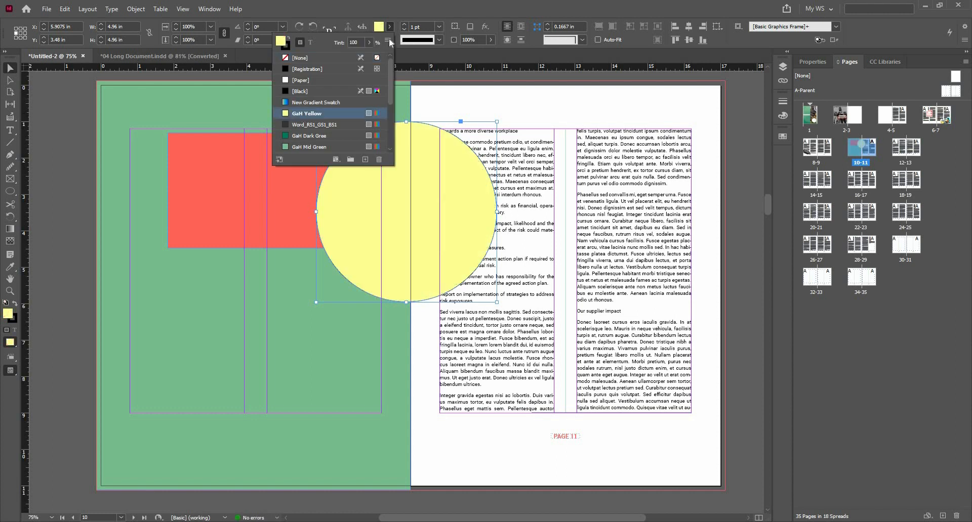
{"action": "left_click", "coordinate": [389, 40]}
{"action": "left_click", "coordinate": [306, 71]}
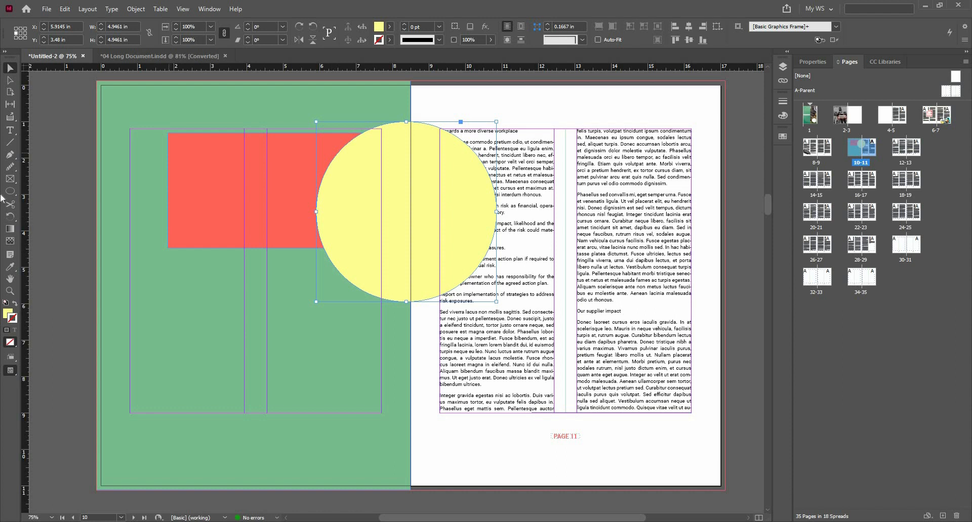
{"action": "left_click_drag", "start_coordinate": [7, 195], "coordinate": [69, 224]}
{"action": "double_click", "coordinate": [10, 191]}
{"action": "key", "text": "Return"}
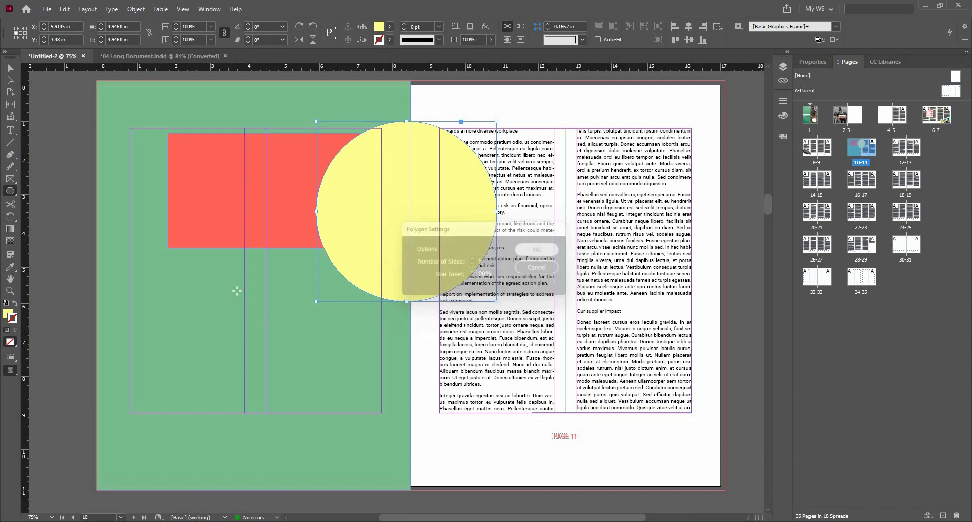
{"action": "key", "text": "ctrl+z"}
{"action": "left_click_drag", "start_coordinate": [219, 277], "coordinate": [378, 427]}
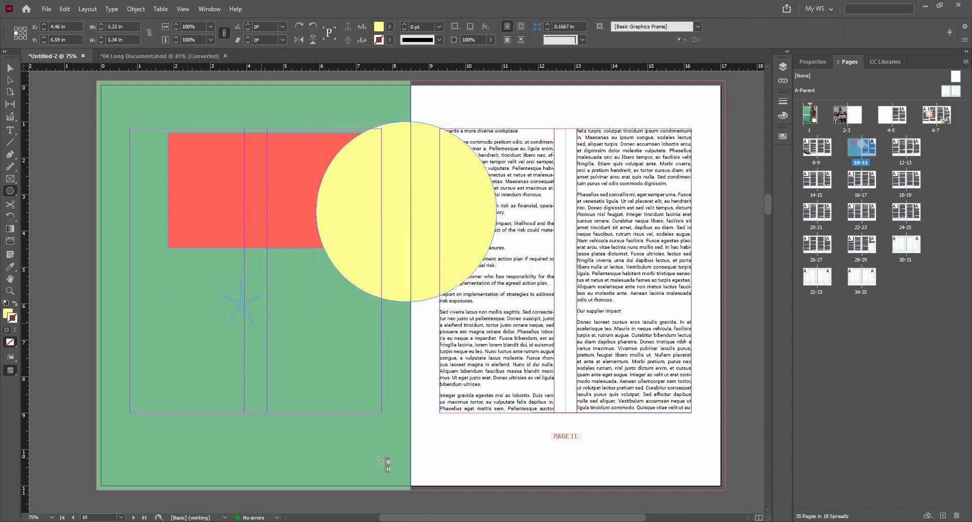
{"action": "key", "text": "ctrl+z"}
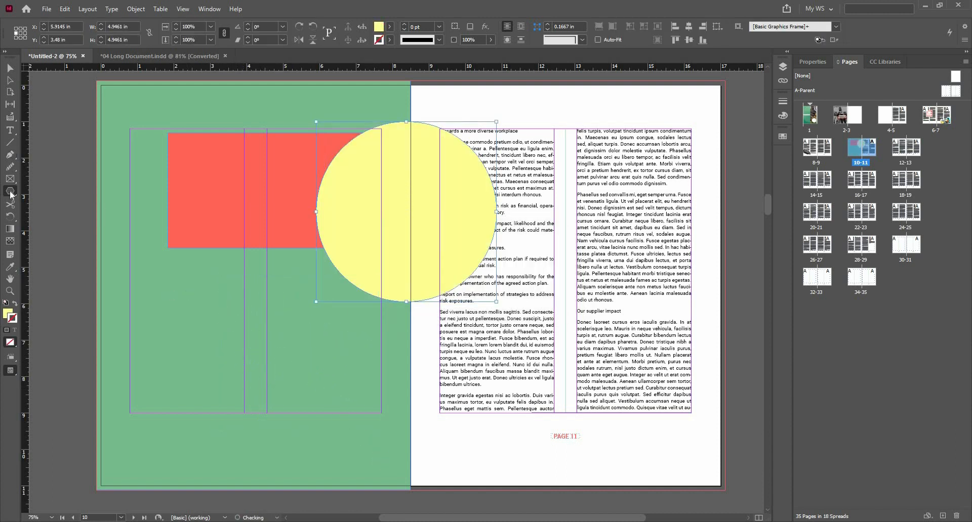
Configure the polygon for 5 sides with 0% star inset, keep the circle round, and draw a pentagon about 4.79 in wide on lower page 10.
{"action": "double_click", "coordinate": [10, 191]}
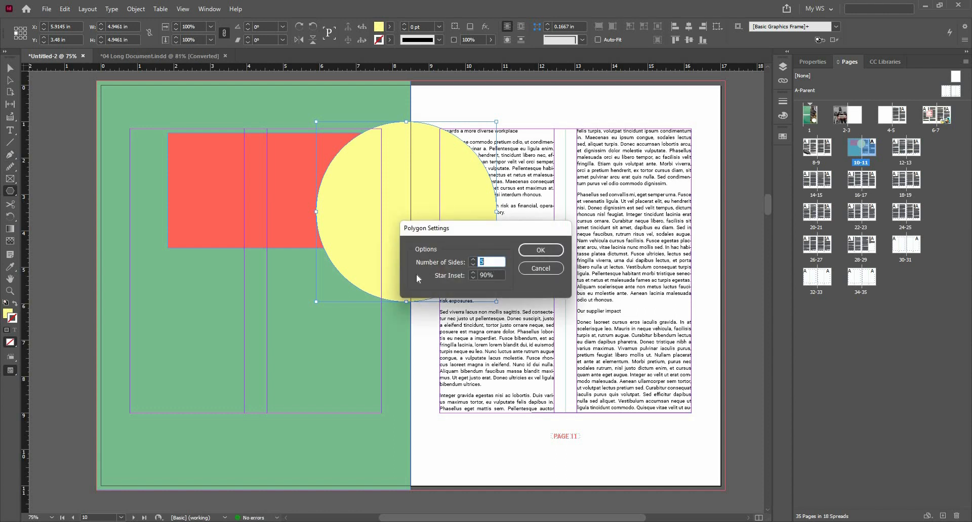
{"action": "key", "text": "Tab"}
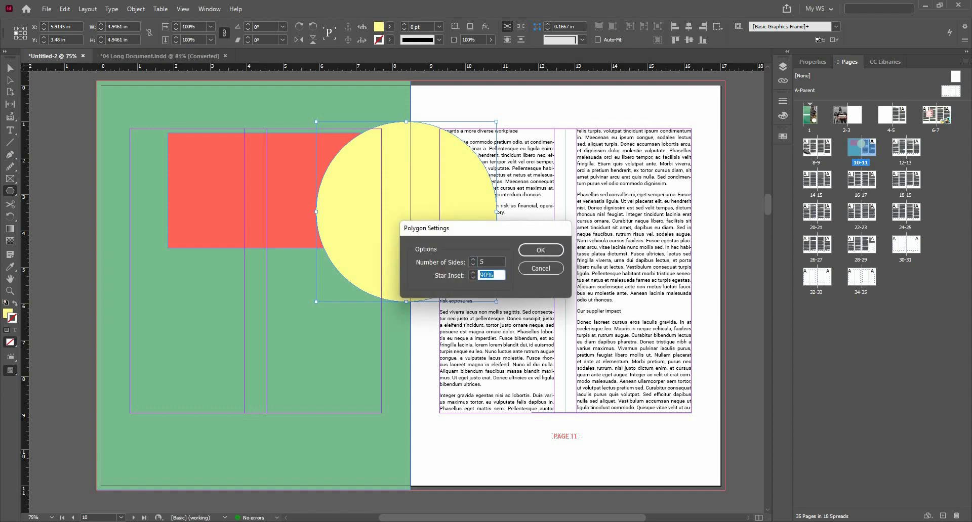
{"action": "key", "text": "Return"}
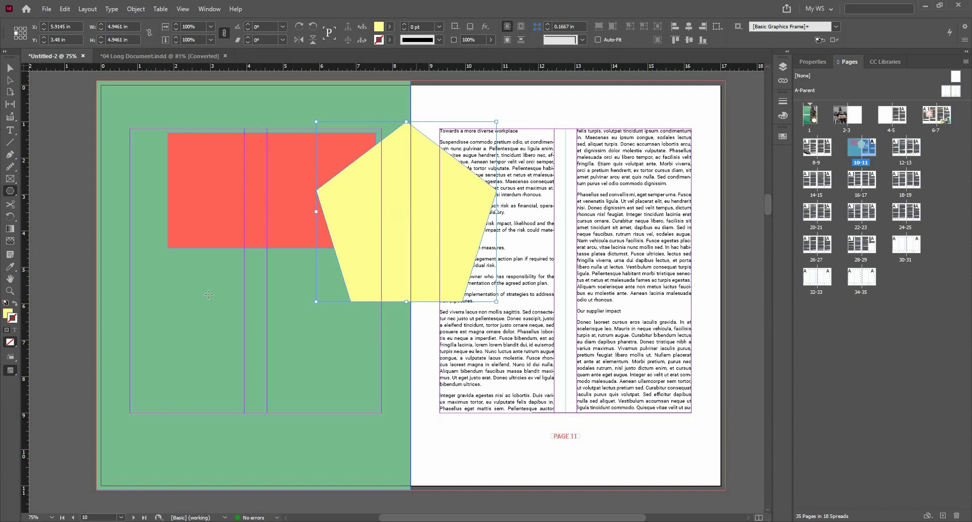
{"action": "key", "text": "ctrl+z"}
{"action": "left_click_drag", "start_coordinate": [106, 302], "coordinate": [279, 468]}
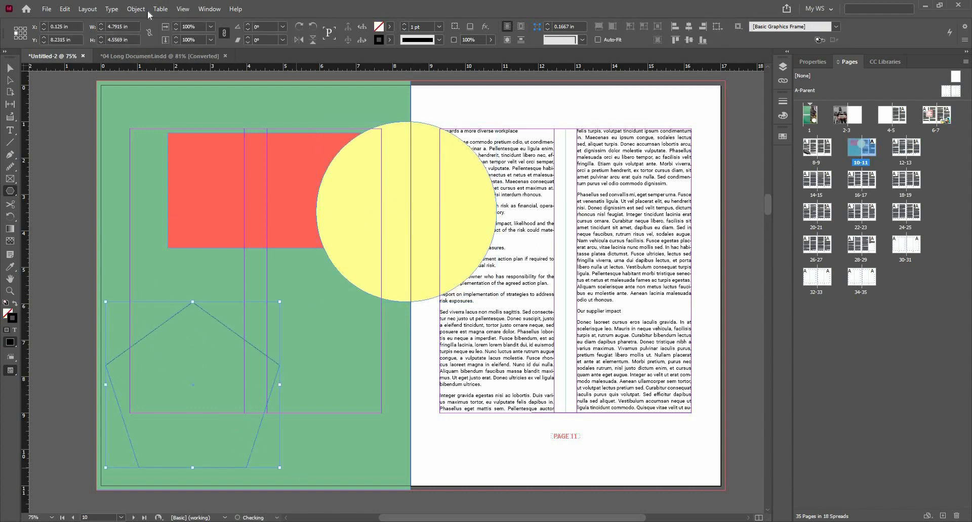
Fill the pentagon with the dark grey Word_R51_G51_B51 swatch.
{"action": "left_click", "coordinate": [389, 26]}
{"action": "left_click", "coordinate": [311, 113]}
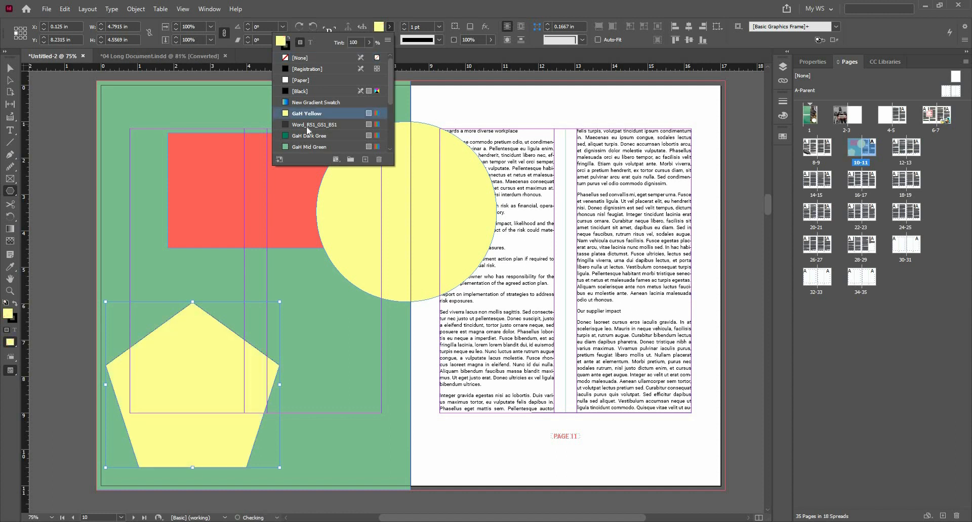
{"action": "left_click", "coordinate": [312, 125]}
{"action": "key", "text": "Escape"}
{"action": "key", "text": "v"}
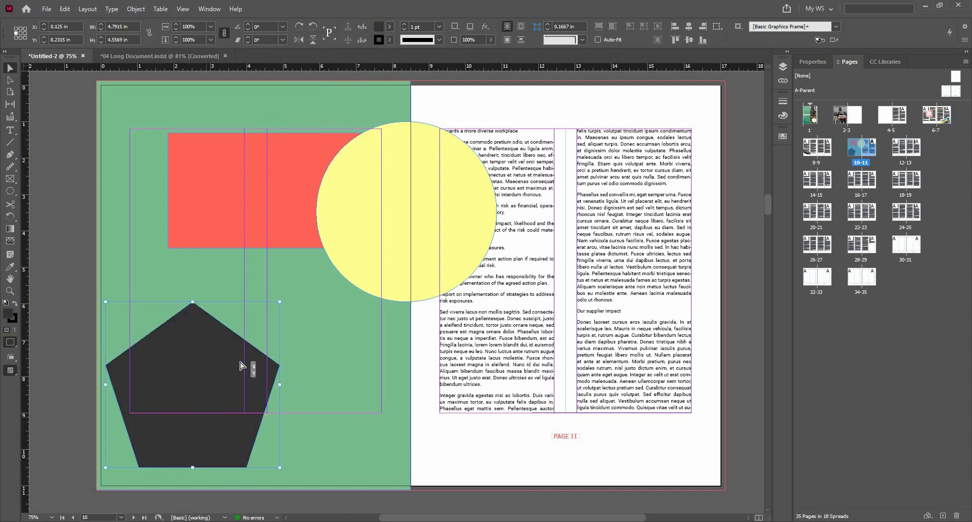
Remove the pentagon's stroke and position it below the red rectangle beside the circle, following the layout in 04 Long Document.indd.
{"action": "left_click_drag", "start_coordinate": [278, 329], "coordinate": [379, 275]}
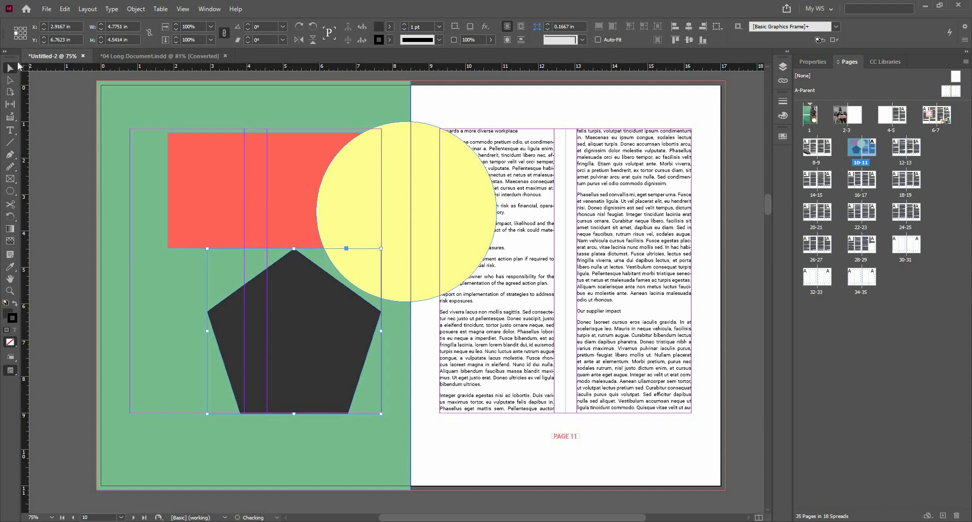
{"action": "left_click", "coordinate": [151, 56]}
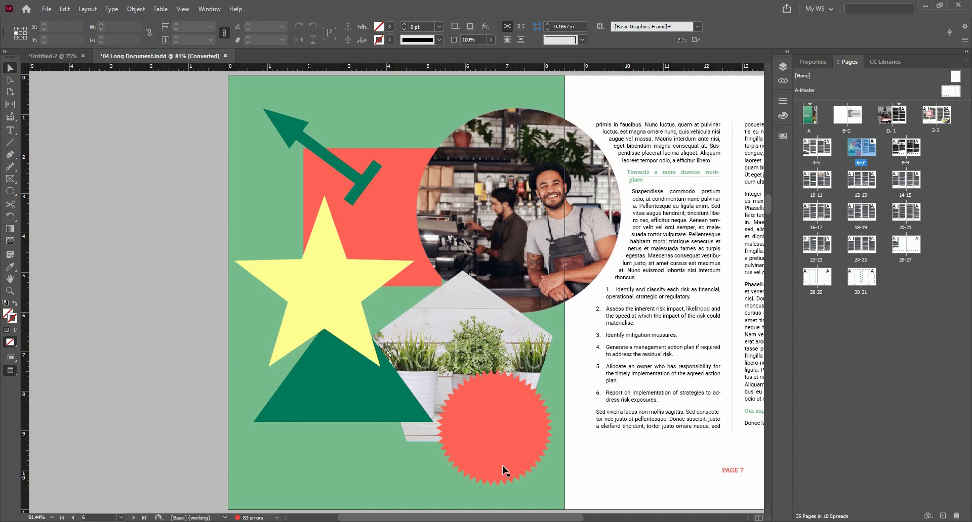
{"action": "left_click", "coordinate": [67, 52]}
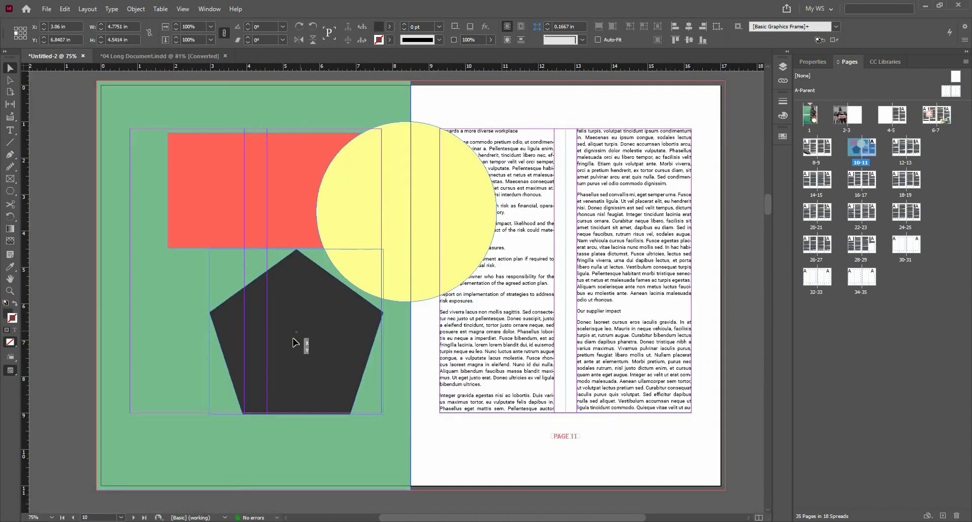
{"action": "left_click_drag", "start_coordinate": [293, 343], "coordinate": [283, 353]}
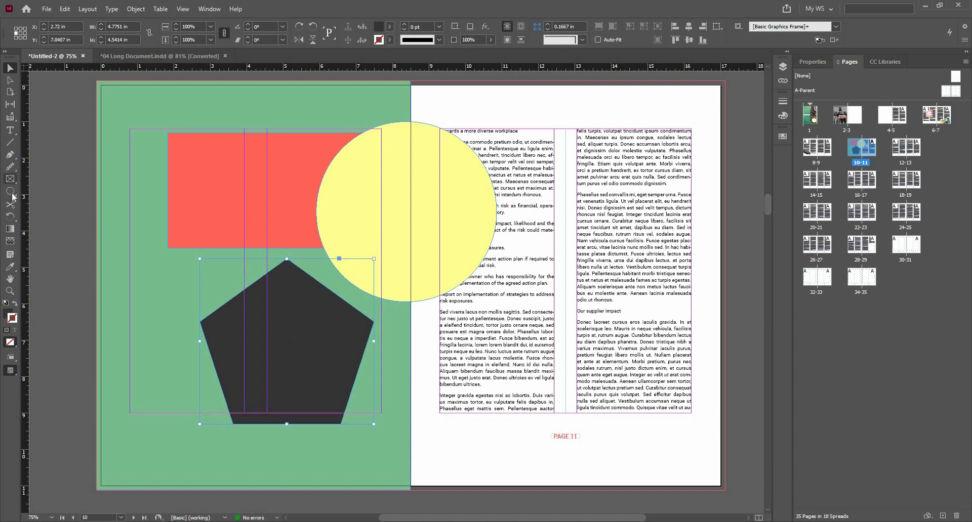
Configure a five-pointed star, keep the pentagon's shape, and draw a star about 4.78 in wide and 4.54 in high overlapping the pentagon and rectangle.
{"action": "left_click", "coordinate": [12, 193]}
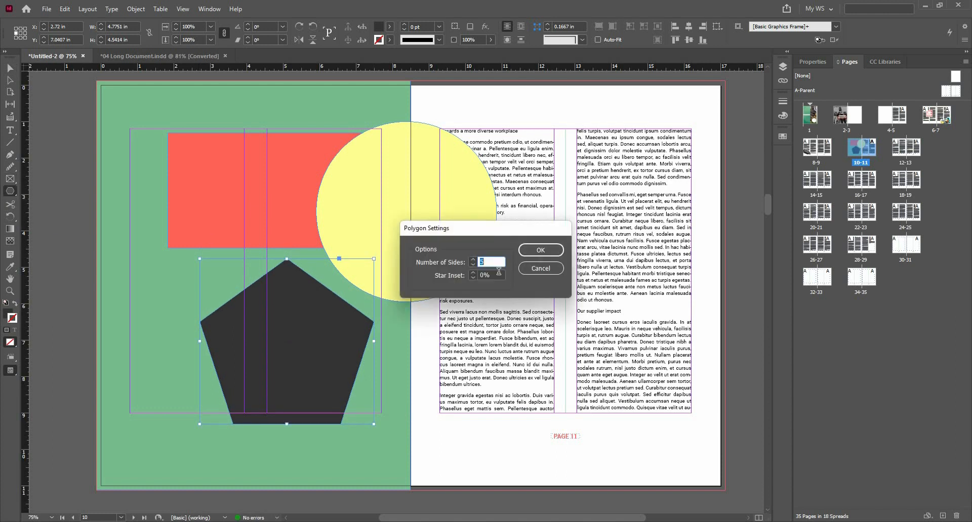
{"action": "key", "text": "Tab"}
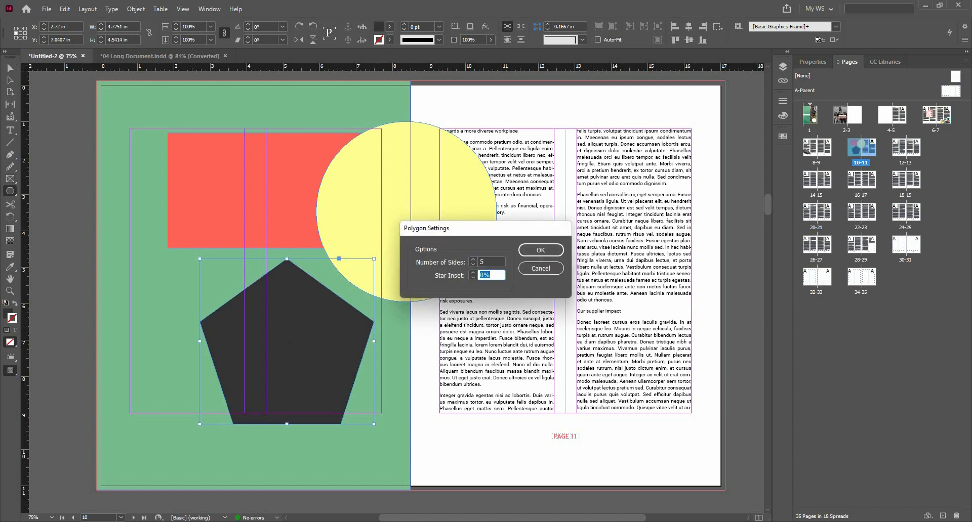
{"action": "key", "text": "Return"}
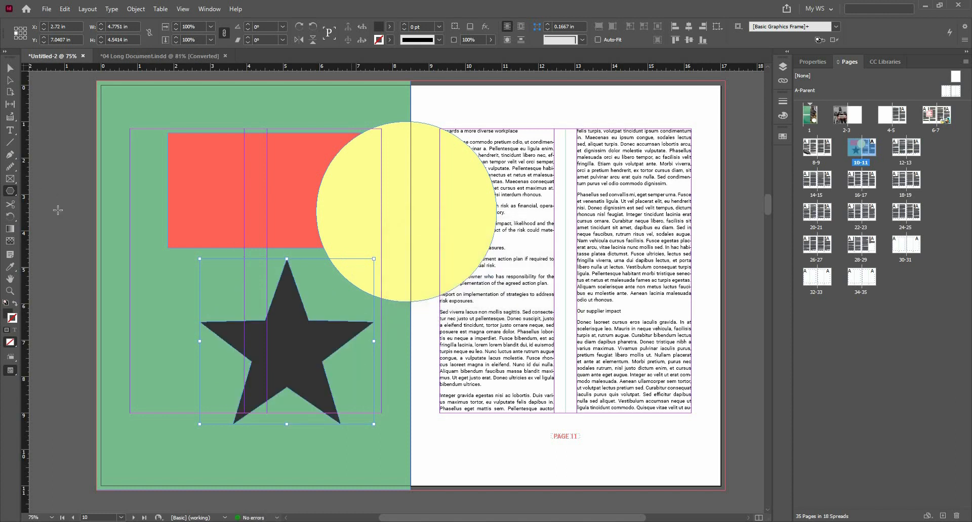
{"action": "key", "text": "ctrl+z"}
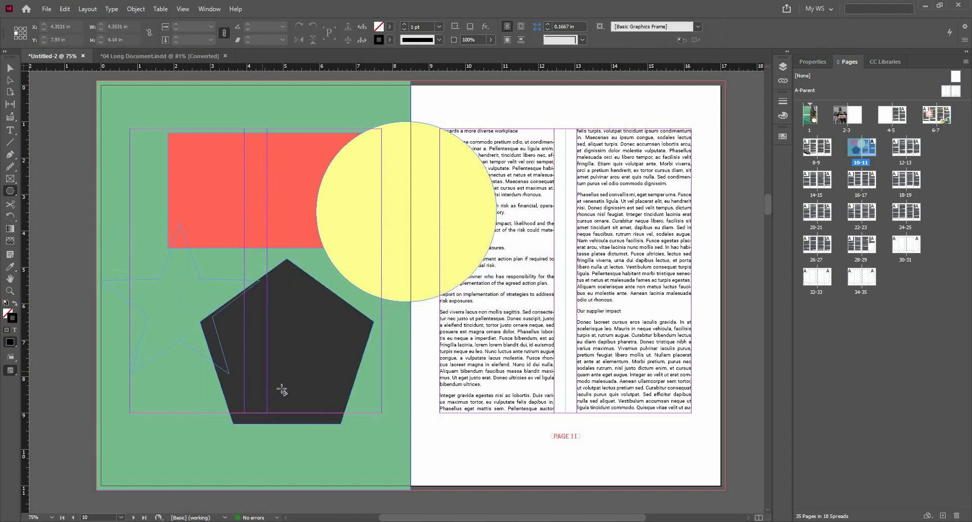
{"action": "mouse_move", "coordinate": [274, 388]}
{"action": "left_mouse_down"}
{"action": "mouse_move", "coordinate": [216, 284]}
{"action": "mouse_move", "coordinate": [101, 222]}
{"action": "left_mouse_up"}
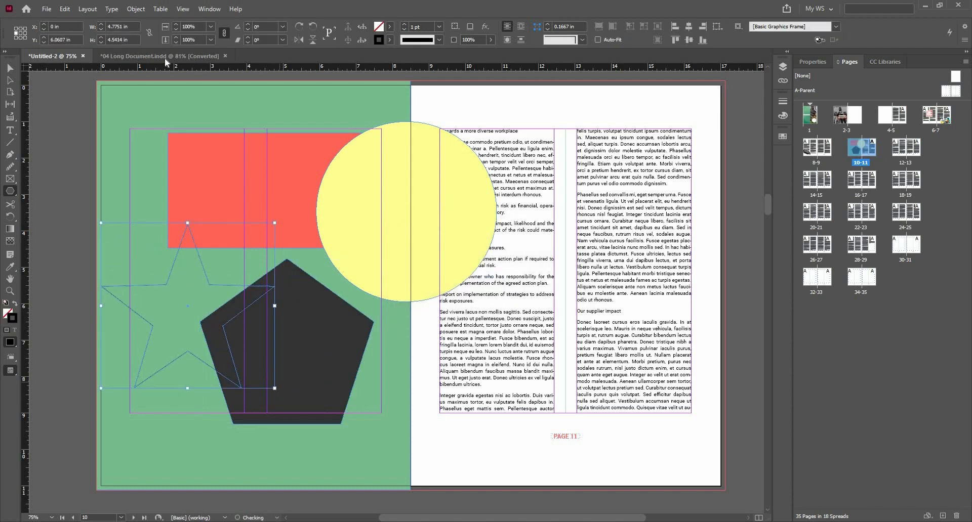
Fill the five-pointed star with the bright cyan-blue swatch.
{"action": "left_click", "coordinate": [438, 40]}
{"action": "left_click", "coordinate": [389, 39]}
{"action": "left_click", "coordinate": [389, 26]}
{"action": "scroll", "coordinate": [319, 110], "scroll_direction": "down", "scroll_amount": 3}
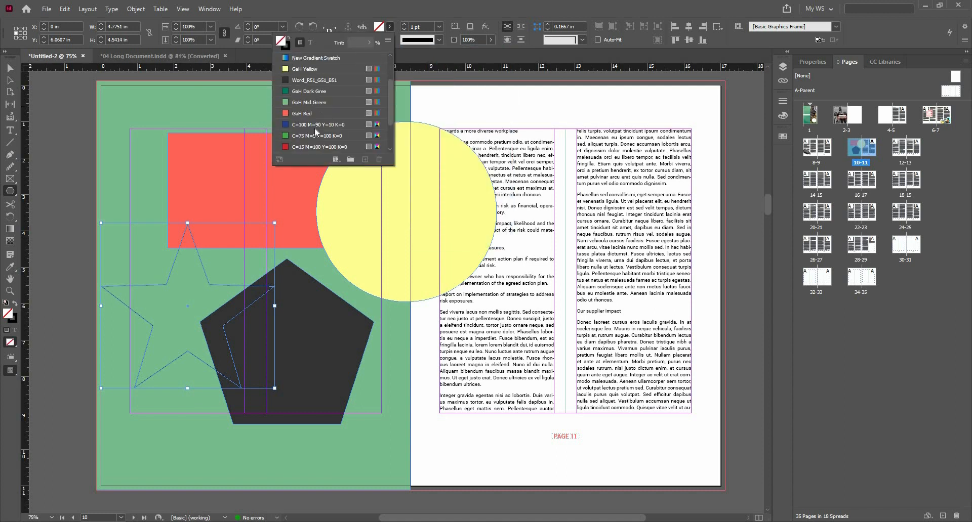
{"action": "left_click", "coordinate": [286, 136]}
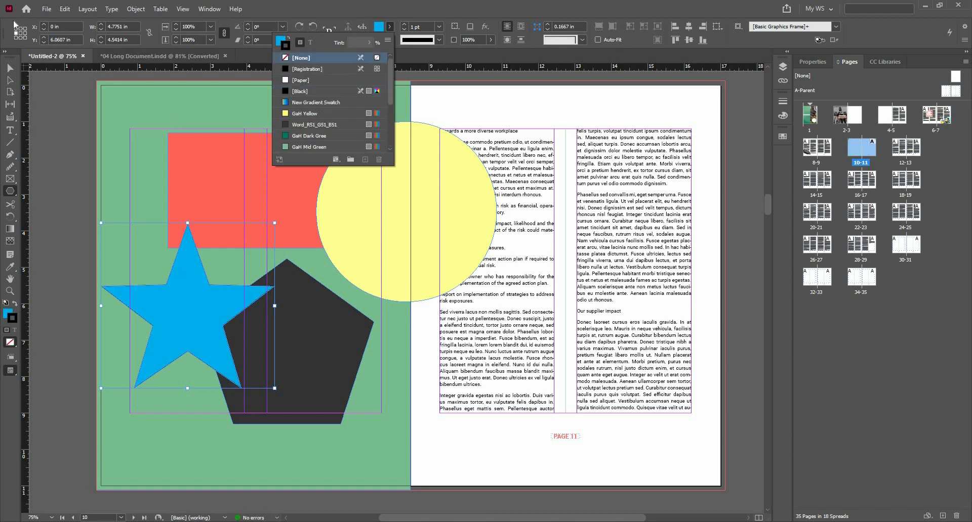
Remove the star's stroke and move it down so its top lines up with the pentagon's top.
{"action": "left_click", "coordinate": [299, 58]}
{"action": "key", "text": "v"}
{"action": "left_click_drag", "start_coordinate": [221, 311], "coordinate": [234, 345]}
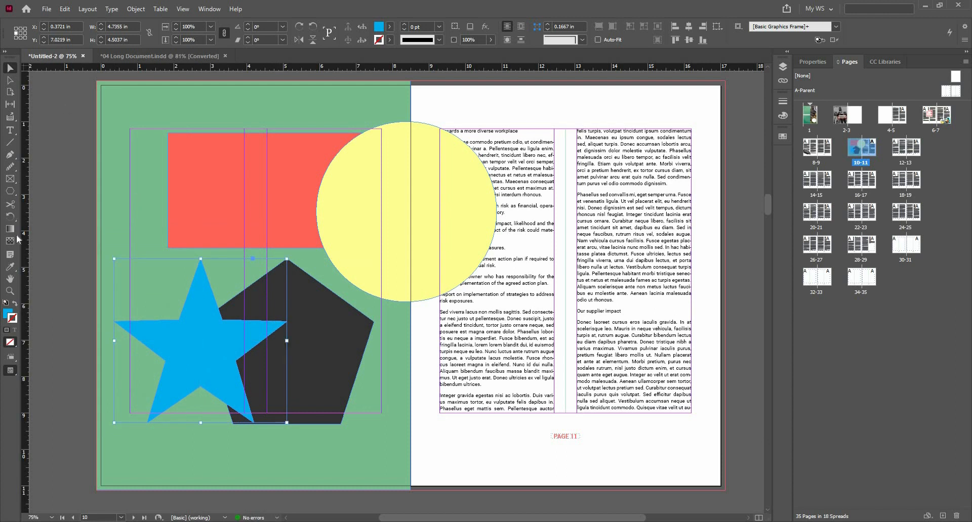
{"action": "left_click", "coordinate": [11, 191]}
{"action": "double_click", "coordinate": [10, 191]}
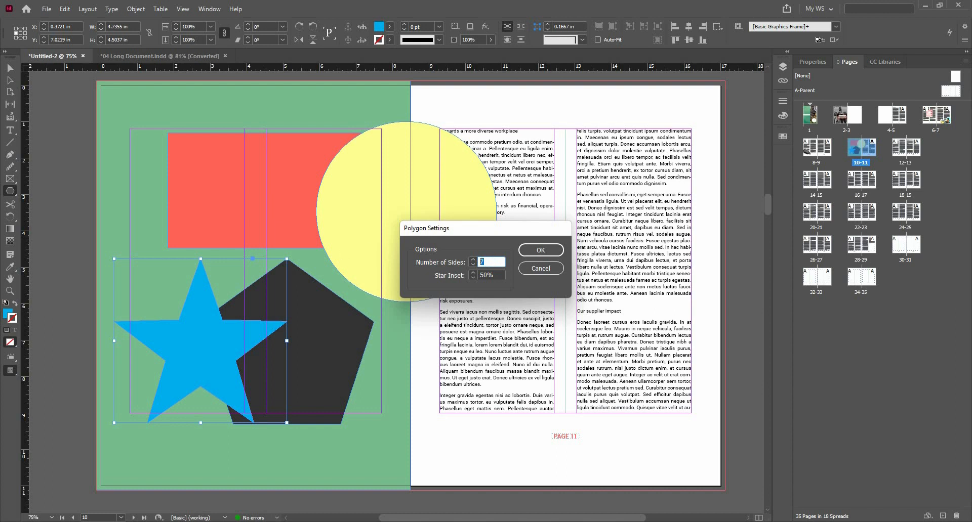
{"action": "key", "text": "Tab"}
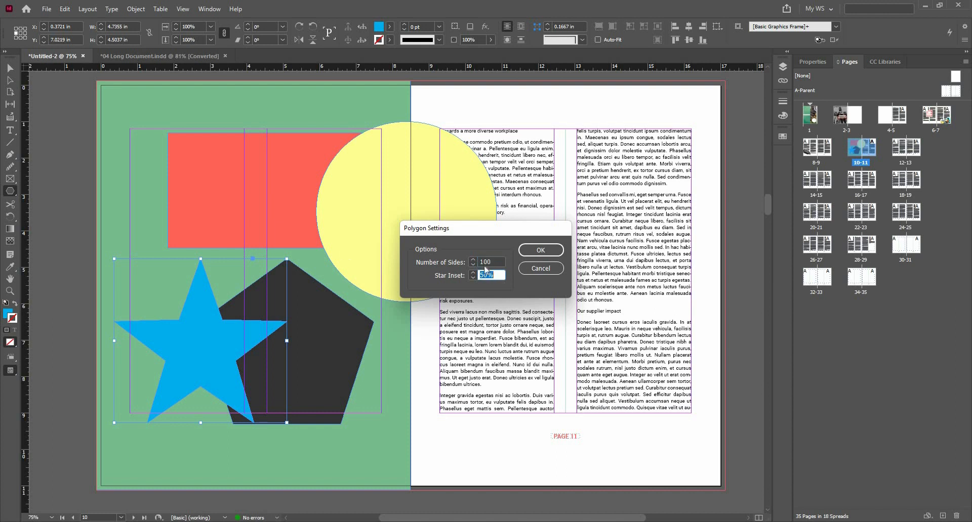
{"action": "left_click", "coordinate": [539, 269]}
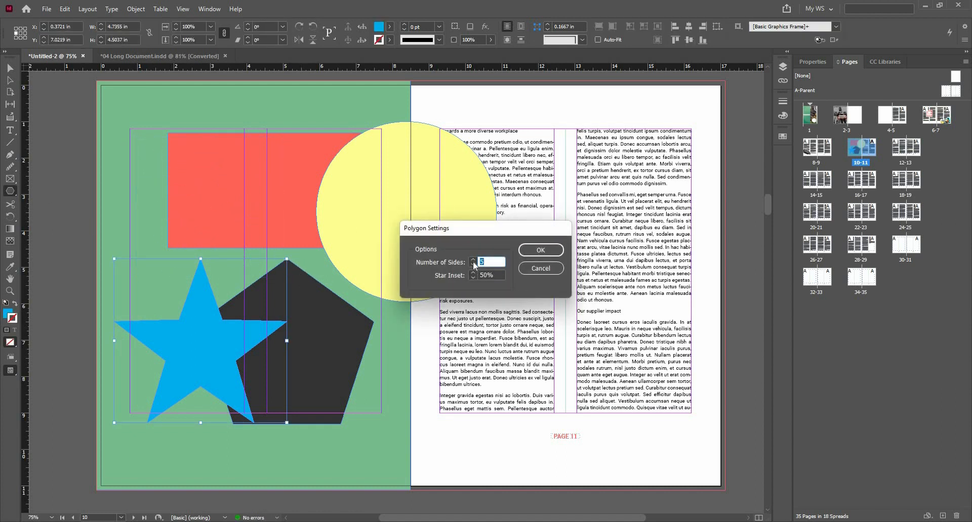
Draw a many-pointed star with 50% star inset, about 3.82 in wide and 3.81 in high, over the red rectangle.
{"action": "left_click", "coordinate": [534, 252]}
{"action": "key", "text": "ctrl+z"}
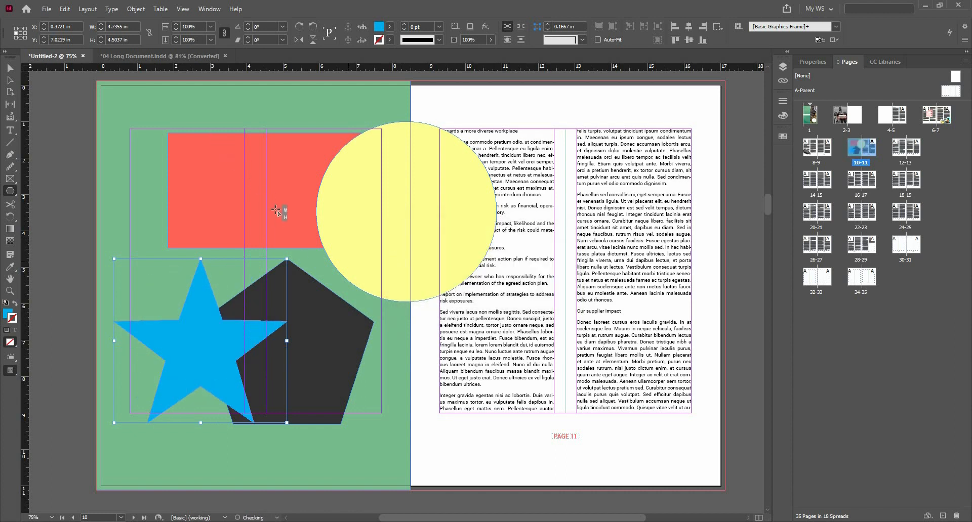
{"action": "key", "text": "ctrl+shift+a"}
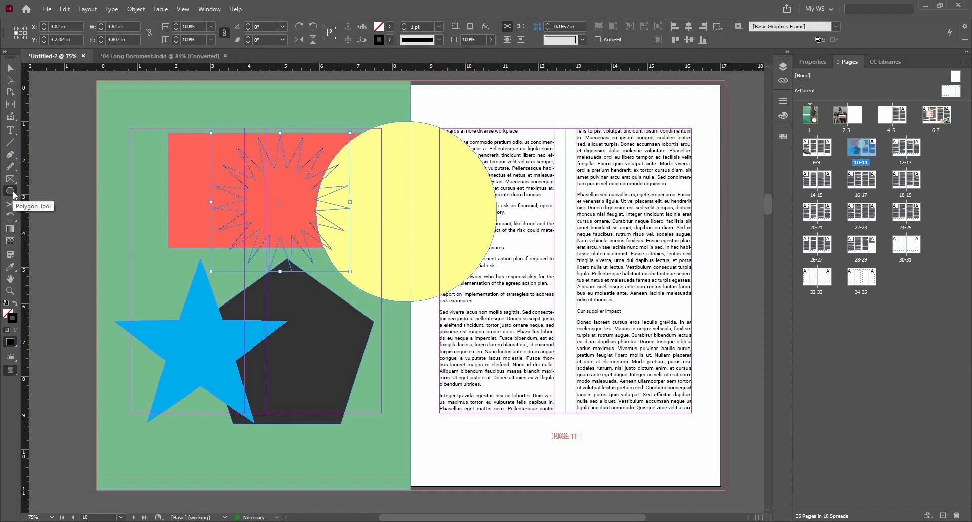
Set the many-pointed star to 35 sides with 10% star inset and move it over the pentagon's lower right corner.
{"action": "double_click", "coordinate": [10, 191]}
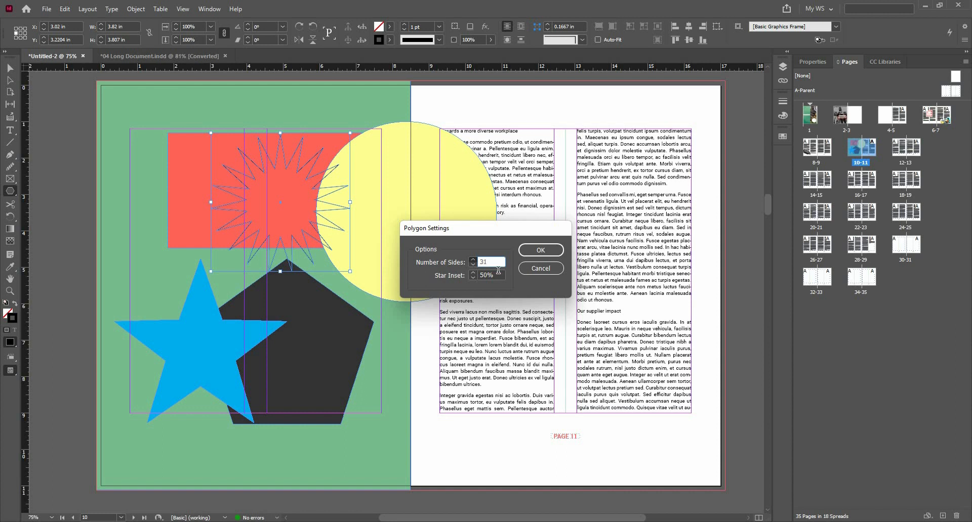
{"action": "key", "text": "Tab"}
{"action": "type", "text": "10"}
{"action": "left_click", "coordinate": [537, 251]}
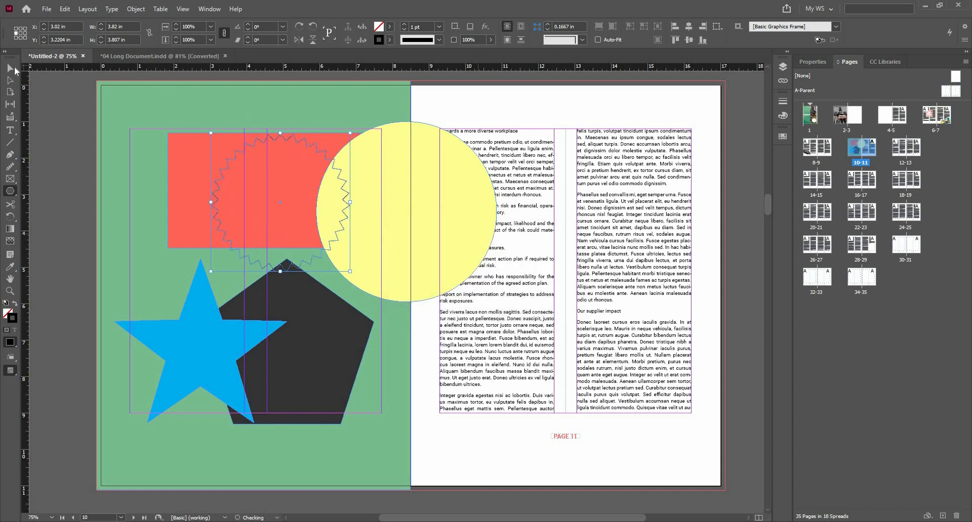
{"action": "left_click", "coordinate": [11, 68]}
{"action": "left_click_drag", "start_coordinate": [365, 360], "coordinate": [387, 368]}
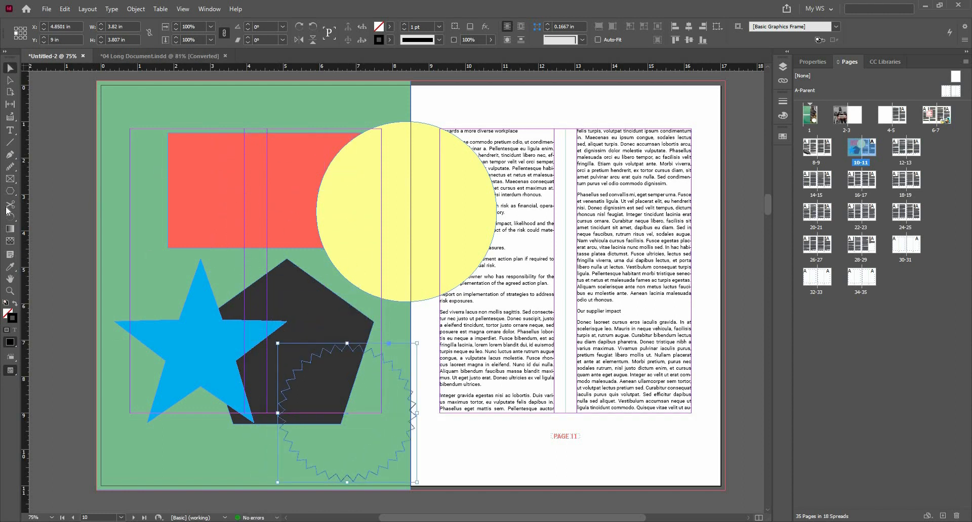
Increase the starburst's number of sides for finer points, keep the 10% inset, and shift it slightly left within page 10.
{"action": "double_click", "coordinate": [10, 191]}
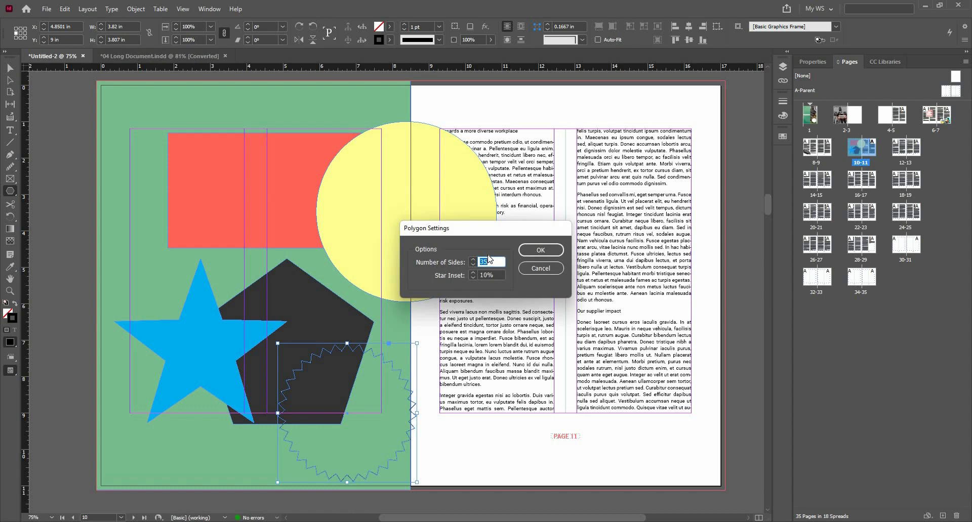
{"action": "left_click", "coordinate": [540, 250]}
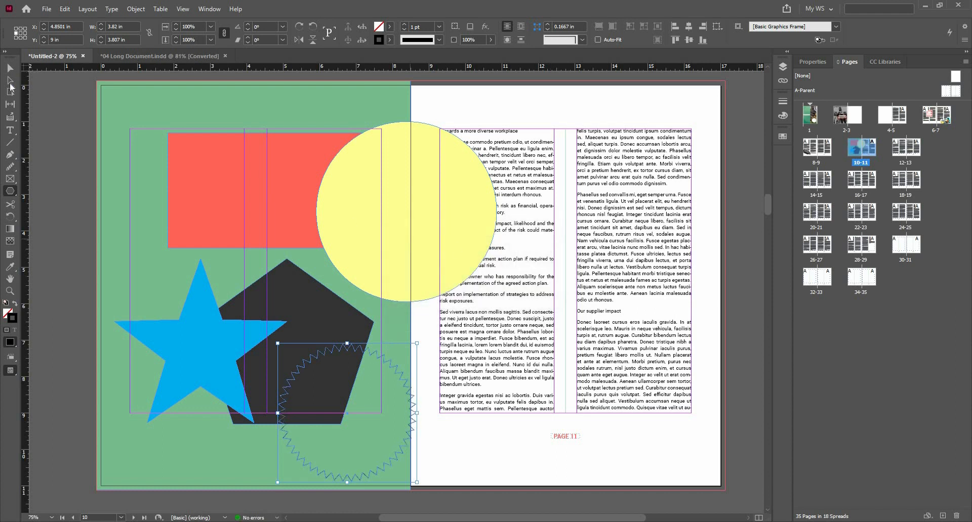
{"action": "left_click", "coordinate": [10, 68]}
{"action": "left_click_drag", "start_coordinate": [338, 348], "coordinate": [326, 346]}
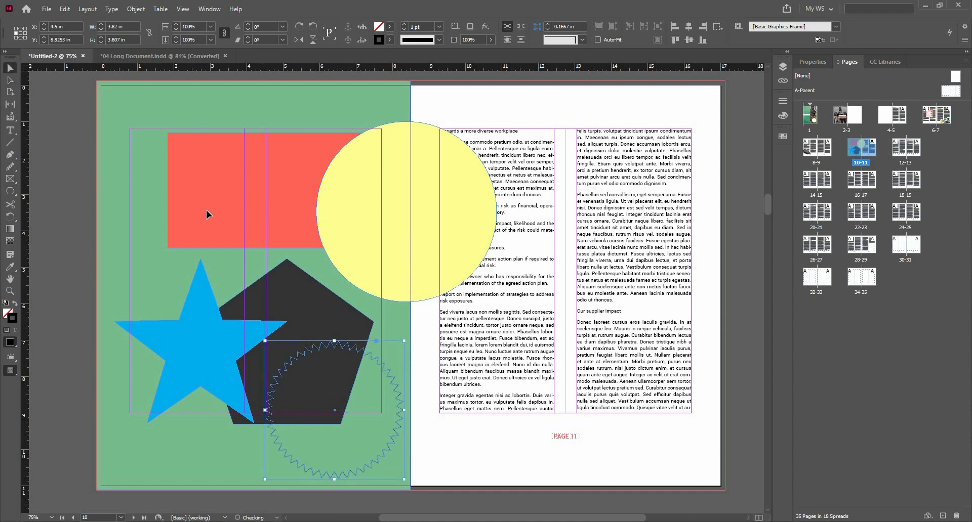
Give the starburst a GaH Red fill and no stroke, matching the one in 04 Long Document.indd.
{"action": "left_click", "coordinate": [121, 57]}
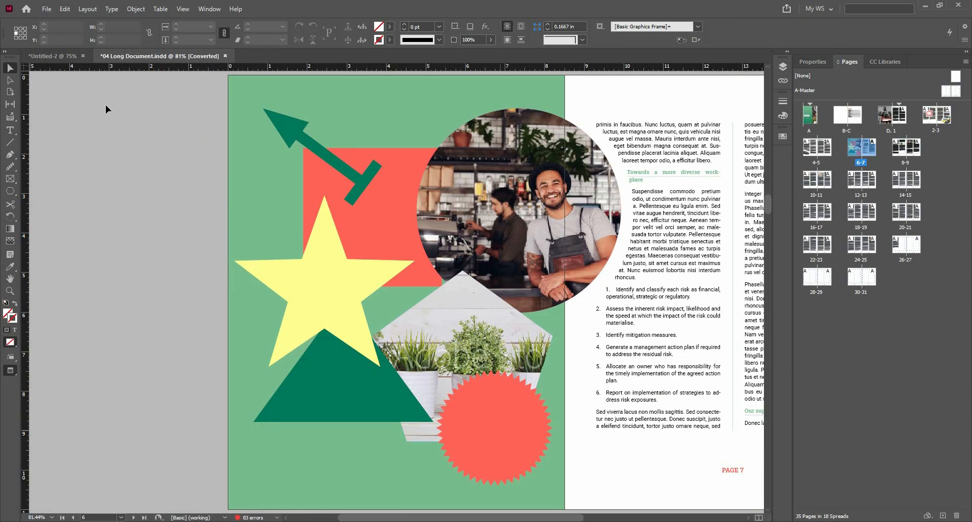
{"action": "left_click", "coordinate": [71, 59]}
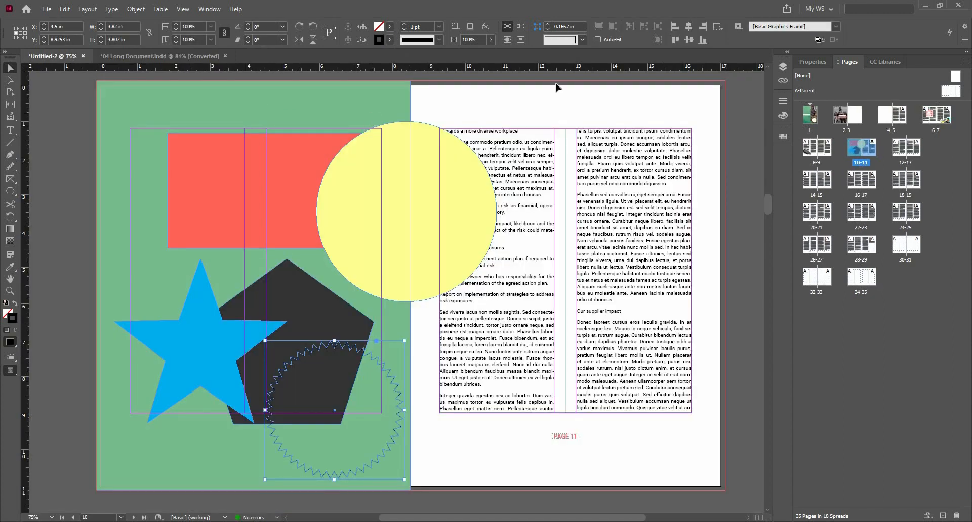
{"action": "key", "text": "F5"}
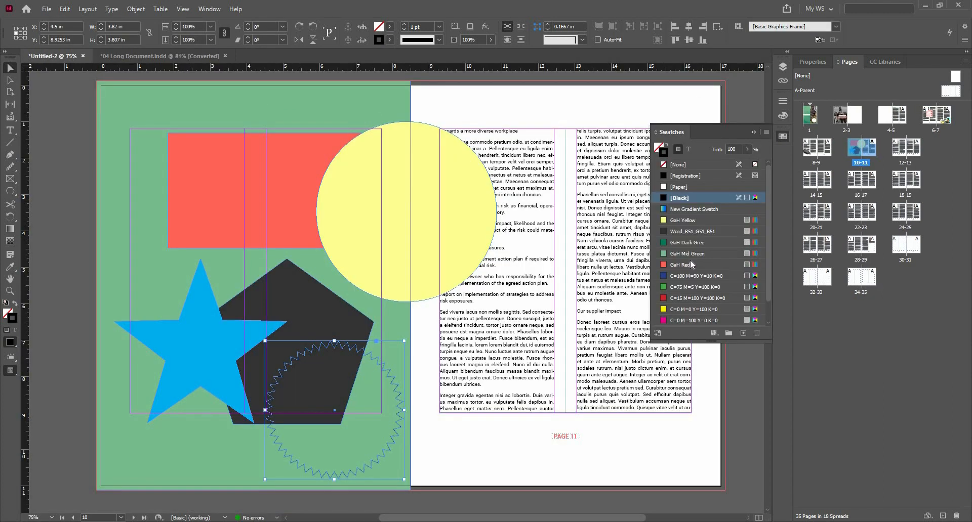
{"action": "double_click", "coordinate": [691, 261]}
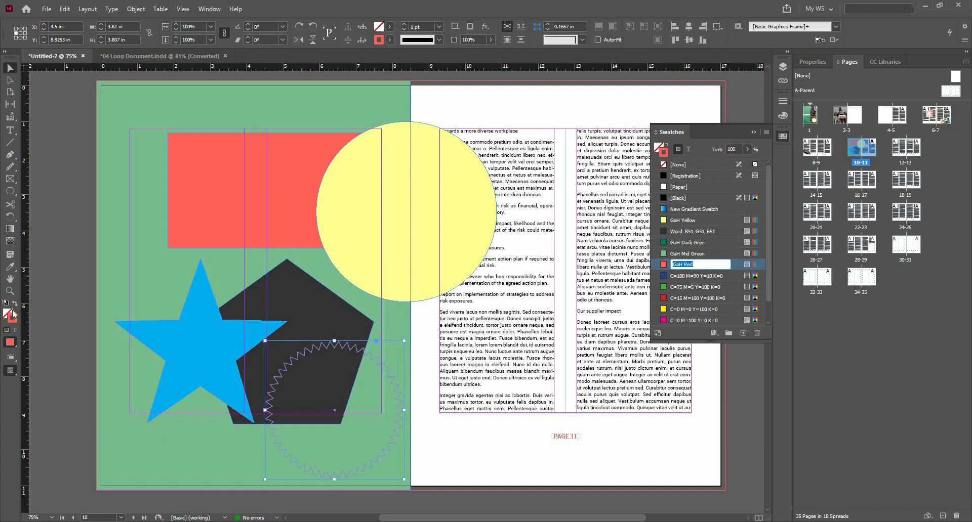
{"action": "left_click", "coordinate": [767, 137]}
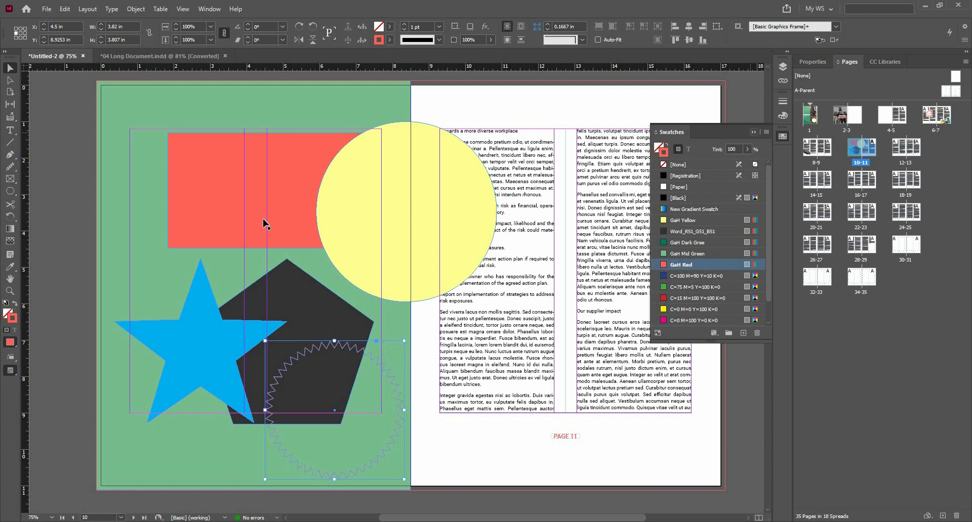
{"action": "key", "text": "F5"}
{"action": "key", "text": "shift+x"}
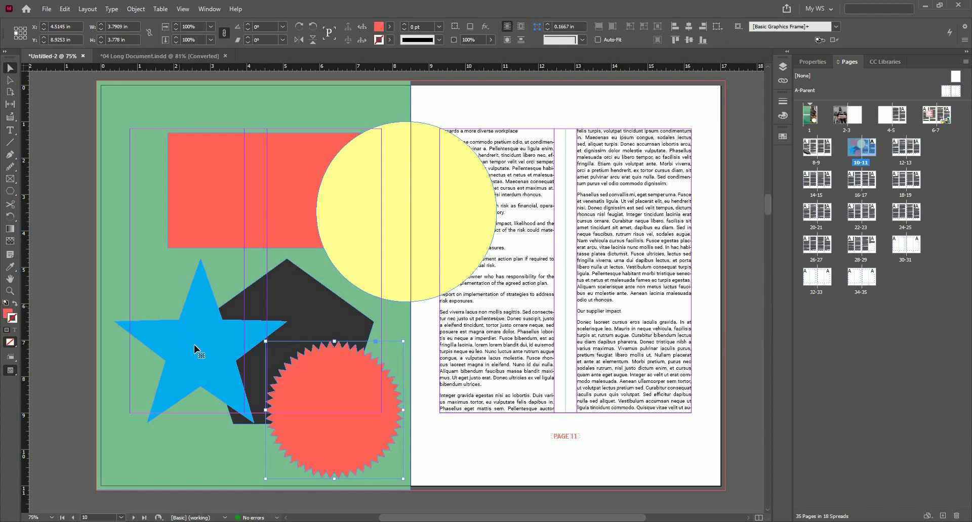
Move the blue star up and left so its tip overlaps the red rectangle's lower edge.
{"action": "left_click_drag", "start_coordinate": [194, 345], "coordinate": [183, 306]}
{"action": "left_click", "coordinate": [316, 314]}
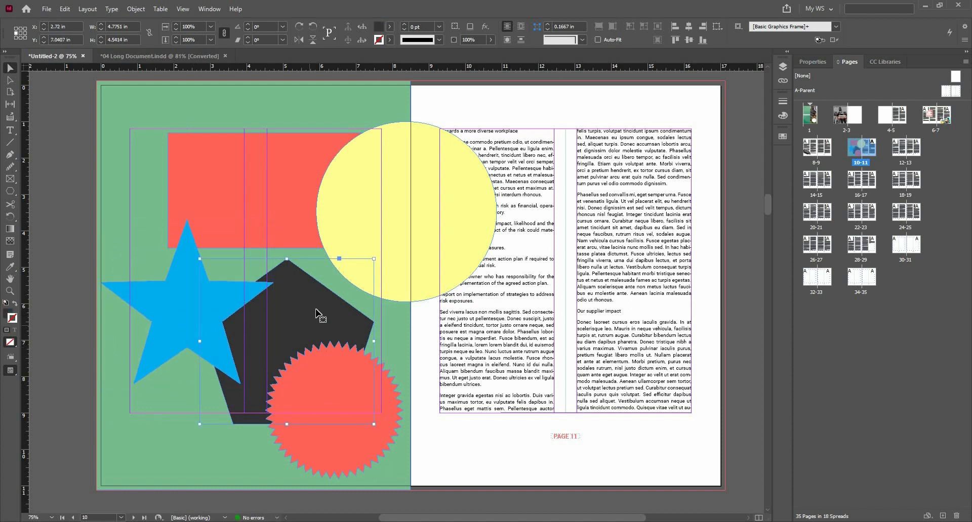
{"action": "left_click", "coordinate": [387, 216]}
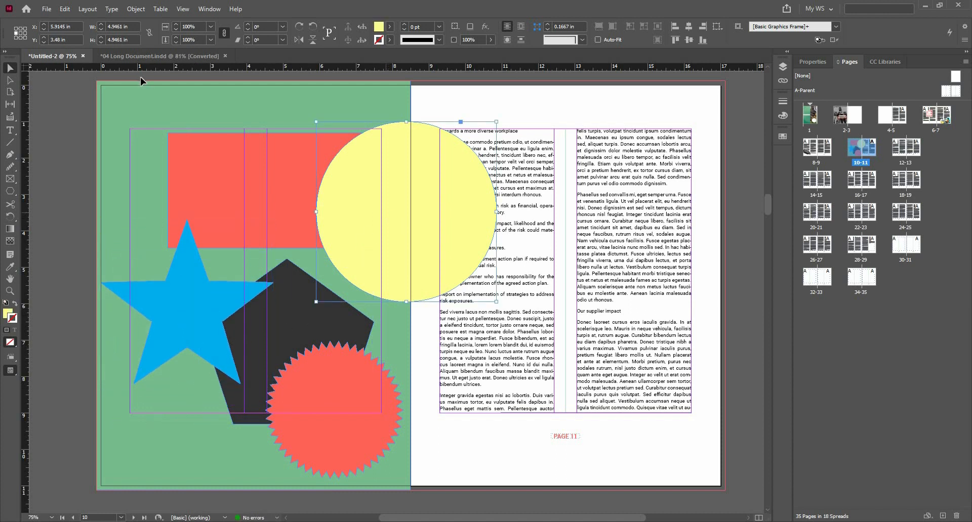
{"action": "left_click", "coordinate": [46, 9]}
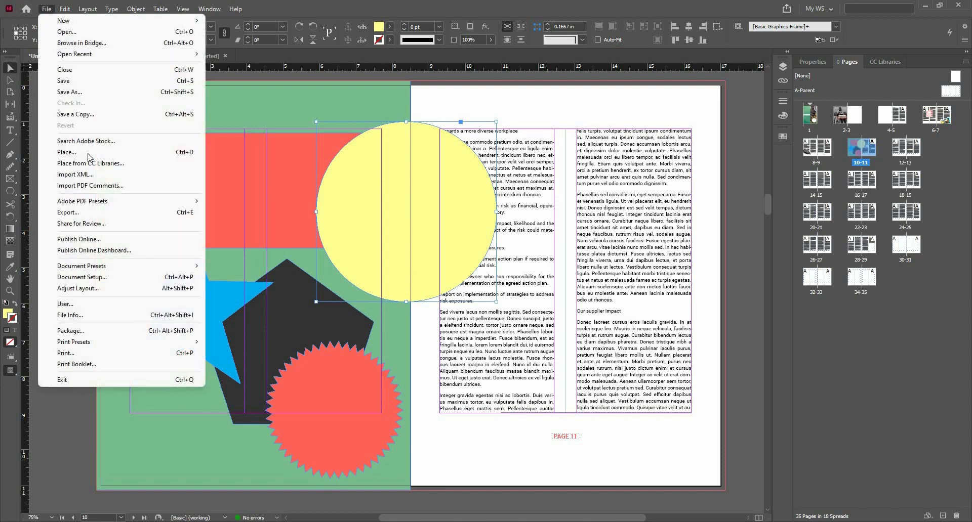
{"action": "left_click", "coordinate": [87, 153]}
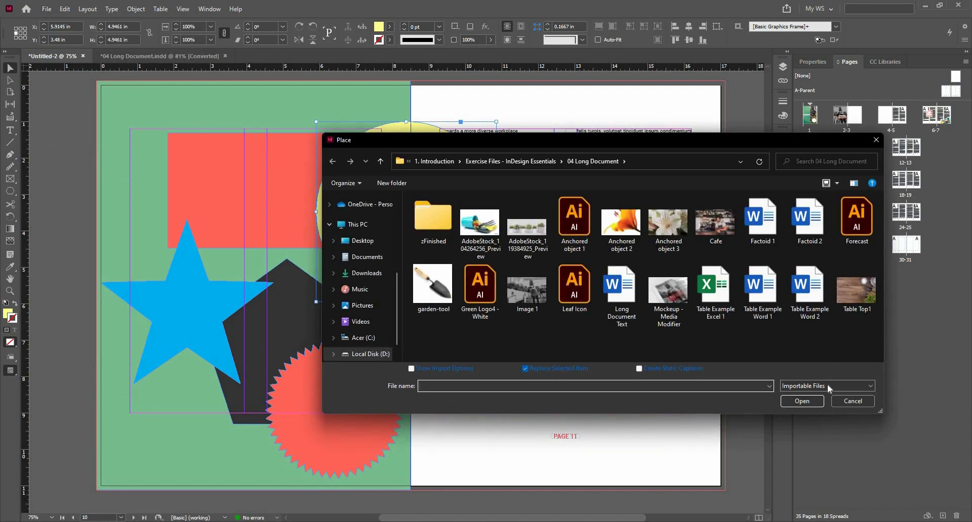
{"action": "left_click", "coordinate": [852, 401]}
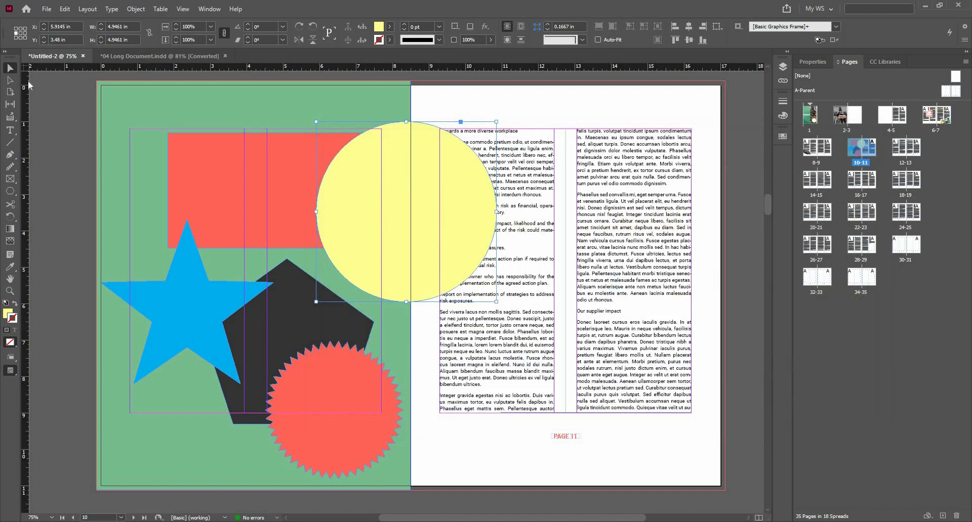
Place the Cafe image in a frame about 9.15 in wide and 6.1 in high over the yellow circle, shifting the picture left inside it.
{"action": "key", "text": "ctrl+shift+a"}
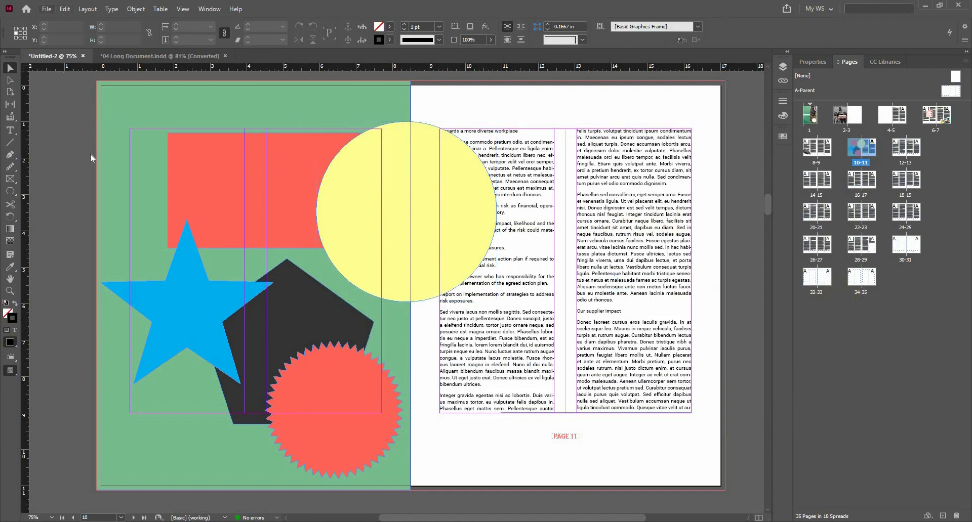
{"action": "left_click", "coordinate": [46, 8]}
{"action": "left_click", "coordinate": [76, 155]}
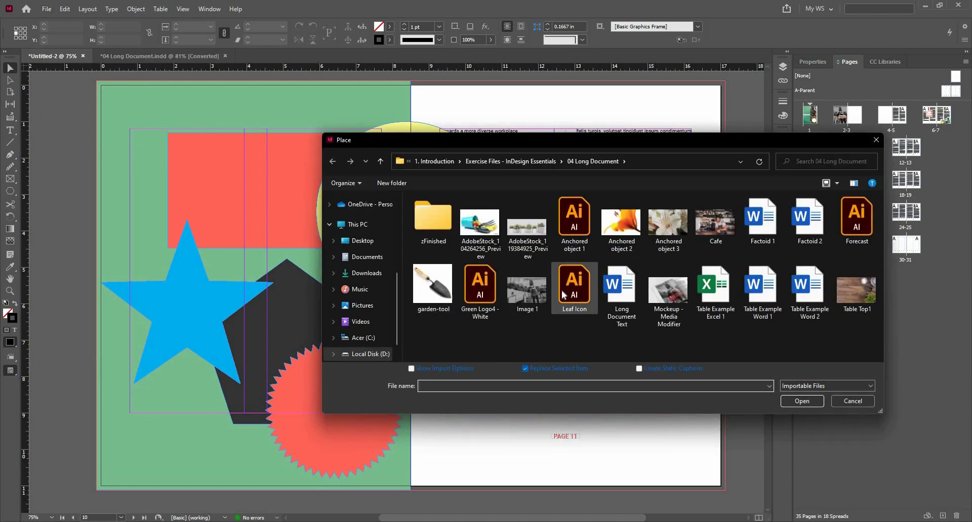
{"action": "left_click", "coordinate": [668, 225]}
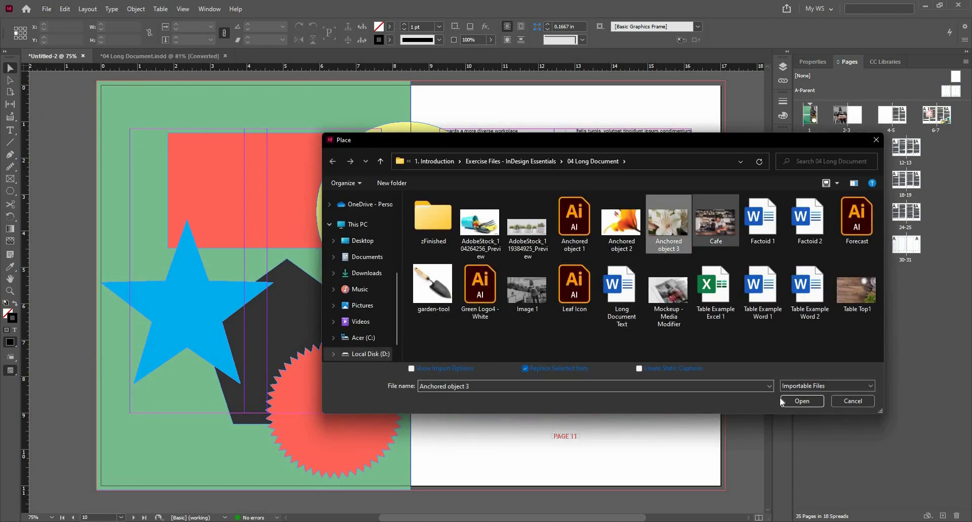
{"action": "left_click", "coordinate": [793, 401]}
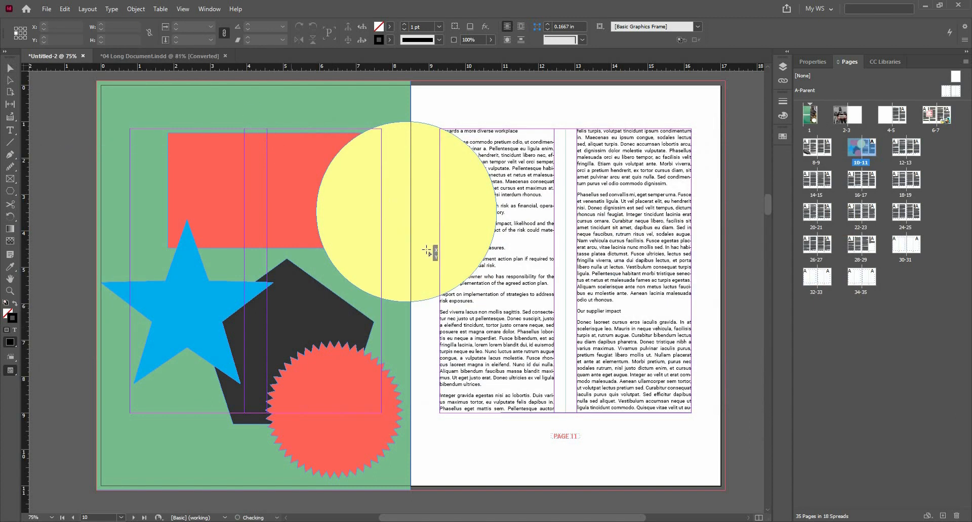
{"action": "left_click_drag", "start_coordinate": [240, 93], "coordinate": [574, 314]}
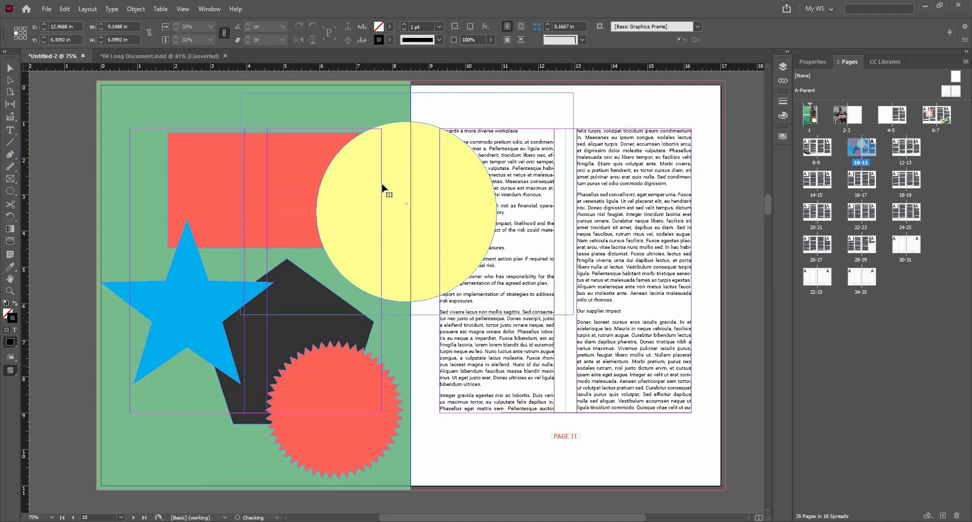
{"action": "left_click_drag", "start_coordinate": [401, 200], "coordinate": [369, 169]}
{"action": "key", "text": "ctrl+shift+a"}
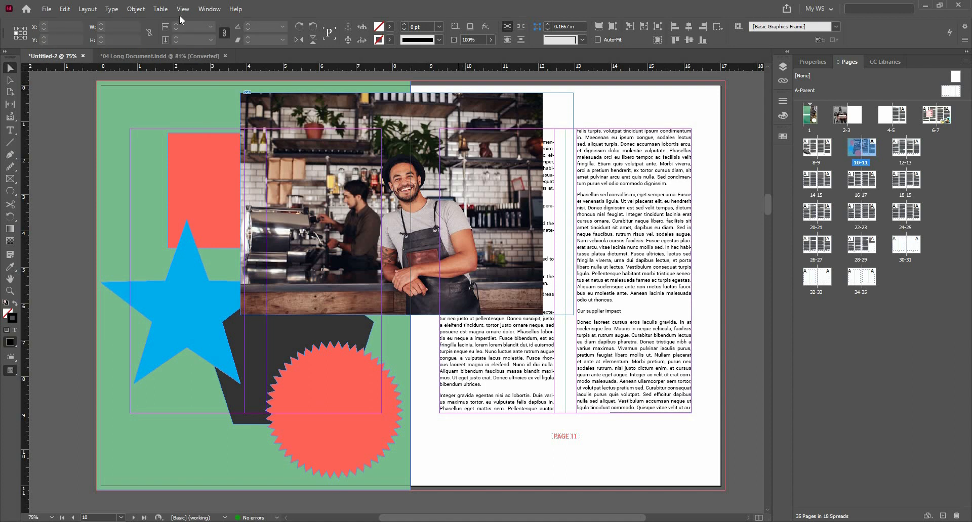
Cut the Cafe image, paste it into the yellow circle, and adjust the picture slightly up and left within the circle.
{"action": "left_click", "coordinate": [64, 8]}
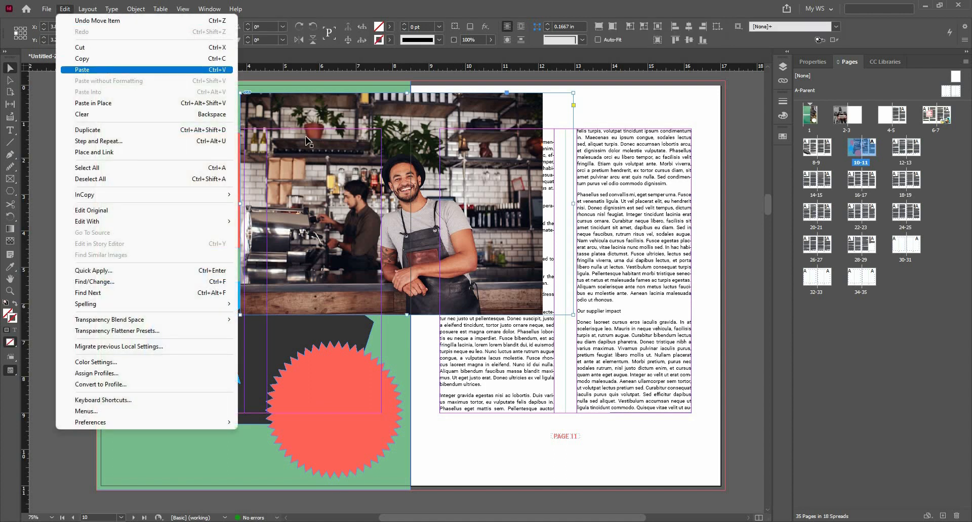
{"action": "left_click", "coordinate": [80, 47]}
{"action": "left_click", "coordinate": [394, 176]}
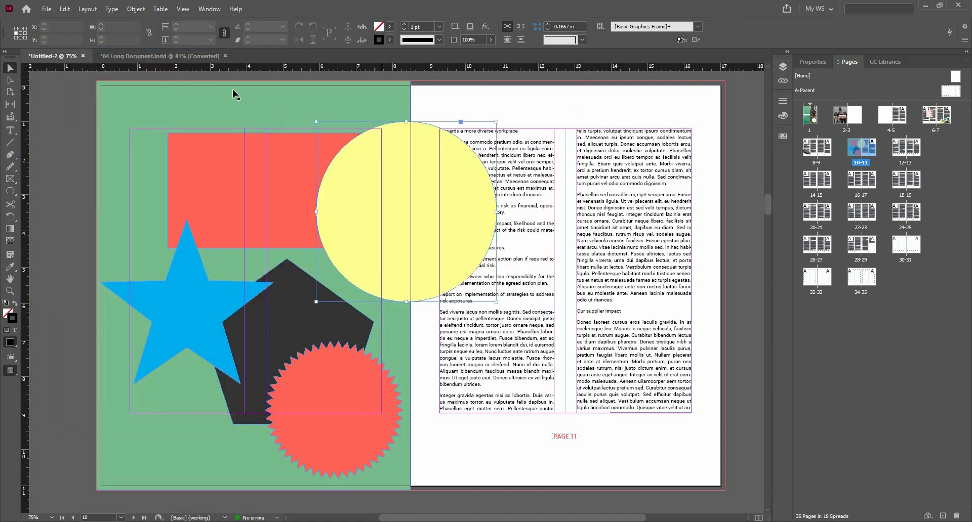
{"action": "left_click", "coordinate": [65, 8]}
{"action": "left_click", "coordinate": [113, 93]}
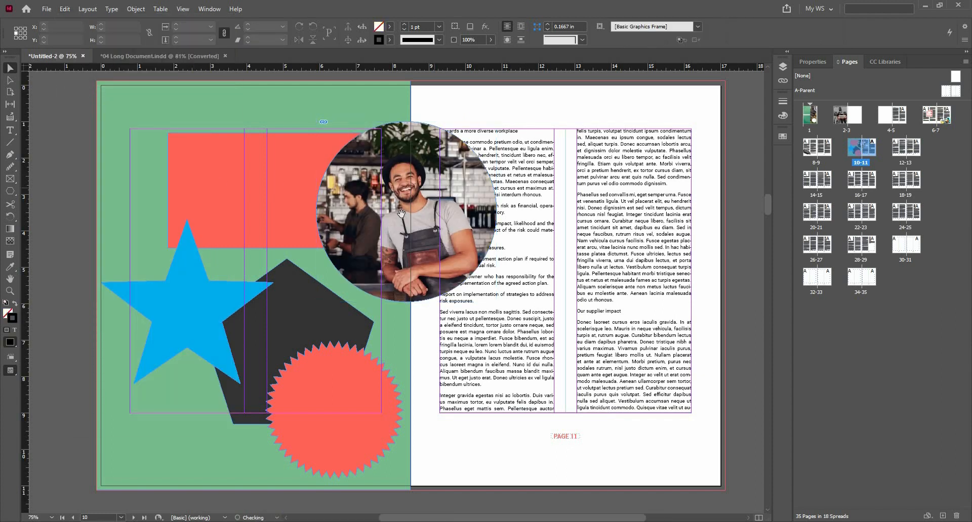
{"action": "left_click_drag", "start_coordinate": [401, 214], "coordinate": [397, 210]}
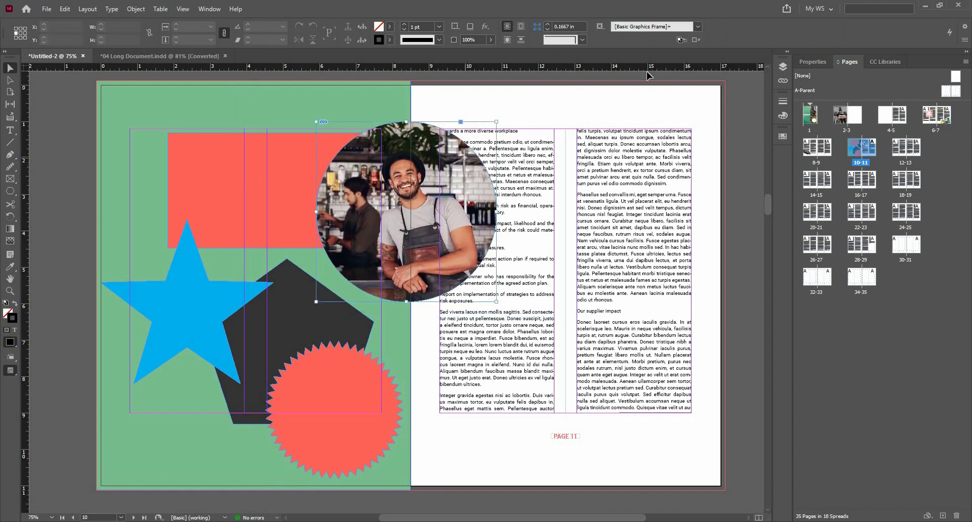
Wrap the body text around the shape of the circular Cafe image on page 11 with a 0.25 in offset.
{"action": "left_click", "coordinate": [210, 9]}
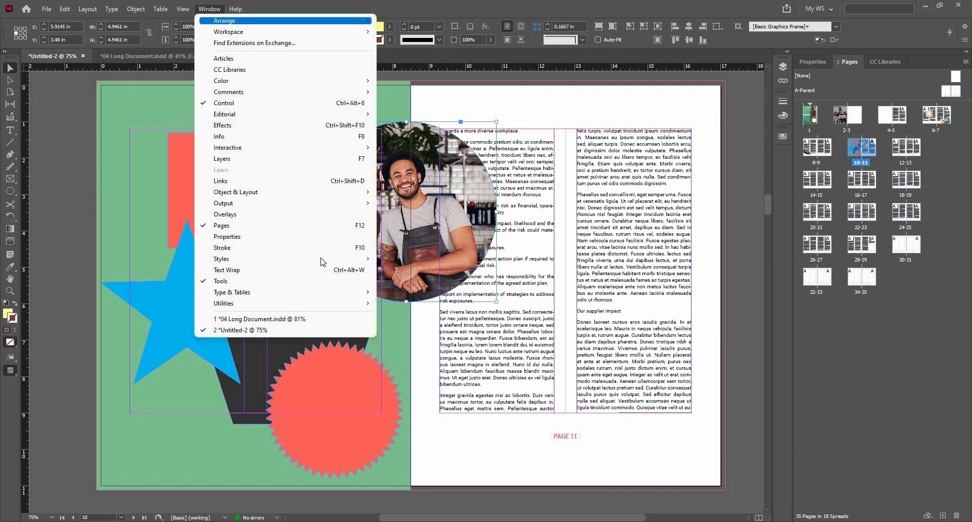
{"action": "left_click", "coordinate": [233, 270]}
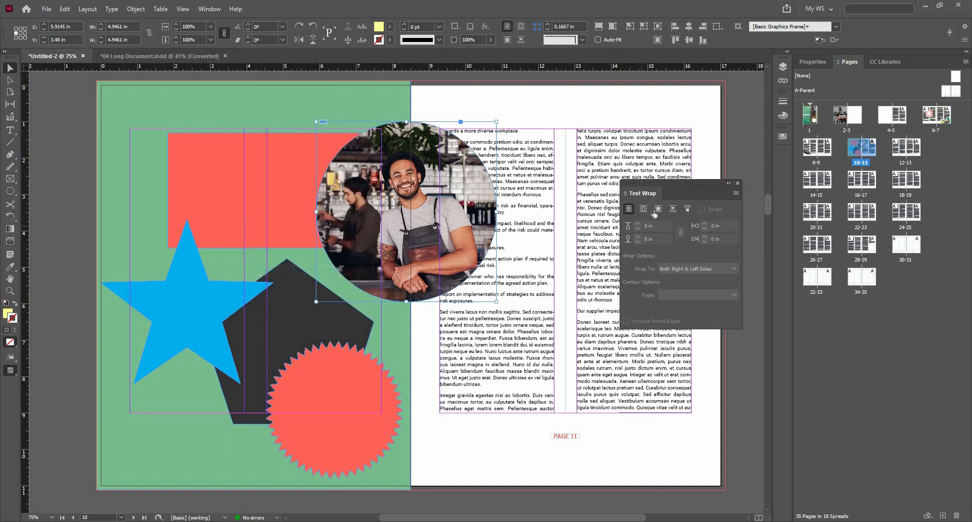
{"action": "left_click", "coordinate": [656, 211]}
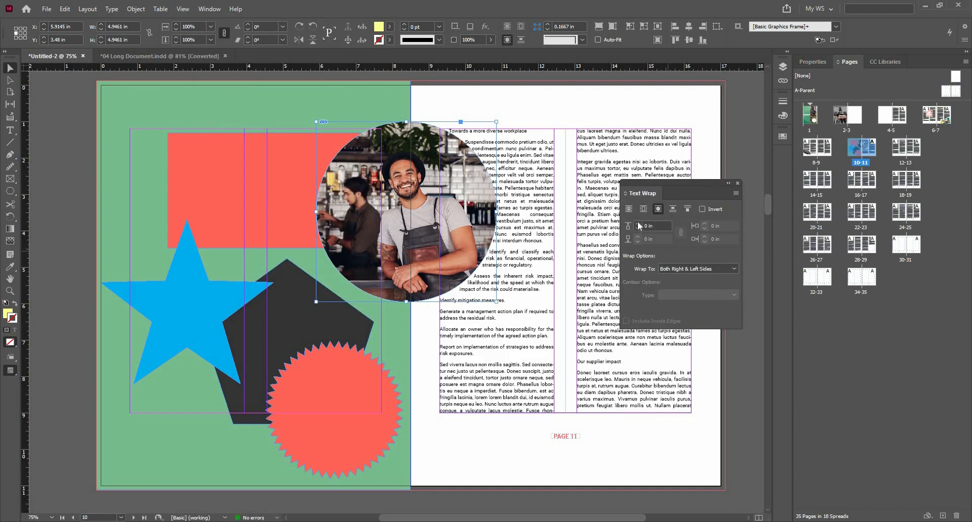
{"action": "left_click", "coordinate": [637, 223]}
{"action": "left_click", "coordinate": [637, 223]}
{"action": "left_click", "coordinate": [637, 223]}
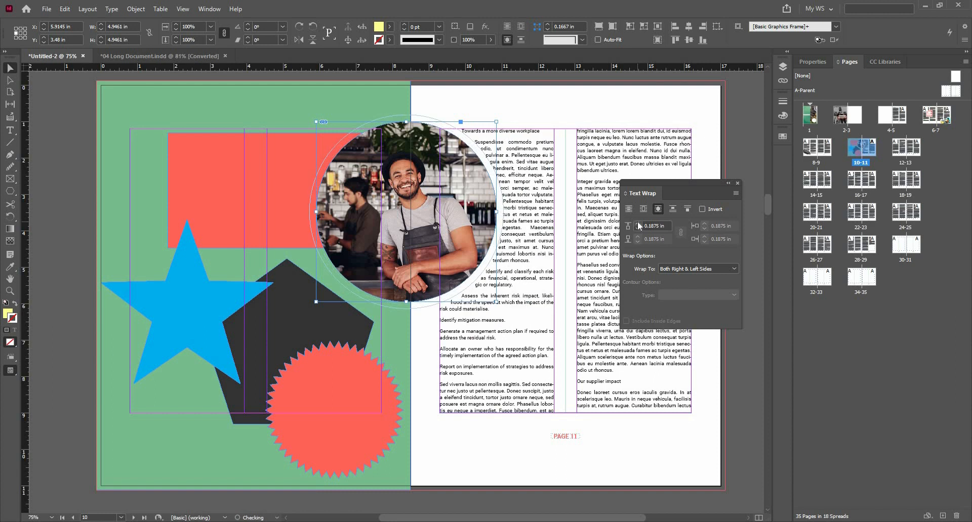
{"action": "left_click", "coordinate": [637, 223]}
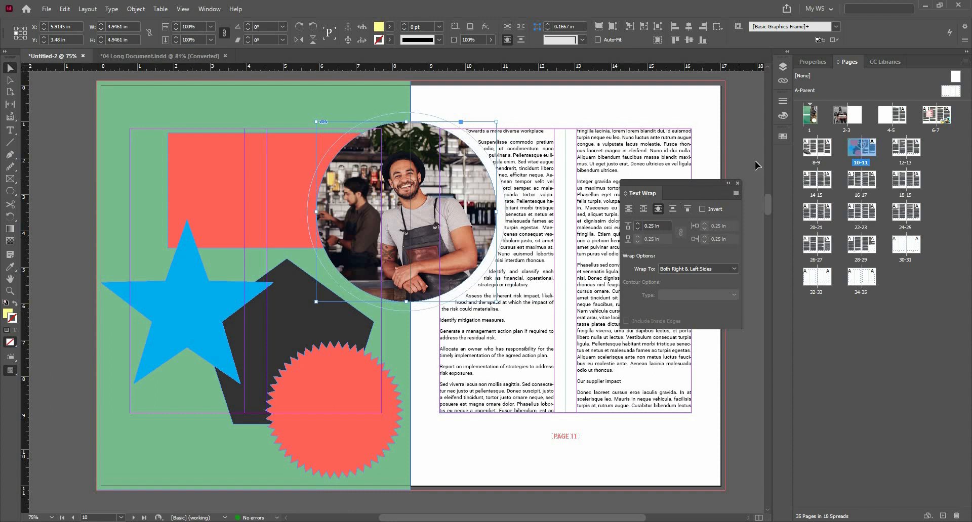
{"action": "left_click", "coordinate": [738, 183]}
{"action": "left_click", "coordinate": [755, 165]}
Place the Anchored object 2 image inside the dark pentagon on page 10.
{"action": "left_click", "coordinate": [292, 301]}
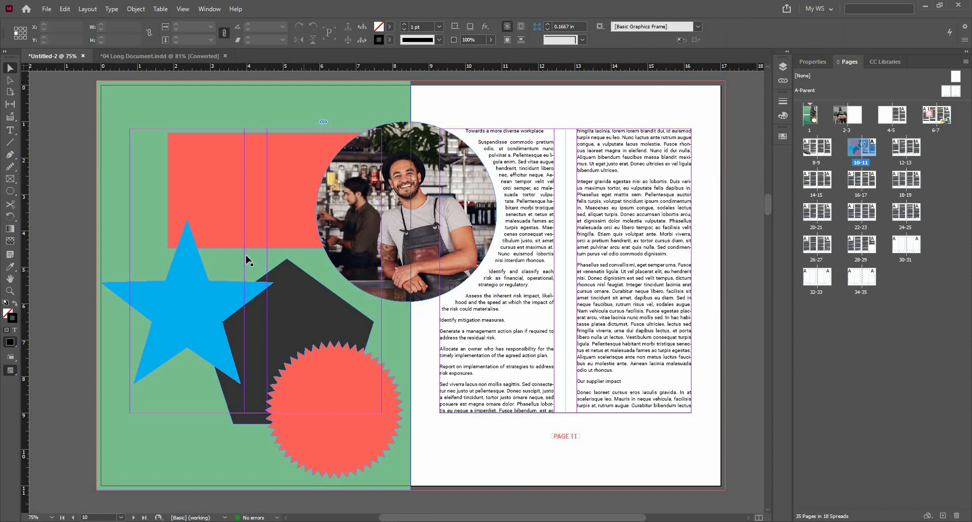
{"action": "left_click", "coordinate": [46, 8]}
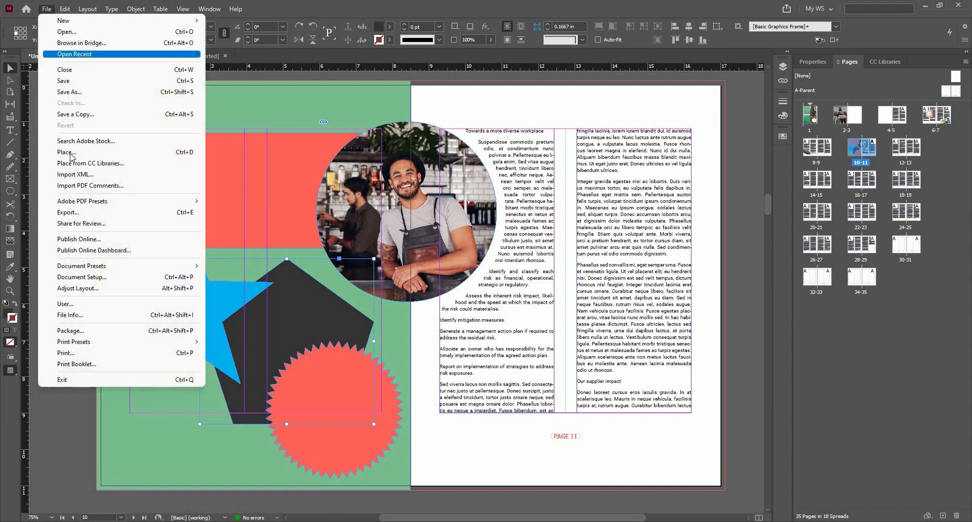
{"action": "left_click", "coordinate": [98, 152]}
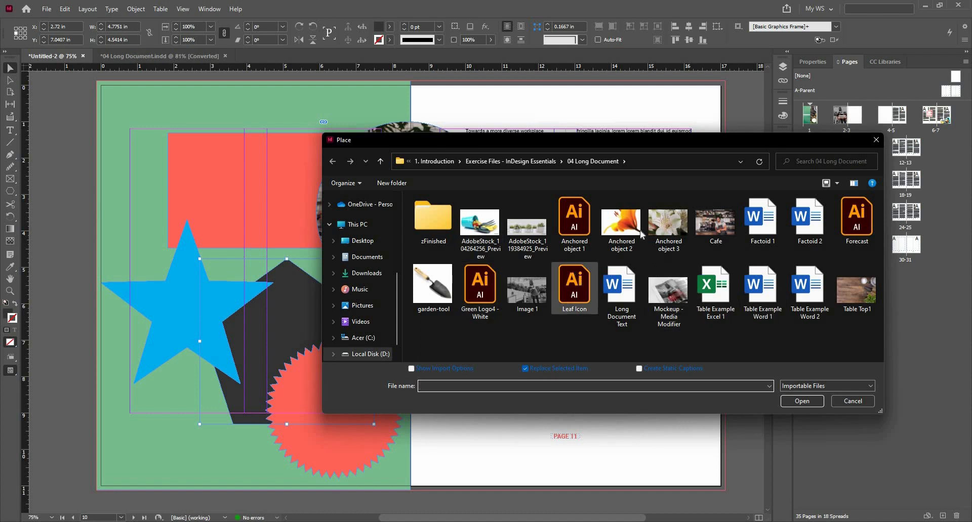
{"action": "left_click", "coordinate": [622, 223]}
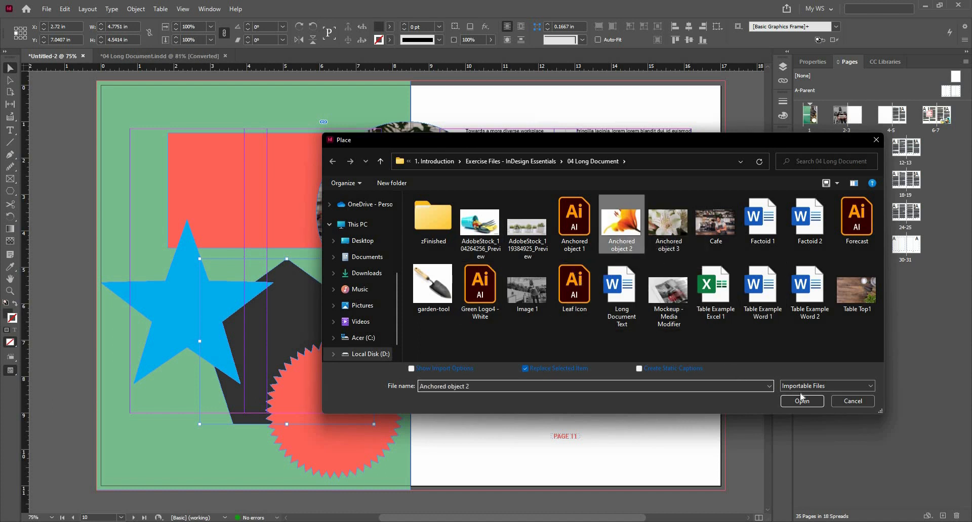
{"action": "left_click", "coordinate": [793, 400]}
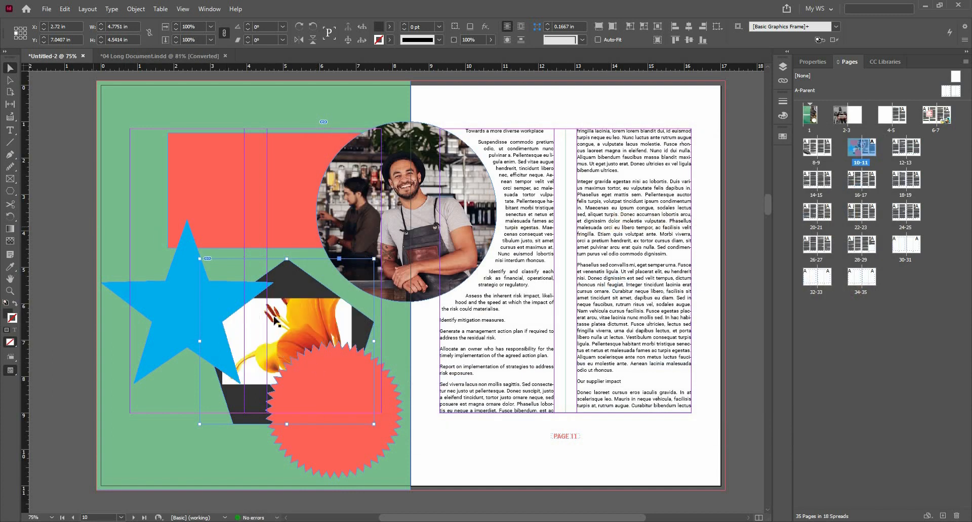
Nudge the pentagon slightly left and up, and scale its lily picture proportionally to fill the whole frame.
{"action": "double_click", "coordinate": [288, 323]}
{"action": "double_click", "coordinate": [280, 324]}
{"action": "mouse_move", "coordinate": [281, 334]}
{"action": "left_mouse_down"}
{"action": "mouse_move", "coordinate": [273, 325]}
{"action": "mouse_move", "coordinate": [280, 332]}
{"action": "left_mouse_up"}
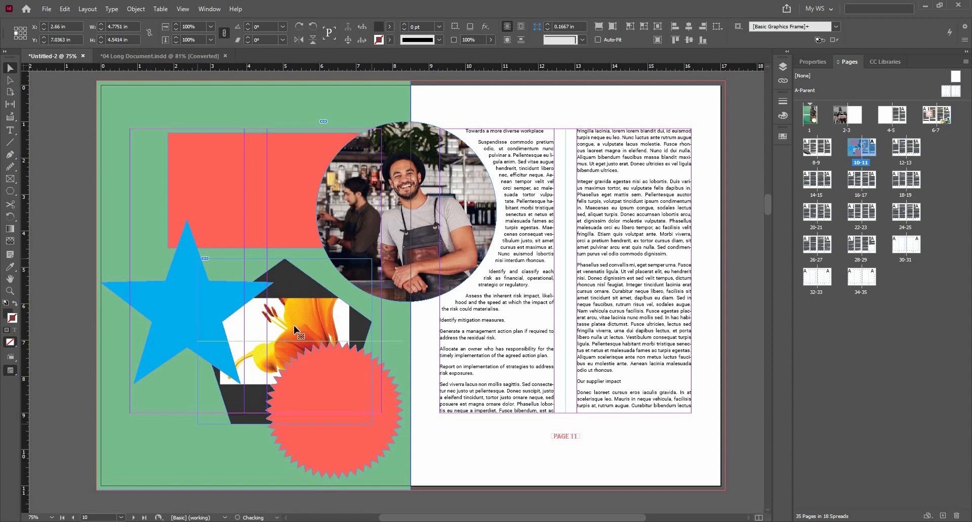
{"action": "left_click", "coordinate": [598, 26]}
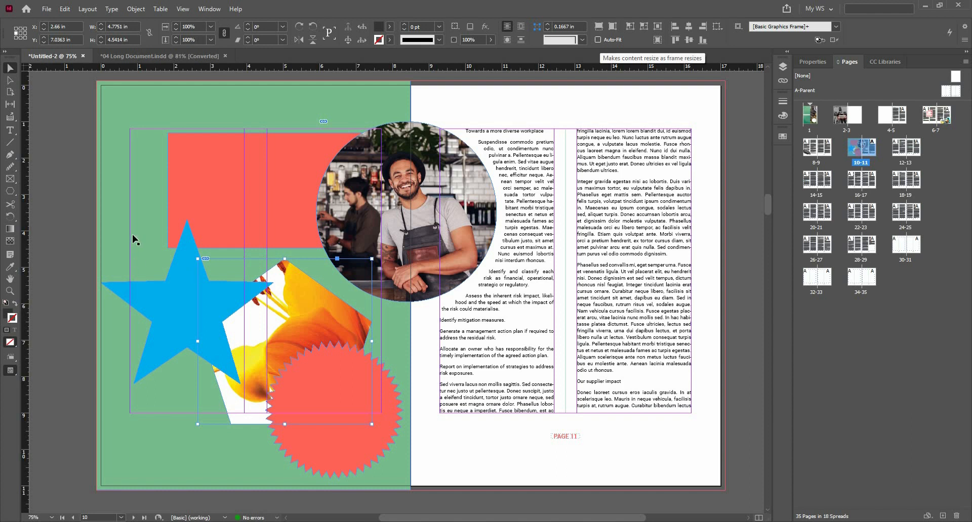
{"action": "left_click", "coordinate": [56, 132]}
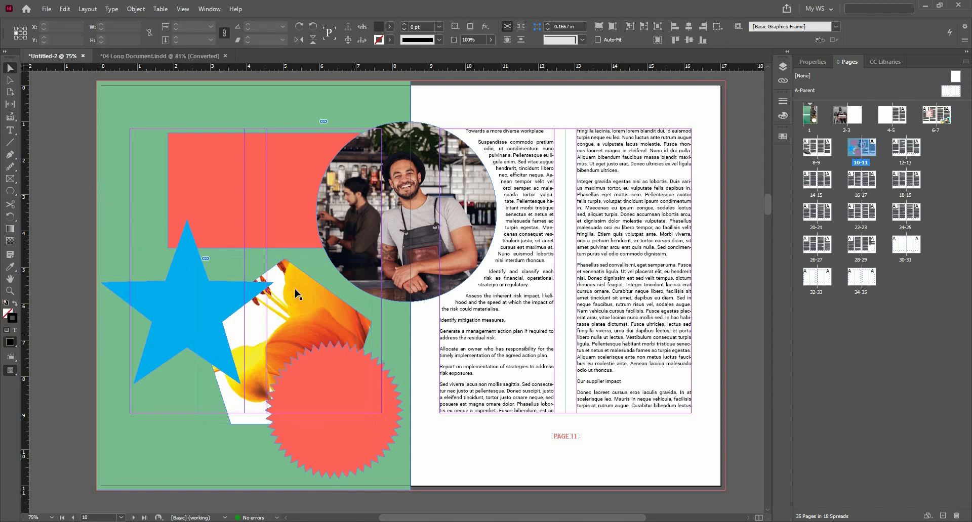
Draw a diagonal line about 2.35 in long over the red rectangle's upper-left corner with a 22 pt stroke weight.
{"action": "left_click", "coordinate": [10, 143]}
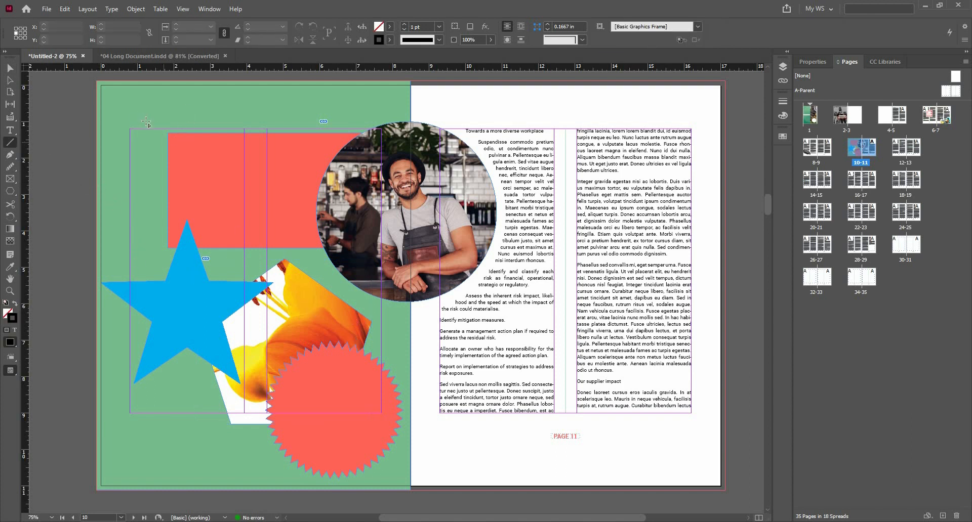
{"action": "left_click_drag", "start_coordinate": [146, 112], "coordinate": [205, 172]}
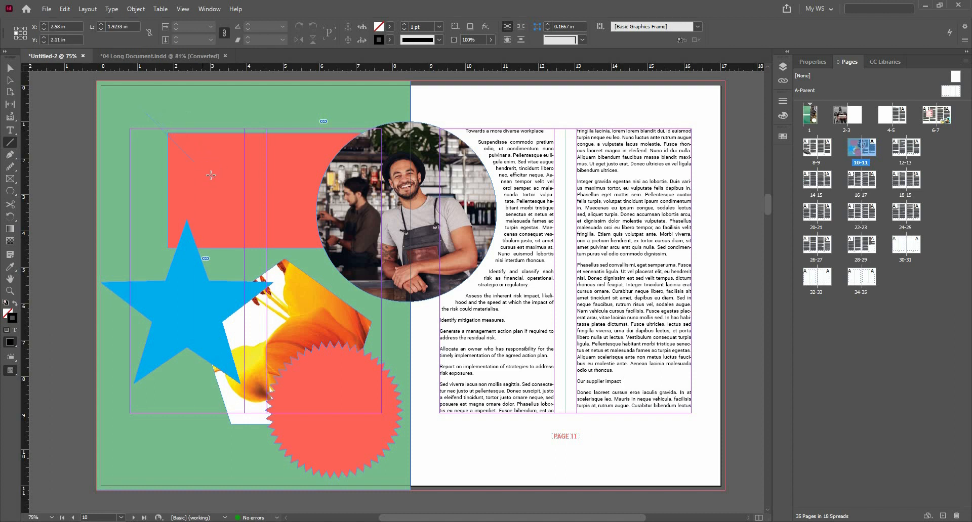
{"action": "left_click", "coordinate": [403, 24]}
{"action": "left_click", "coordinate": [404, 25]}
{"action": "left_click", "coordinate": [404, 24]}
{"action": "left_click", "coordinate": [404, 25]}
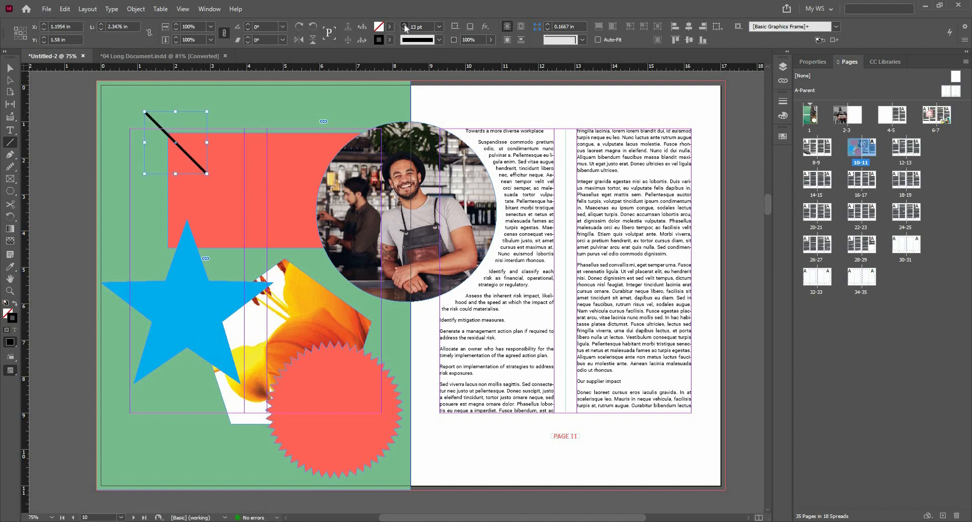
{"action": "left_click", "coordinate": [404, 25]}
{"action": "left_click", "coordinate": [404, 25]}
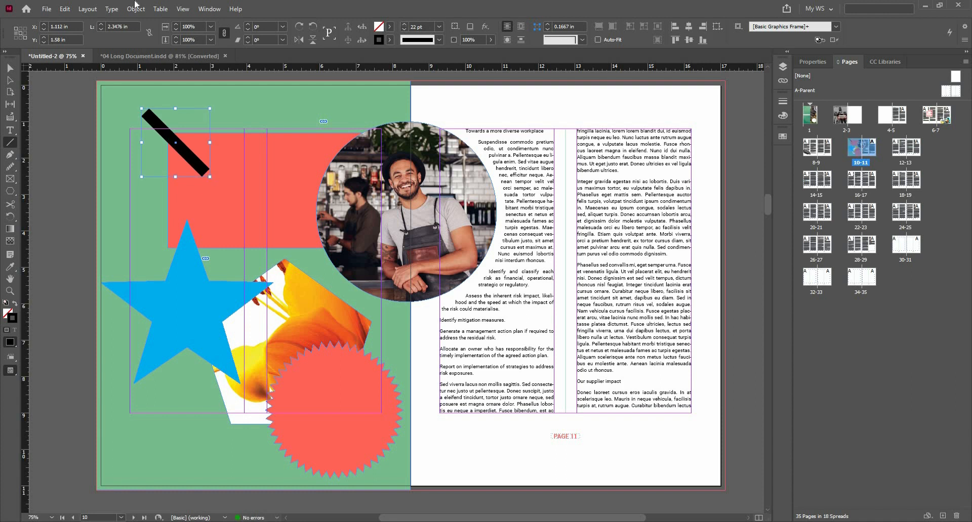
Give the diagonal line a Curved arrowhead at its start and a Bar at its end.
{"action": "left_click", "coordinate": [210, 11]}
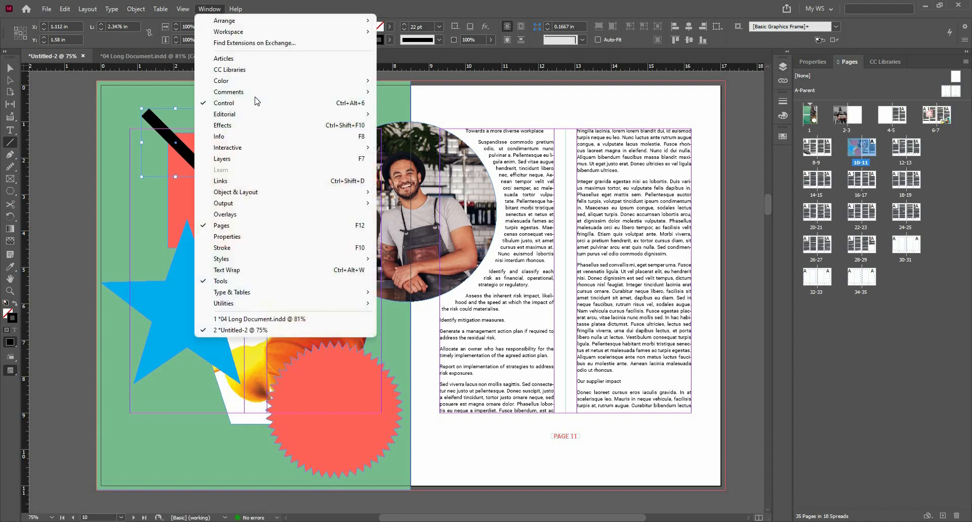
{"action": "left_click", "coordinate": [272, 249]}
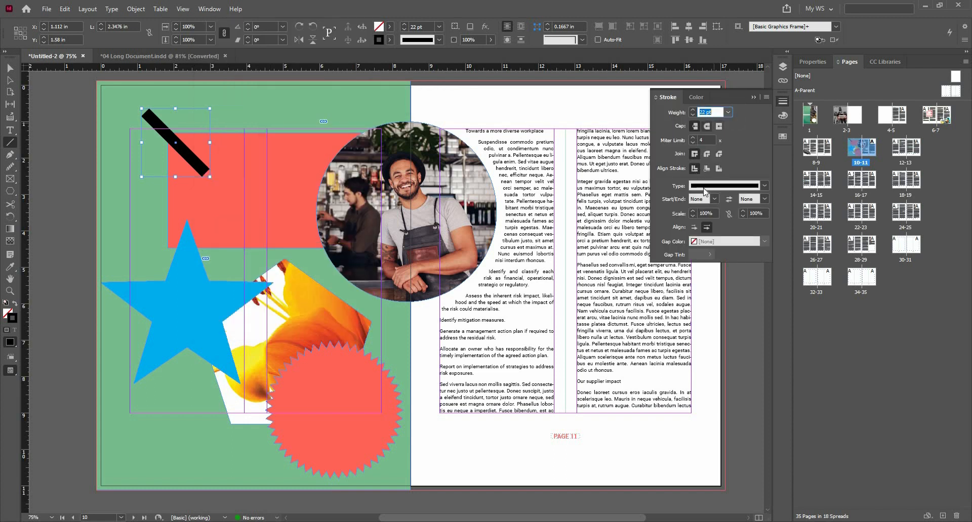
{"action": "left_click", "coordinate": [713, 199]}
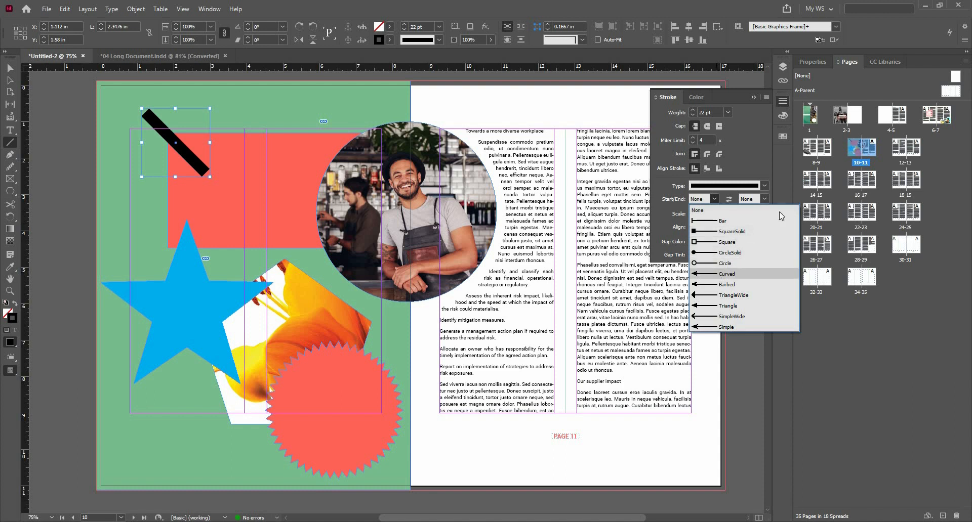
{"action": "left_click", "coordinate": [718, 274]}
{"action": "left_click", "coordinate": [763, 199]}
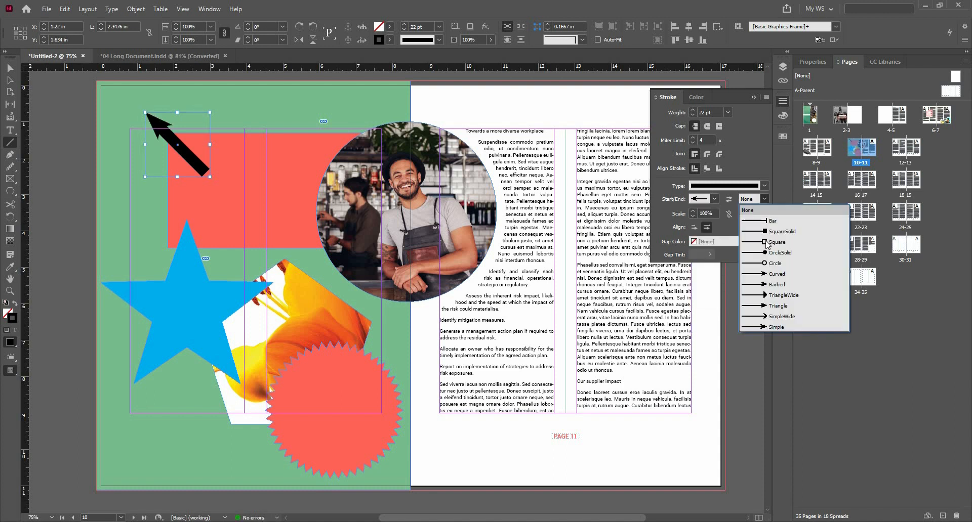
{"action": "left_click", "coordinate": [773, 221]}
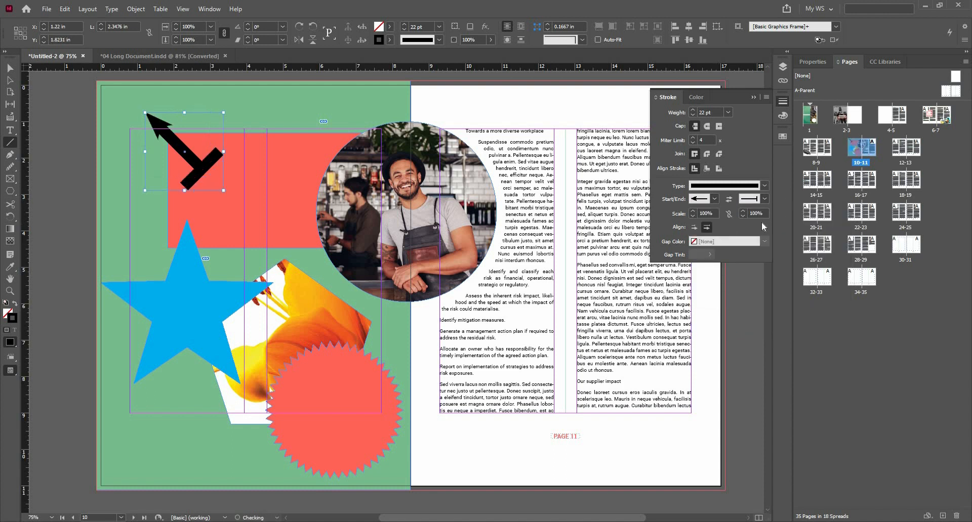
Enlarge the line's start arrowhead and change its style to Triangle.
{"action": "left_click", "coordinate": [693, 214]}
{"action": "left_click", "coordinate": [694, 214]}
{"action": "left_click", "coordinate": [694, 214]}
{"action": "left_click", "coordinate": [694, 213]}
{"action": "left_click", "coordinate": [714, 198]}
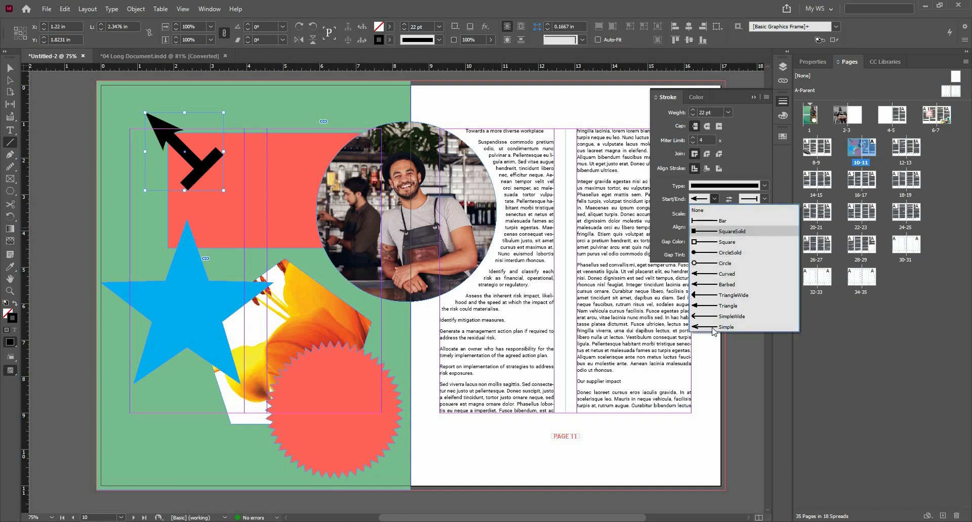
{"action": "left_click", "coordinate": [722, 307]}
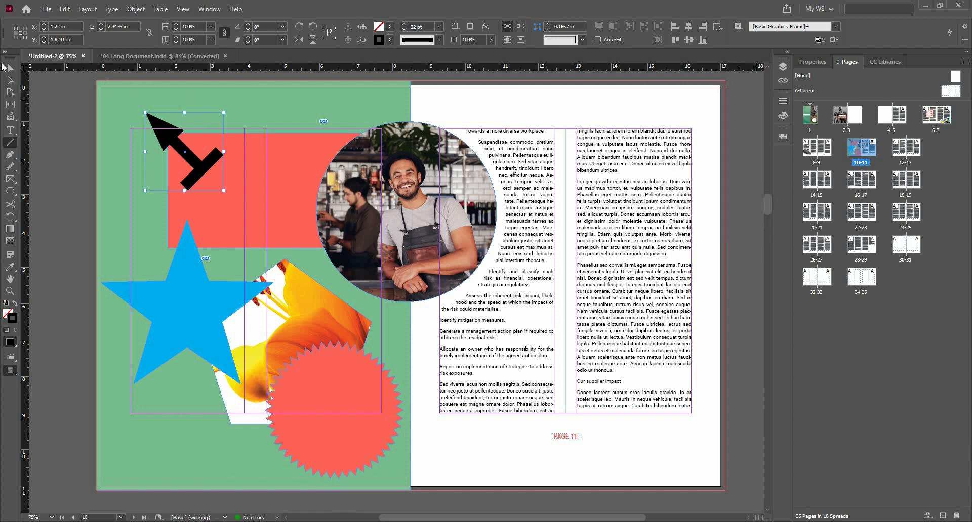
{"action": "left_click", "coordinate": [10, 69]}
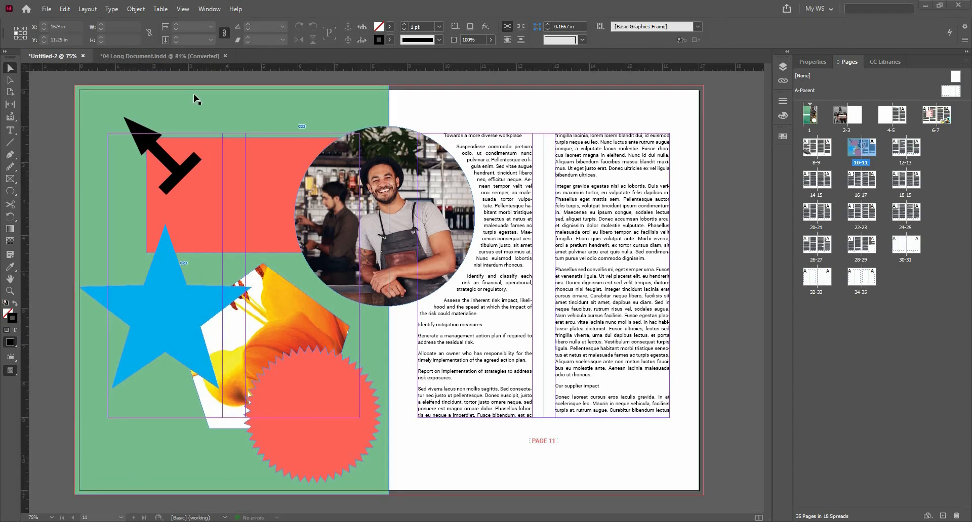
Turn the page 11 paragraphs from "Identify and classify each risk" through "Report on implementation" into a numbered list.
{"action": "left_click", "coordinate": [9, 132]}
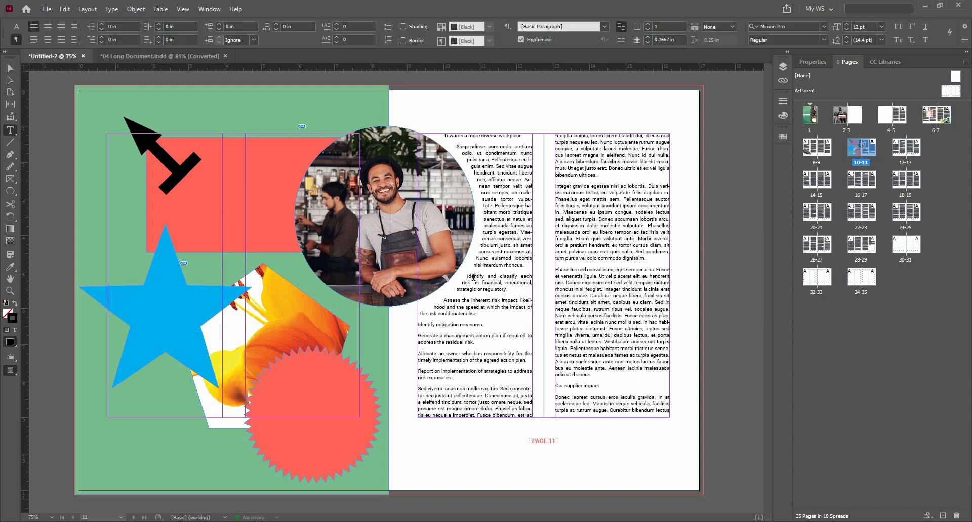
{"action": "left_click_drag", "start_coordinate": [466, 276], "coordinate": [451, 375]}
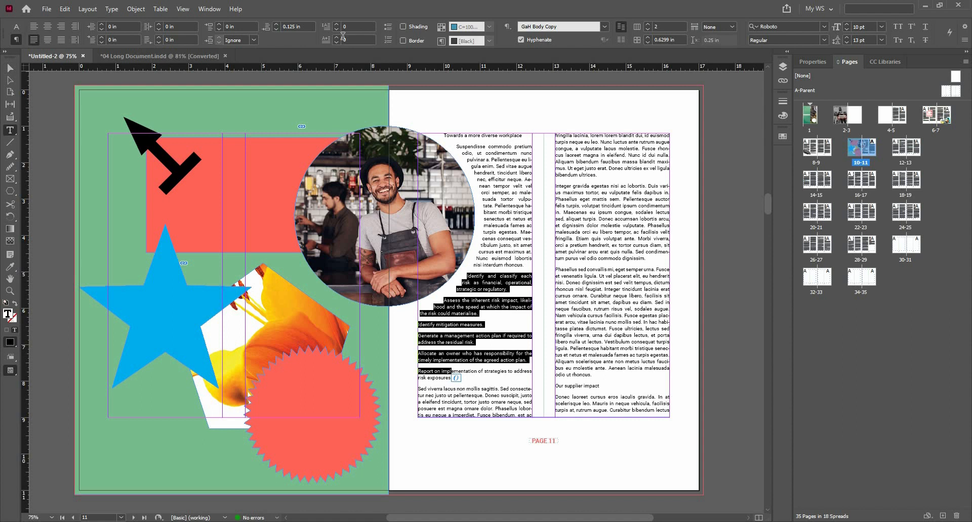
{"action": "left_click", "coordinate": [388, 41]}
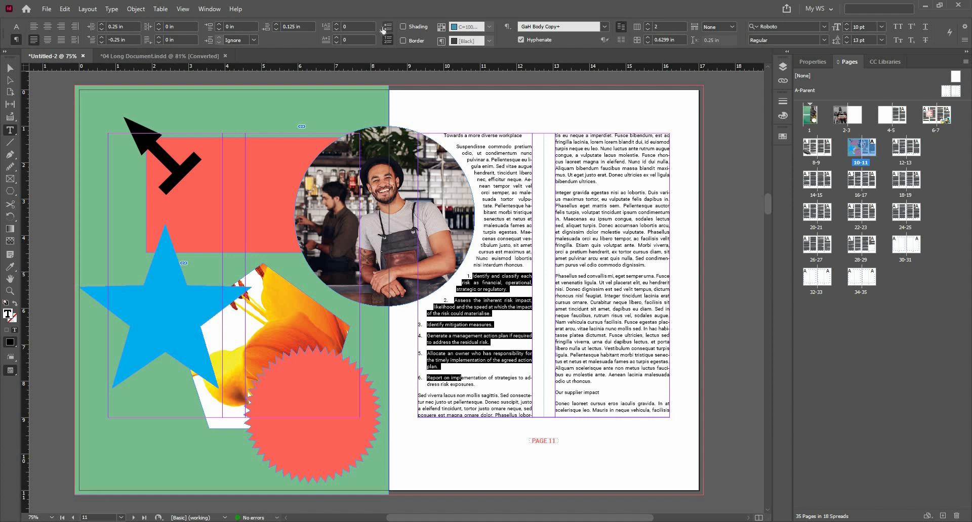
{"action": "left_click", "coordinate": [384, 29]}
{"action": "left_click", "coordinate": [388, 40]}
{"action": "left_click", "coordinate": [10, 68]}
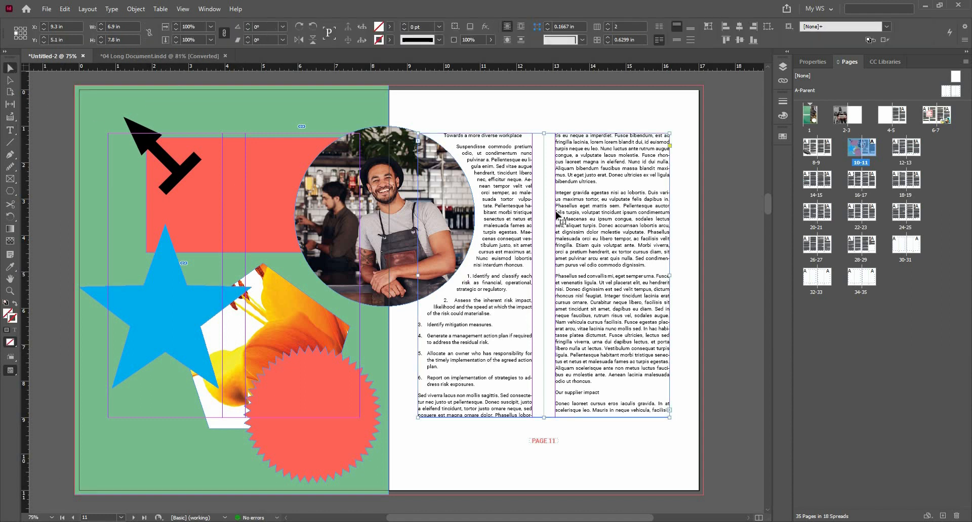
Go to the spread of pages 2-3 and look over the empty page 3 beside the full-page photo.
{"action": "double_click", "coordinate": [854, 120]}
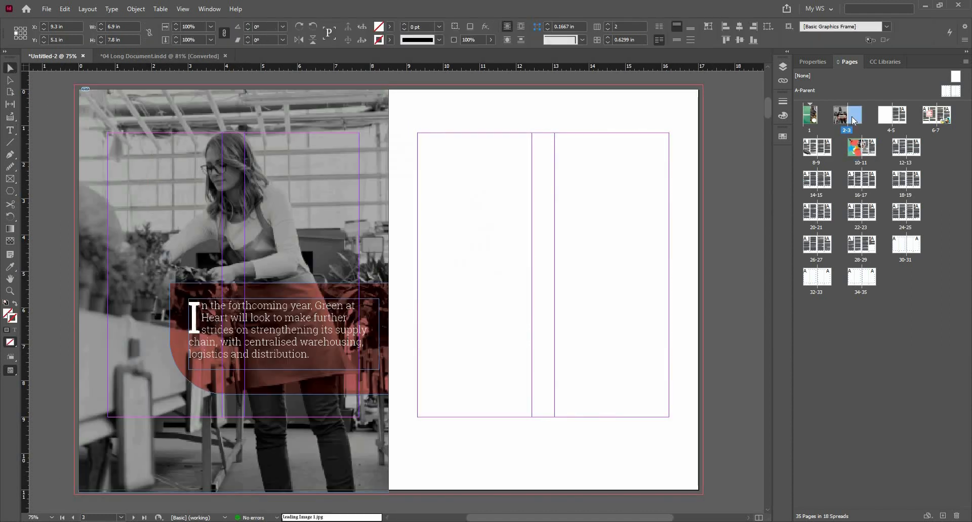
{"action": "double_click", "coordinate": [884, 122]}
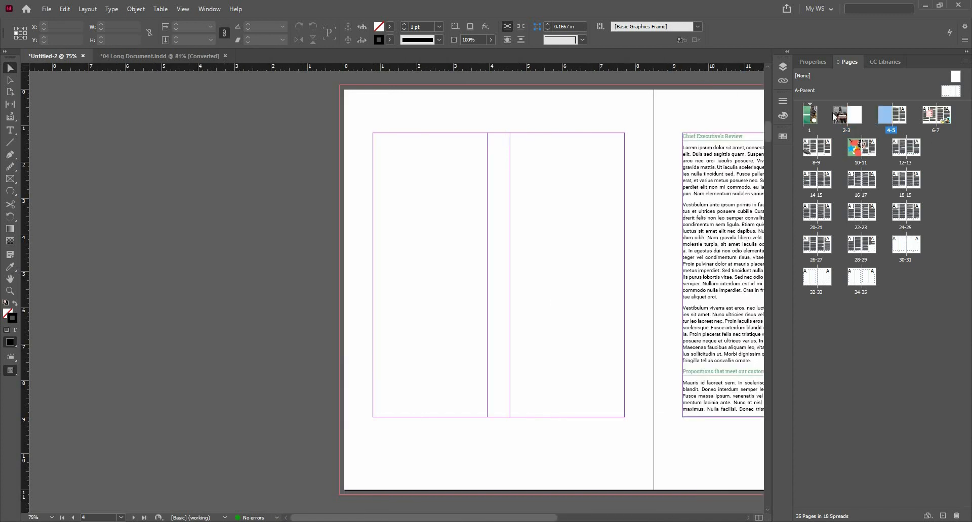
{"action": "double_click", "coordinate": [839, 116]}
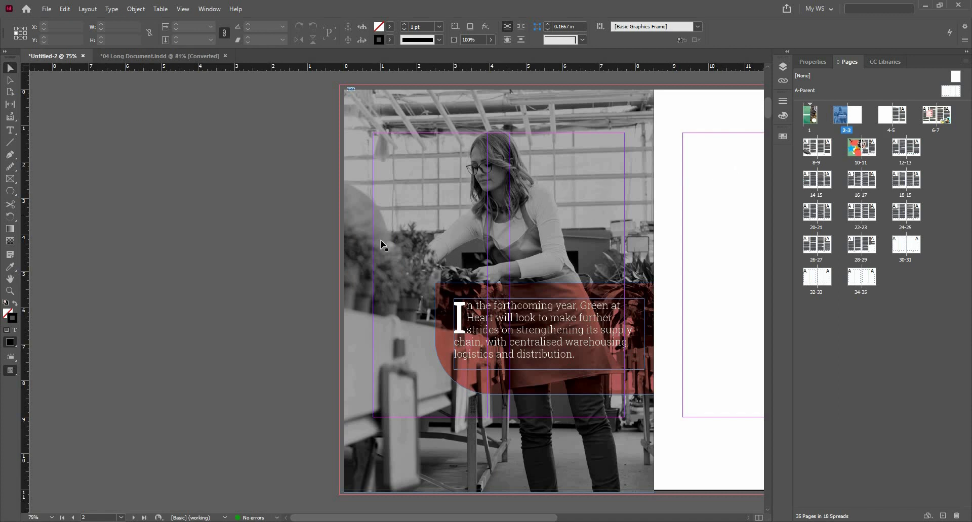
{"action": "key", "text": "ctrl+minus"}
{"action": "scroll", "coordinate": [478, 299], "scroll_direction": "up", "scroll_amount": 5}
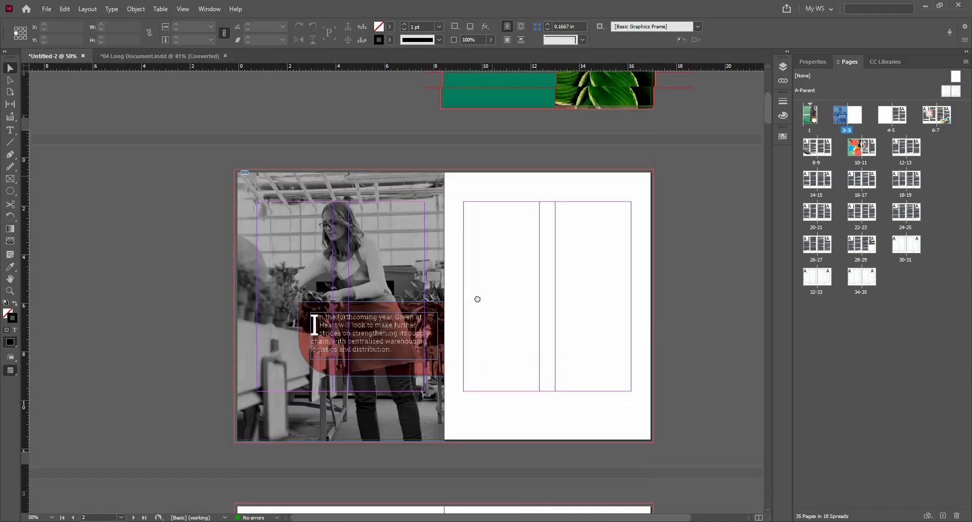
{"action": "scroll", "coordinate": [493, 220], "scroll_direction": "down", "scroll_amount": 5}
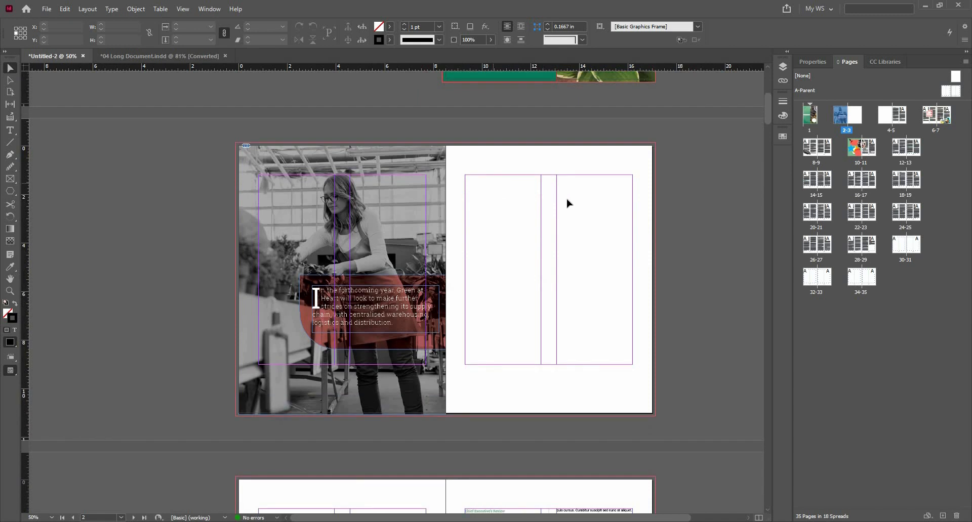
{"action": "scroll", "coordinate": [566, 203], "scroll_direction": "up", "scroll_amount": 1}
{"action": "left_click_drag", "start_coordinate": [557, 196], "coordinate": [544, 201]}
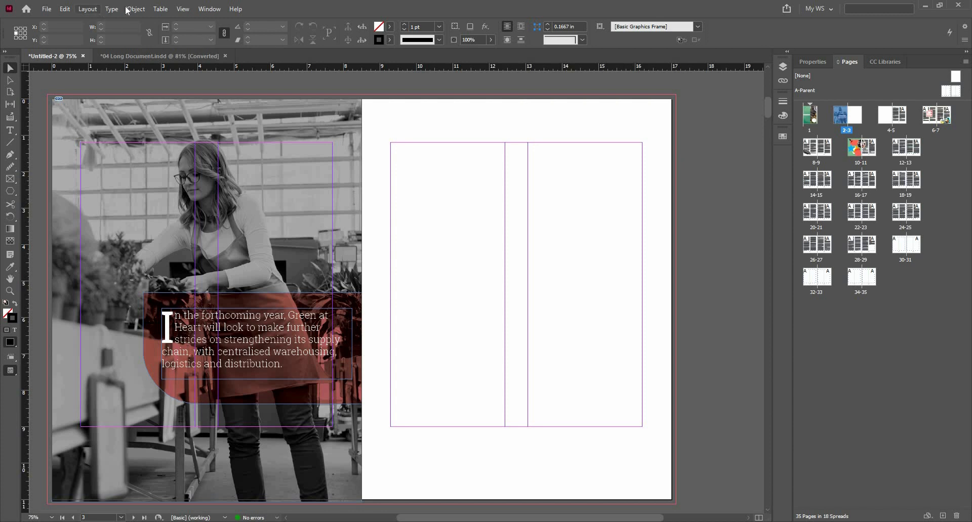
Start a table of contents titled Contents and include the GaH Sub Heading paragraph style in it.
{"action": "left_click", "coordinate": [86, 8]}
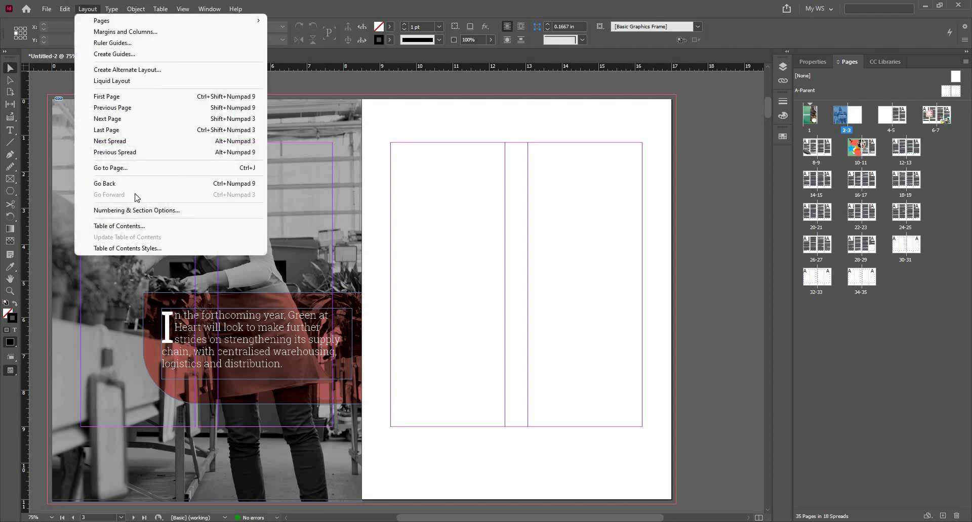
{"action": "left_click", "coordinate": [144, 226]}
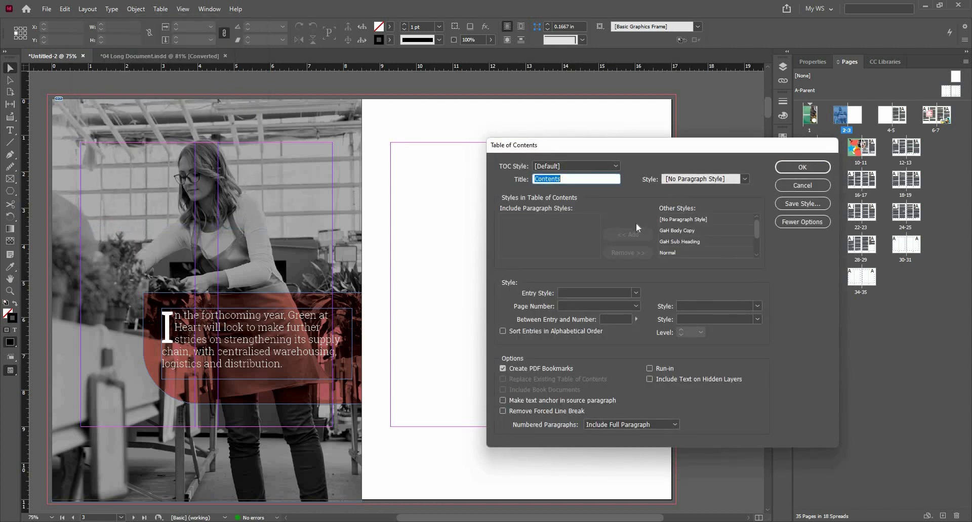
{"action": "scroll", "coordinate": [712, 233], "scroll_direction": "down", "scroll_amount": 2}
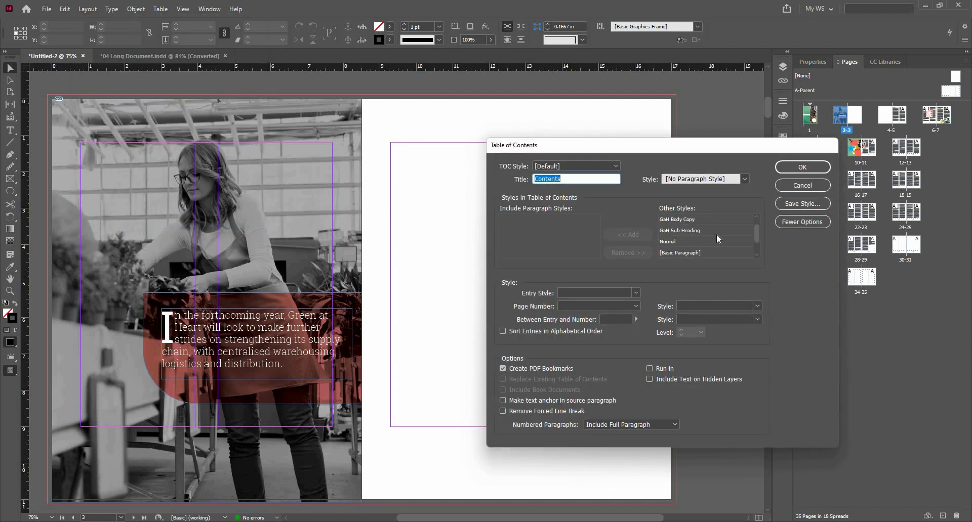
{"action": "scroll", "coordinate": [695, 244], "scroll_direction": "up", "scroll_amount": 2}
{"action": "left_click", "coordinate": [668, 241]}
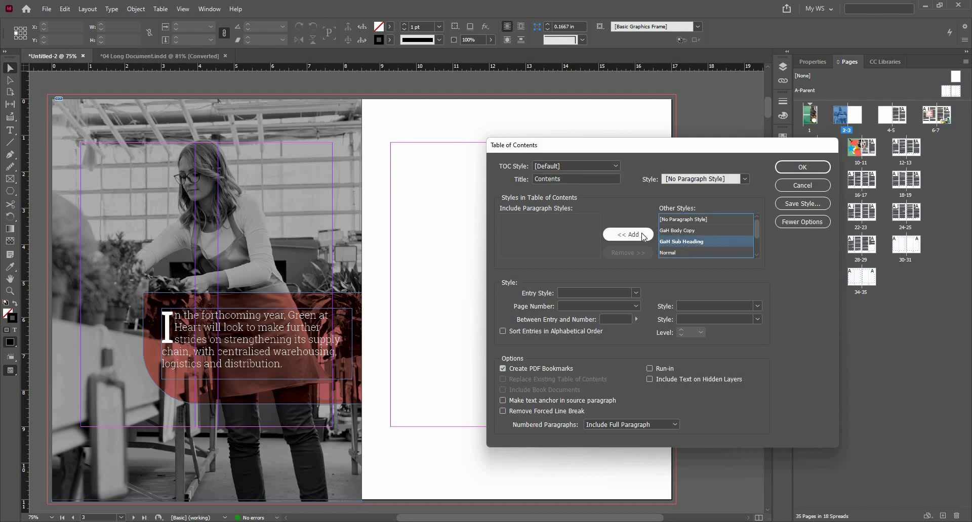
{"action": "left_click", "coordinate": [643, 236]}
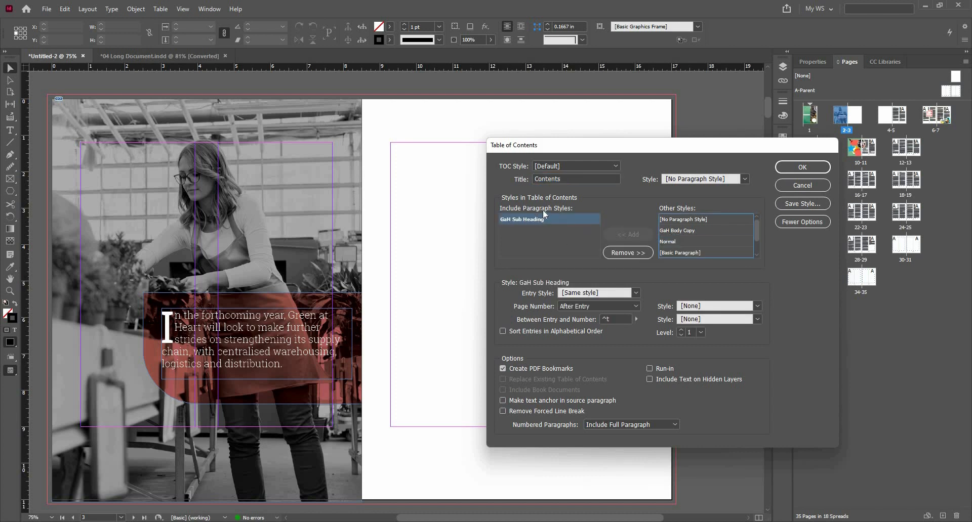
Set the table of contents title style to TOC Title and the GaH Sub Heading entry style to TOC Body Text.
{"action": "left_click", "coordinate": [744, 179]}
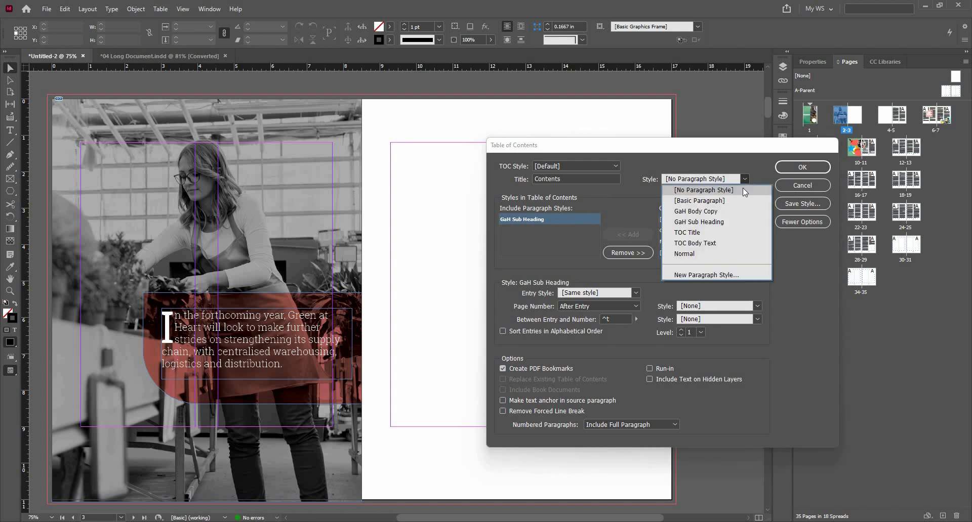
{"action": "left_click", "coordinate": [718, 231]}
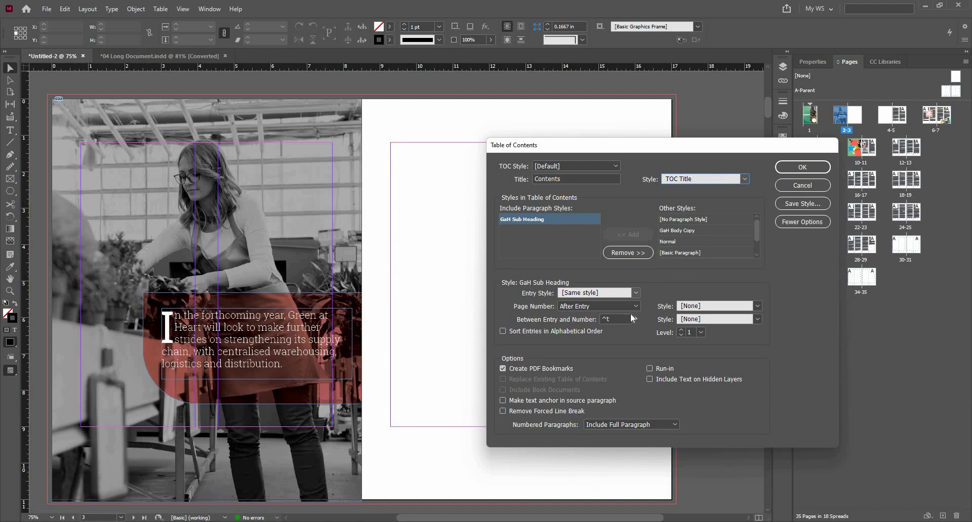
{"action": "left_click", "coordinate": [636, 293]}
{"action": "left_click", "coordinate": [587, 368]}
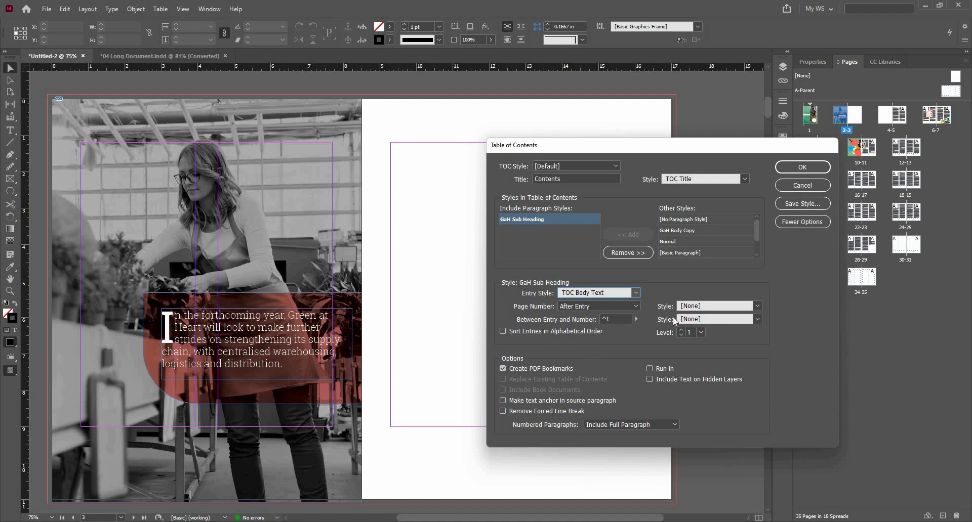
{"action": "left_click", "coordinate": [756, 319]}
{"action": "left_click", "coordinate": [619, 316]}
Generate the table of contents and place it on page 3 in a margin-wide frame about 6.9 by 5.67 in.
{"action": "left_click", "coordinate": [802, 167]}
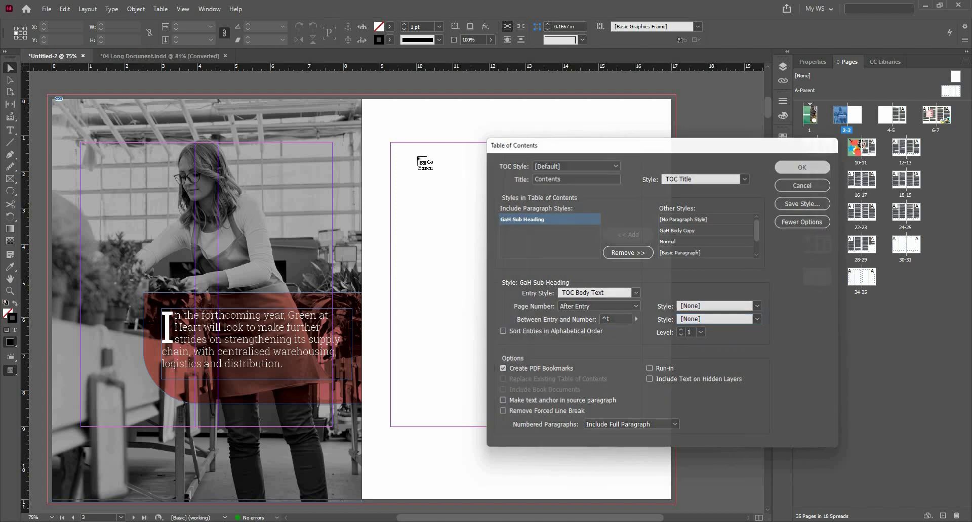
{"action": "left_click_drag", "start_coordinate": [389, 153], "coordinate": [581, 305]}
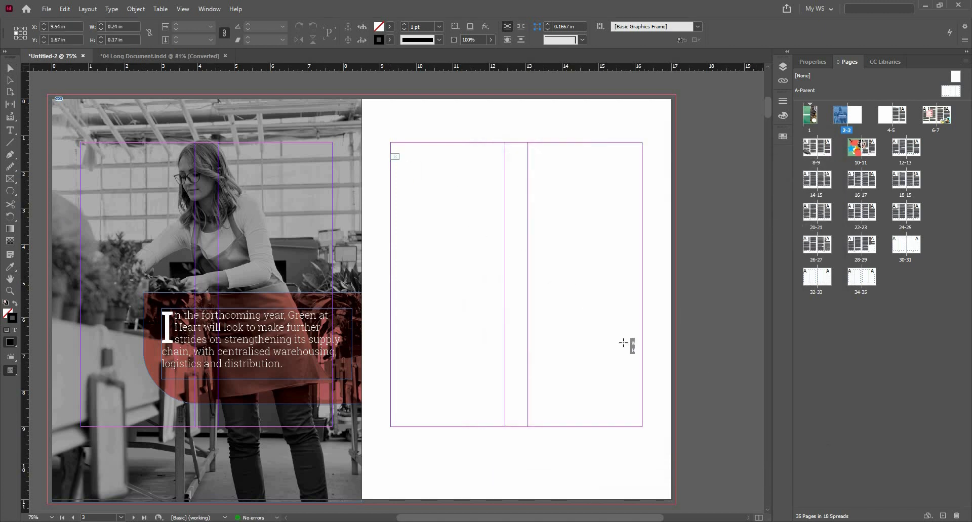
{"action": "left_click_drag", "start_coordinate": [638, 357], "coordinate": [642, 360]}
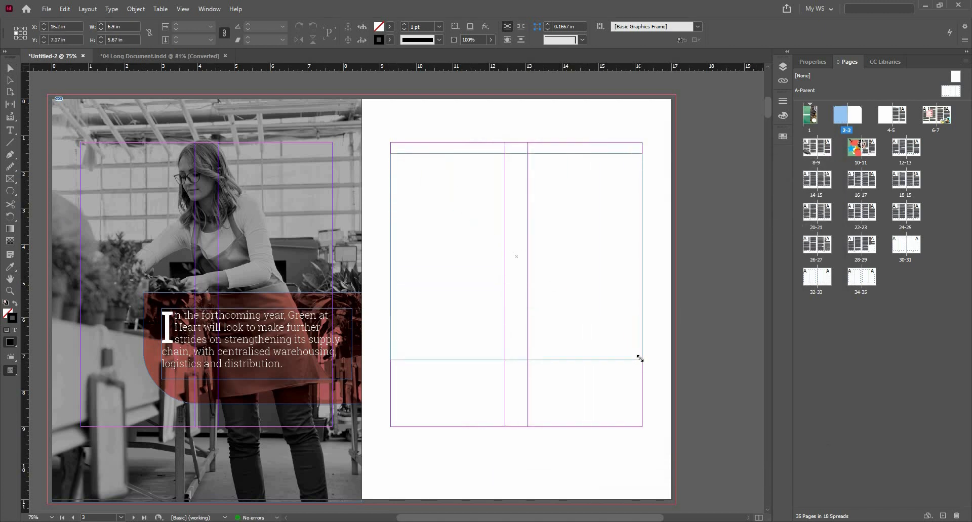
Examine the highlighted entries of the placed contents list and the paragraph style and font applied to them.
{"action": "key", "text": "ctrl+equal"}
{"action": "key", "text": "ctrl+equal"}
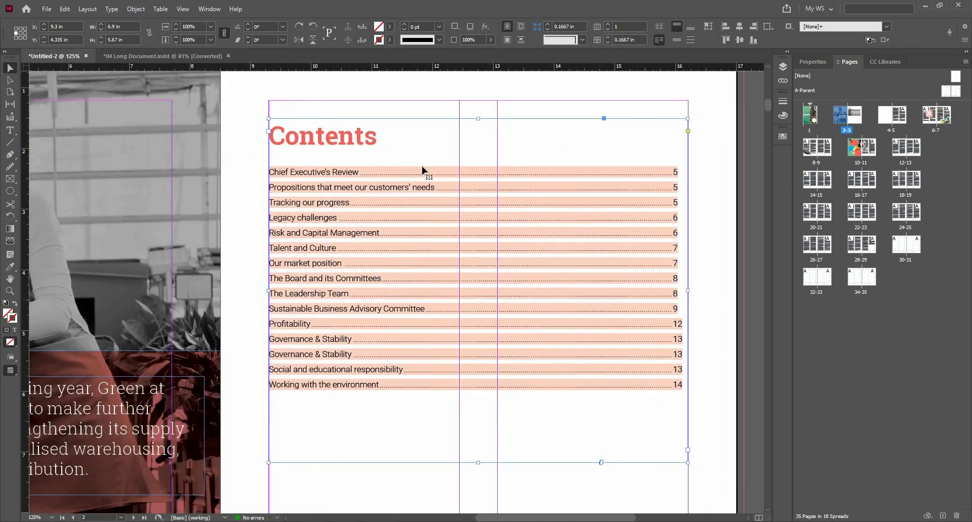
{"action": "left_click", "coordinate": [313, 84]}
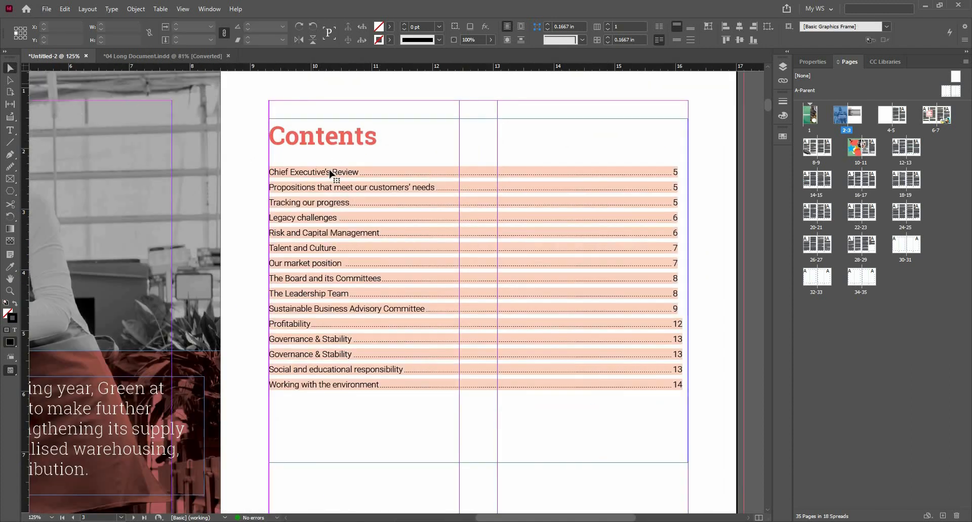
{"action": "left_click", "coordinate": [349, 183]}
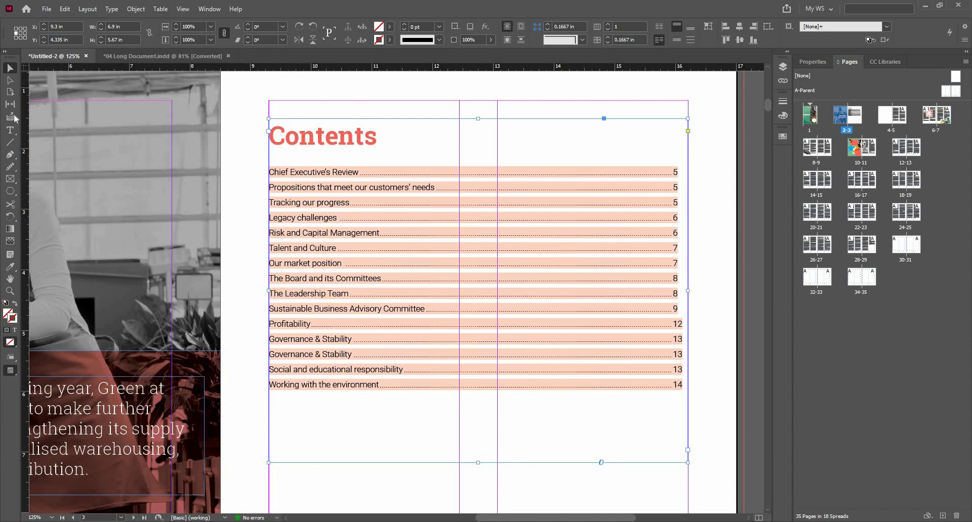
{"action": "left_click", "coordinate": [10, 131]}
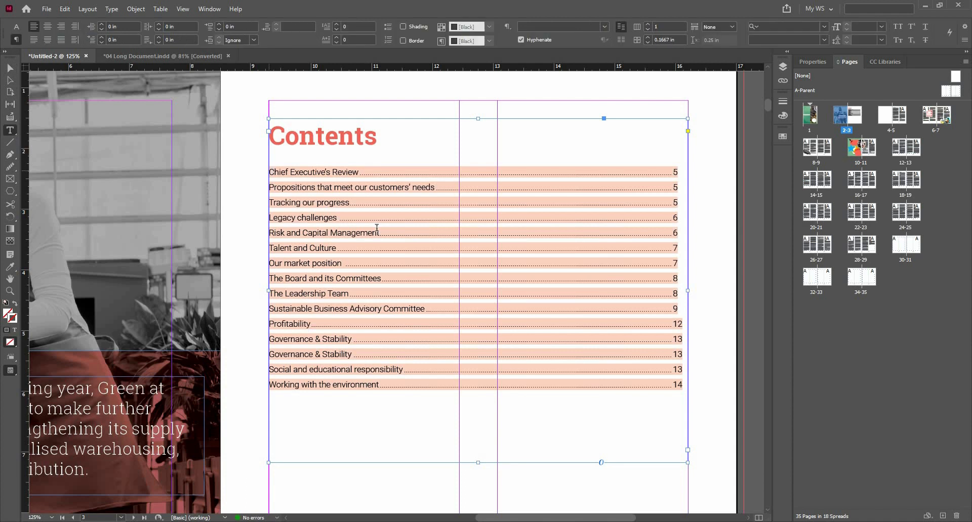
{"action": "left_click_drag", "start_coordinate": [380, 231], "coordinate": [274, 173]}
{"action": "left_click", "coordinate": [297, 168]}
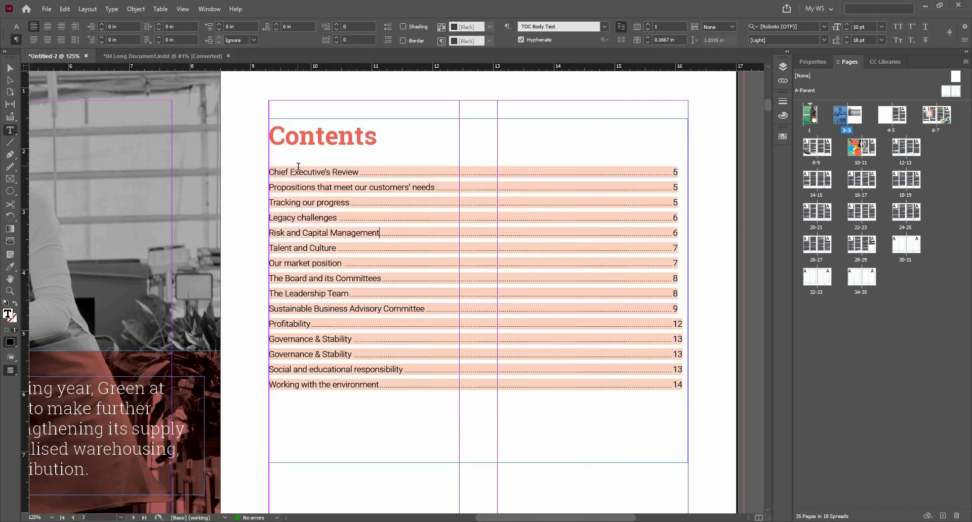
{"action": "left_click", "coordinate": [298, 169]}
{"action": "left_click", "coordinate": [10, 69]}
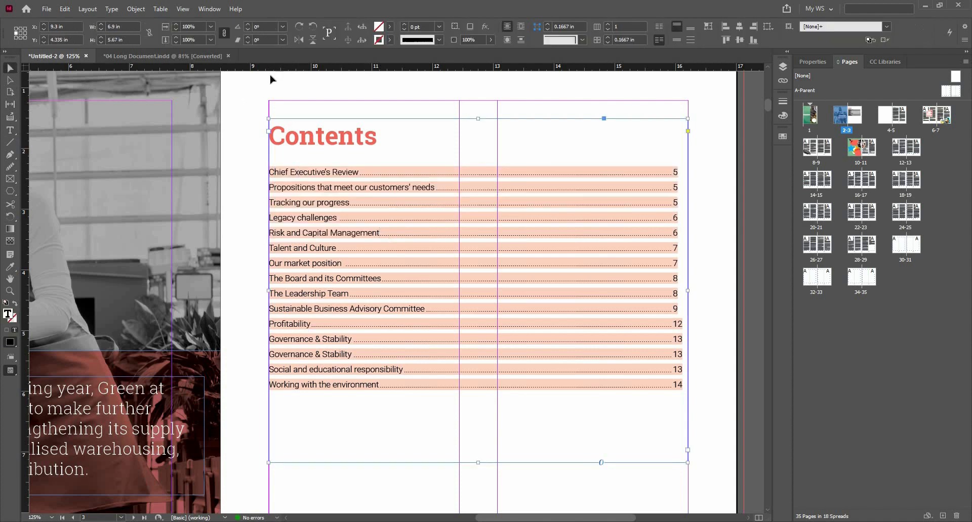
Open the TOC Body Text paragraph style for editing at its basic character formats.
{"action": "left_click", "coordinate": [208, 10]}
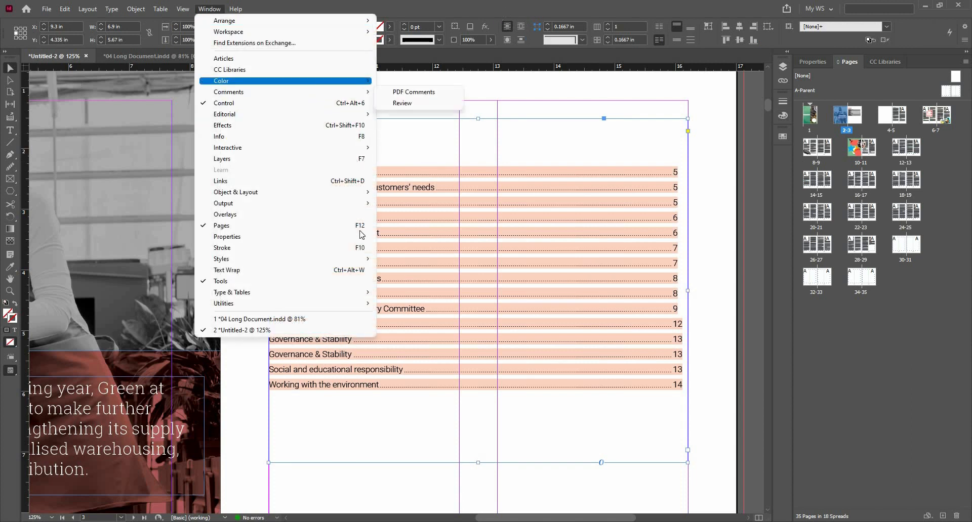
{"action": "mouse_move", "coordinate": [354, 259]}
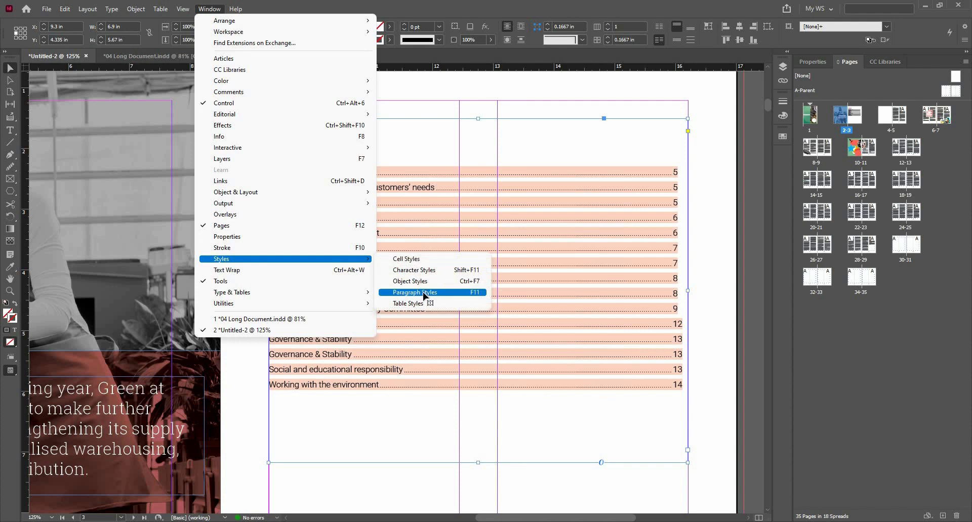
{"action": "left_click", "coordinate": [424, 293]}
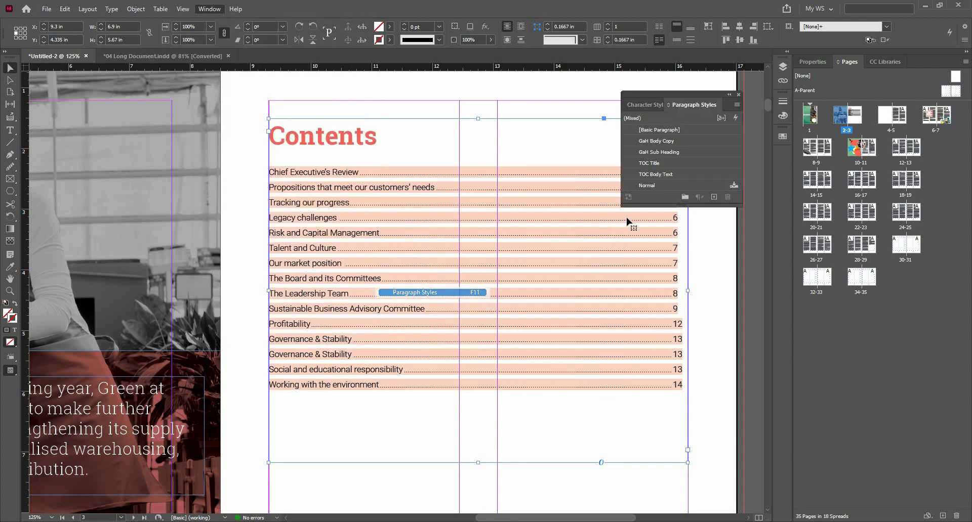
{"action": "right_click", "coordinate": [675, 173]}
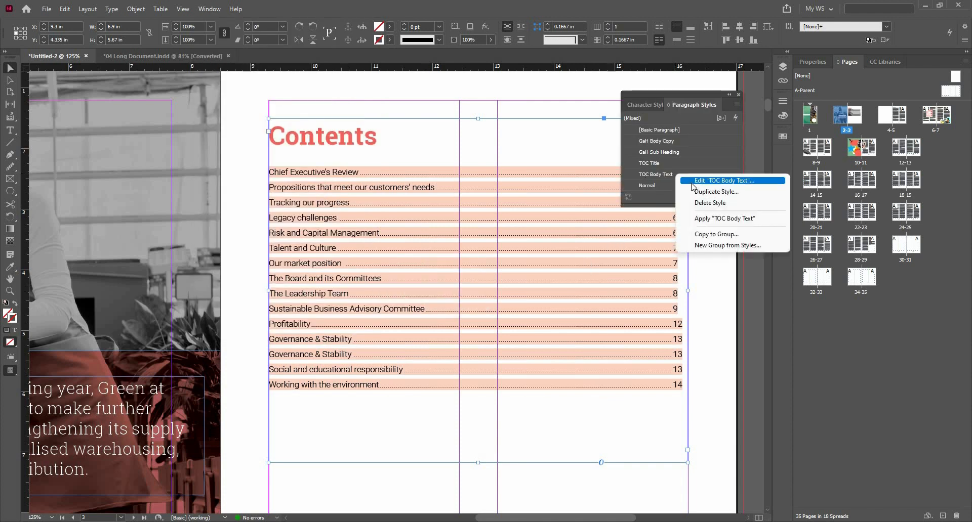
{"action": "left_click", "coordinate": [691, 182]}
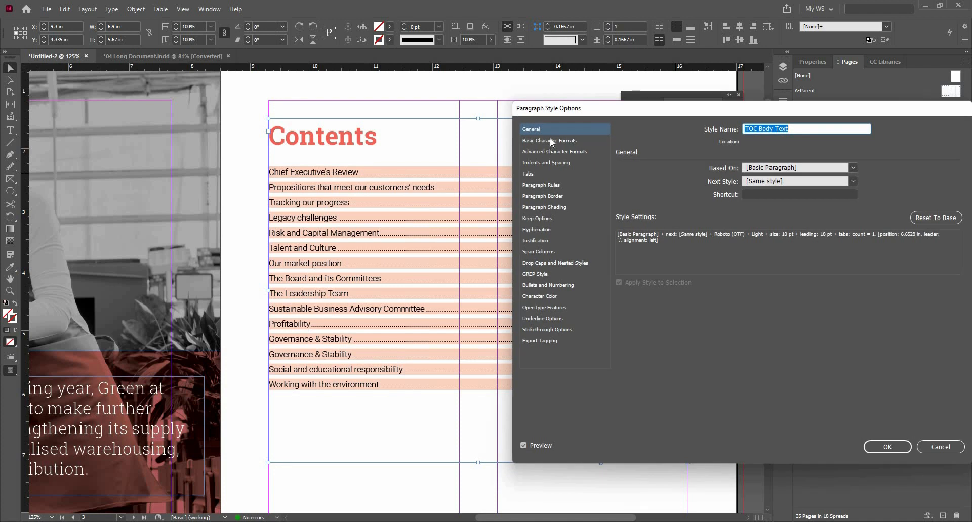
{"action": "left_click", "coordinate": [555, 141]}
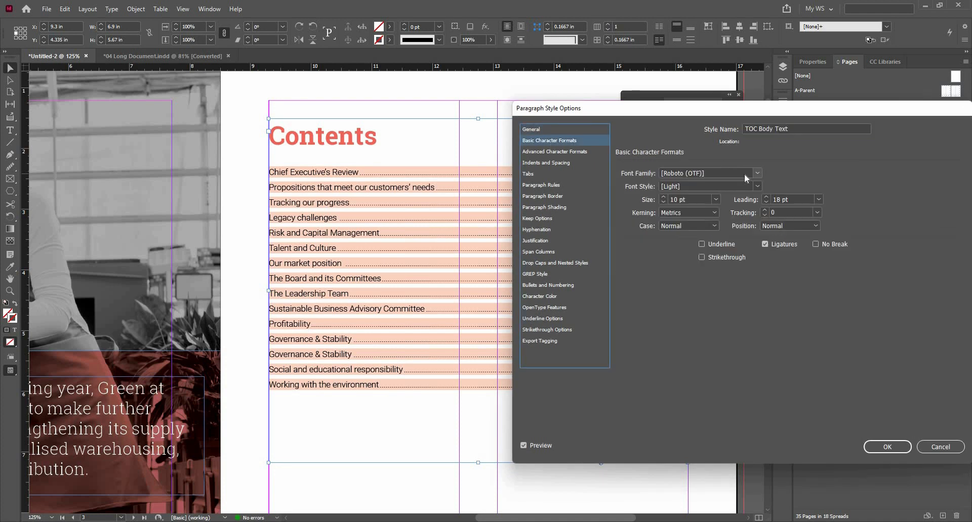
Try Roboto Slab as the font family of the TOC Body Text style.
{"action": "left_click", "coordinate": [735, 173]}
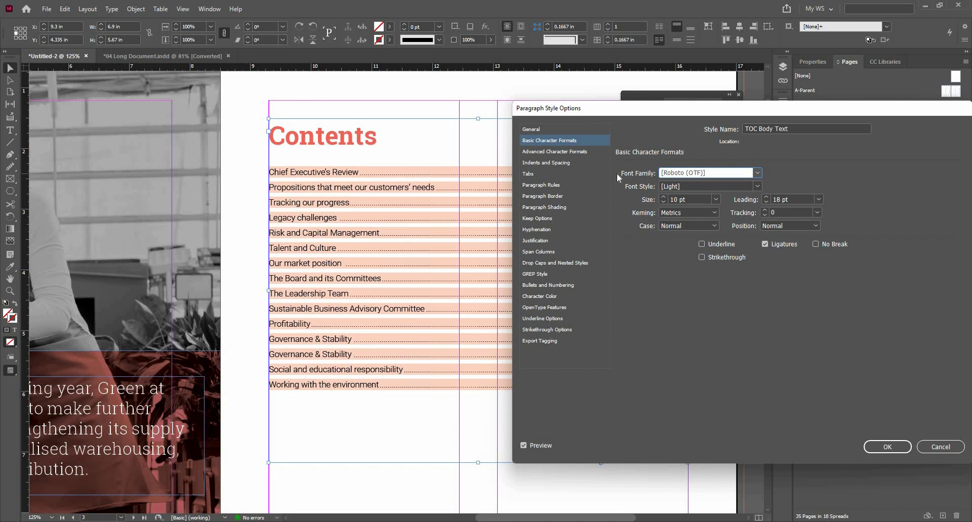
{"action": "key", "text": "ctrl+a"}
{"action": "type", "text": "Ro"}
{"action": "key", "text": "Tab"}
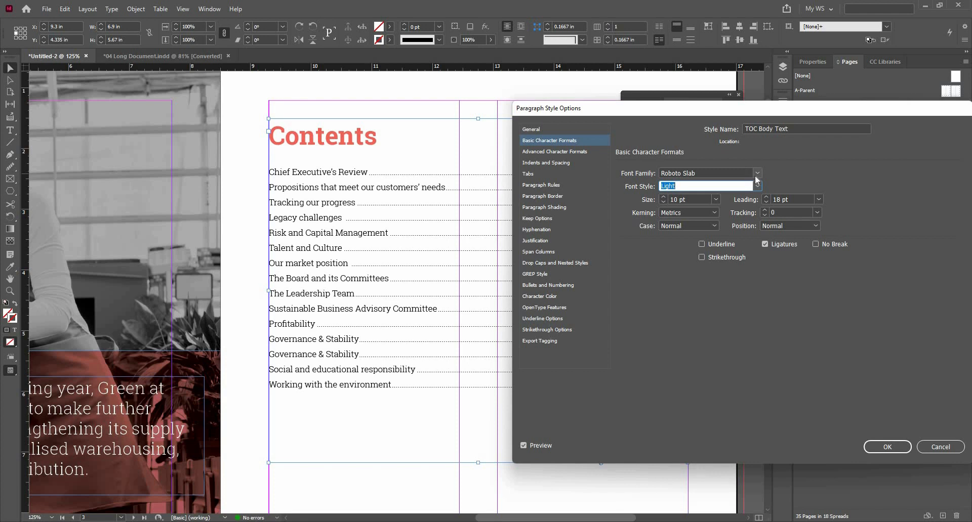
Set the font family of the TOC Body Text style to Roboto, save the style and put the style list away.
{"action": "left_click", "coordinate": [757, 175]}
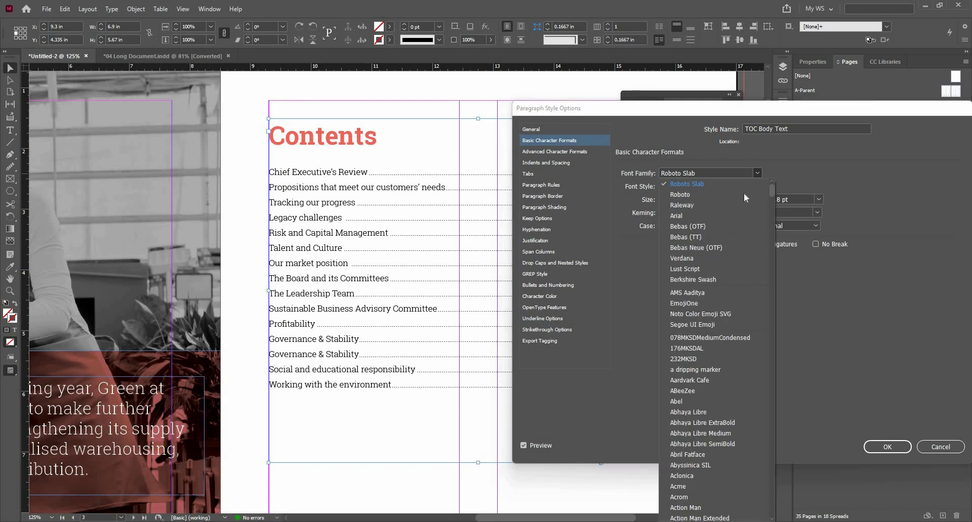
{"action": "left_click", "coordinate": [742, 193]}
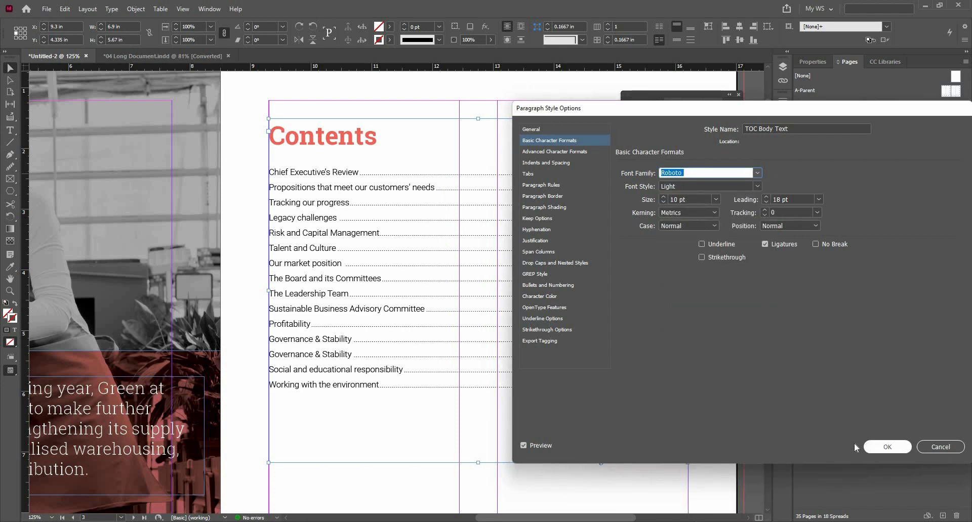
{"action": "left_click", "coordinate": [885, 447]}
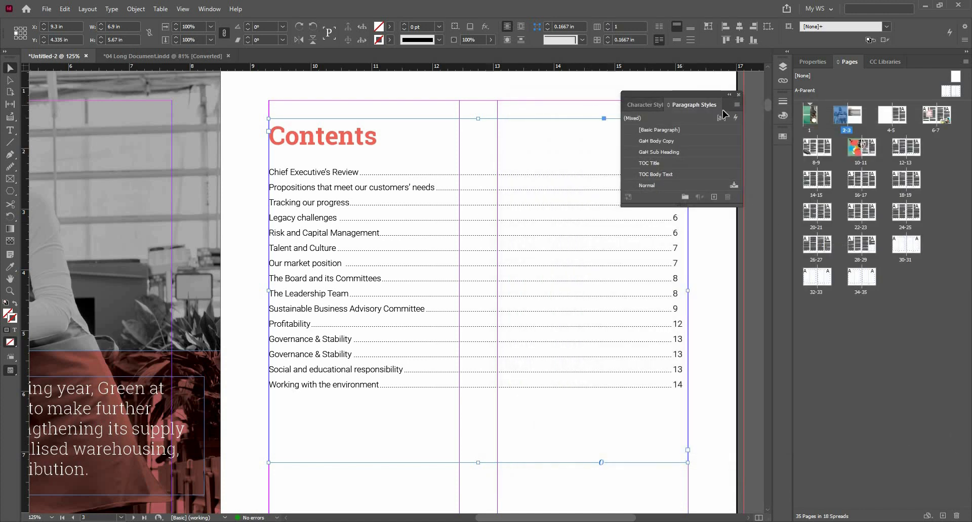
{"action": "key", "text": "F11"}
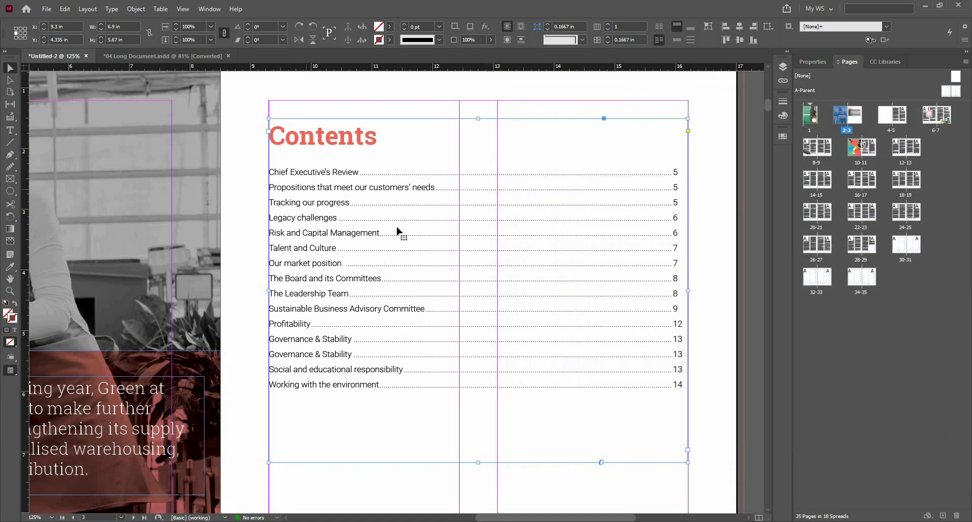
Shrink the contents text frame on page 3 so its height fits its text.
{"action": "key", "text": "ctrl+minus"}
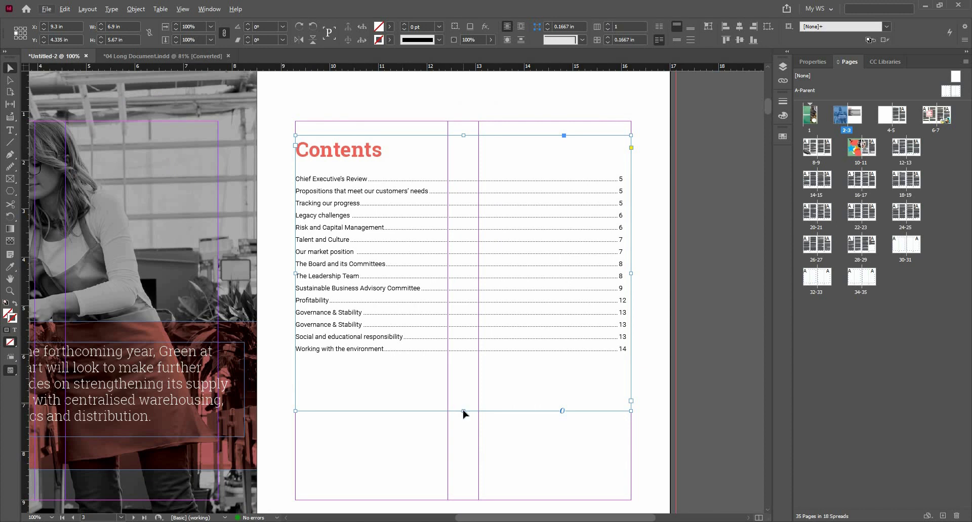
{"action": "double_click", "coordinate": [463, 412]}
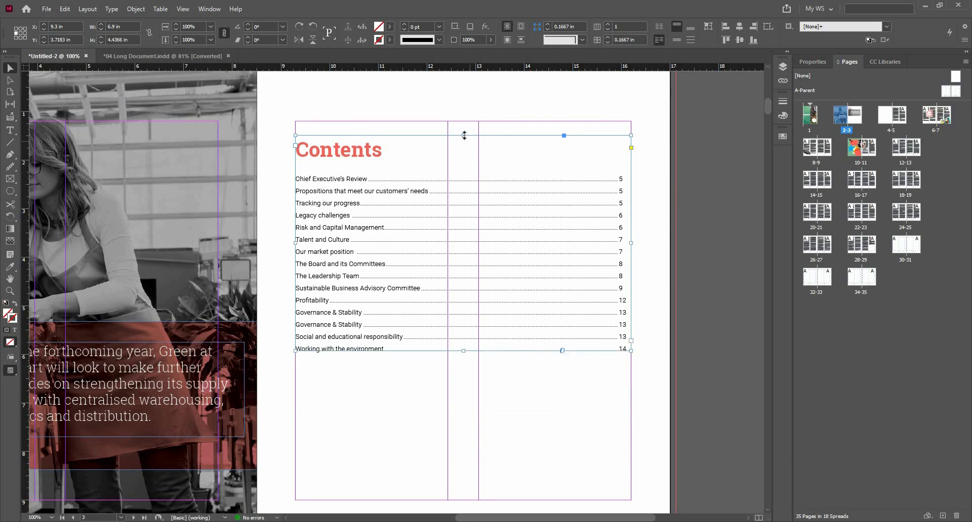
Look over the whole spread of pages 2-3 with the contents list beside the full-page photo.
{"action": "key", "text": "ctrl+minus"}
{"action": "key", "text": "ctrl+minus"}
{"action": "key", "text": "ctrl+minus"}
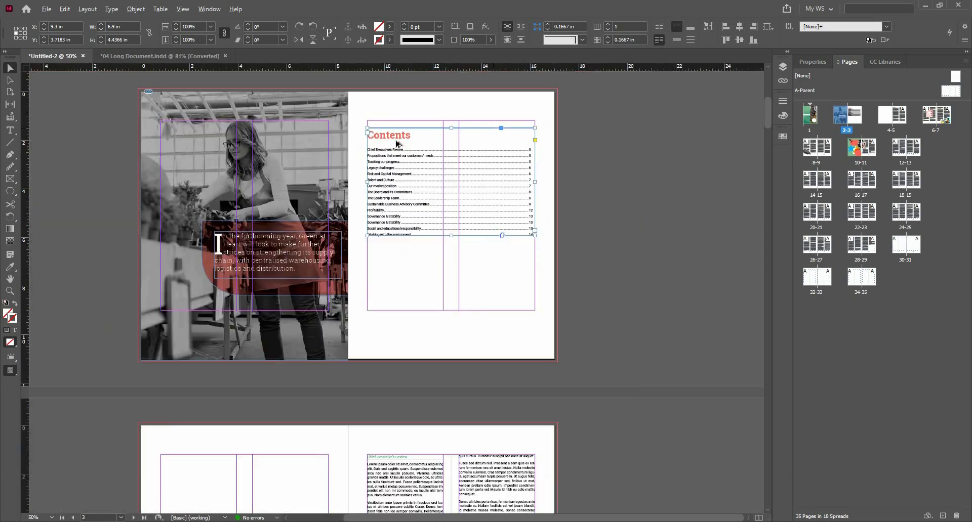
{"action": "key", "text": "ctrl+equal"}
{"action": "left_click_drag", "start_coordinate": [428, 163], "coordinate": [501, 113]}
{"action": "left_click_drag", "start_coordinate": [388, 249], "coordinate": [390, 314]}
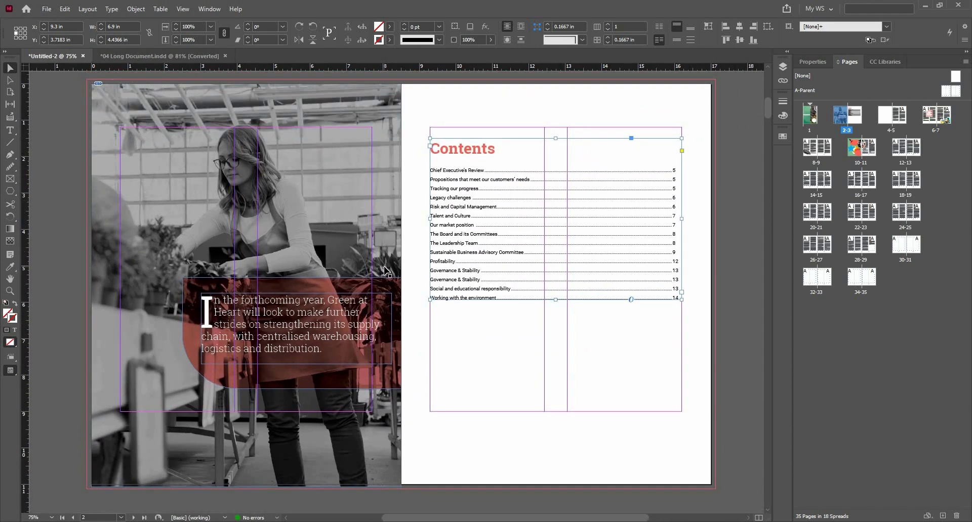
{"action": "key", "text": "ctrl+0"}
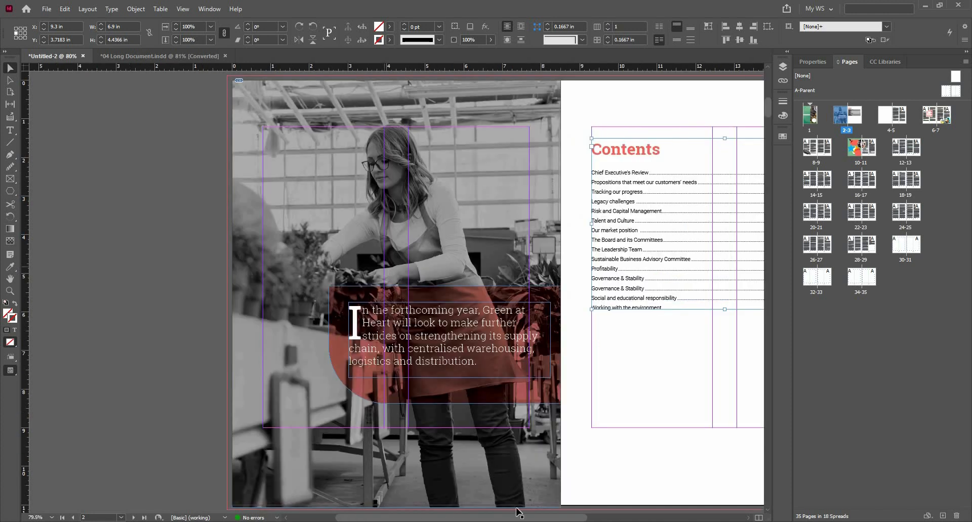
{"action": "scroll", "coordinate": [574, 520], "scroll_direction": "right", "scroll_amount": 5}
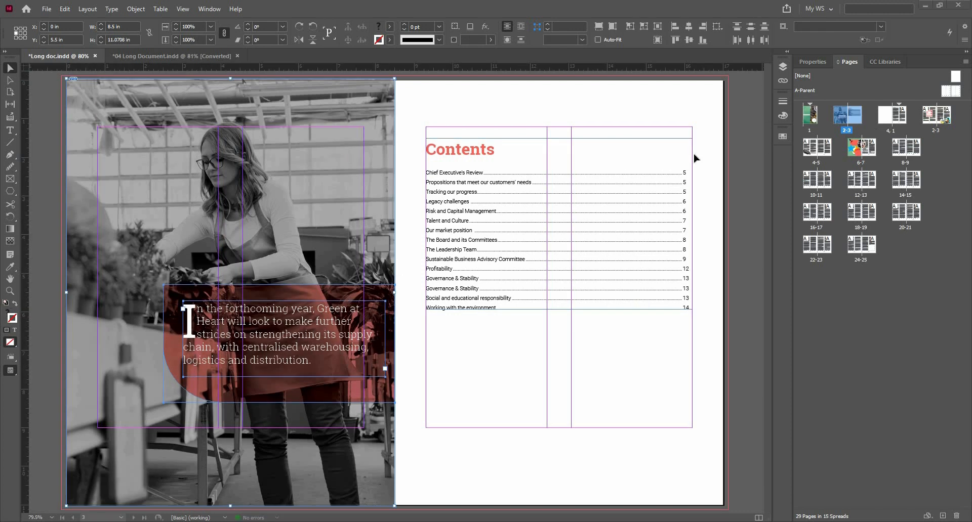
Switch the section starting on the Chief Executive's Review page to automatic page numbering.
{"action": "scroll", "coordinate": [693, 155], "scroll_direction": "down", "scroll_amount": 10}
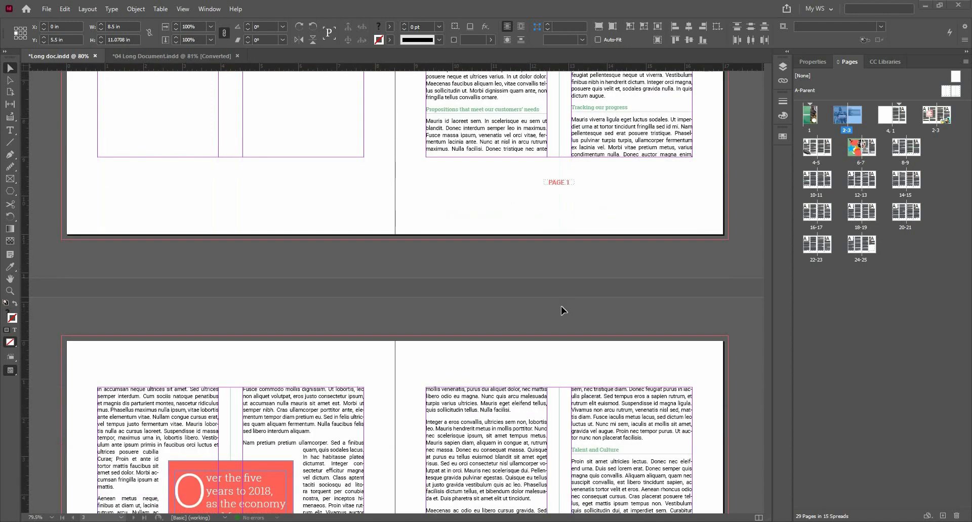
{"action": "scroll", "coordinate": [569, 303], "scroll_direction": "up", "scroll_amount": 6}
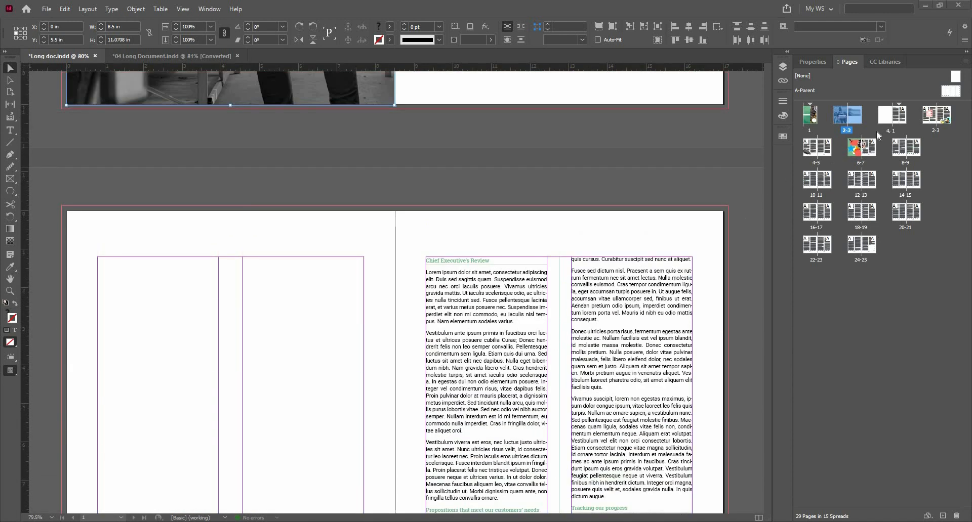
{"action": "right_click", "coordinate": [899, 118]}
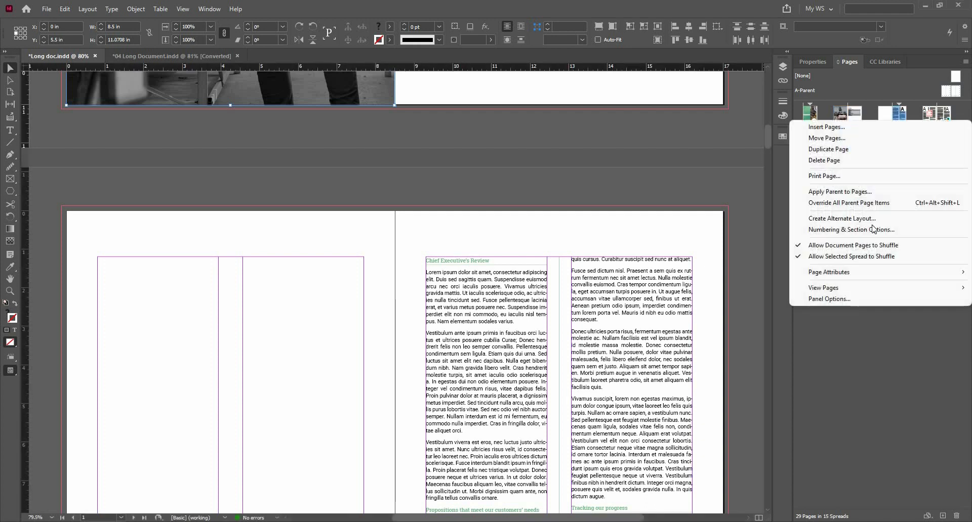
{"action": "left_click", "coordinate": [836, 230]}
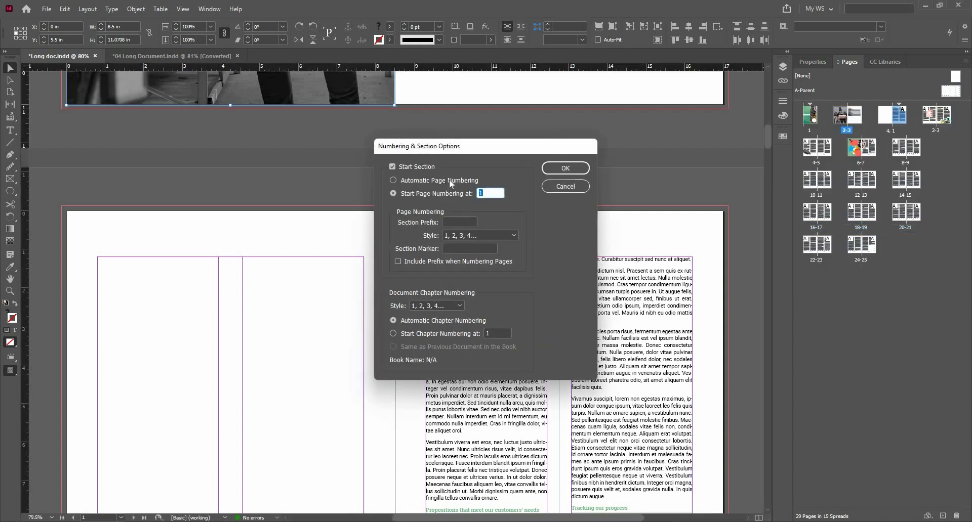
{"action": "left_click", "coordinate": [449, 180]}
{"action": "left_click", "coordinate": [566, 168]}
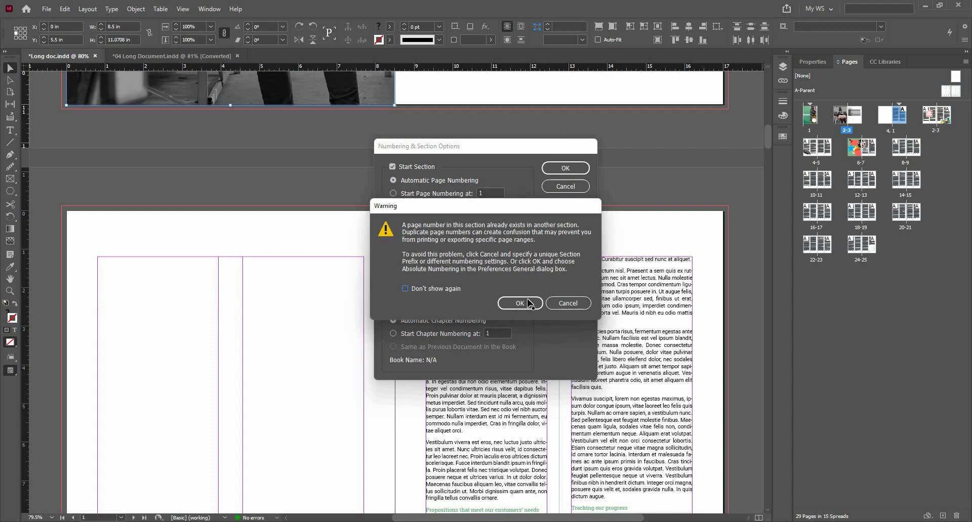
{"action": "left_click", "coordinate": [520, 302]}
Cut the full-page photo with its red shape and quote text from page 2, facing the contents list.
{"action": "scroll", "coordinate": [488, 246], "scroll_direction": "down", "scroll_amount": 12}
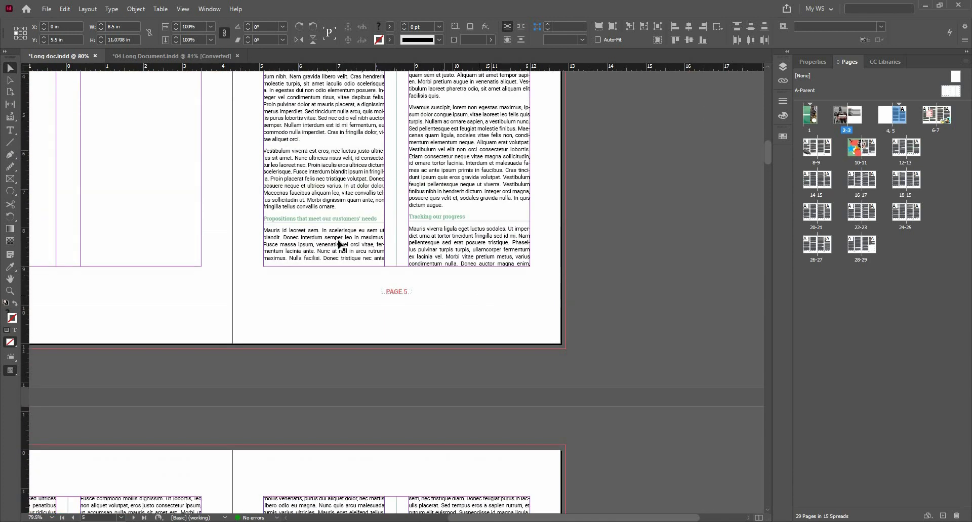
{"action": "scroll", "coordinate": [347, 294], "scroll_direction": "up", "scroll_amount": 10}
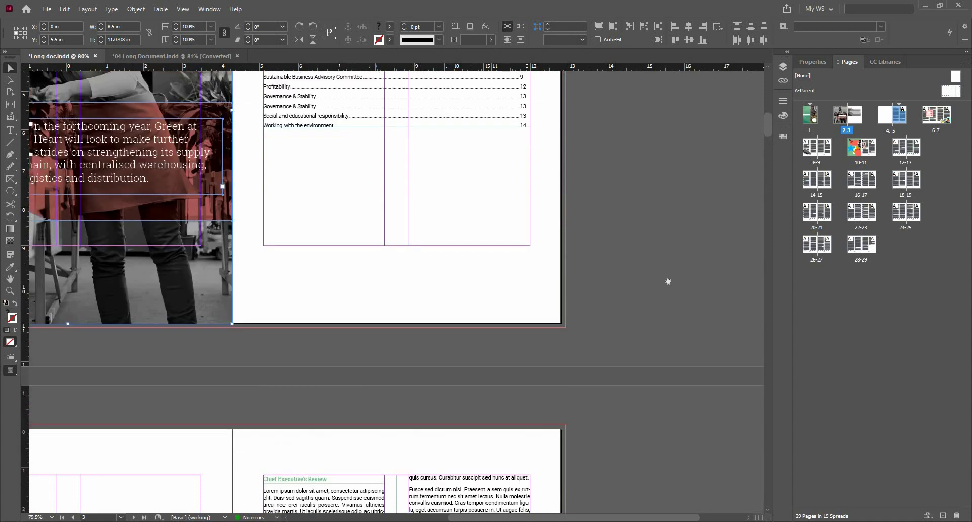
{"action": "left_click_drag", "start_coordinate": [108, 168], "coordinate": [408, 235]}
{"action": "scroll", "coordinate": [401, 239], "scroll_direction": "down", "scroll_amount": 2}
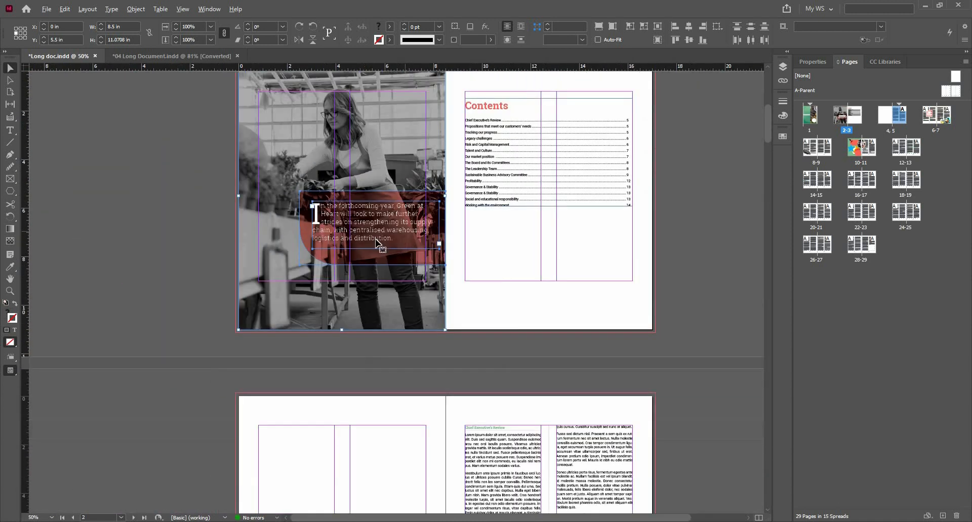
{"action": "key", "text": "ctrl+minus"}
{"action": "key", "text": "ctrl+minus"}
{"action": "key", "text": "ctrl+equal"}
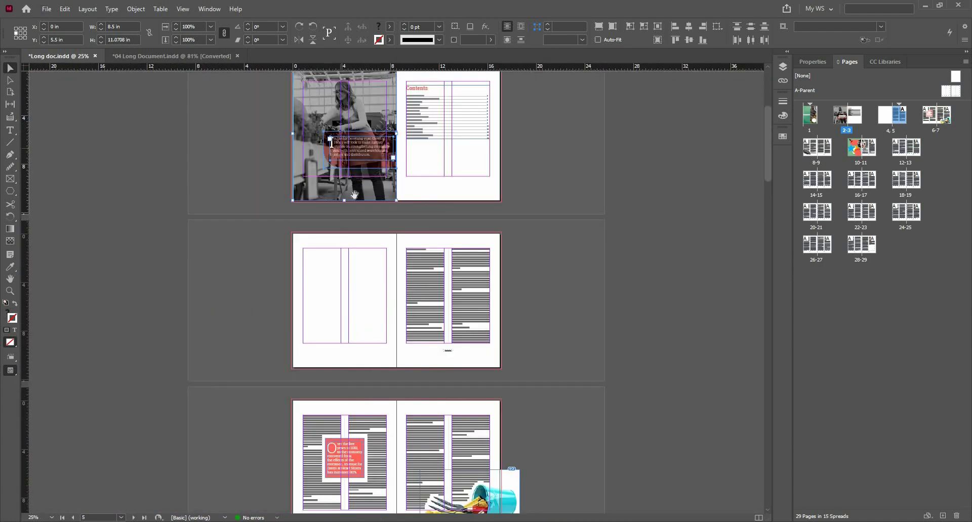
{"action": "scroll", "coordinate": [355, 194], "scroll_direction": "up", "scroll_amount": 1}
{"action": "scroll", "coordinate": [349, 167], "scroll_direction": "up", "scroll_amount": 2}
{"action": "right_click", "coordinate": [366, 147]}
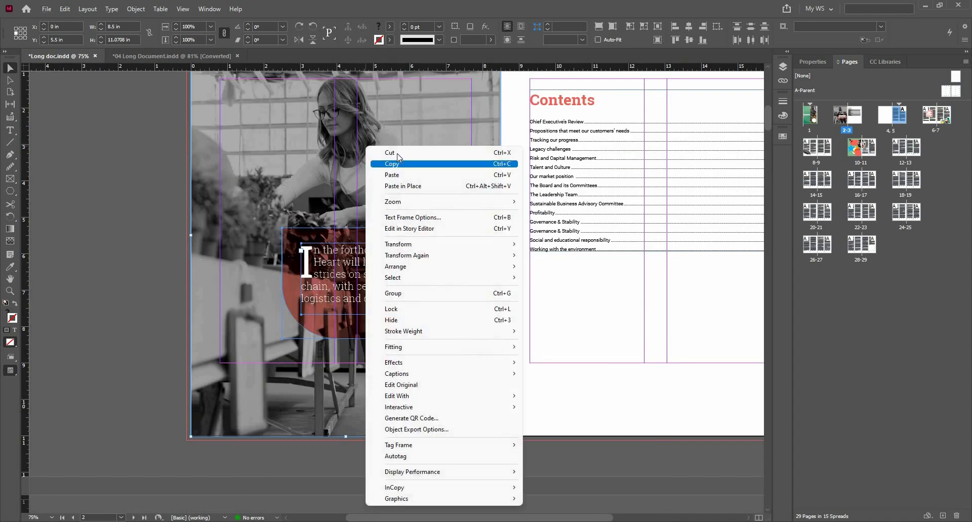
{"action": "left_click", "coordinate": [390, 153]}
Paste the photo, red shape and quote in place on the empty page 4 facing the Chief Executive's Review.
{"action": "scroll", "coordinate": [398, 183], "scroll_direction": "down", "scroll_amount": 5}
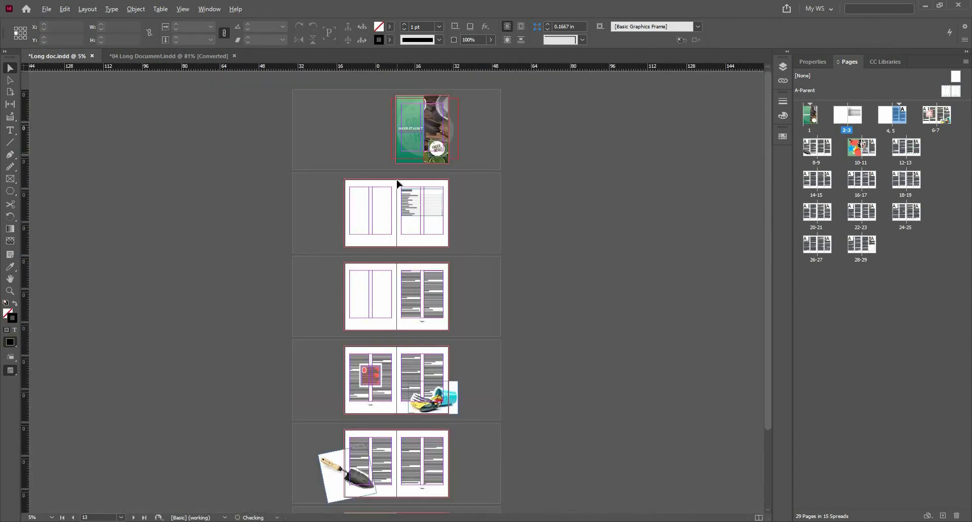
{"action": "key", "text": "ctrl+equal"}
{"action": "key", "text": "ctrl+equal"}
{"action": "left_click_drag", "start_coordinate": [354, 101], "coordinate": [360, 257]}
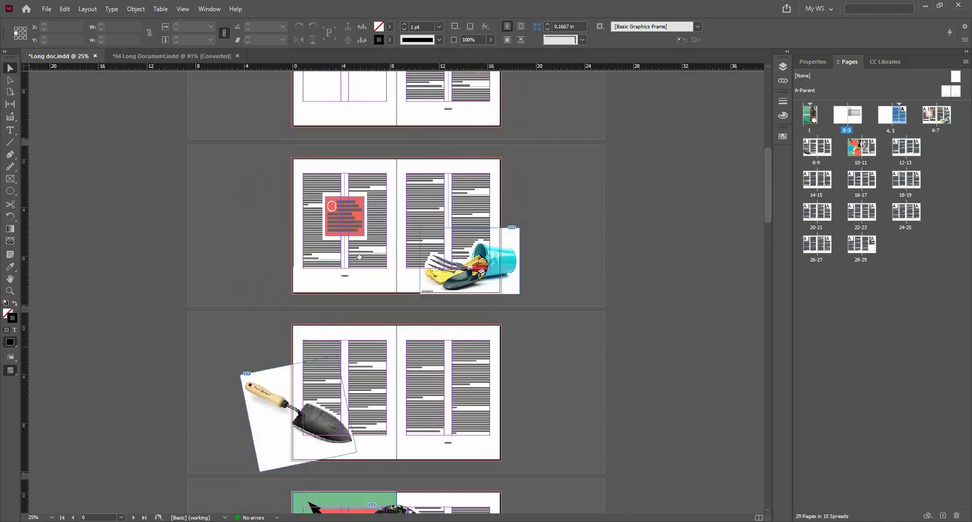
{"action": "scroll", "coordinate": [372, 237], "scroll_direction": "up", "scroll_amount": 3}
{"action": "scroll", "coordinate": [370, 225], "scroll_direction": "up", "scroll_amount": 2}
{"action": "right_click", "coordinate": [370, 222]}
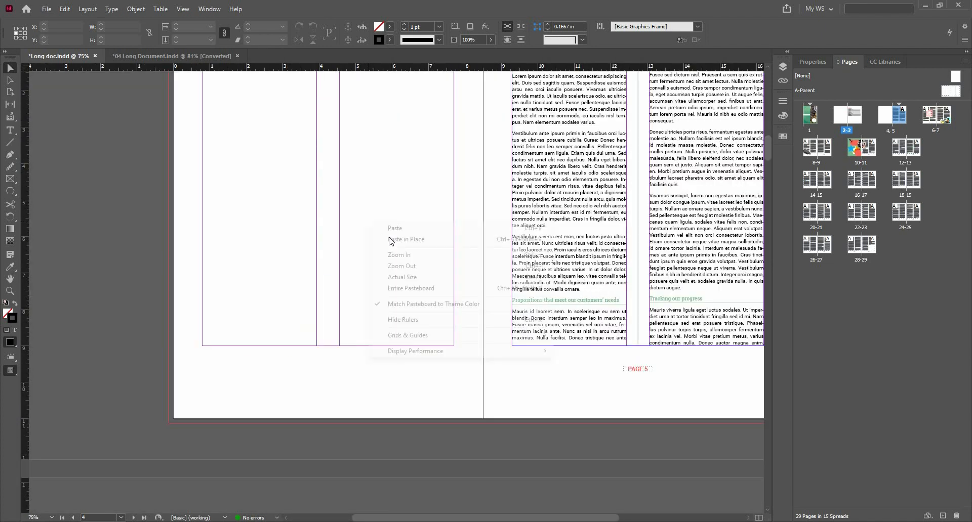
{"action": "left_click", "coordinate": [392, 240]}
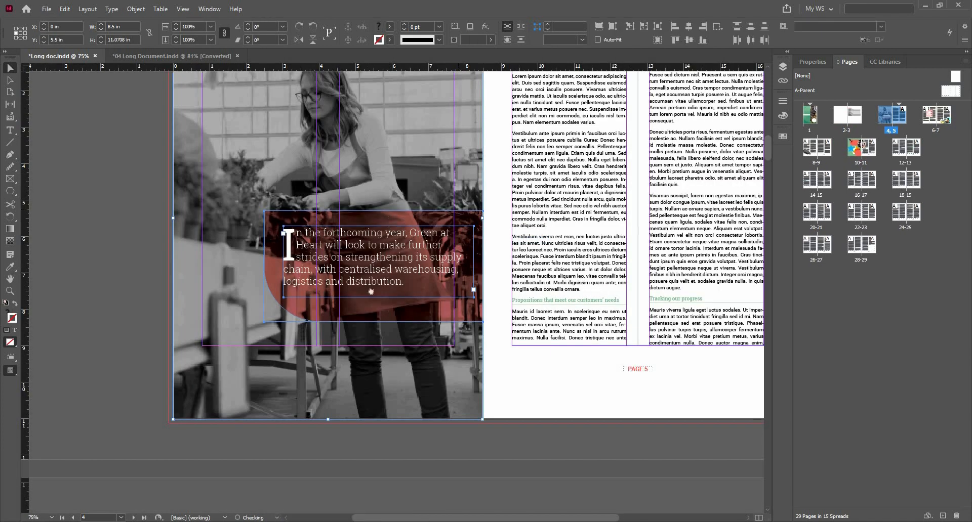
Set the page numbering style of the section starting at the cover to A, B, C, D...
{"action": "scroll", "coordinate": [361, 177], "scroll_direction": "up", "scroll_amount": 10}
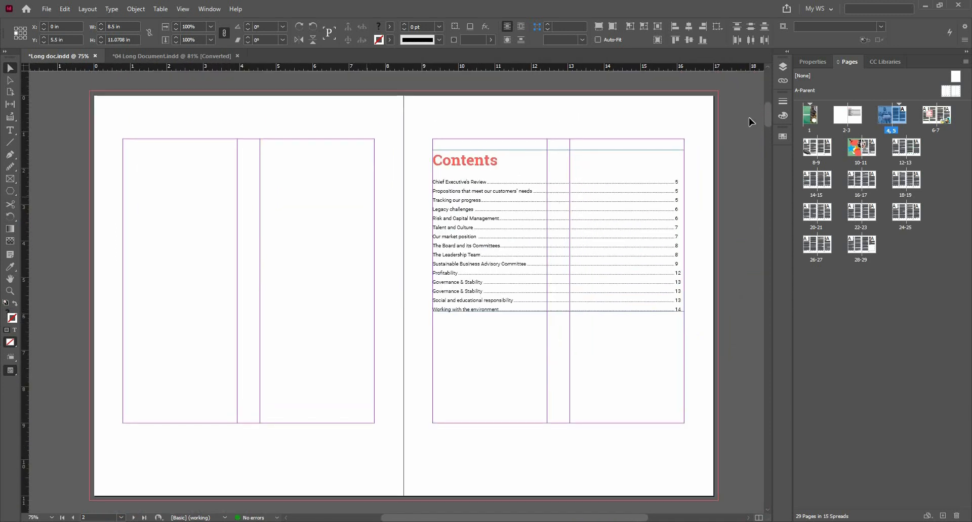
{"action": "right_click", "coordinate": [808, 121]}
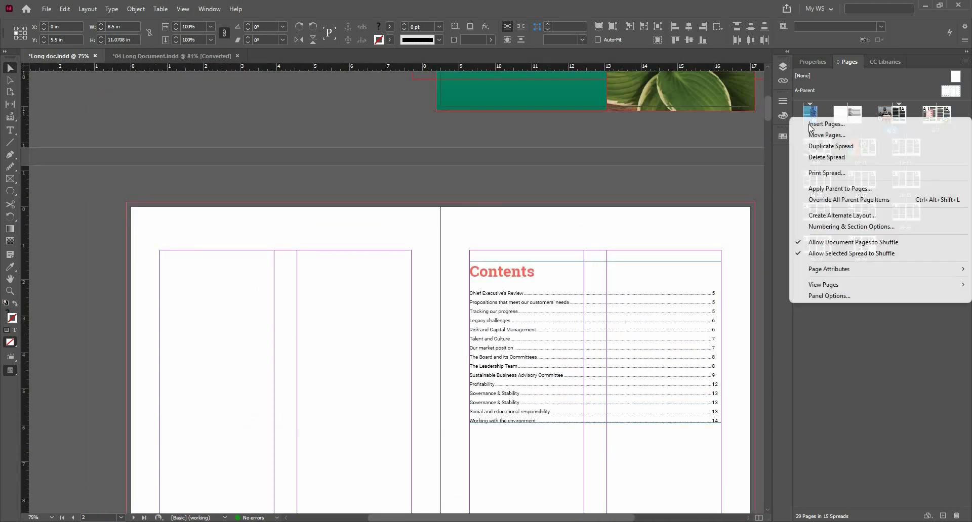
{"action": "left_click", "coordinate": [838, 229]}
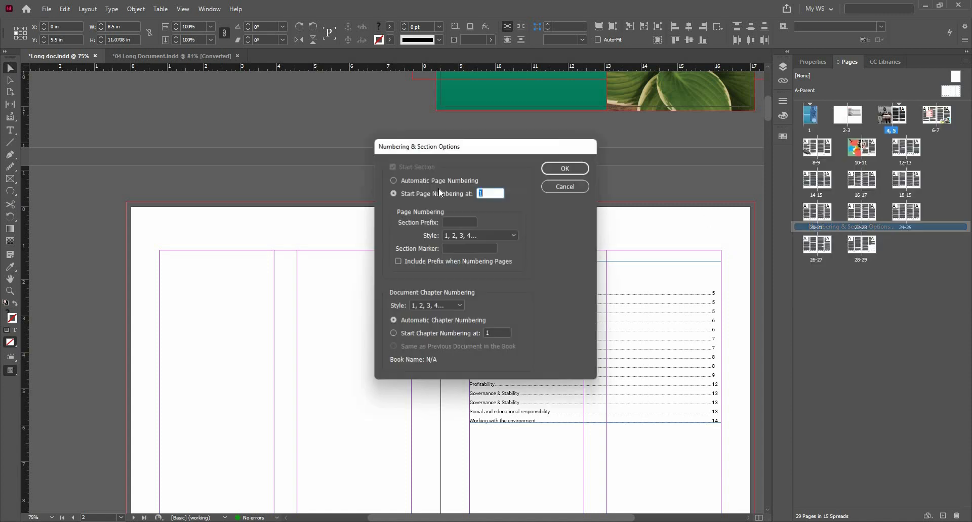
{"action": "left_click", "coordinate": [471, 236]}
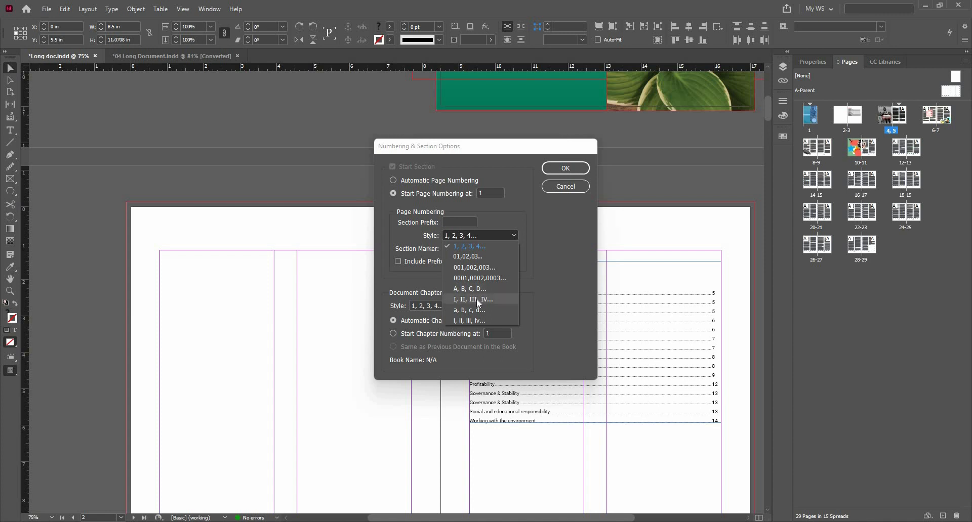
{"action": "key", "text": "Return"}
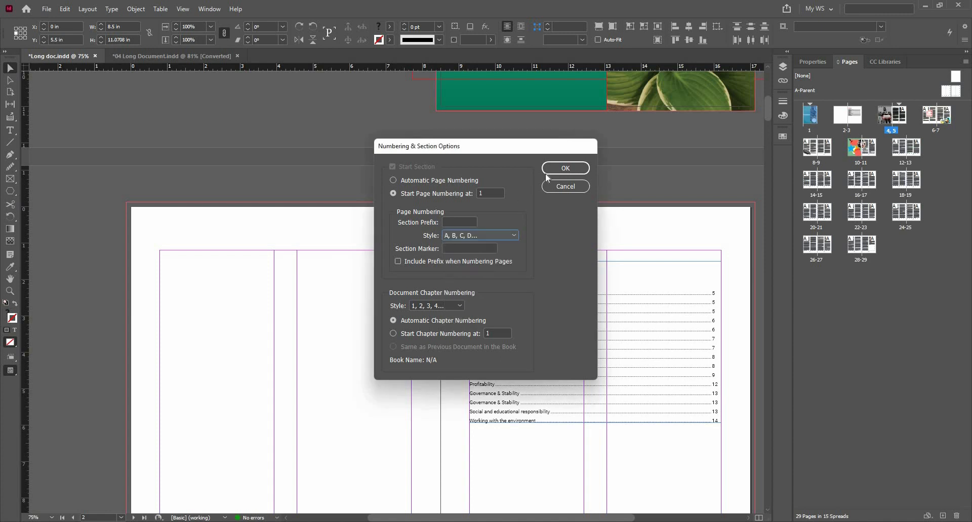
{"action": "left_click", "coordinate": [548, 171]}
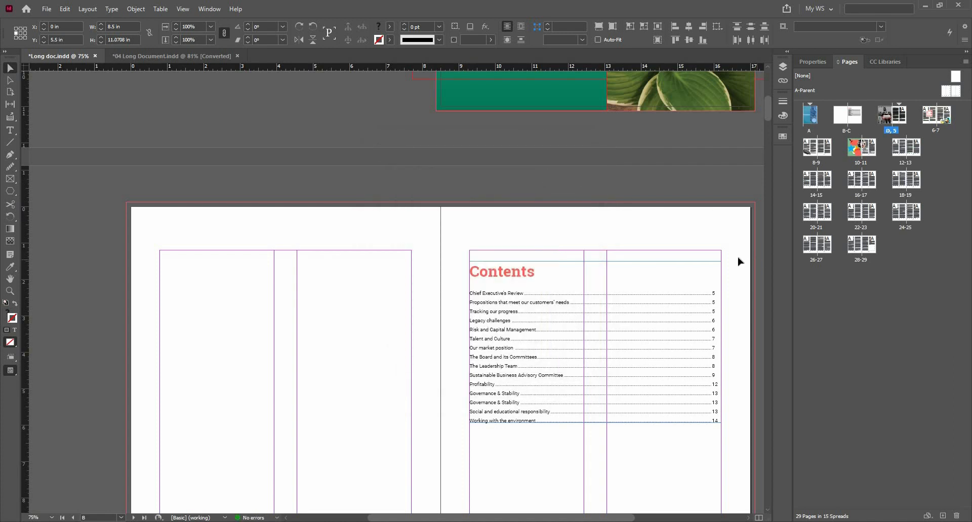
Start the page numbering of the section beginning at the Chief Executive's Review page at 1.
{"action": "double_click", "coordinate": [897, 117]}
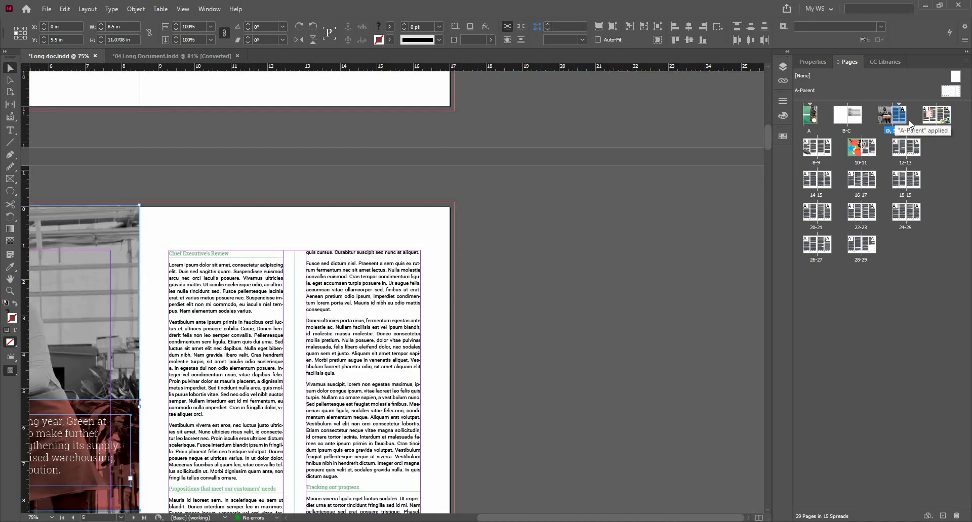
{"action": "right_click", "coordinate": [904, 123]}
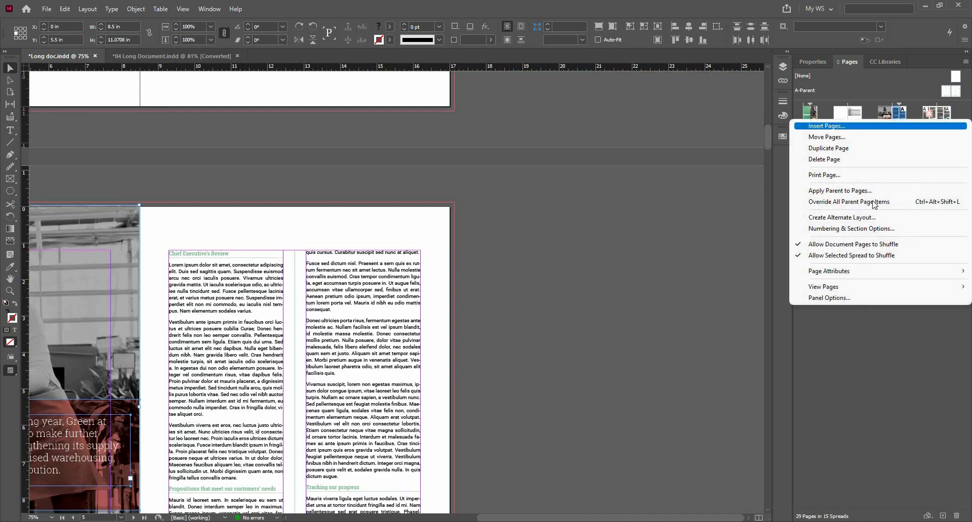
{"action": "left_click", "coordinate": [871, 229]}
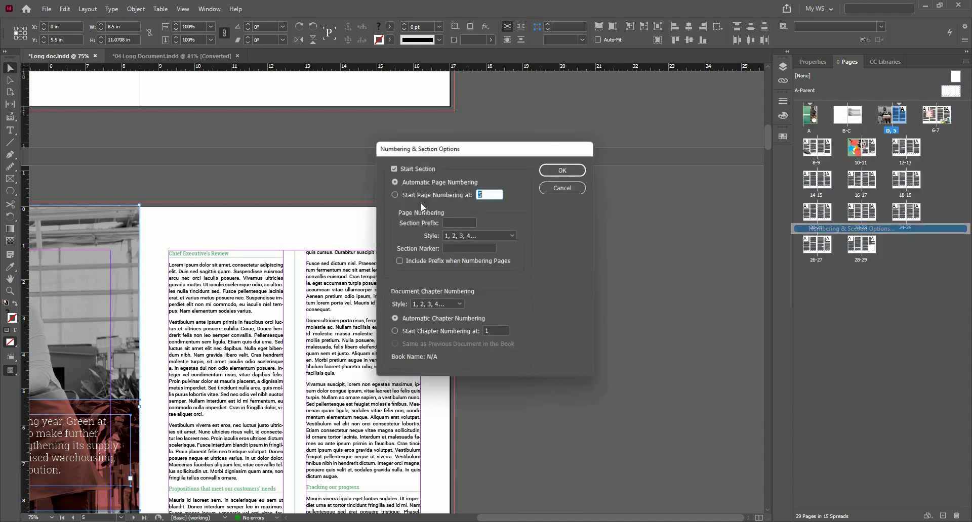
{"action": "left_click", "coordinate": [474, 195]}
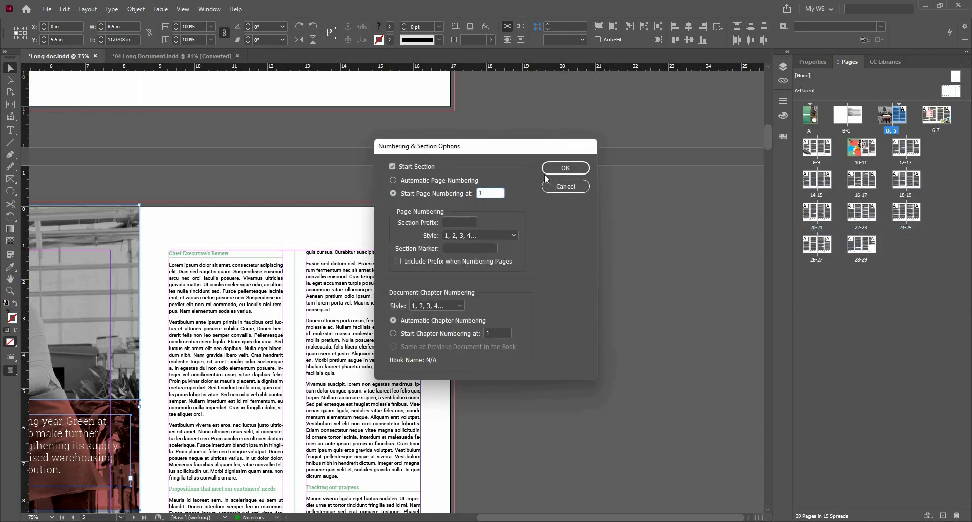
{"action": "type", "text": "1"}
{"action": "left_click", "coordinate": [560, 172]}
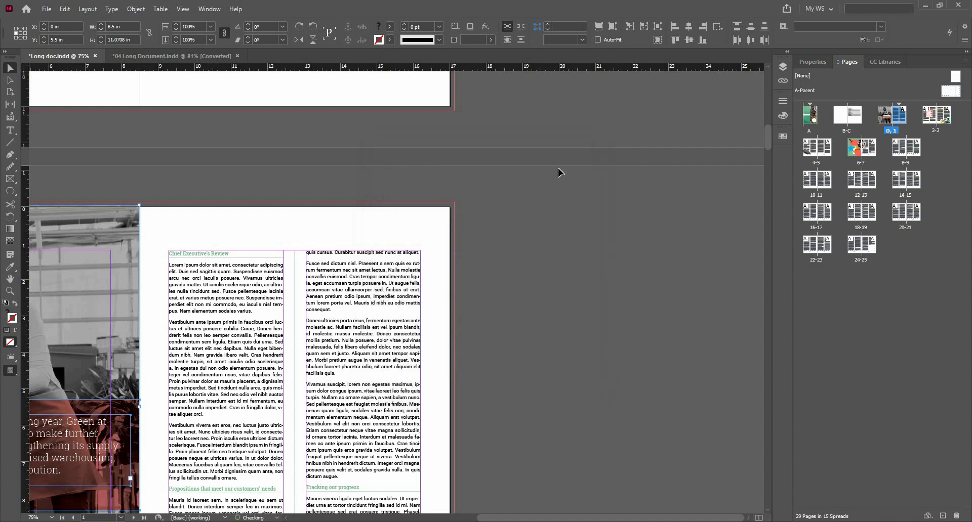
Update the table of contents so its entries use the new page numbering, and select its text frame.
{"action": "scroll", "coordinate": [260, 222], "scroll_direction": "up", "scroll_amount": 2}
{"action": "scroll", "coordinate": [259, 222], "scroll_direction": "up", "scroll_amount": 10}
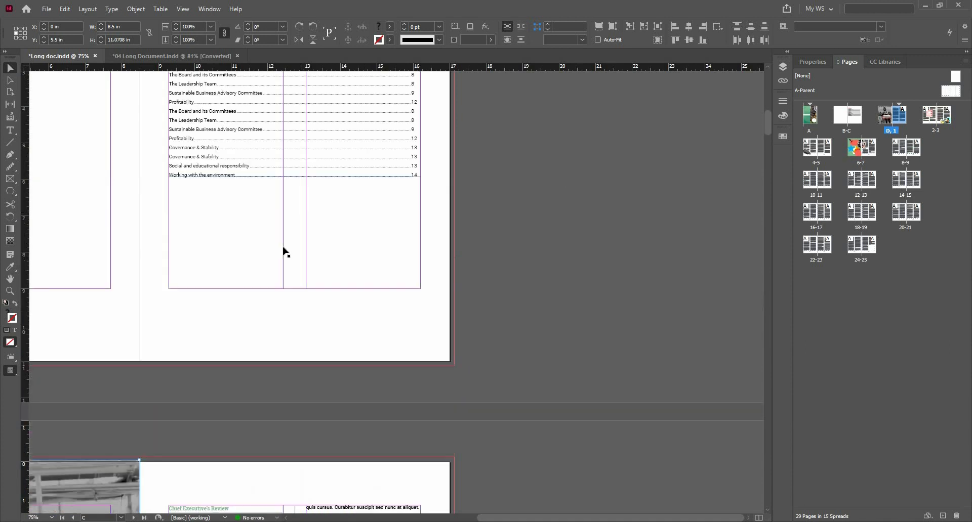
{"action": "scroll", "coordinate": [231, 264], "scroll_direction": "up", "scroll_amount": 2}
{"action": "left_click_drag", "start_coordinate": [303, 186], "coordinate": [445, 158]}
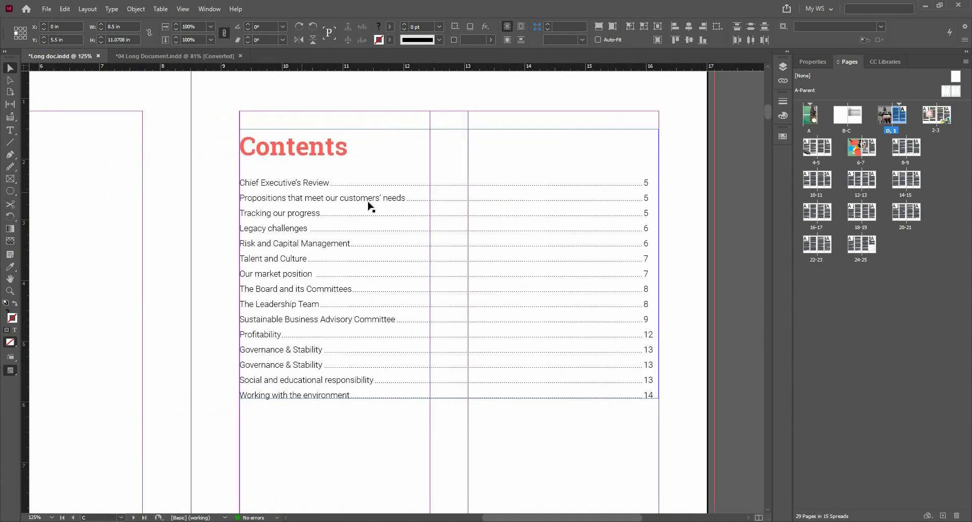
{"action": "double_click", "coordinate": [340, 207]}
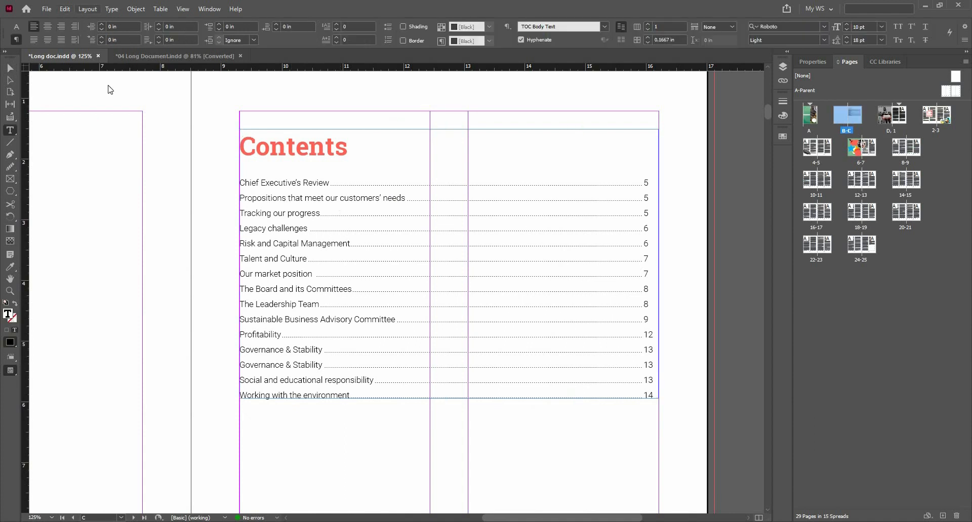
{"action": "left_click", "coordinate": [87, 9]}
{"action": "left_click", "coordinate": [127, 237]}
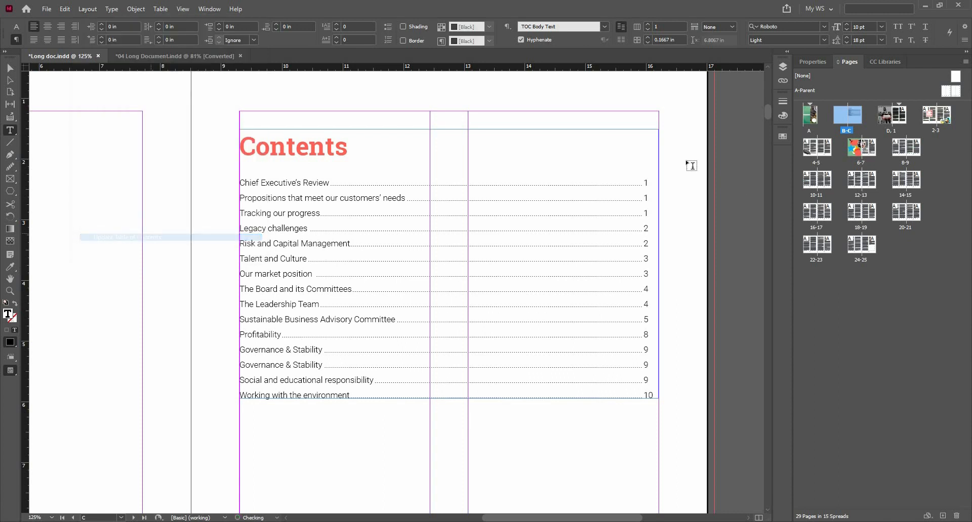
{"action": "left_click", "coordinate": [9, 68]}
{"action": "left_click", "coordinate": [646, 169]}
Review the contents spread and the spreads following it, and save the document.
{"action": "key", "text": "ctrl+minus"}
{"action": "key", "text": "ctrl+minus"}
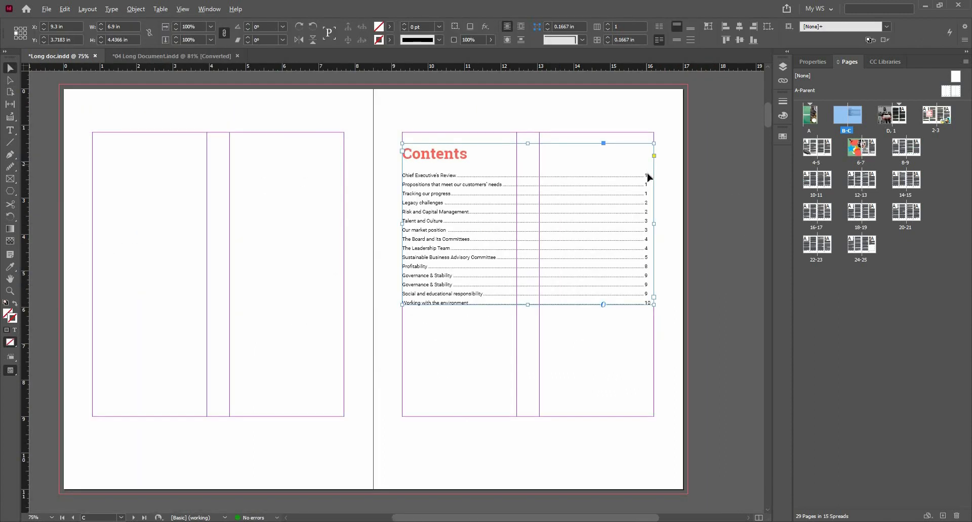
{"action": "key", "text": "ctrl+minus"}
{"action": "key", "text": "ctrl+minus"}
{"action": "key", "text": "ctrl+minus"}
{"action": "key", "text": "ctrl+equal"}
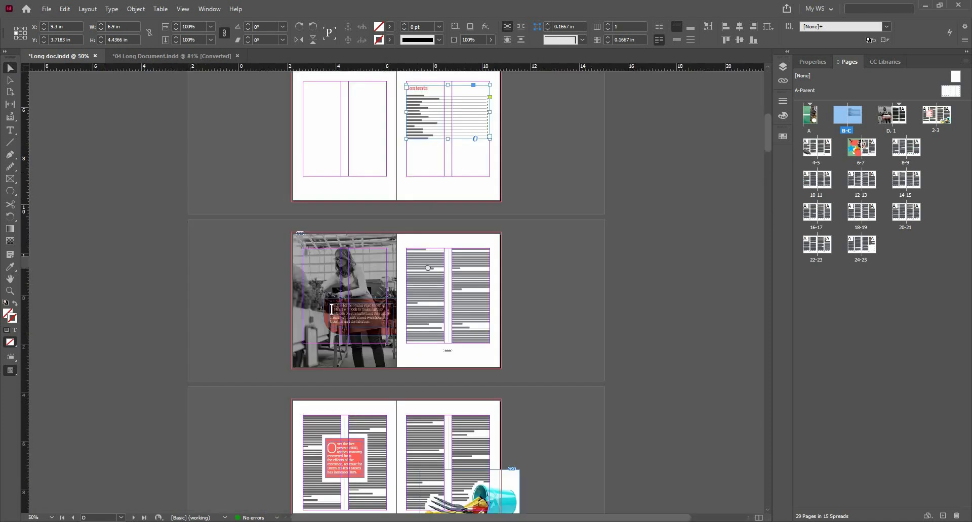
{"action": "key", "text": "ctrl+equal"}
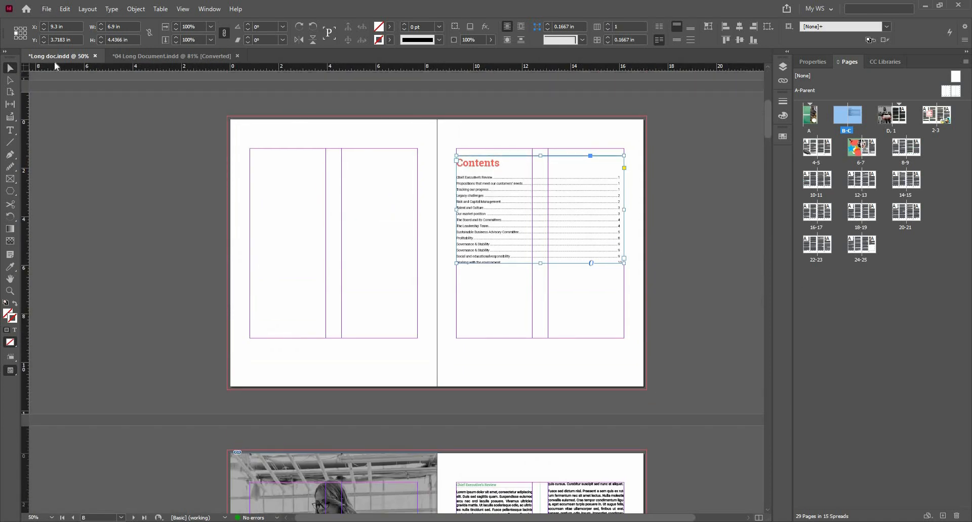
{"action": "key", "text": "ctrl+s"}
Export all pages as spreads to an interactive PDF named Long doc on the Desktop, replacing the existing file.
{"action": "left_click", "coordinate": [46, 8]}
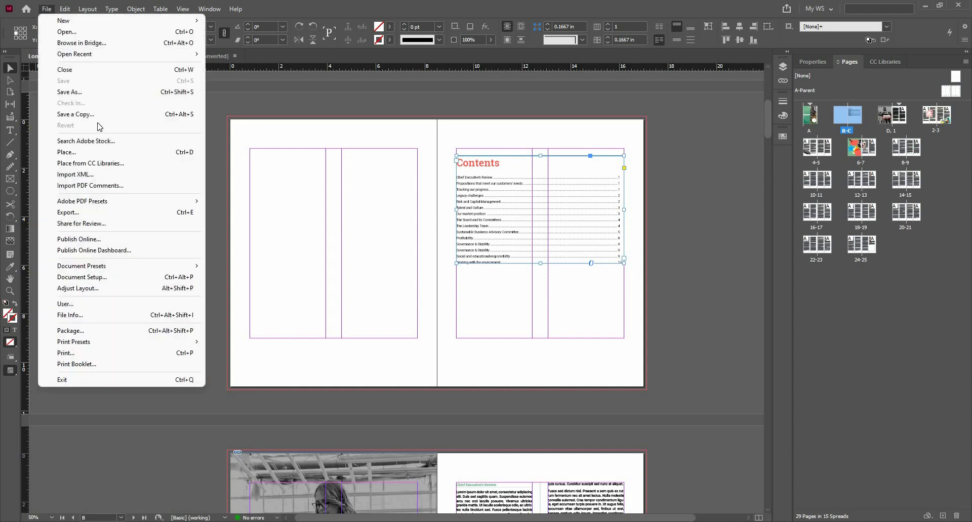
{"action": "left_click", "coordinate": [149, 215]}
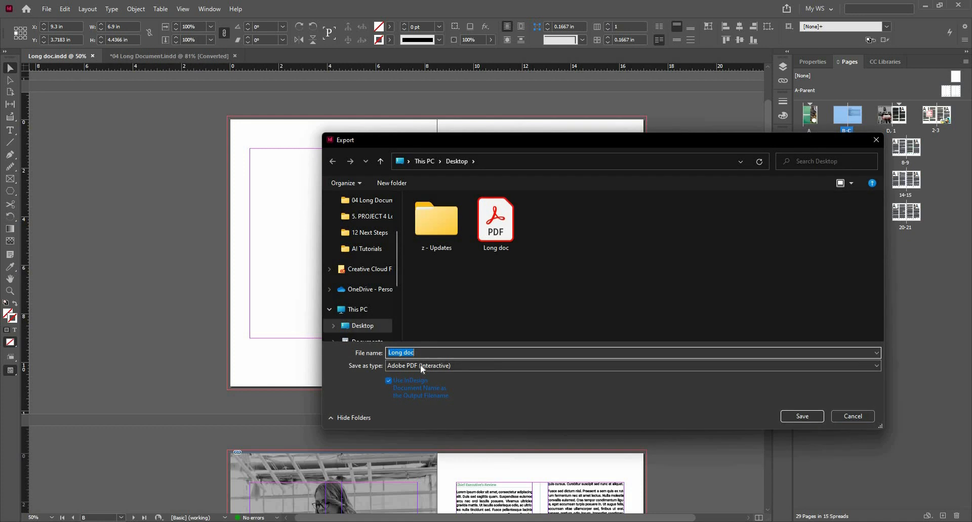
{"action": "left_click", "coordinate": [802, 416]}
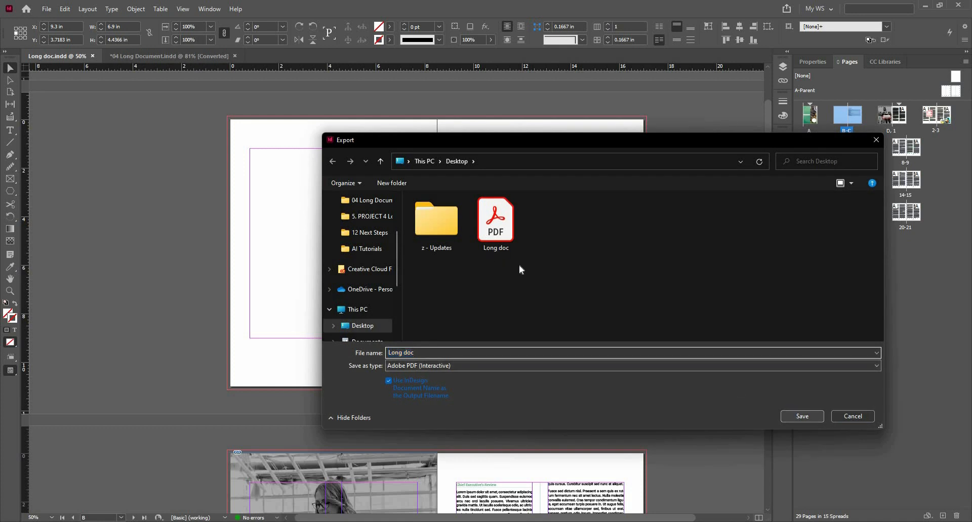
{"action": "left_click", "coordinate": [519, 267]}
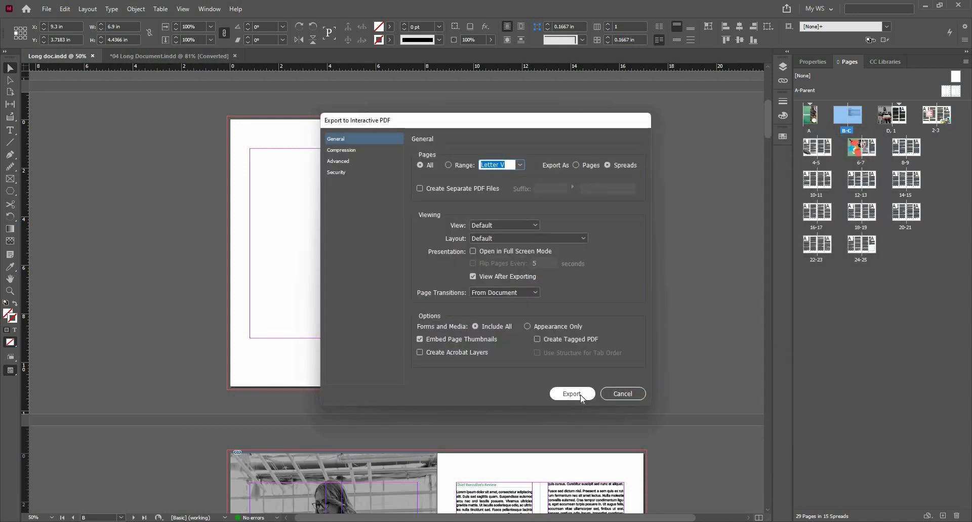
{"action": "key", "text": "Return"}
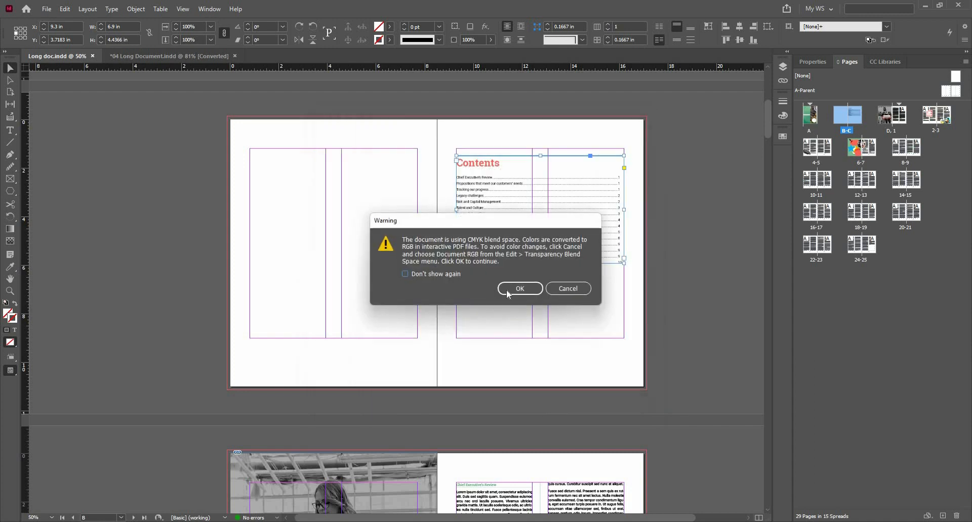
{"action": "left_click", "coordinate": [519, 293]}
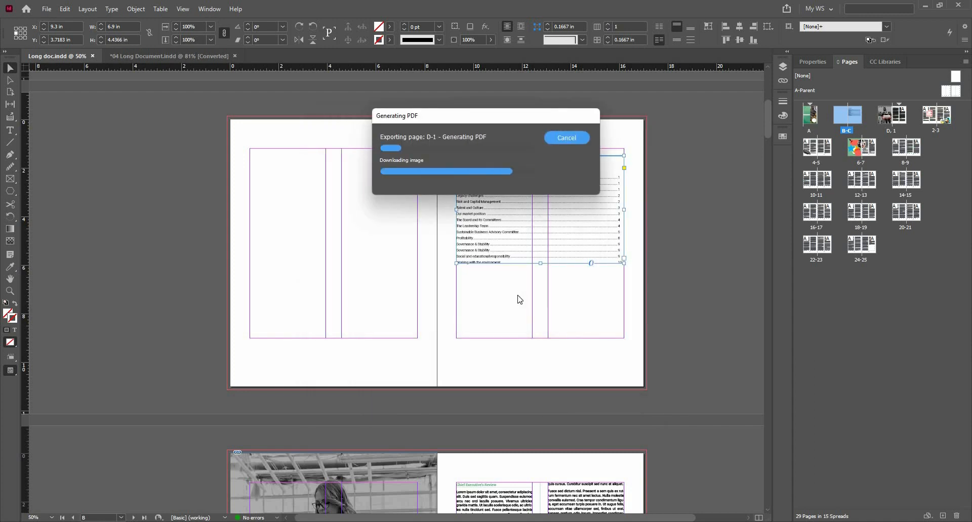